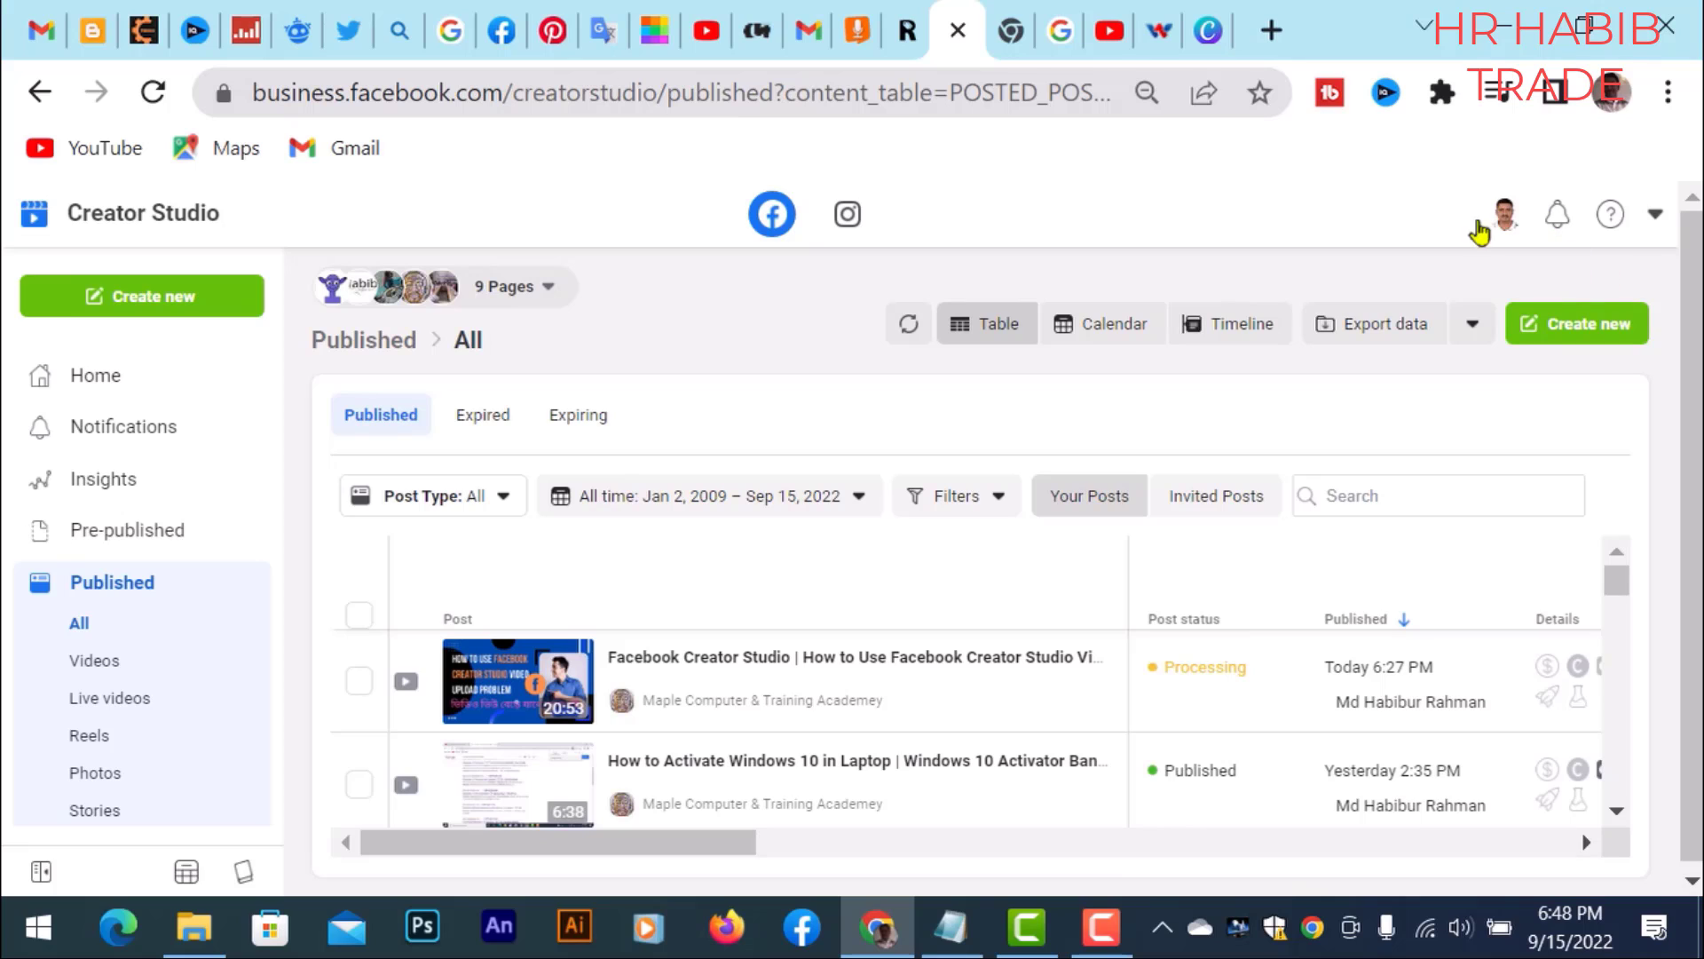
# Step: Reload the Facebook home feed, look over its posts, and return to the published posts in Creator Studio
pyautogui.scroll(-1, 782, 519)
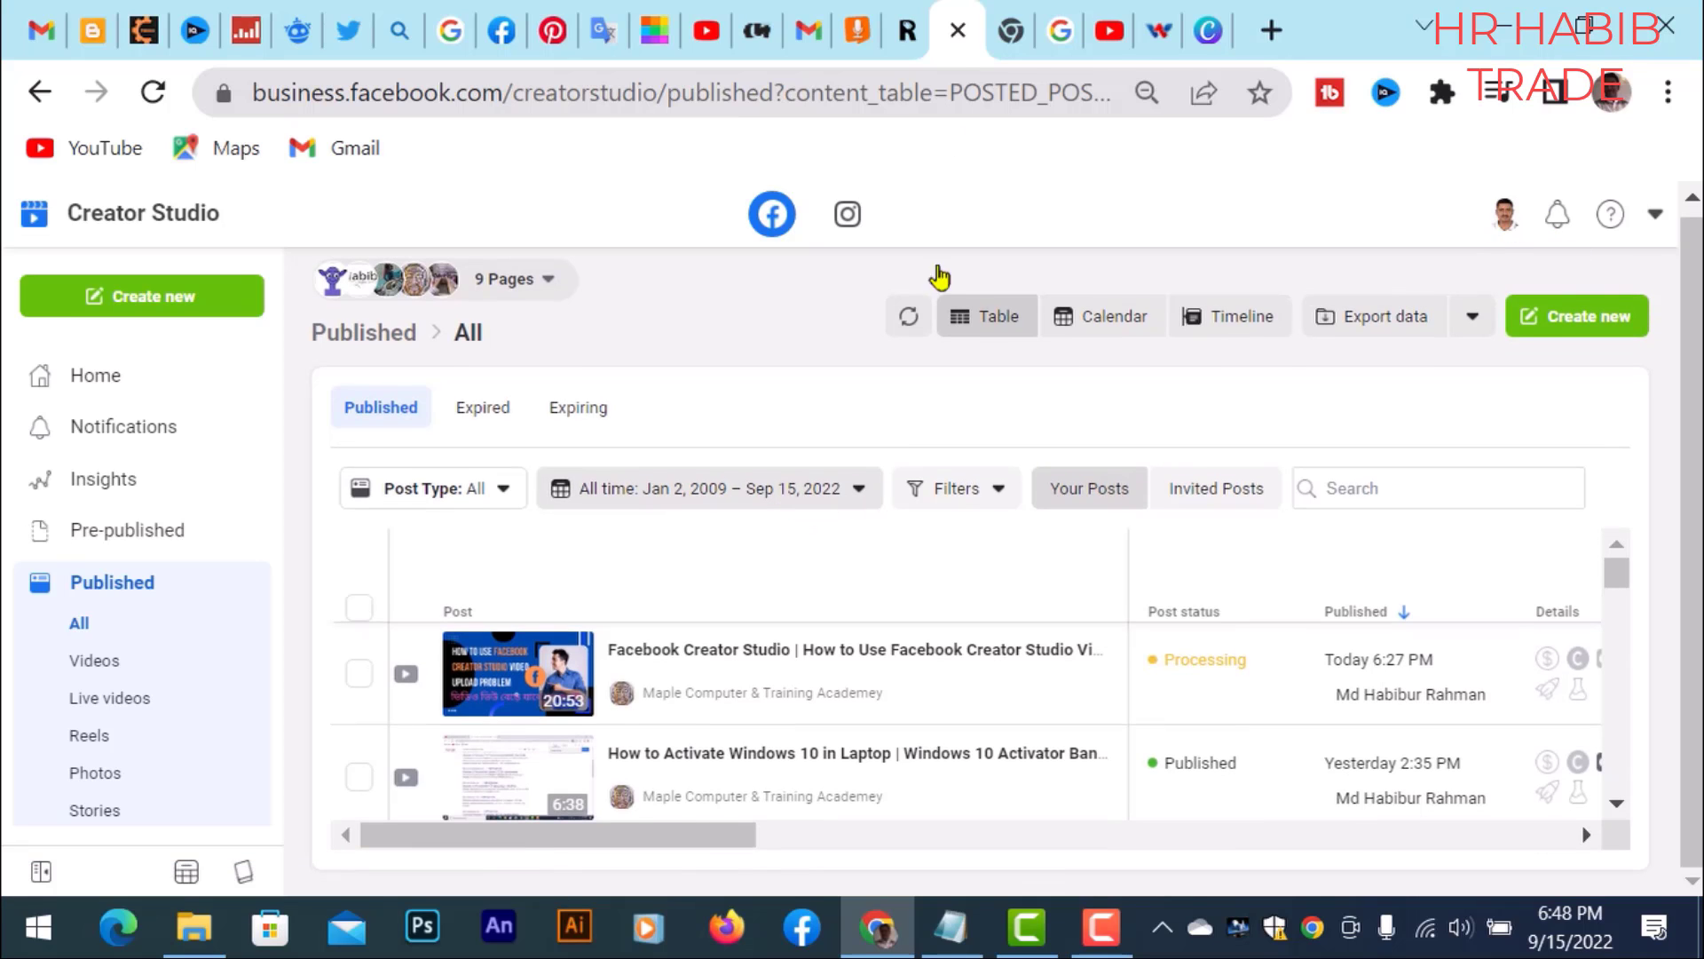
pyautogui.click(502, 35)
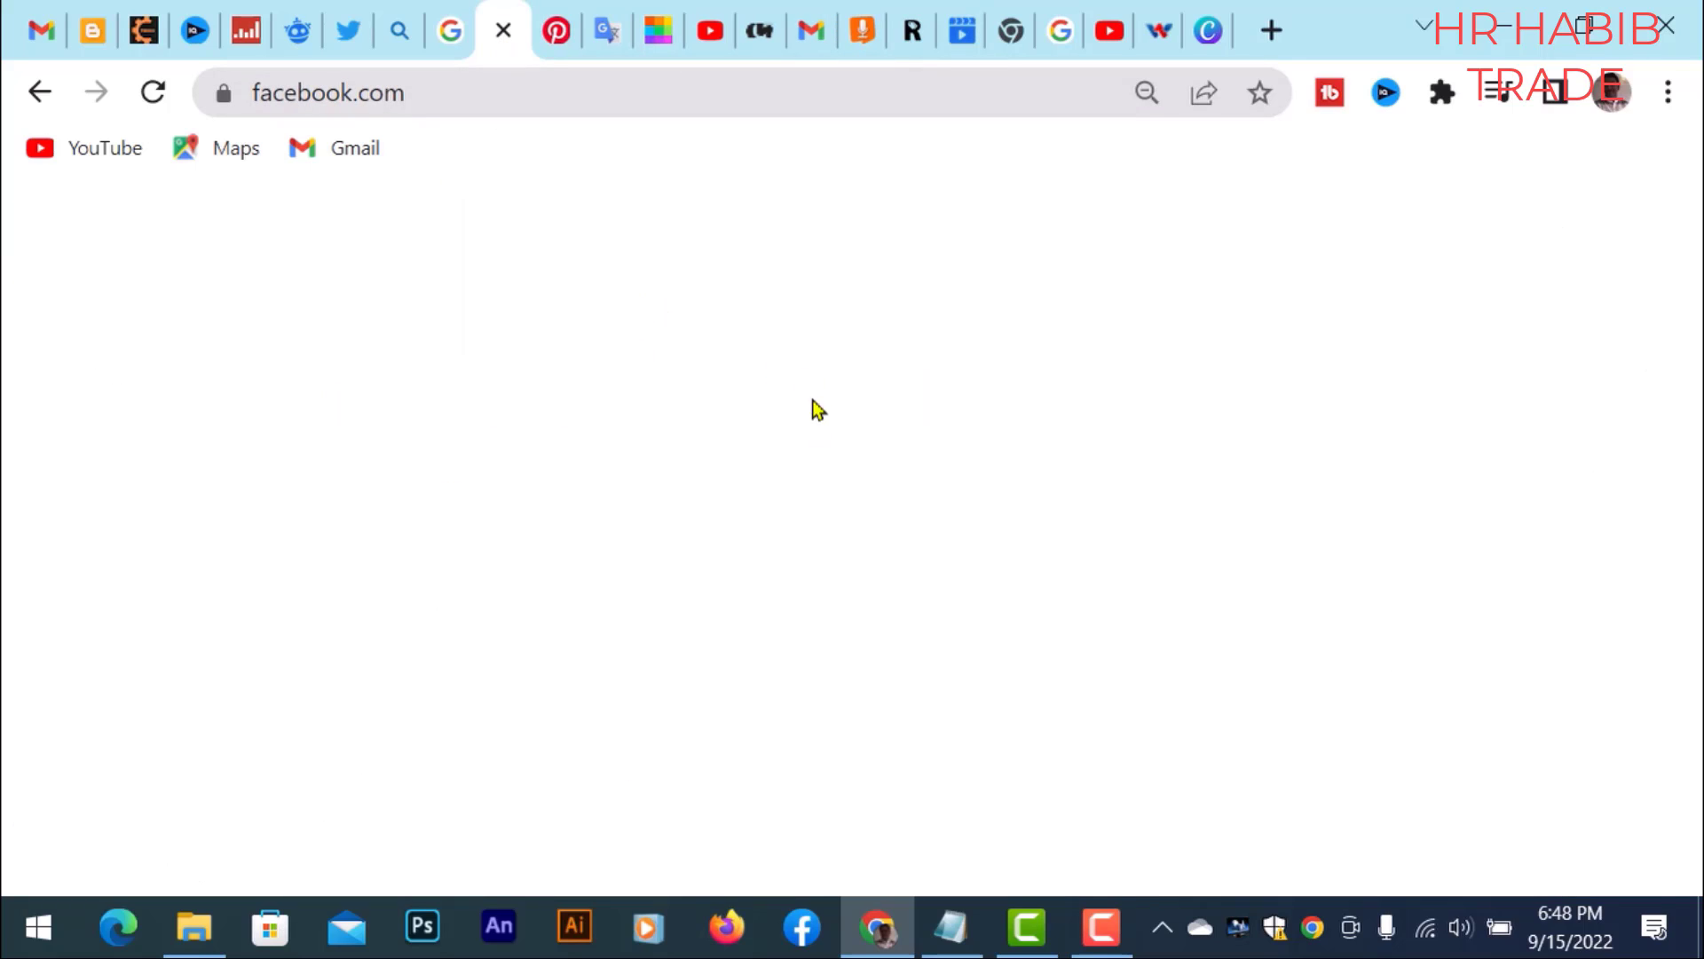
pyautogui.click(153, 92)
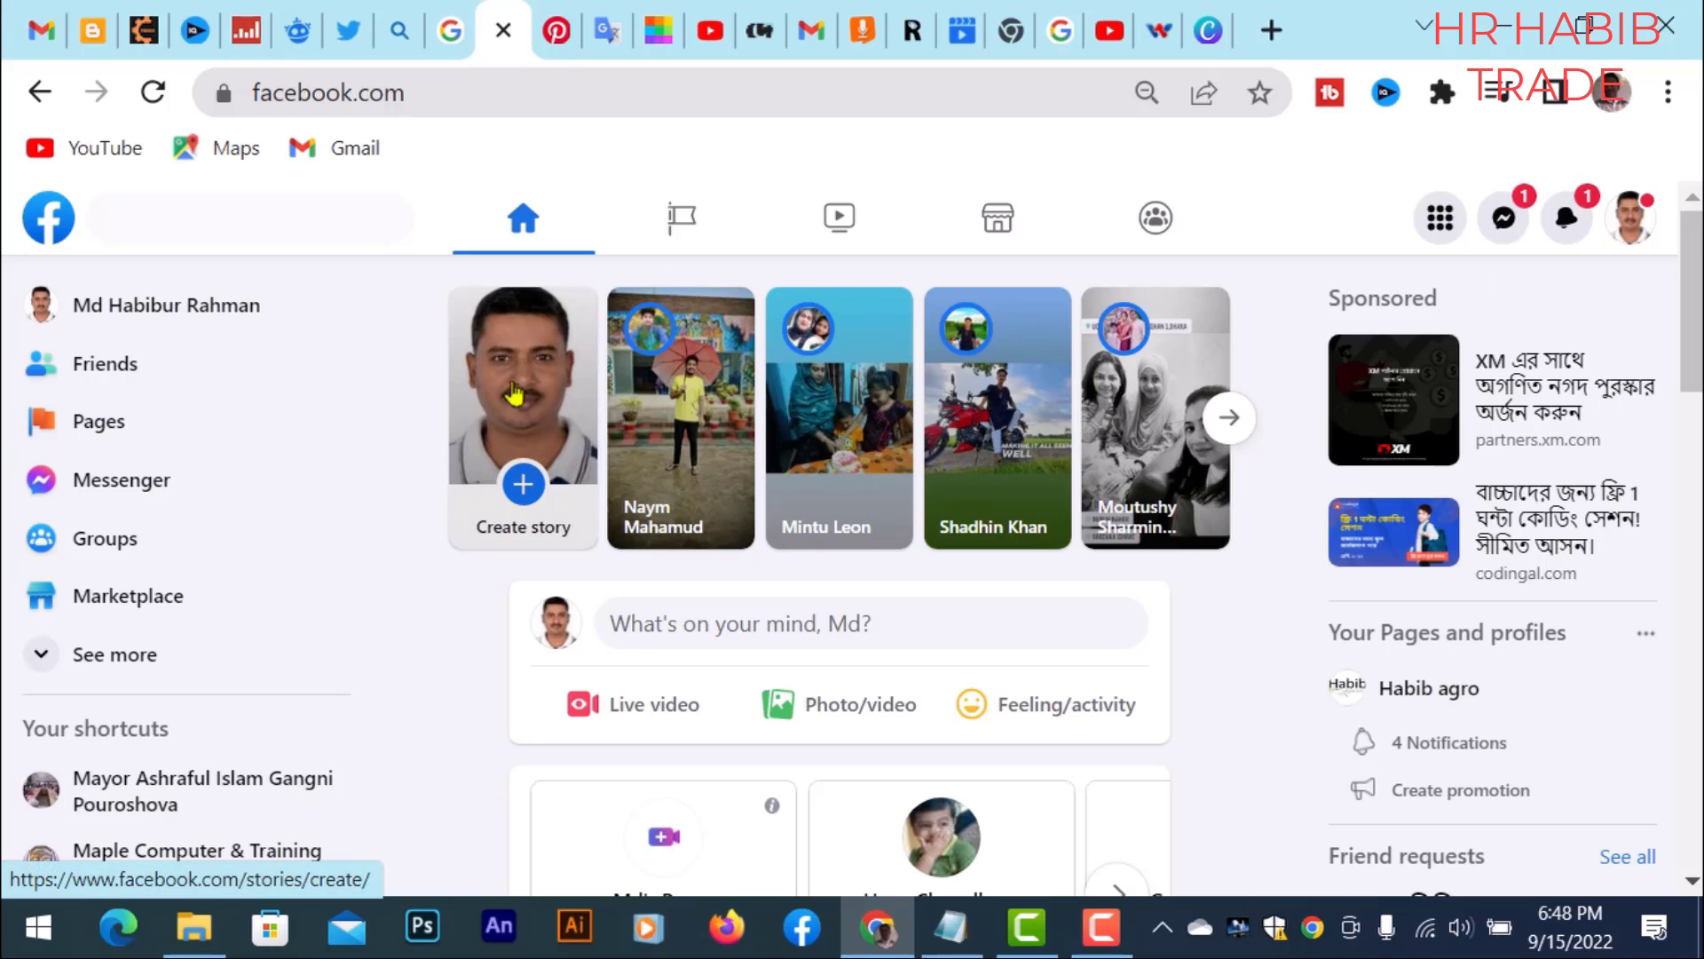
pyautogui.scroll(-2, 571, 375)
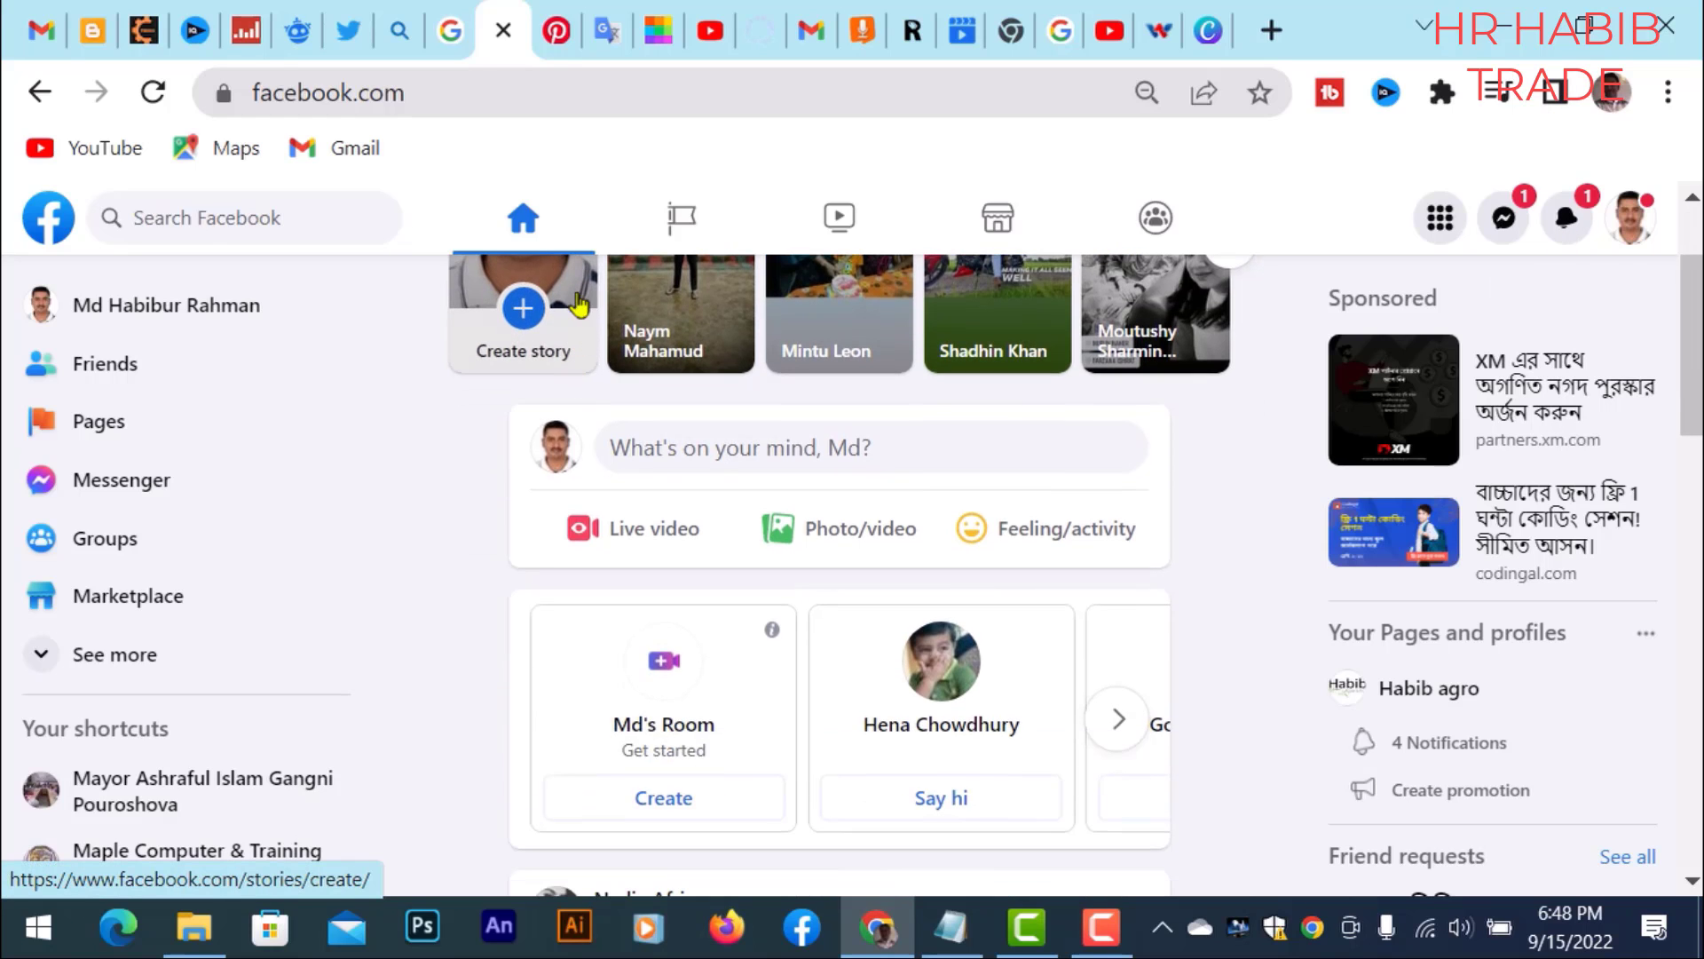
pyautogui.scroll(2, 566, 344)
pyautogui.scroll(-6, 565, 339)
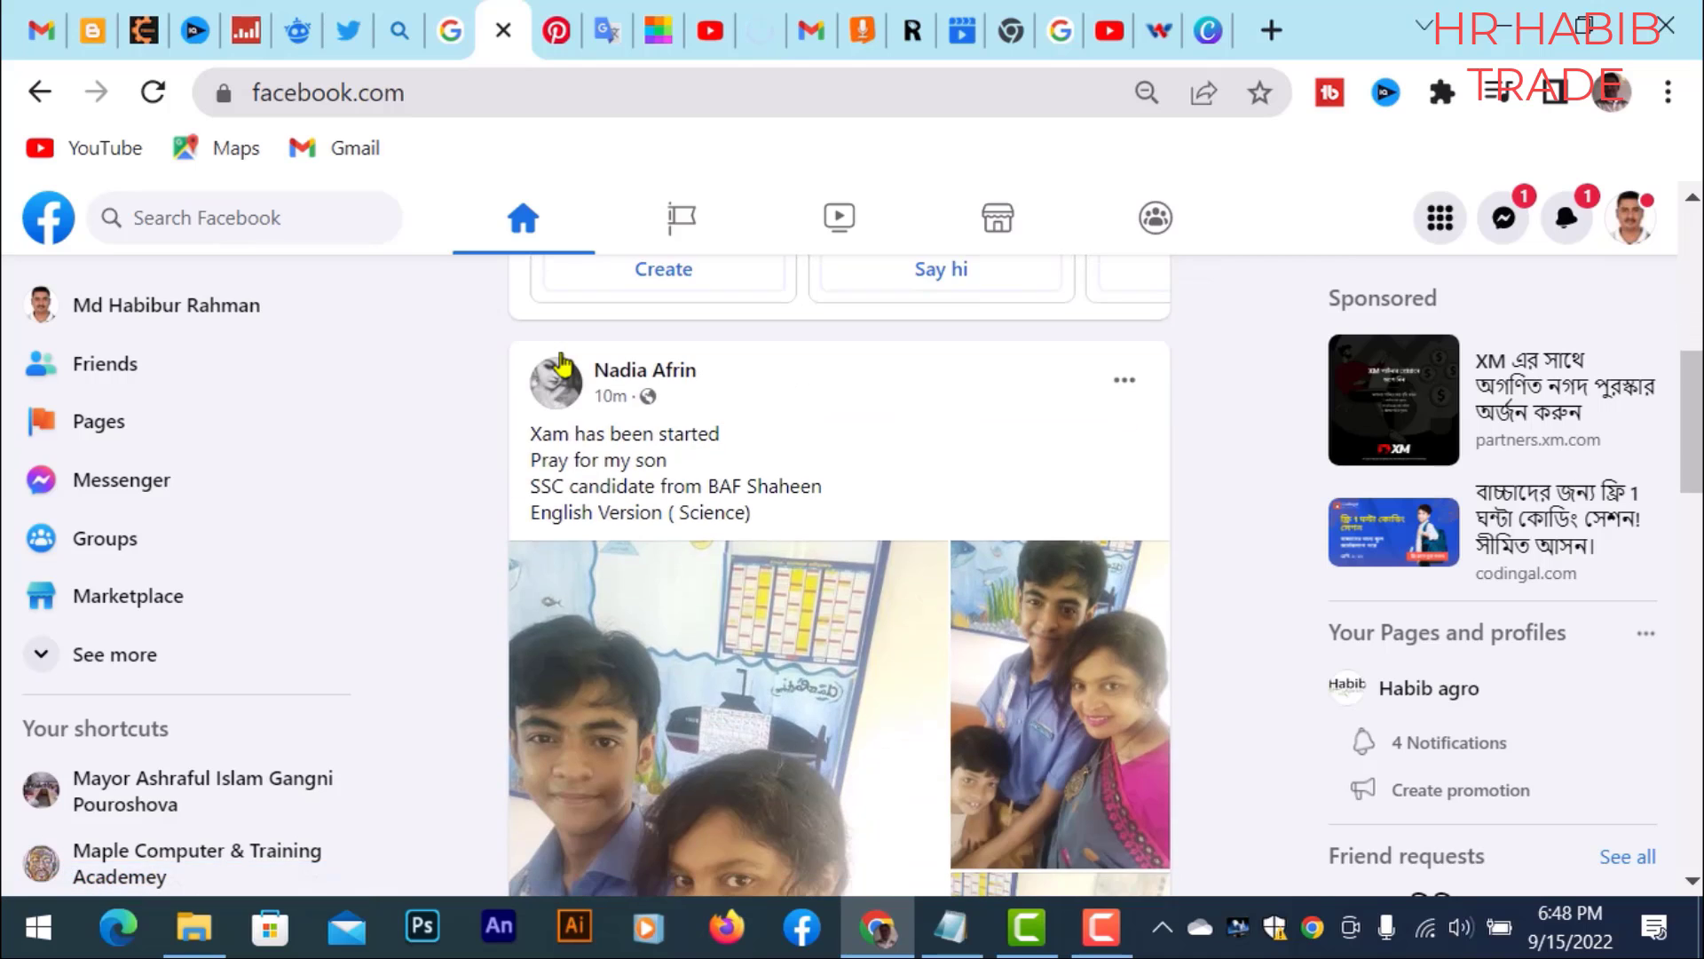
pyautogui.scroll(4, 561, 364)
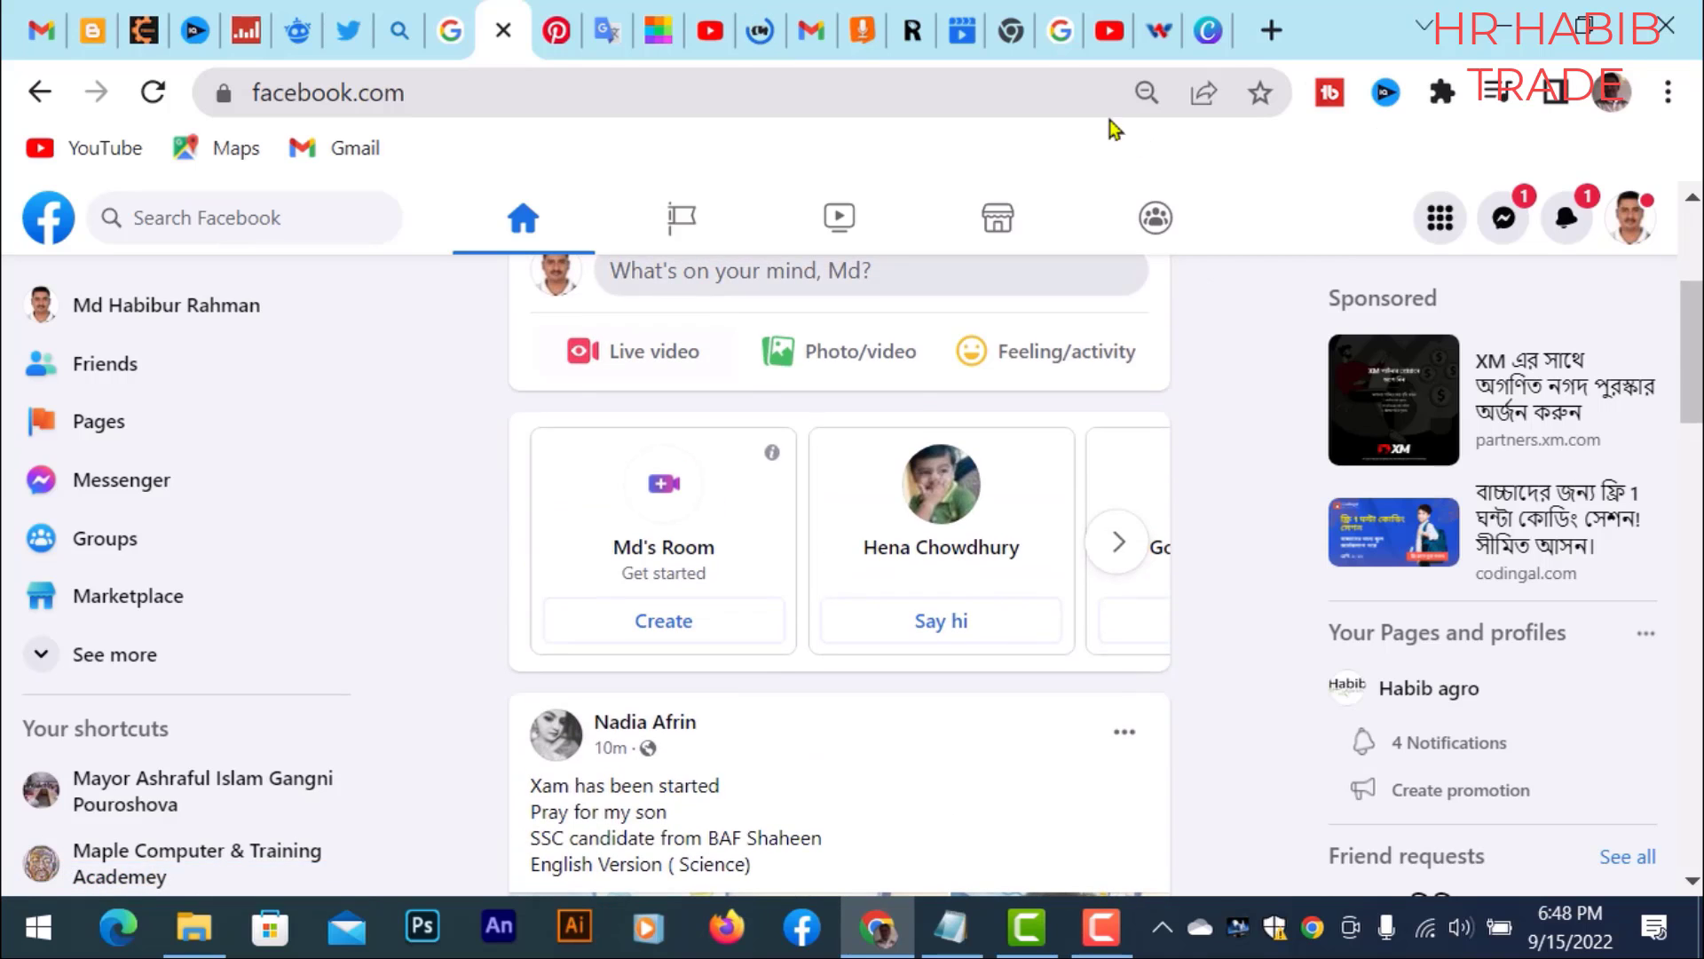
pyautogui.click(972, 45)
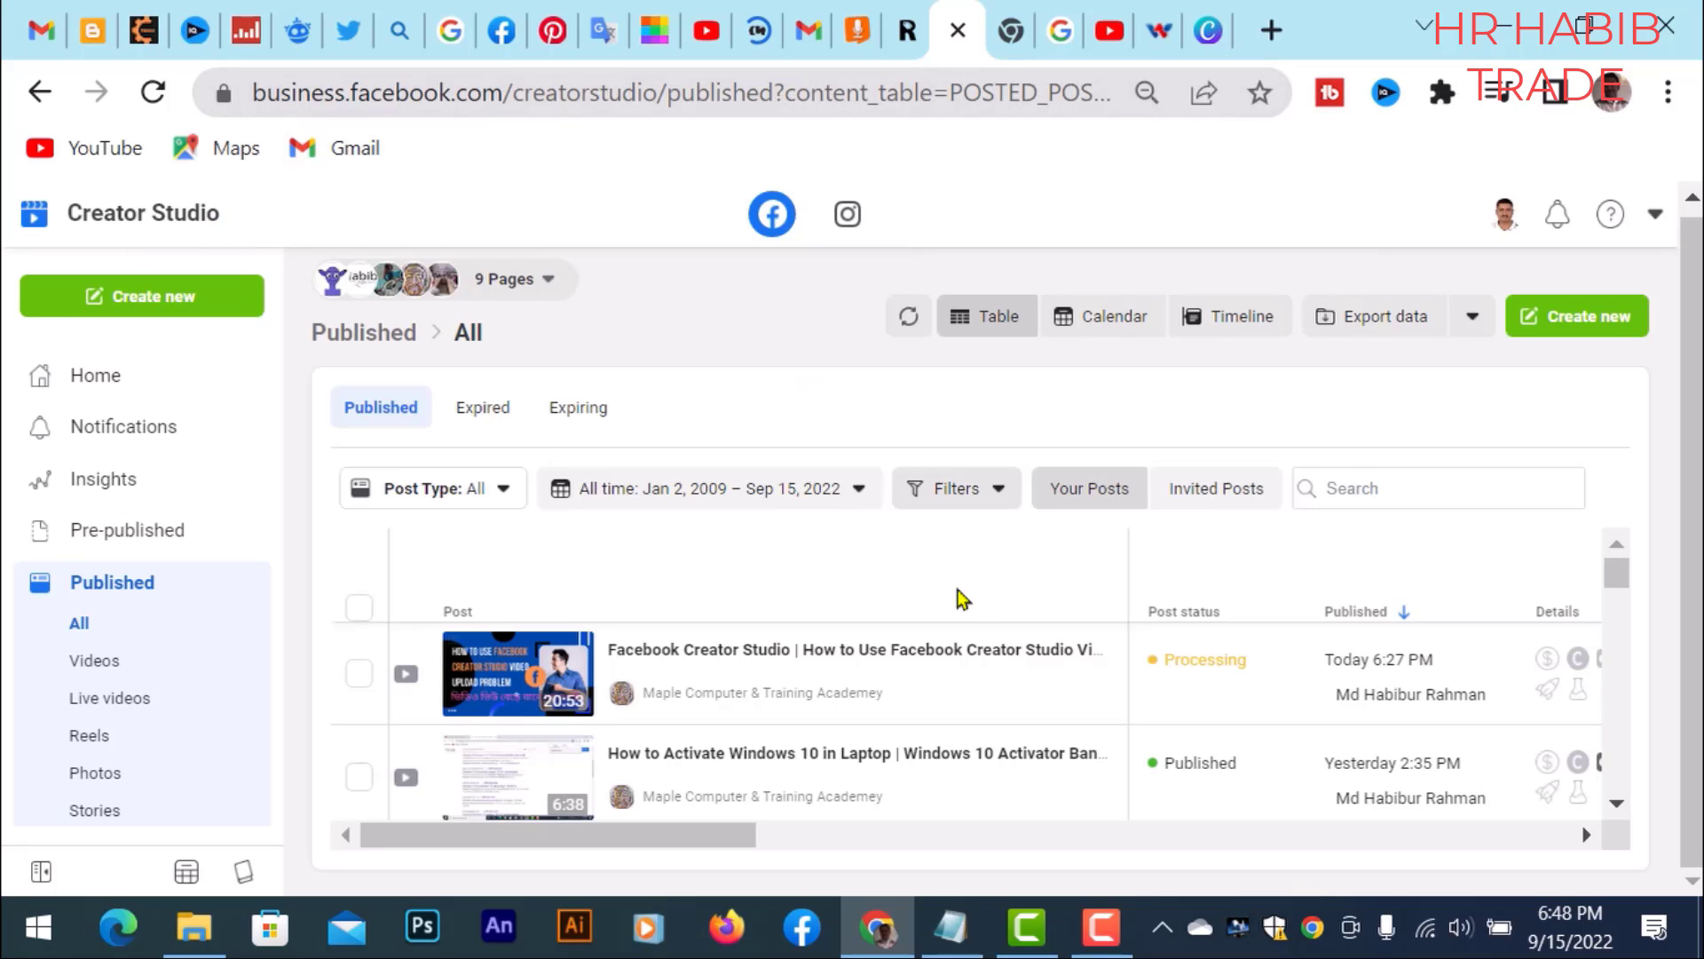
pyautogui.scroll(1, 911, 533)
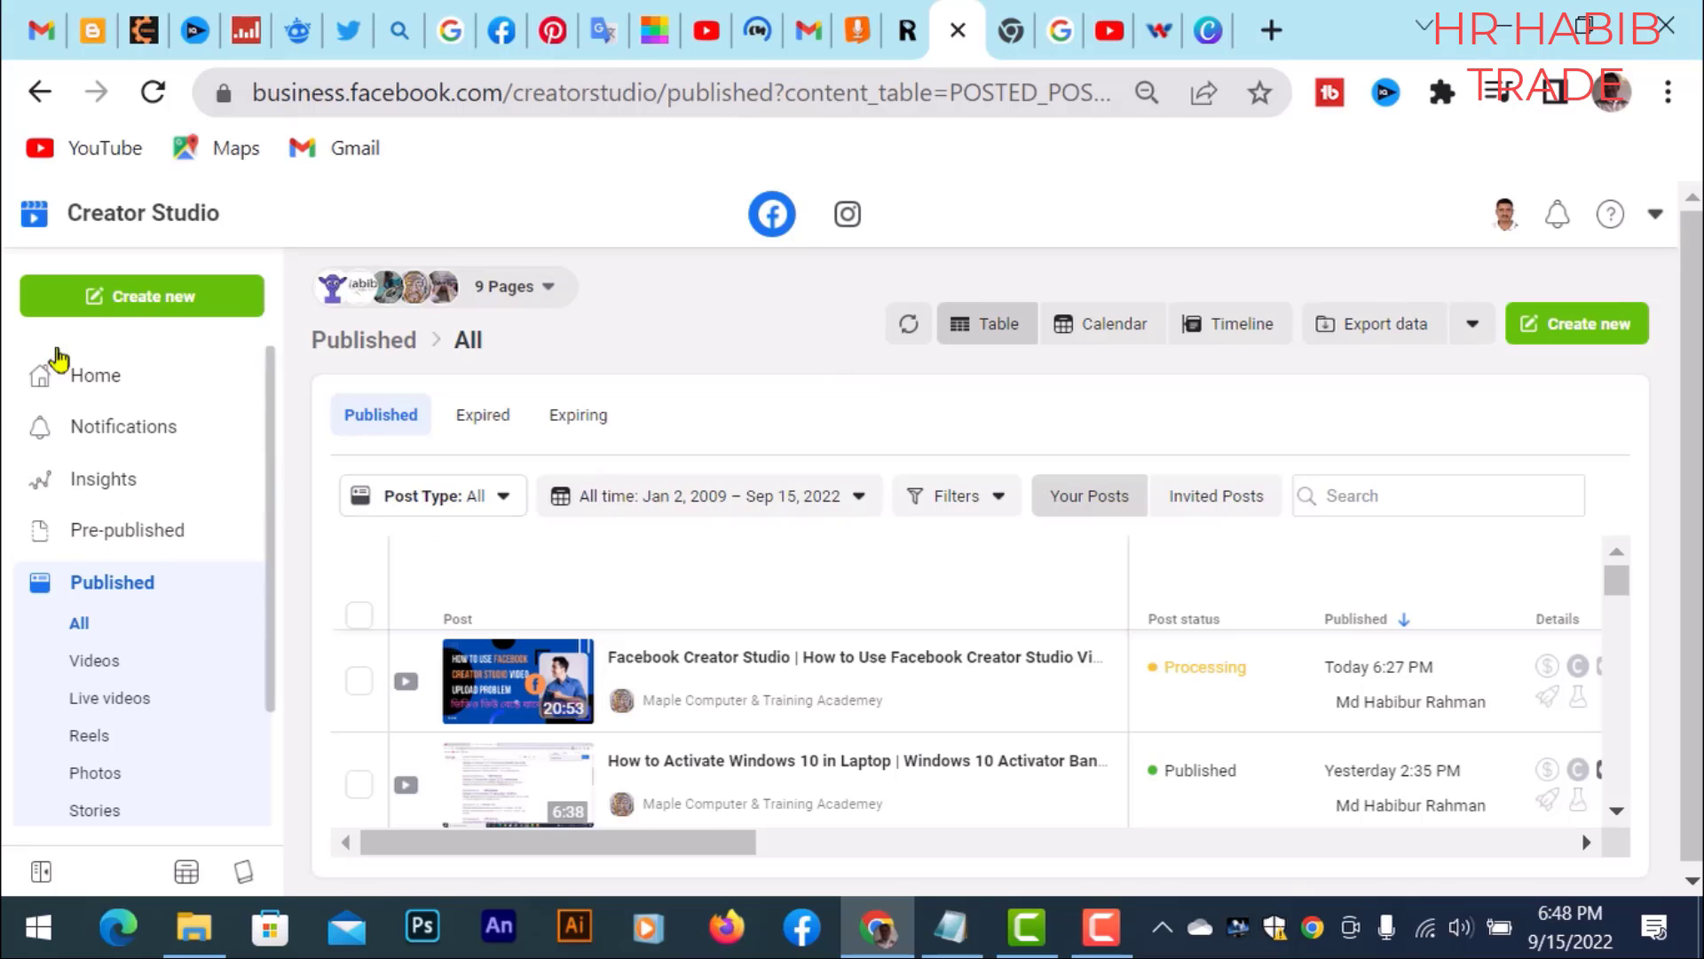
# Step: Start a new post and choose Maple Computer & Training Academey as the Page to post from
pyautogui.click(133, 302)
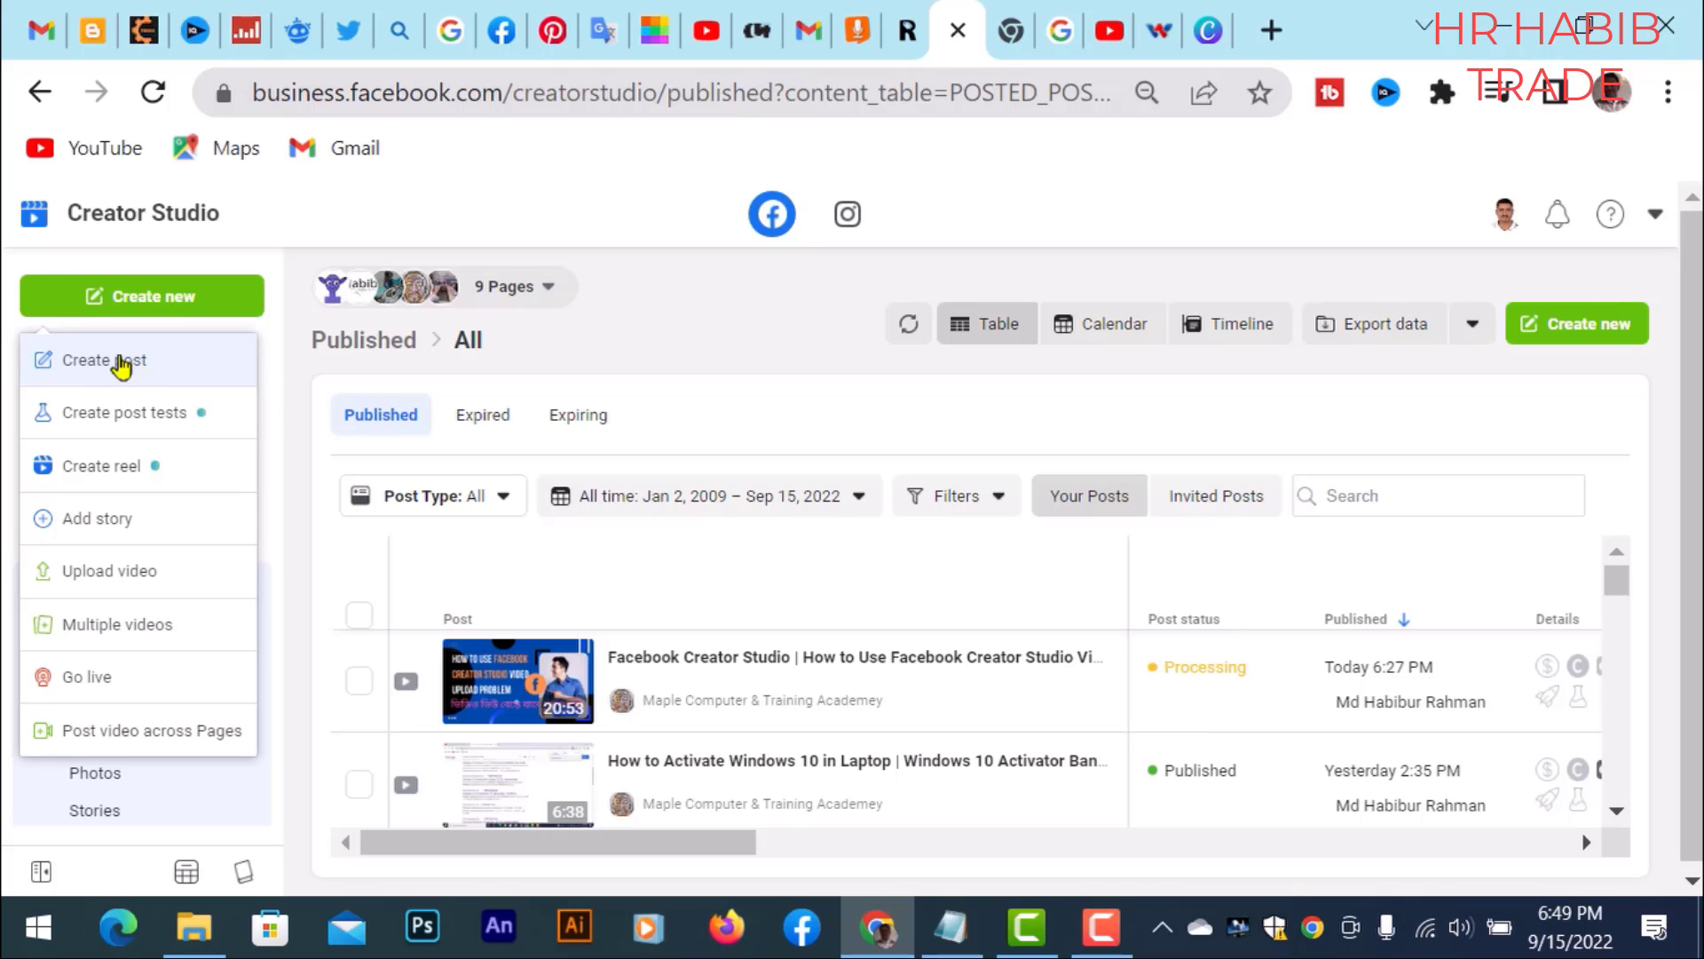
pyautogui.click(121, 364)
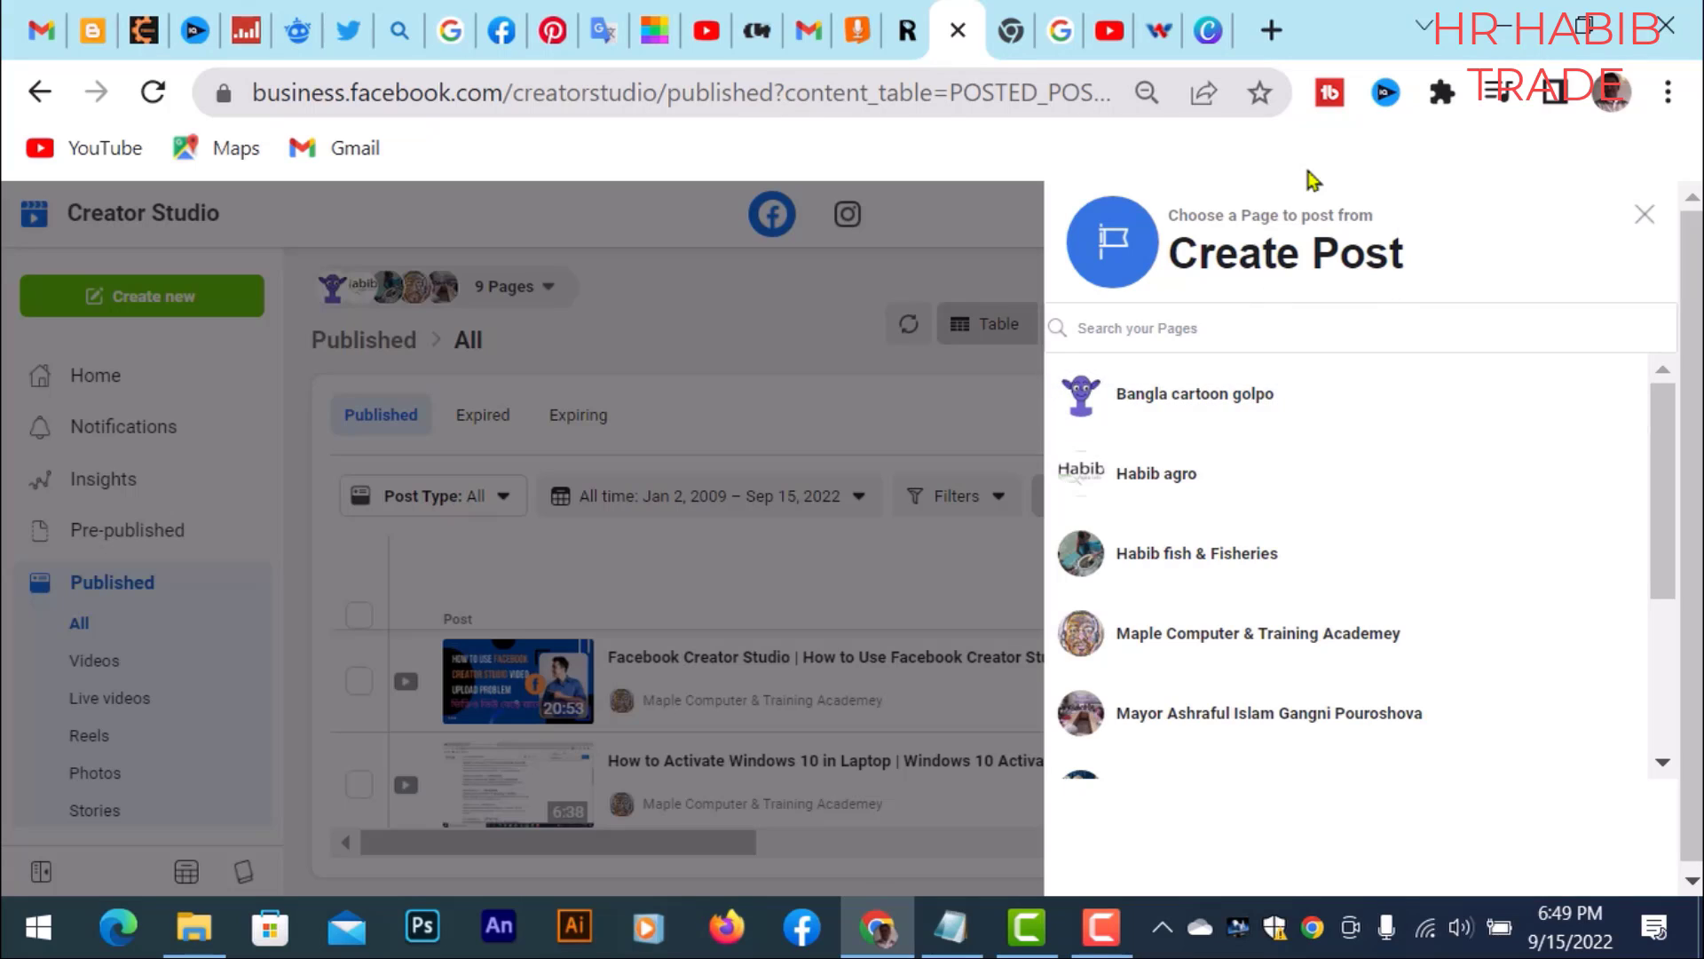
pyautogui.scroll(-3, 1236, 484)
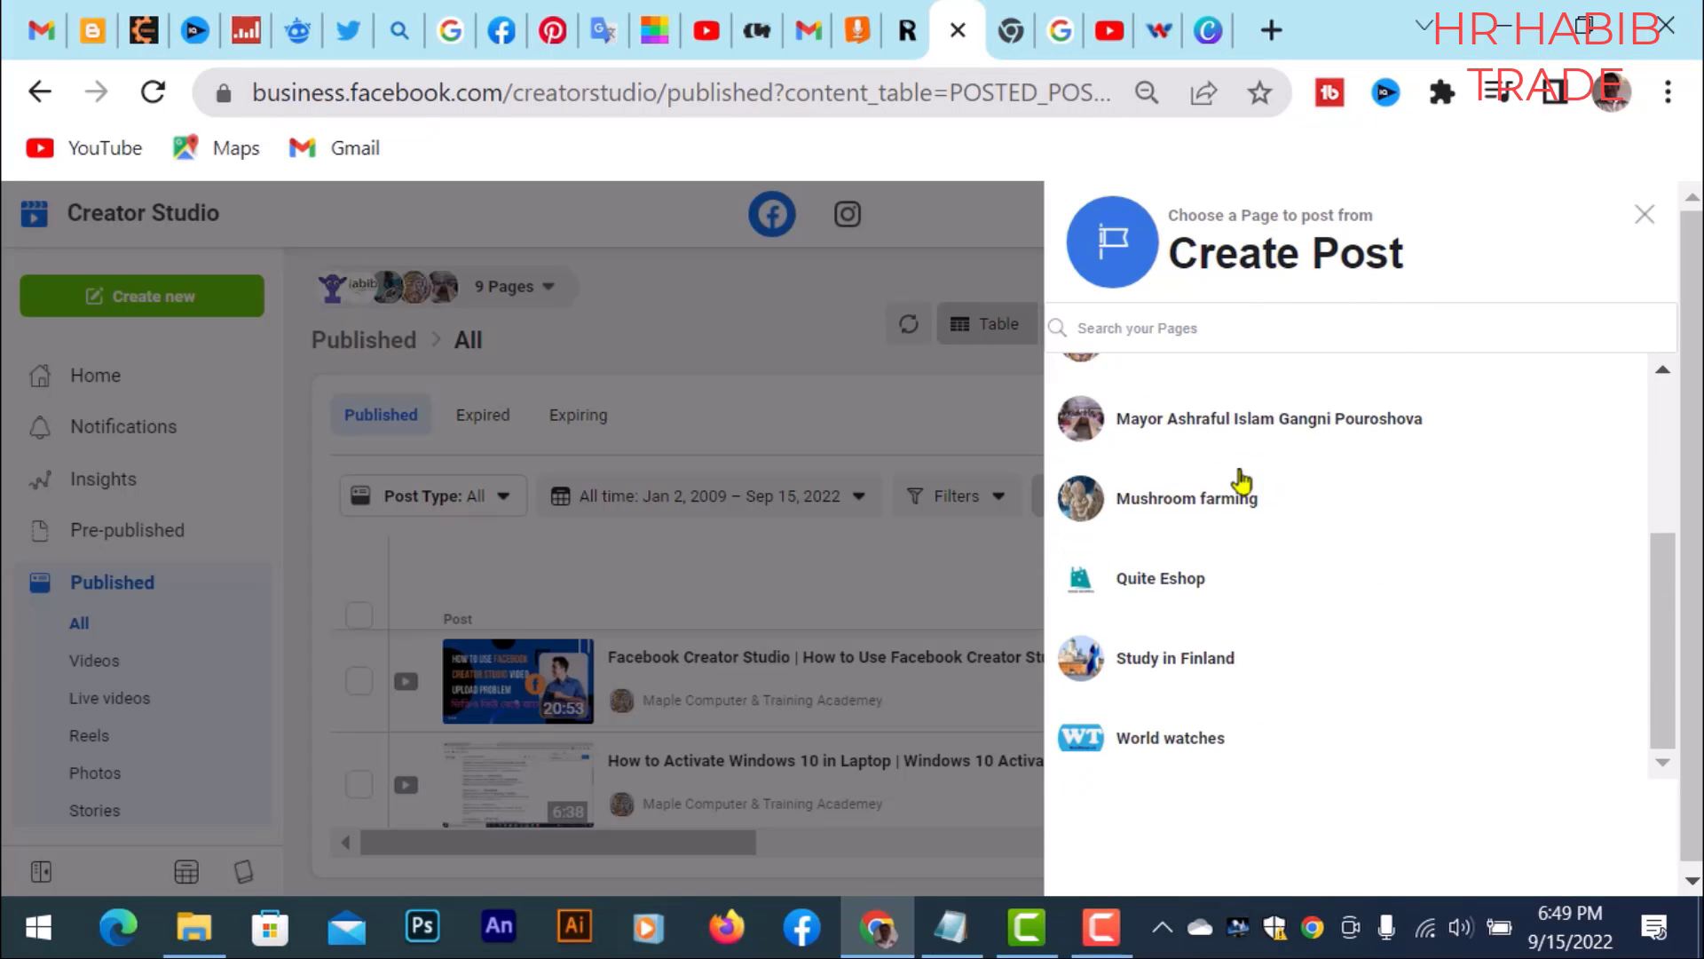
pyautogui.scroll(3, 1223, 719)
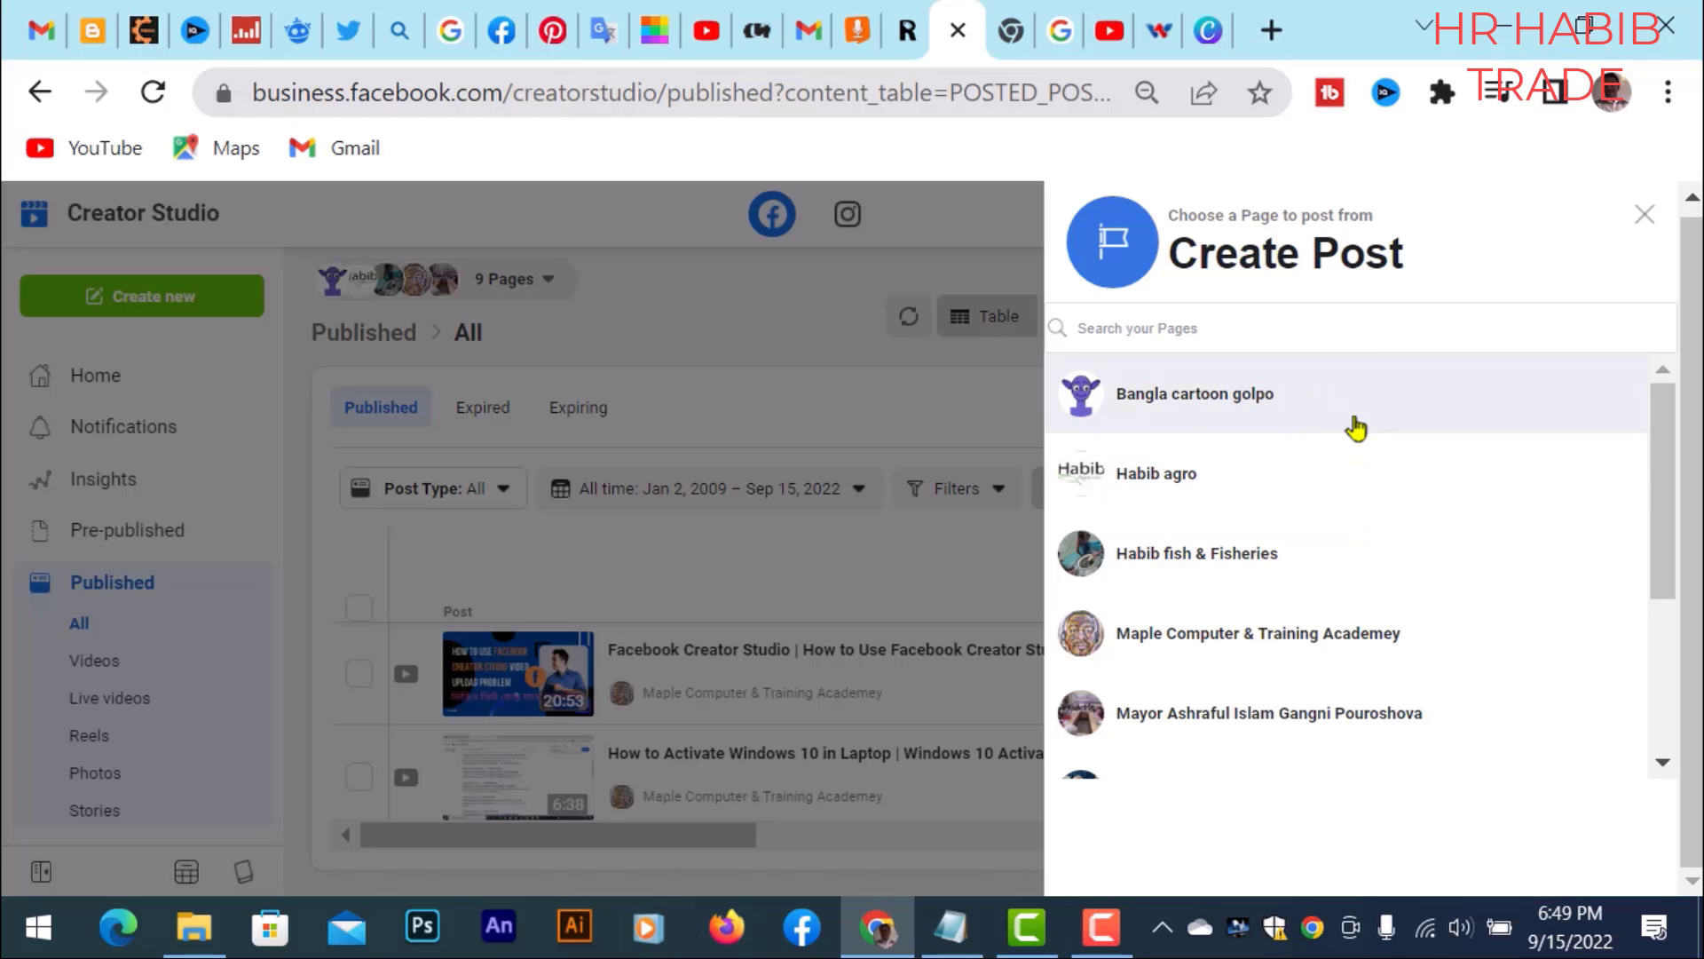
pyautogui.scroll(-2, 1355, 424)
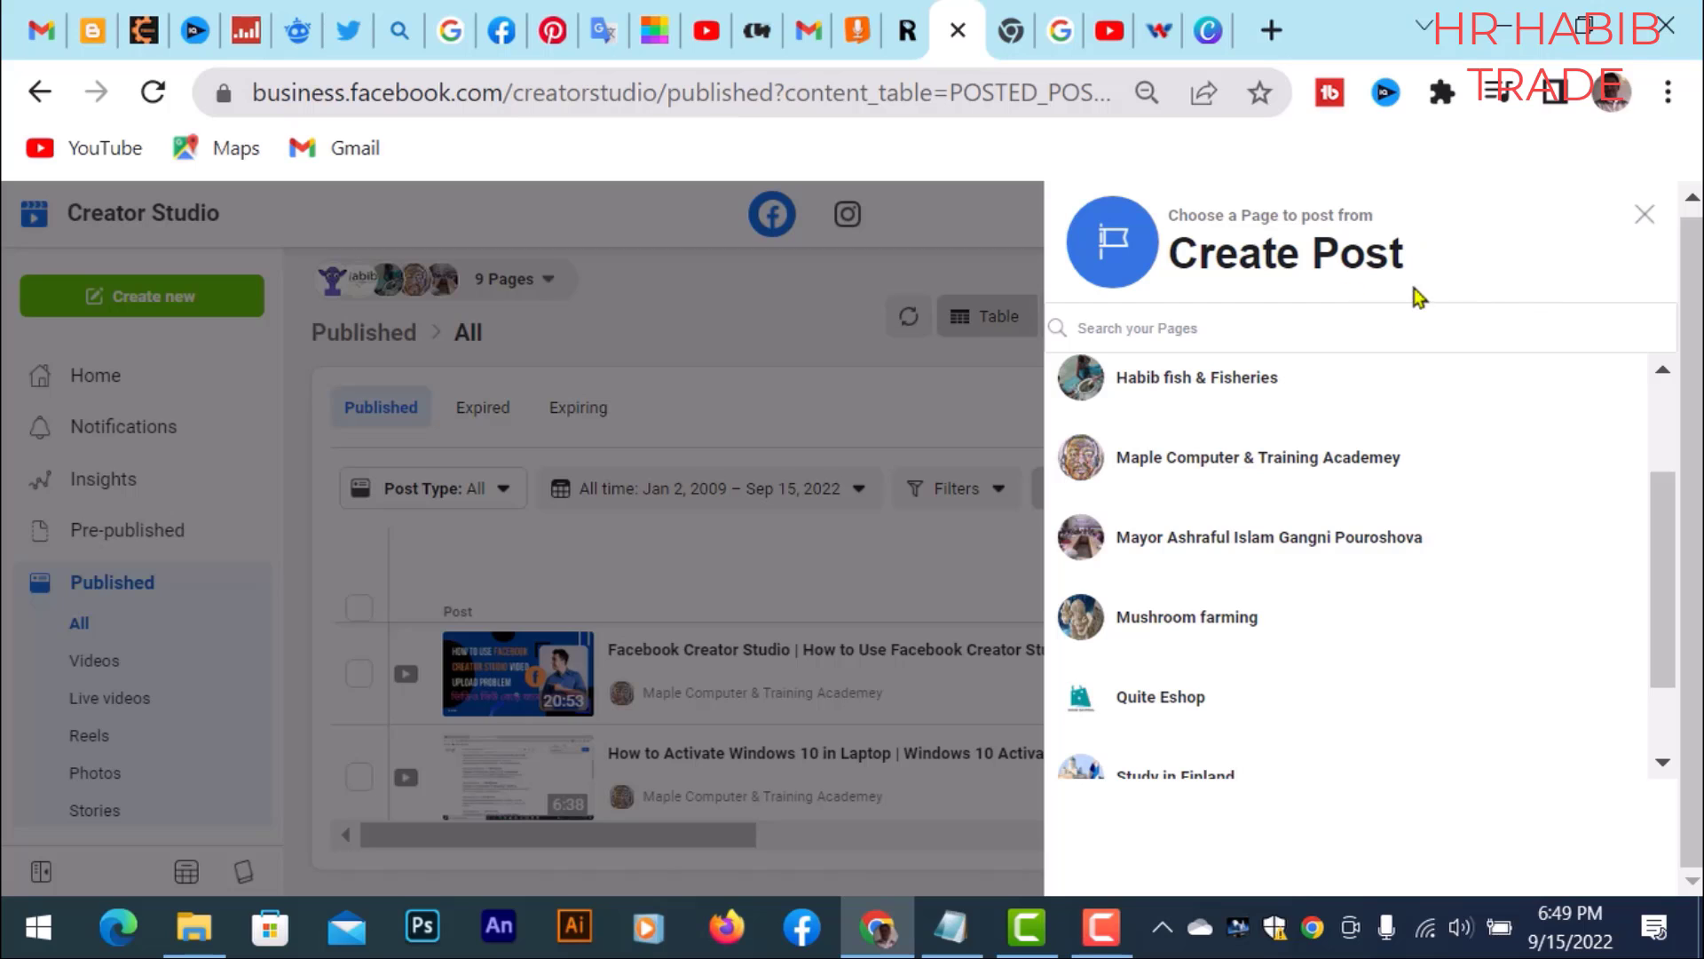
pyautogui.scroll(2, 1339, 560)
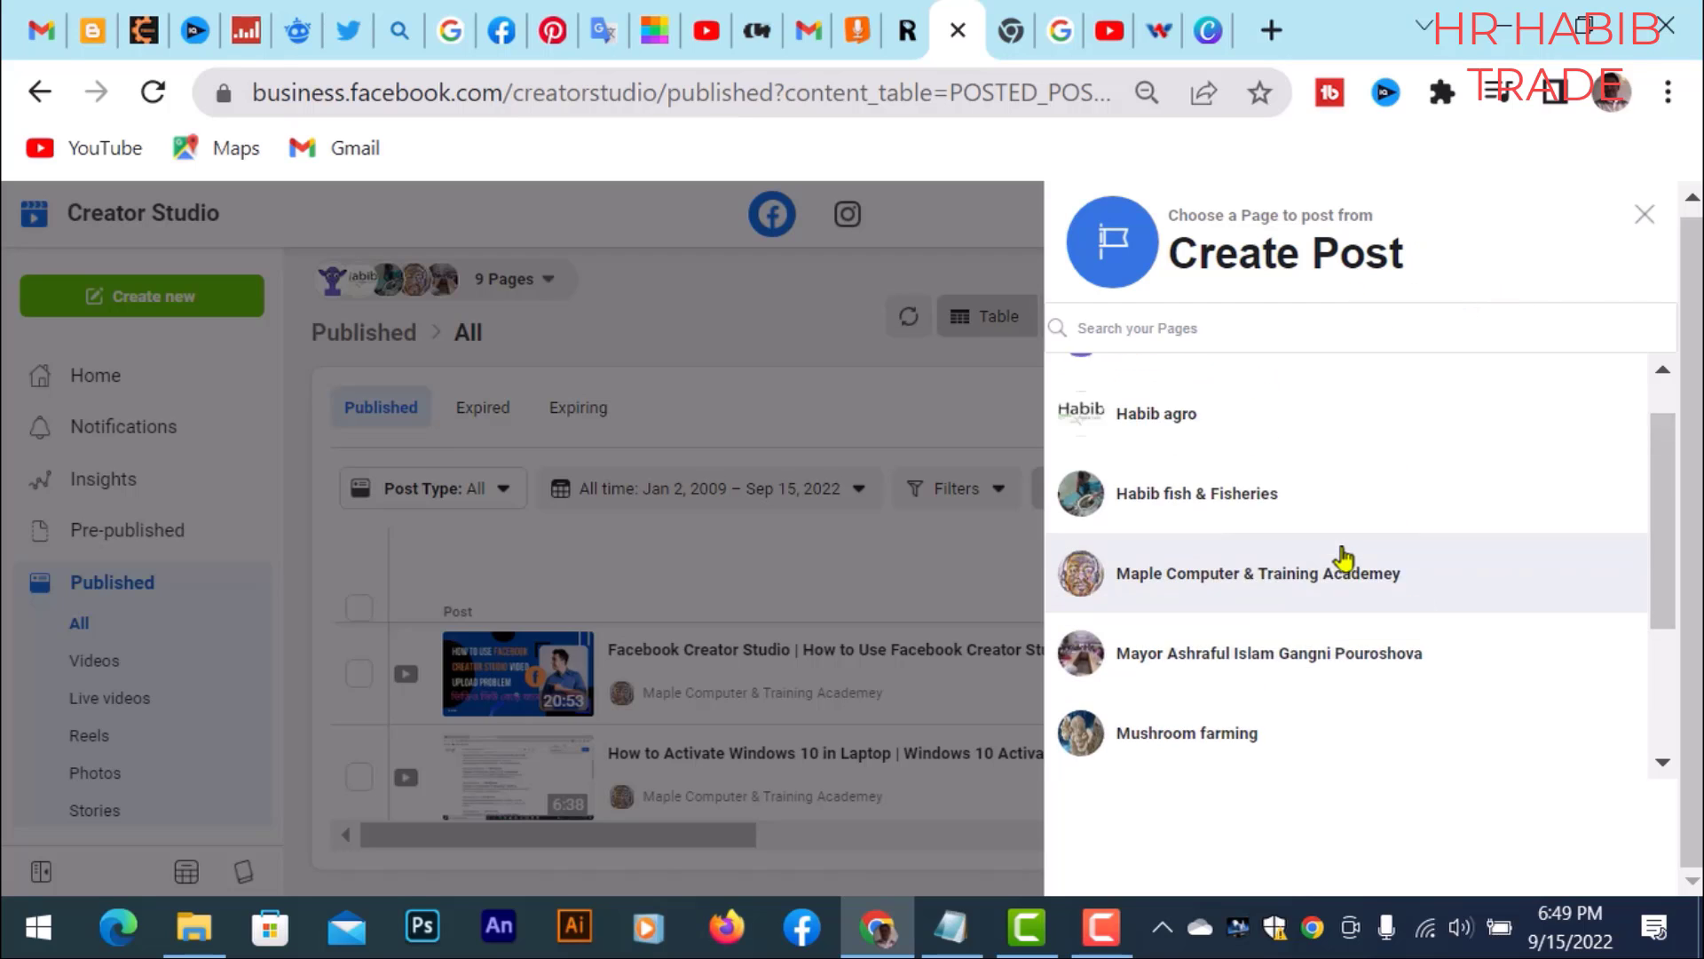
pyautogui.scroll(-4, 1247, 568)
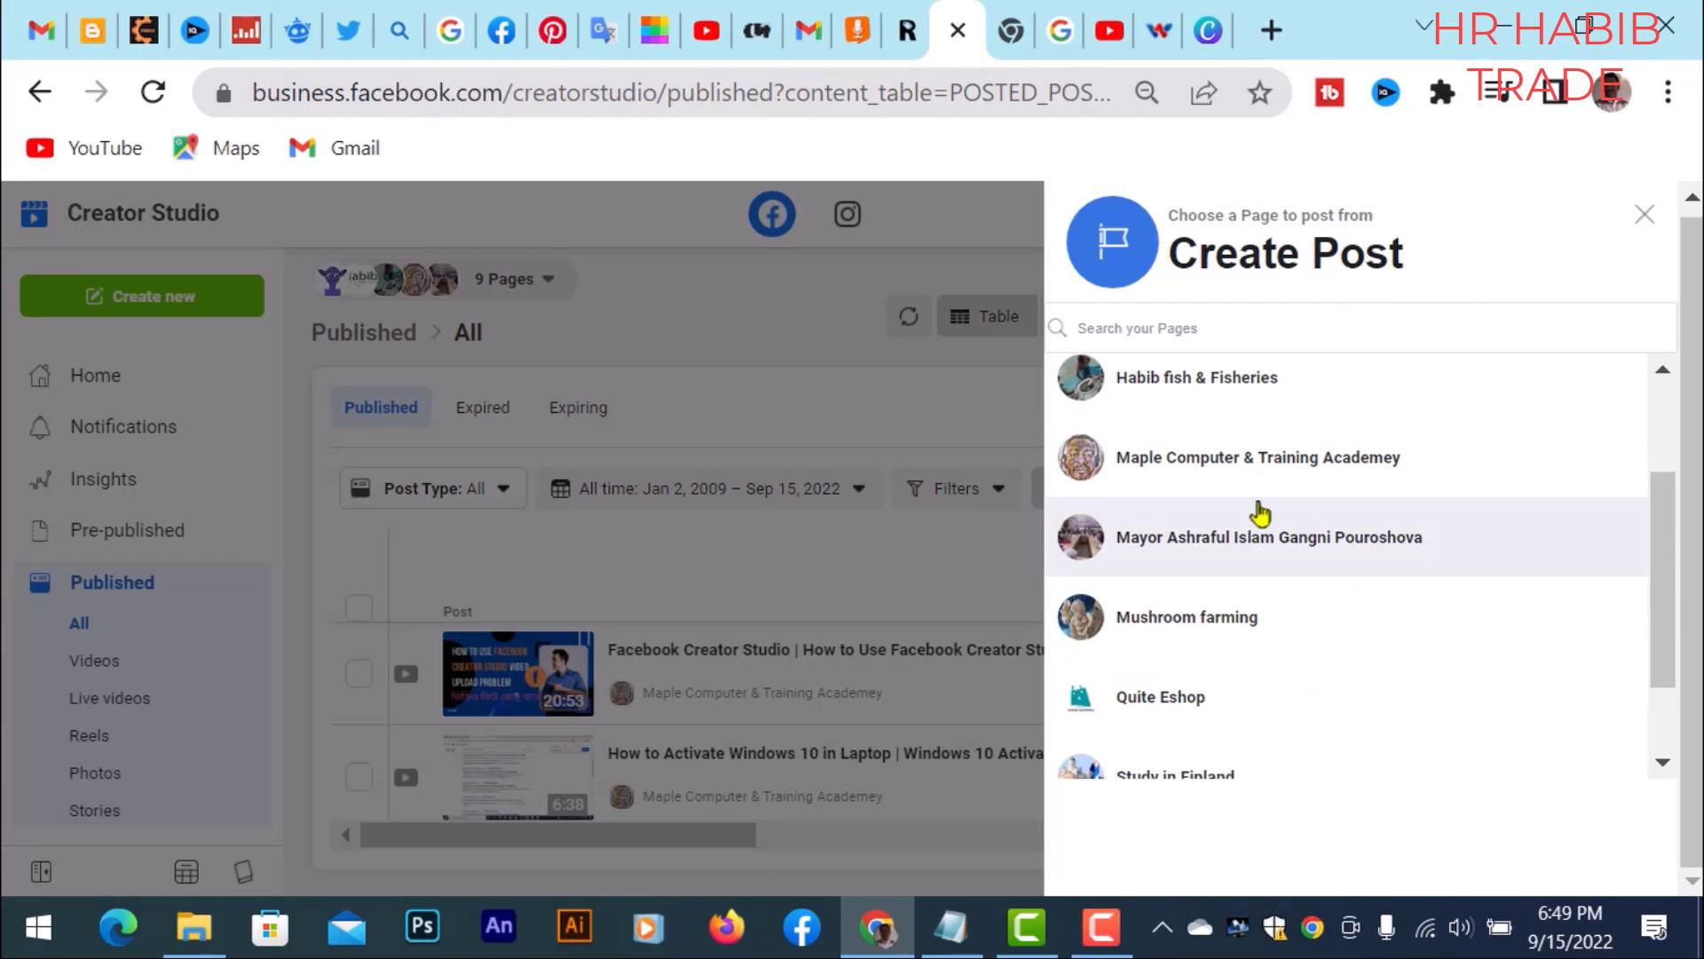
pyautogui.scroll(4, 1313, 675)
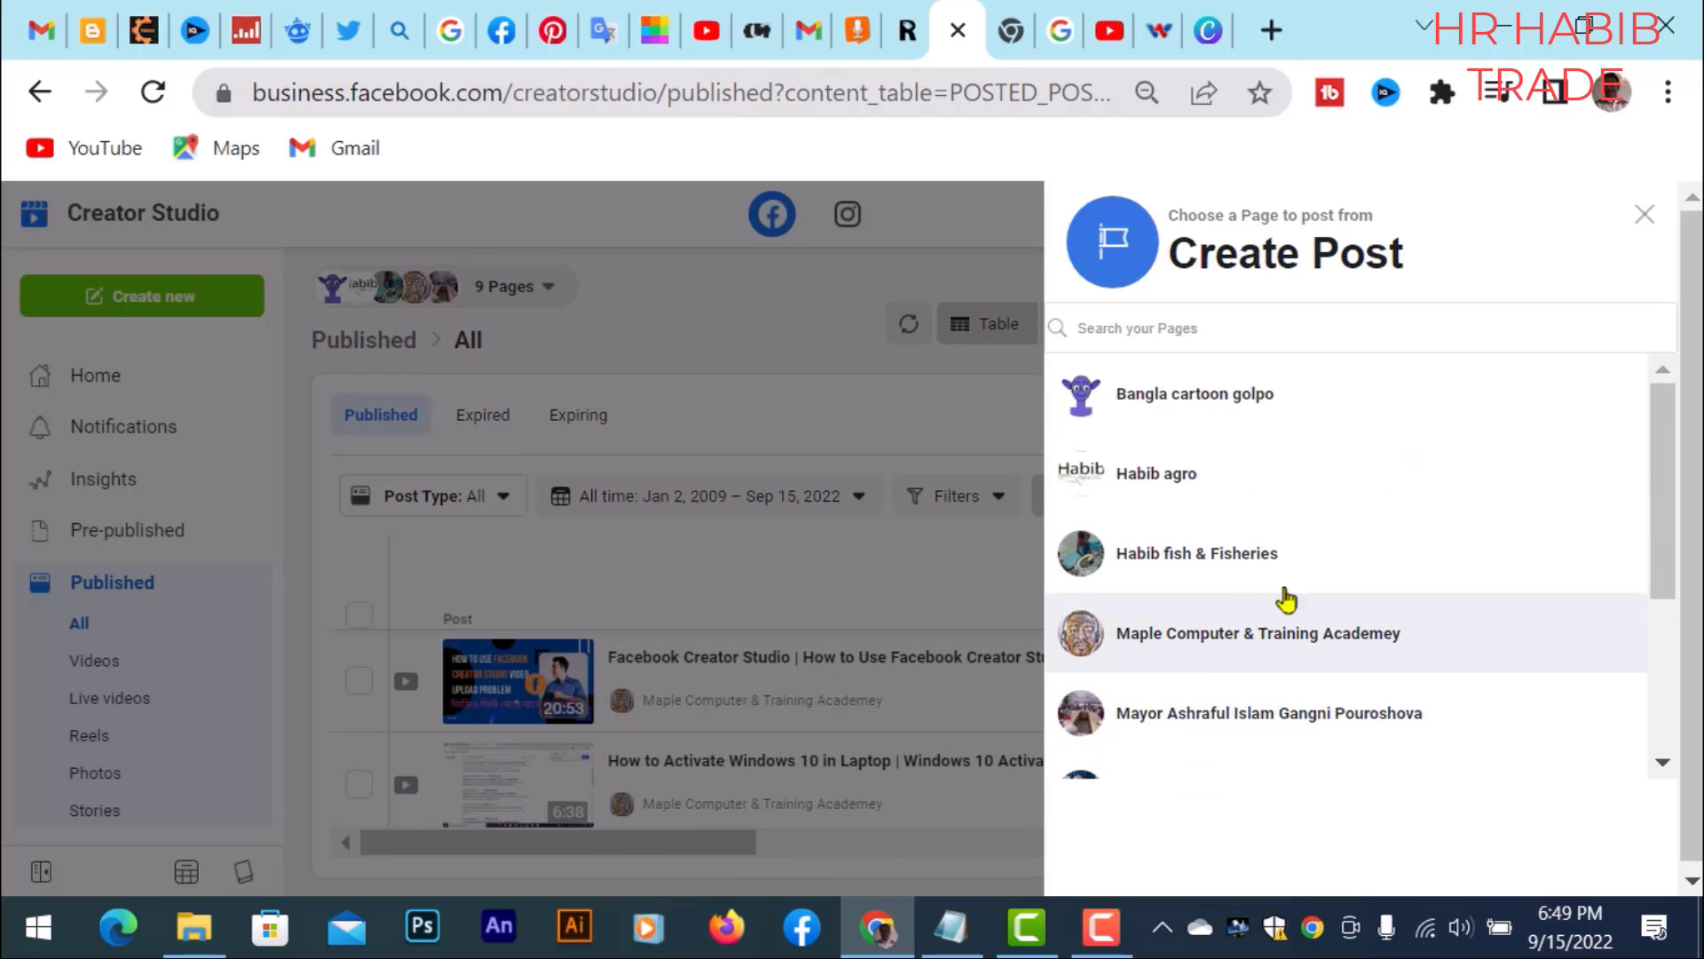
pyautogui.scroll(-3, 1327, 427)
pyautogui.scroll(-2, 1358, 533)
pyautogui.scroll(3, 1361, 609)
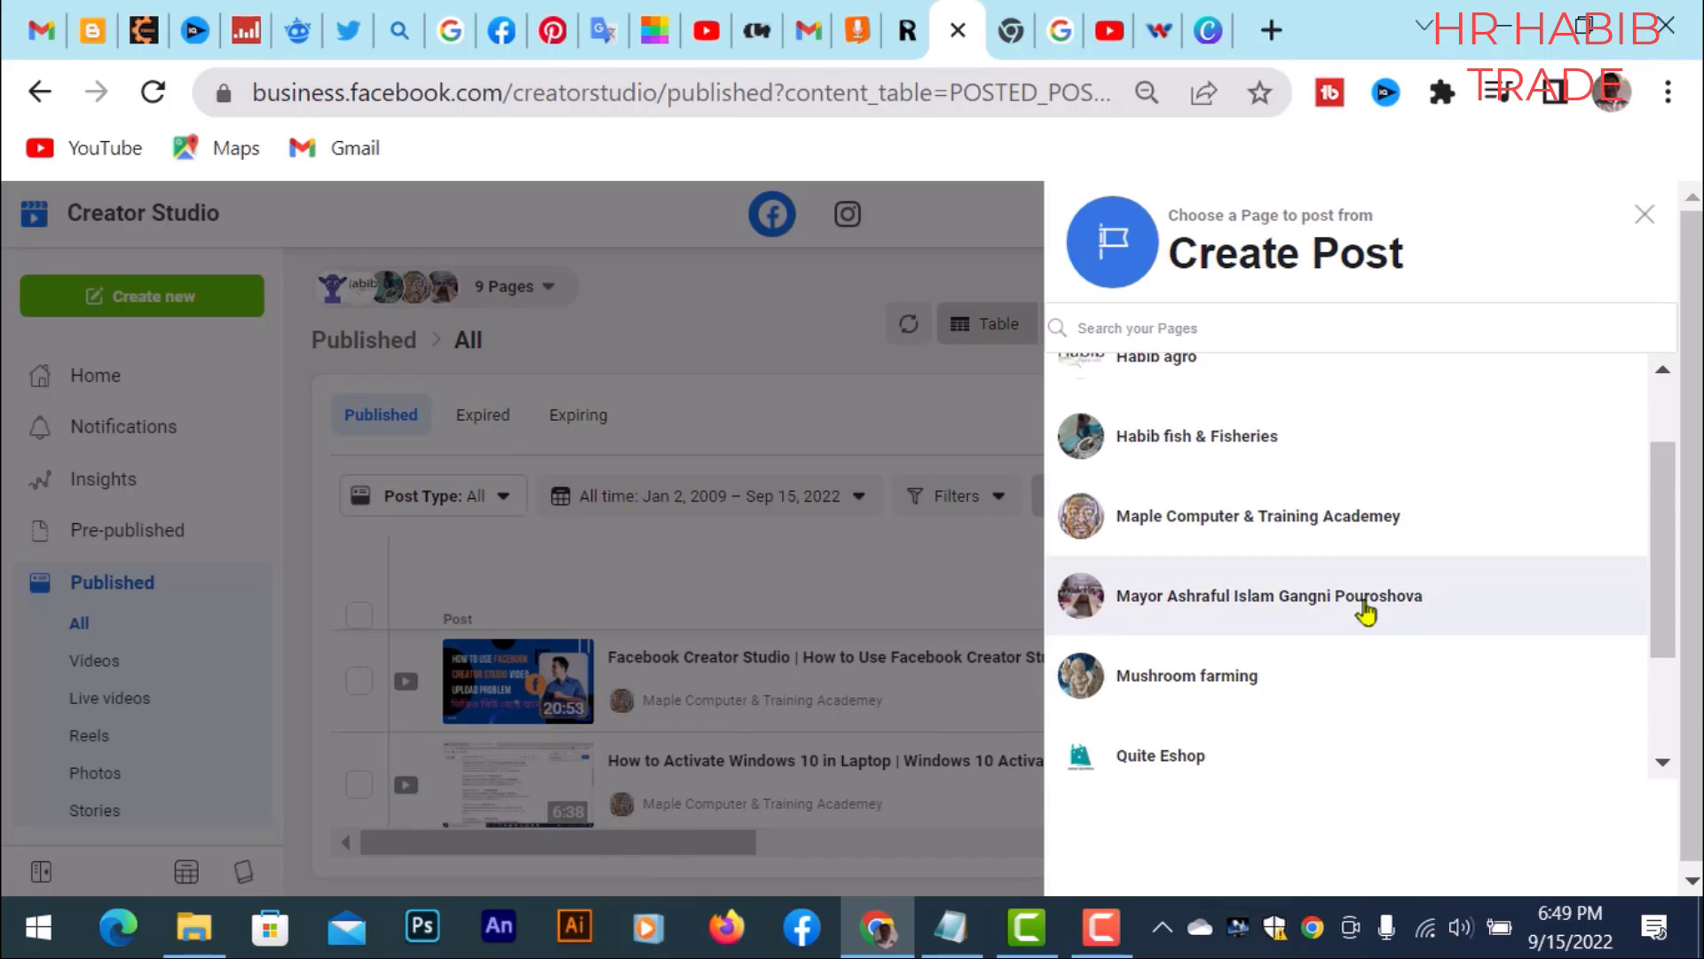
pyautogui.scroll(1, 1287, 443)
pyautogui.scroll(1, 1323, 498)
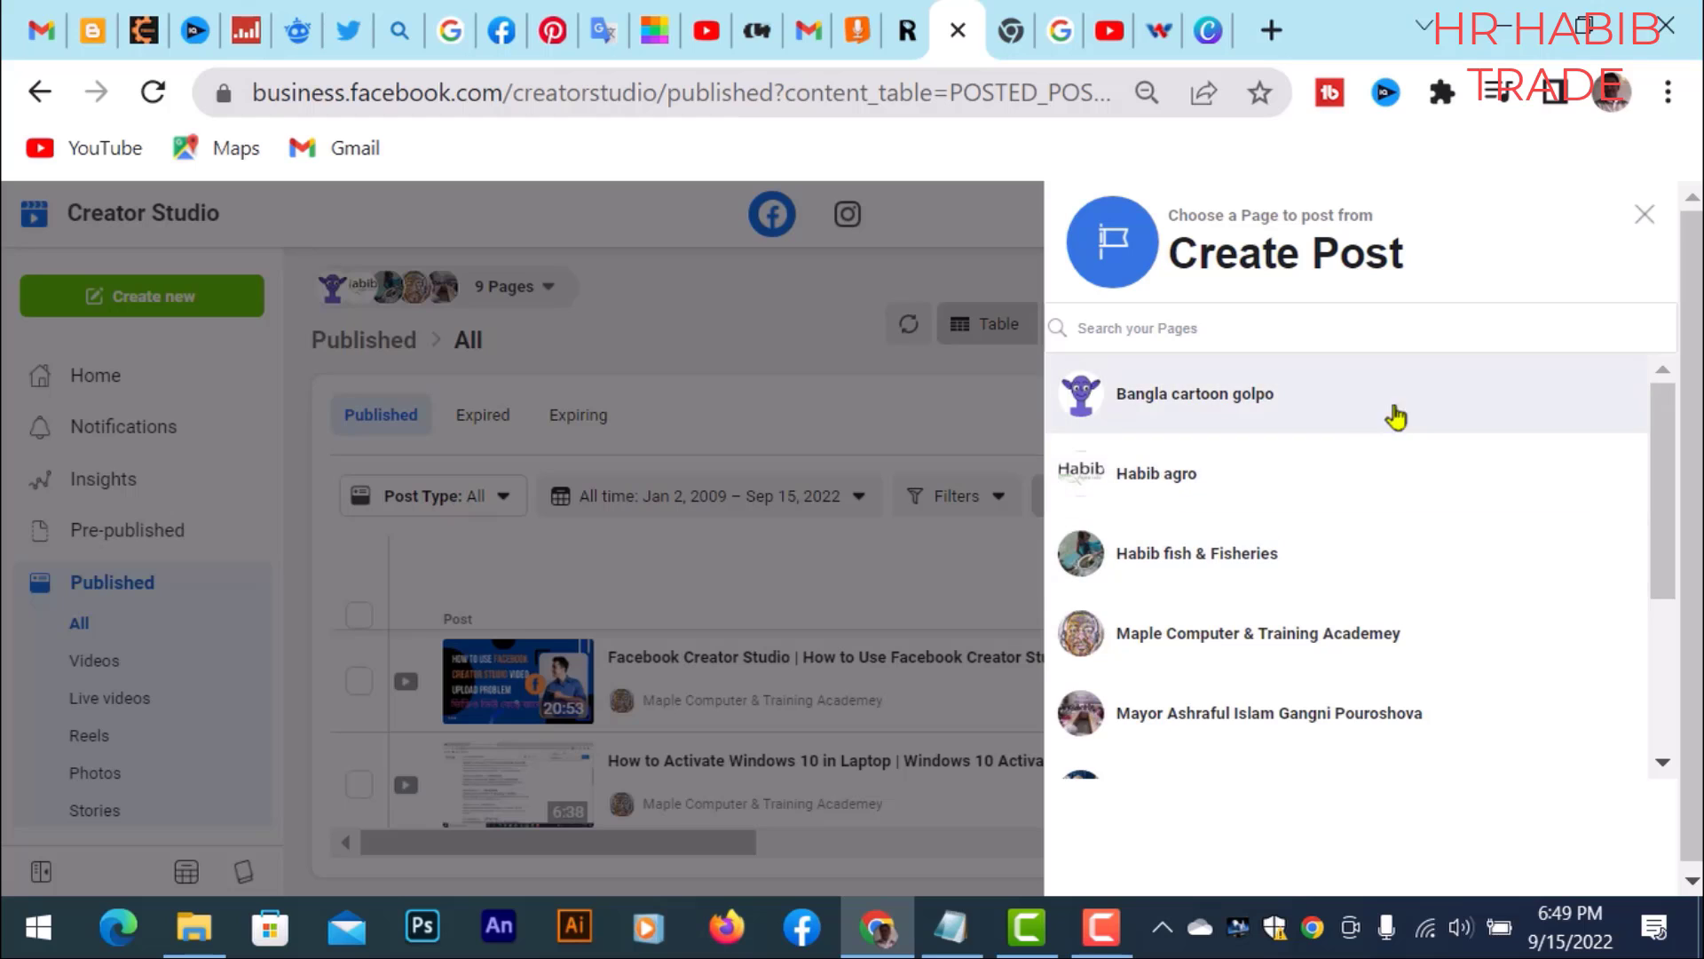
pyautogui.scroll(-2, 1375, 449)
pyautogui.scroll(-2, 1332, 609)
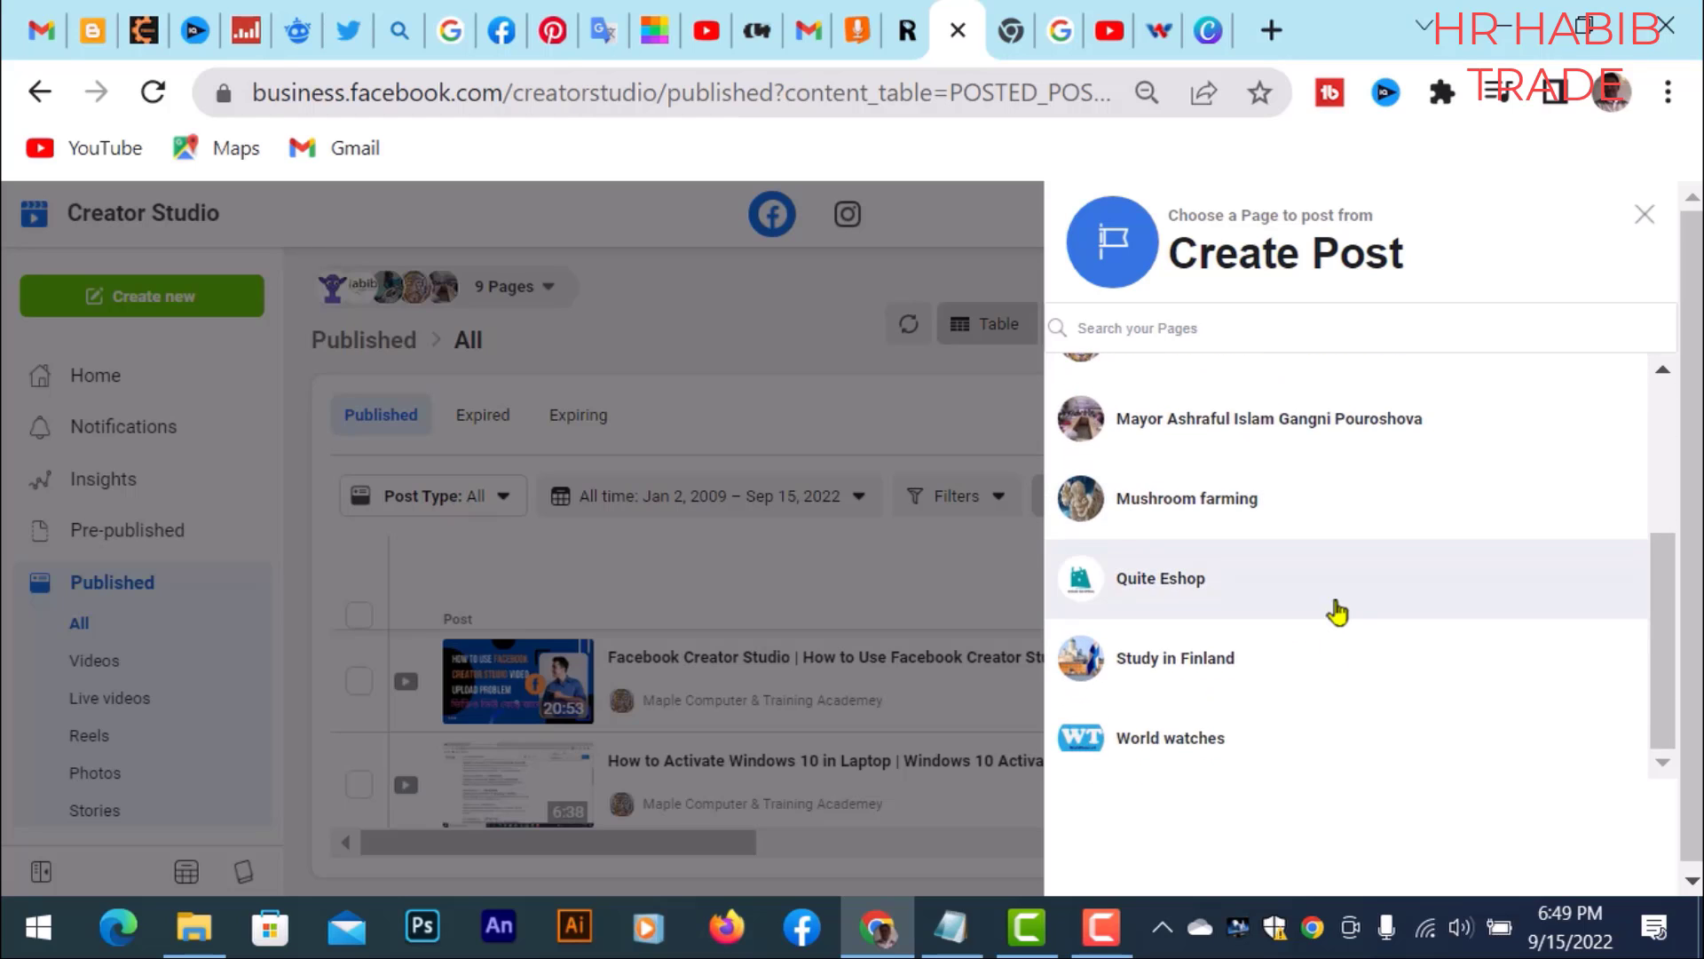
pyautogui.scroll(3, 1406, 586)
pyautogui.scroll(1, 1313, 408)
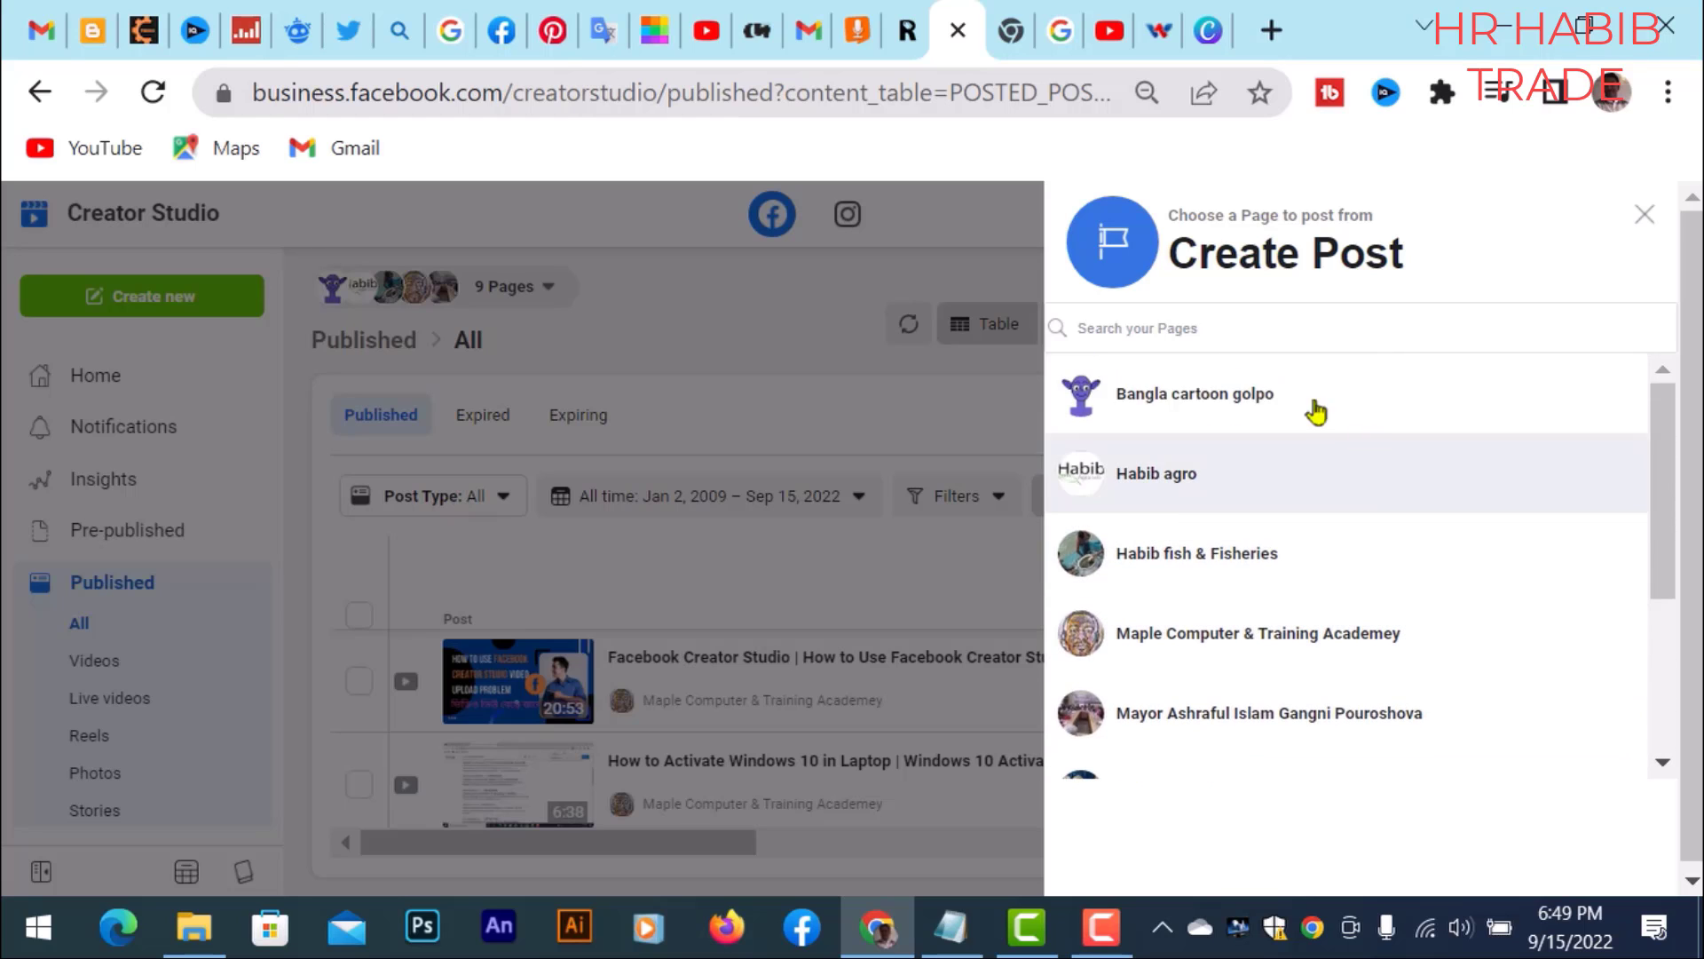
pyautogui.scroll(-1, 1310, 448)
pyautogui.scroll(-2, 1293, 563)
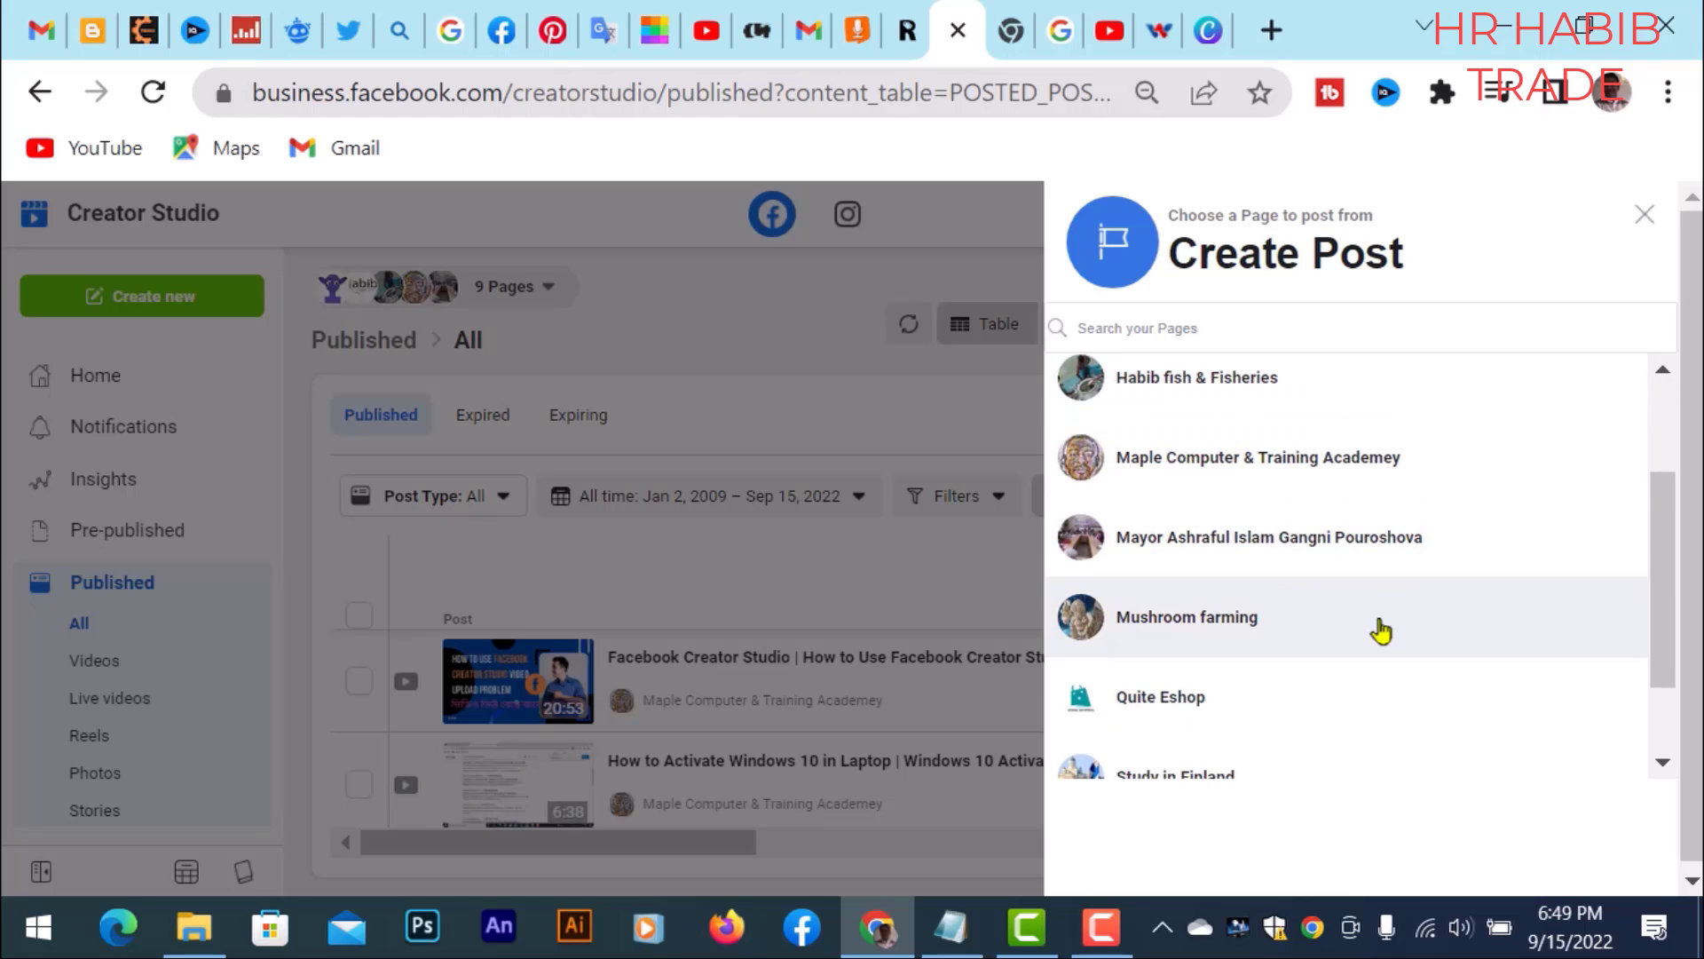
pyautogui.scroll(-2, 1381, 651)
pyautogui.scroll(4, 1445, 531)
pyautogui.scroll(-2, 1438, 515)
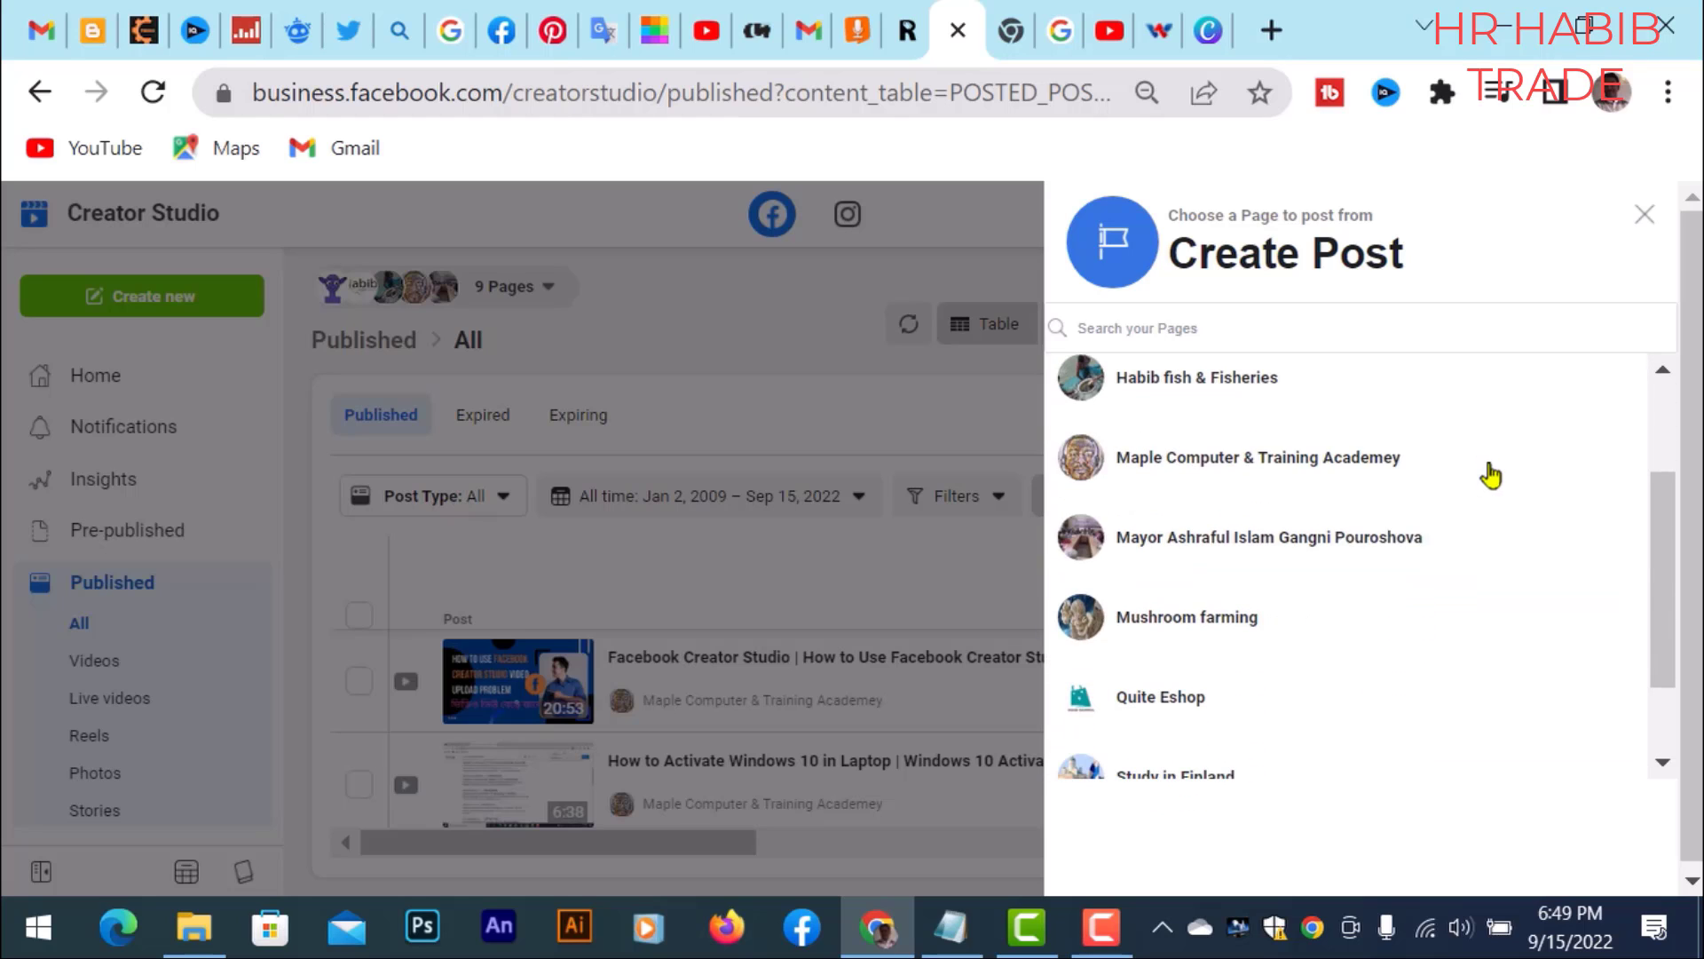
pyautogui.click(1167, 470)
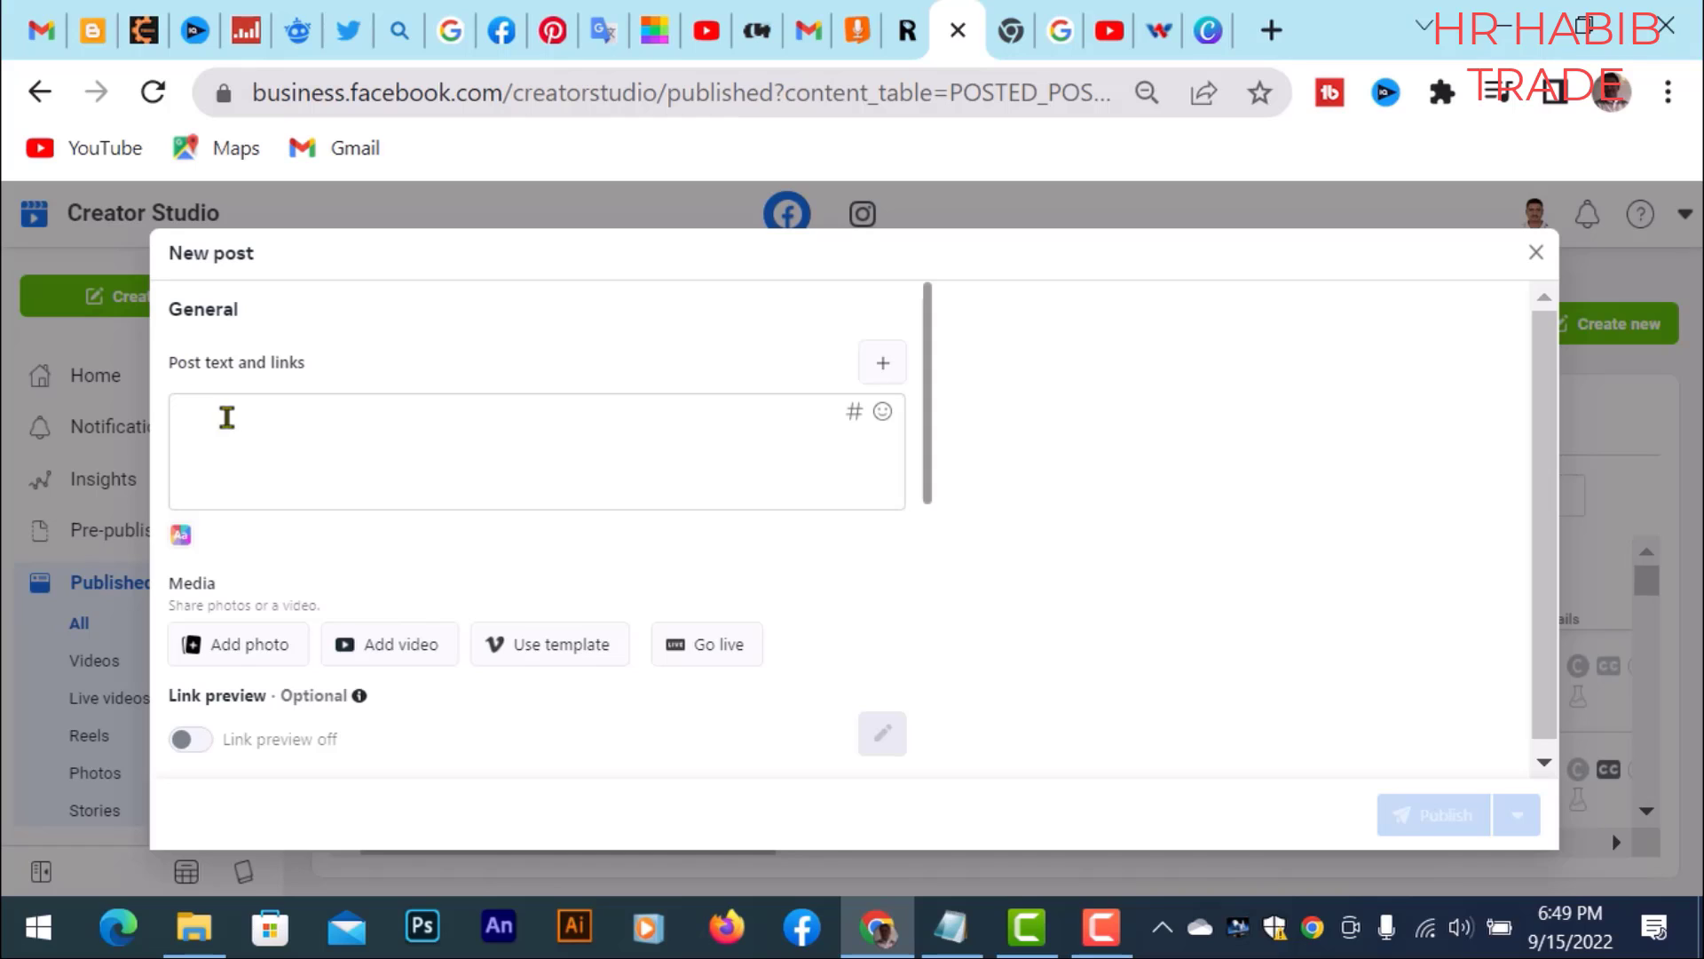
pyautogui.click(227, 417)
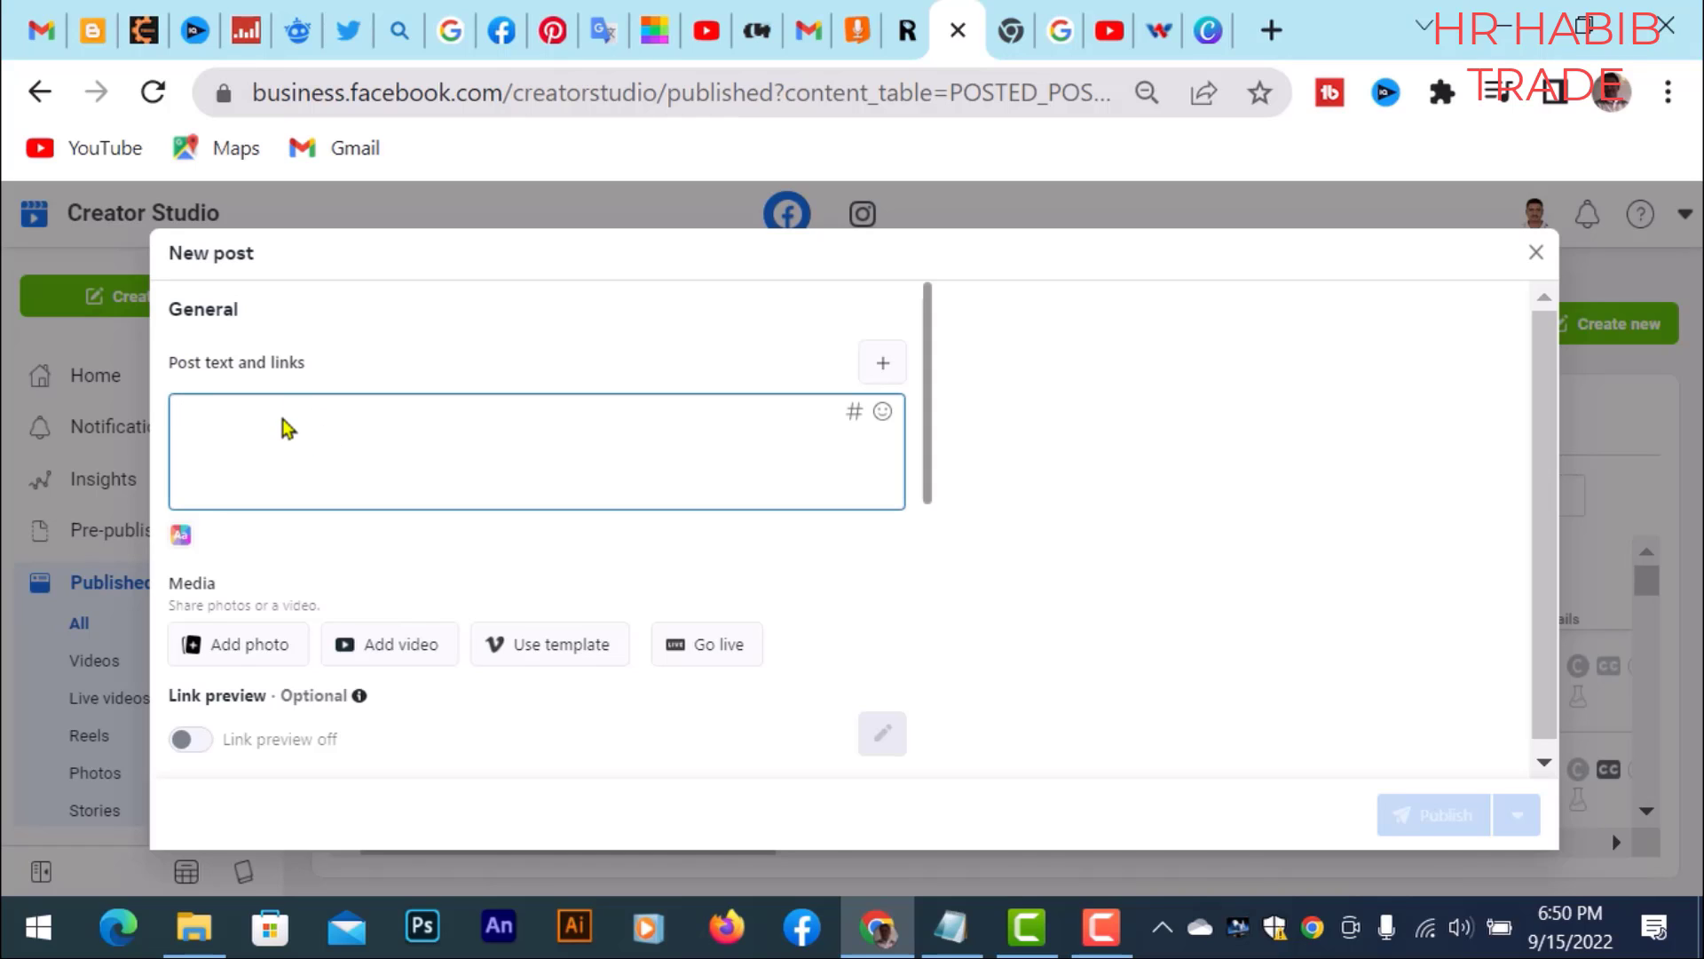
pyautogui.write('hghgfhg')
pyautogui.moveTo(326, 404); pyautogui.dragTo(149, 410)
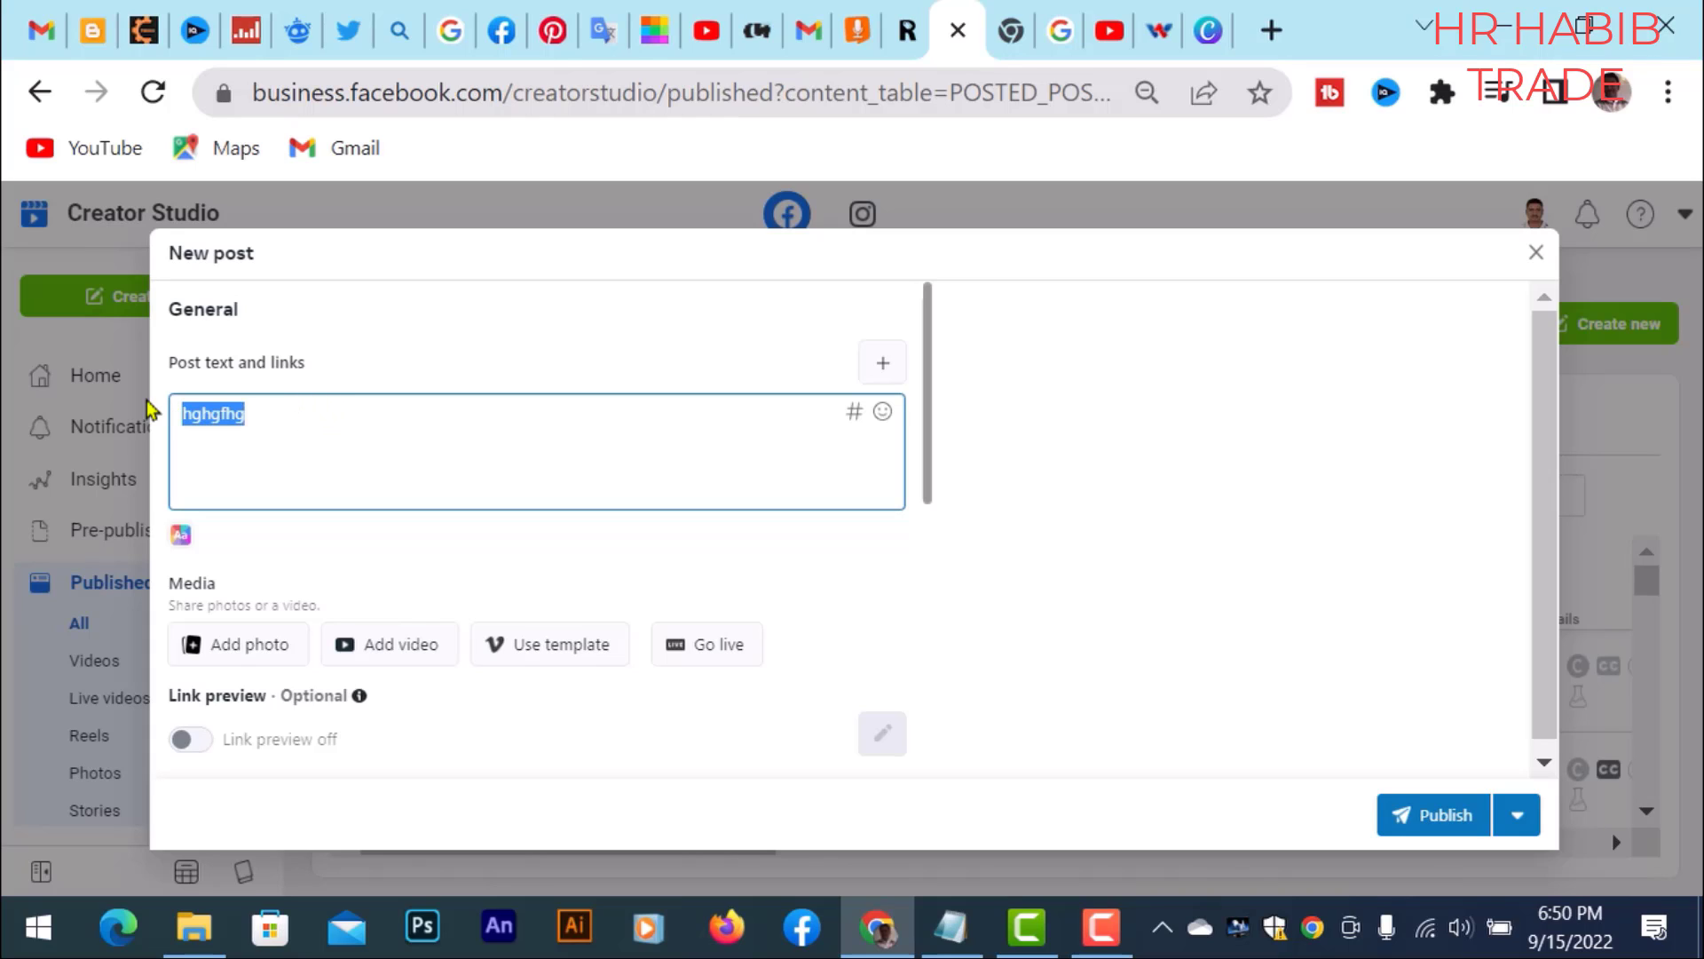
pyautogui.press('BackSpace')
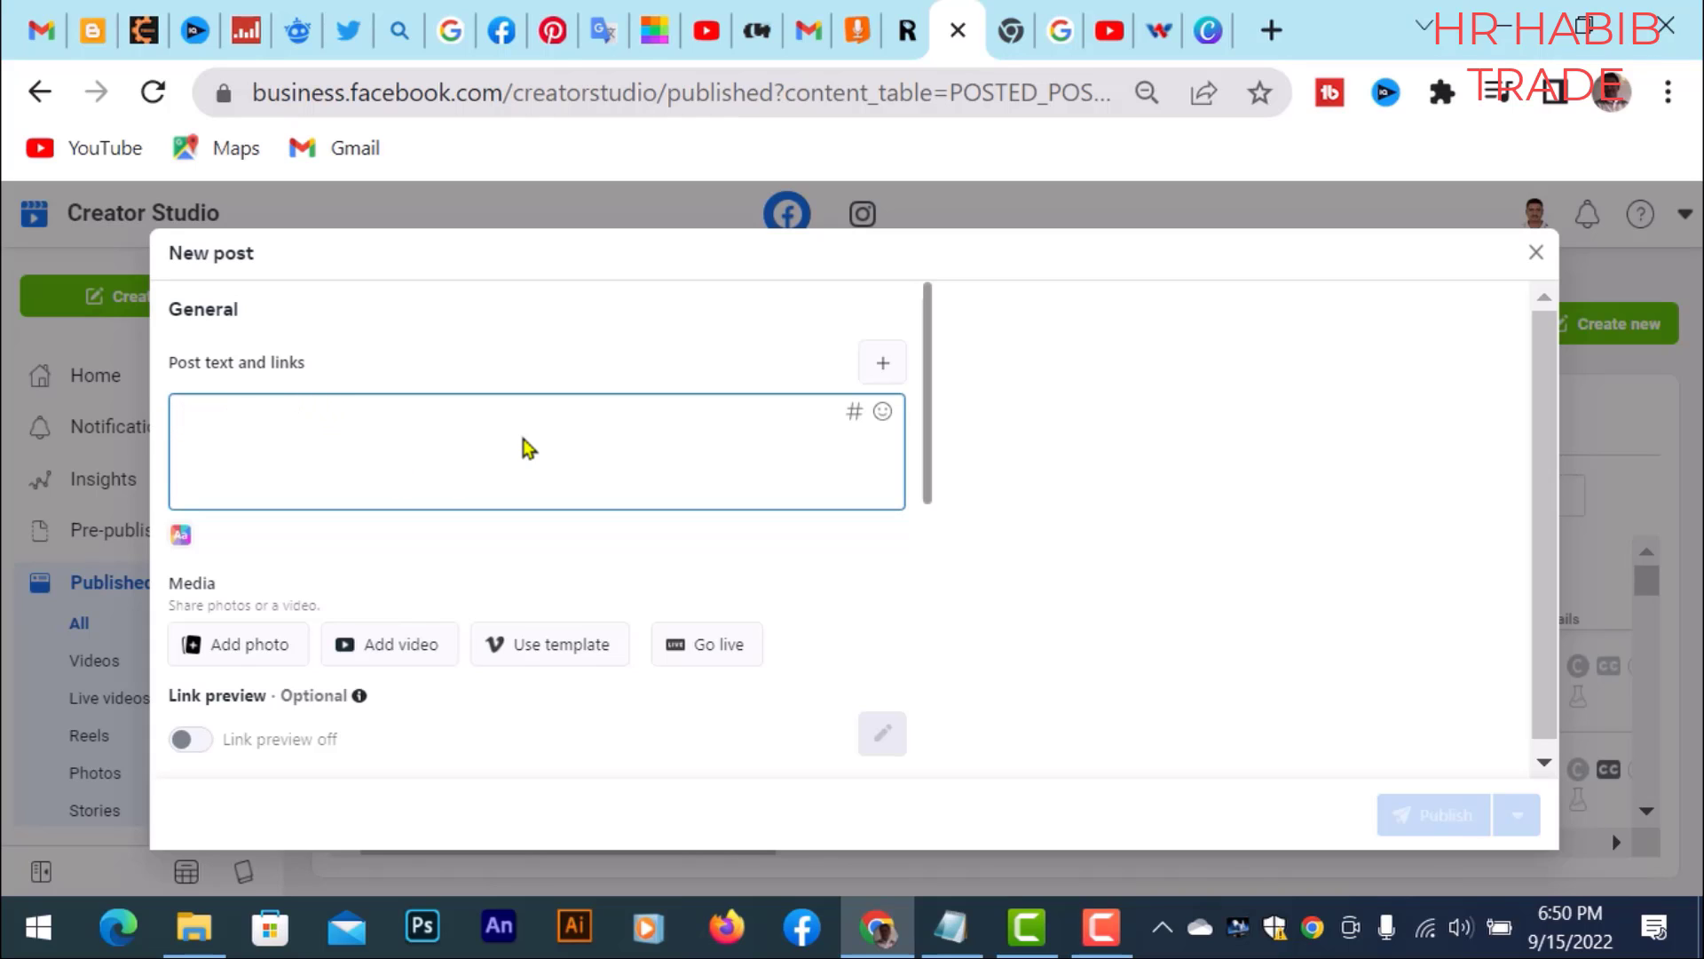
# Step: Start adding a video to the new post and browse to the Desktop folder for the file
pyautogui.scroll(-2, 504, 441)
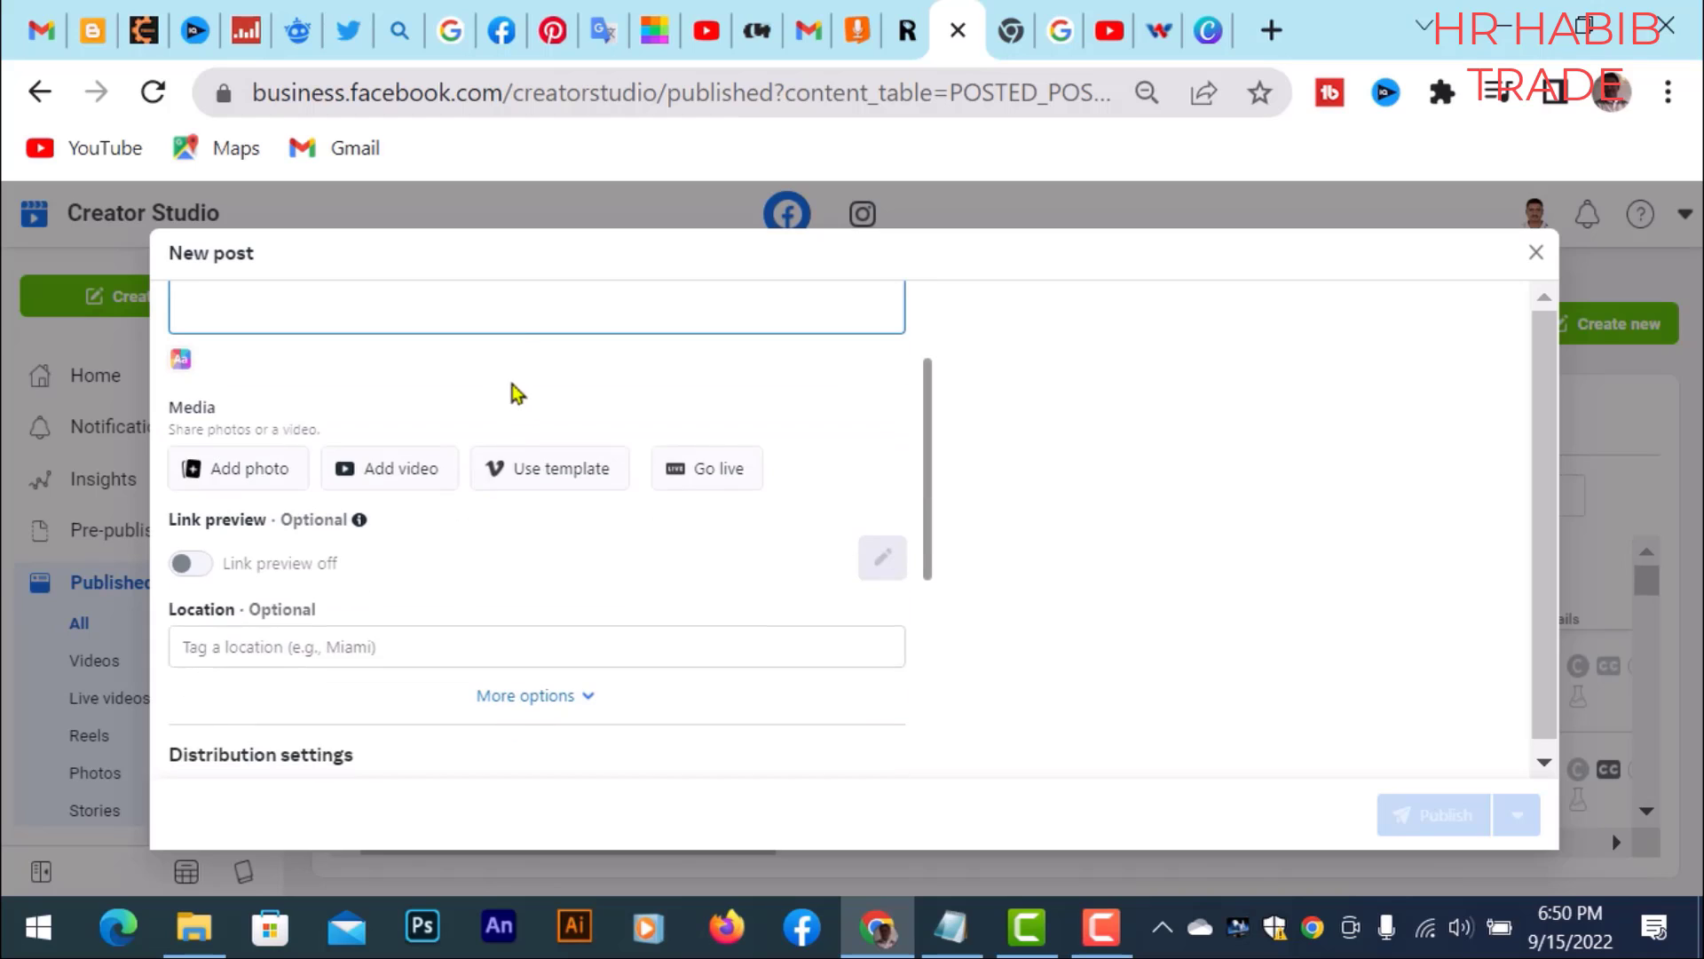
pyautogui.scroll(2, 498, 426)
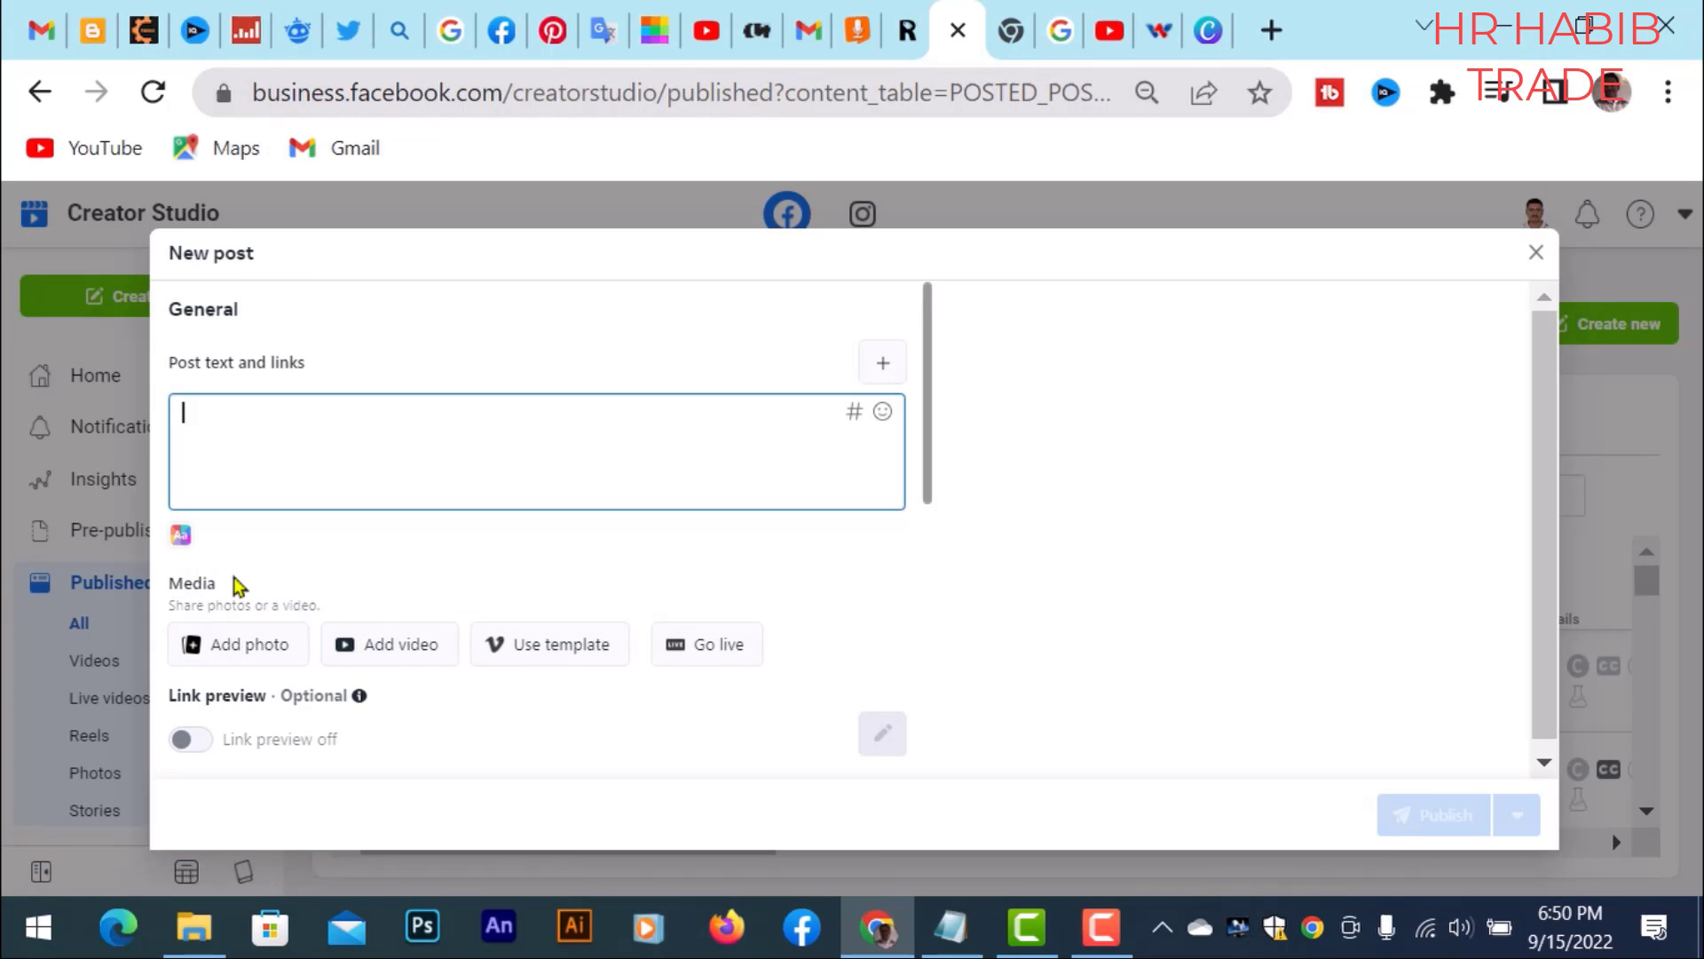
pyautogui.moveTo(238, 586); pyautogui.dragTo(160, 589)
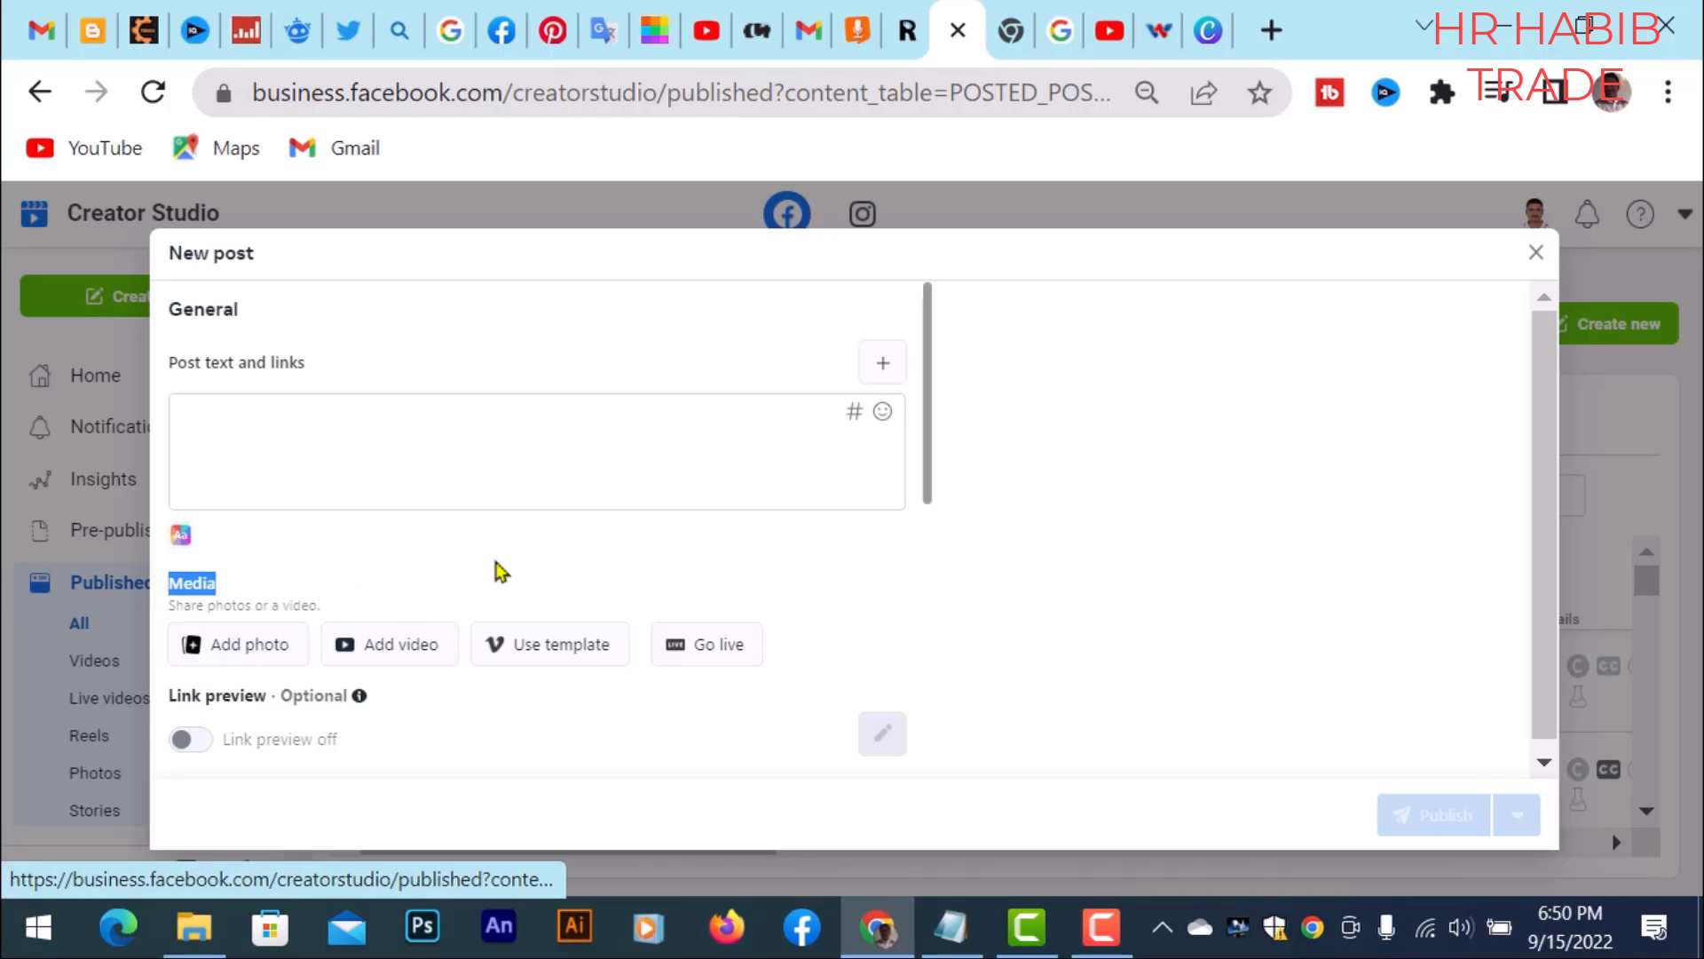
pyautogui.scroll(-2, 422, 589)
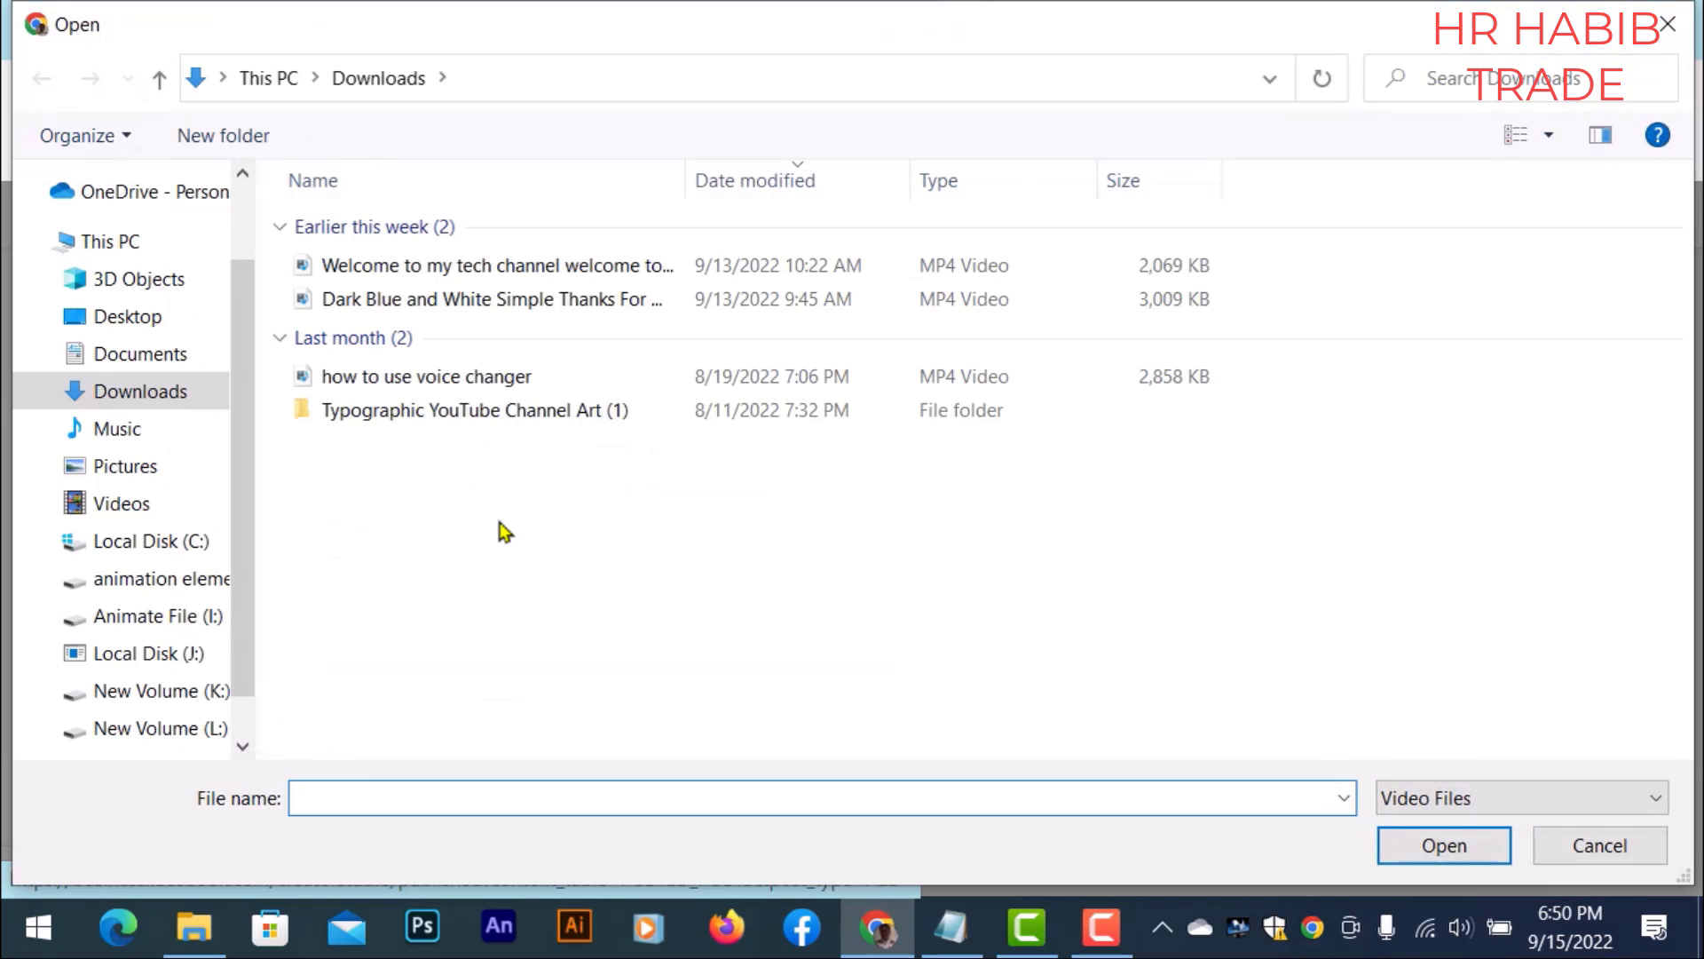
pyautogui.click(110, 318)
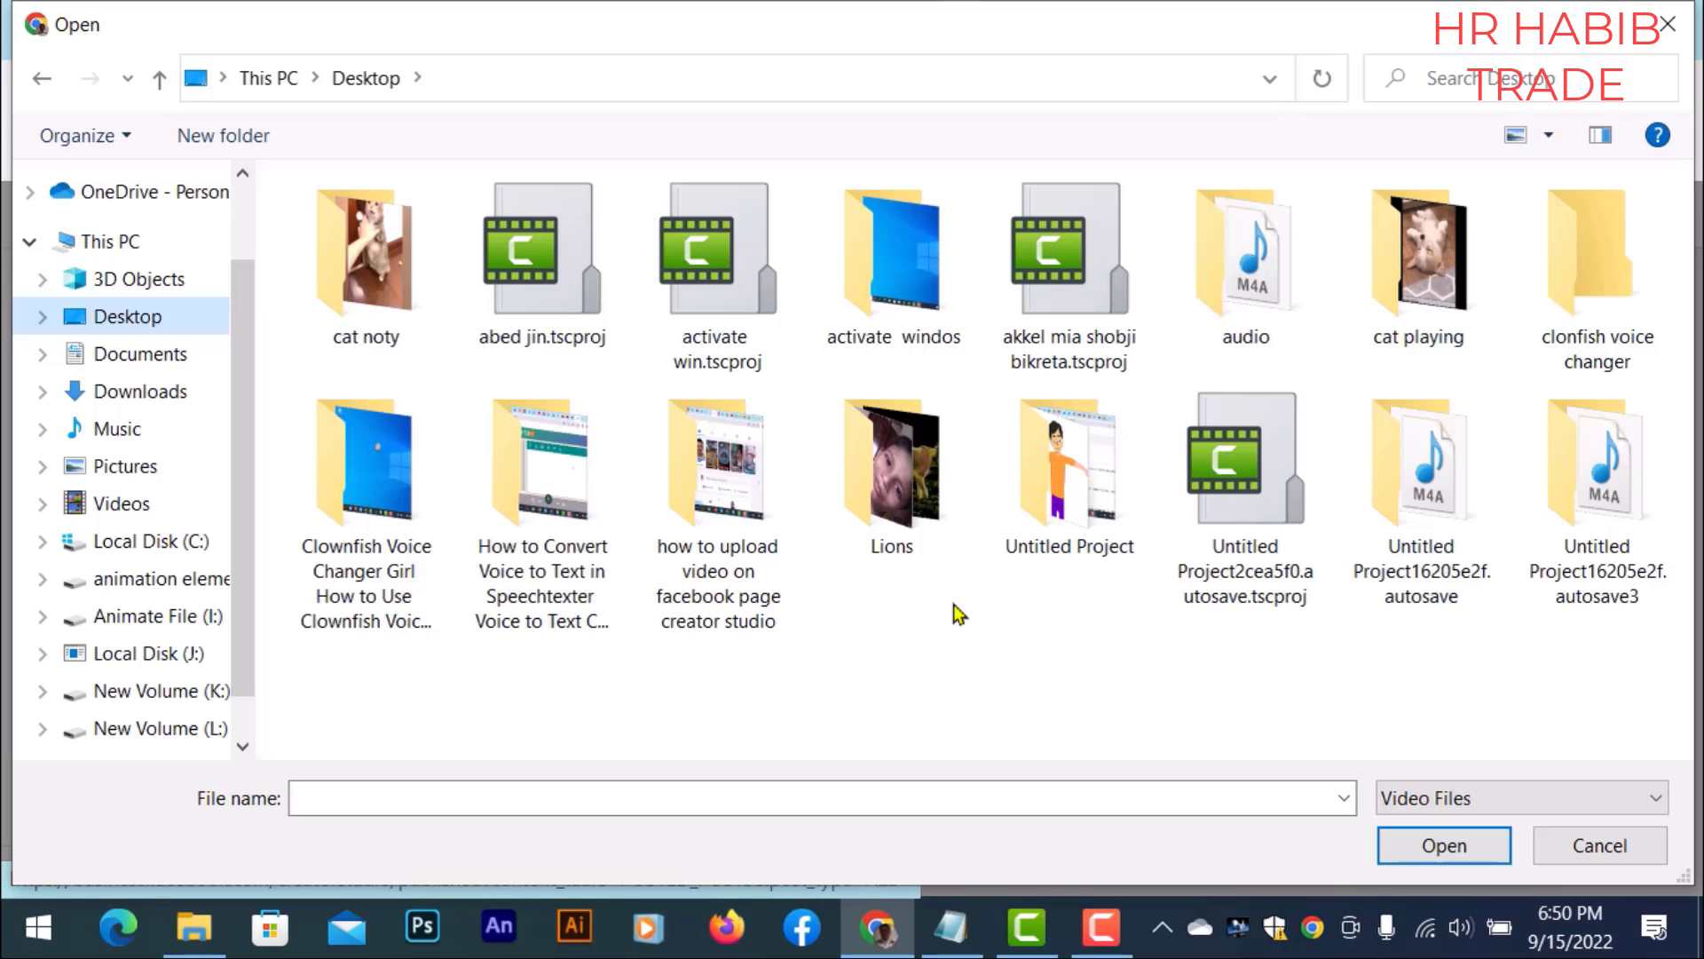
# Step: Copy the name of the "How to Convert Voice to Text in Speechtexter Voice to Text Converter Online-Voice Typing" folder and open that folder
pyautogui.click(568, 611)
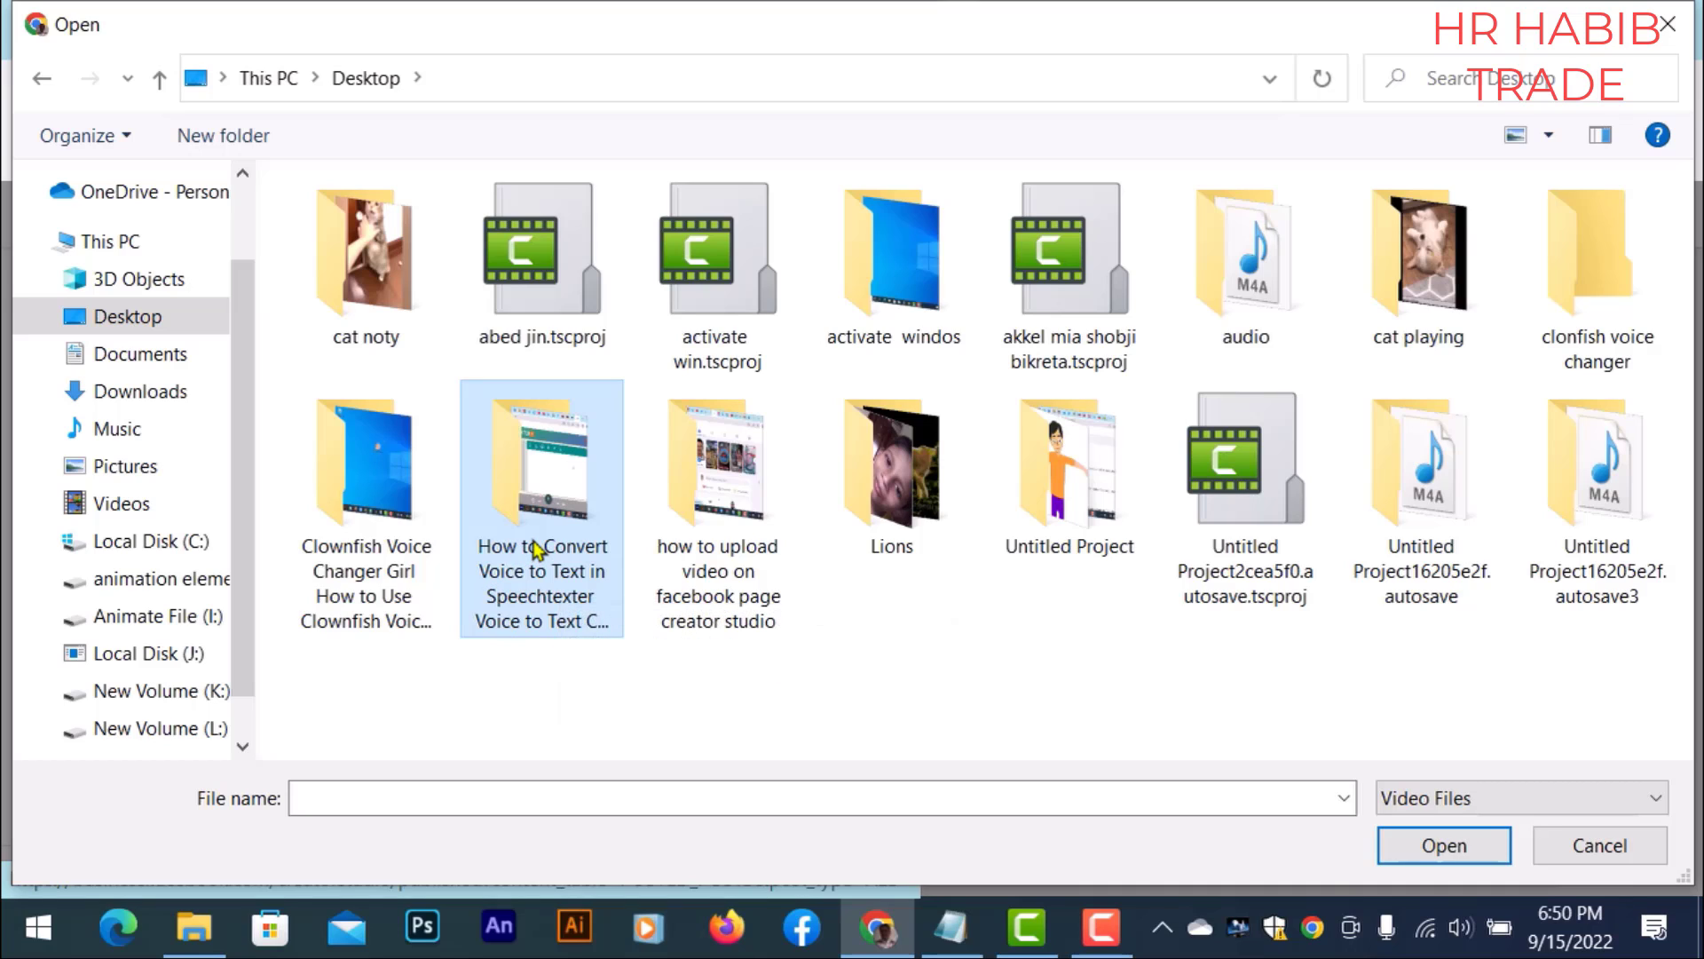
pyautogui.press('F2')
pyautogui.hotkey('ctrl', 'c')
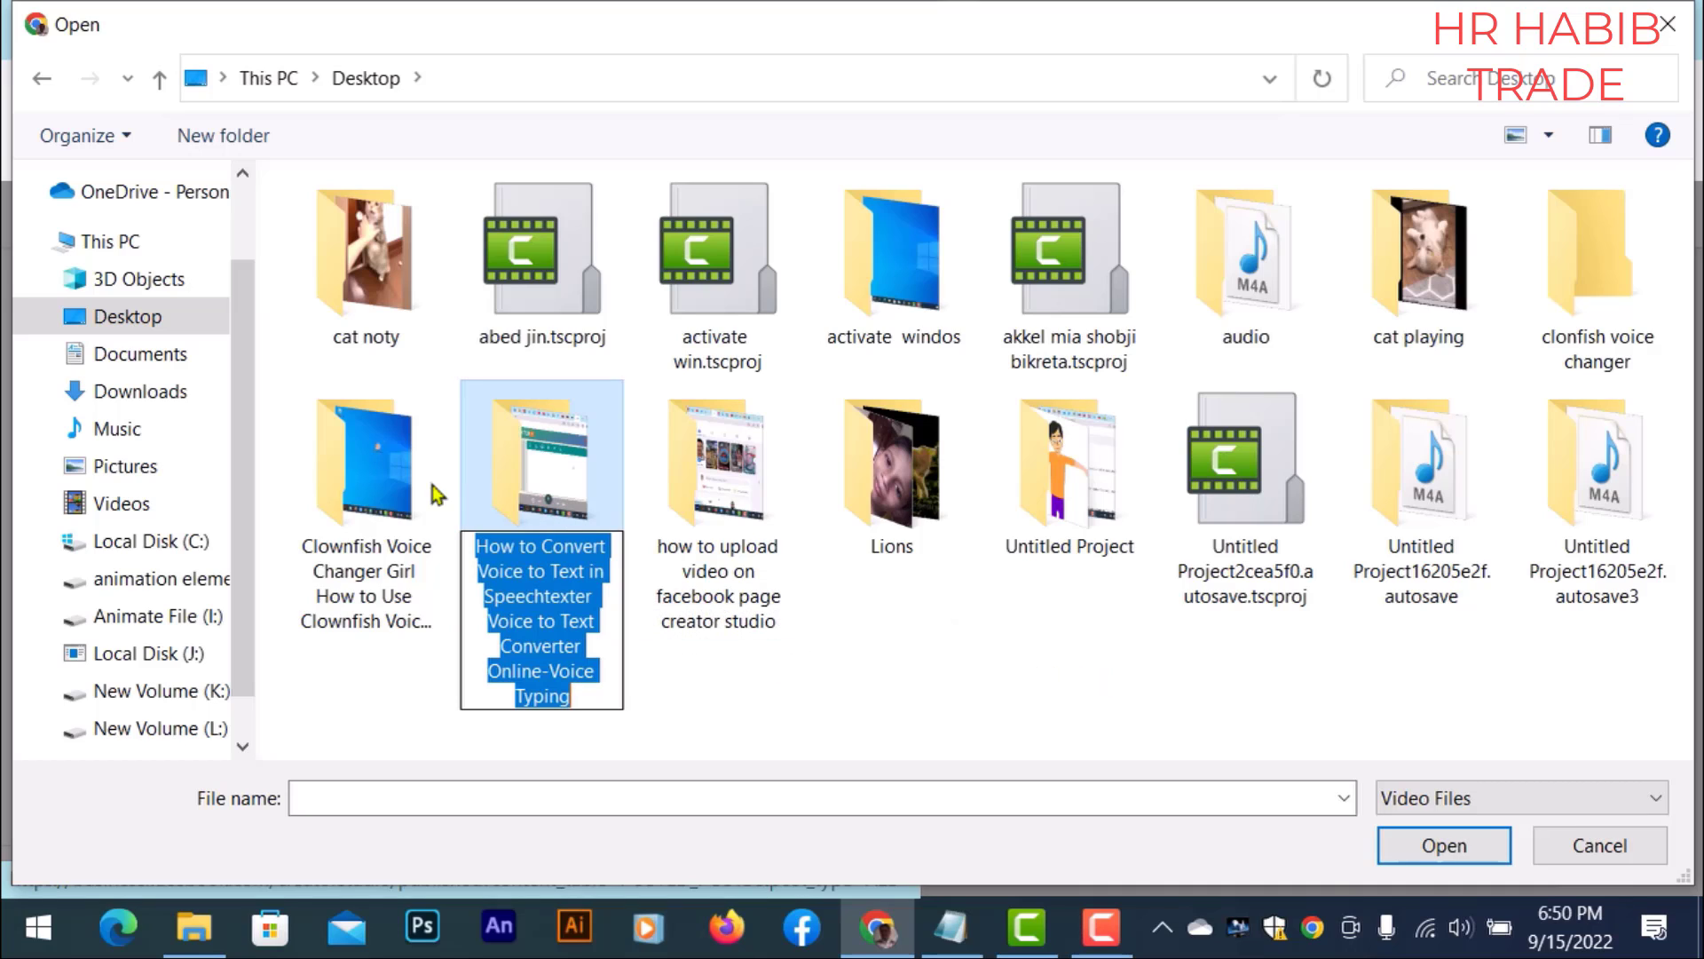
pyautogui.click(526, 469)
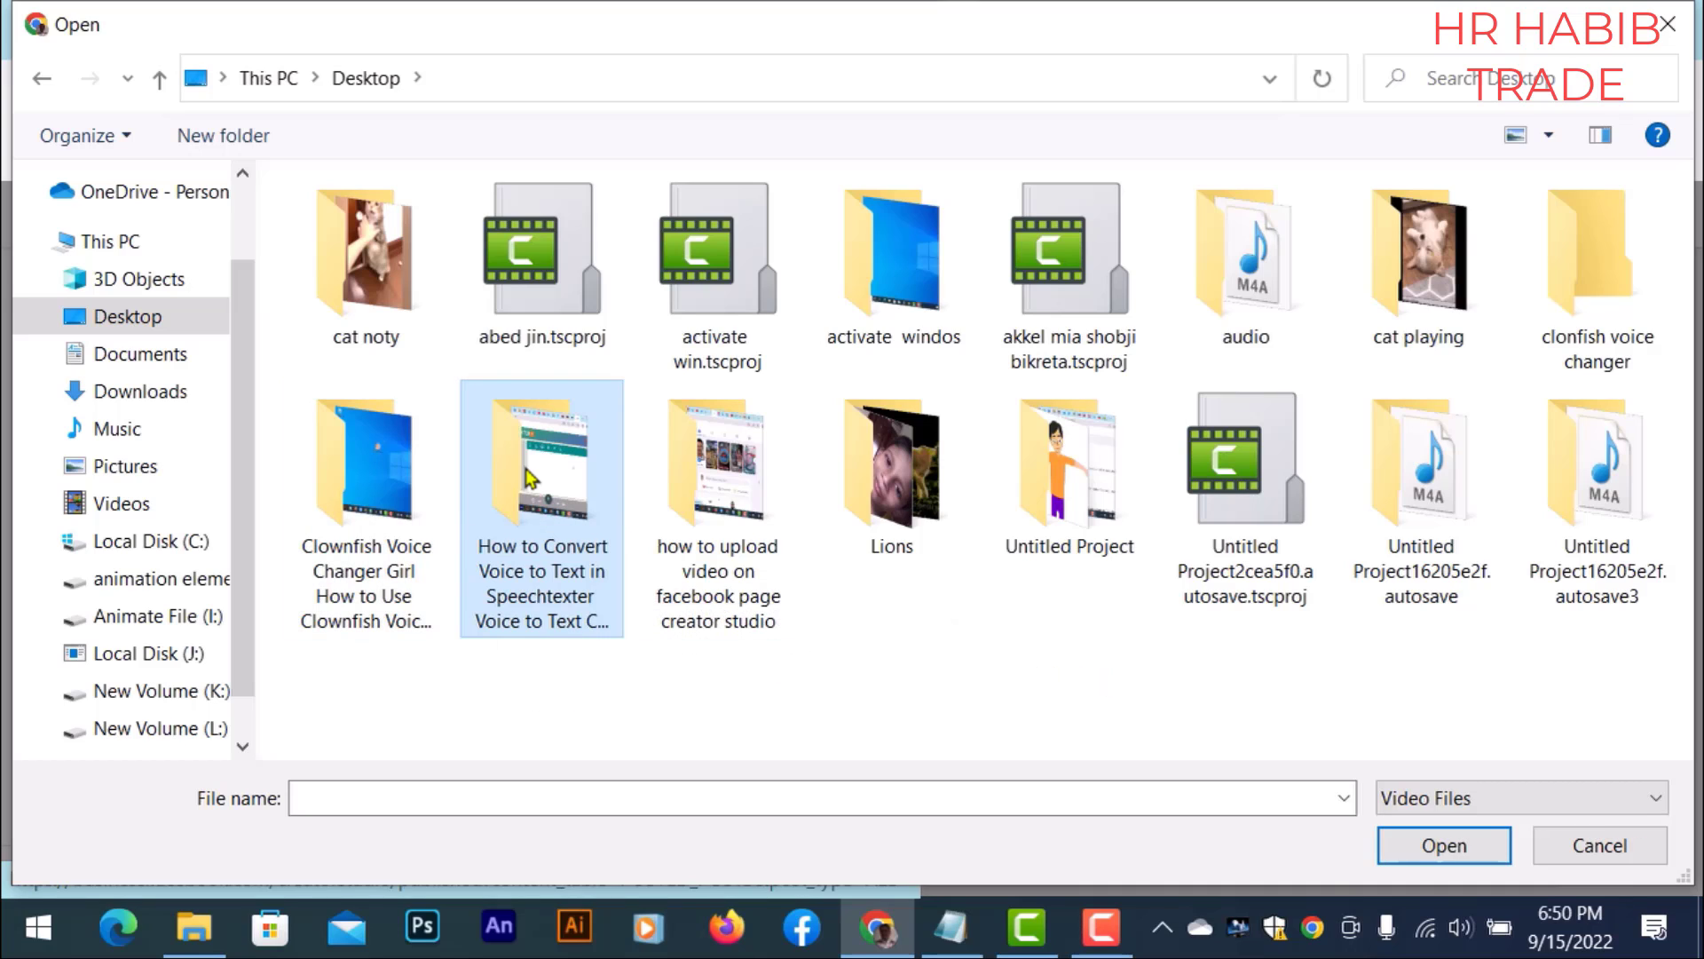
pyautogui.click(1442, 846)
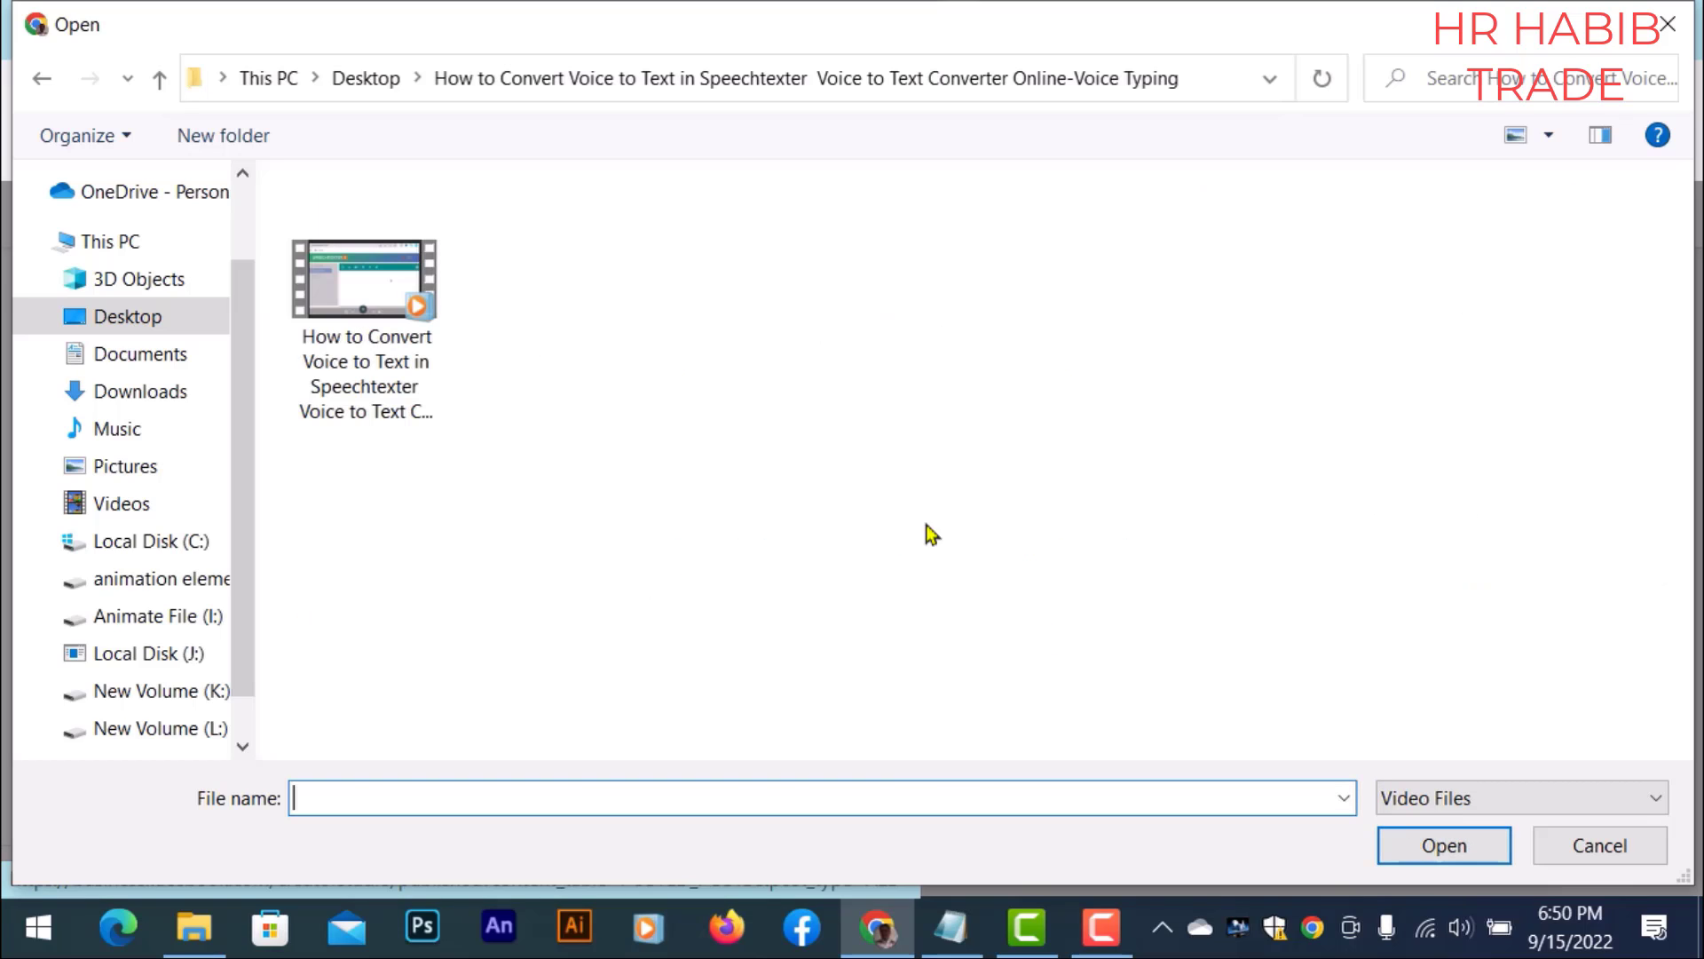
# Step: Upload the "How to Convert Voice to Text in Speechtexter Voice to Text Converter Online-Voice Typing" video file to the post
pyautogui.click(415, 407)
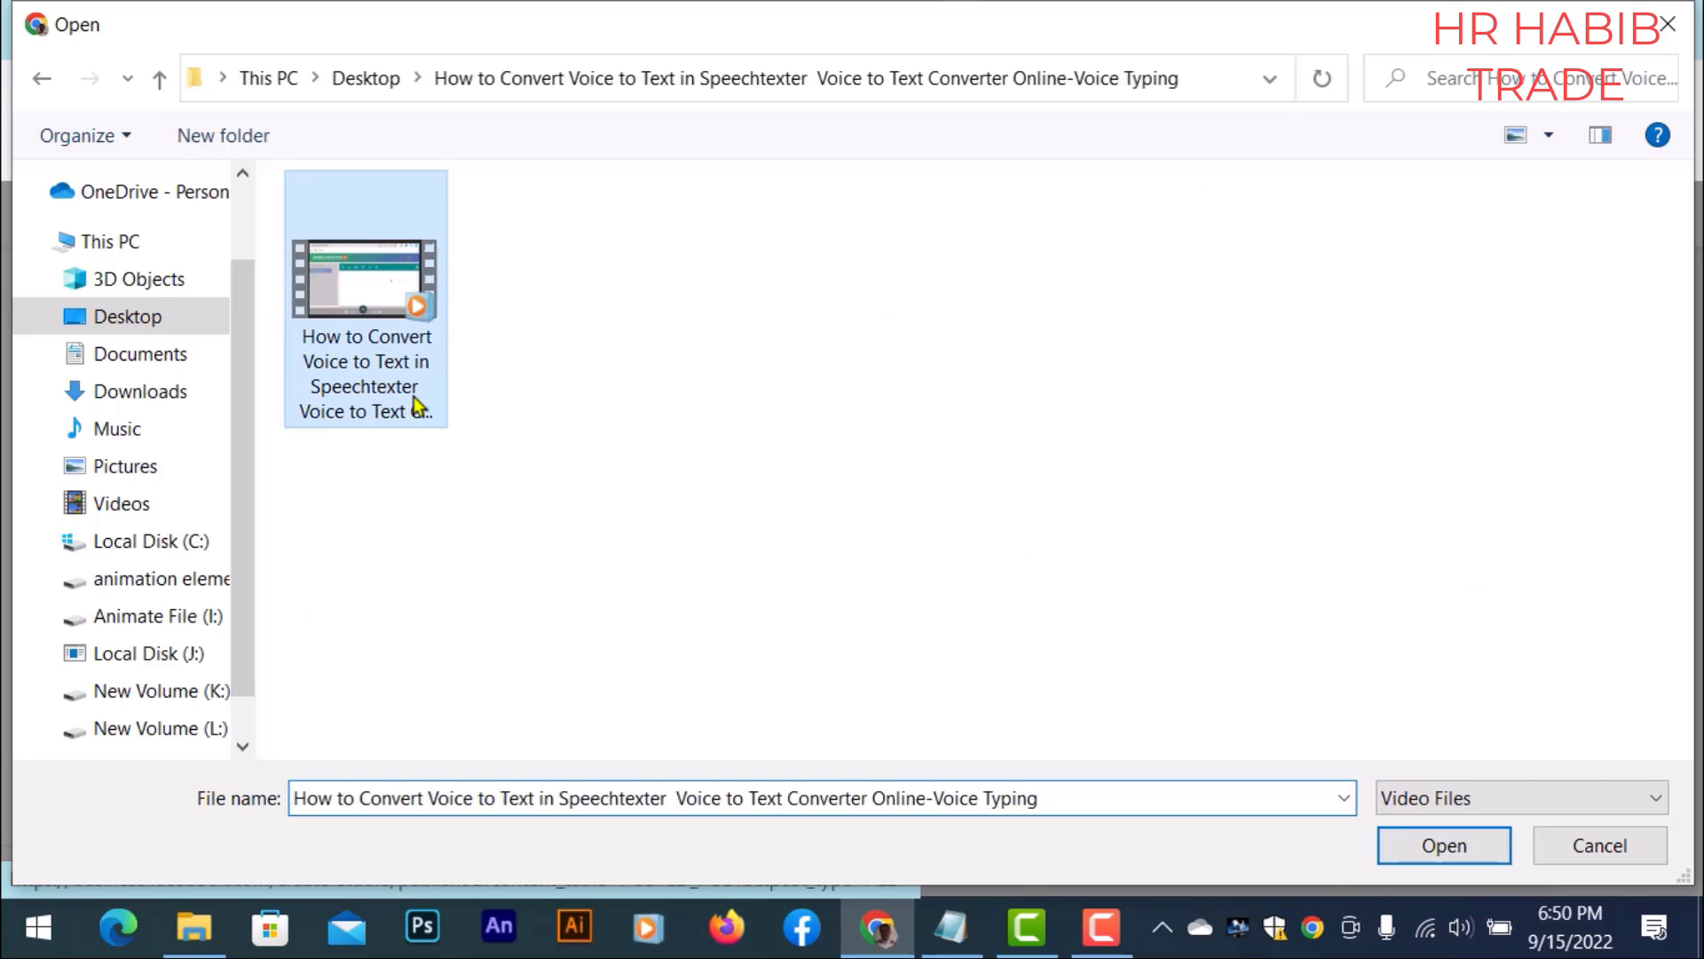
pyautogui.click(1442, 846)
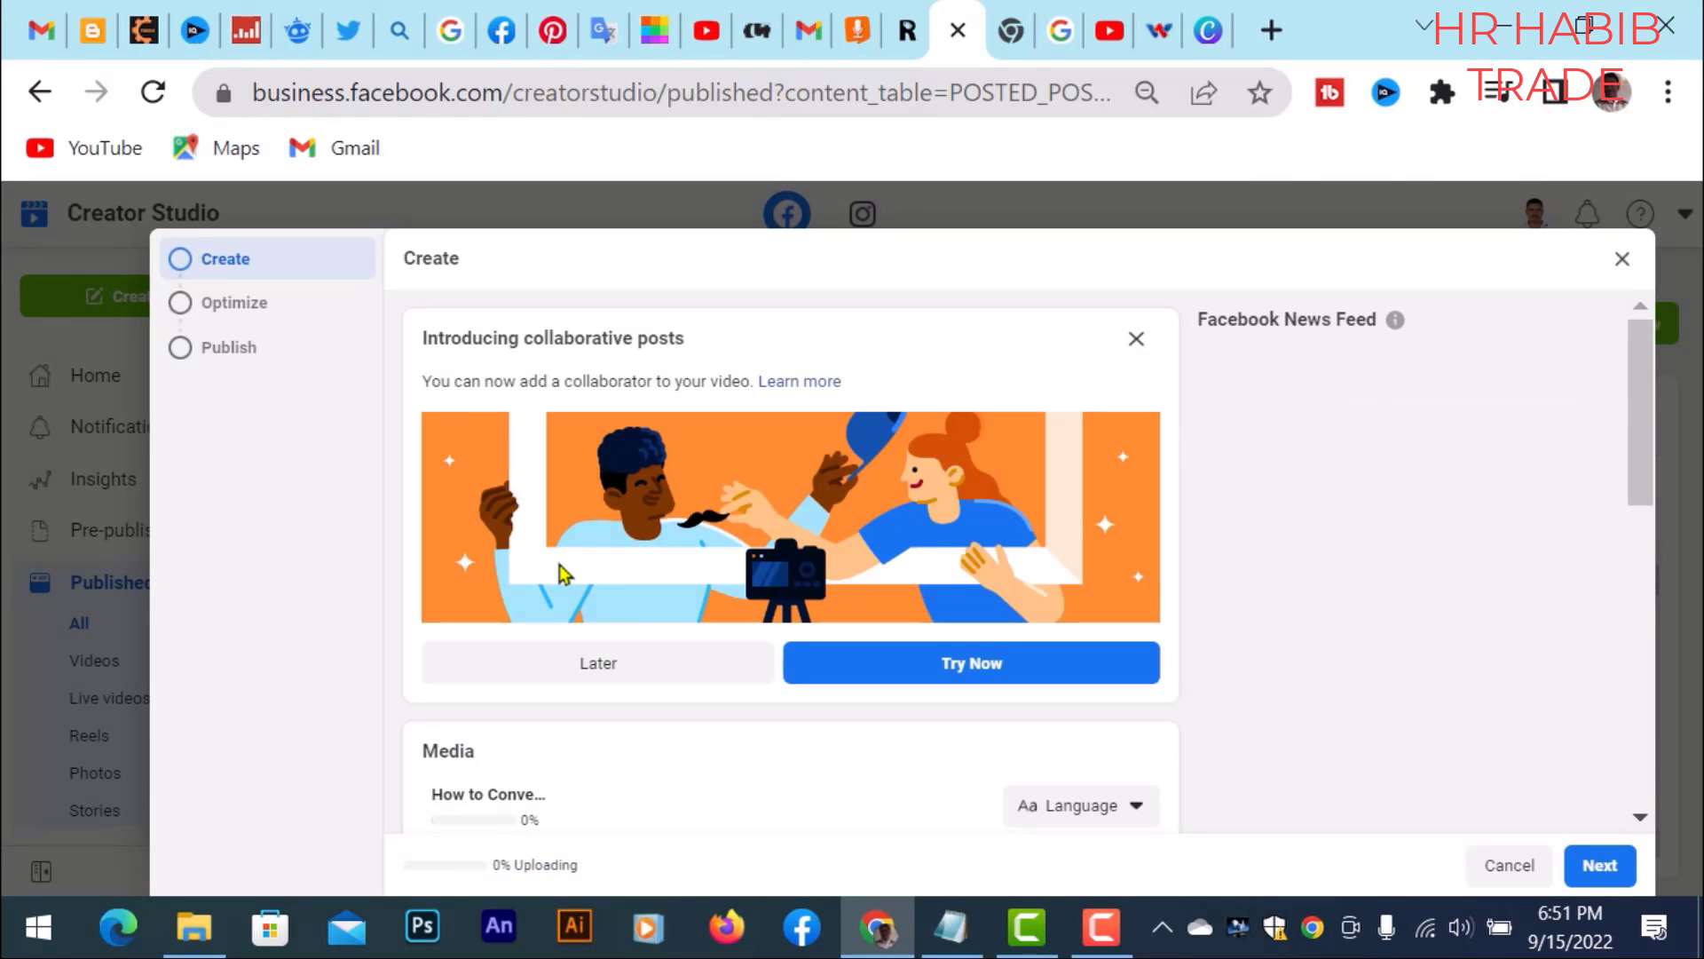
pyautogui.scroll(-3, 619, 612)
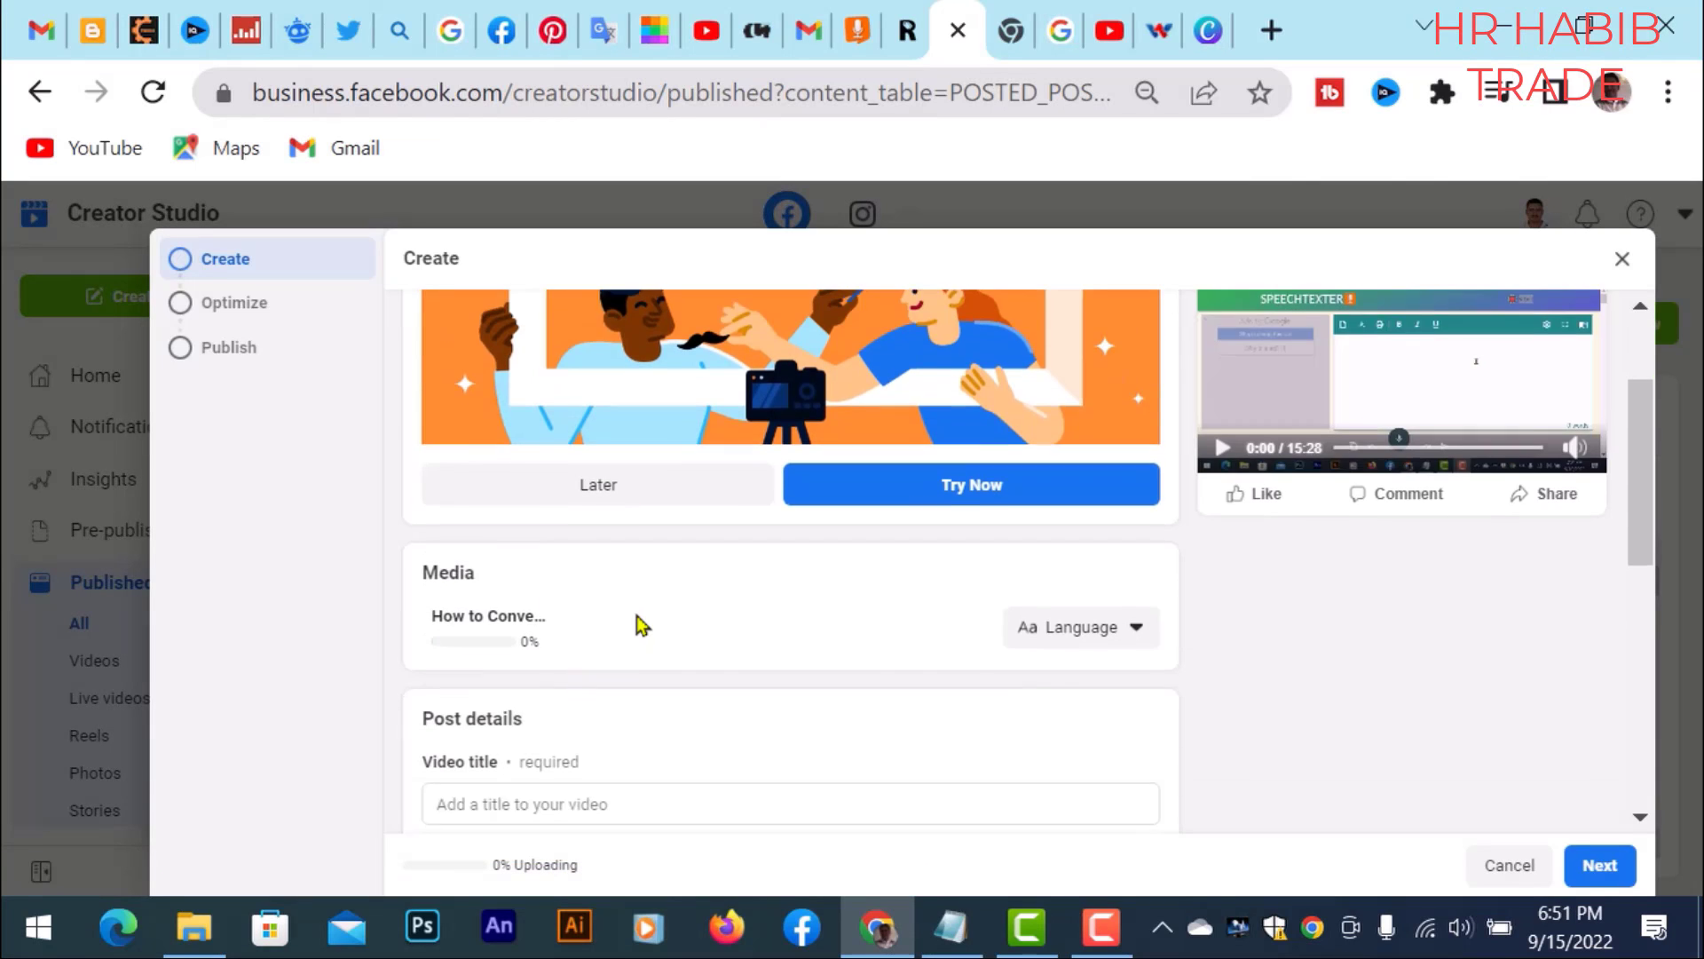
pyautogui.scroll(-2, 637, 615)
# Step: Check the keyword notes in the "Where to start" Notepad file and return to the post's empty video title
pyautogui.click(561, 627)
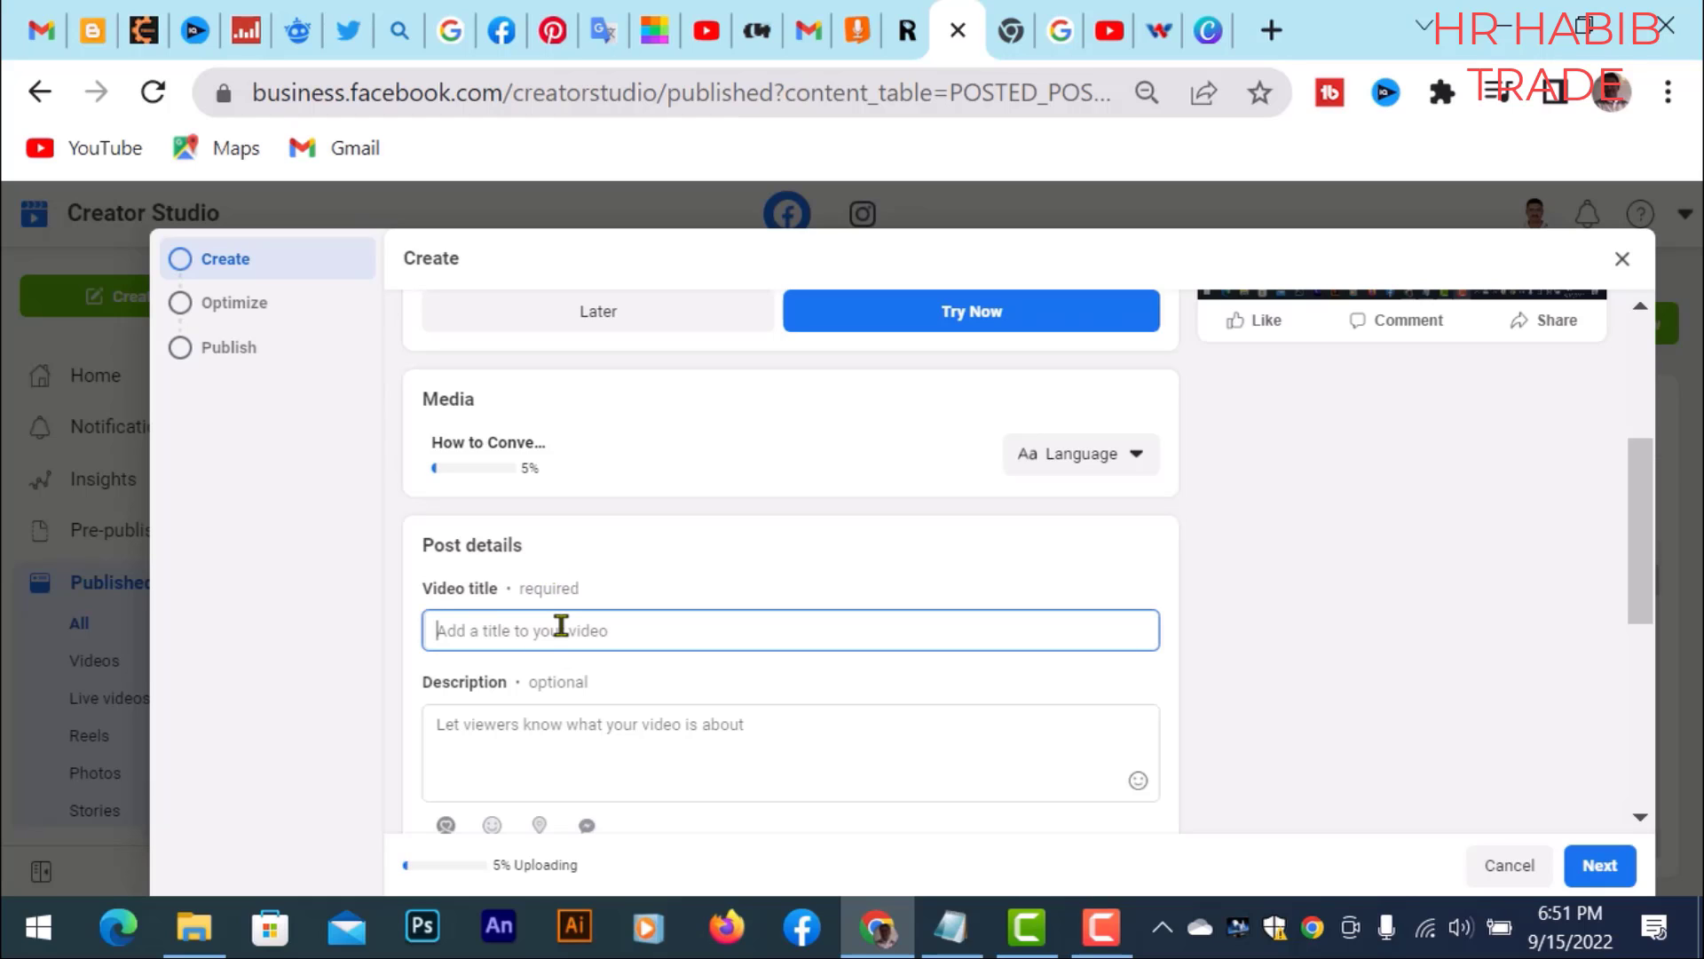
pyautogui.moveTo(961, 943)
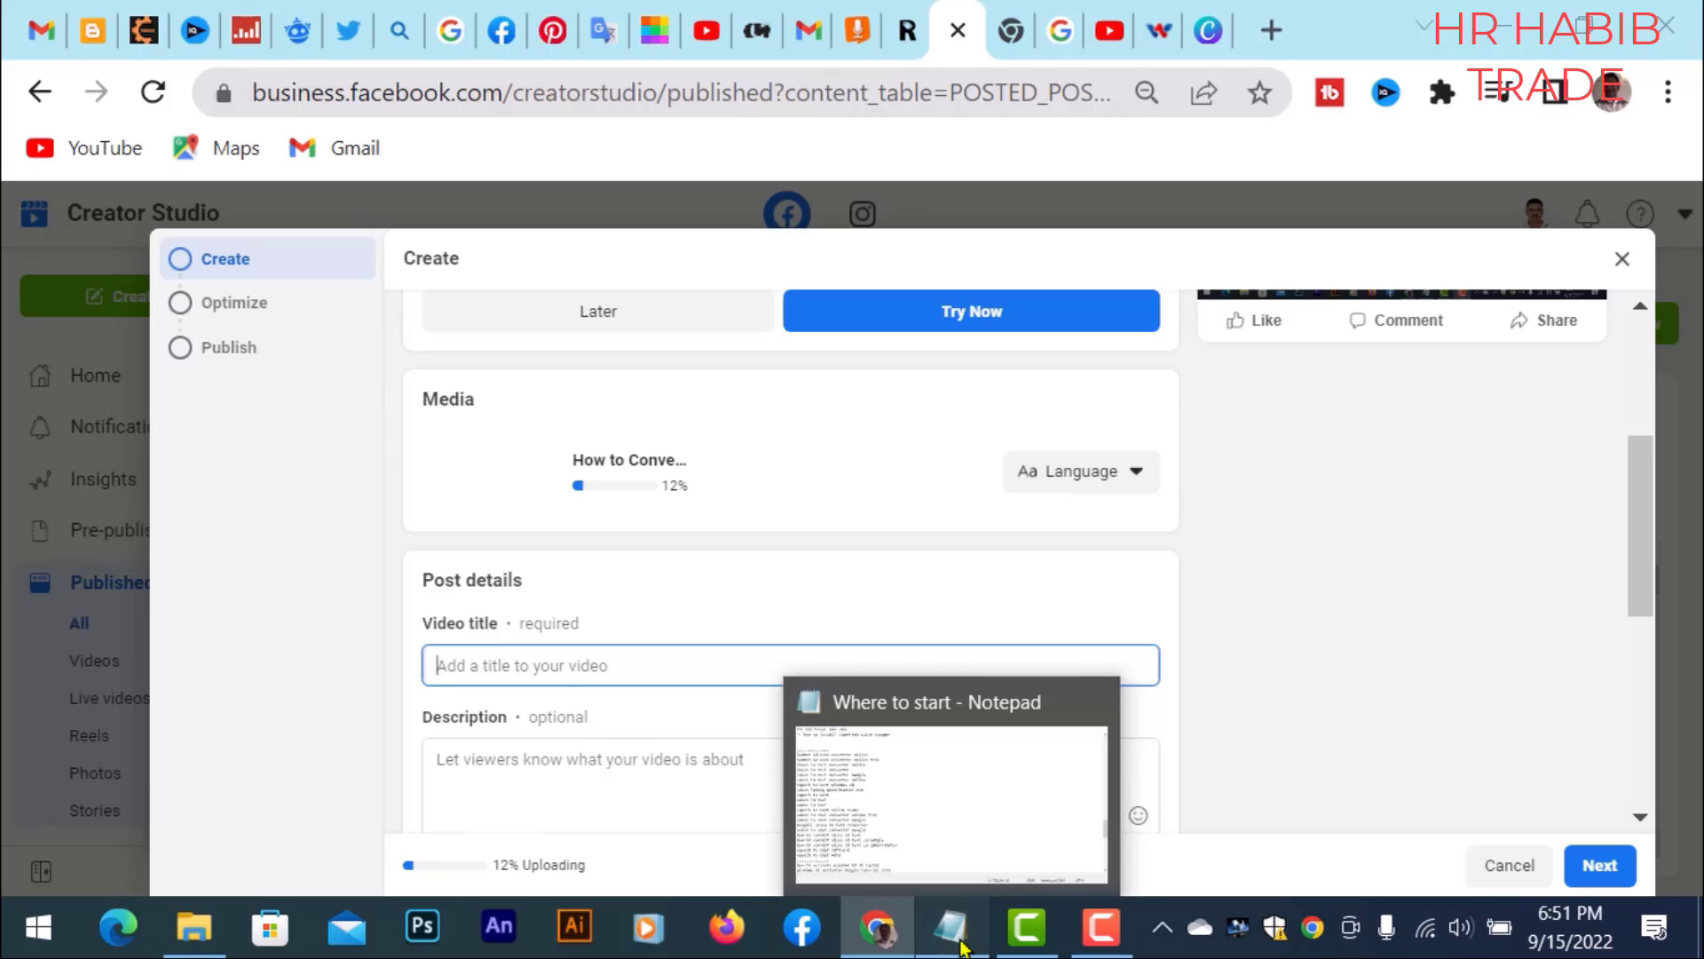
pyautogui.click(964, 944)
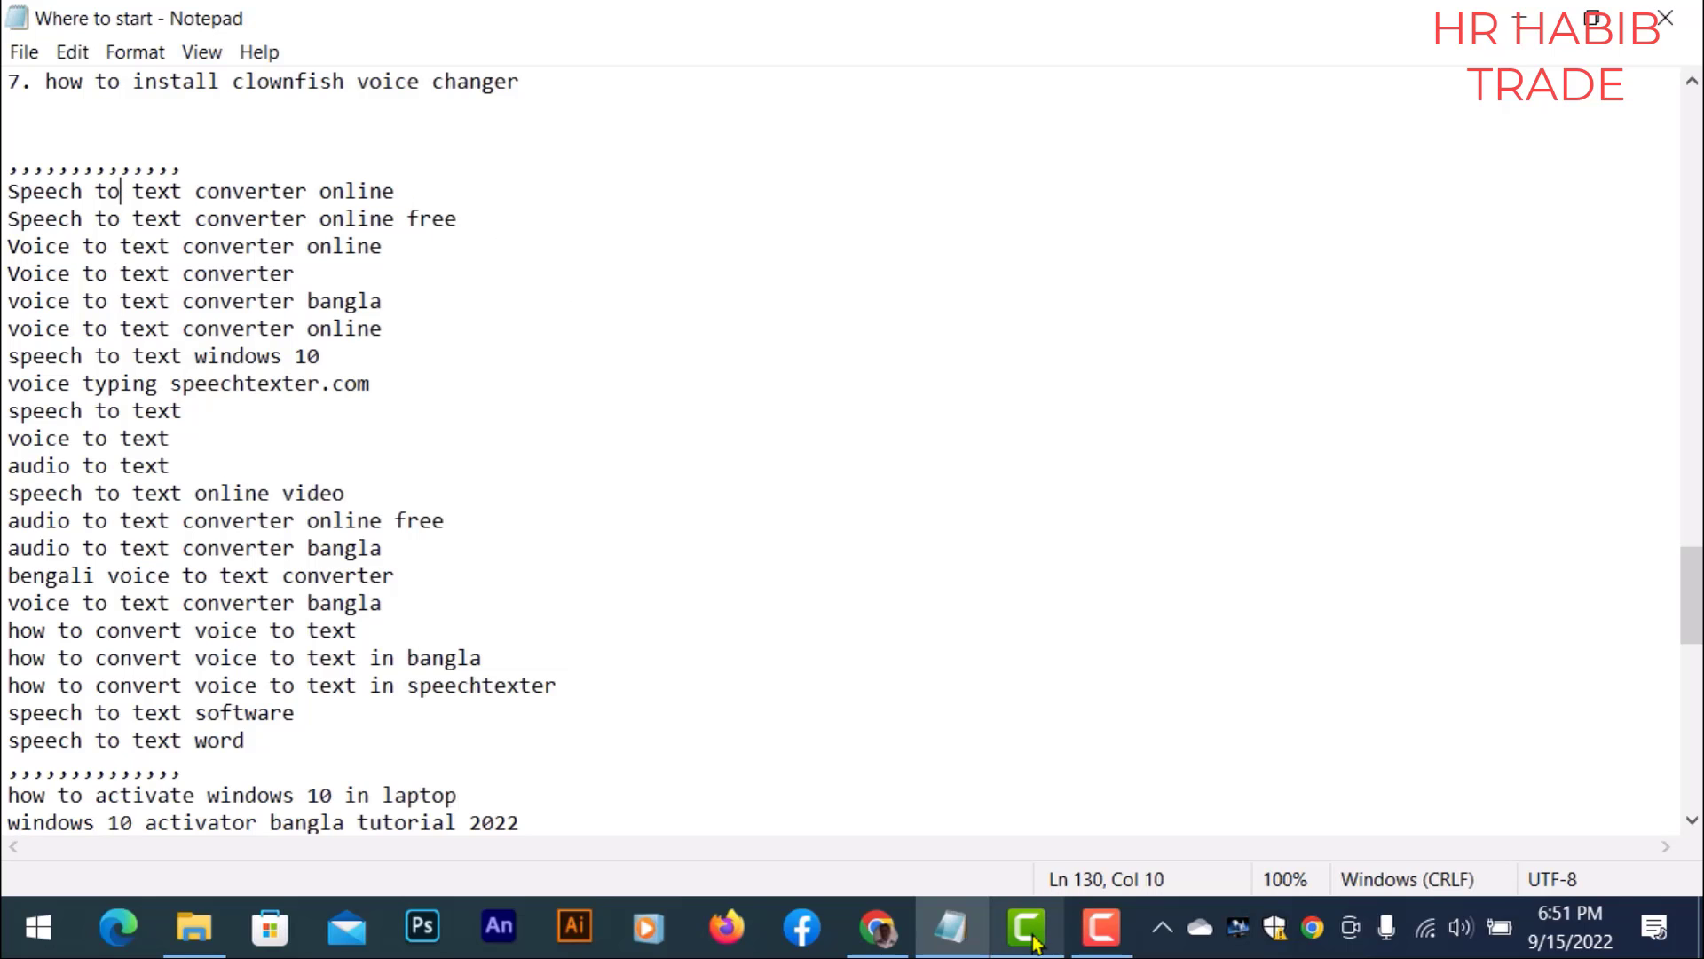
pyautogui.click(951, 927)
pyautogui.click(438, 666)
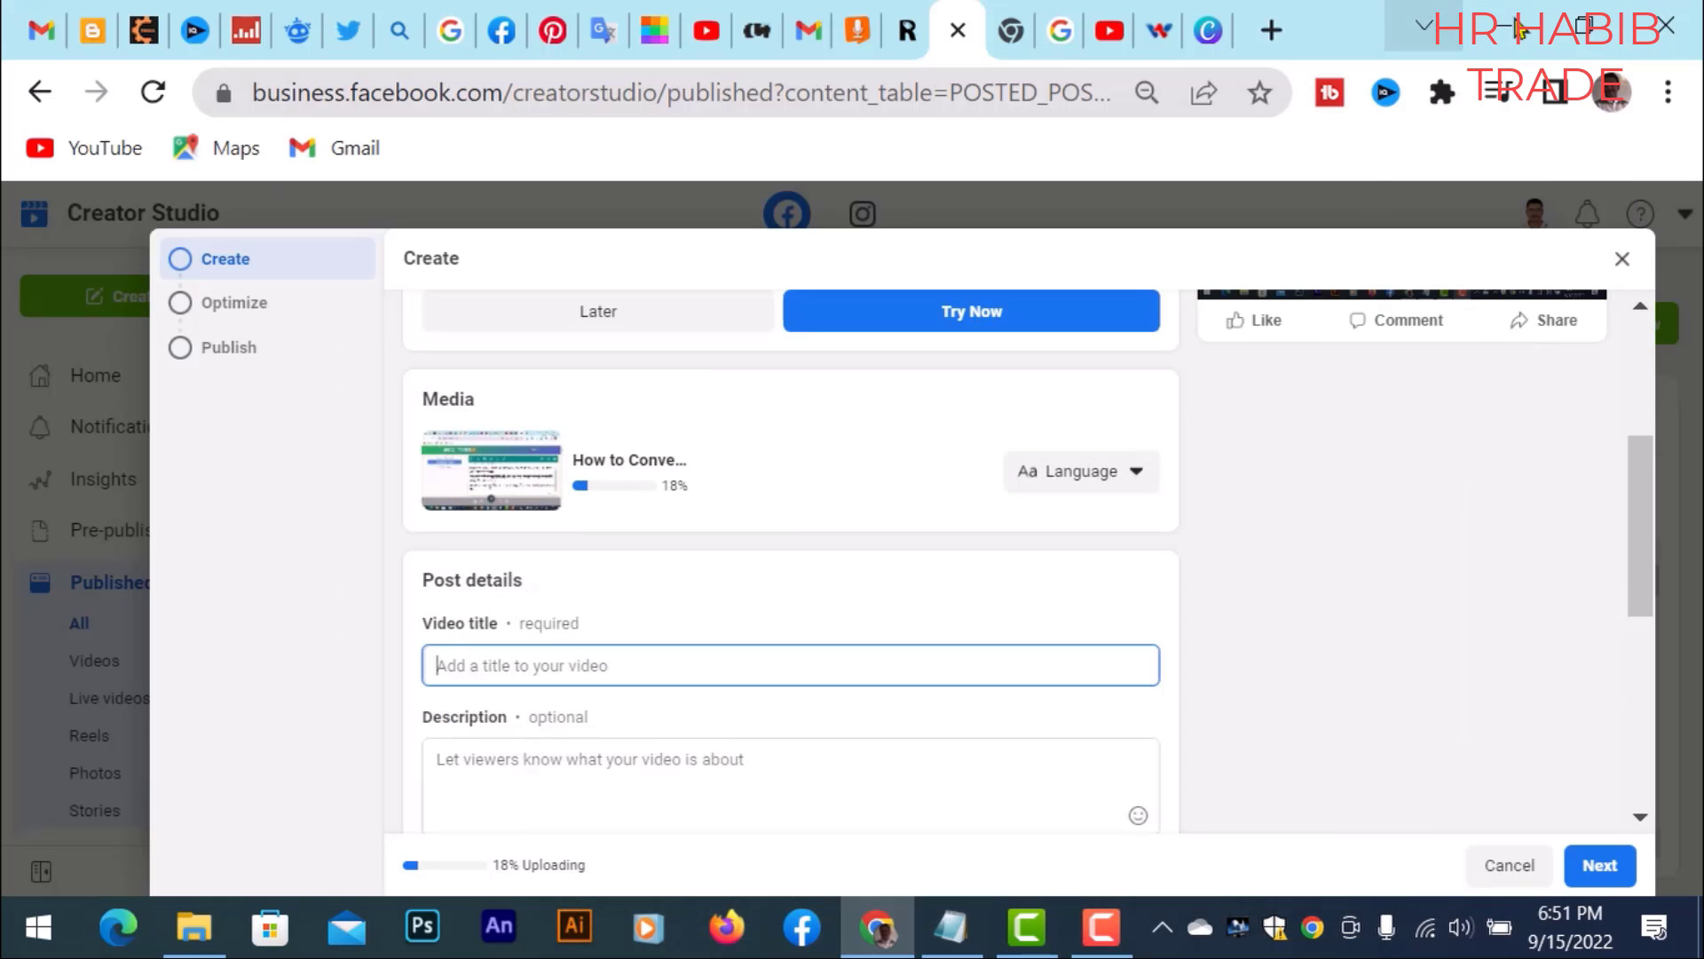
# Step: Copy the video file's full name from its properties in File Explorer, then close the properties and put the folder window away
pyautogui.hotkey('alt', 'Tab')
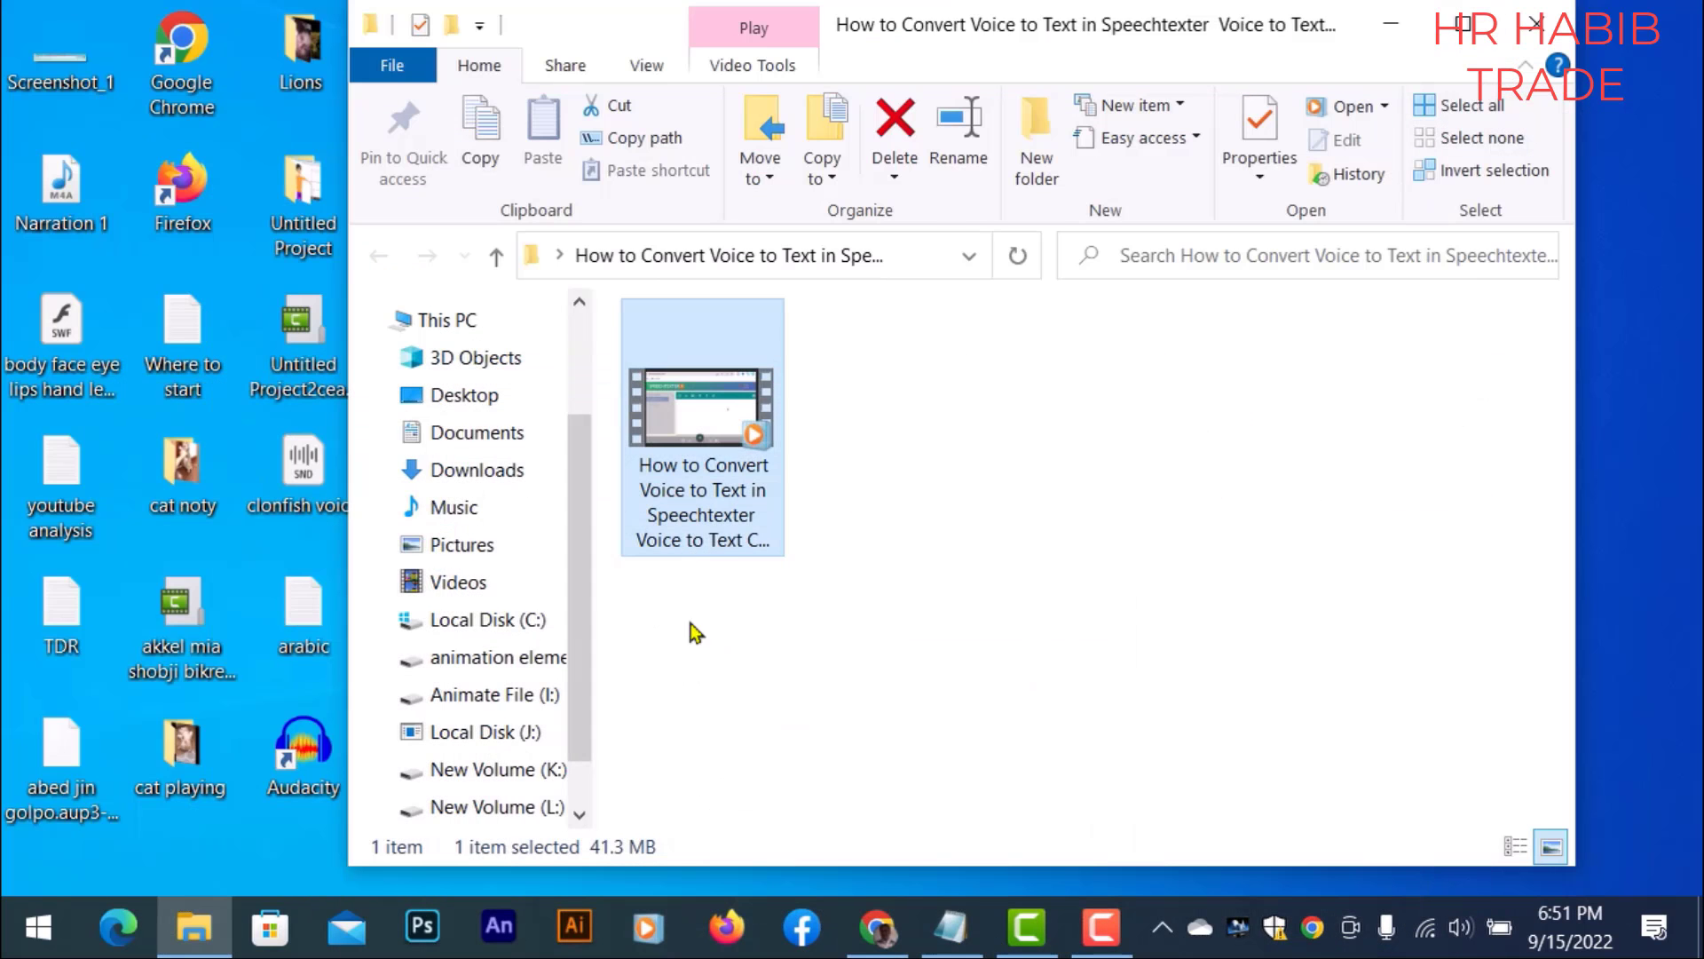
pyautogui.rightClick(672, 503)
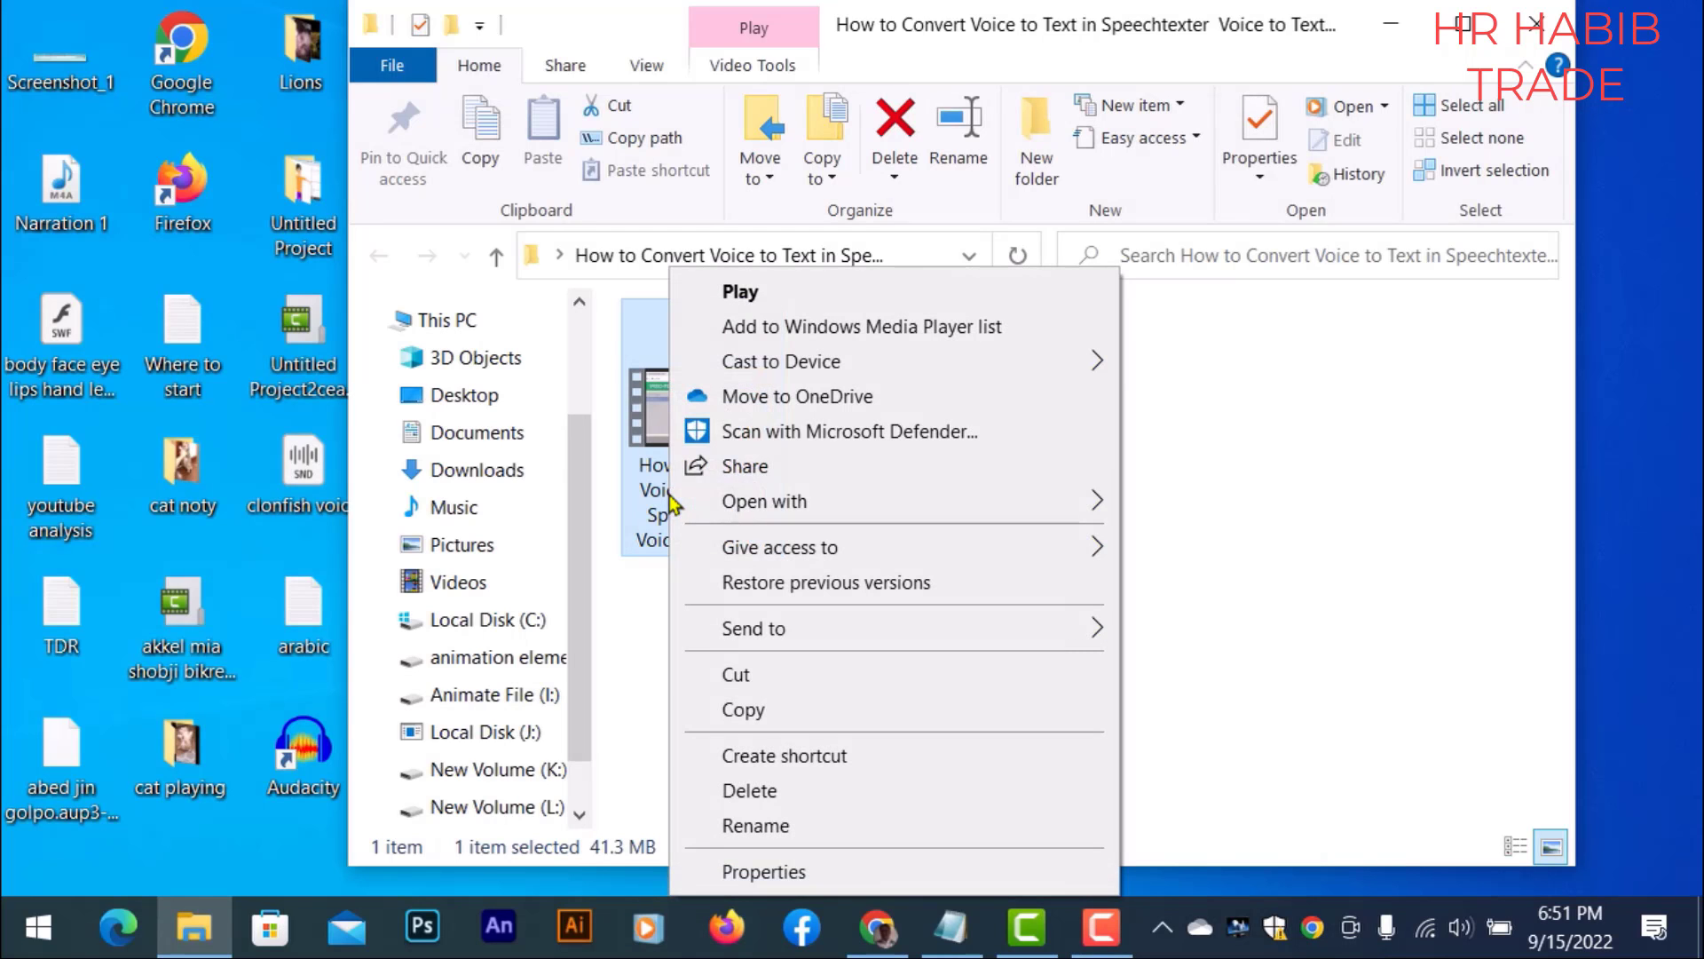
pyautogui.click(781, 872)
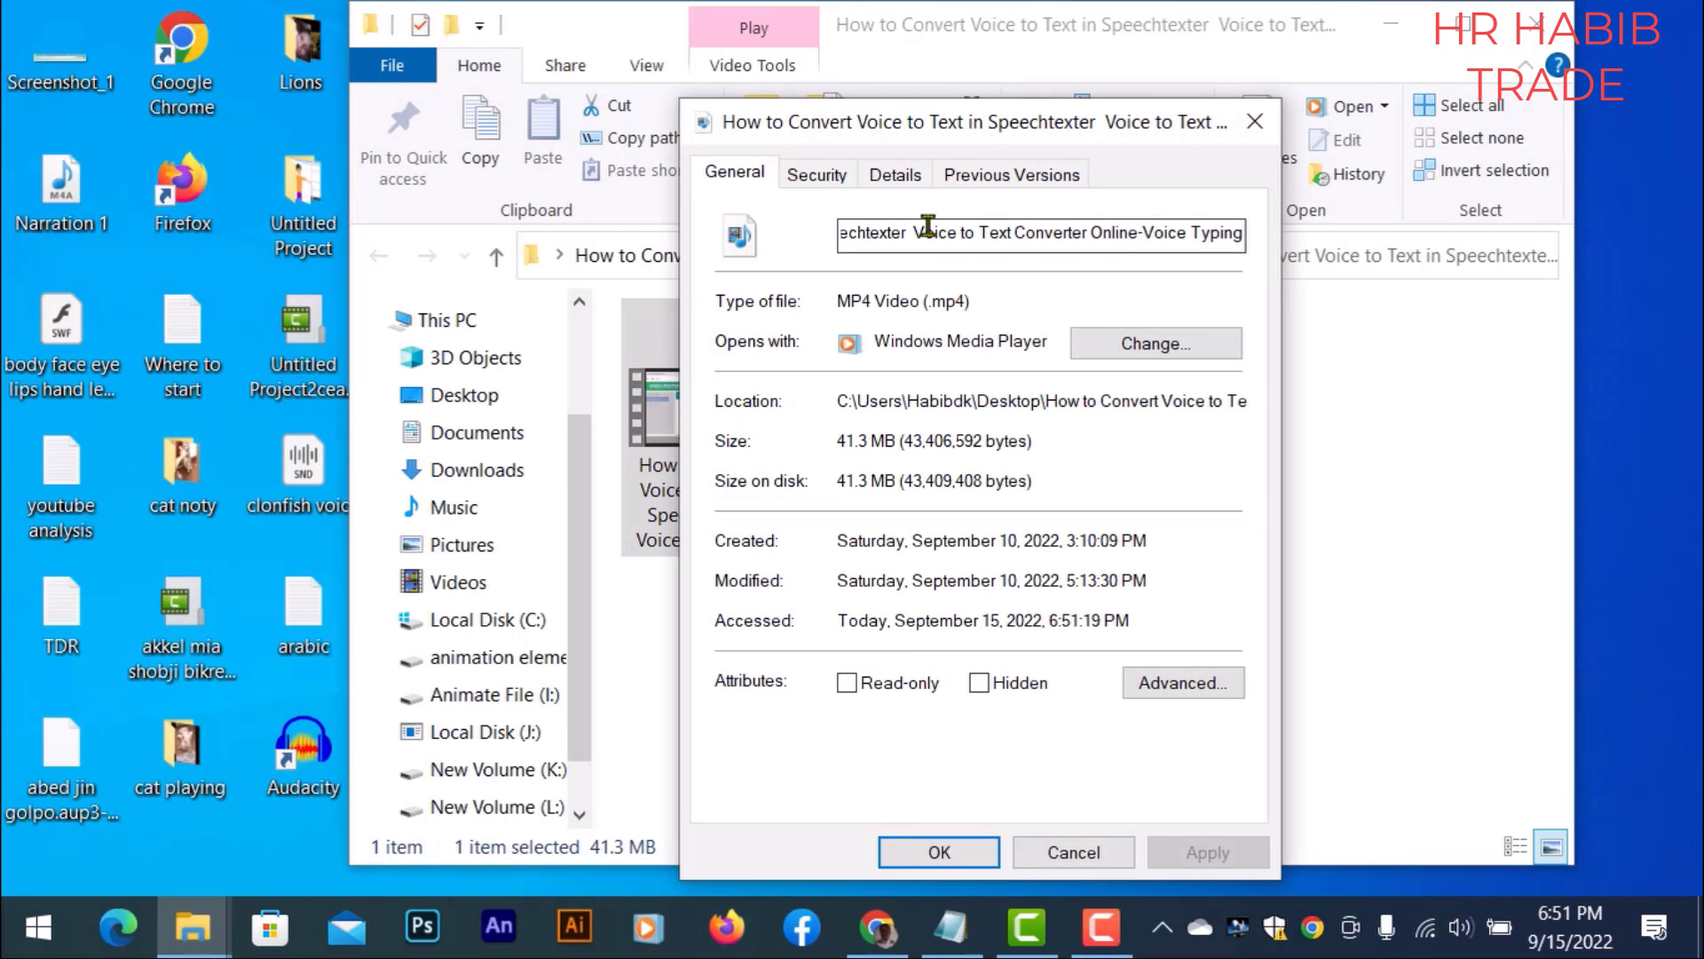
pyautogui.click(906, 237)
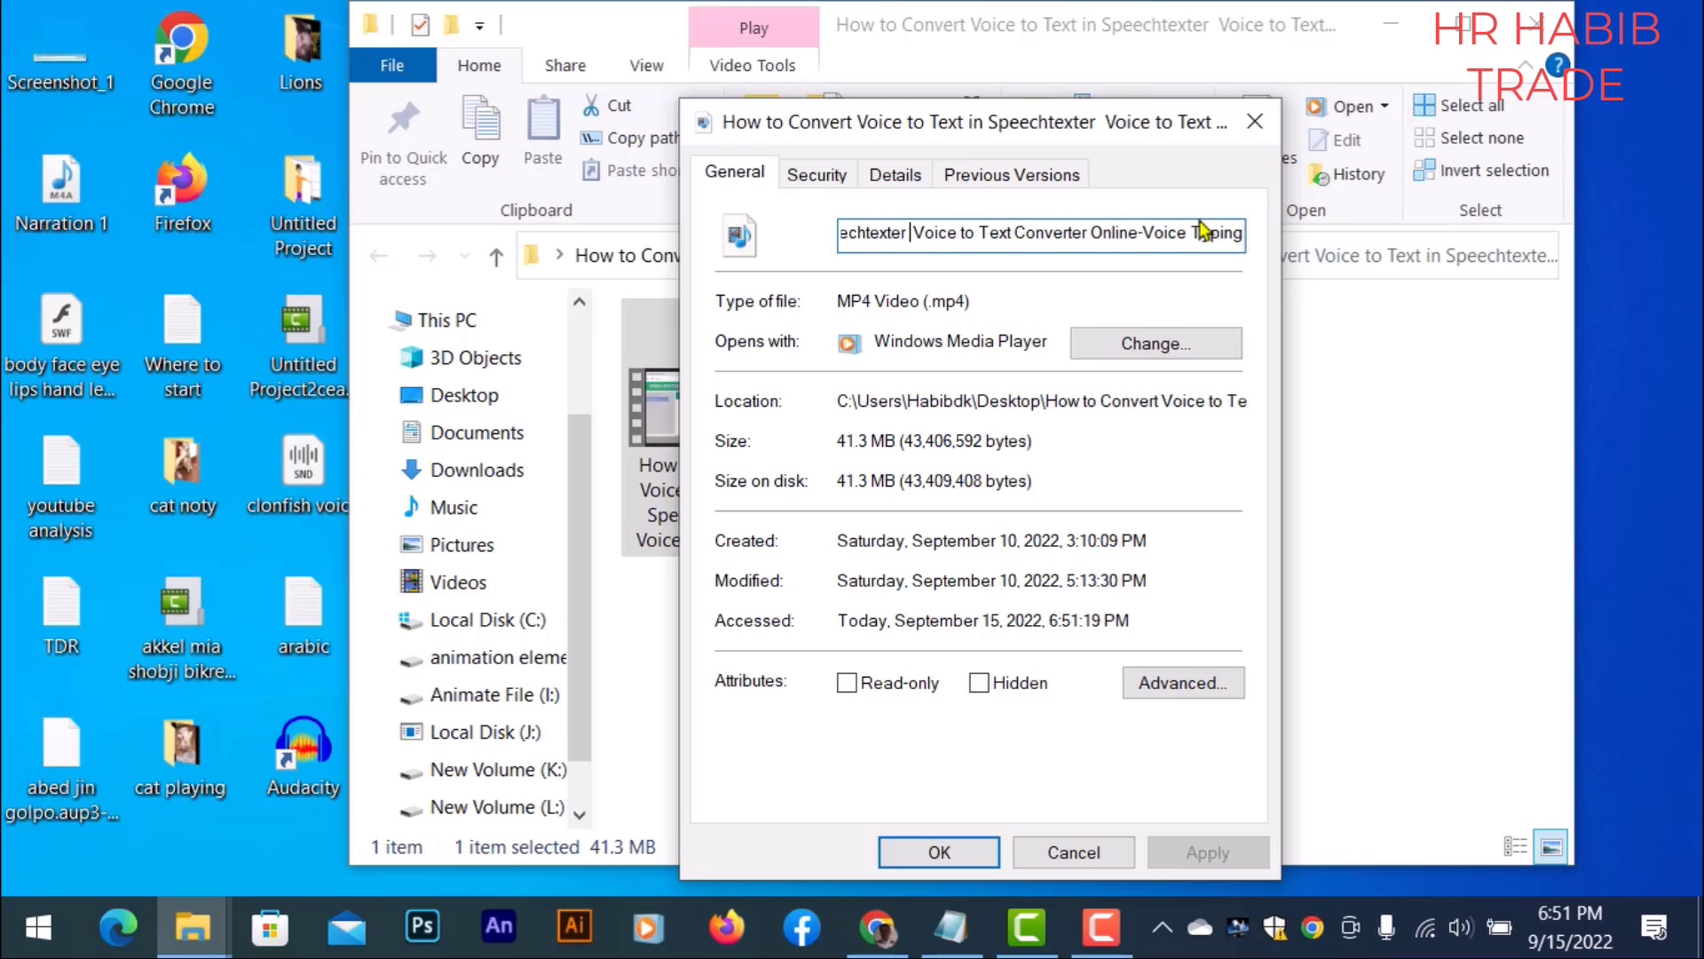
pyautogui.moveTo(1119, 235); pyautogui.dragTo(779, 235)
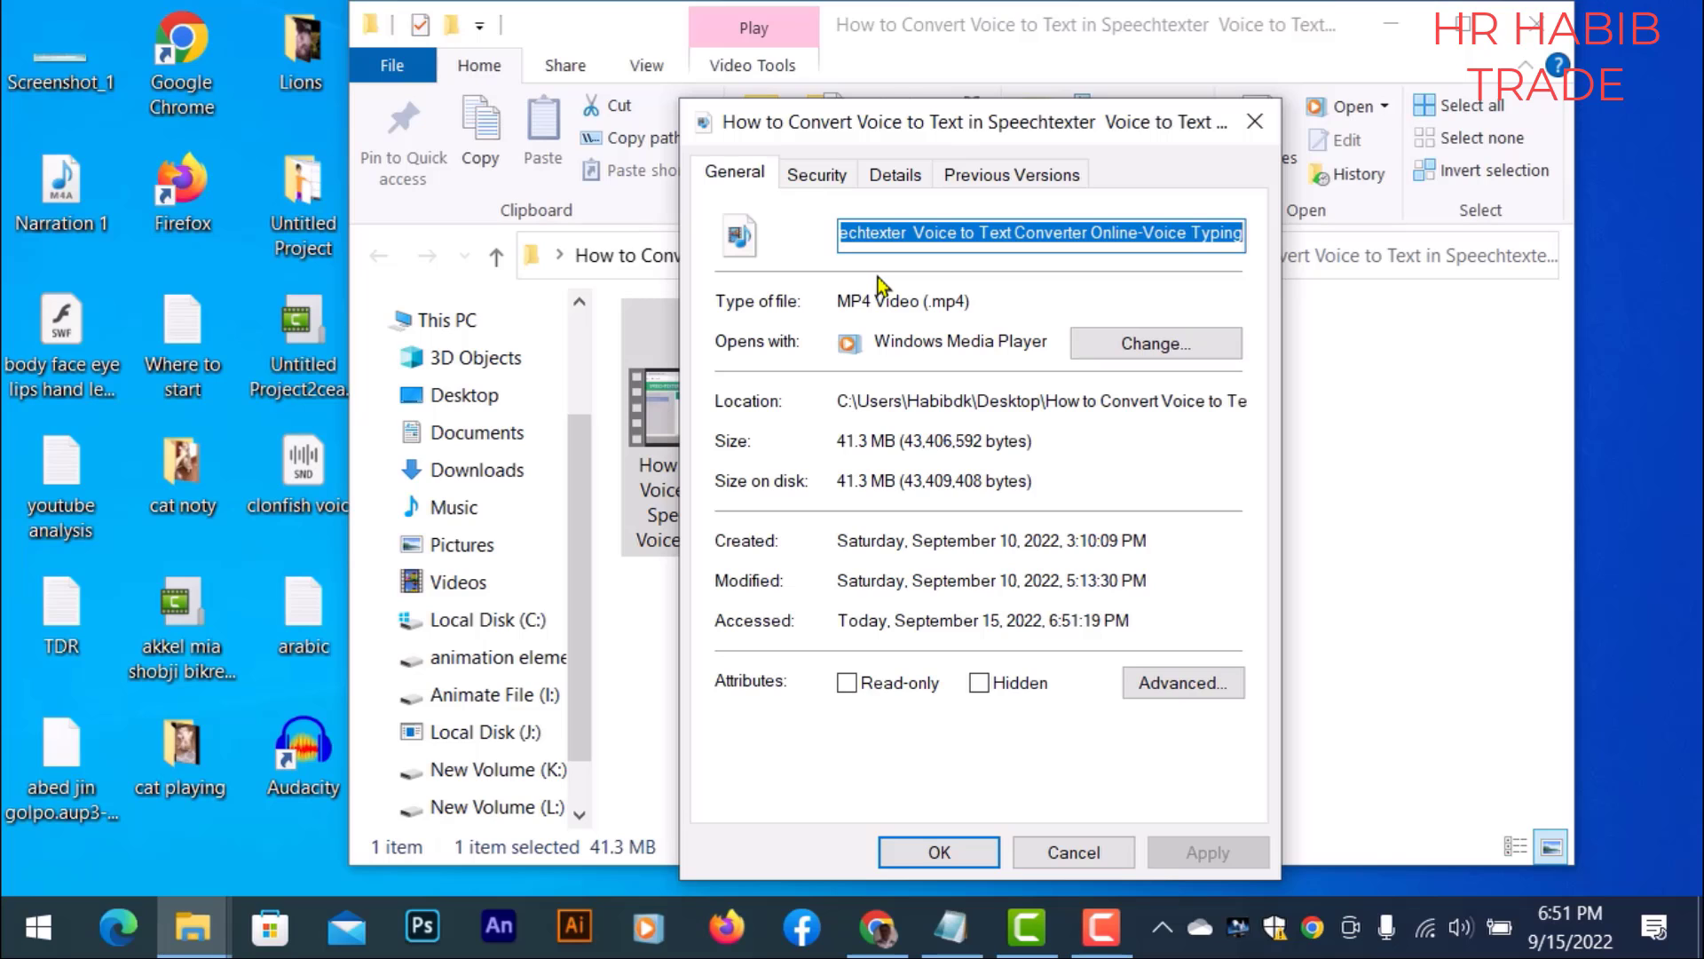
pyautogui.click(1101, 853)
pyautogui.click(1392, 30)
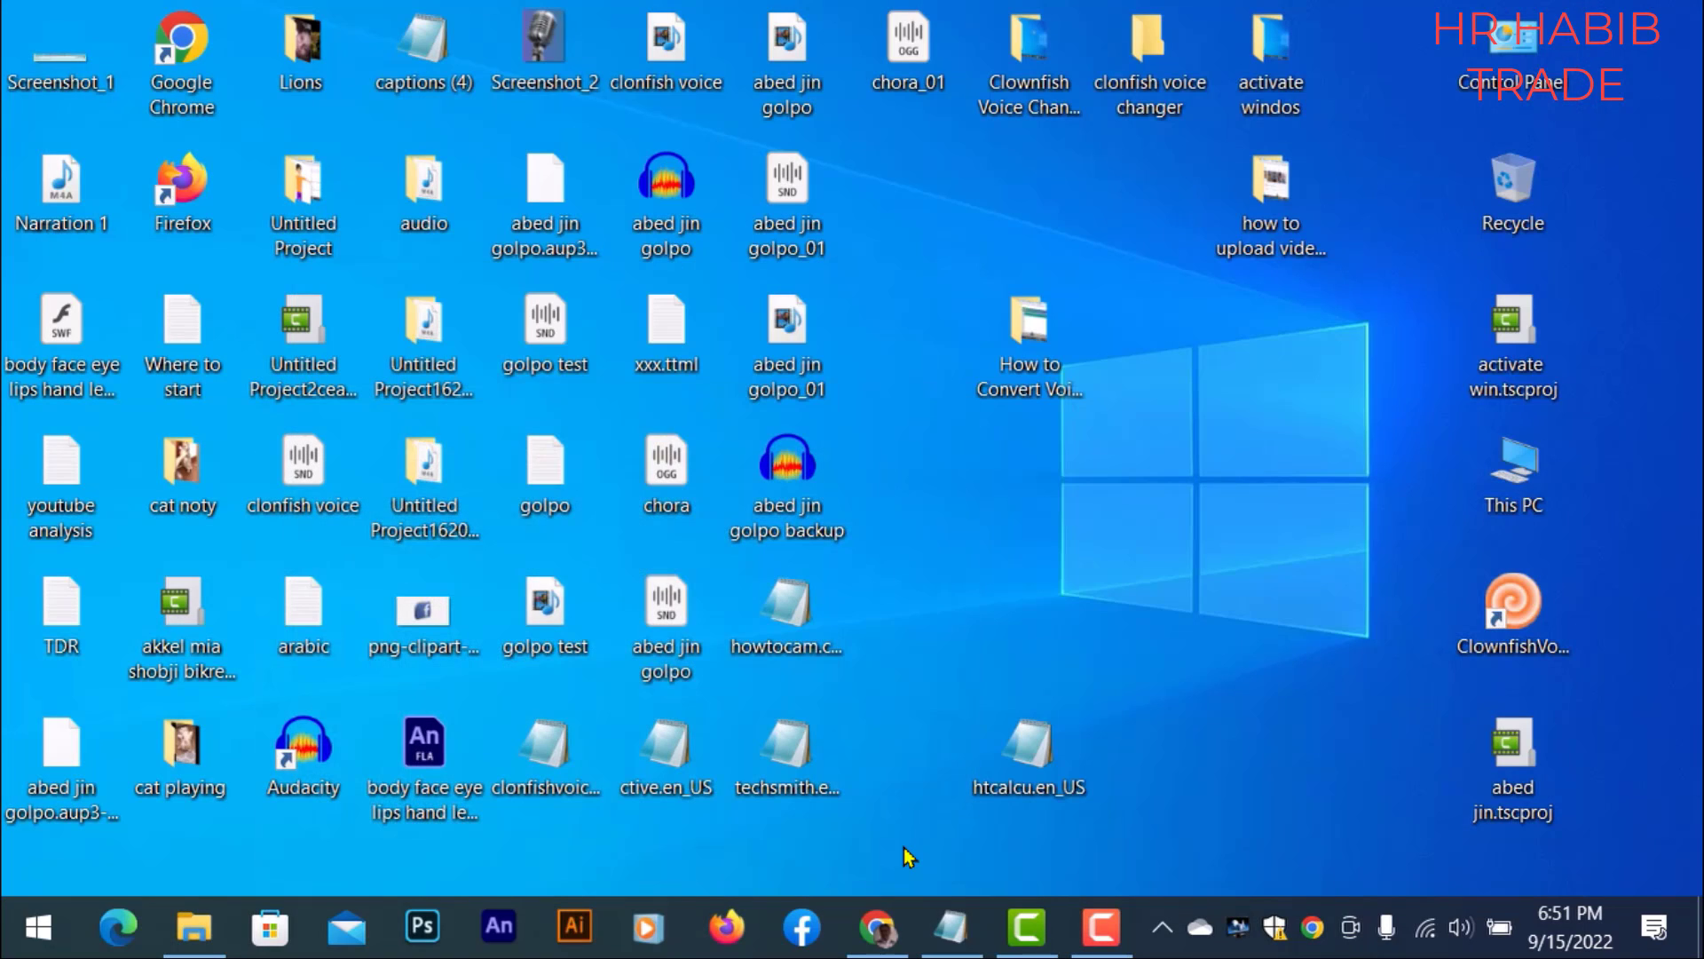
# Step: Back in Creator Studio, set the video title to "How to Convert Voice to Text in Speechtexter Voice to Text Converter Online-Voice Typing"
pyautogui.click(877, 927)
pyautogui.click(596, 674)
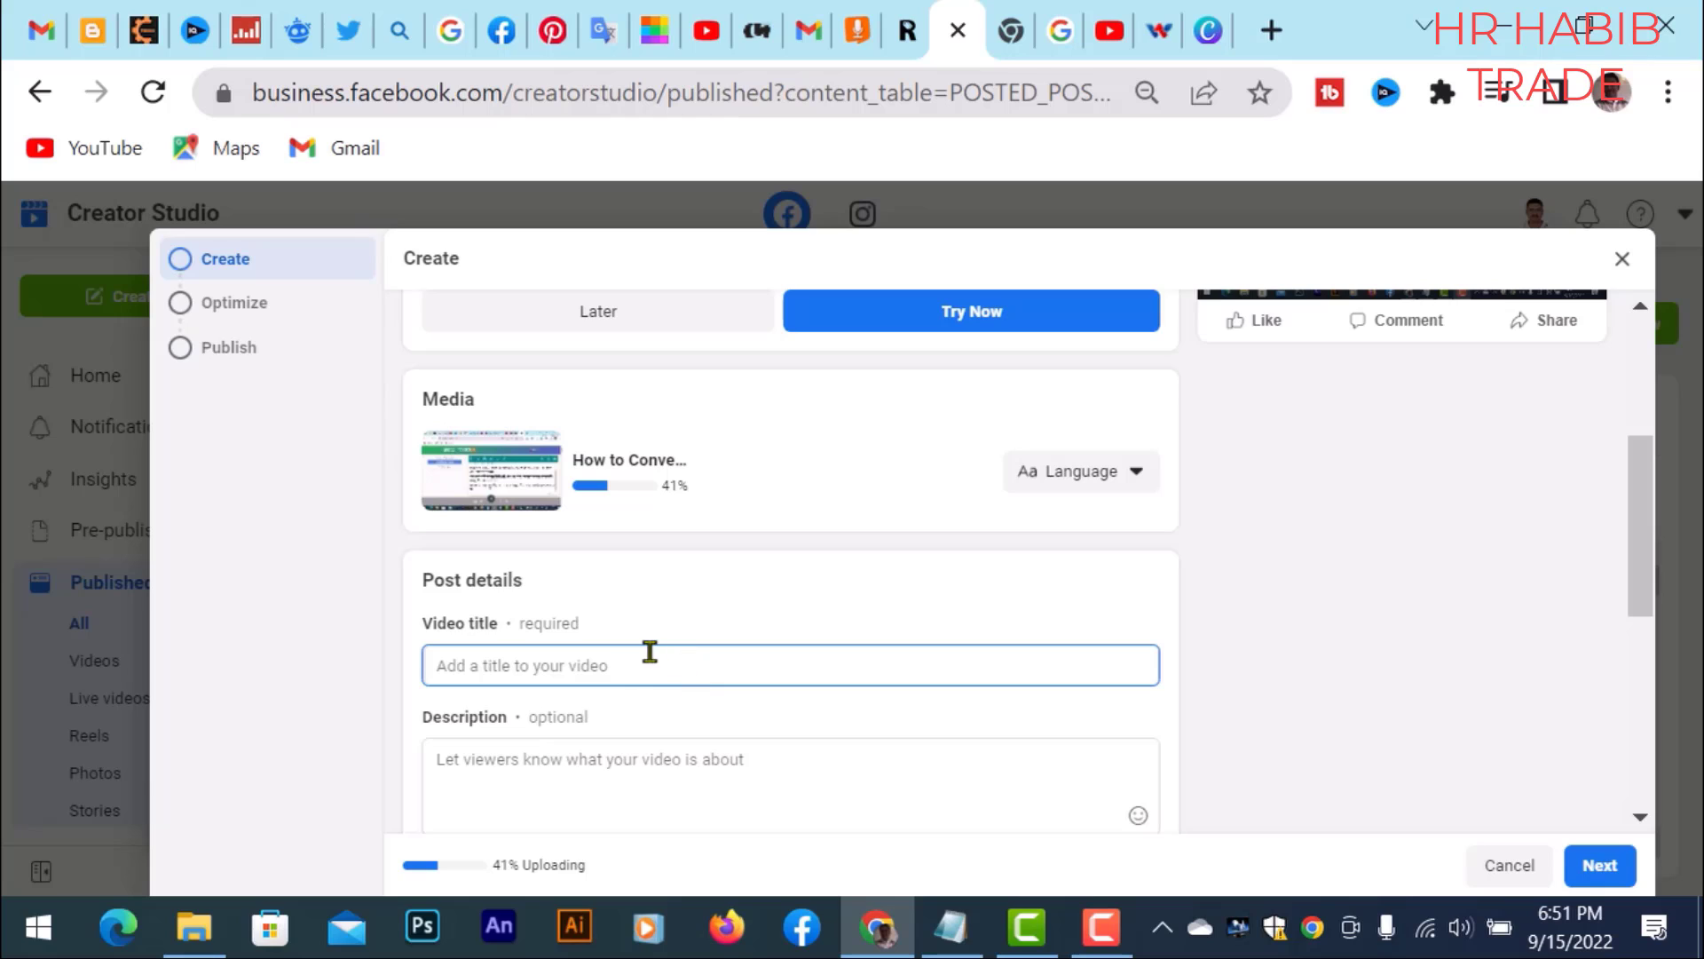
pyautogui.hotkey('ctrl', 'v')
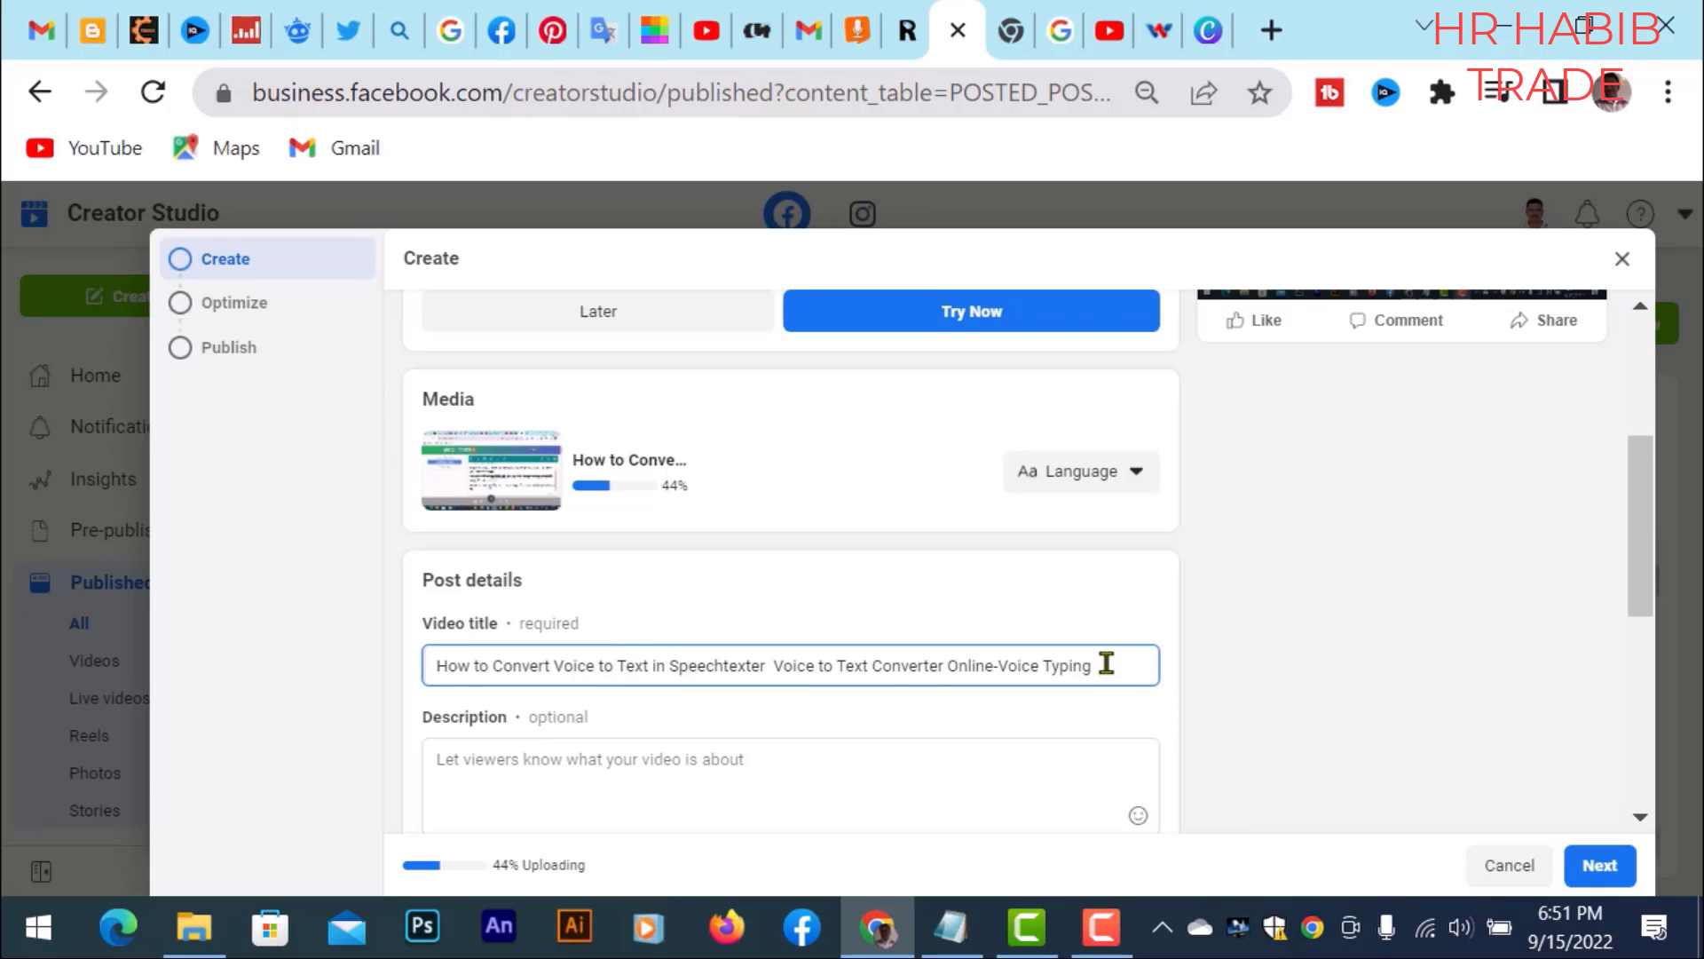
pyautogui.moveTo(1104, 665); pyautogui.dragTo(257, 653)
pyautogui.hotkey('ctrl', 'x')
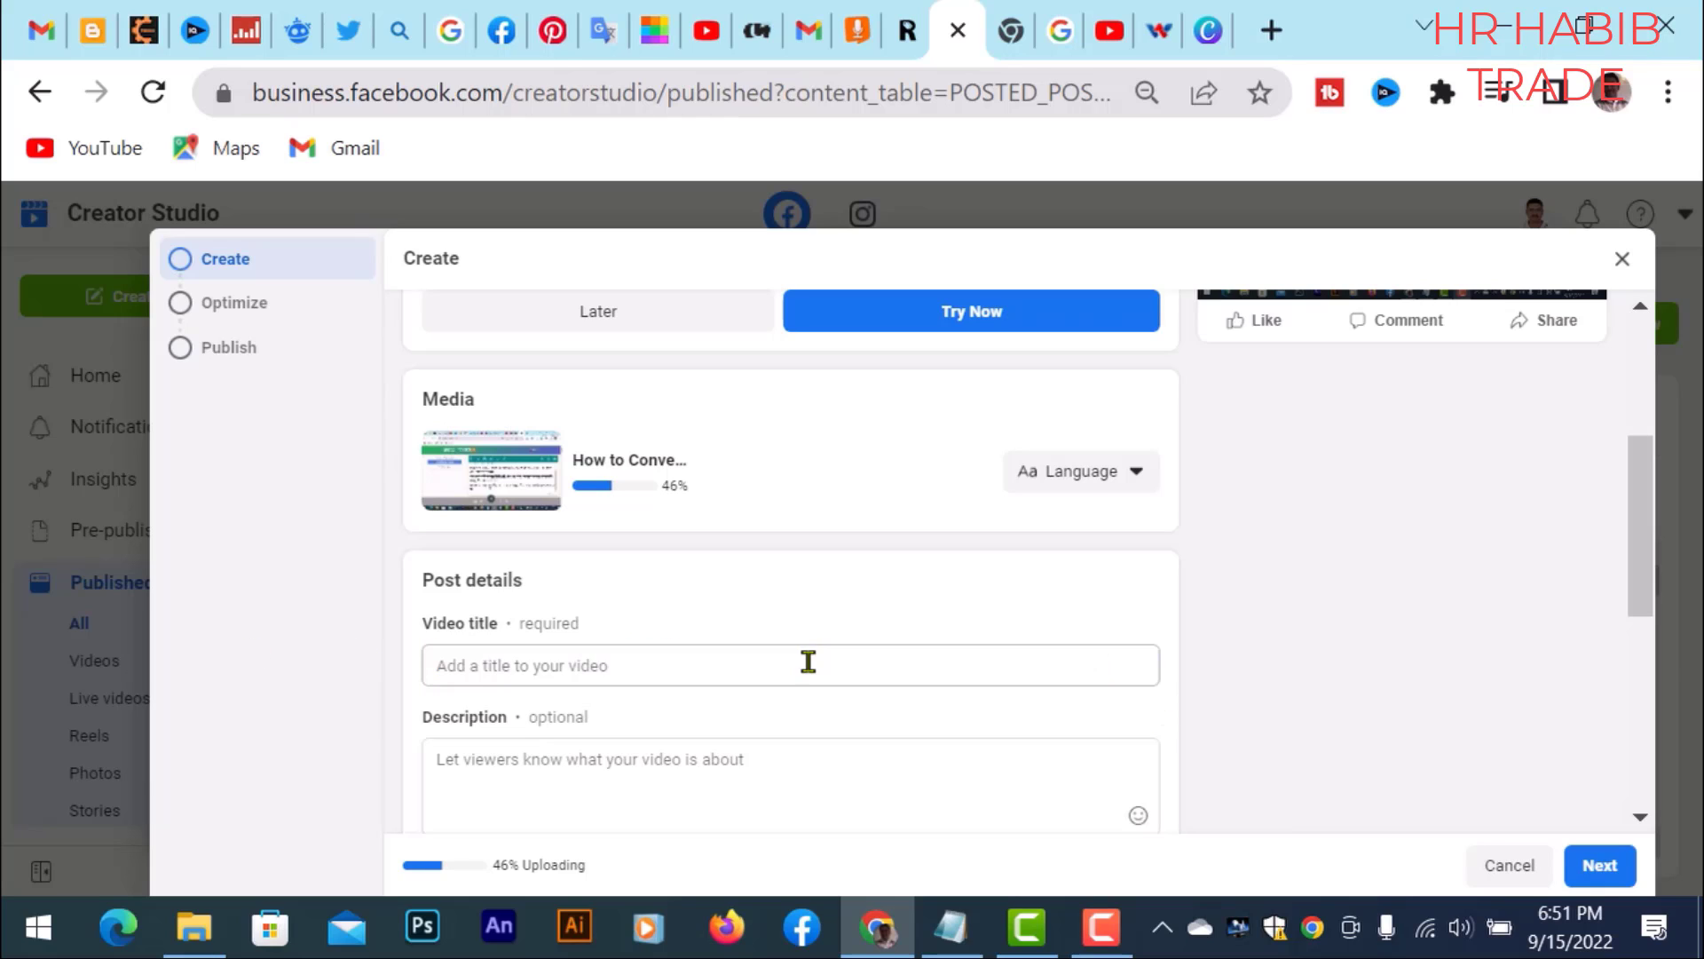
pyautogui.hotkey('ctrl', 'v')
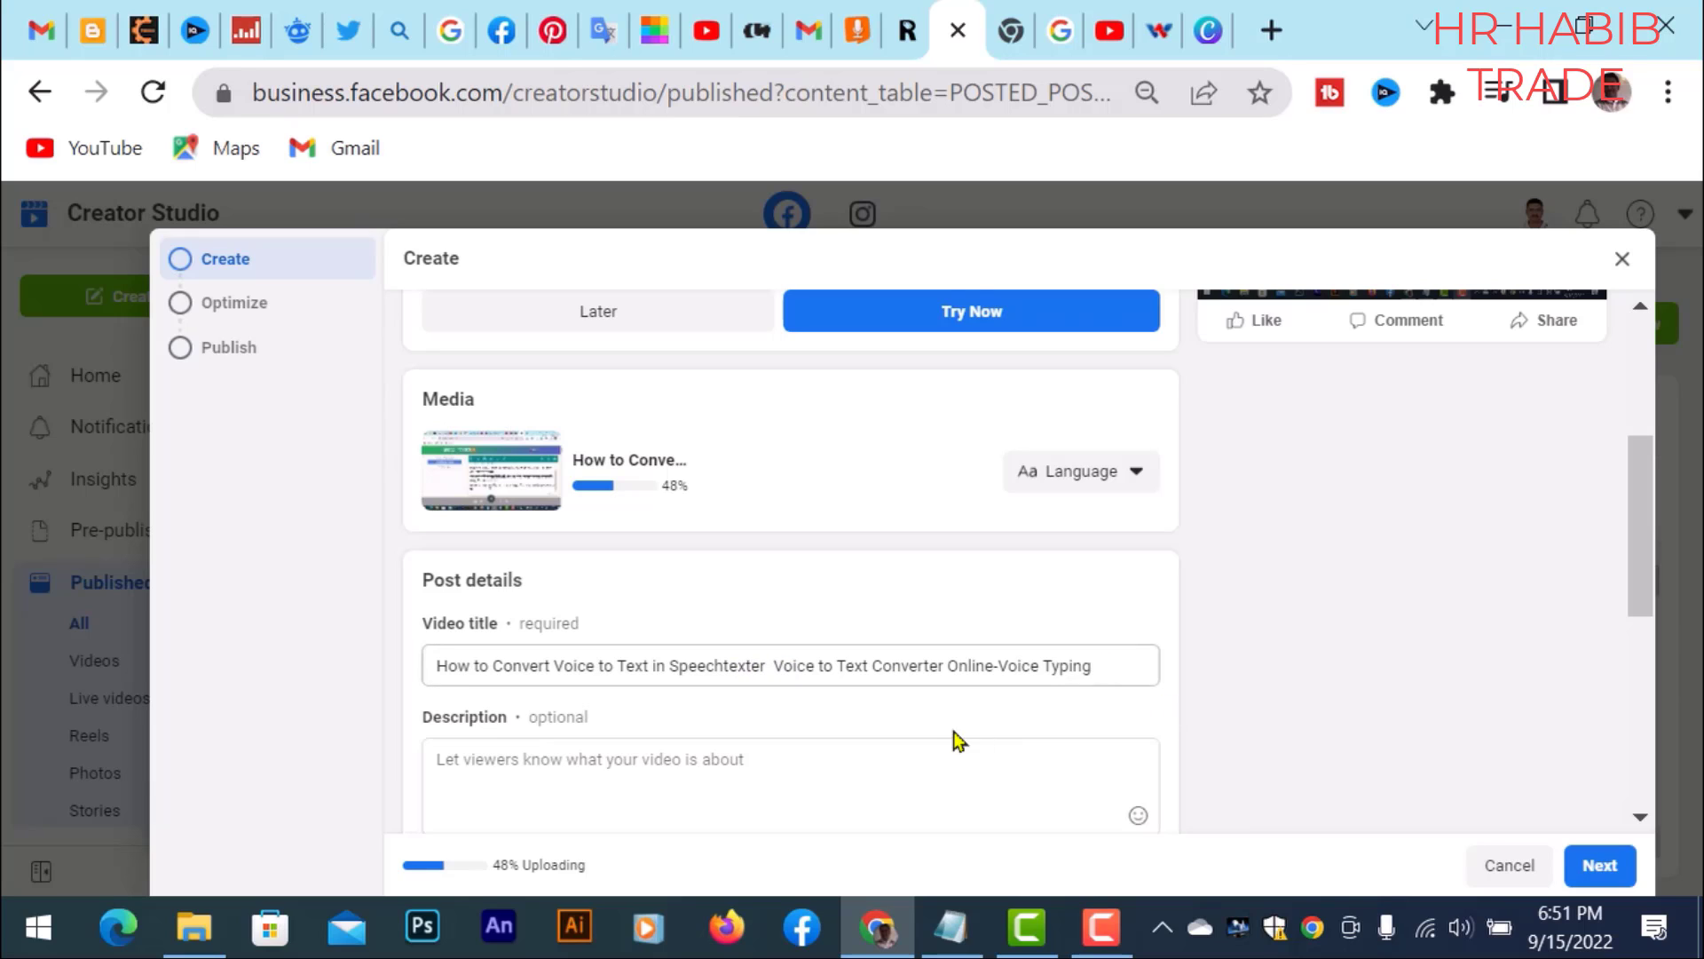
# Step: In YouTube Studio, open the Speechtexter video's details and copy its description from the start through the "Voice to text converter online" line
pyautogui.scroll(-2, 955, 737)
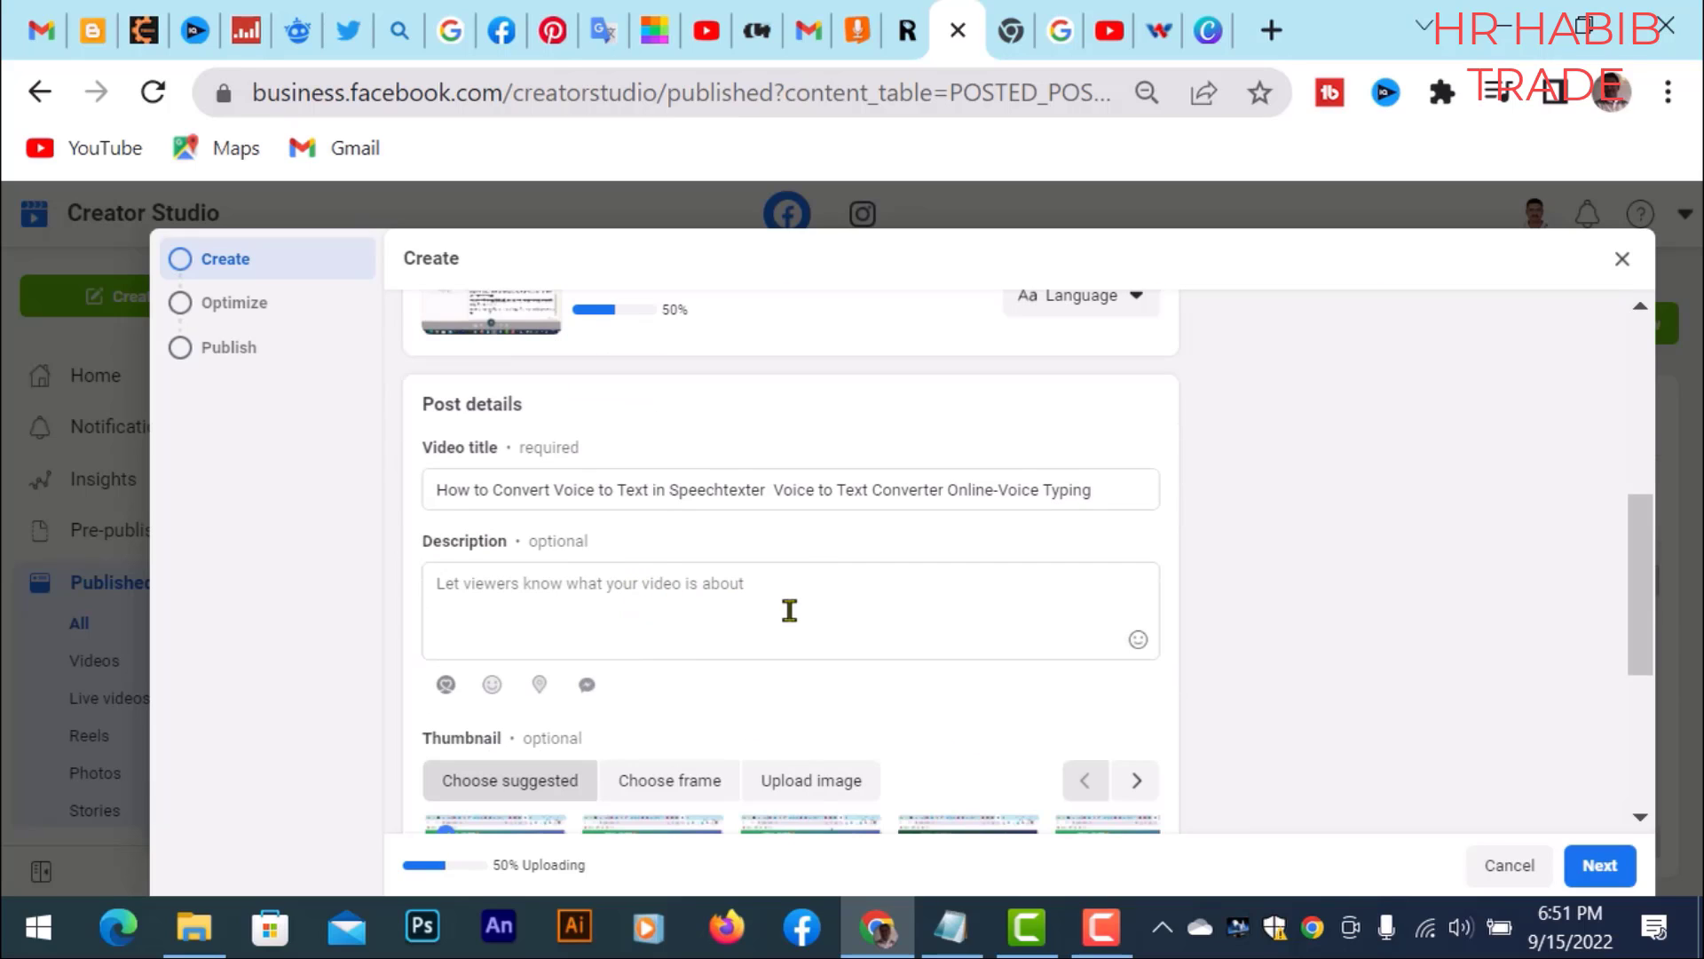
pyautogui.click(651, 615)
pyautogui.click(710, 35)
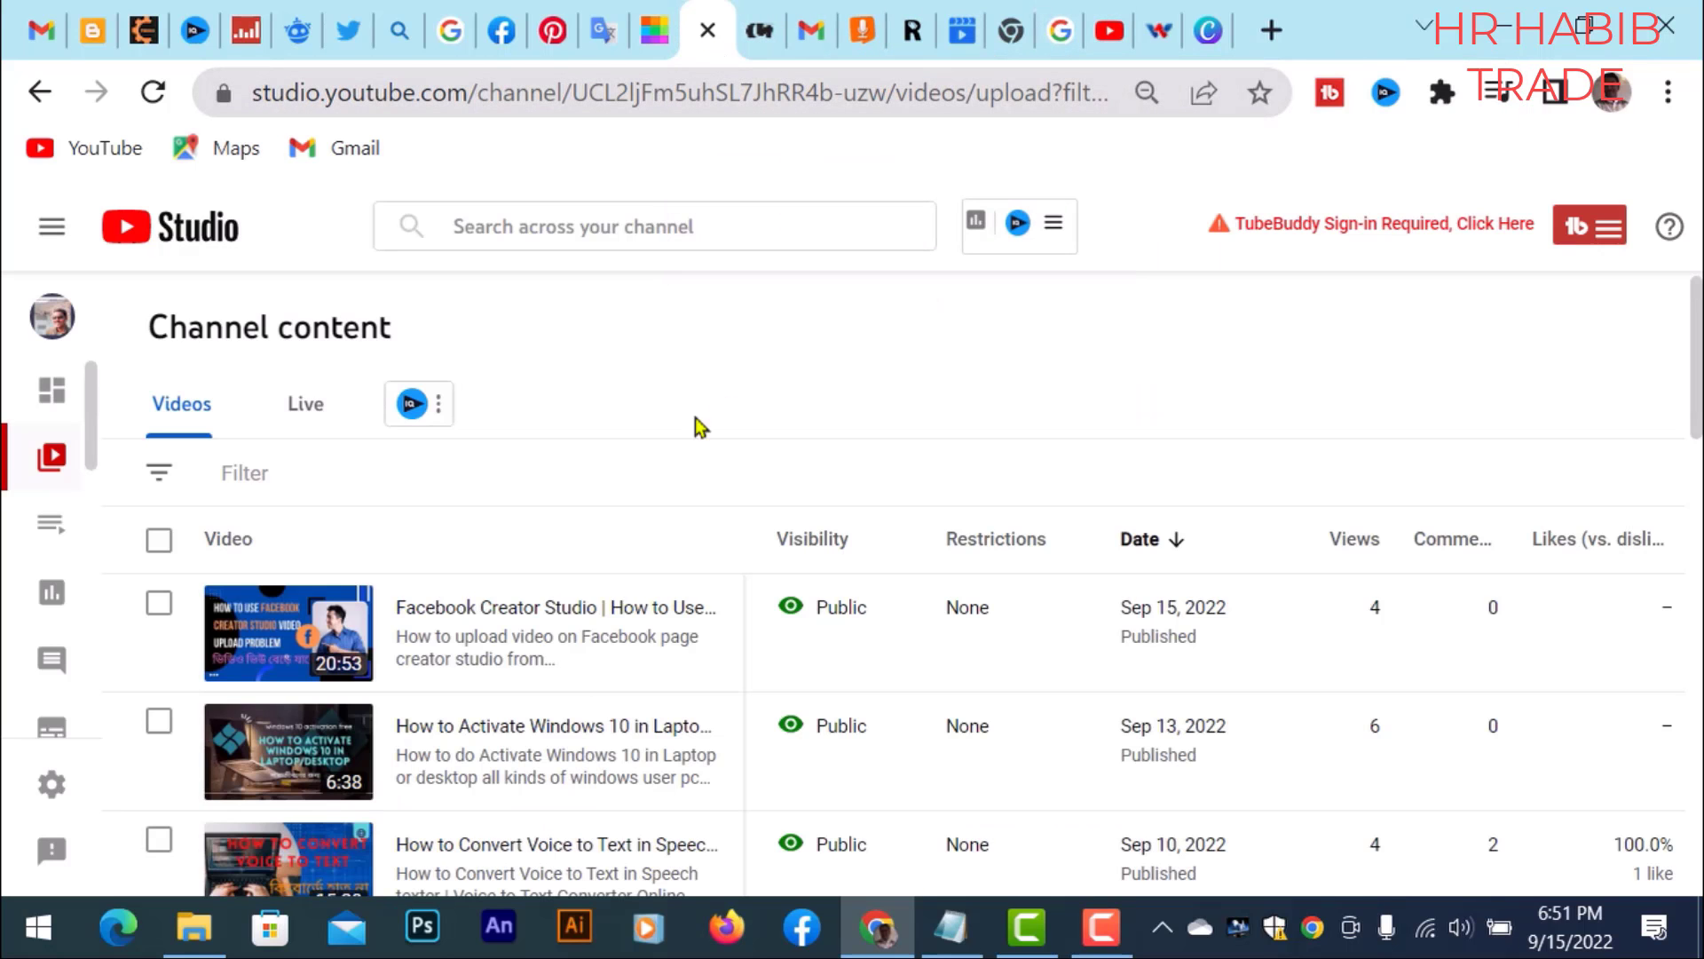
pyautogui.scroll(-2, 697, 435)
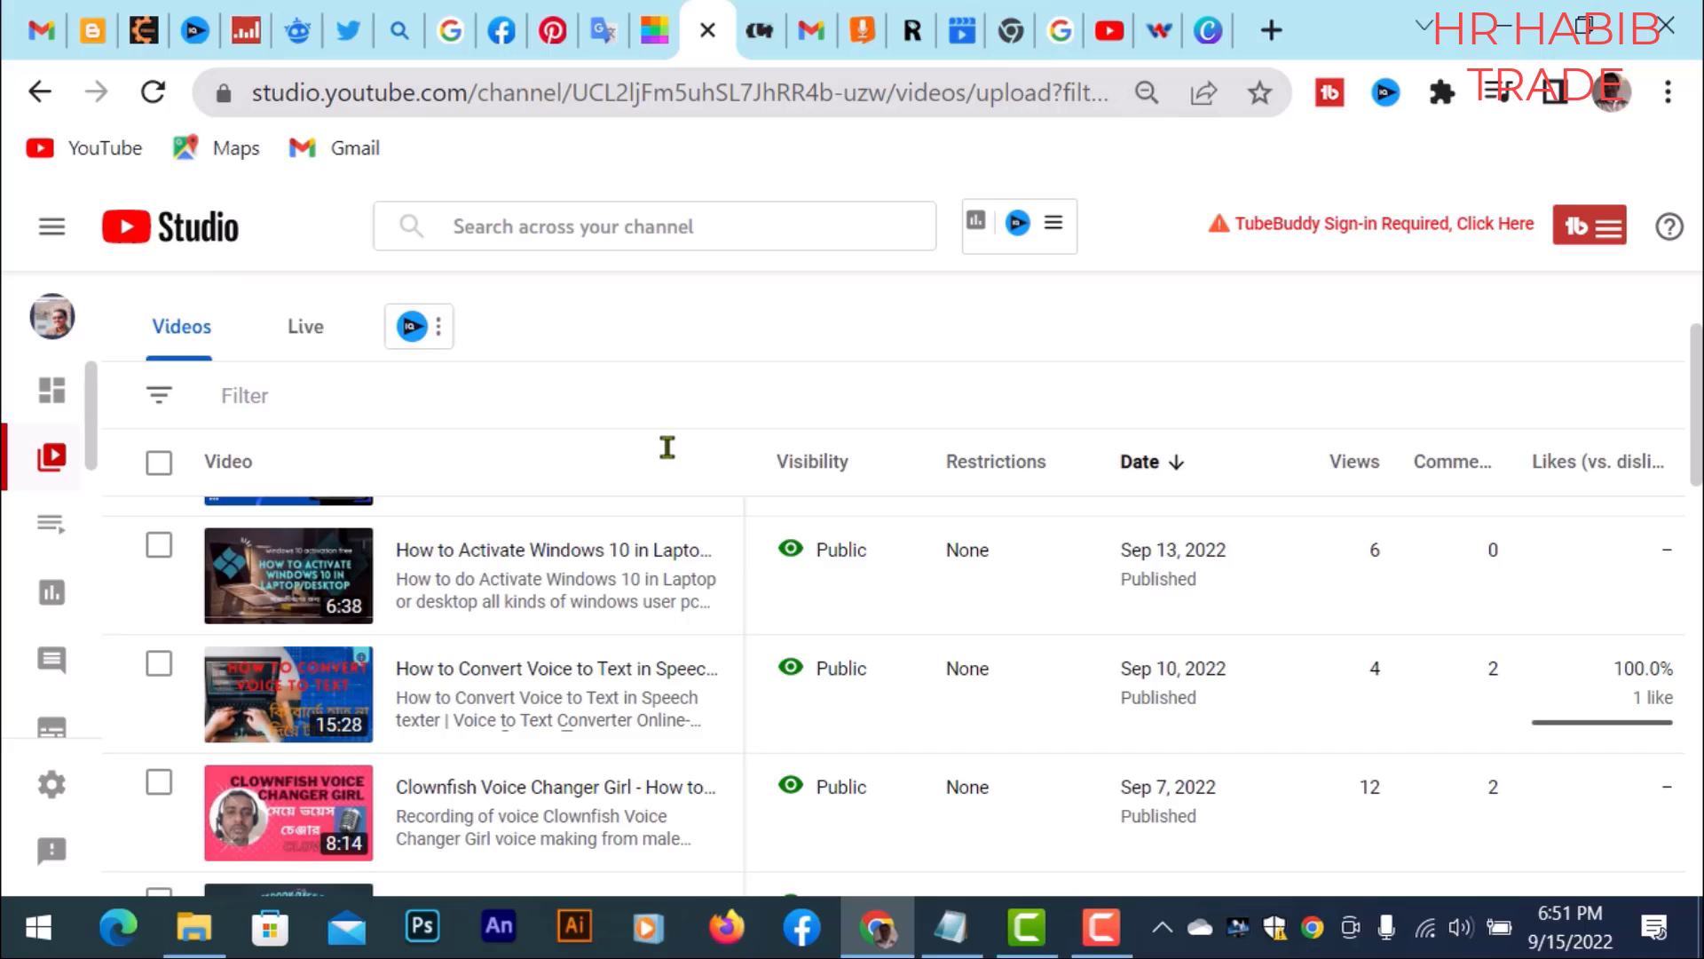
pyautogui.click(513, 668)
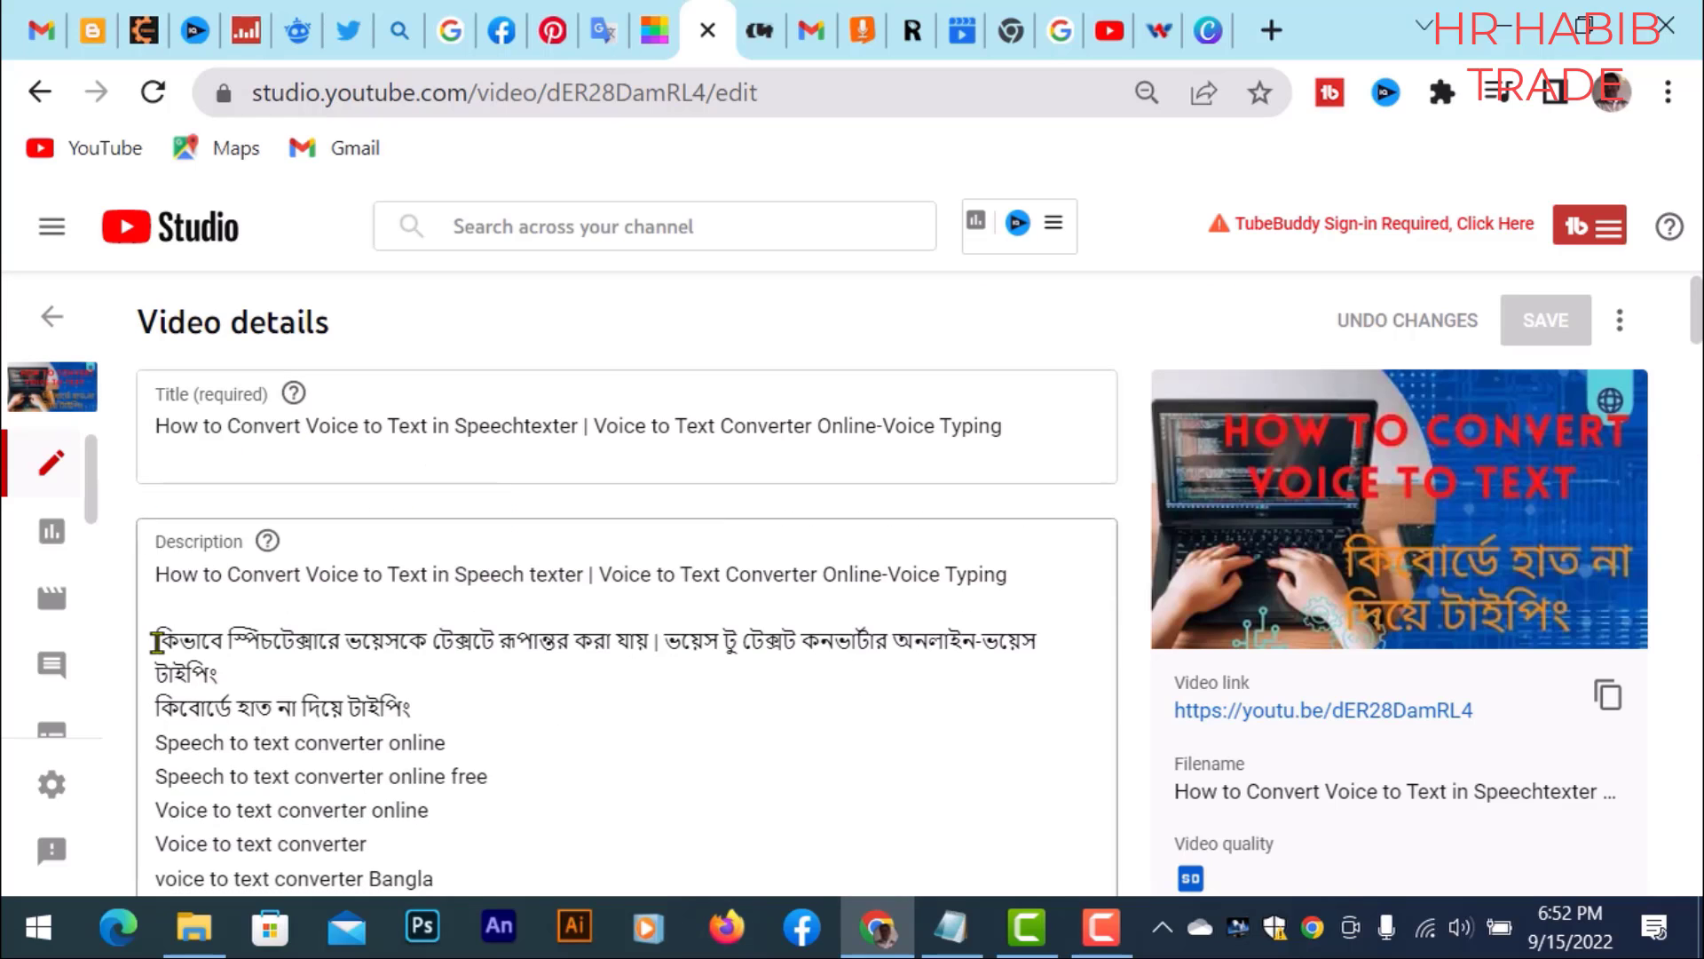
pyautogui.moveTo(157, 641); pyautogui.dragTo(893, 843)
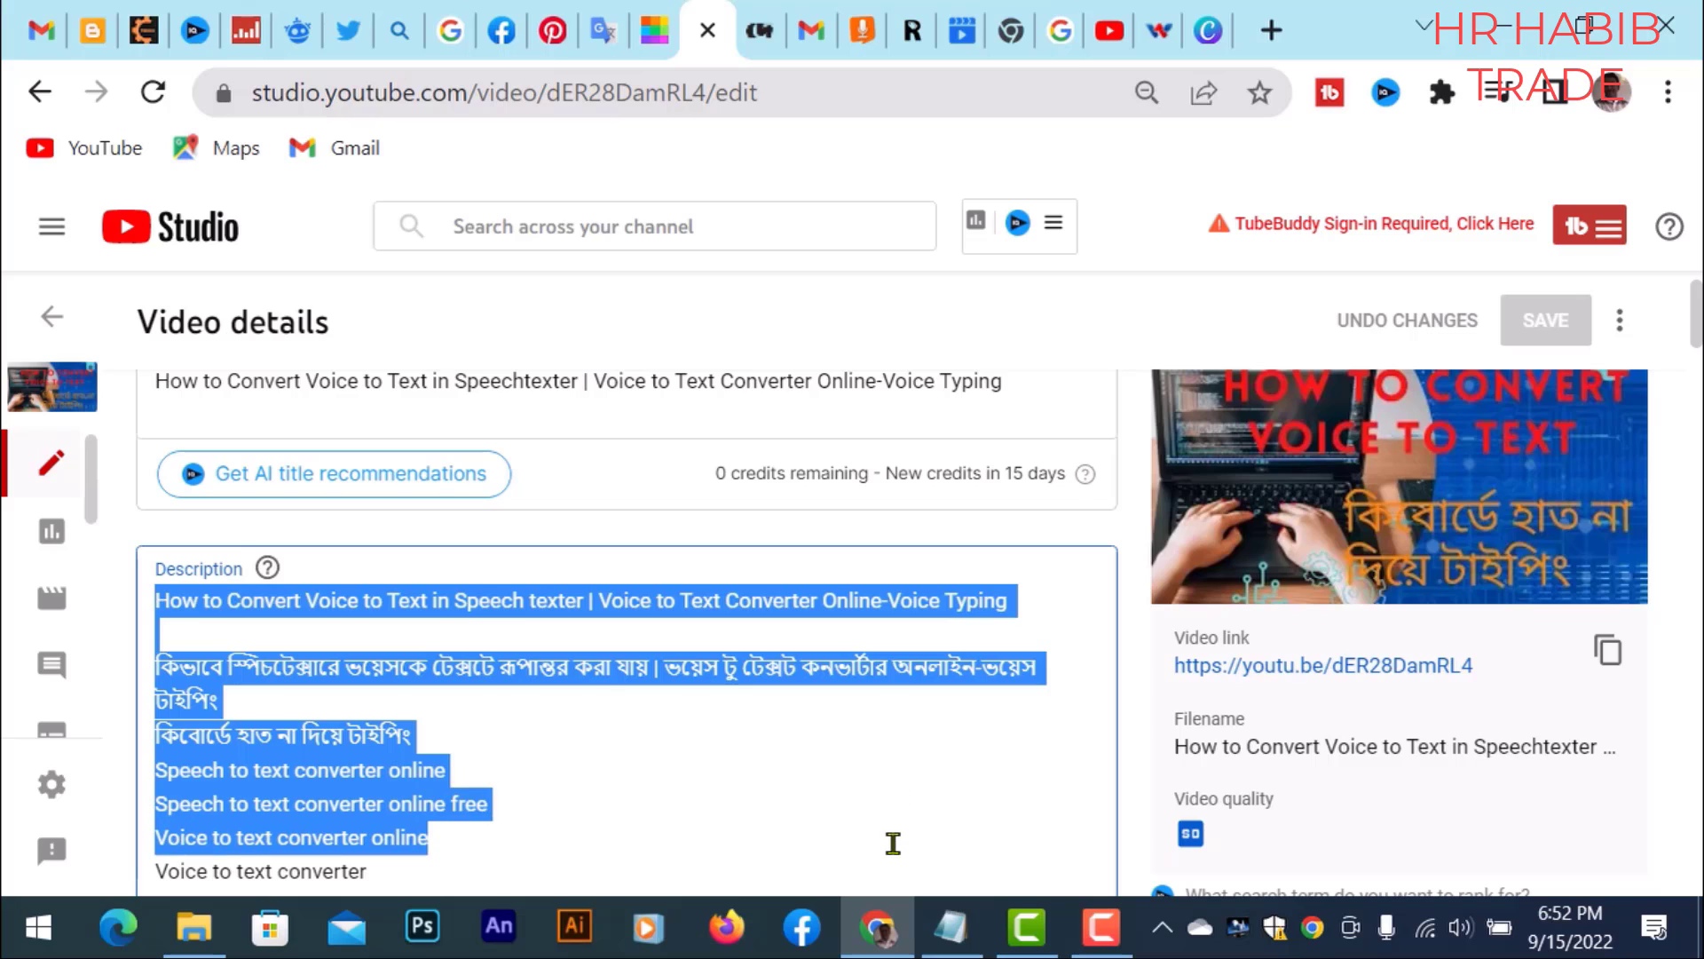
pyautogui.rightClick(317, 766)
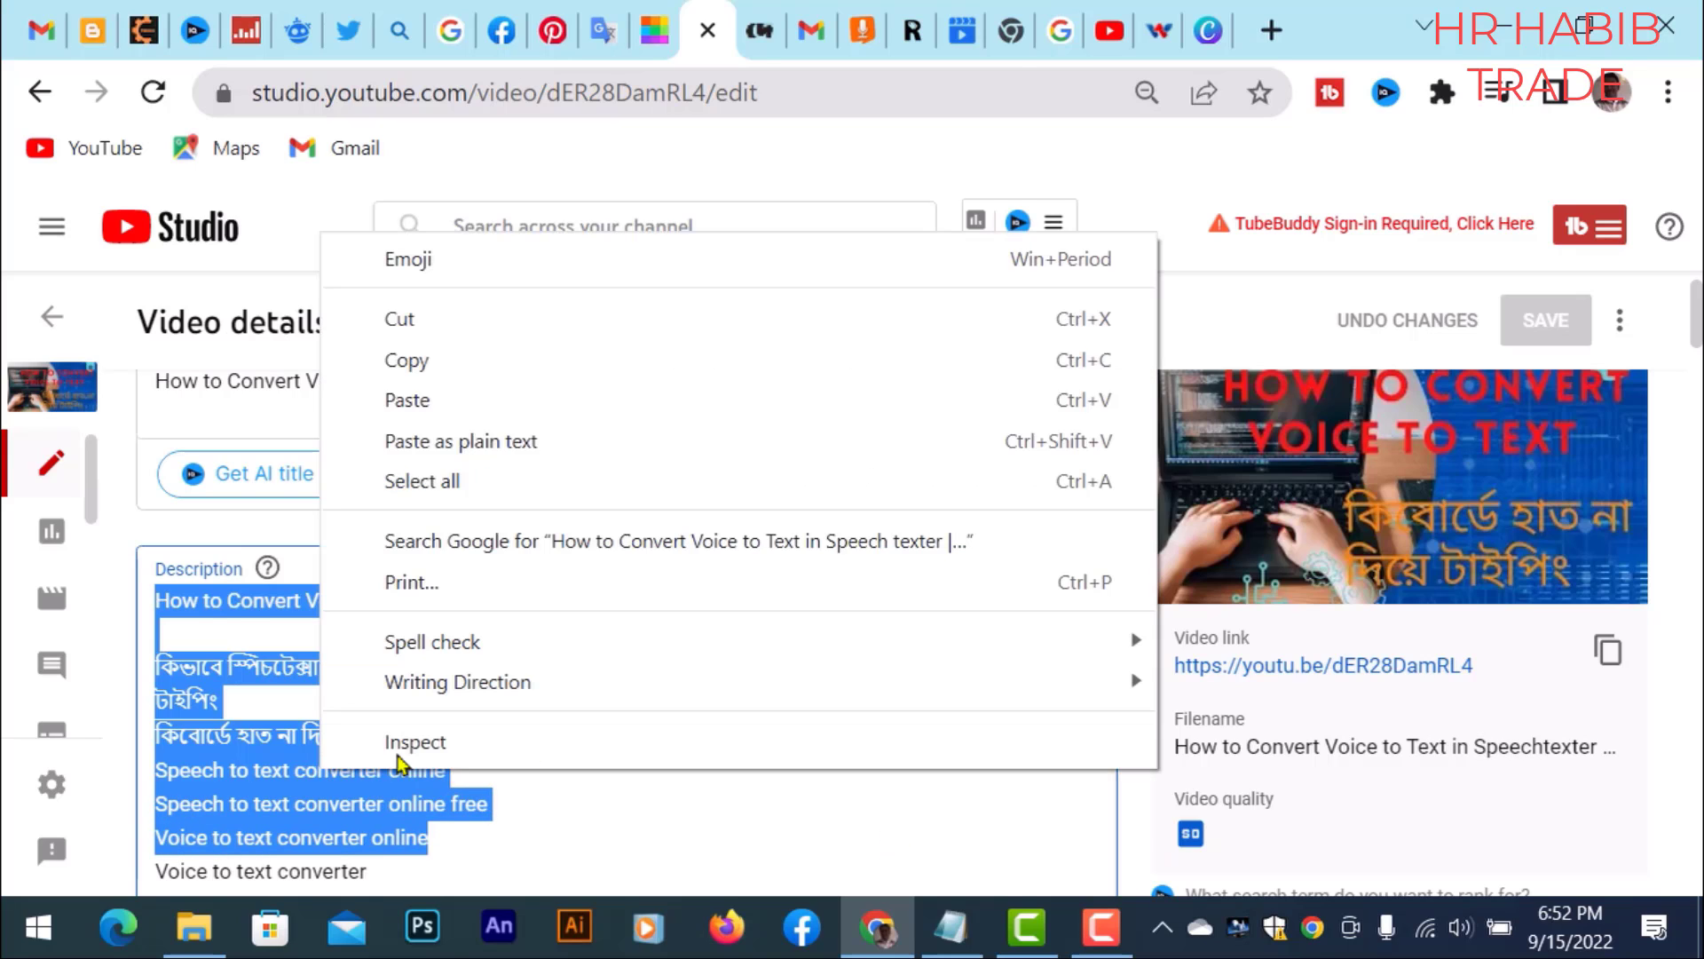
pyautogui.click(426, 361)
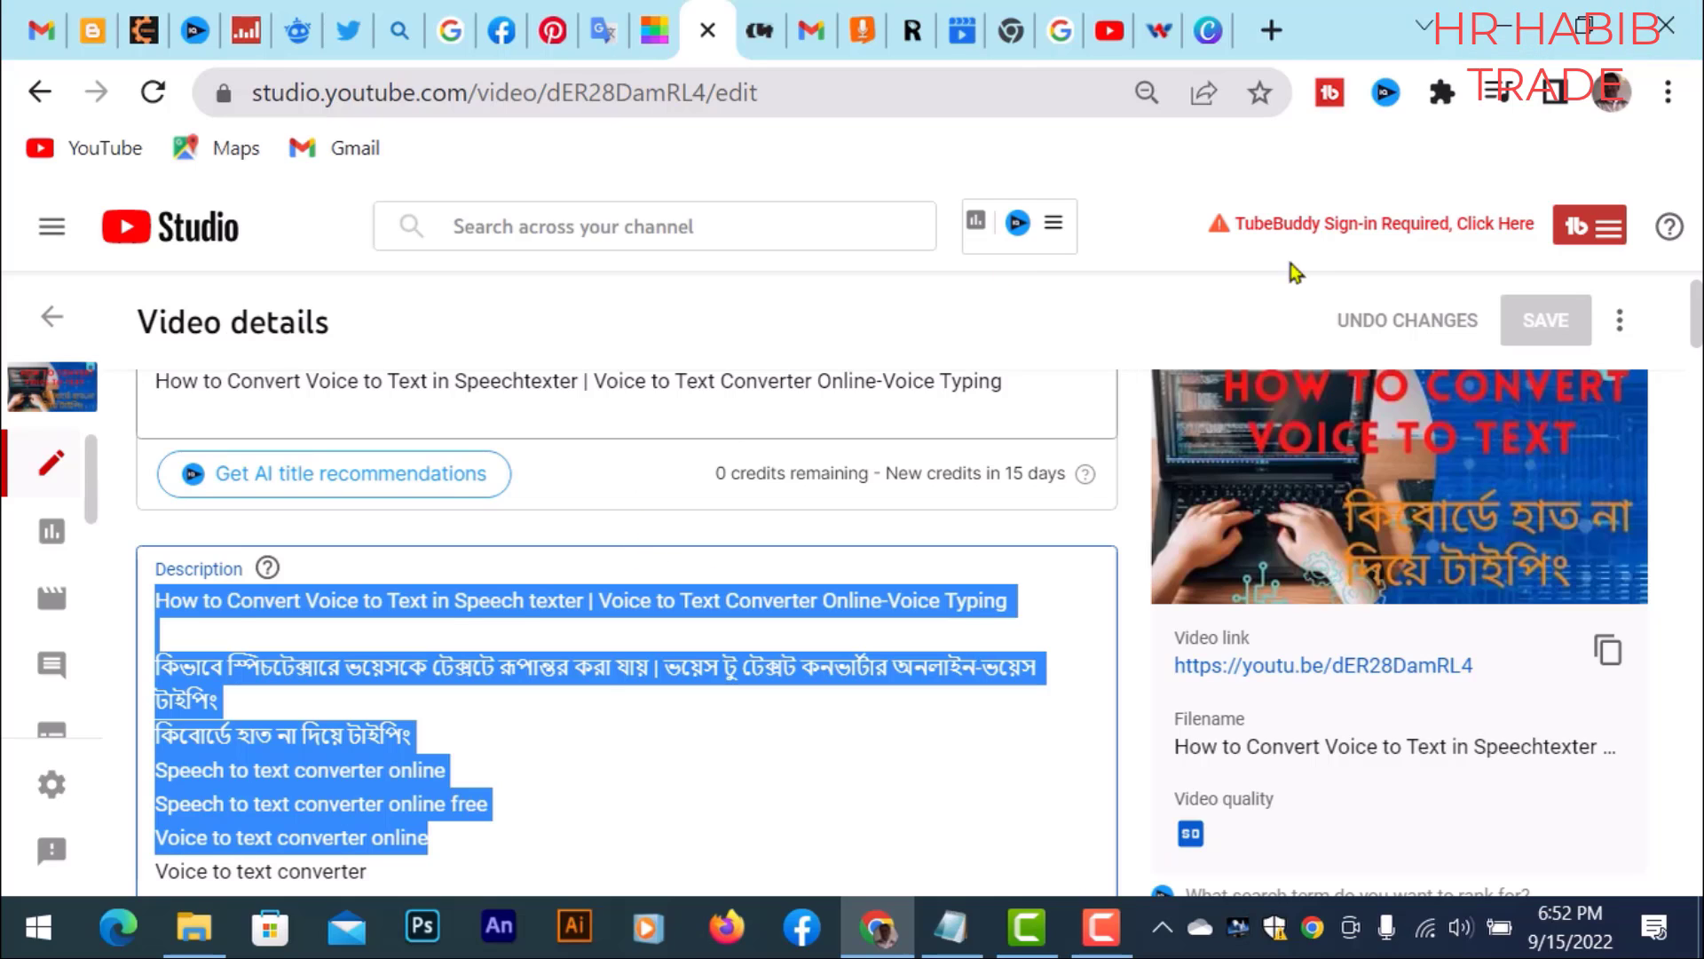
# Step: Return to the Creator Studio post and paste the copied YouTube text as the video's description
pyautogui.click(962, 30)
pyautogui.rightClick(616, 589)
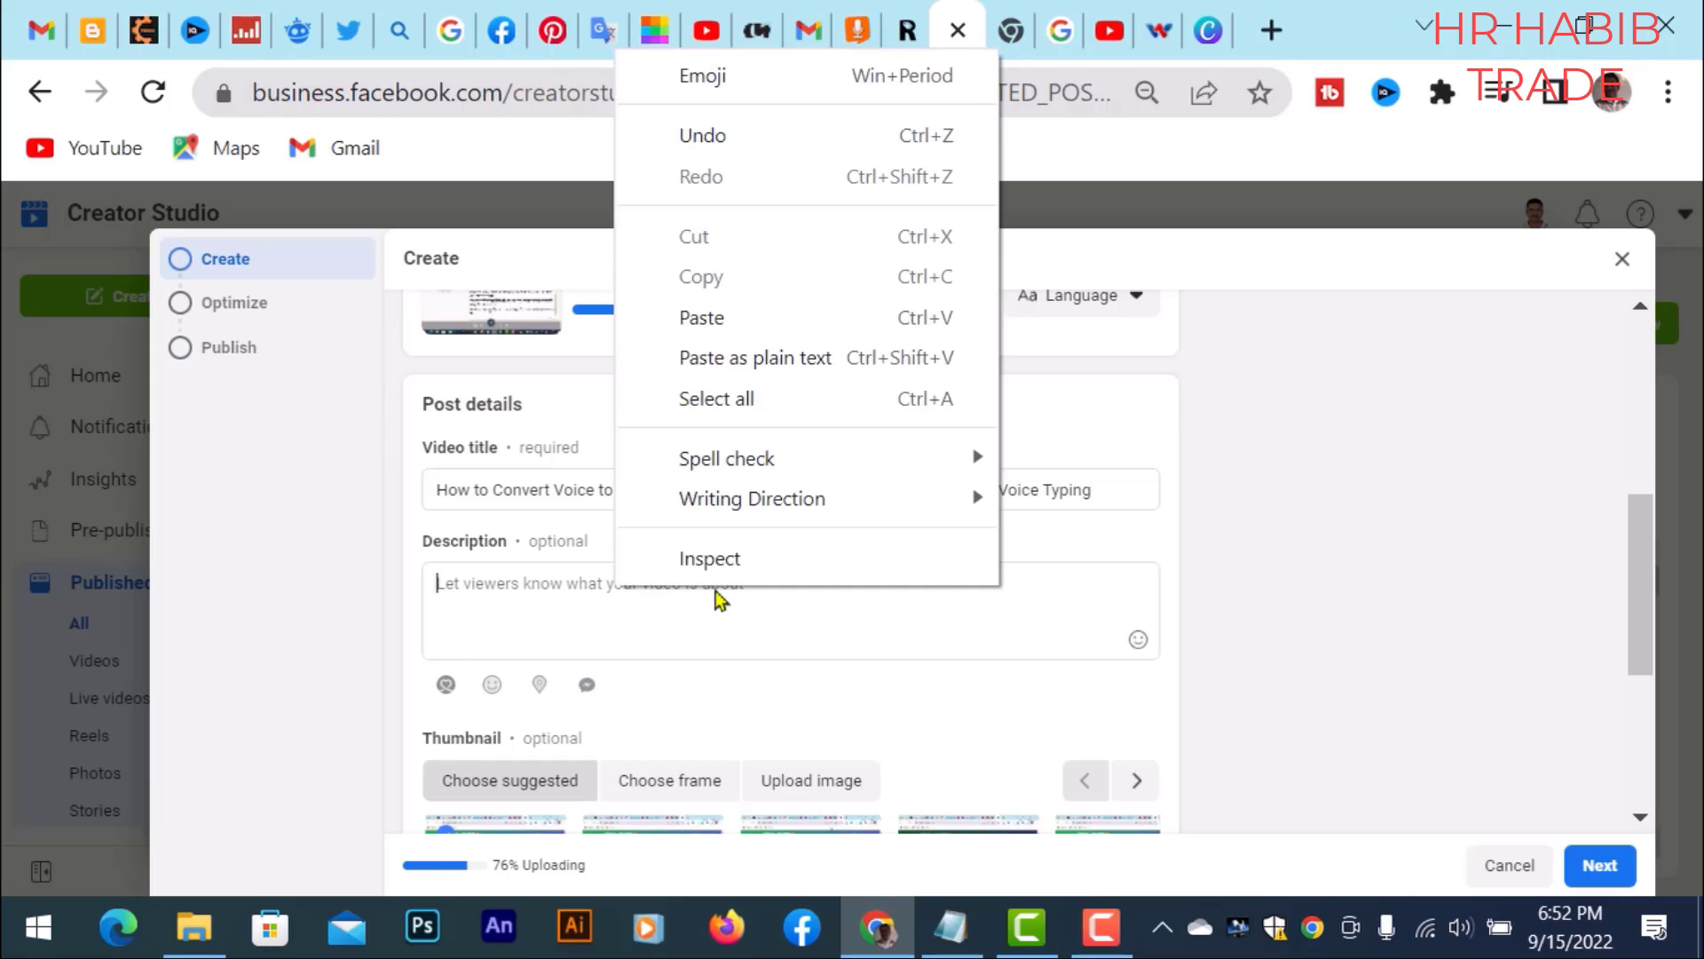
pyautogui.click(701, 317)
# Step: Upload the "Speech to text converter online" PNG image from the Downloads folder as the video's custom thumbnail
pyautogui.scroll(-4, 755, 589)
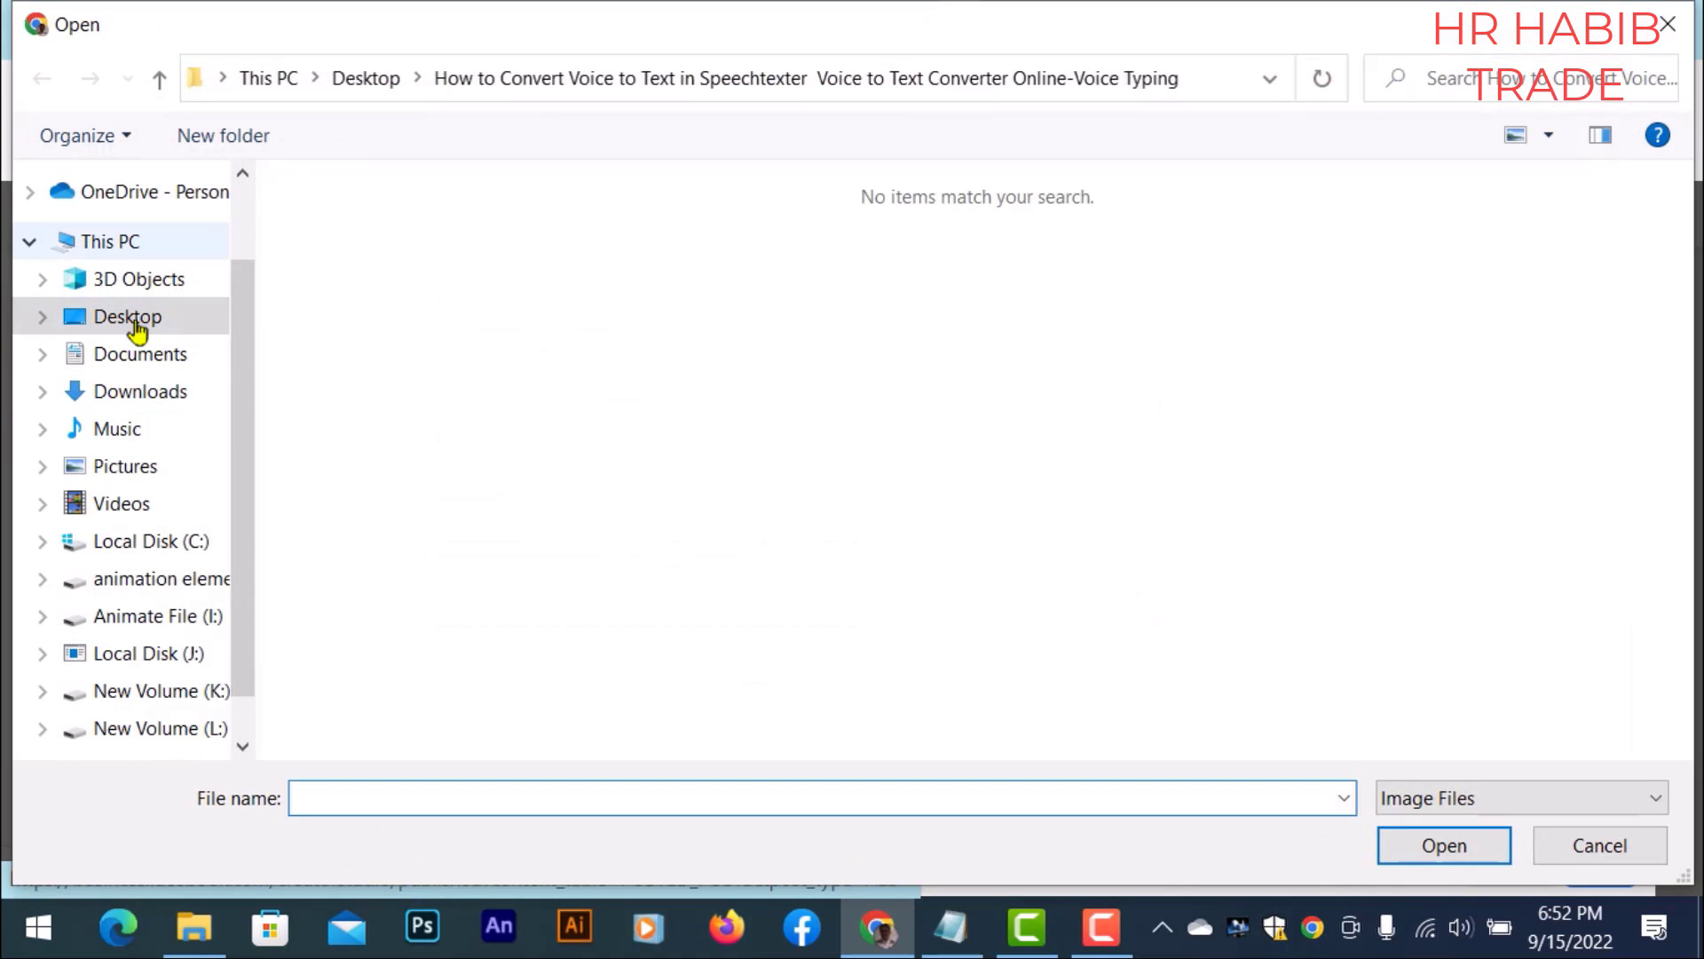
pyautogui.click(140, 393)
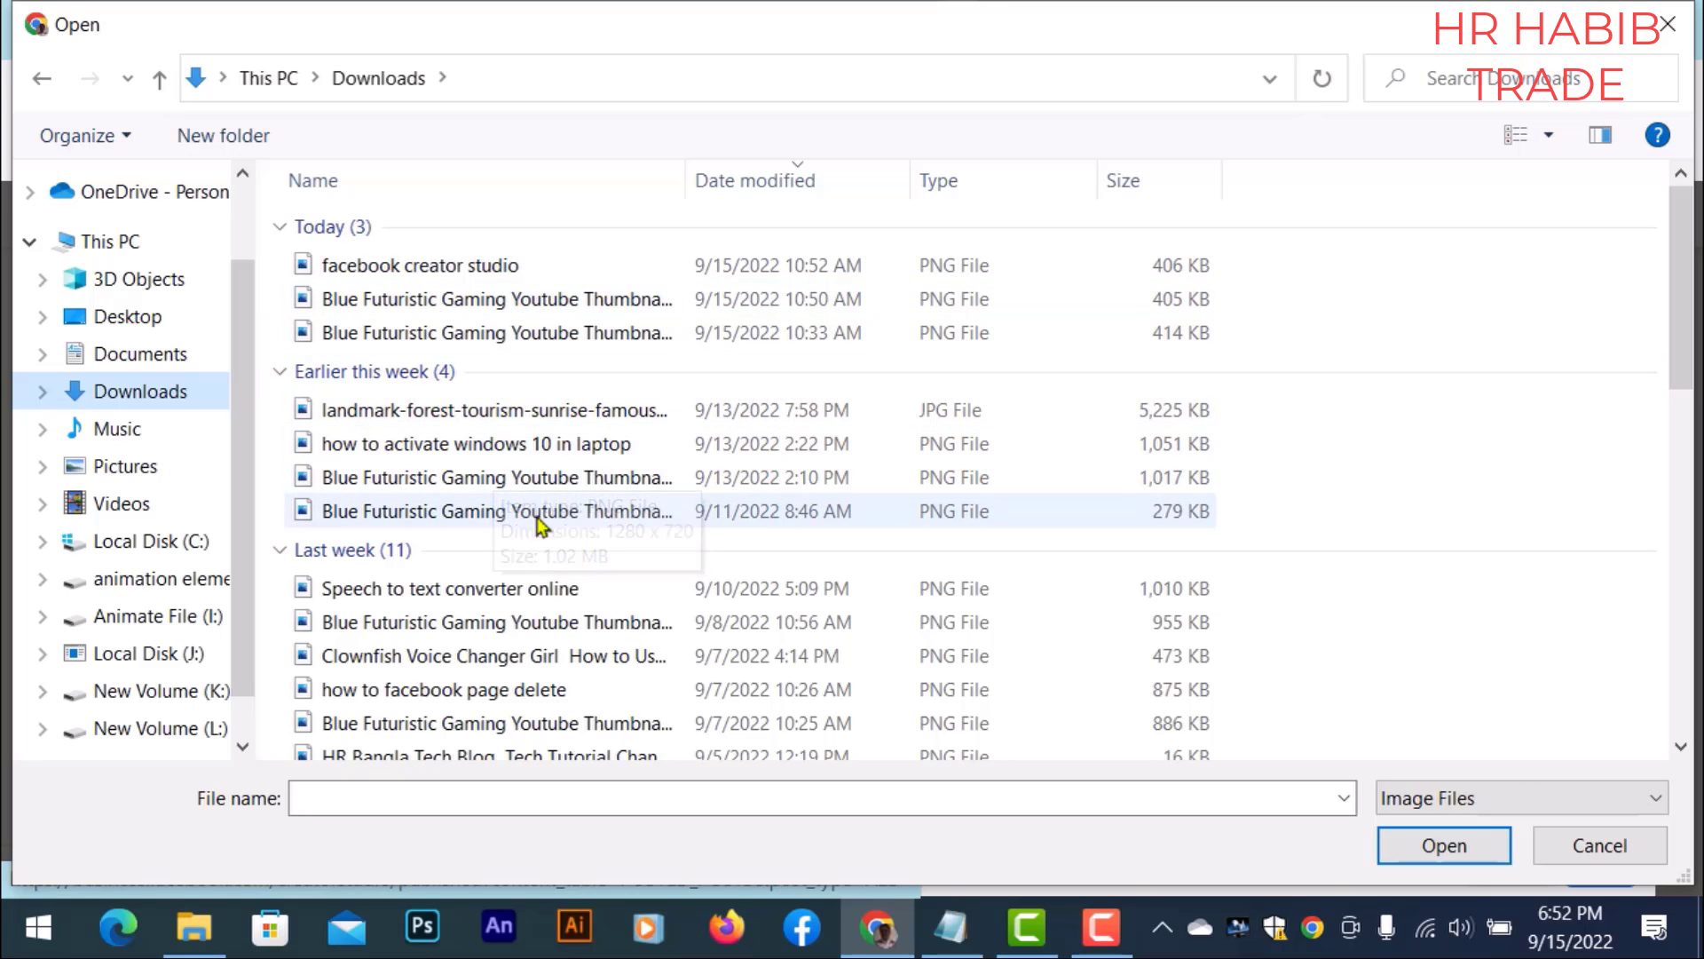
pyautogui.click(449, 589)
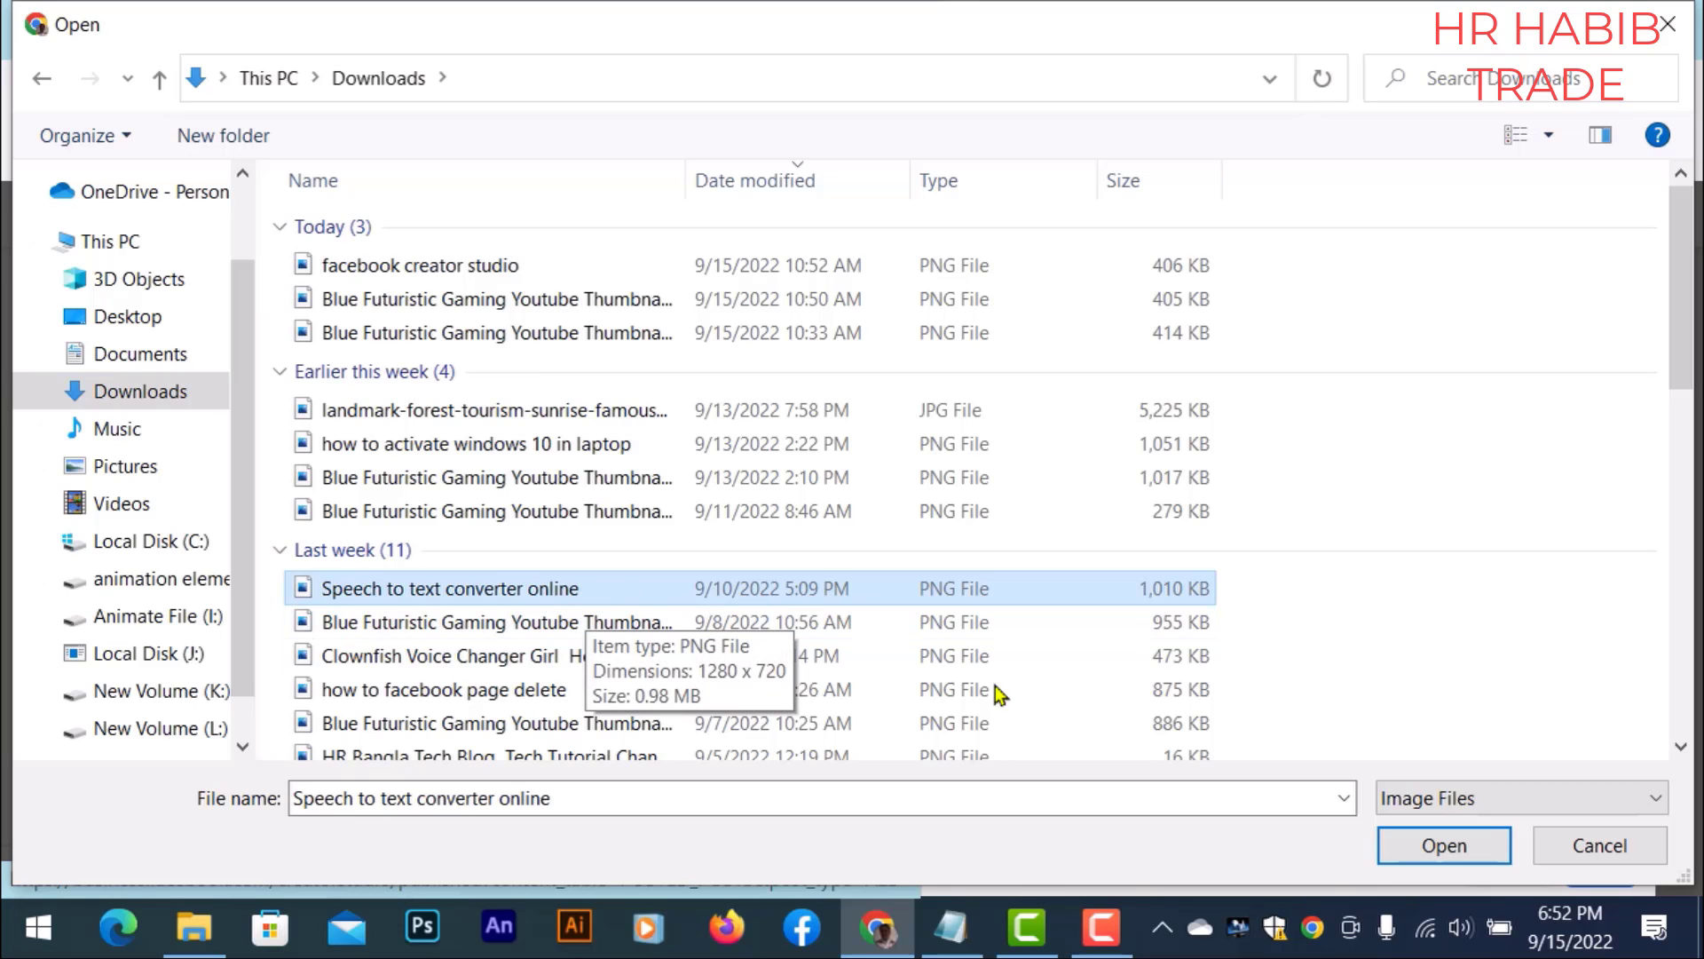
pyautogui.click(1438, 846)
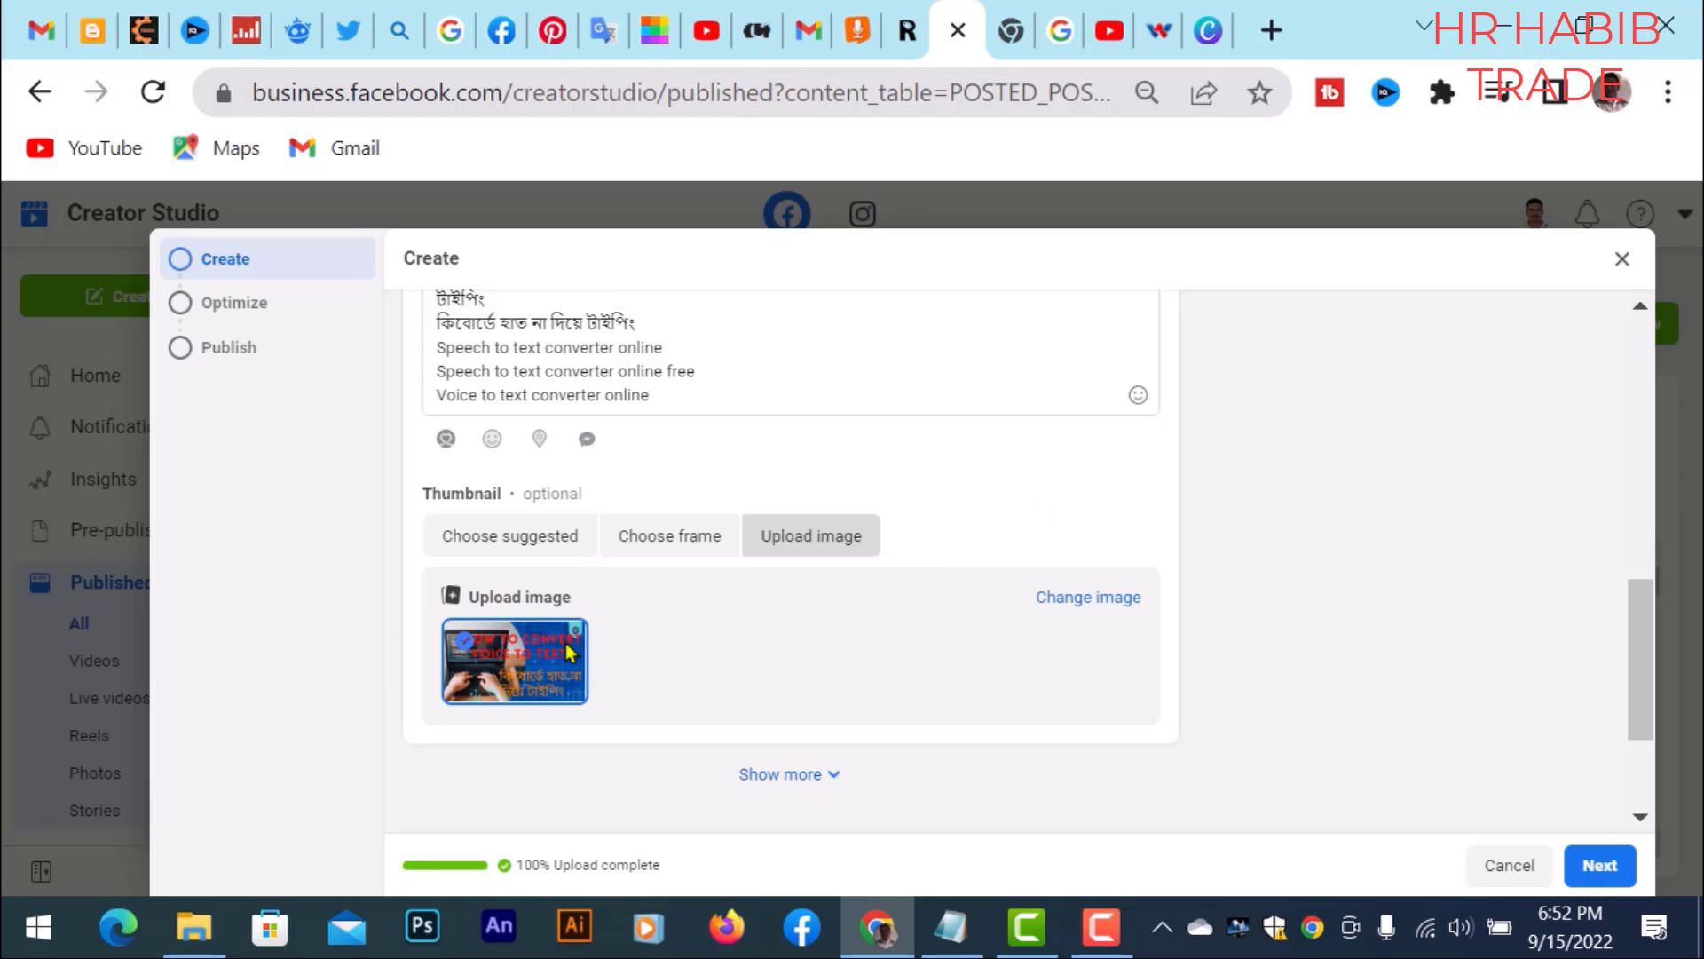
# Step: Review the post's media, title, description and thumbnail, and show the additional tags and collaborator option
pyautogui.scroll(-2, 1016, 532)
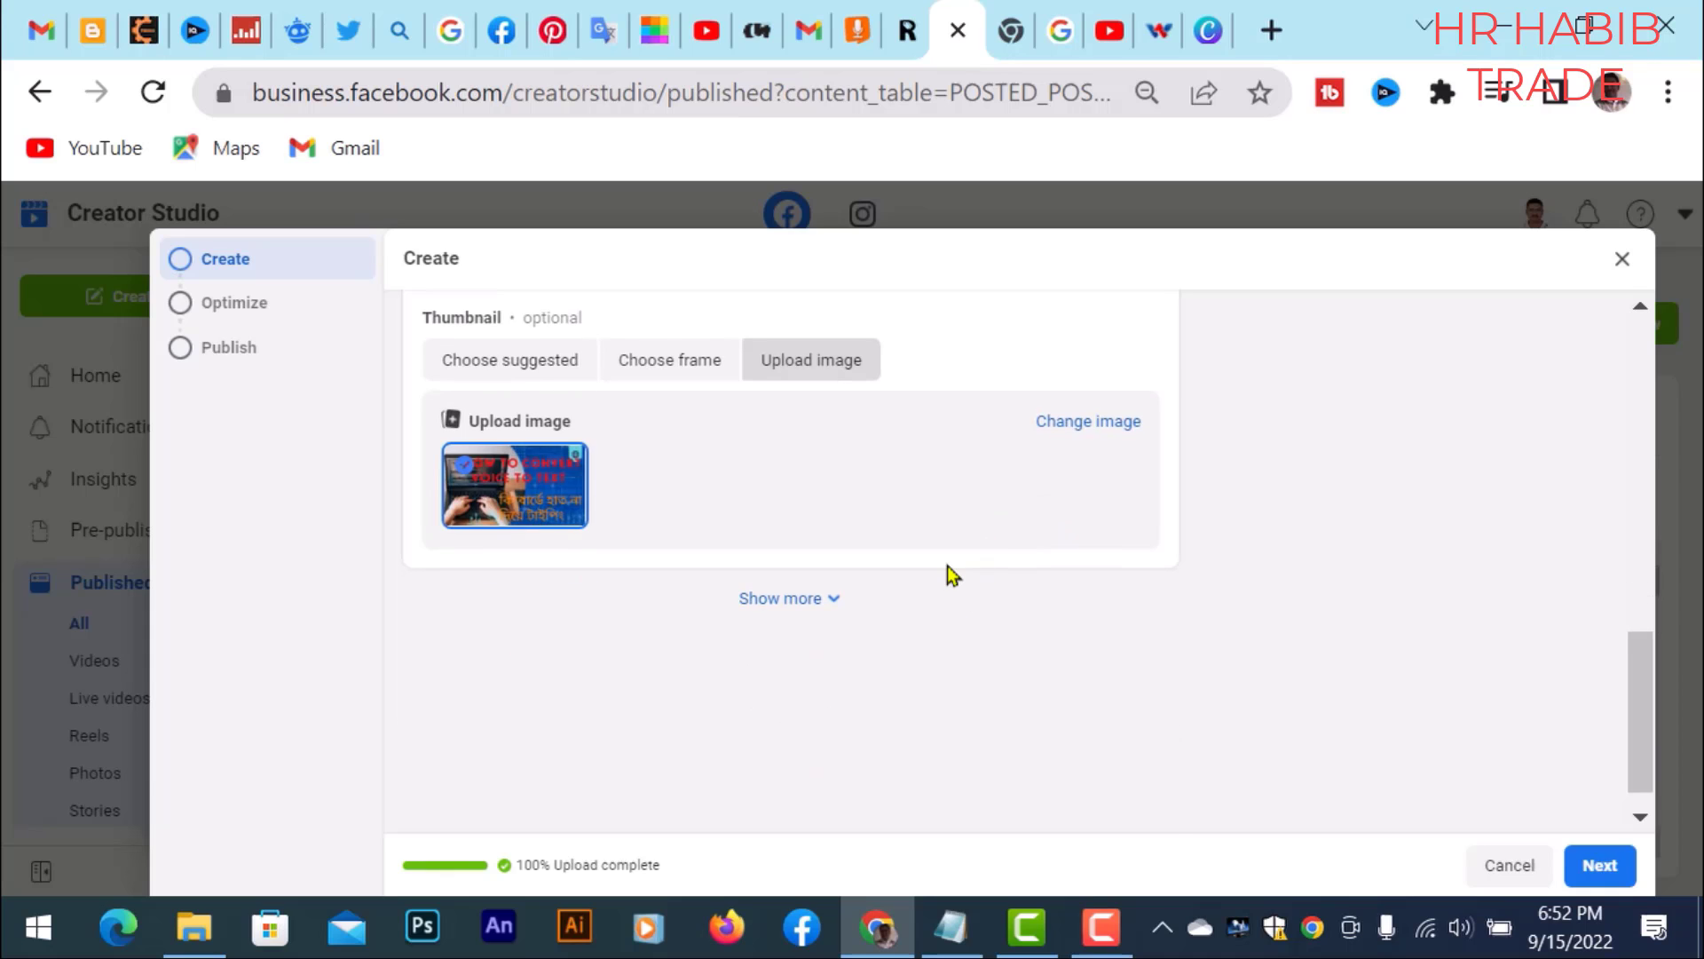
pyautogui.scroll(10, 946, 568)
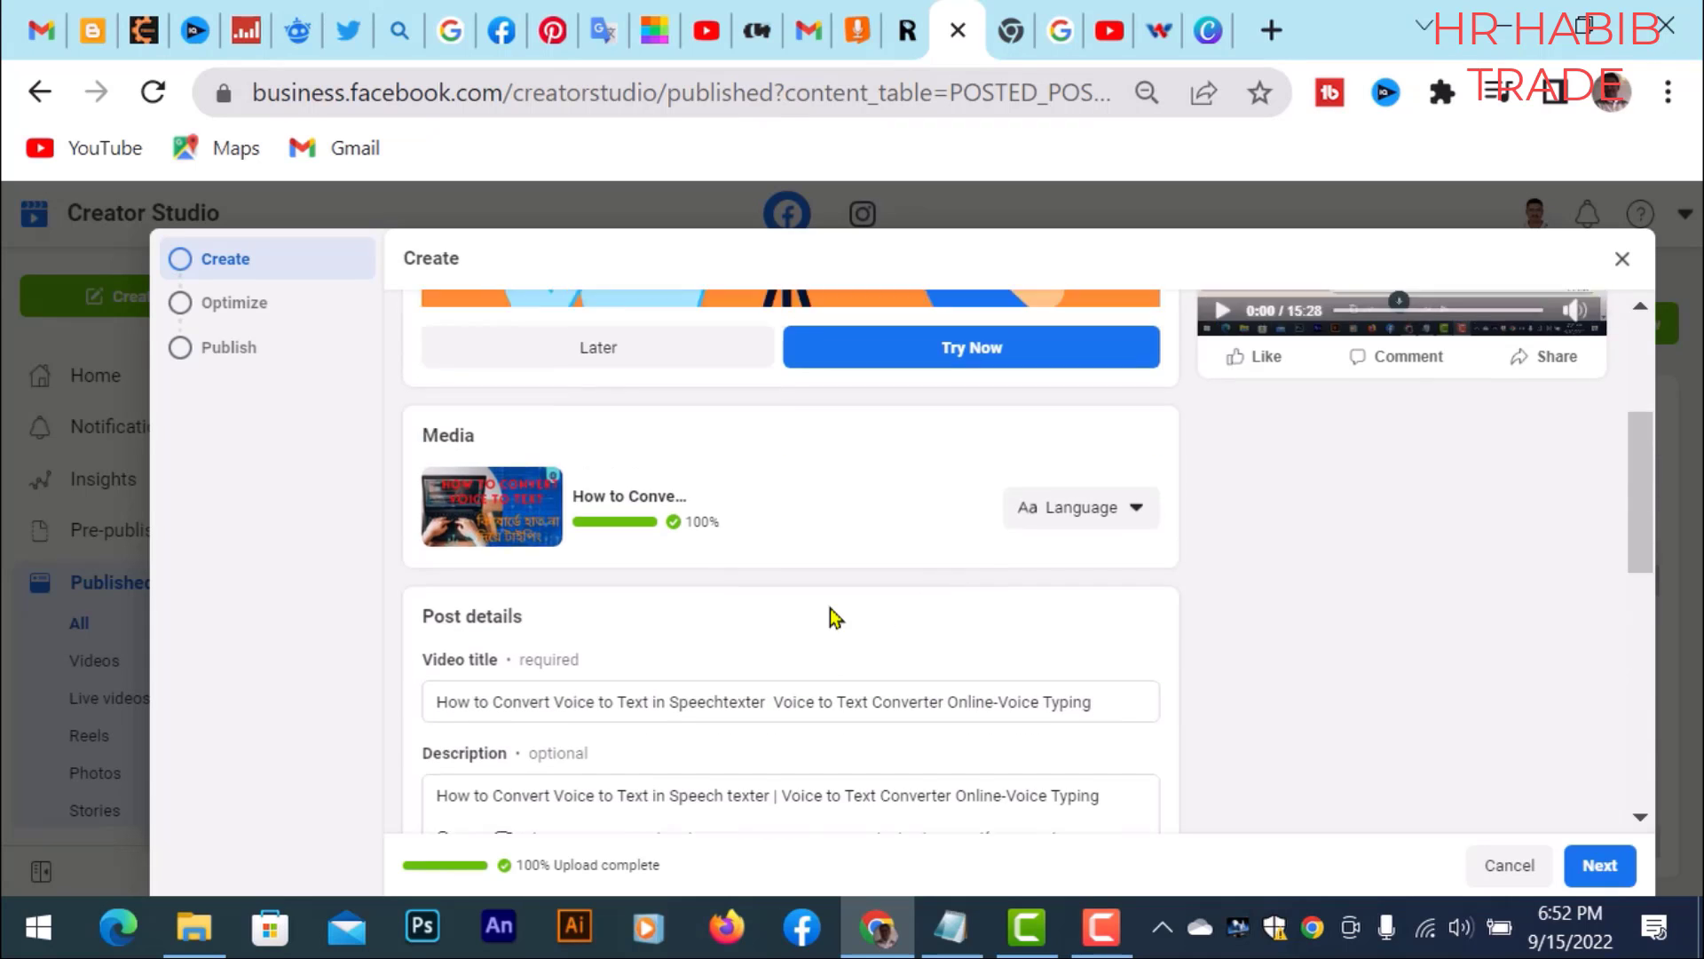
pyautogui.scroll(3, 840, 604)
pyautogui.scroll(-10, 857, 600)
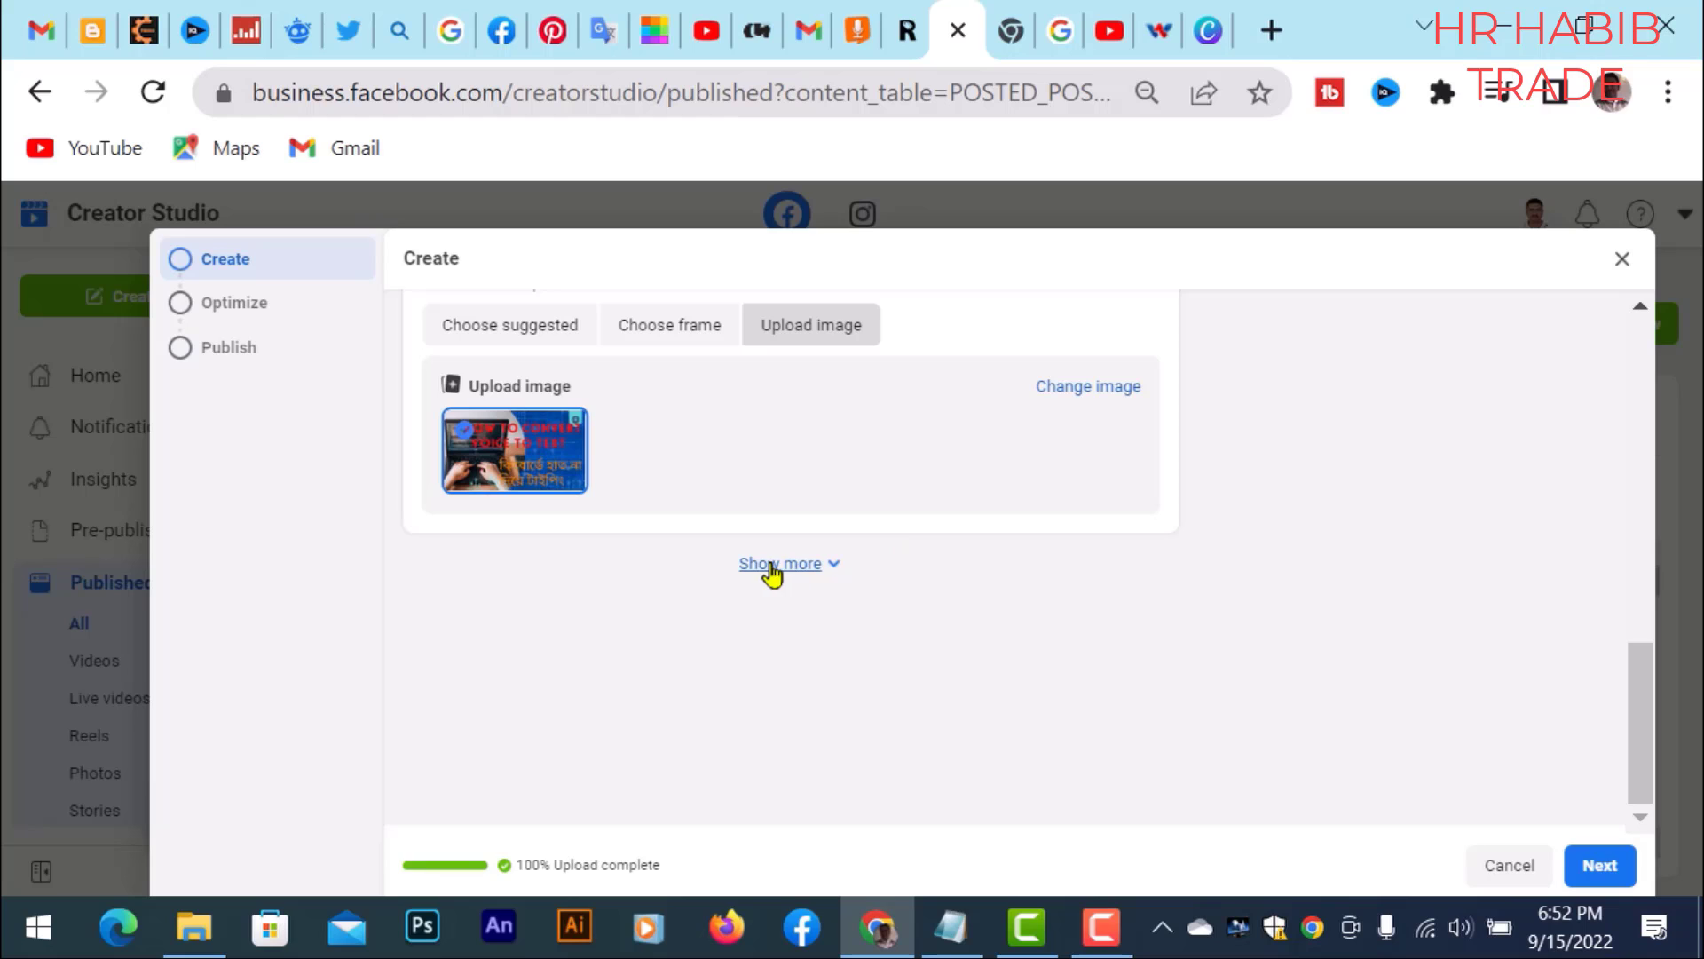
pyautogui.click(770, 566)
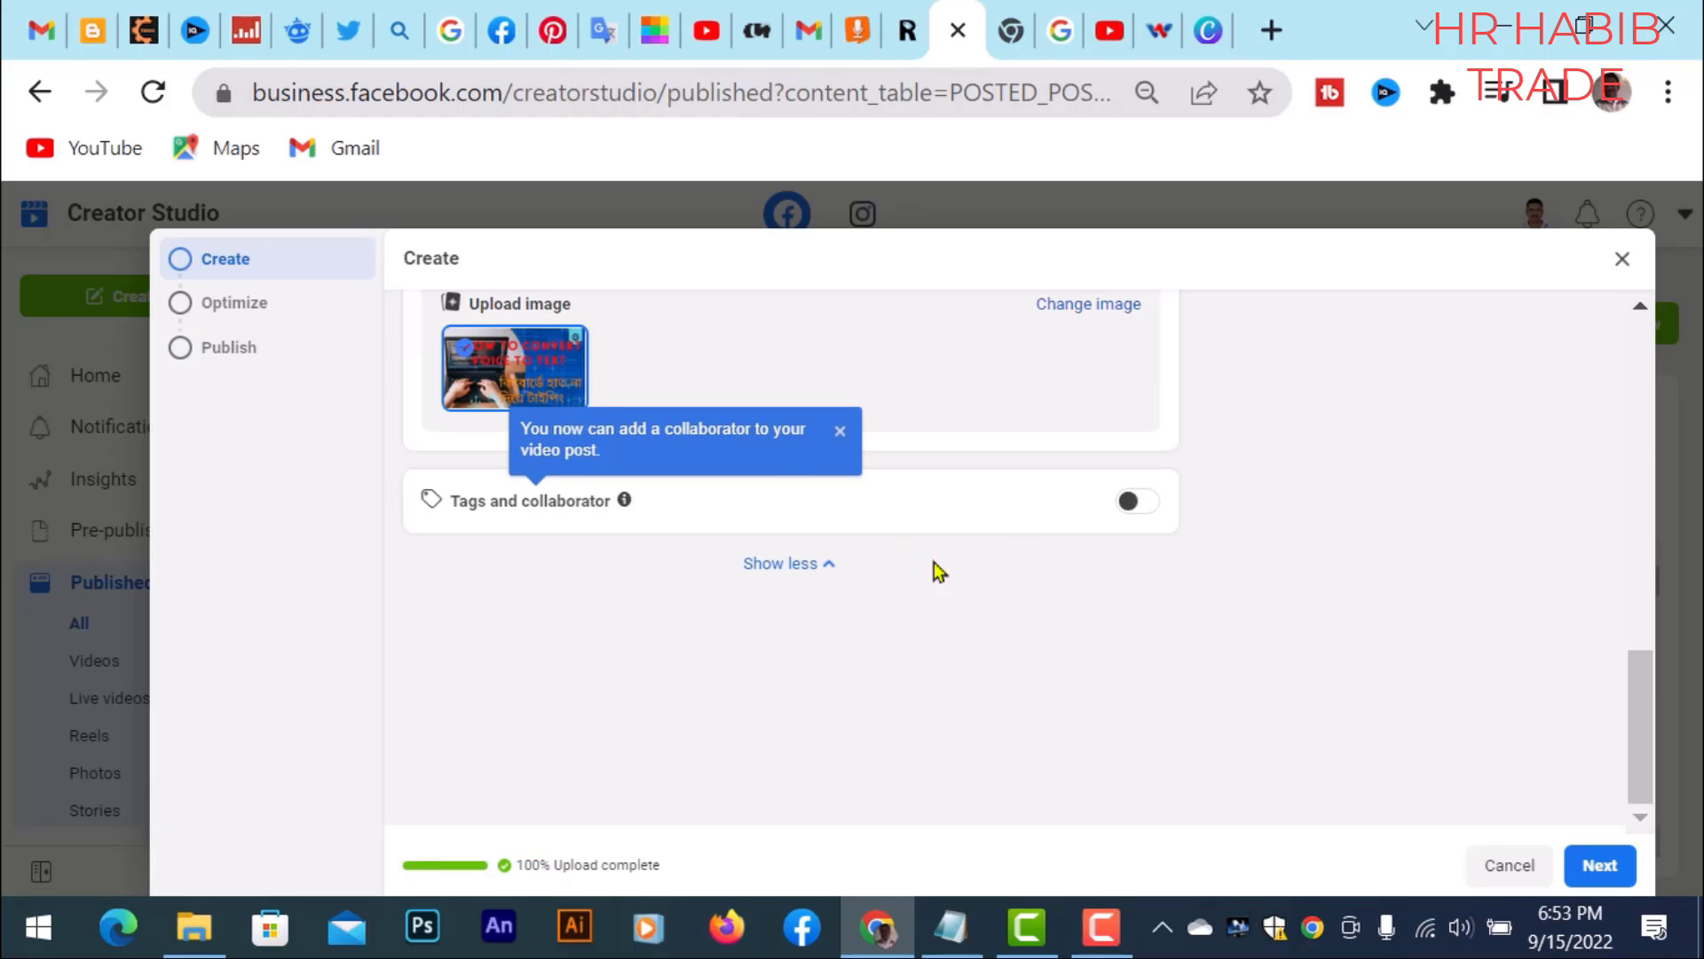
pyautogui.scroll(10, 1198, 586)
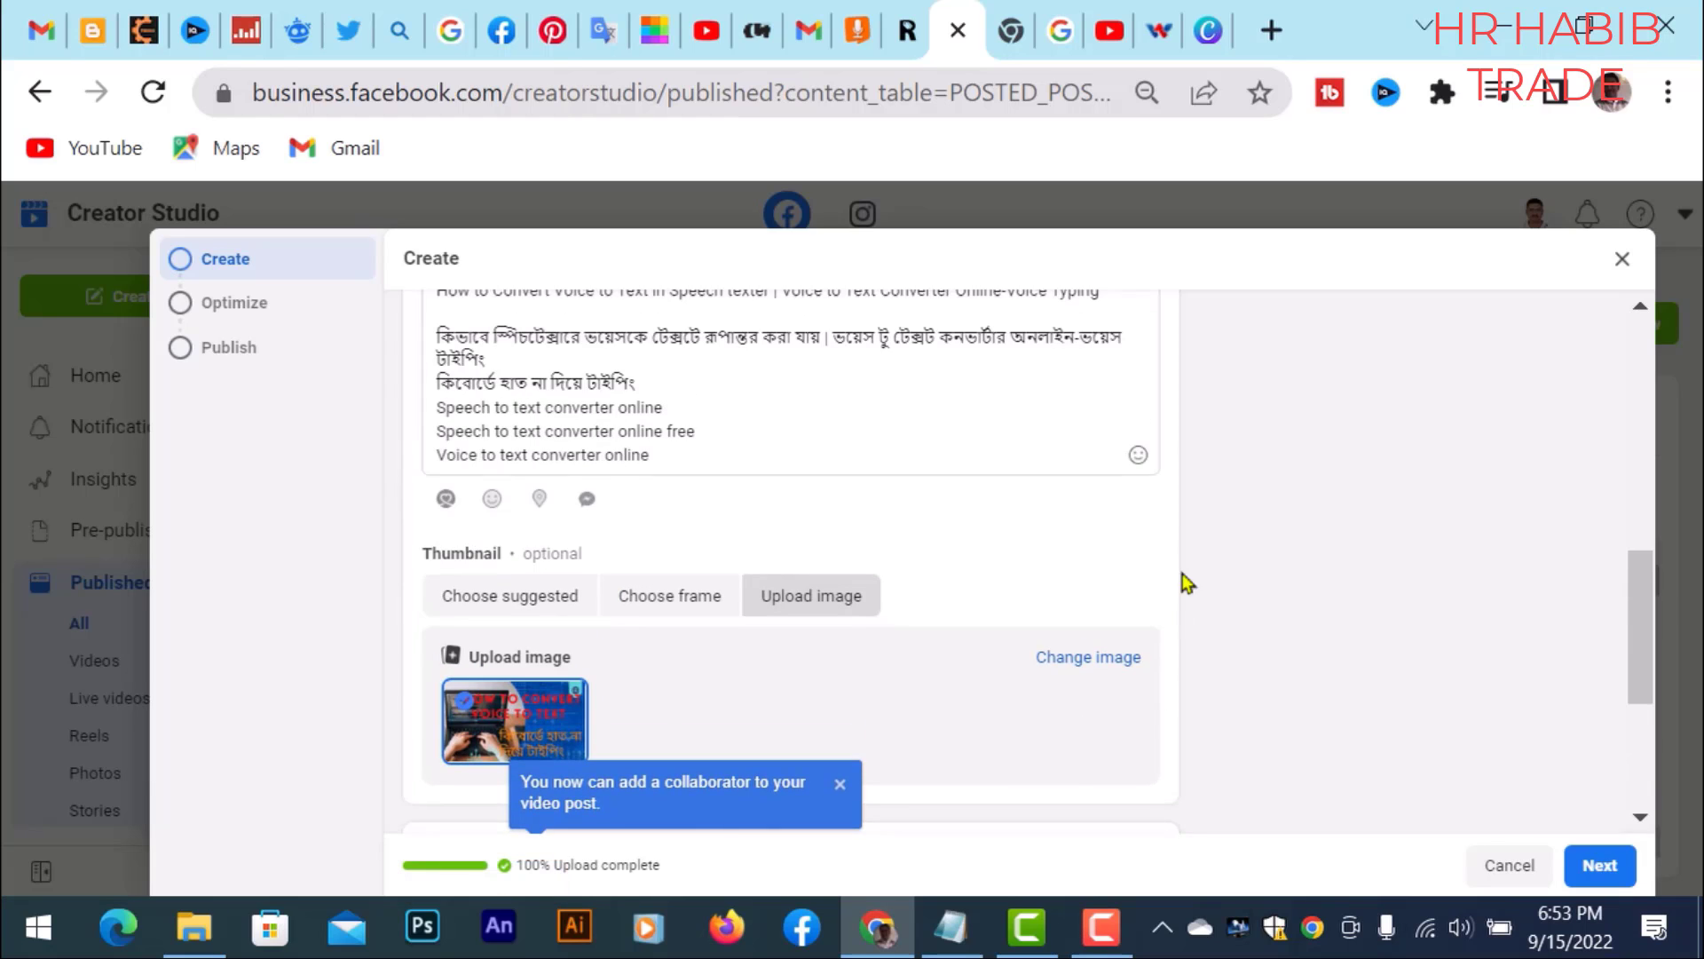
pyautogui.scroll(3, 1205, 573)
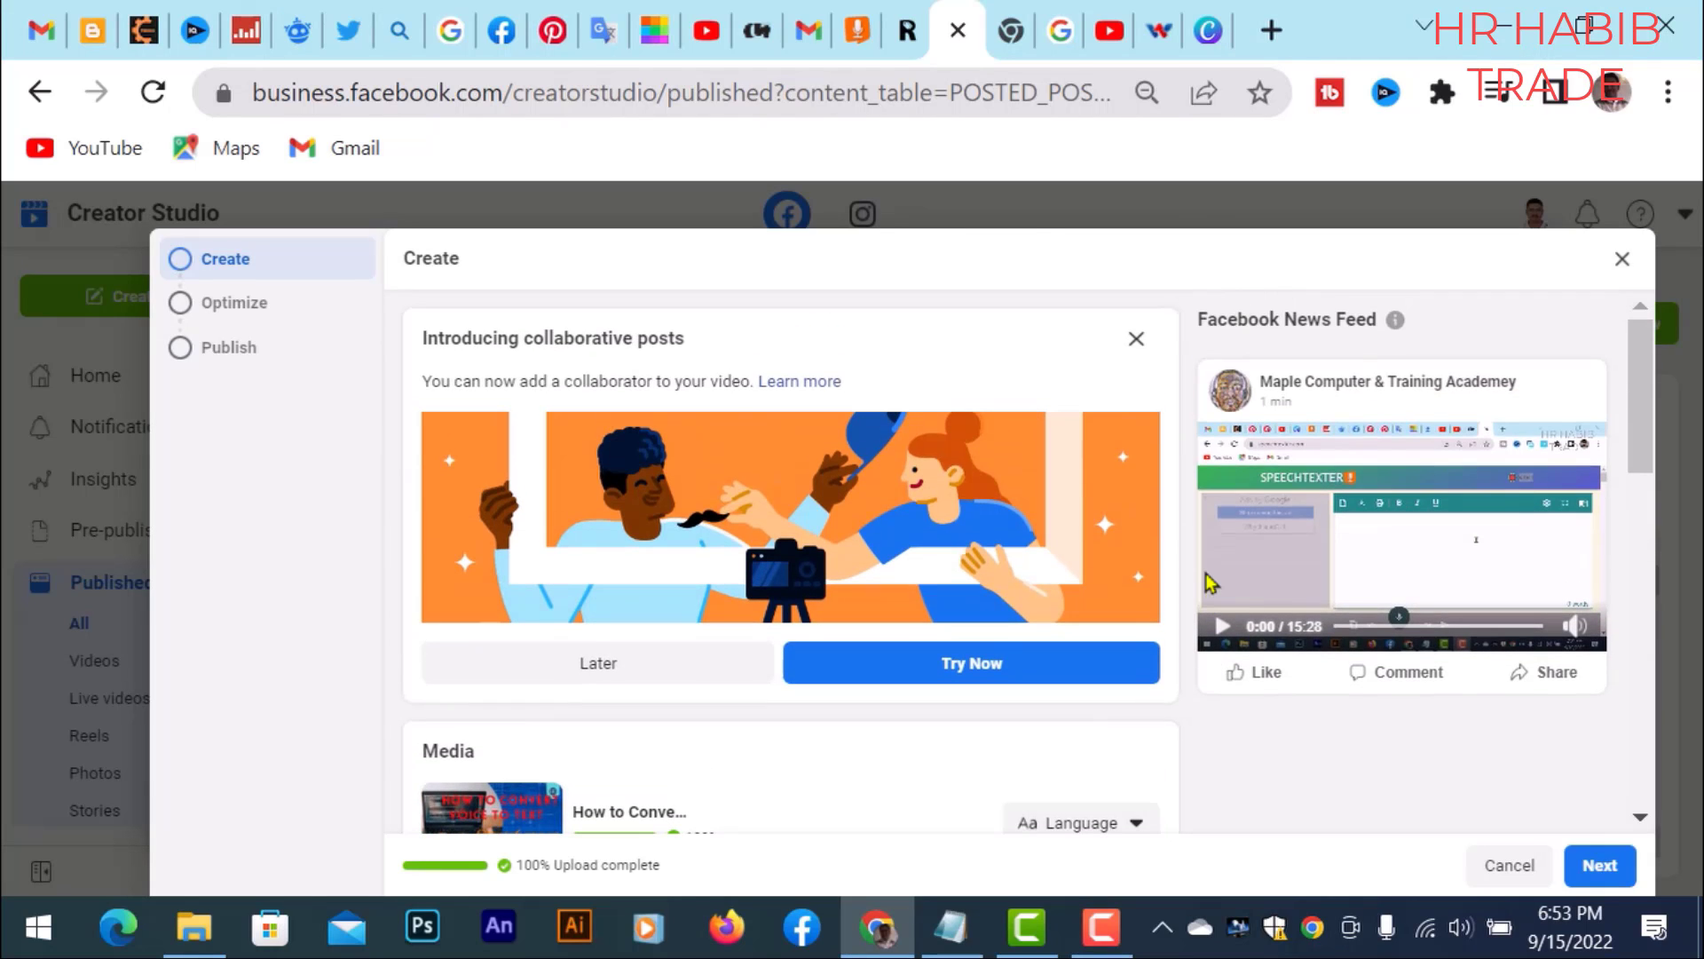
# Step: Dismiss the collaborative posts introduction and turn on the Tags and collaborator option for the video post
pyautogui.click(1137, 346)
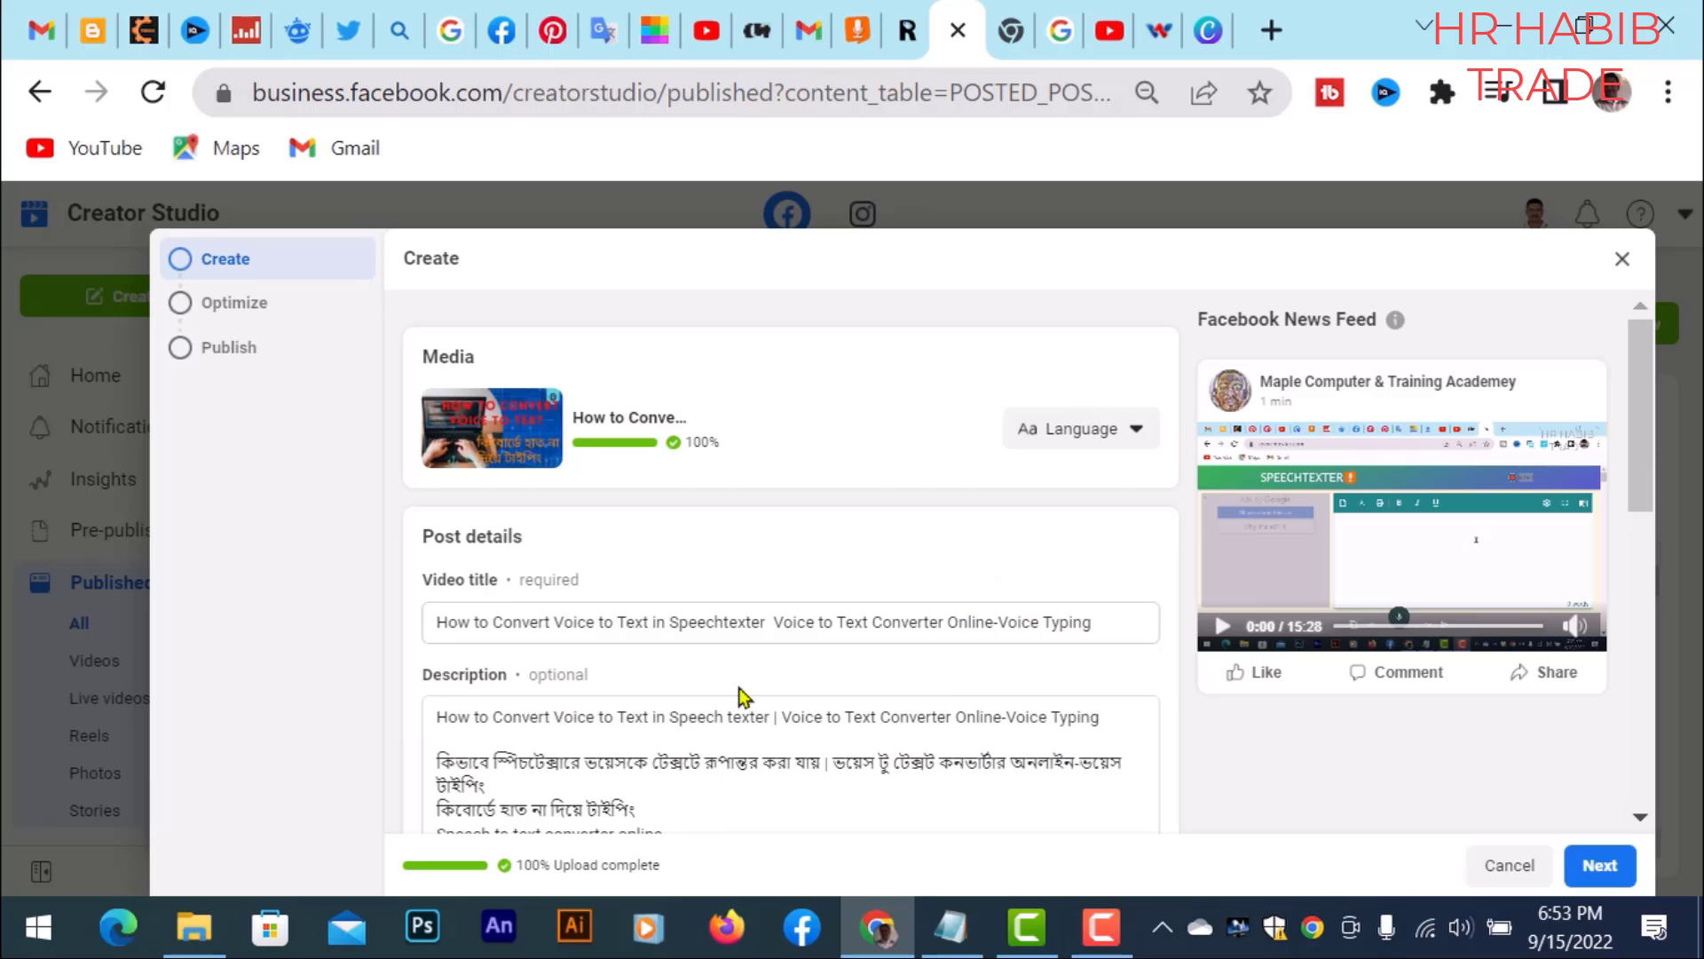
pyautogui.scroll(-8, 786, 621)
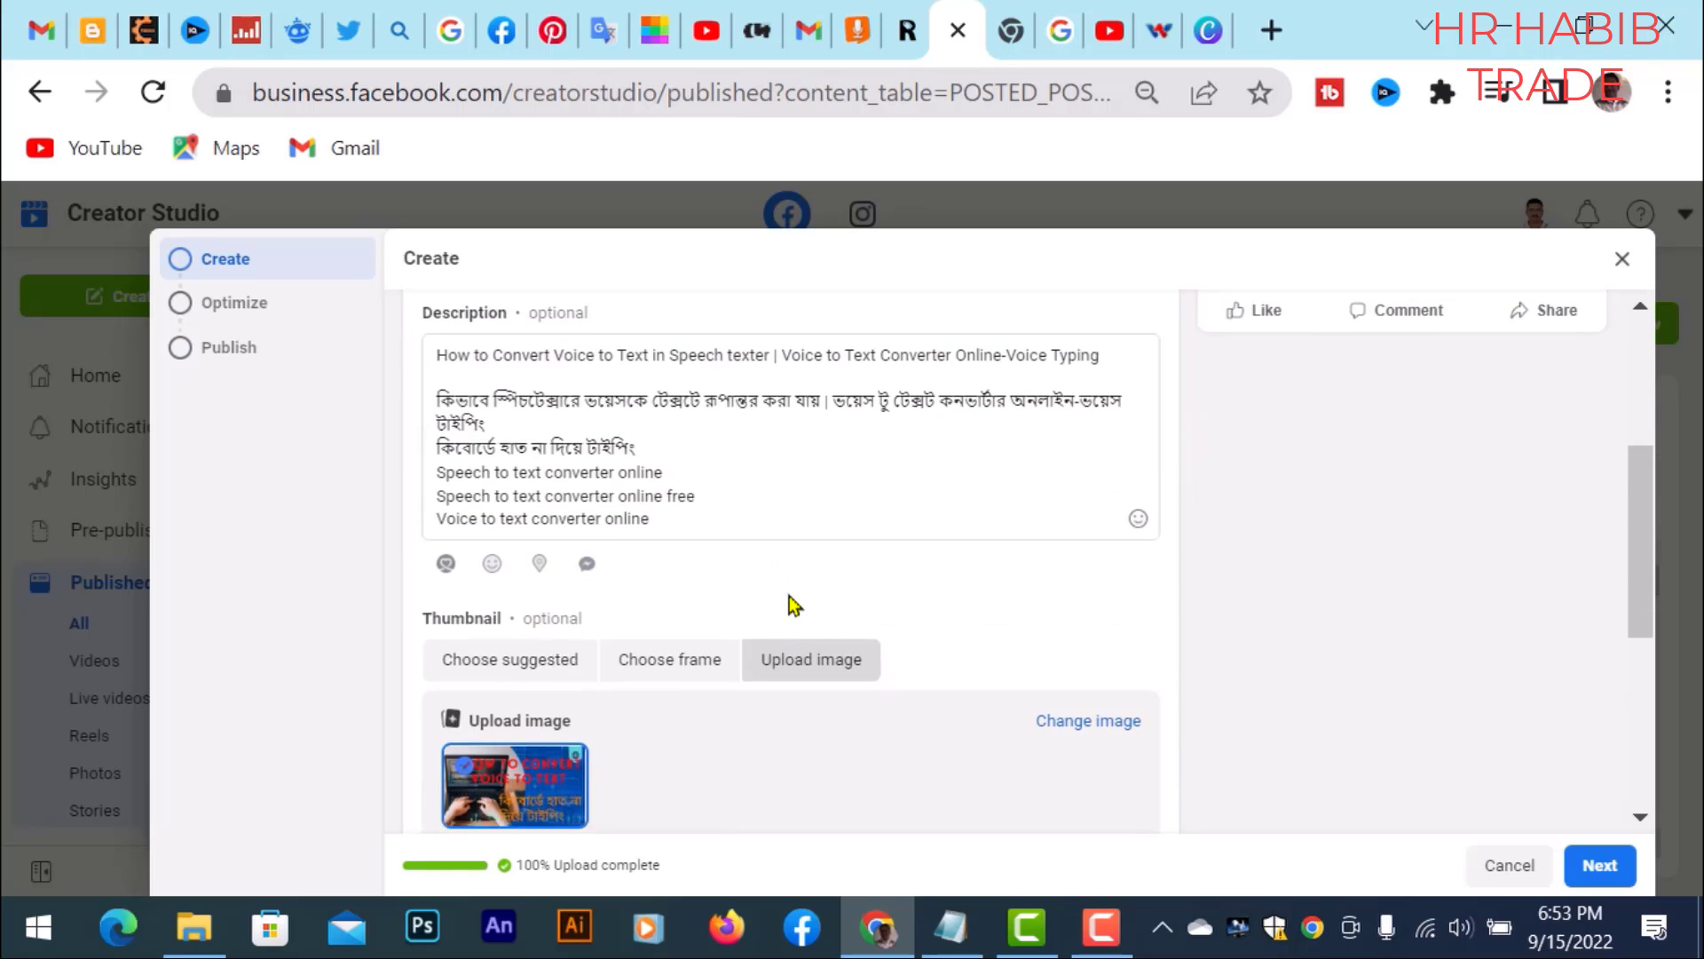
pyautogui.scroll(-2, 832, 563)
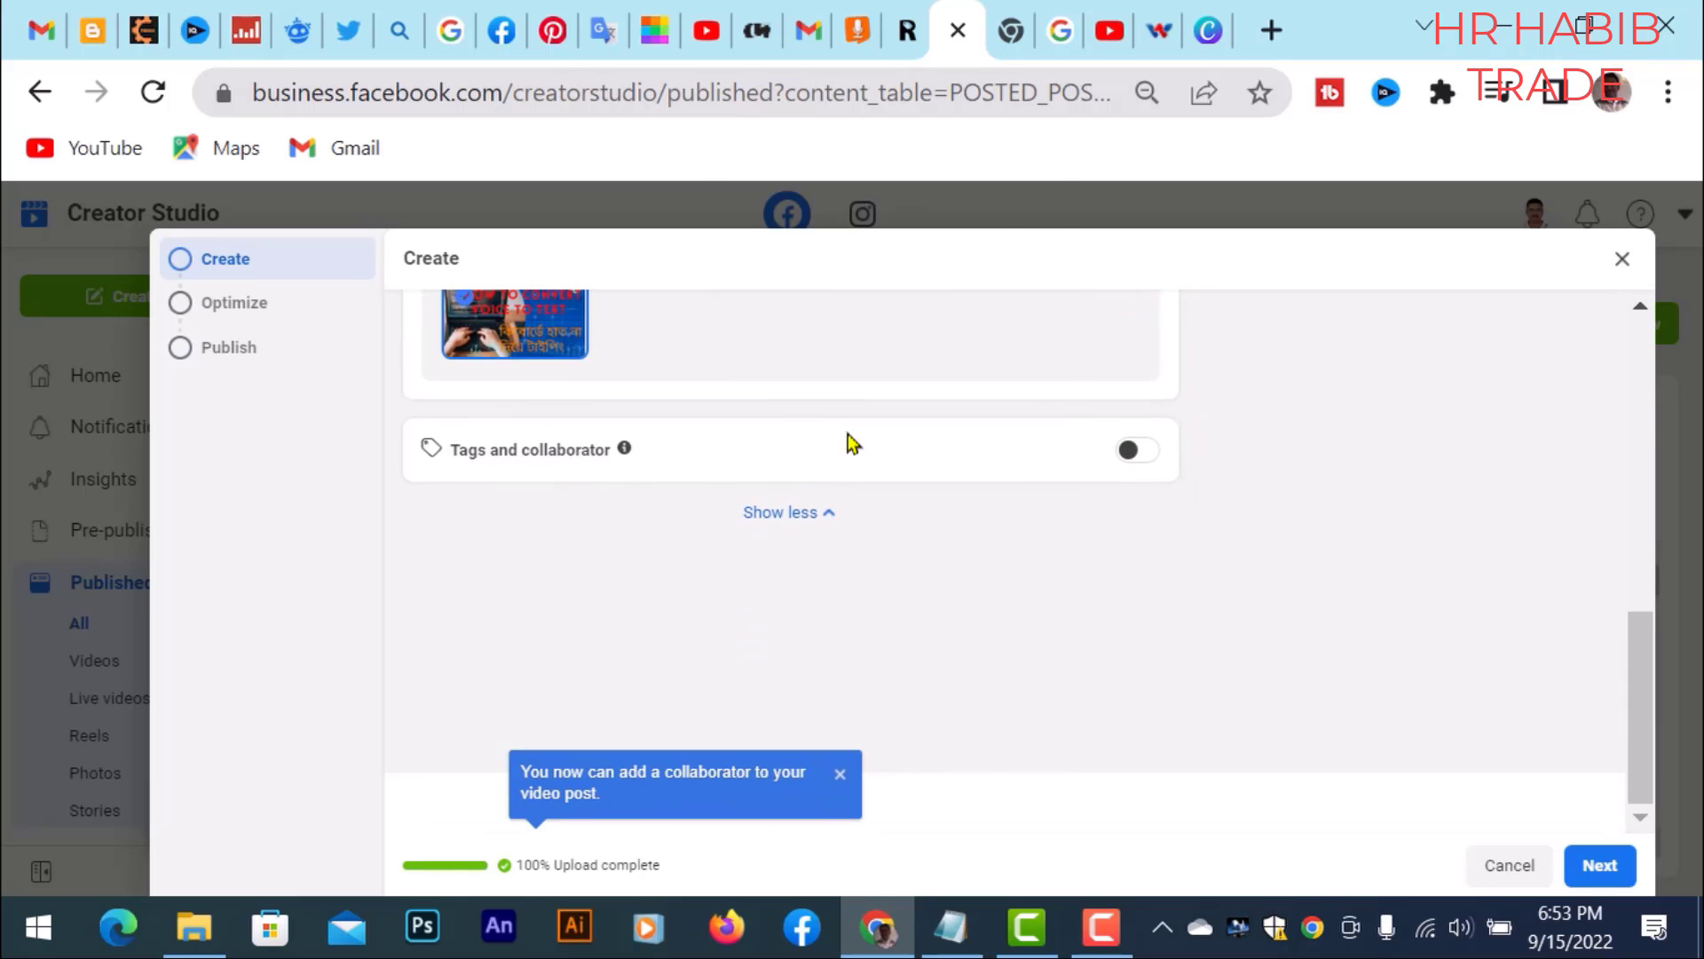
pyautogui.moveTo(1141, 452)
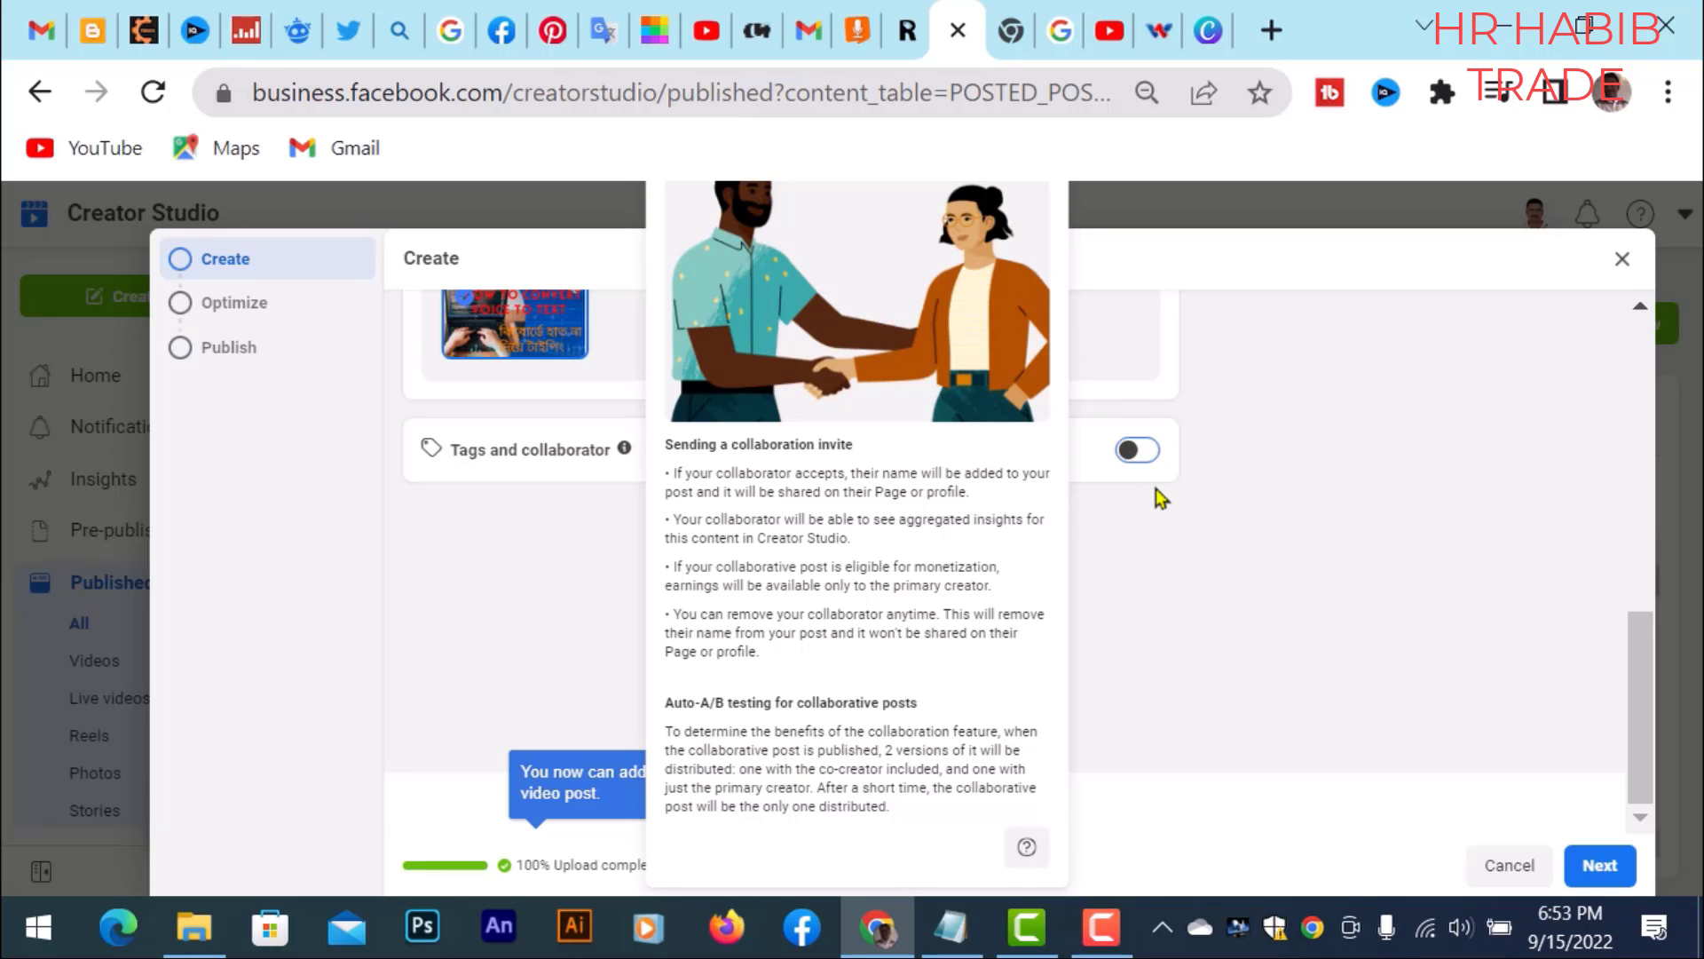
pyautogui.click(1137, 450)
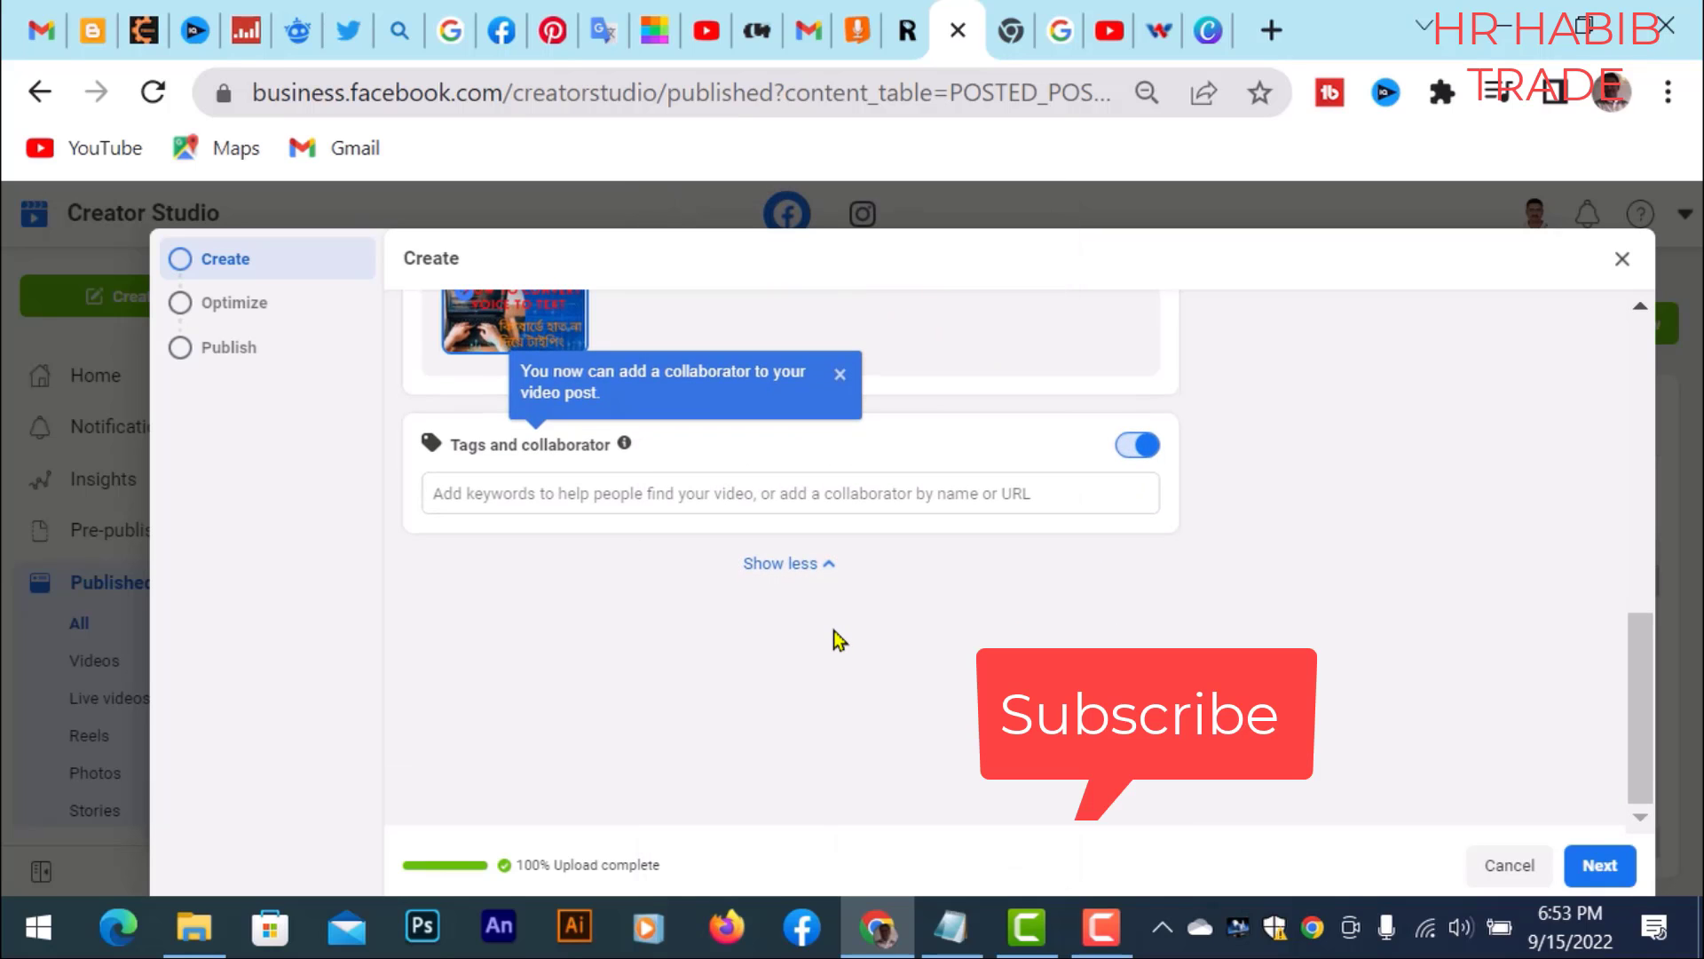
pyautogui.scroll(10, 838, 622)
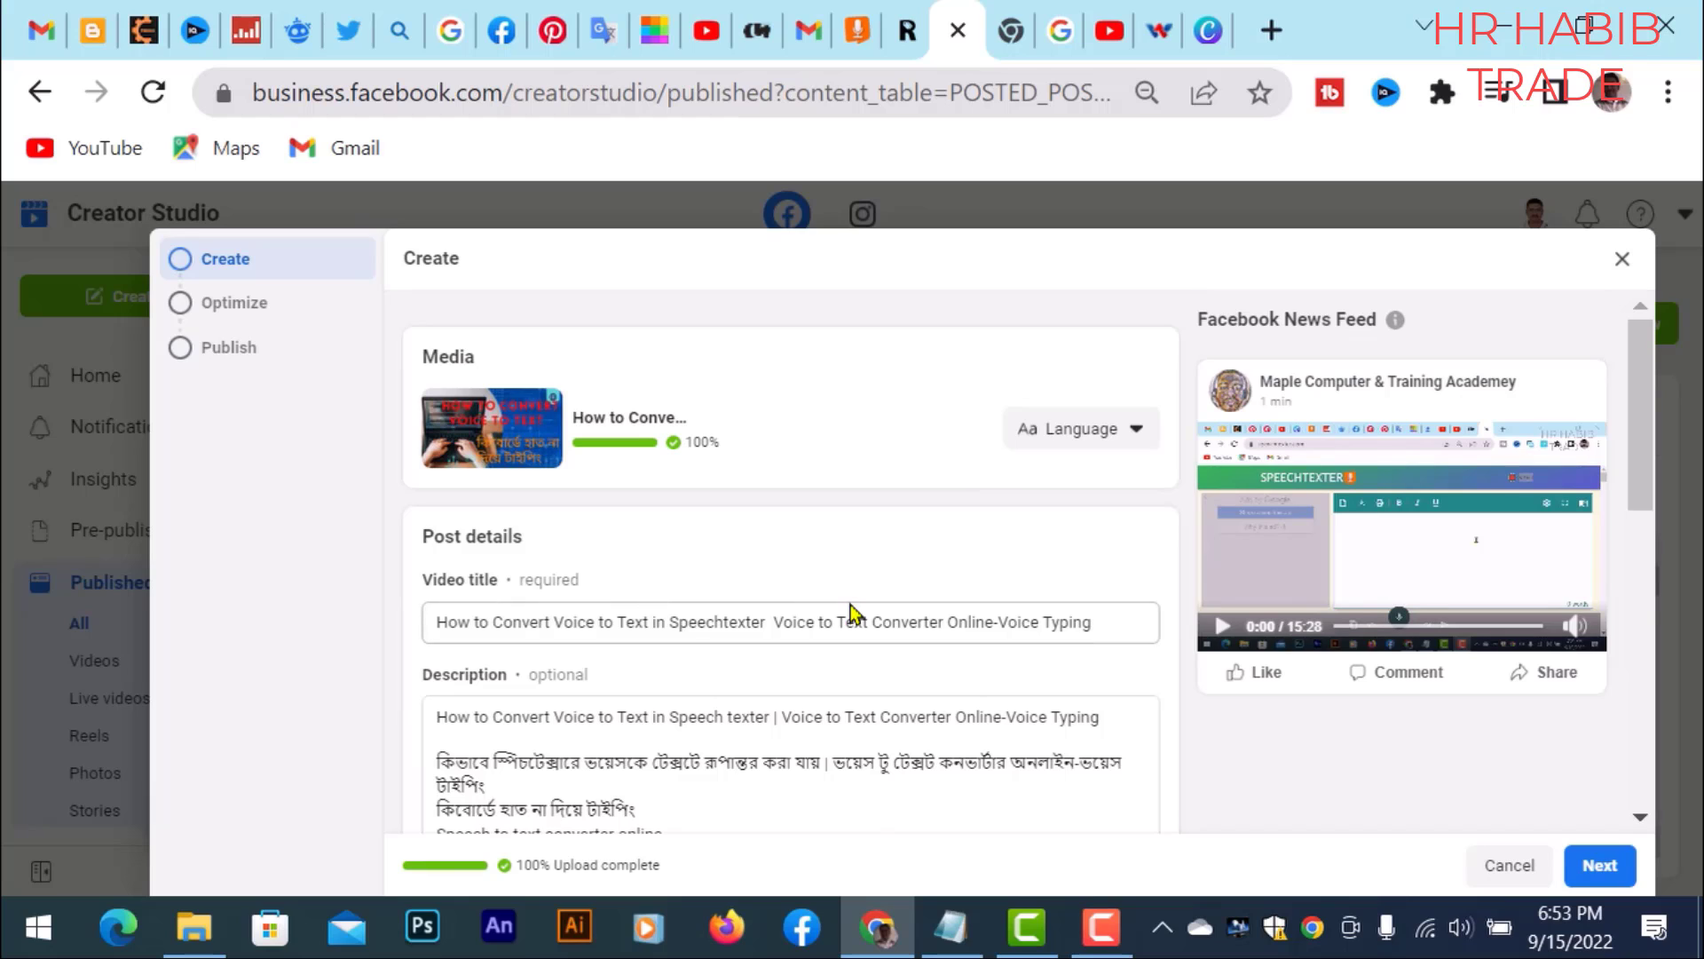
pyautogui.scroll(-10, 852, 533)
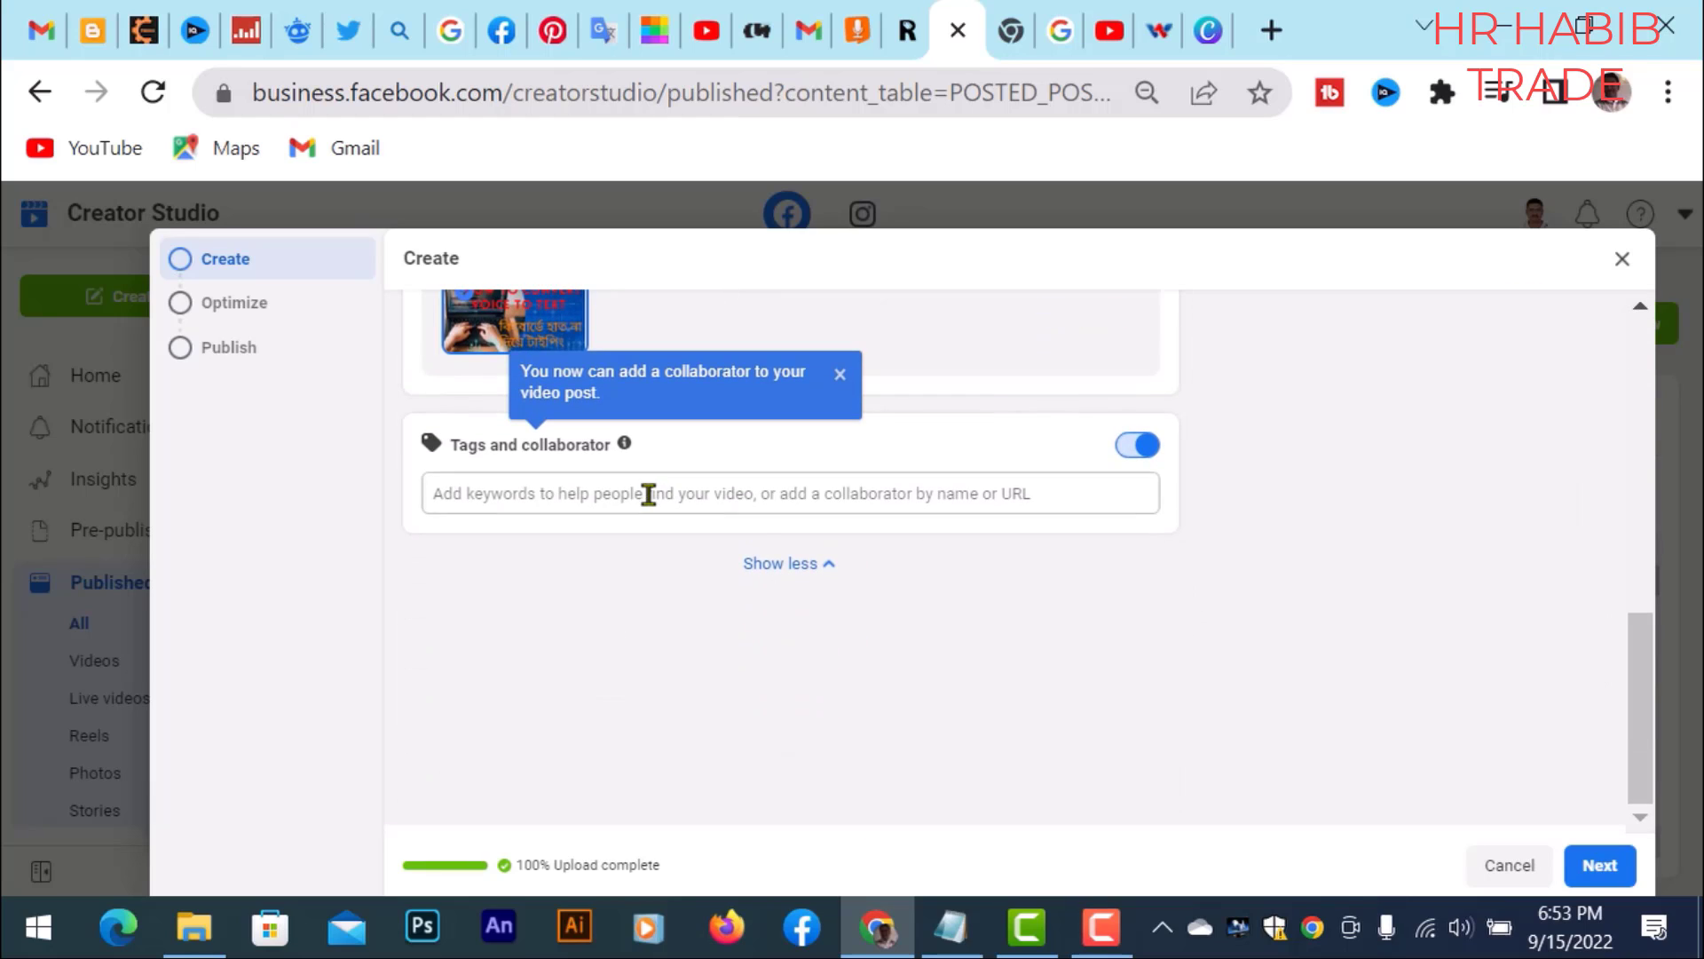
# Step: Copy the "Speech to text converter online" keyword from the Notepad list and add it to the post as the tag "#Speech to text converter online"
pyautogui.click(650, 494)
pyautogui.click(965, 932)
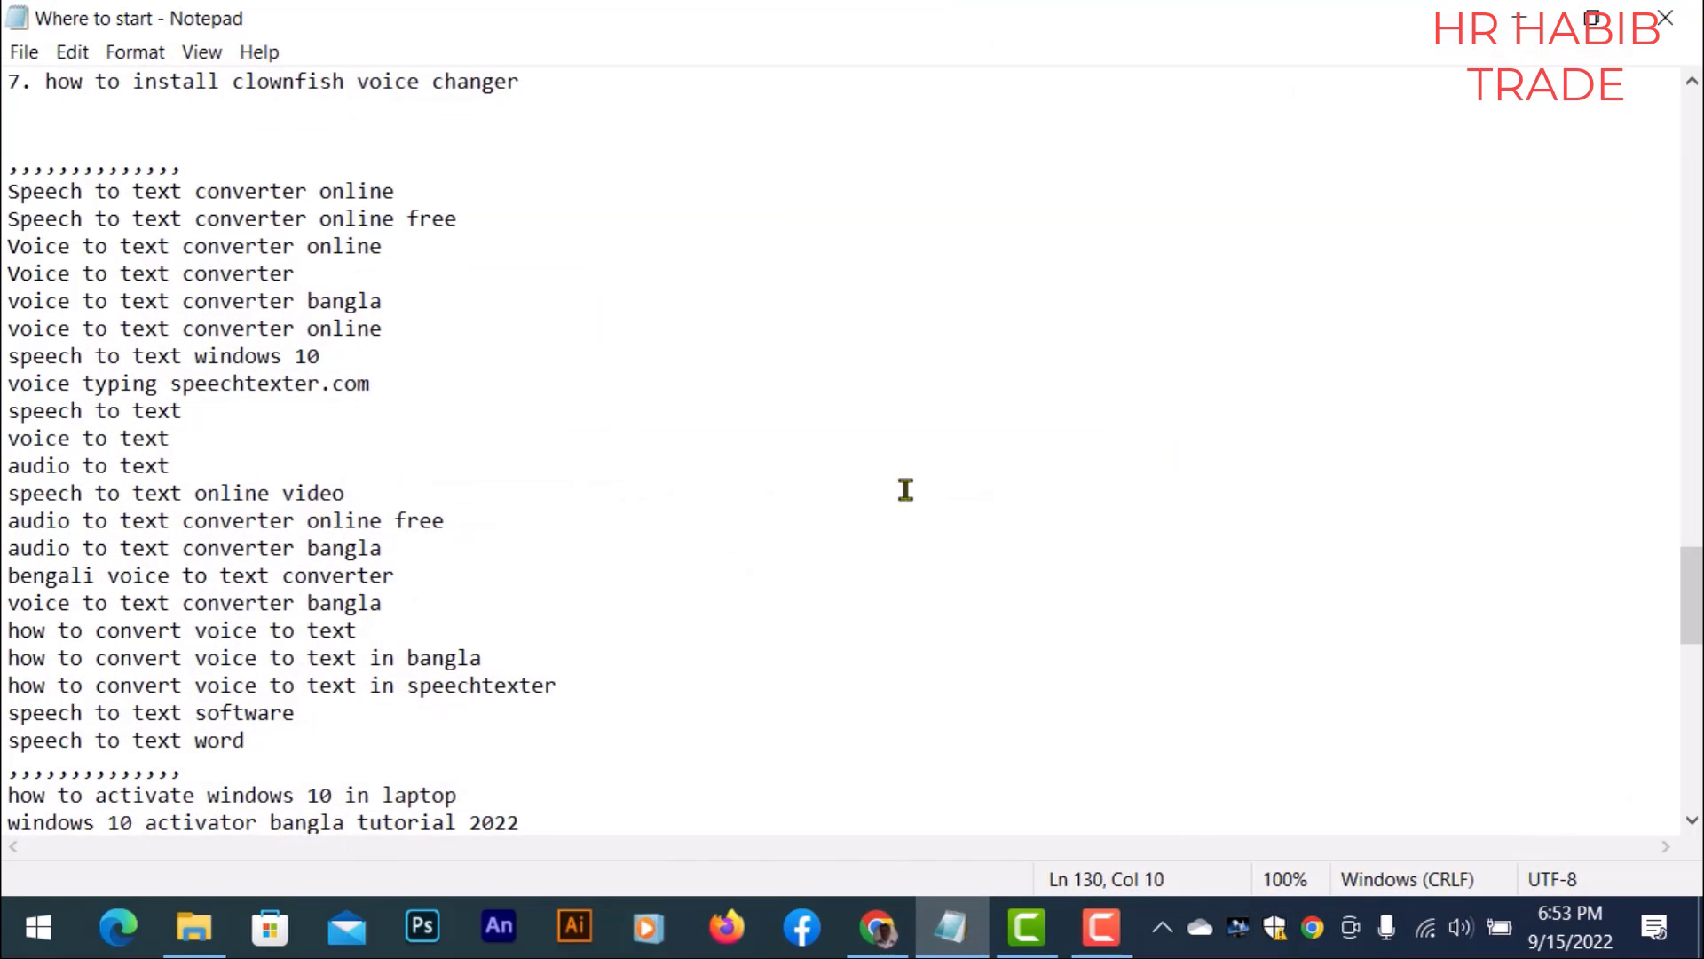
pyautogui.moveTo(4, 192); pyautogui.dragTo(514, 203)
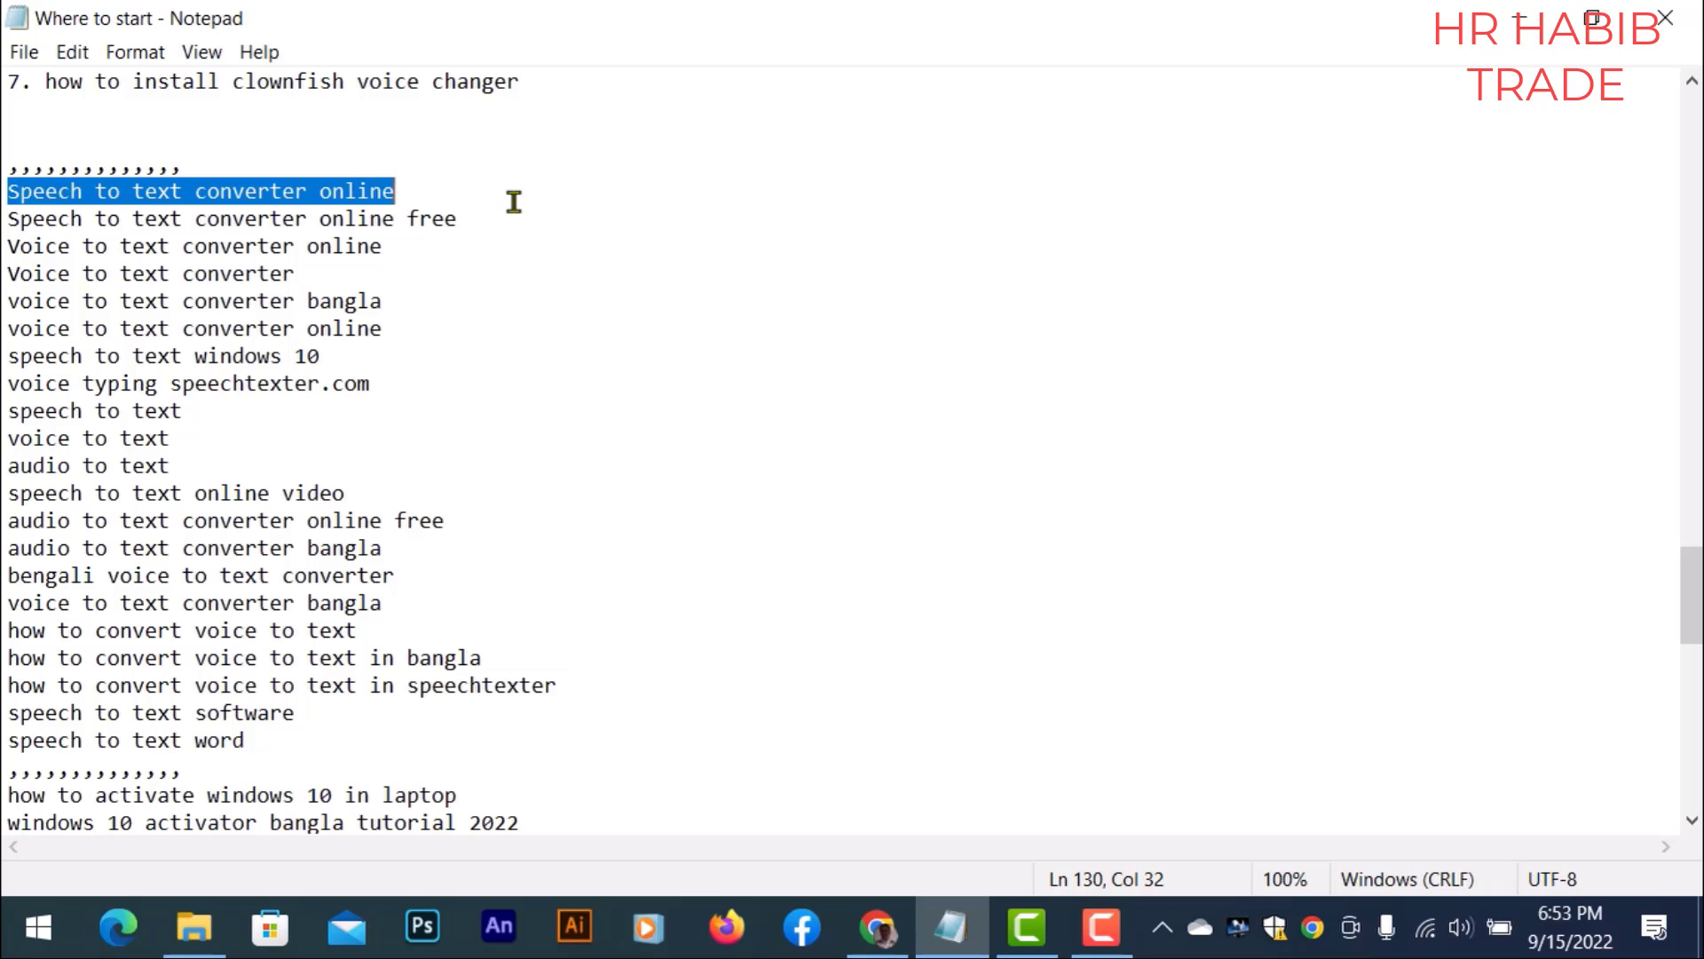
pyautogui.click(1520, 17)
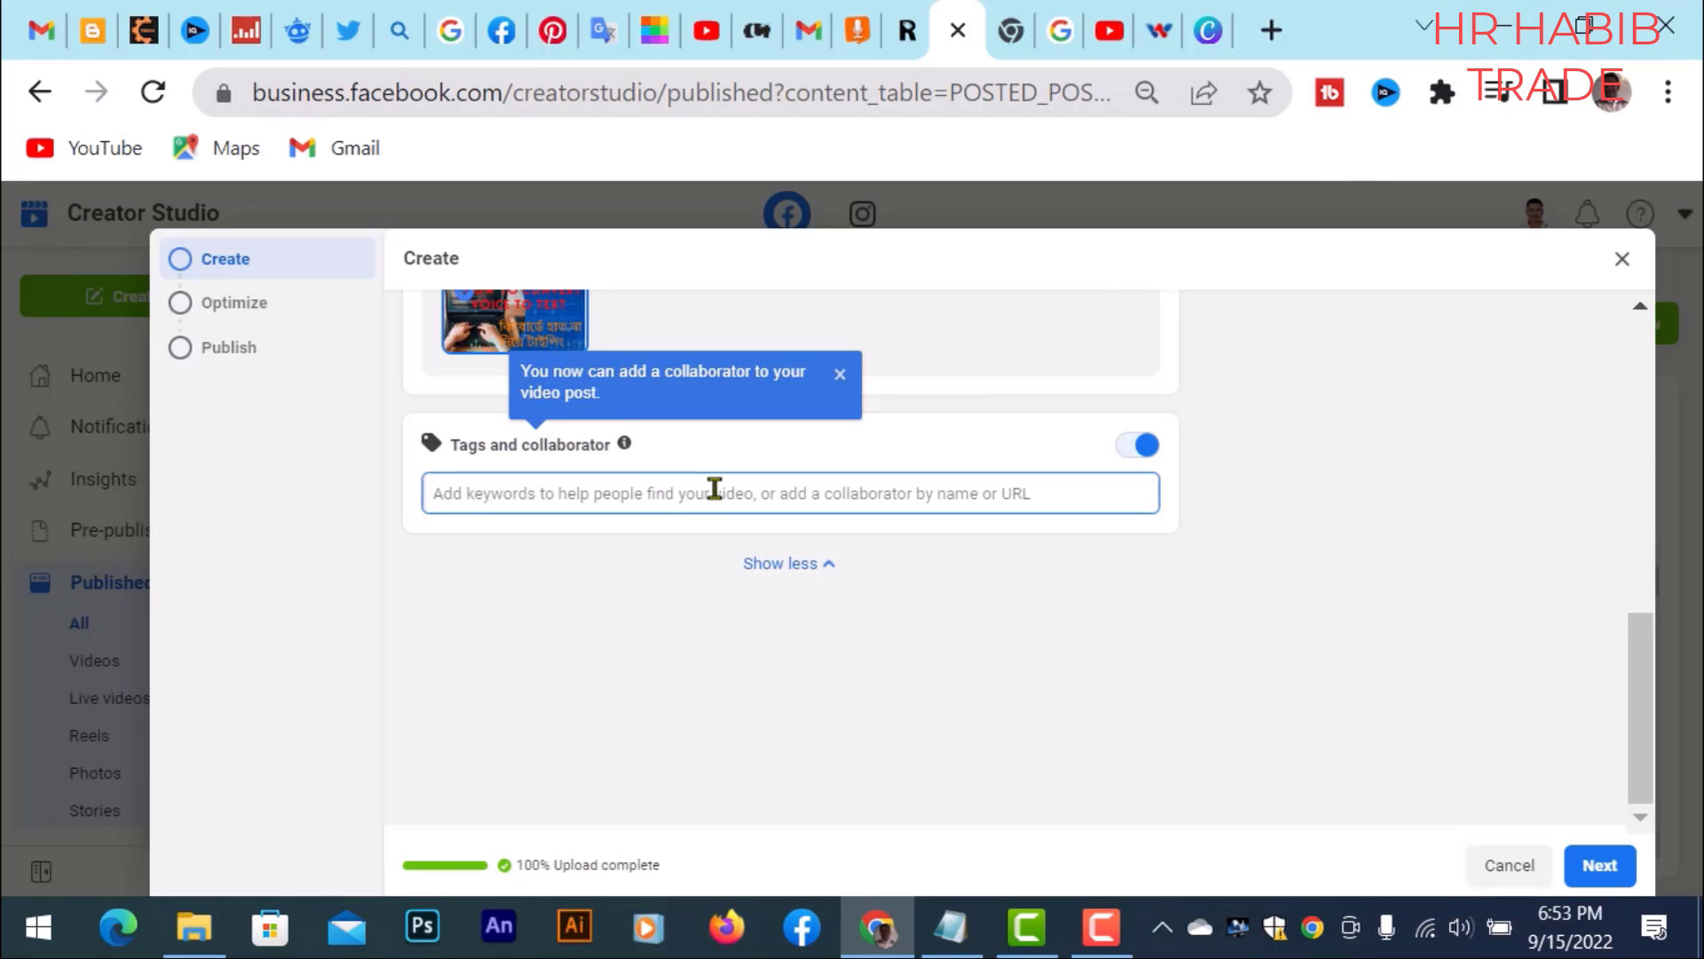
pyautogui.hotkey('ctrl', 'v')
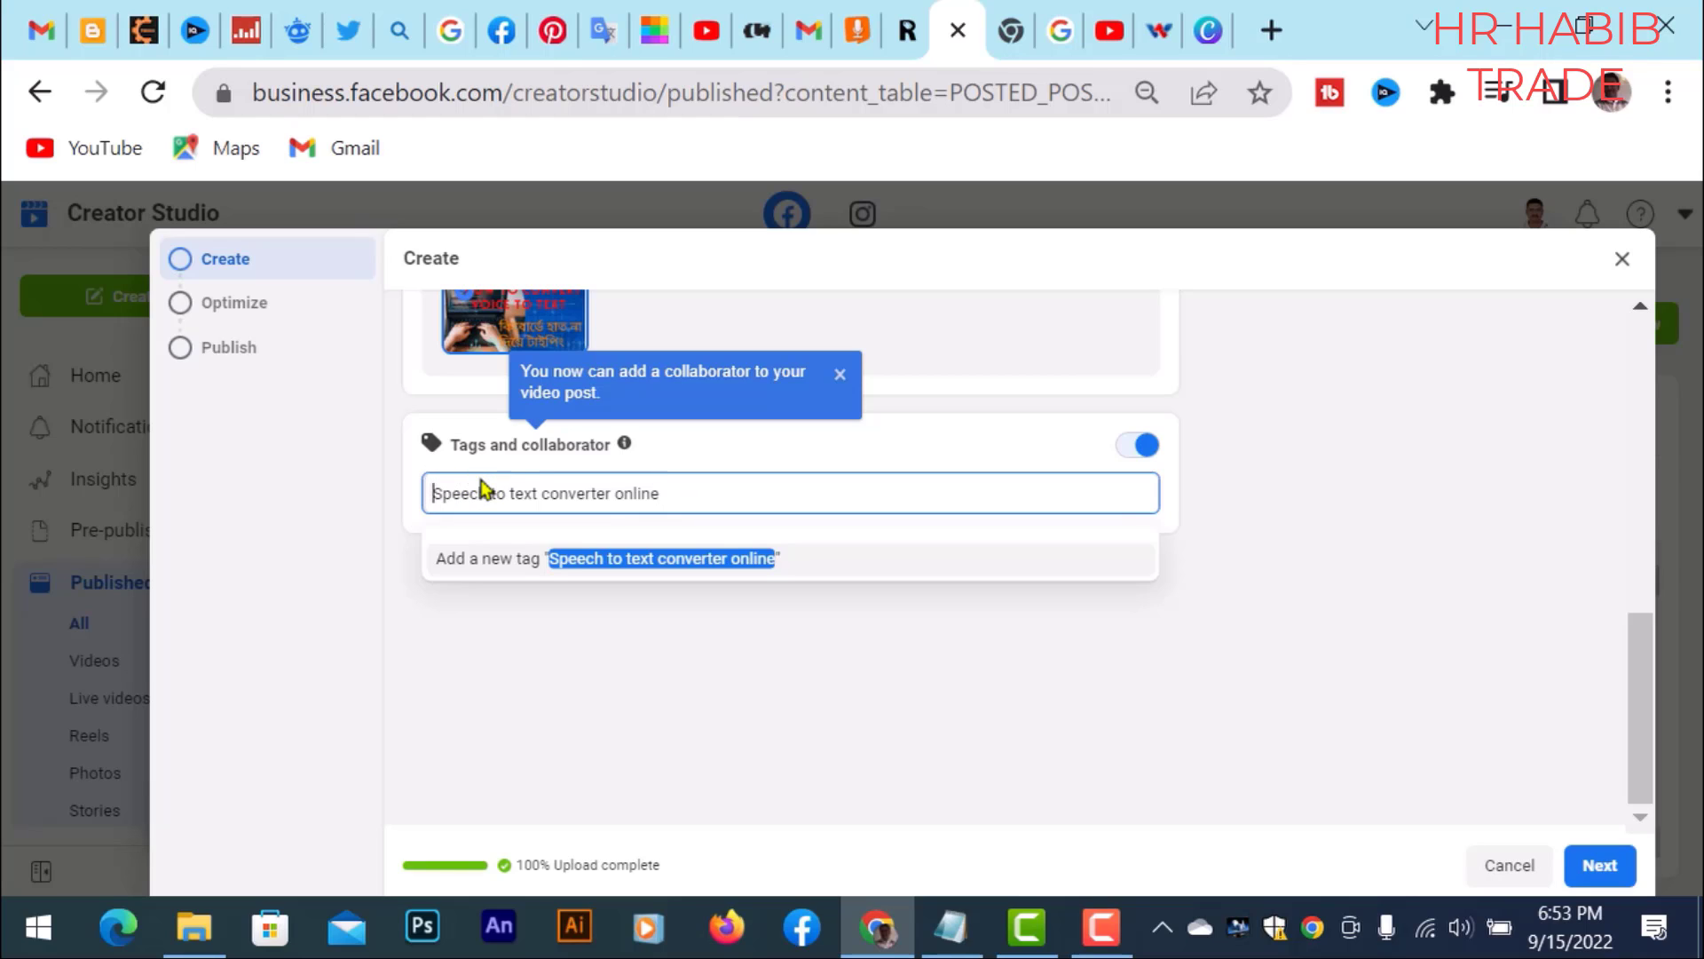
pyautogui.press('Home')
pyautogui.write('#')
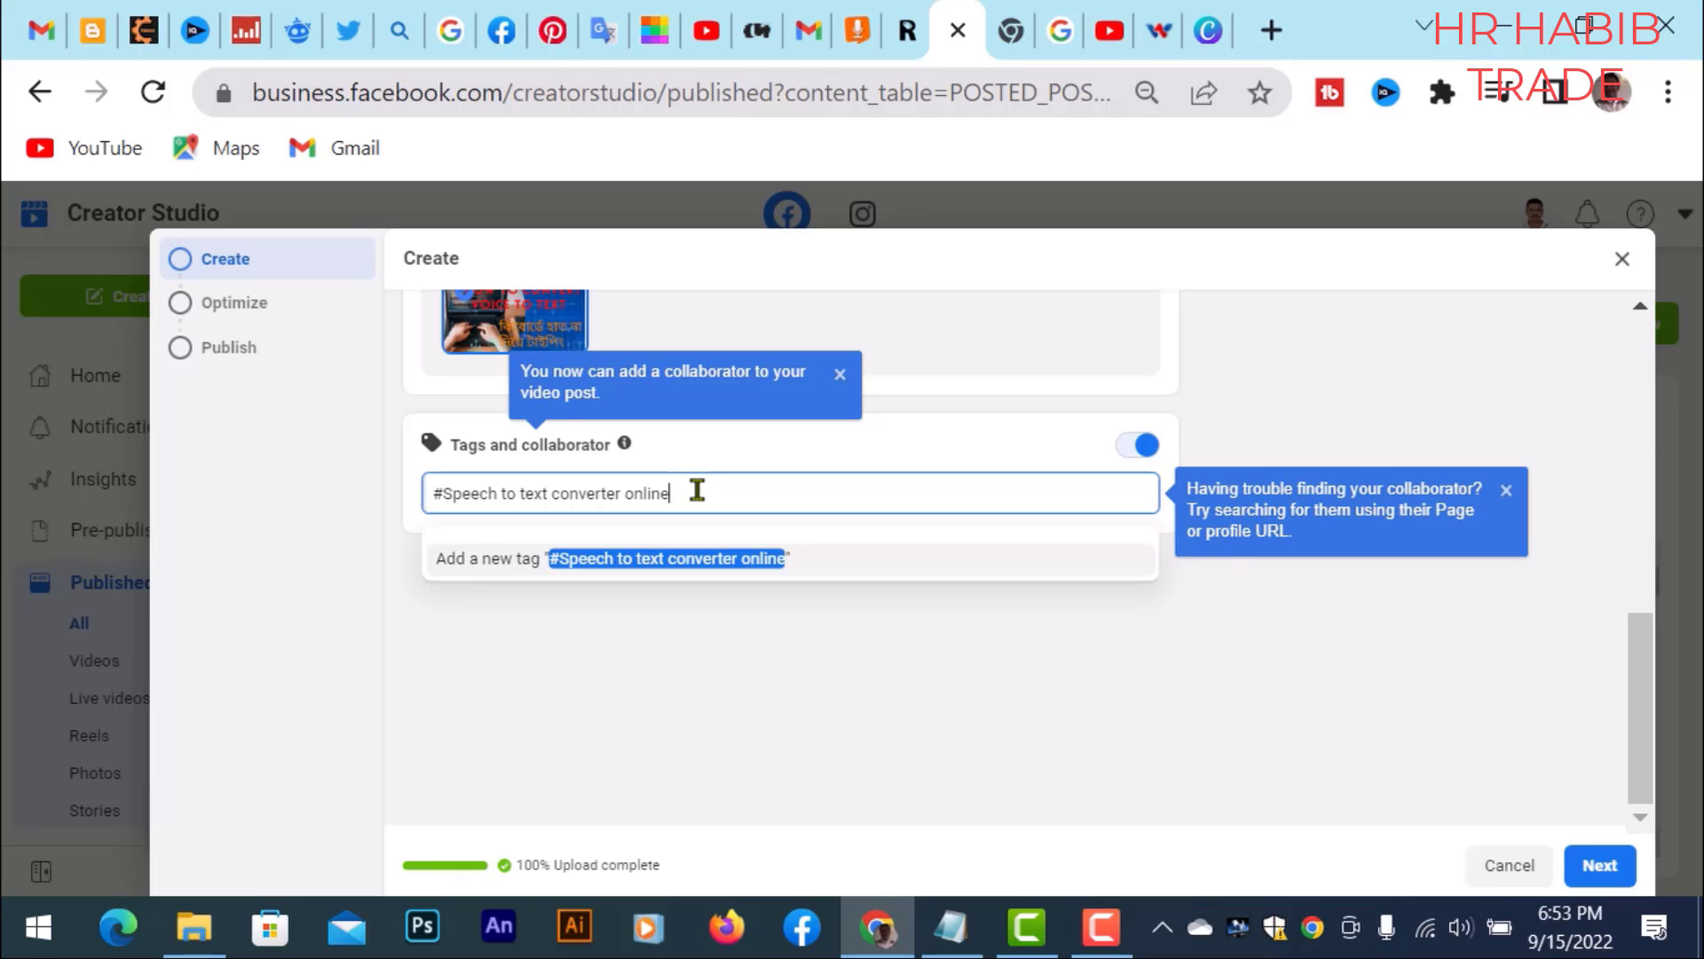
pyautogui.press('Return')
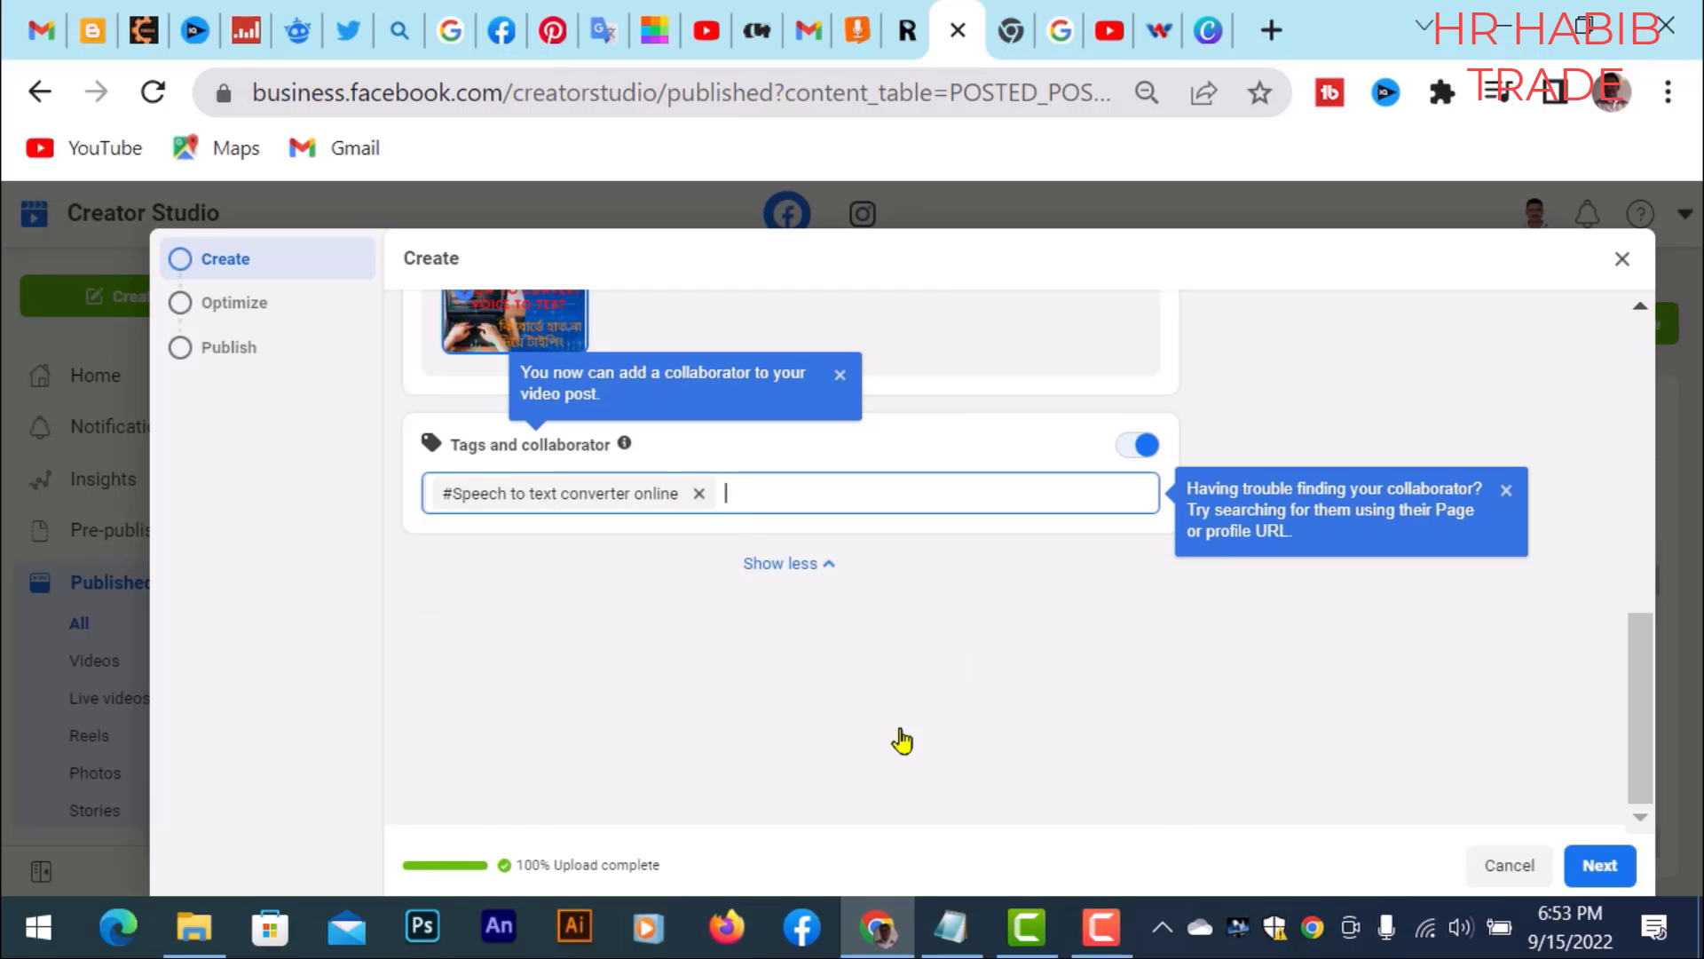
# Step: Copy the next keyword from the Notepad list and add it to the post as the tag "#Speech to text converter online free"
pyautogui.click(954, 932)
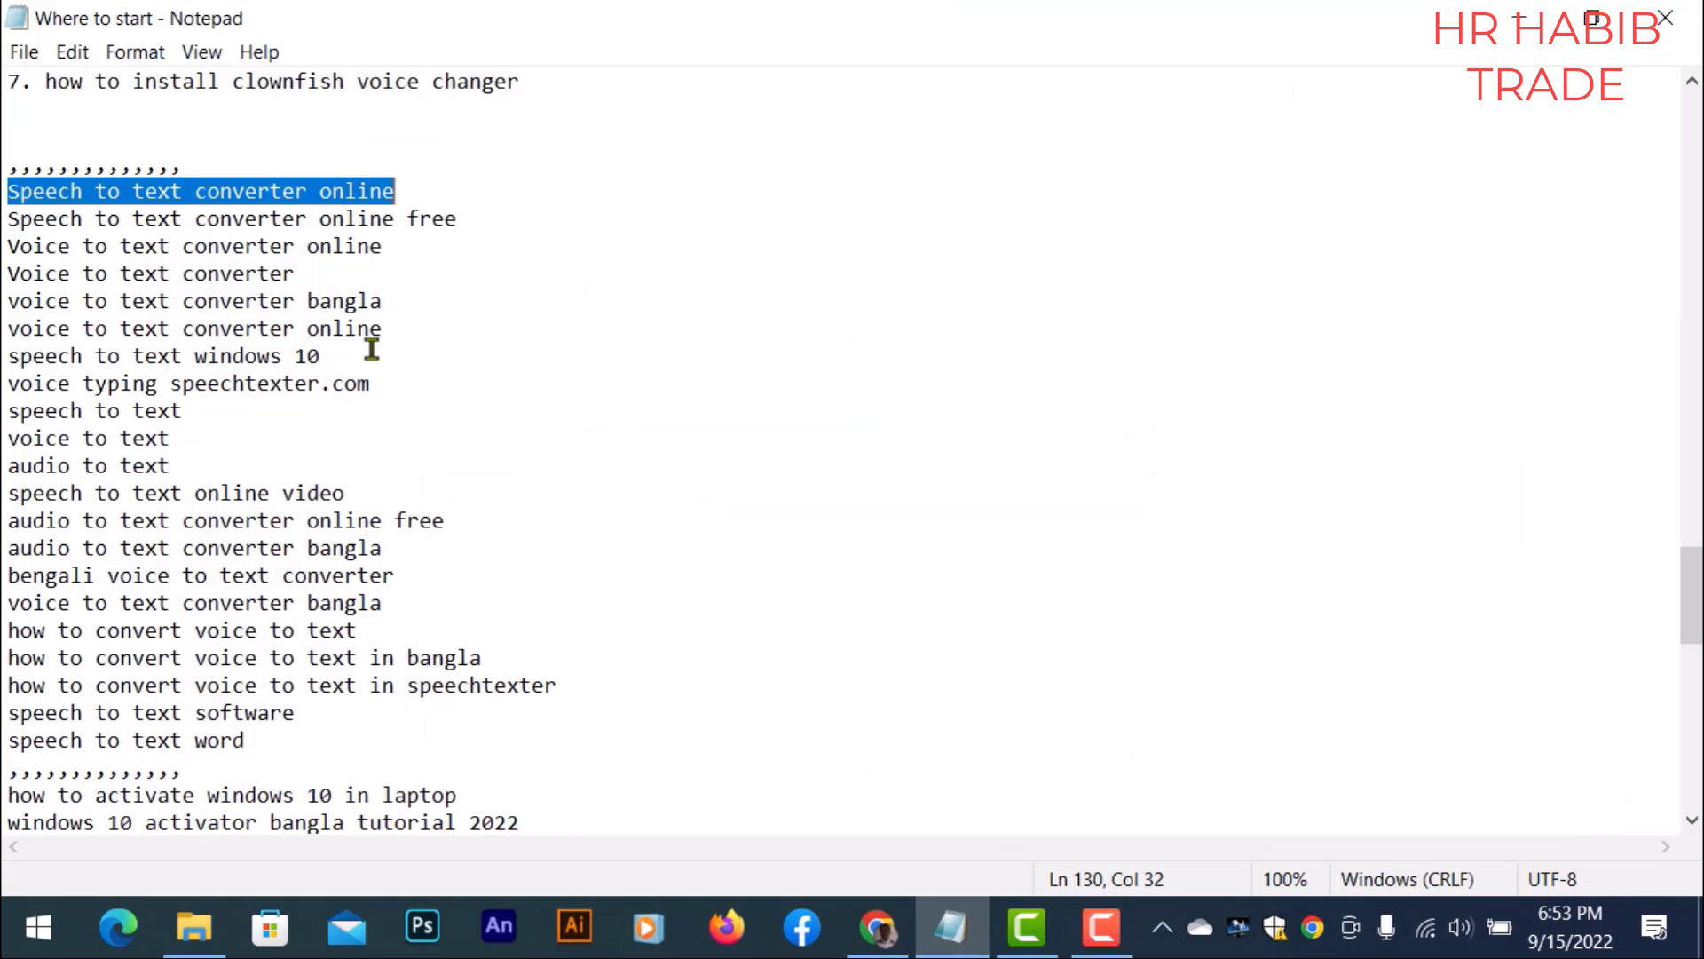
pyautogui.doubleClick(24, 242)
pyautogui.moveTo(9, 245); pyautogui.dragTo(2, 222)
pyautogui.hotkey('ctrl', 'c')
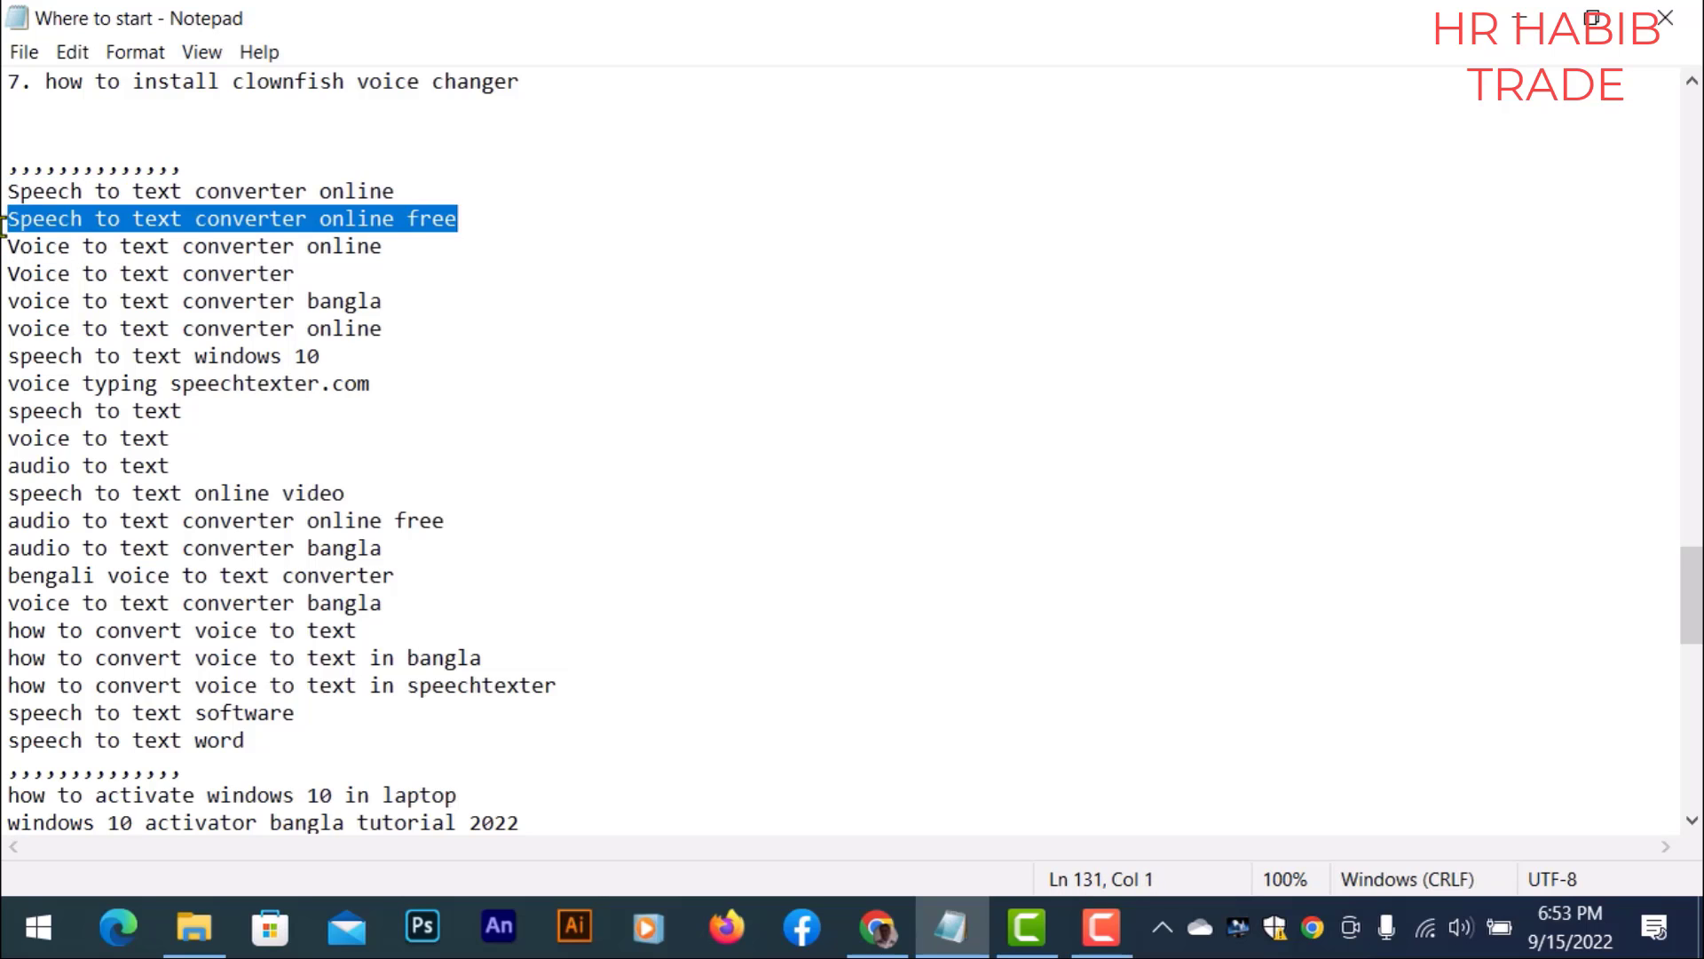
pyautogui.click(1525, 21)
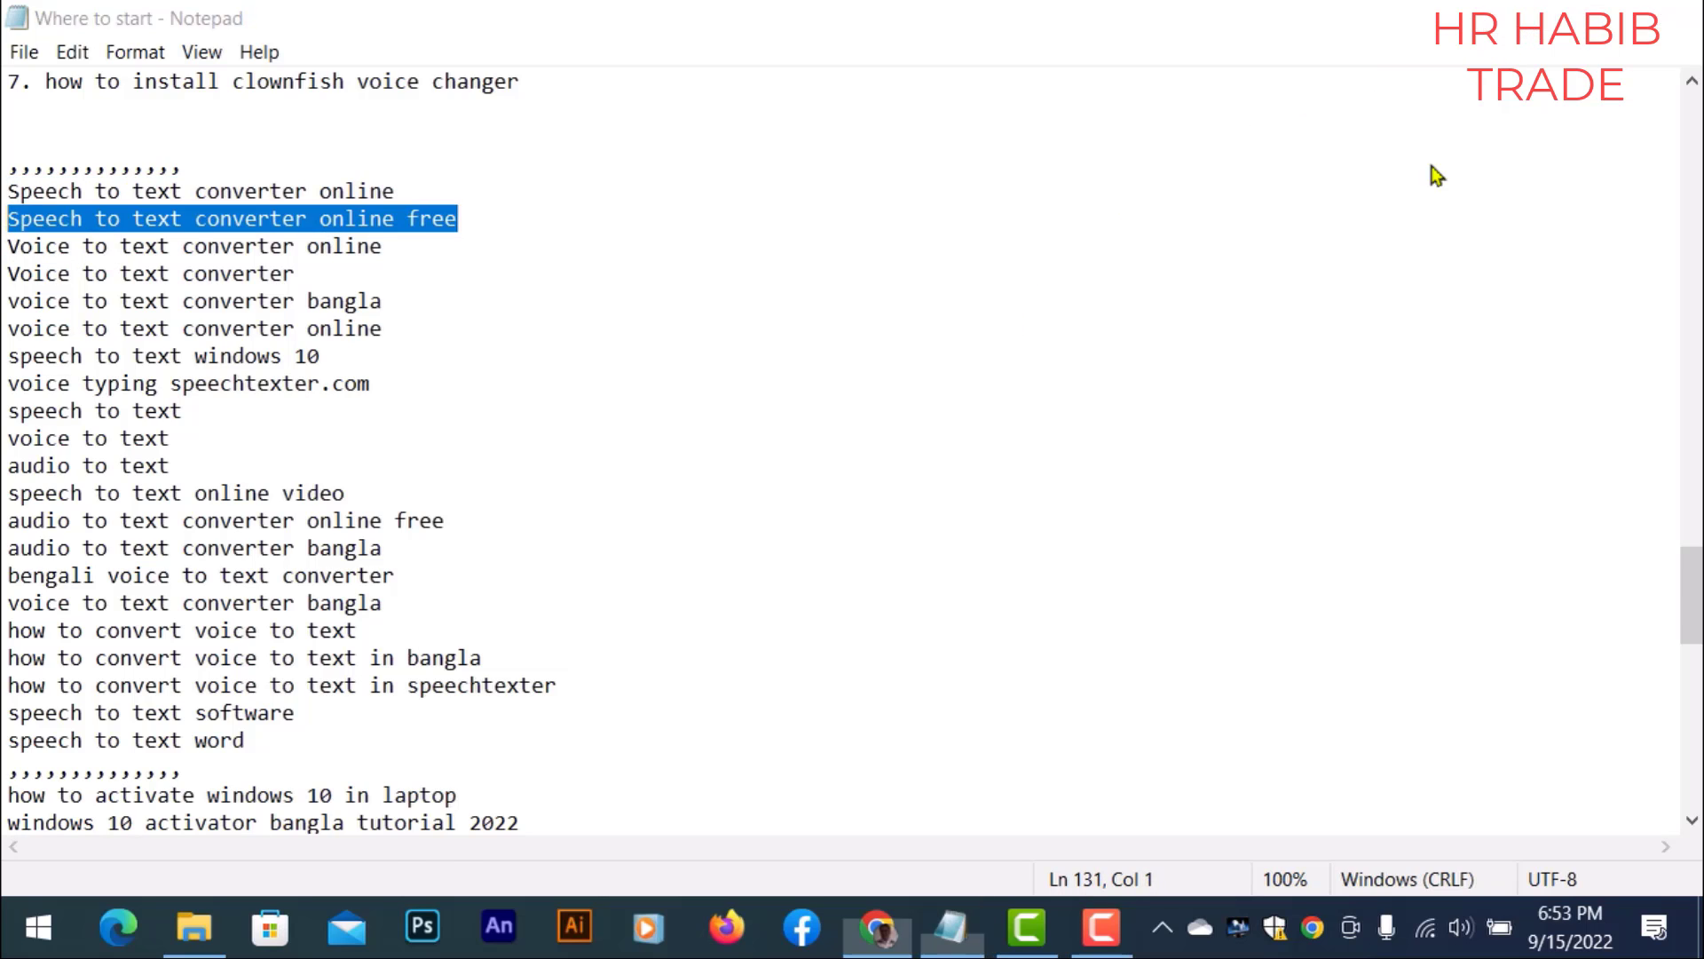
pyautogui.hotkey('ctrl', 'v')
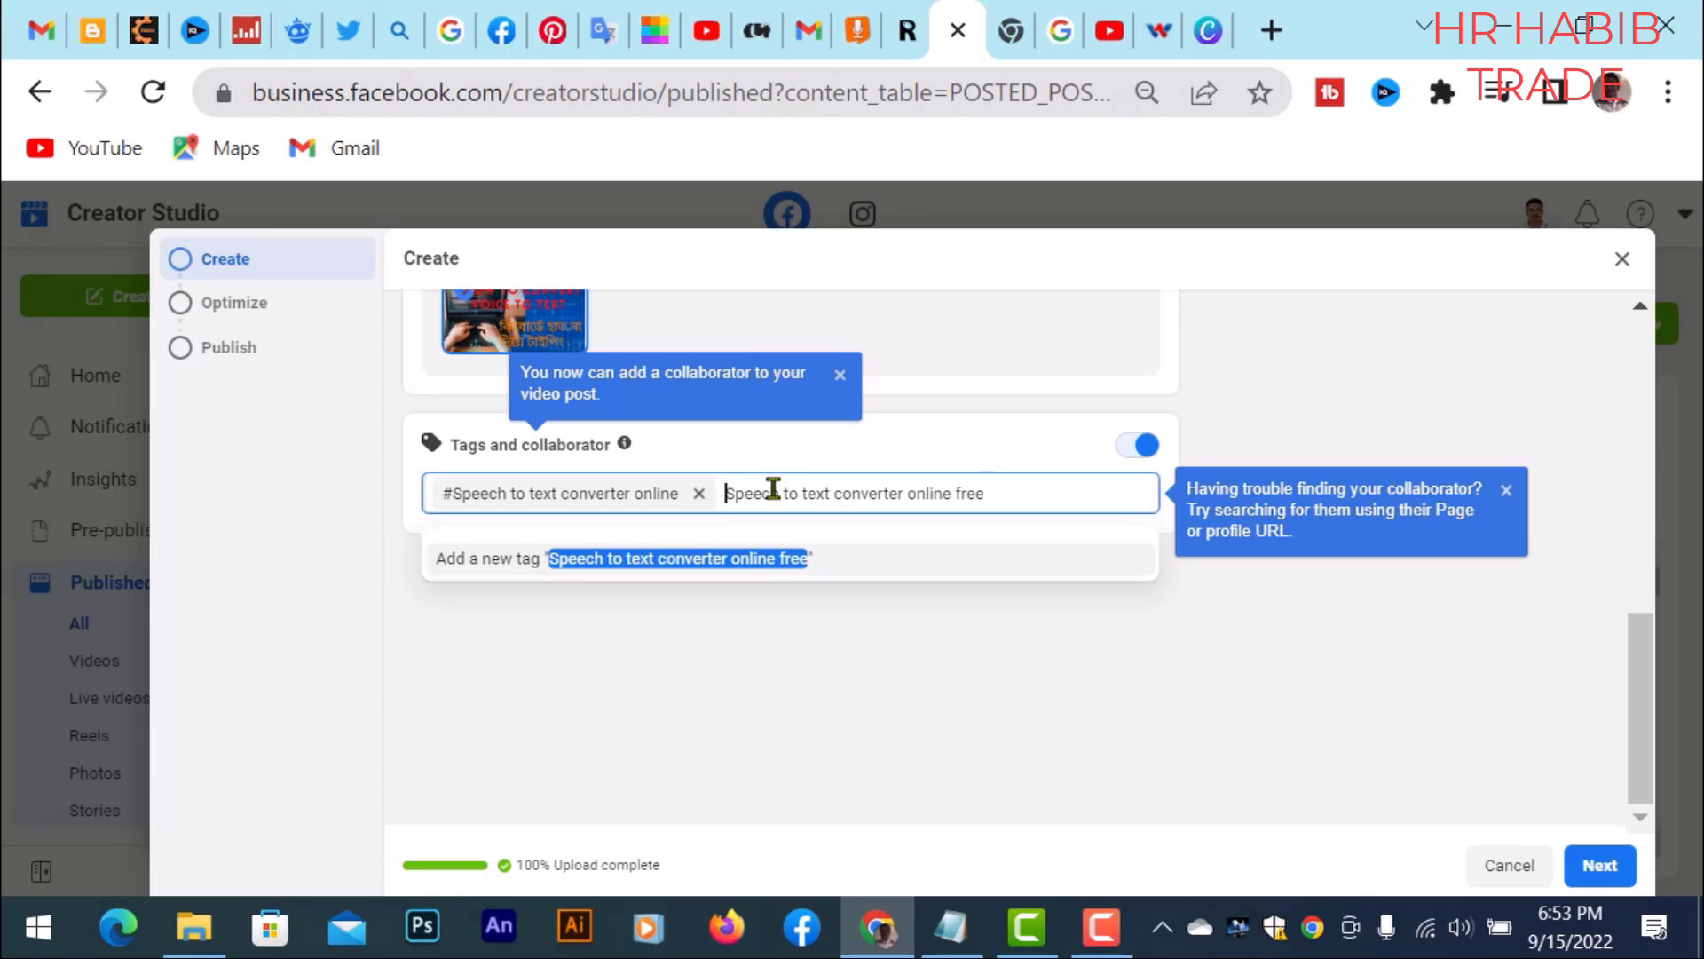
pyautogui.write('#')
pyautogui.click(1013, 489)
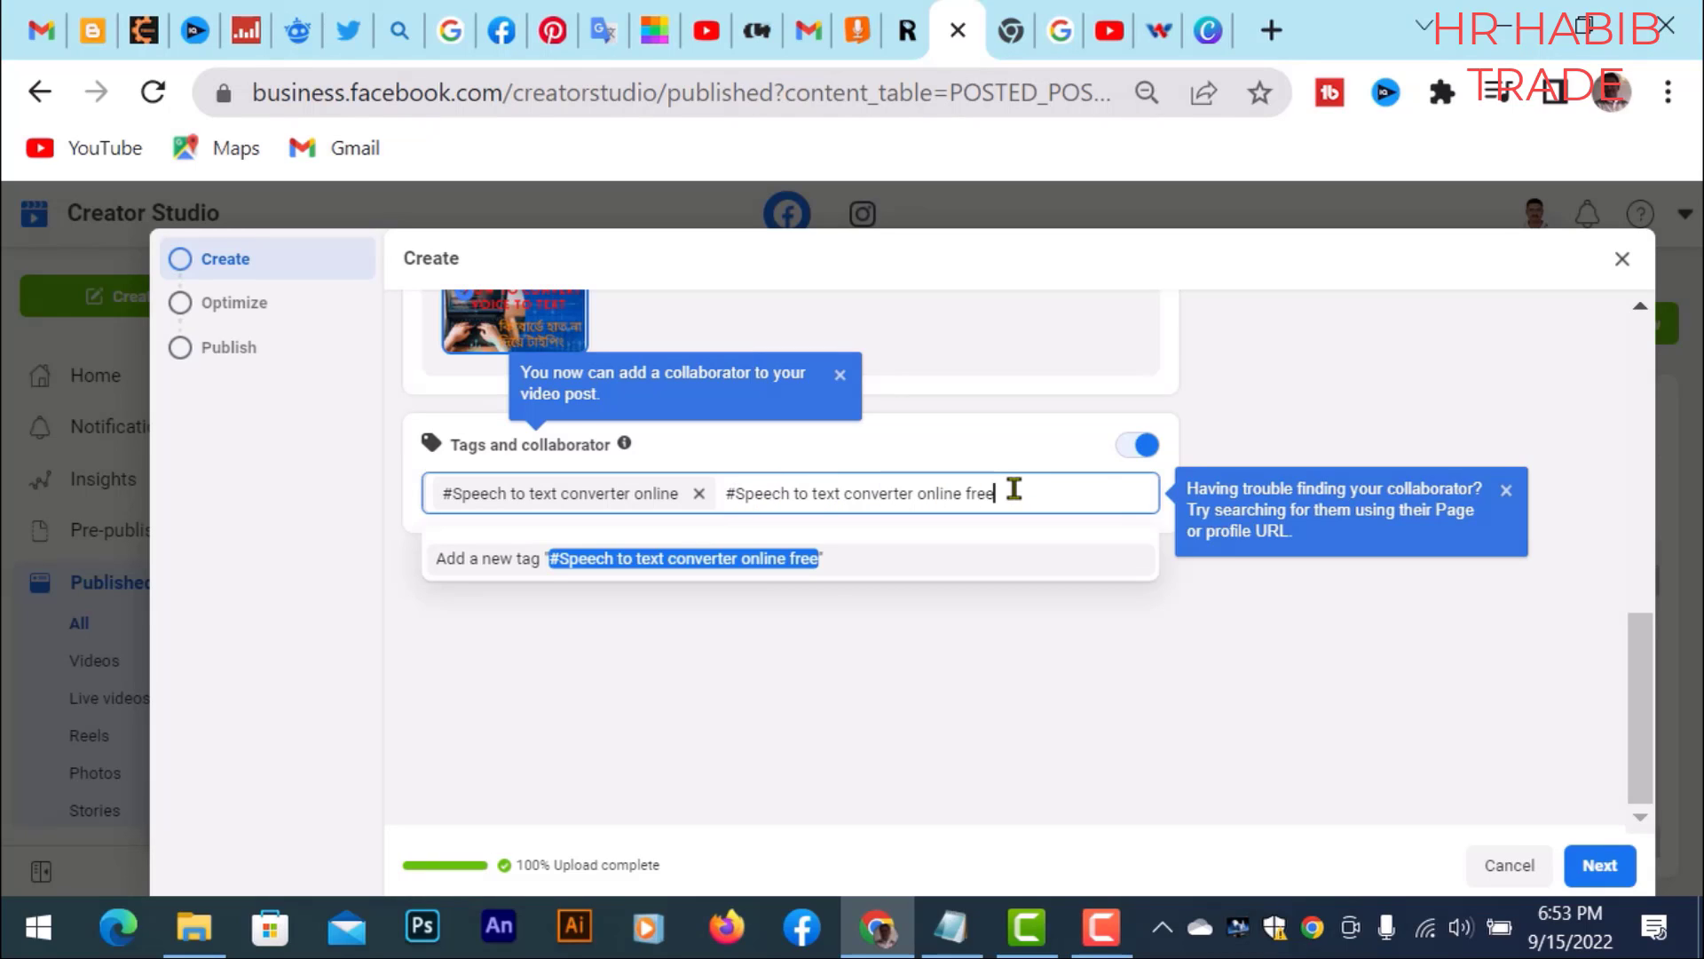
pyautogui.press('Return')
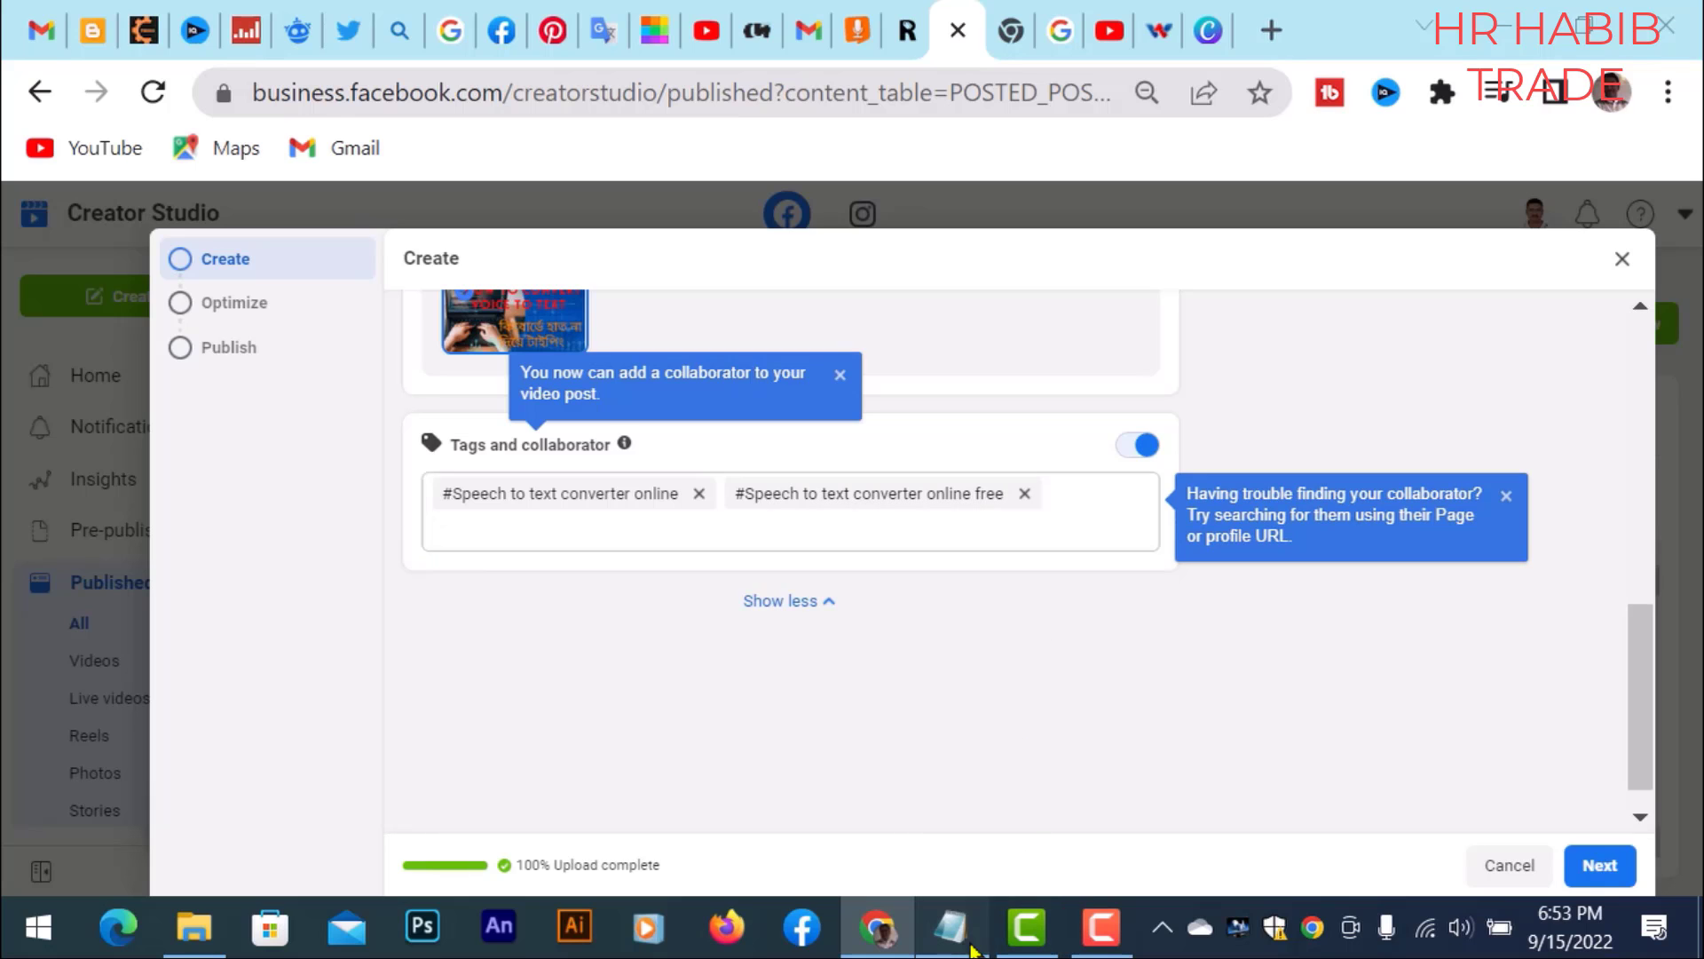
# Step: Copy the third keyword from the Notepad list and add it to the post as the tag "#Voice to text converter online"
pyautogui.click(951, 928)
pyautogui.moveTo(456, 255); pyautogui.dragTo(2, 252)
pyautogui.hotkey('ctrl', 'c')
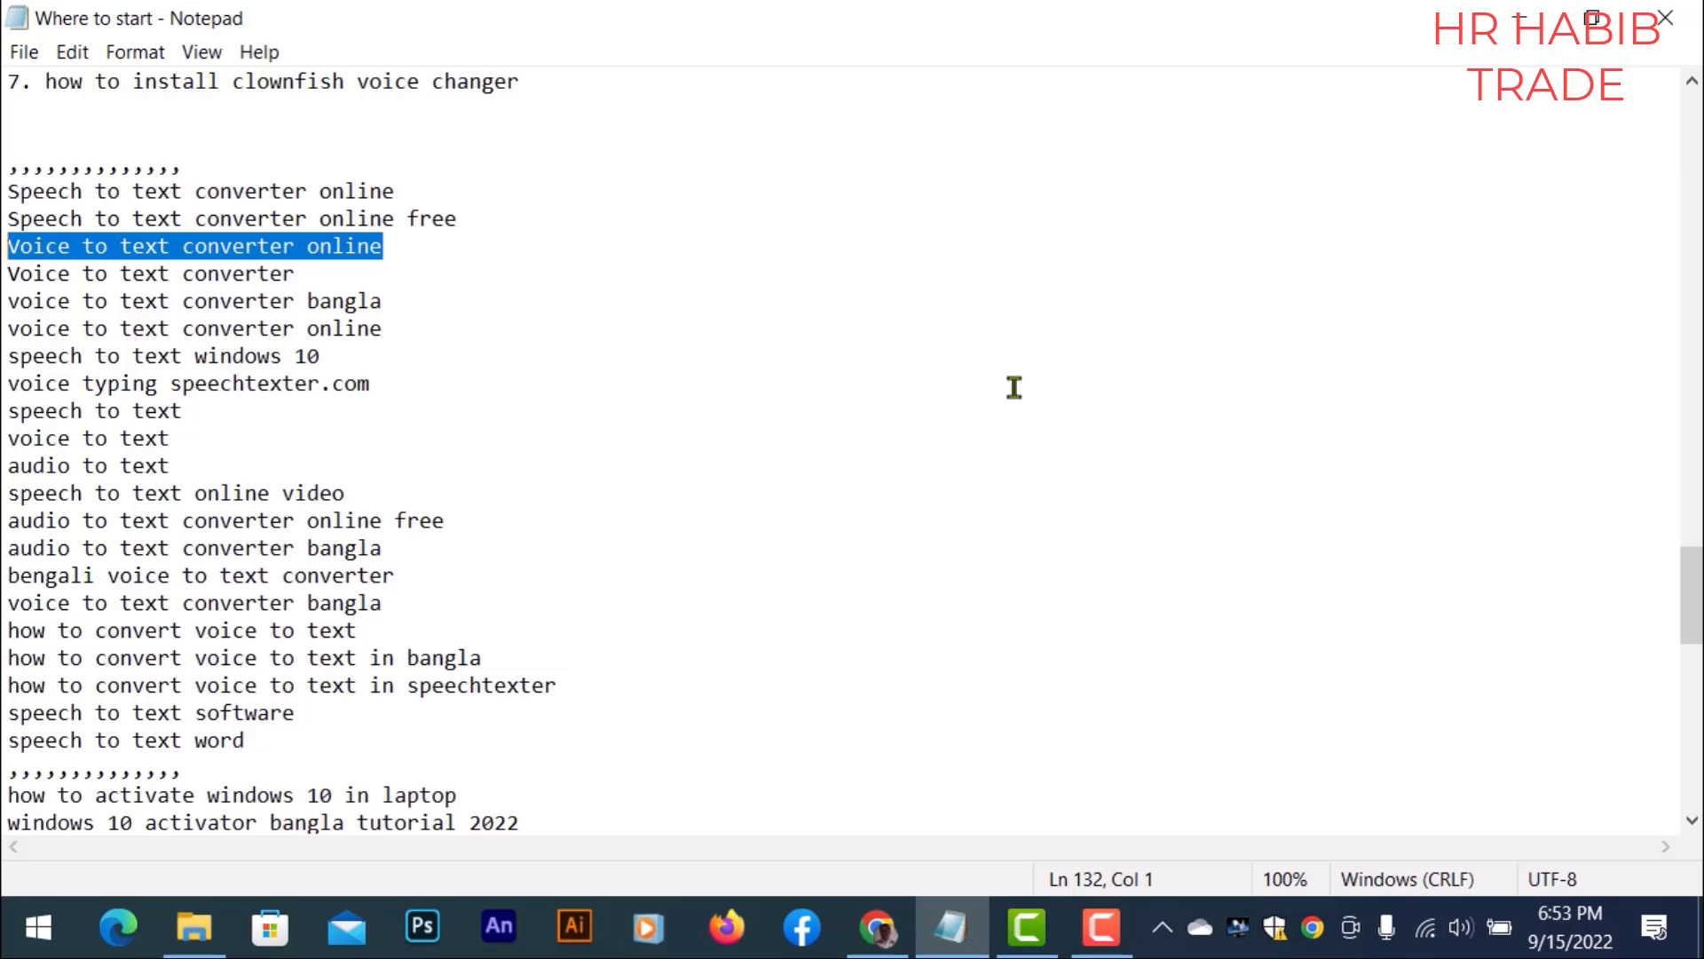
pyautogui.click(1519, 20)
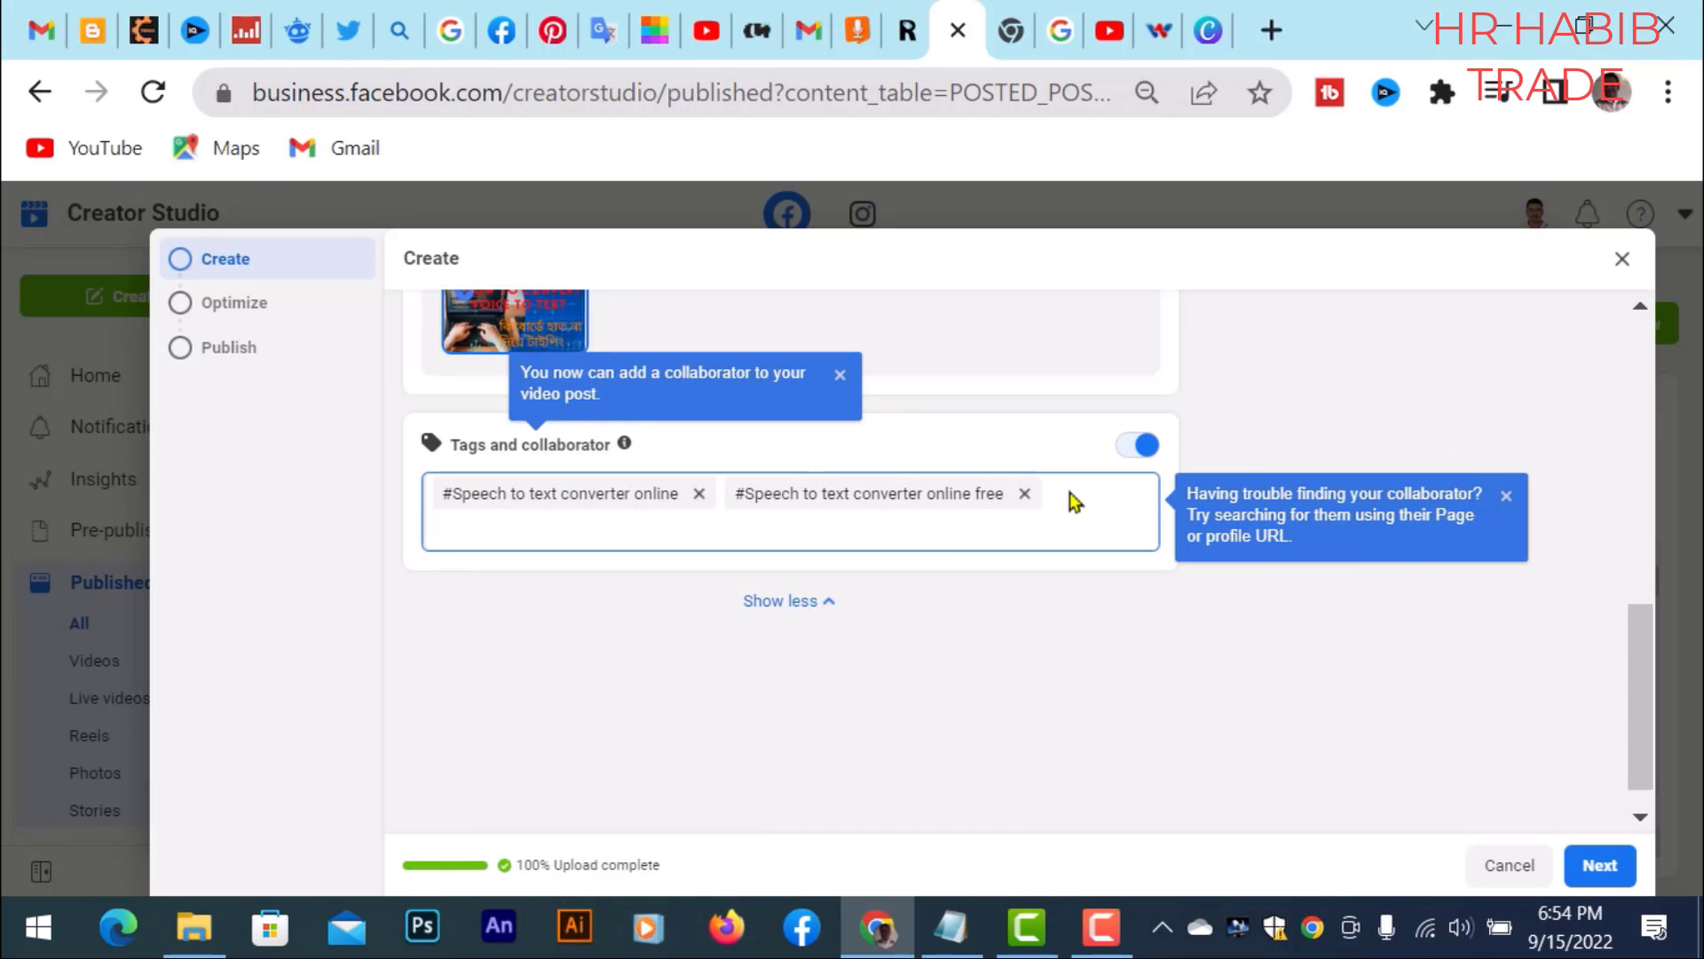
pyautogui.click(1027, 529)
pyautogui.hotkey('ctrl', 'v')
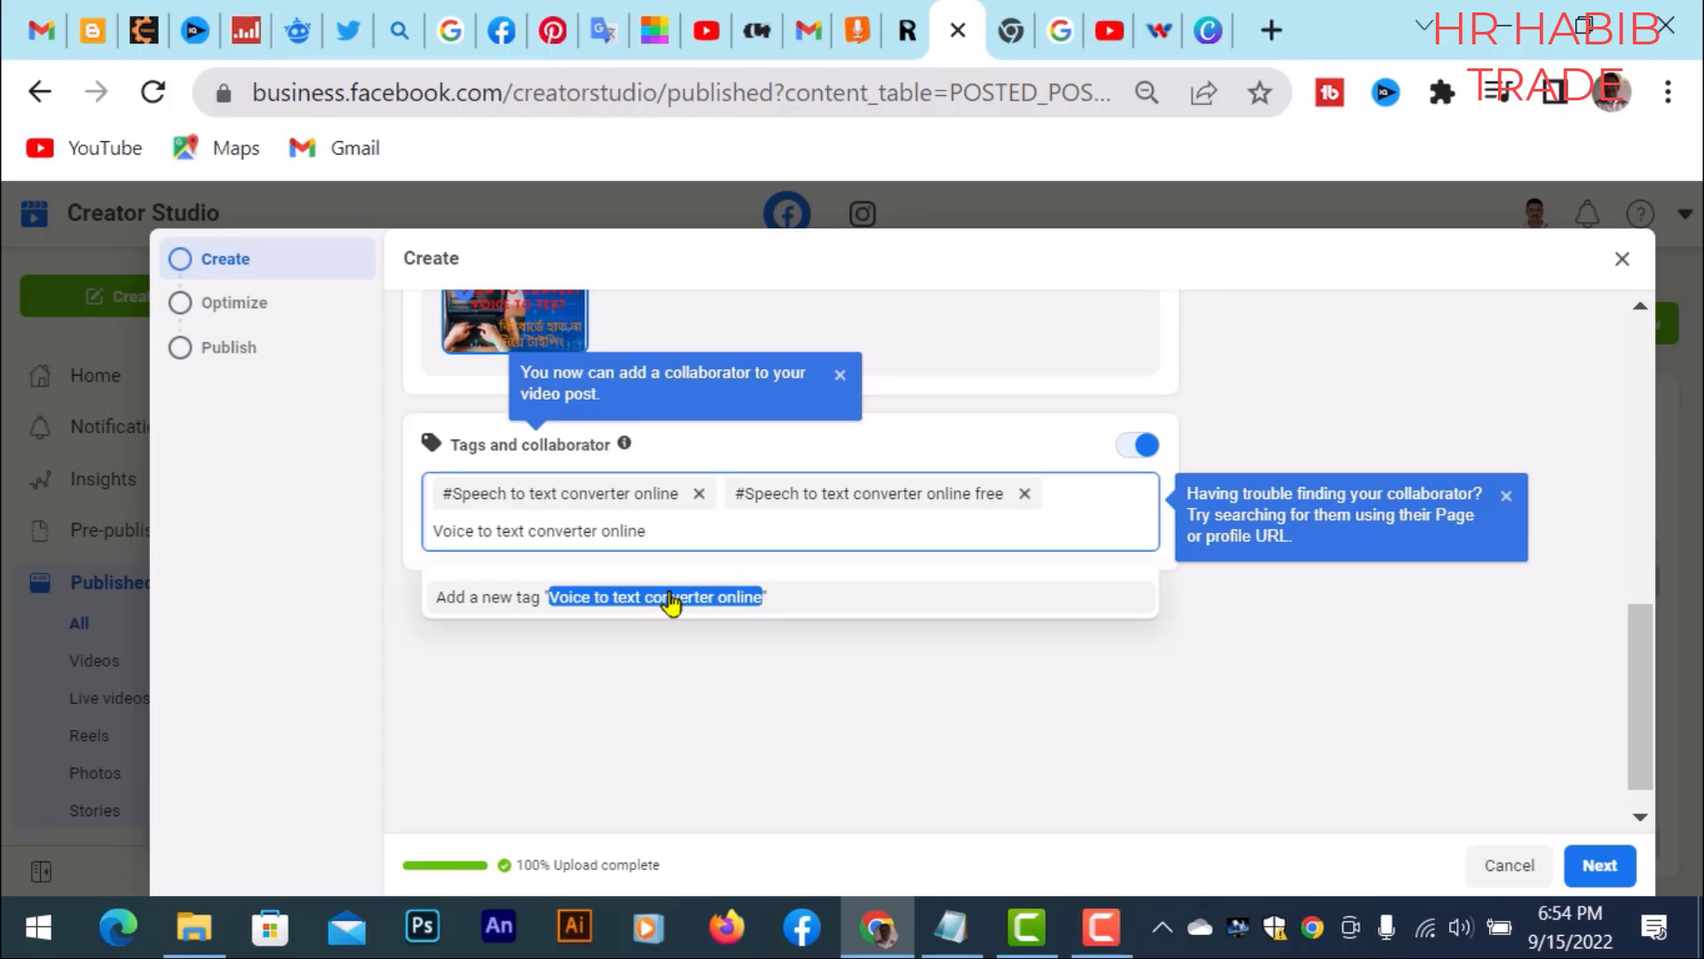
pyautogui.write('#')
pyautogui.click(682, 530)
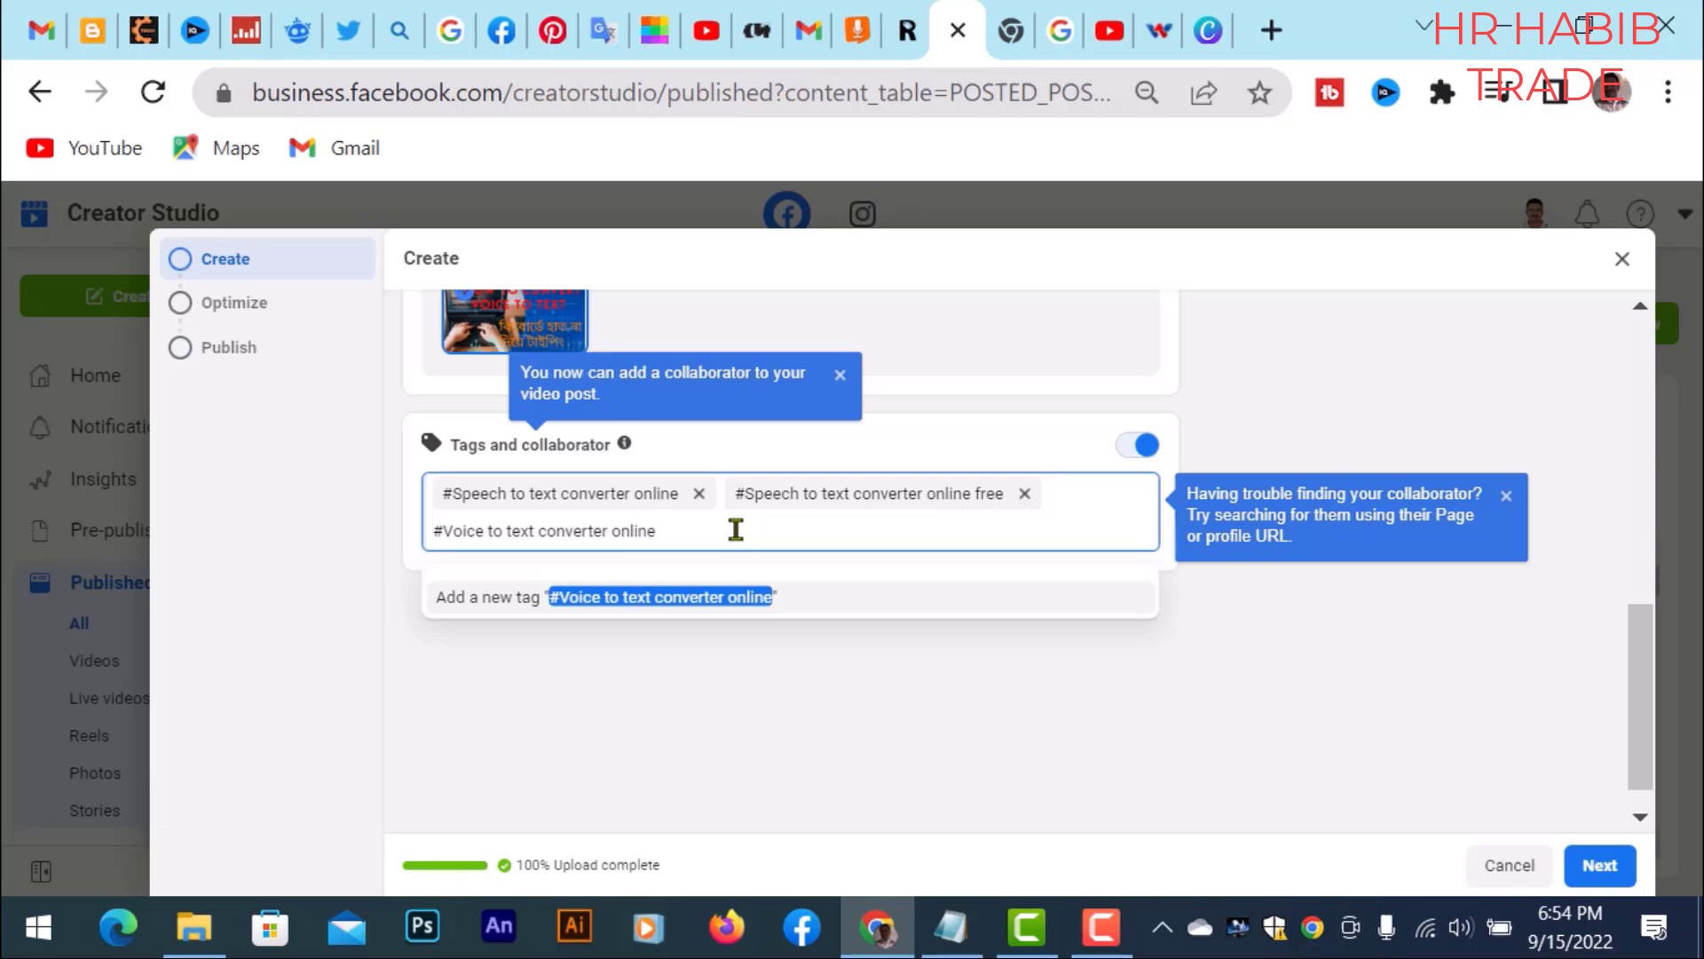
pyautogui.press('Return')
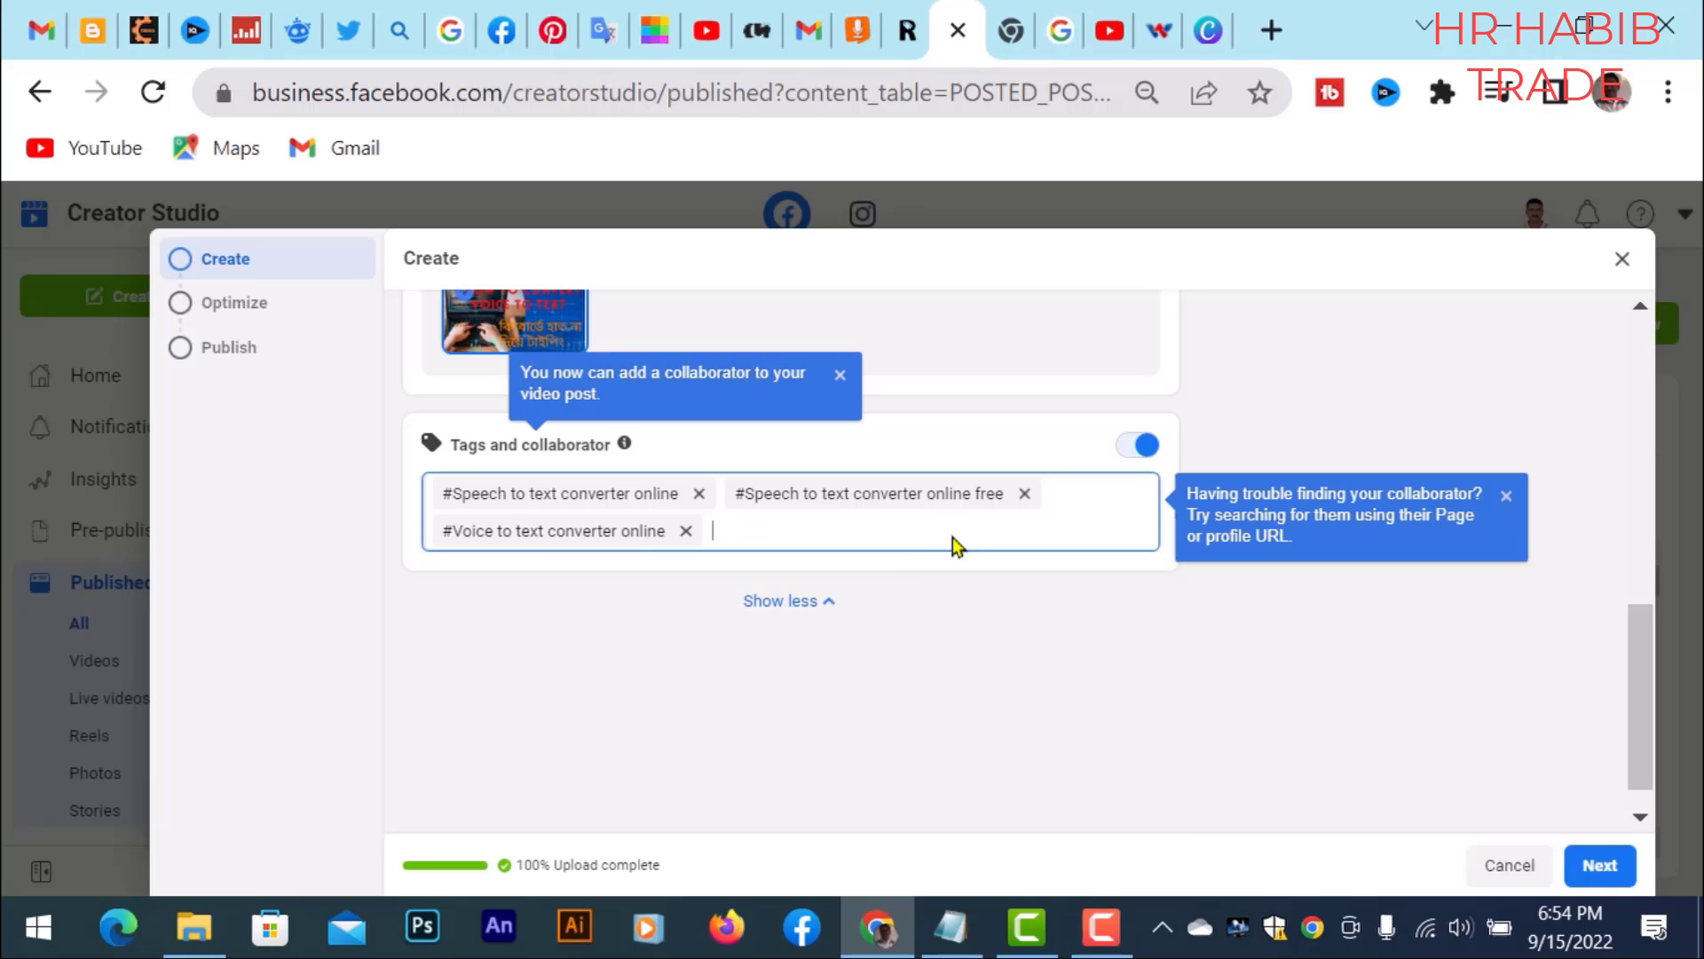
# Step: Copy the fourth keyword from the Notepad list and add it to the post as the tag "#Voice to text converter"
pyautogui.click(951, 927)
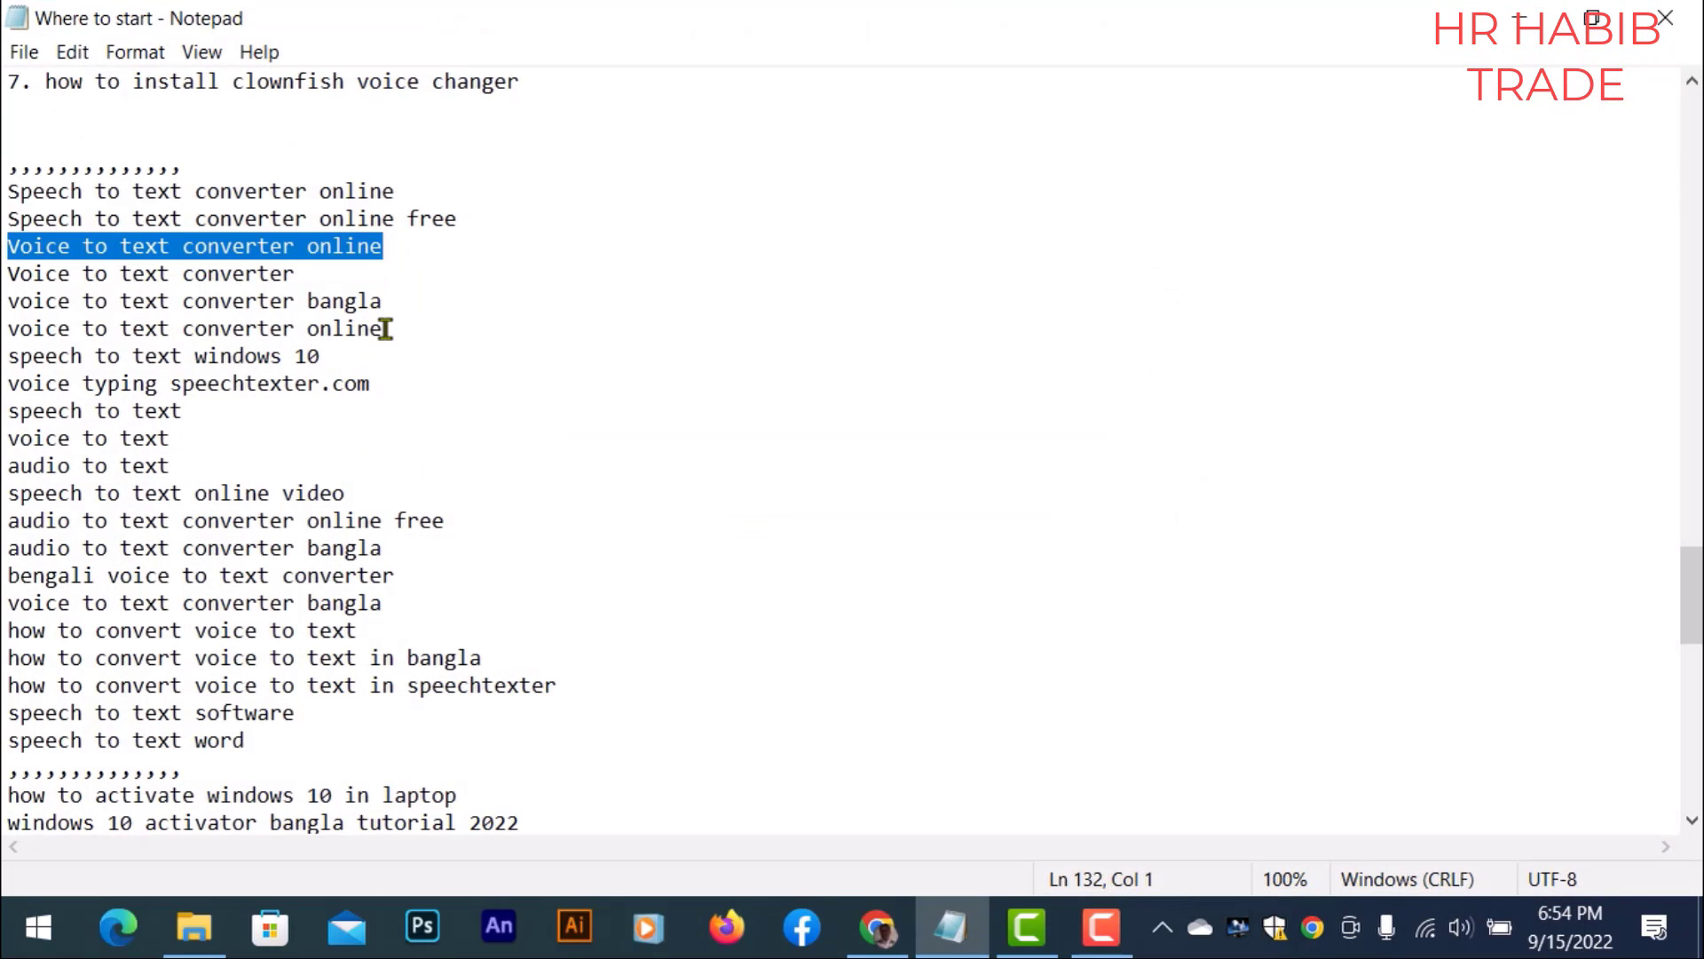
pyautogui.moveTo(318, 275); pyautogui.dragTo(41, 265)
pyautogui.hotkey('ctrl', 'c')
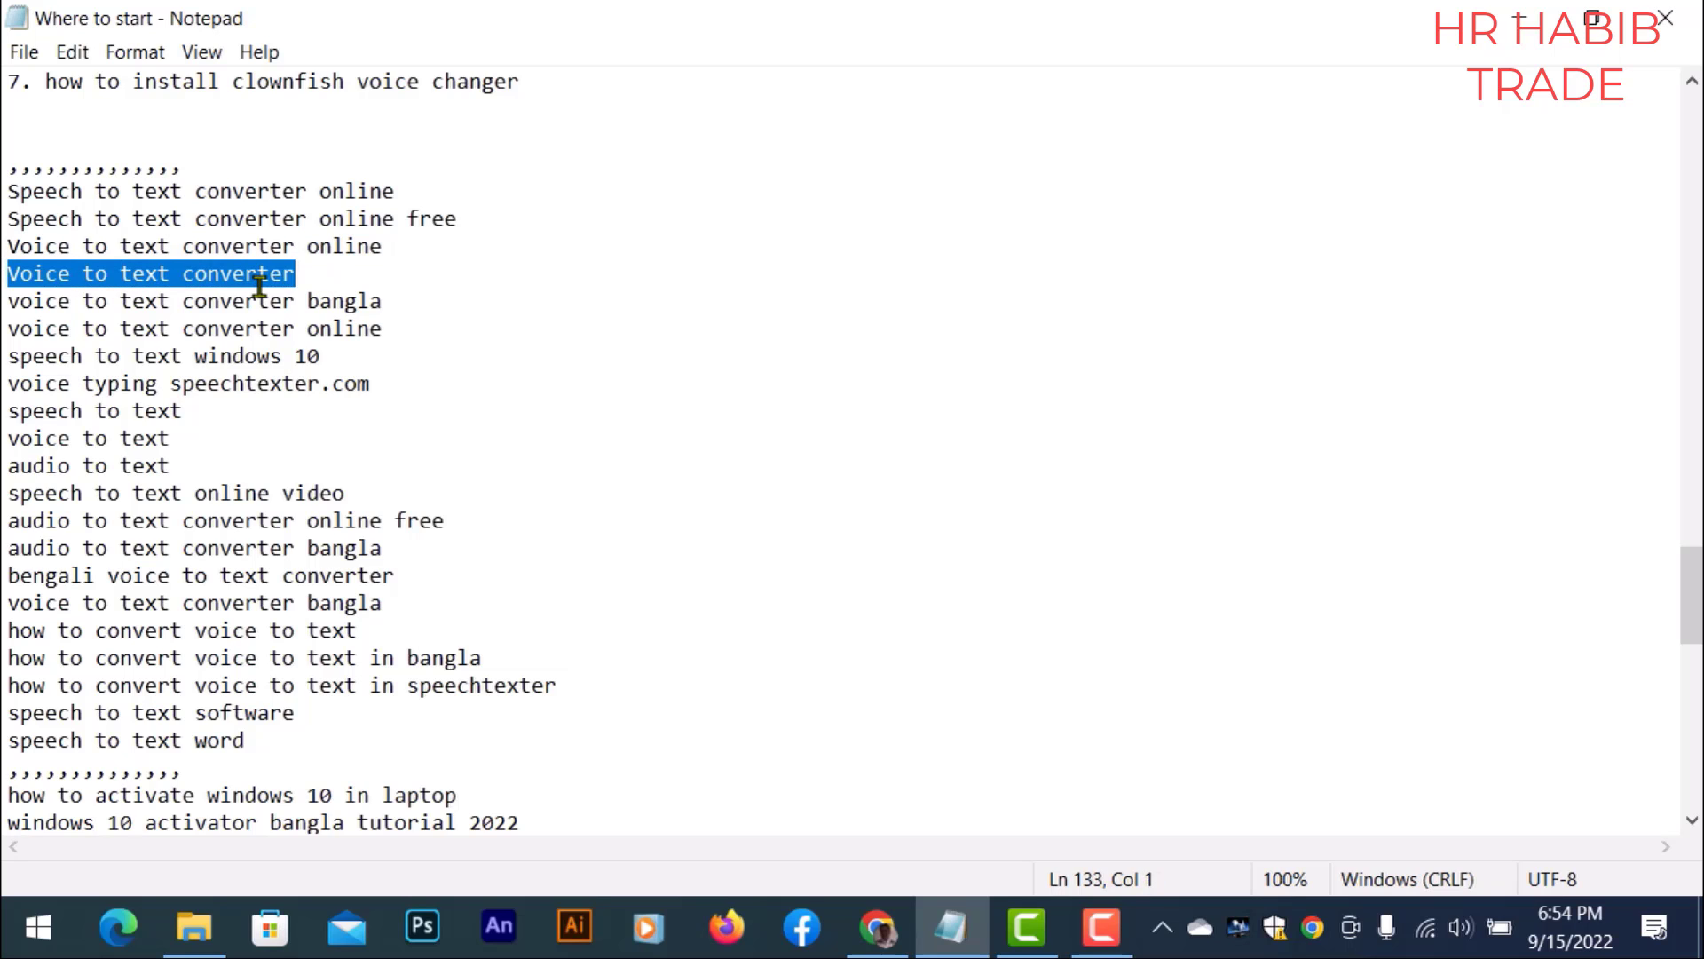
pyautogui.click(1519, 18)
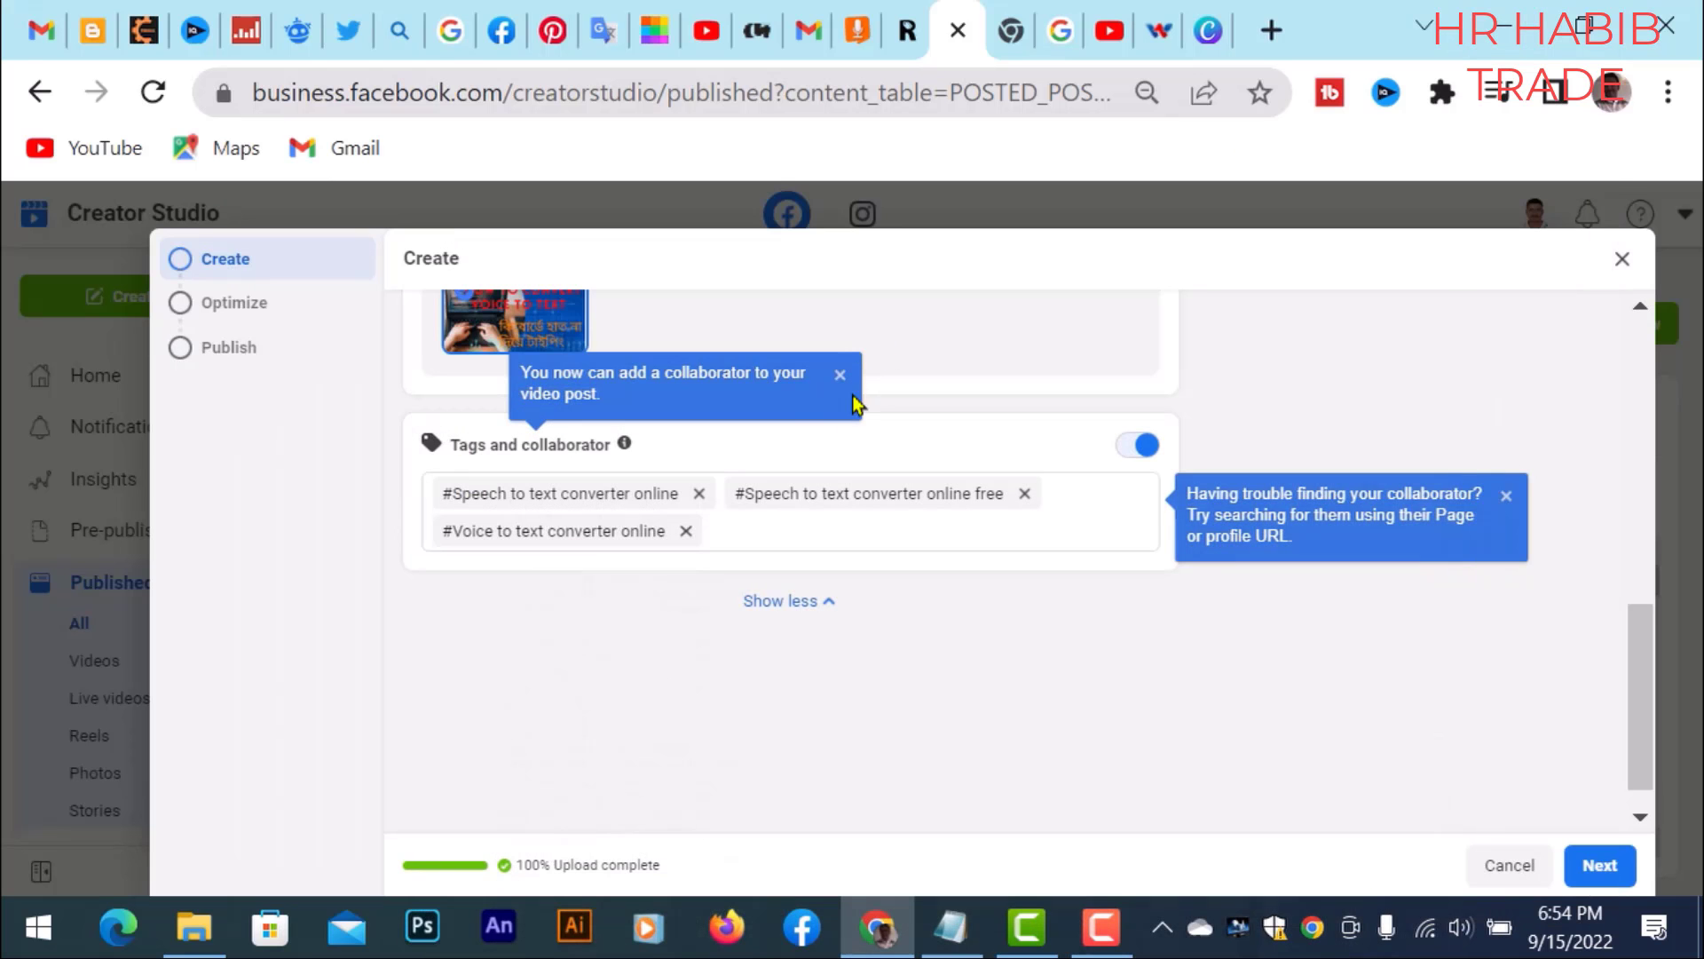
pyautogui.hotkey('ctrl', 'v')
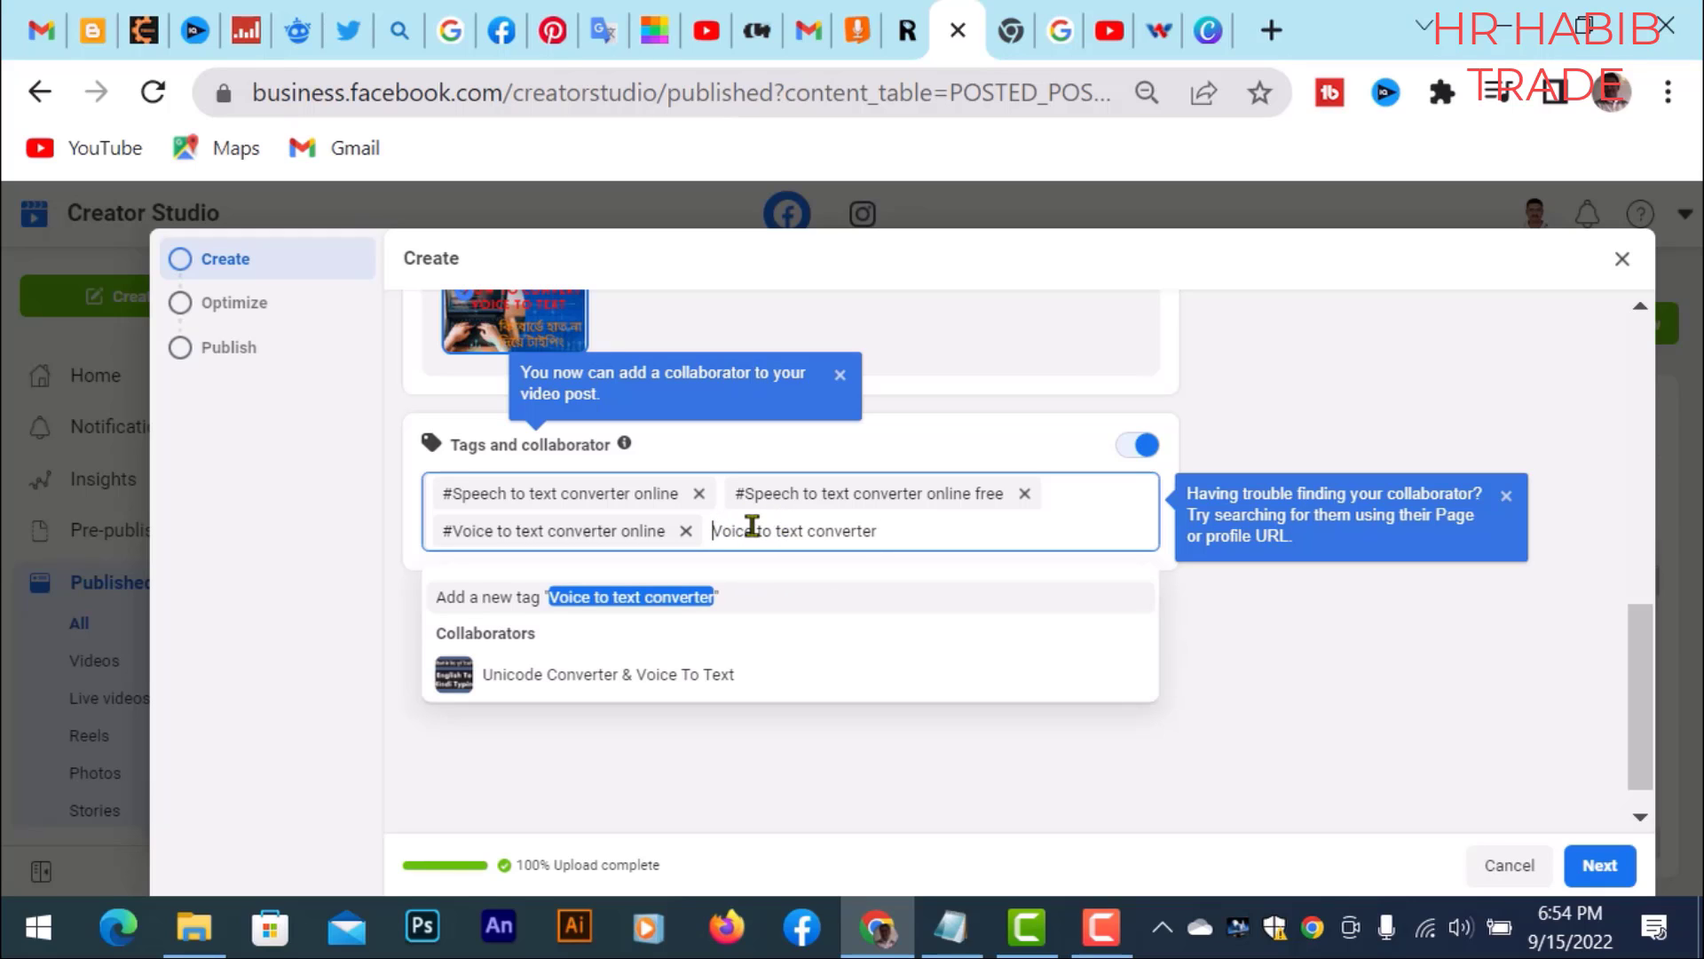
pyautogui.press('Home')
pyautogui.write('#')
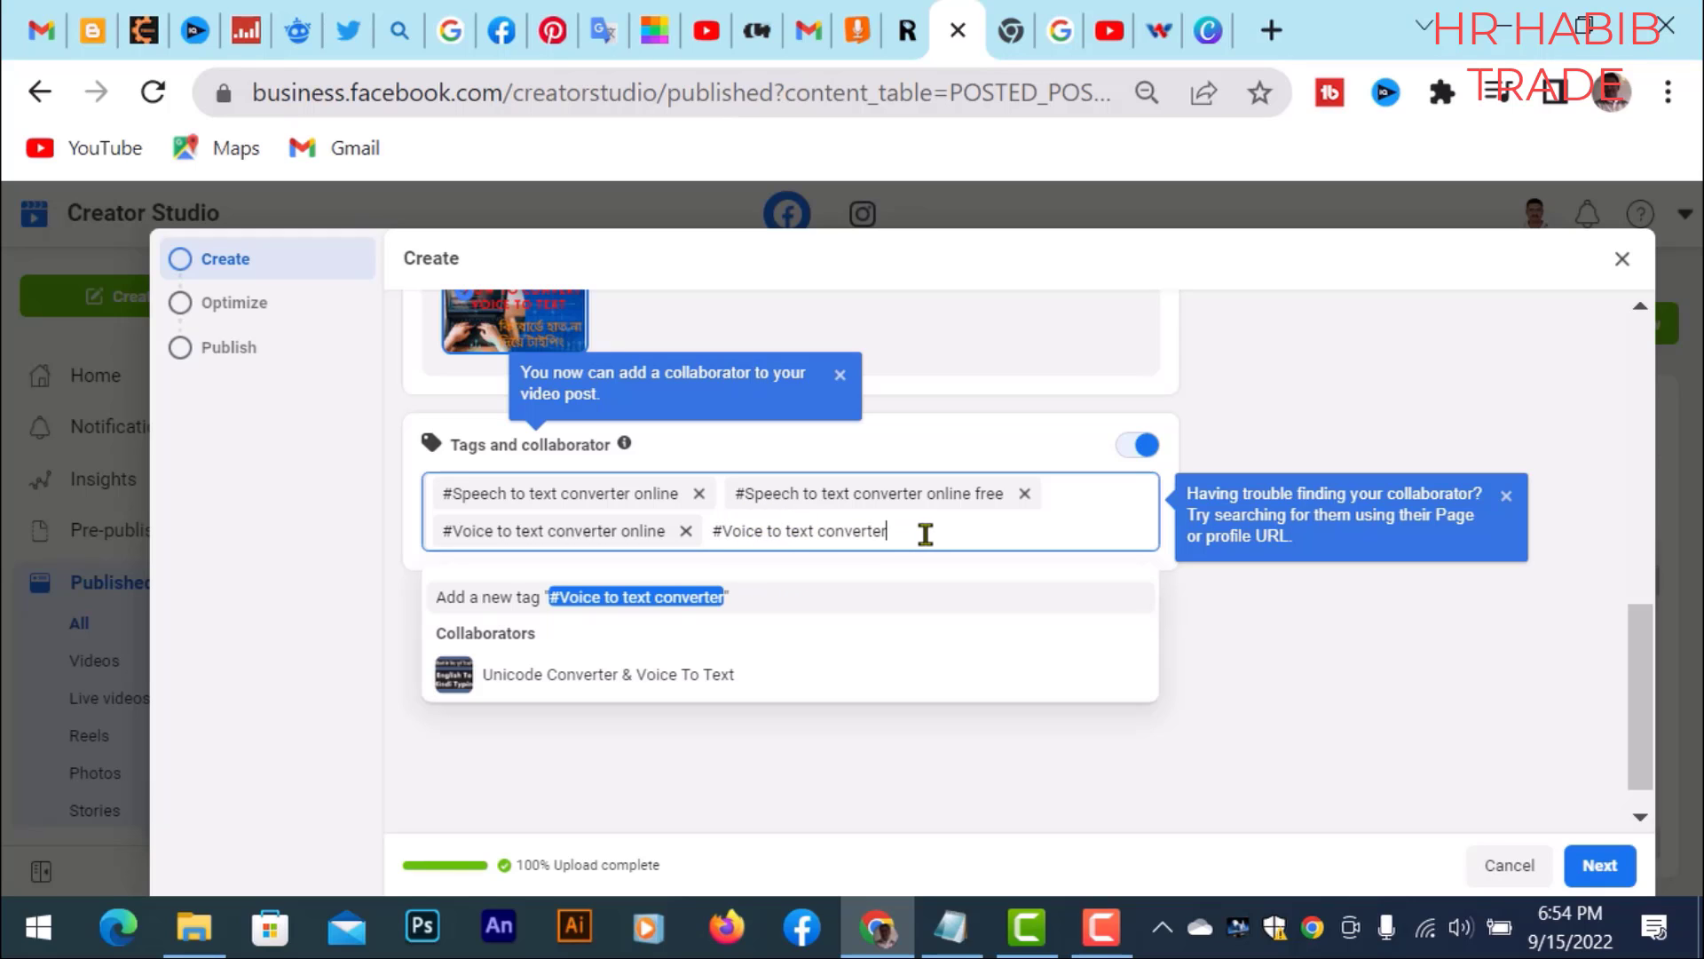
pyautogui.press('Return')
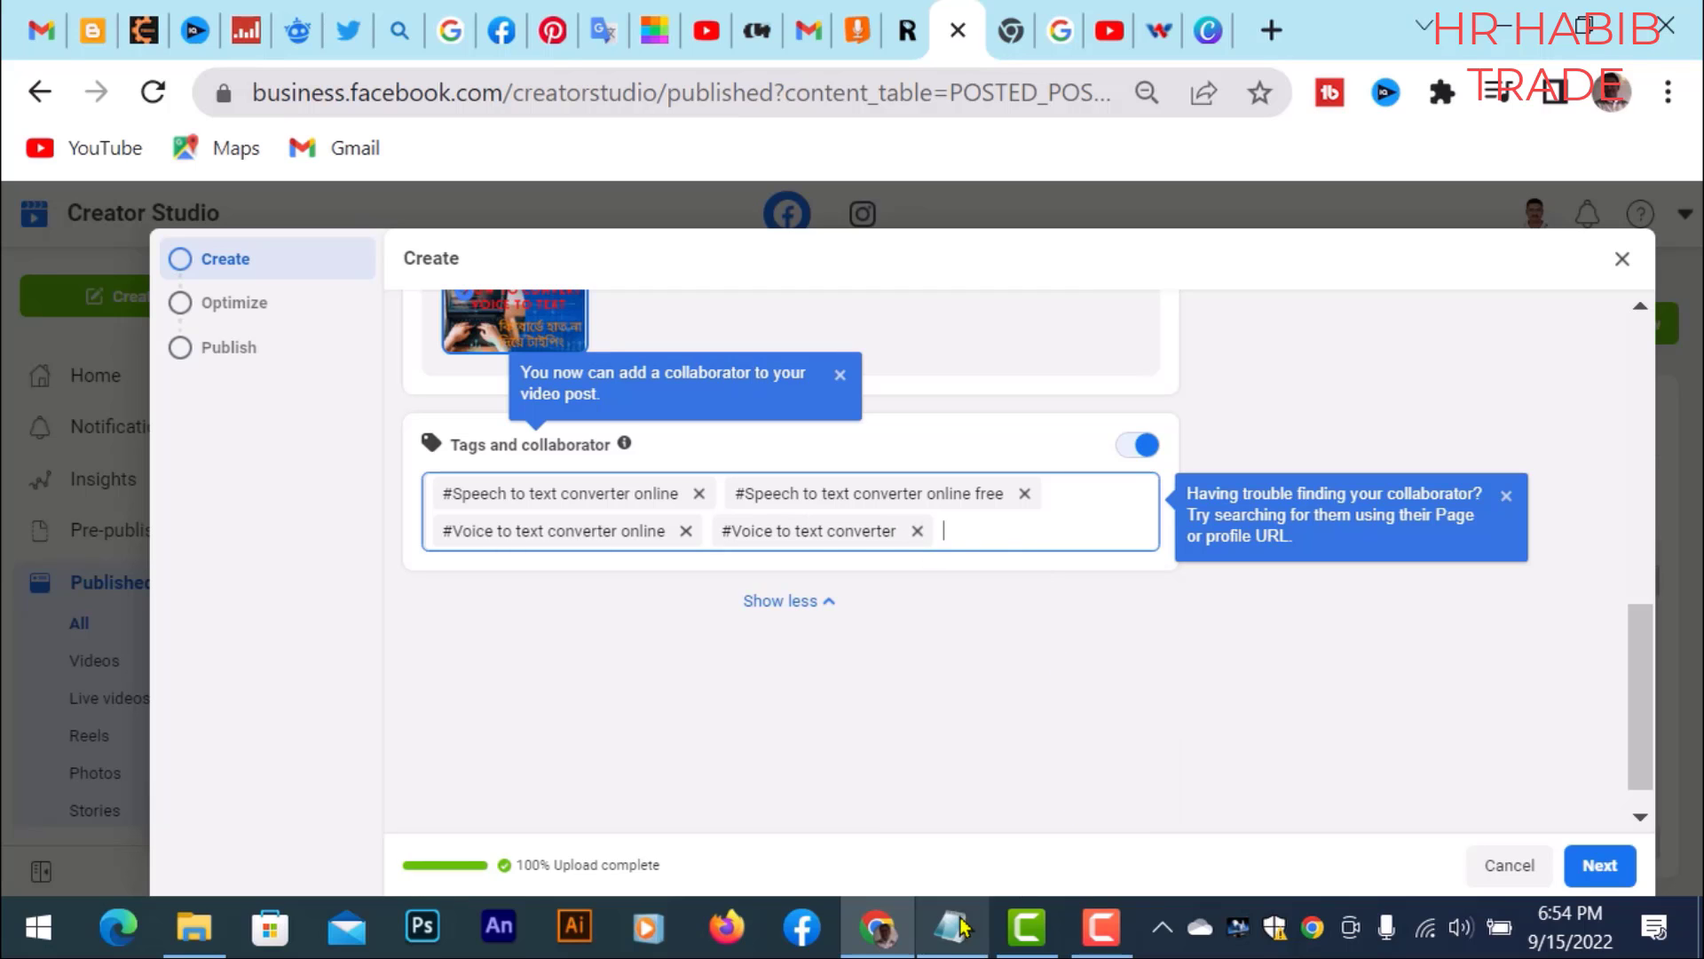
# Step: Copy the "voice to text converter bangla" keyword from Notepad and add it as the tag "#voice to text converter Bangla", applying the suggested spelling correction
pyautogui.click(950, 928)
pyautogui.moveTo(441, 306); pyautogui.dragTo(2, 300)
pyautogui.hotkey('ctrl', 'c')
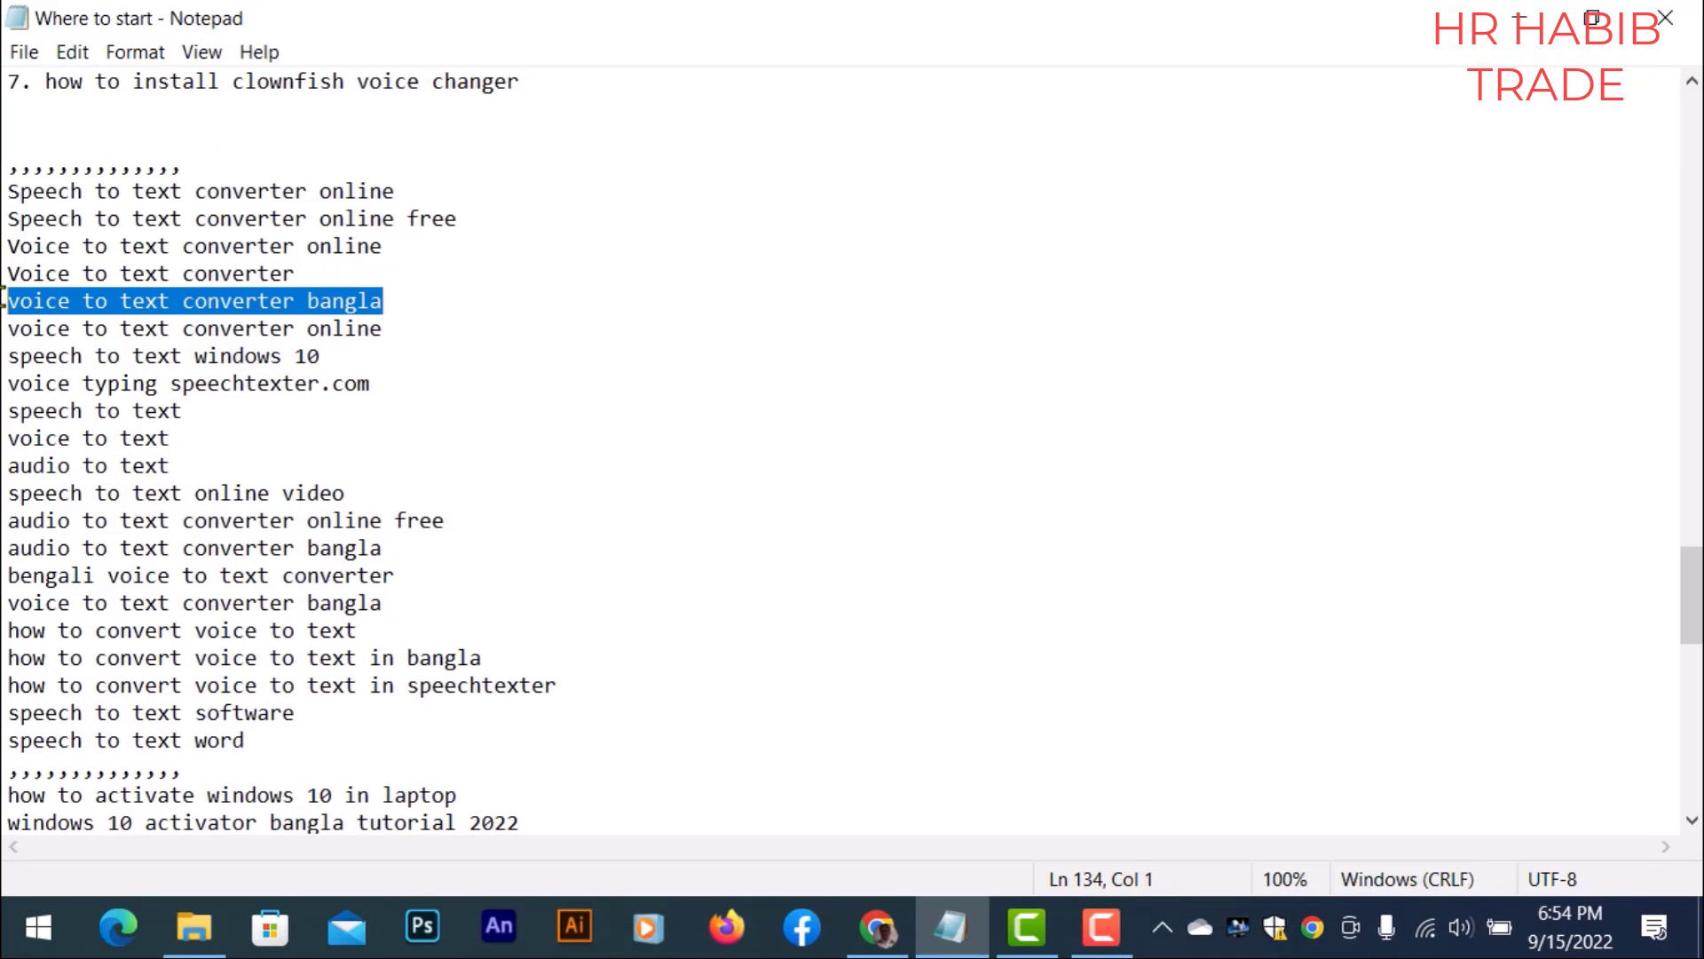
pyautogui.click(1519, 31)
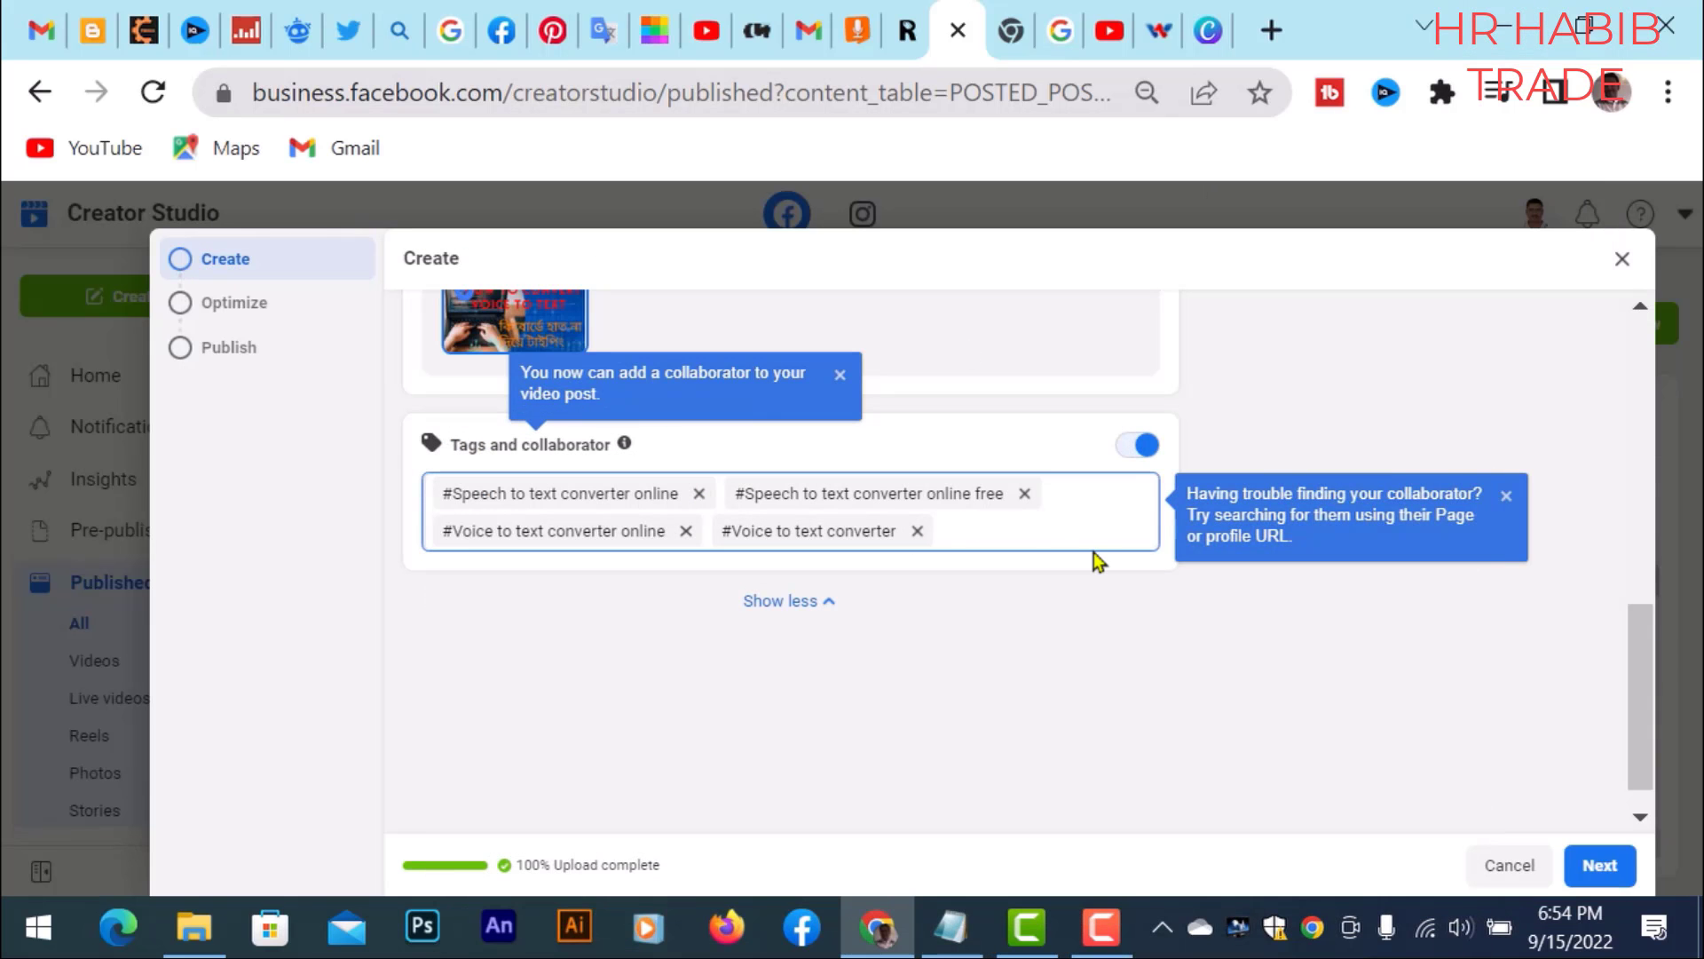
pyautogui.hotkey('ctrl', 'v')
pyautogui.press('Left')
pyautogui.press('Left')
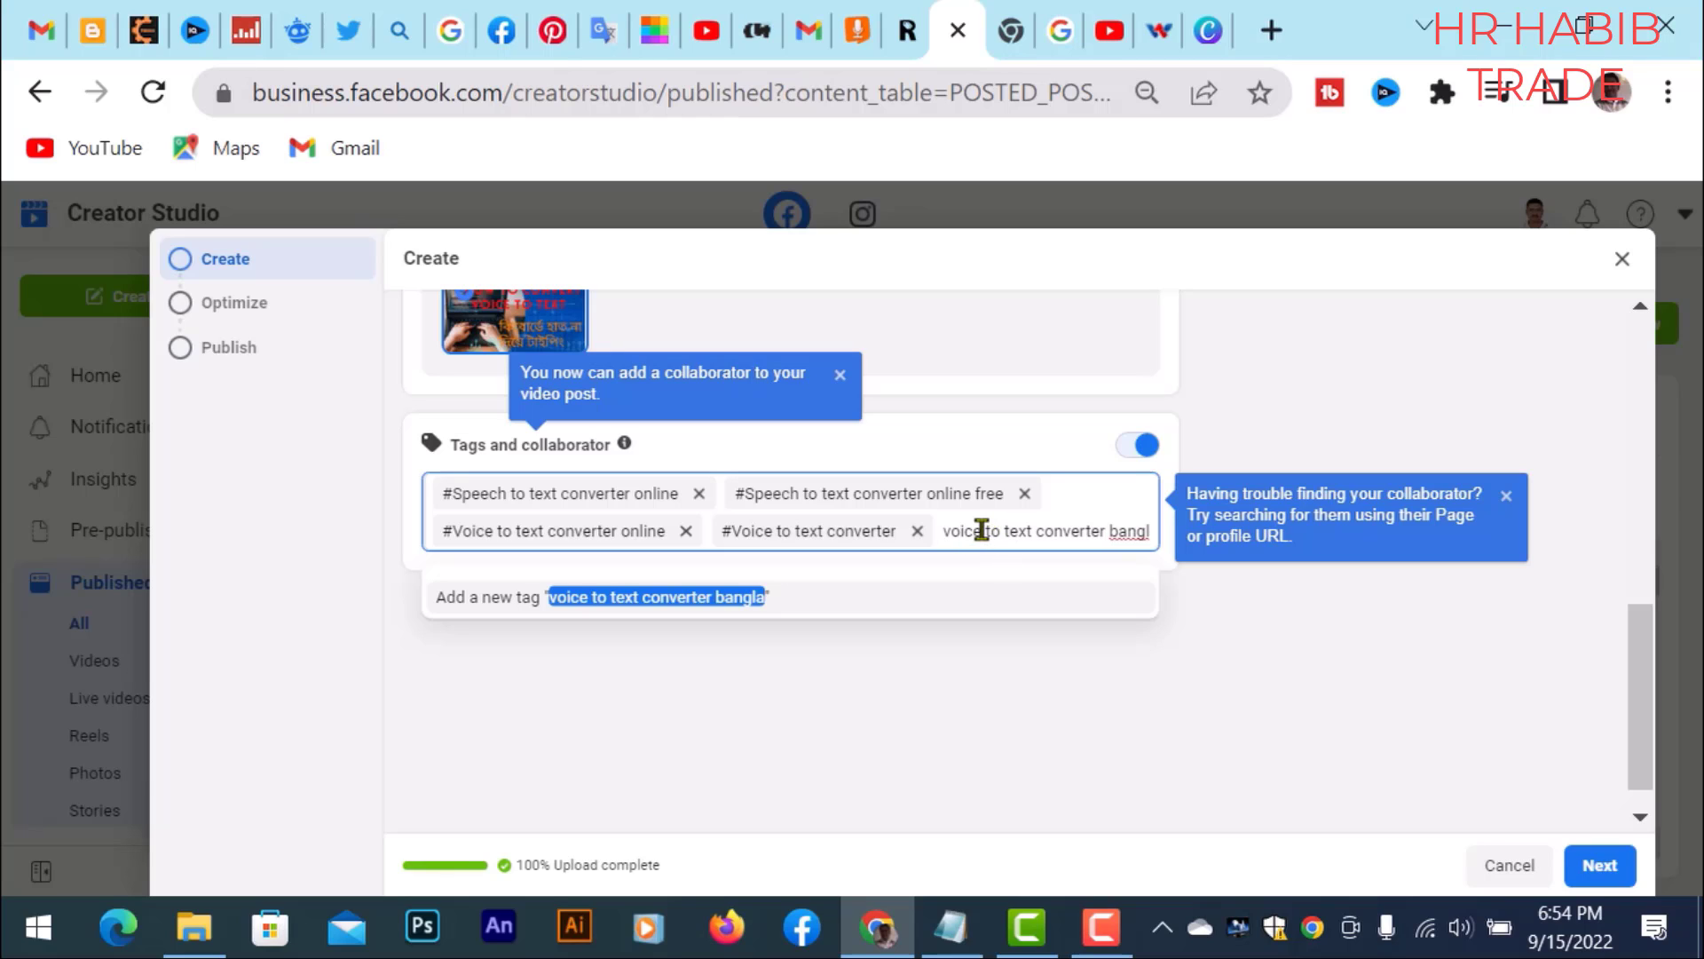
pyautogui.write('#')
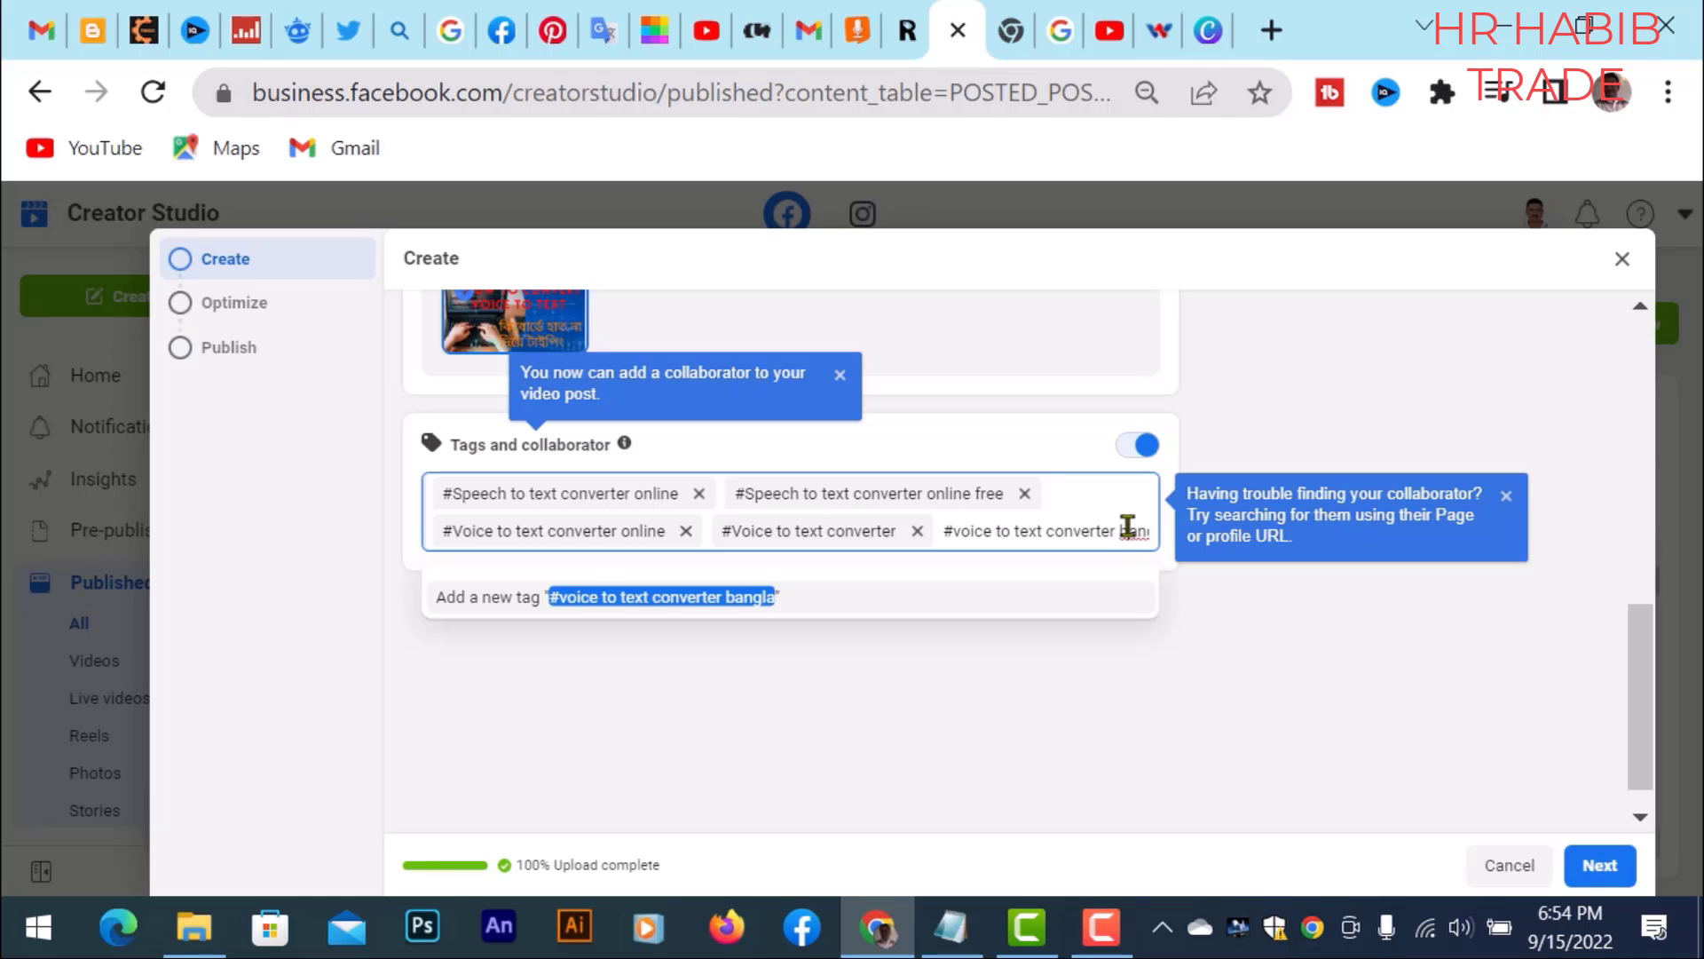
pyautogui.rightClick(1127, 526)
pyautogui.click(1225, 80)
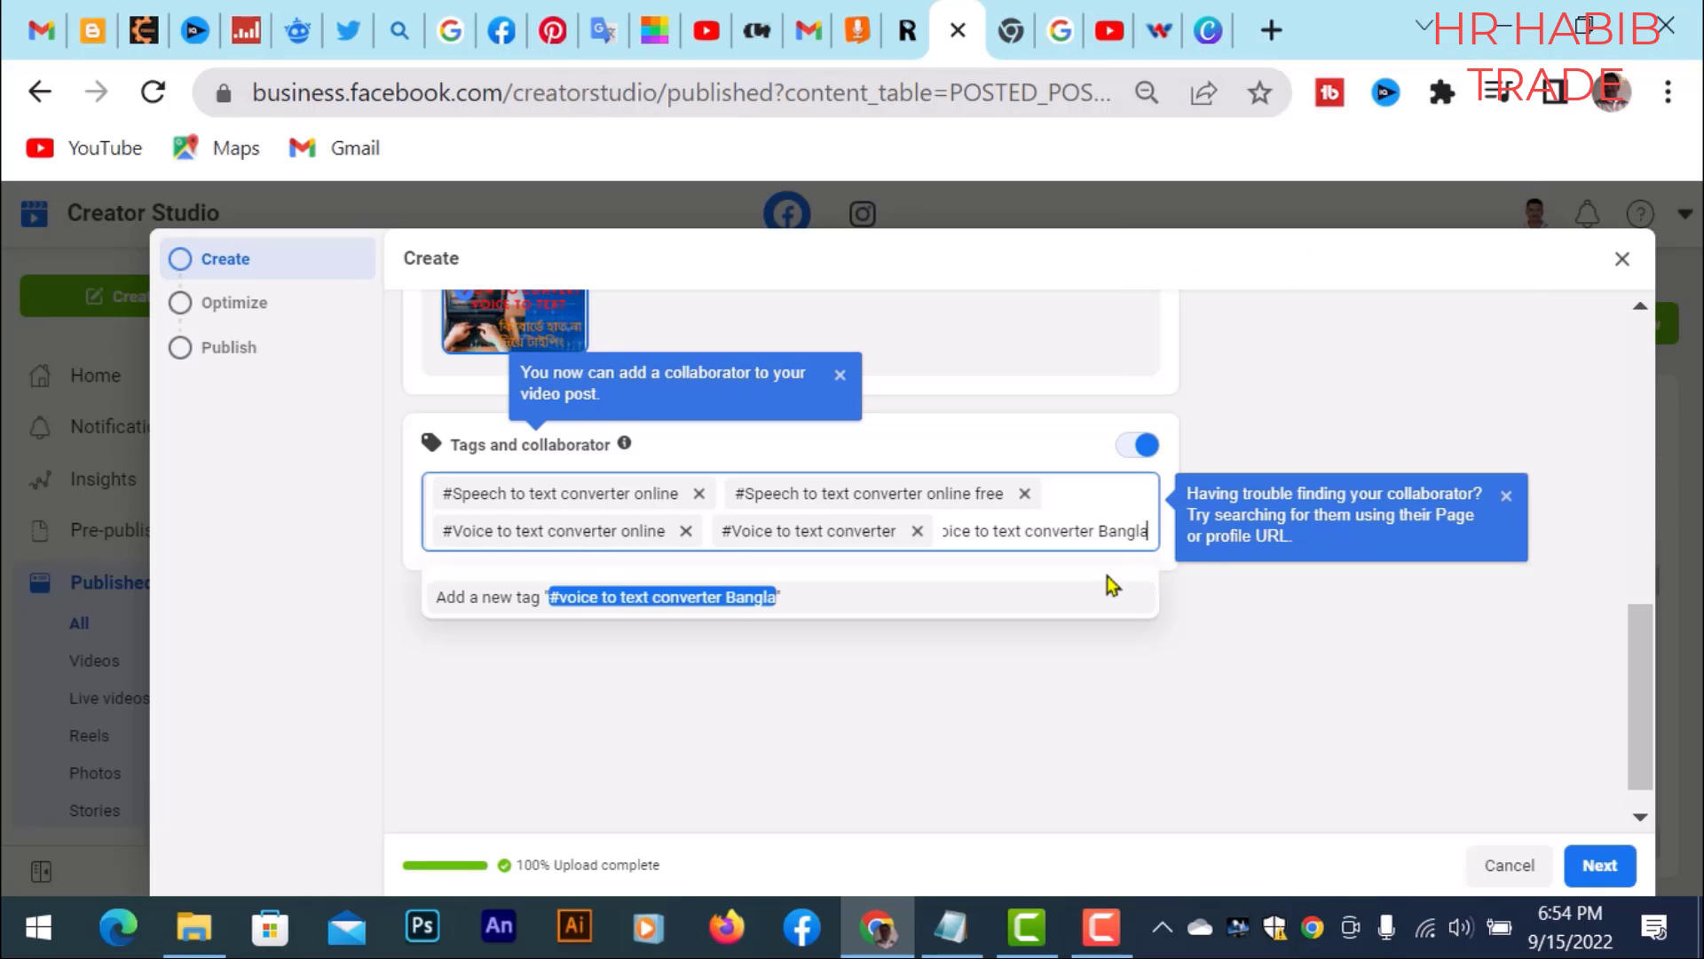
pyautogui.click(1051, 598)
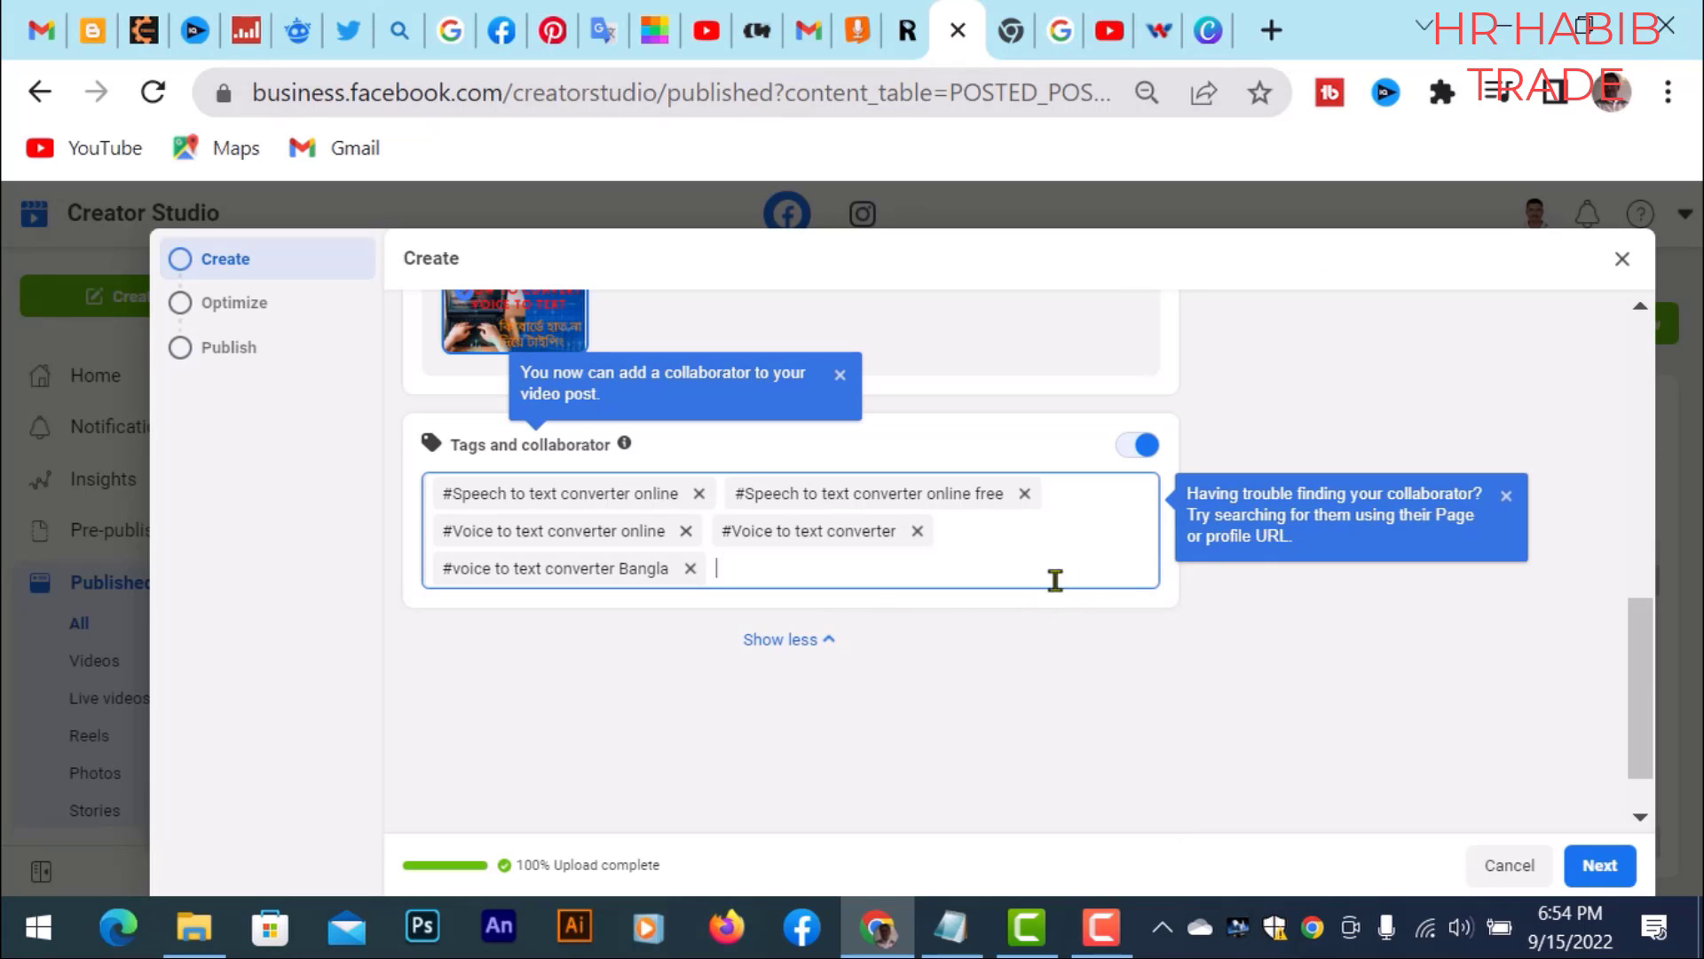
# Step: Copy the sixth keyword from the Notepad list and add it to the post as the tag "#voice to text converter online"
pyautogui.click(950, 927)
pyautogui.moveTo(391, 328); pyautogui.dragTo(2, 330)
pyautogui.hotkey('ctrl', 'c')
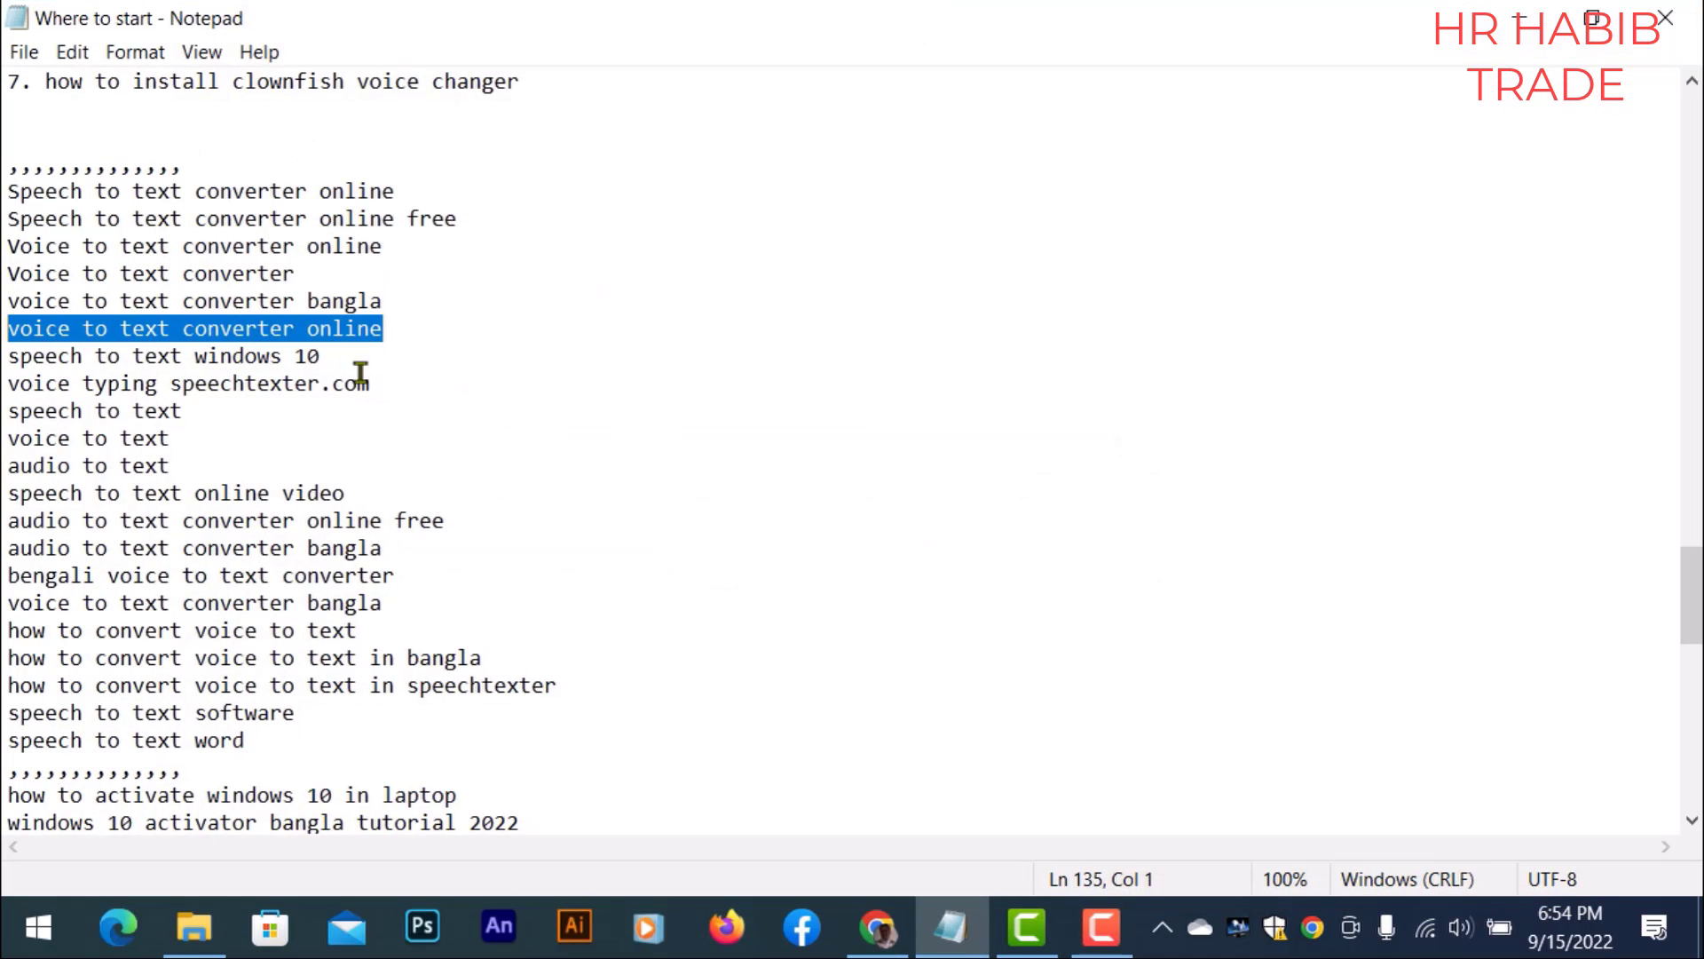
pyautogui.click(950, 551)
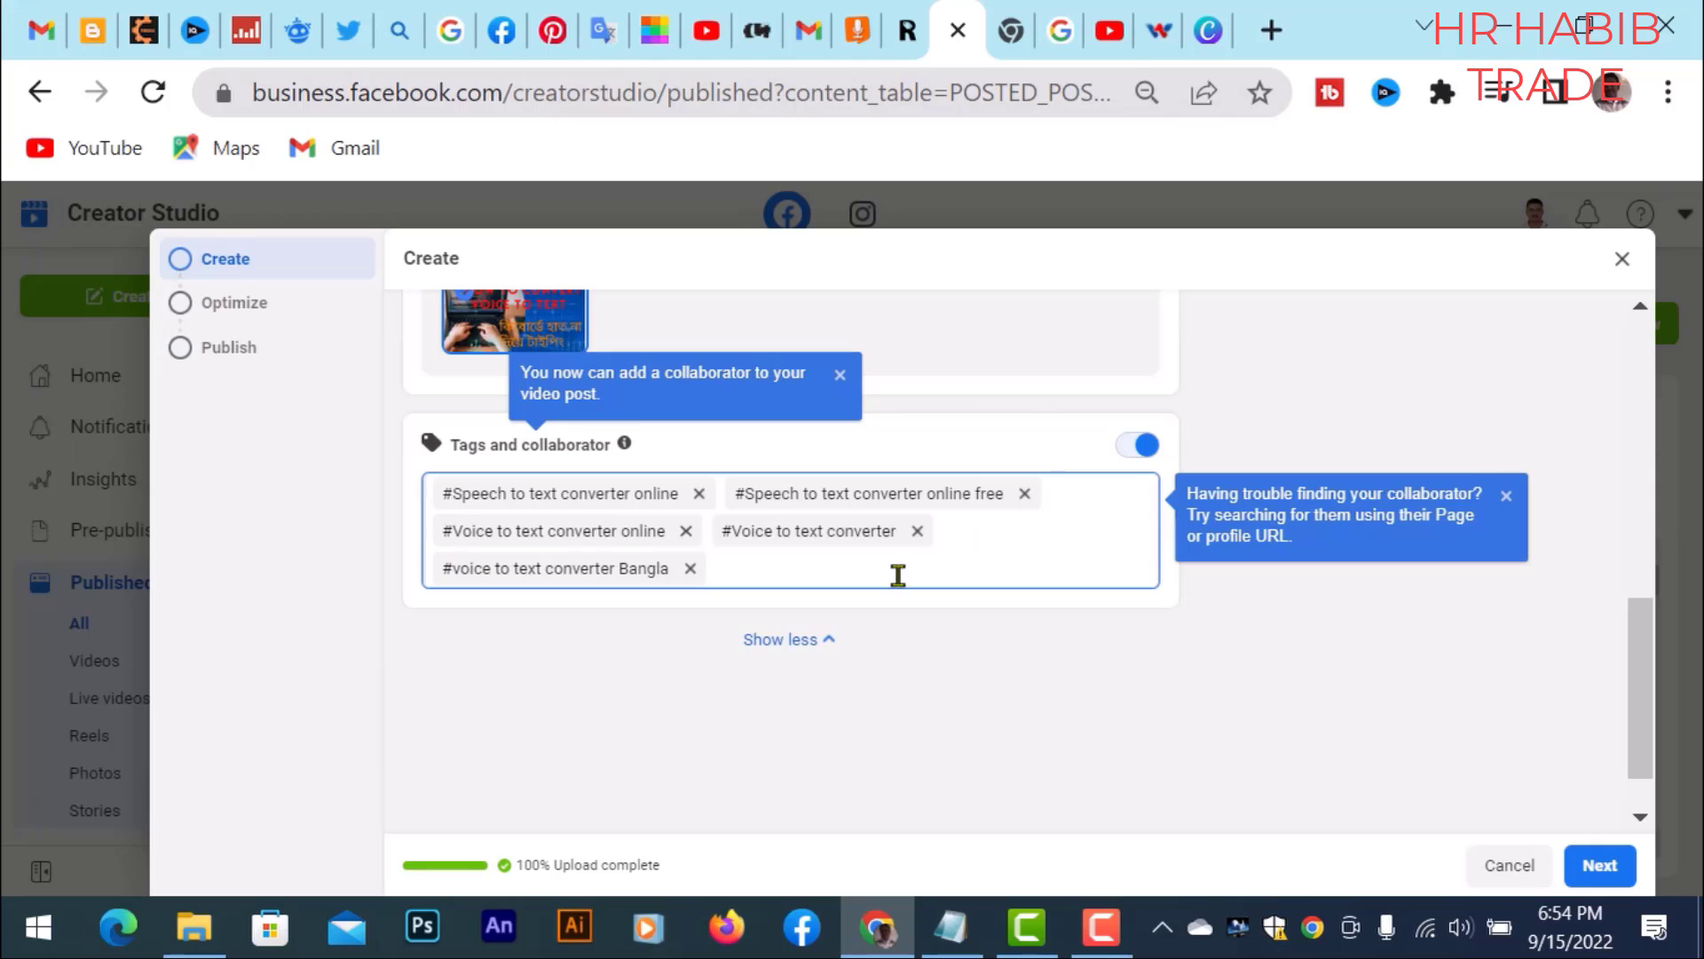
pyautogui.hotkey('ctrl', 'v')
pyautogui.moveTo(718, 562); pyautogui.dragTo(726, 565)
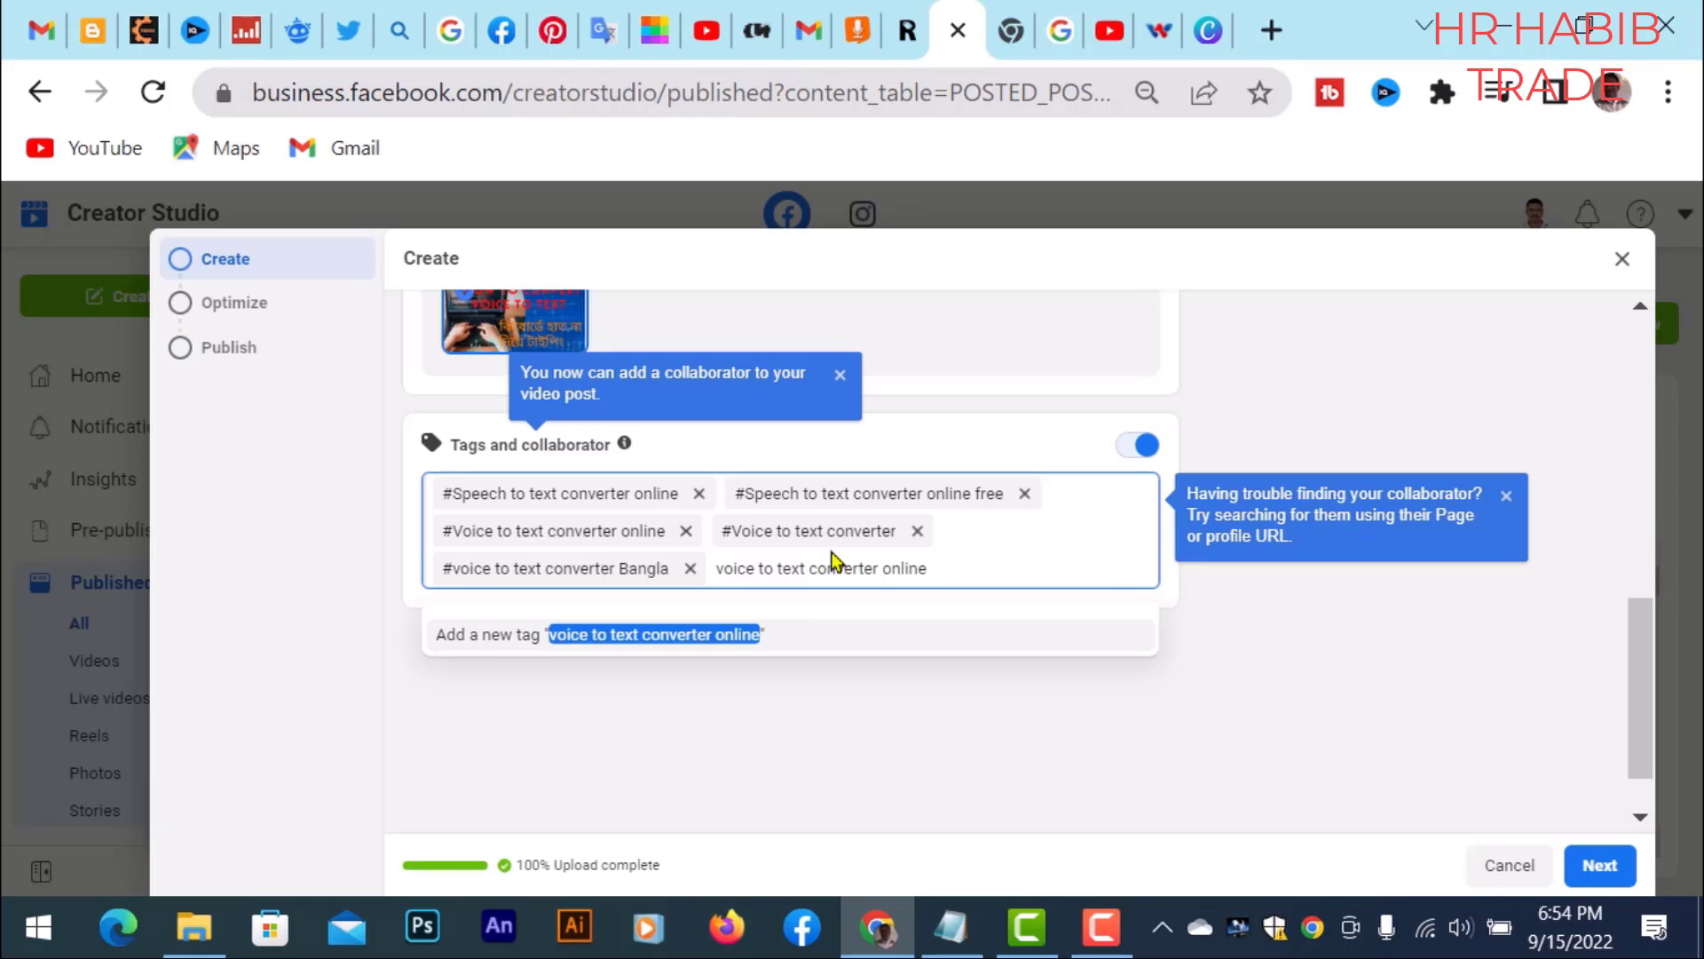
pyautogui.write('#')
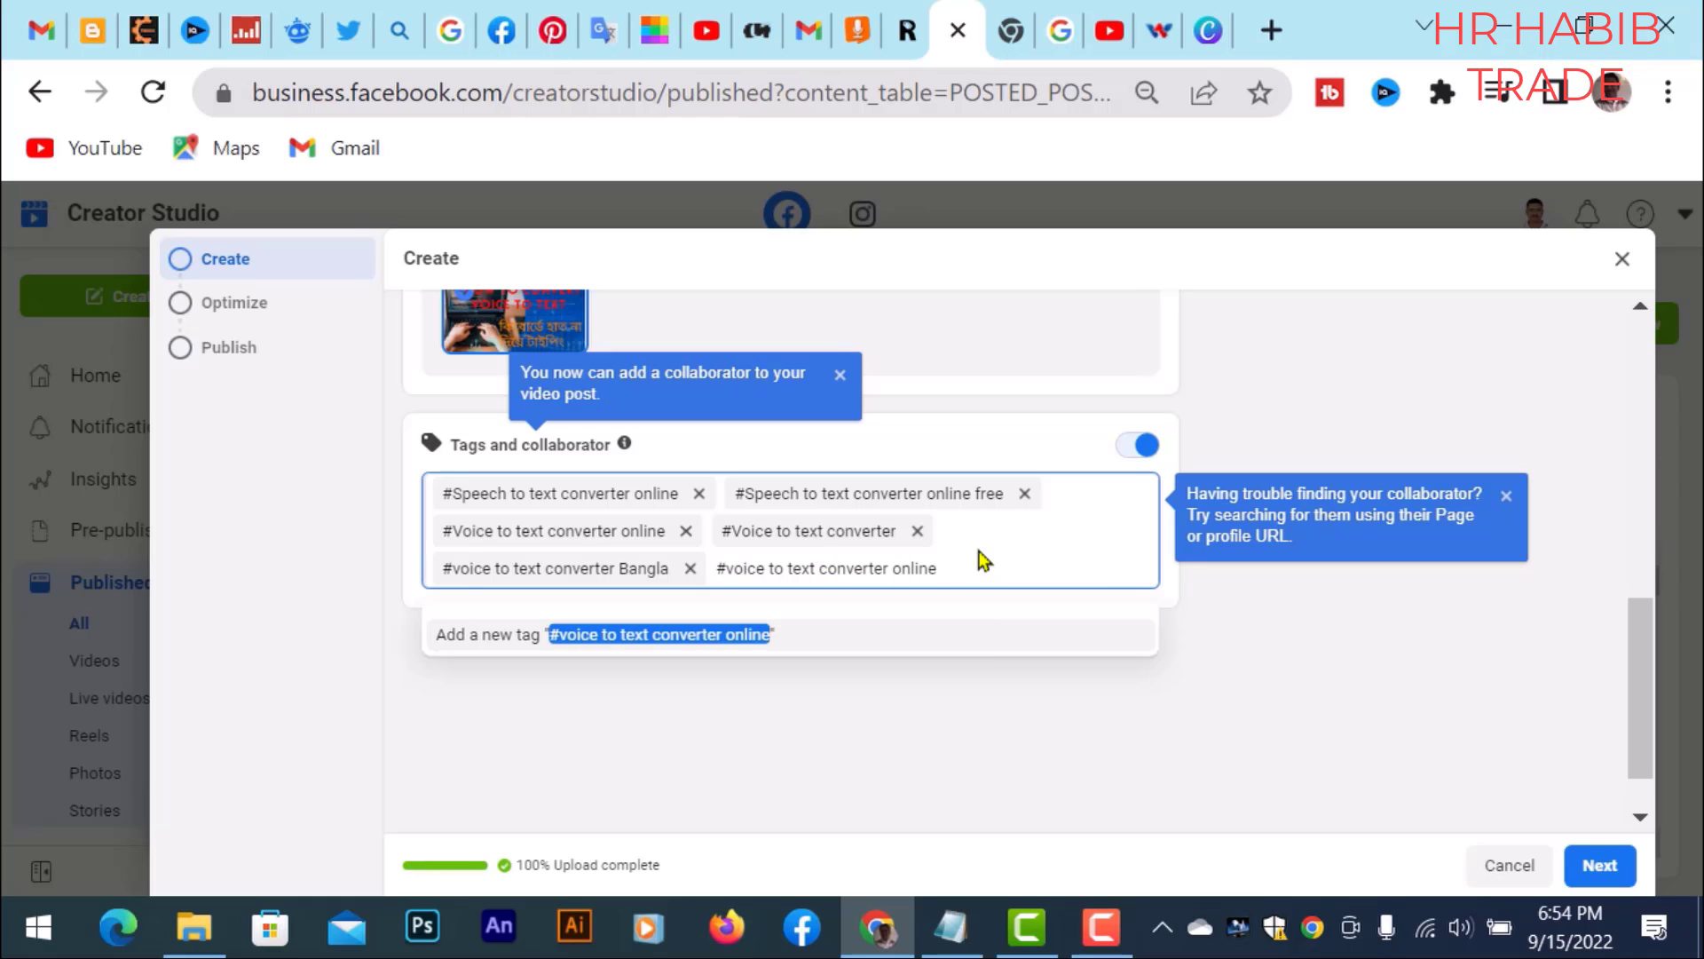
pyautogui.press('Return')
# Step: Copy the seventh keyword from the Notepad list and add it to the post as the tag "#speech to text windows 10"
pyautogui.click(949, 927)
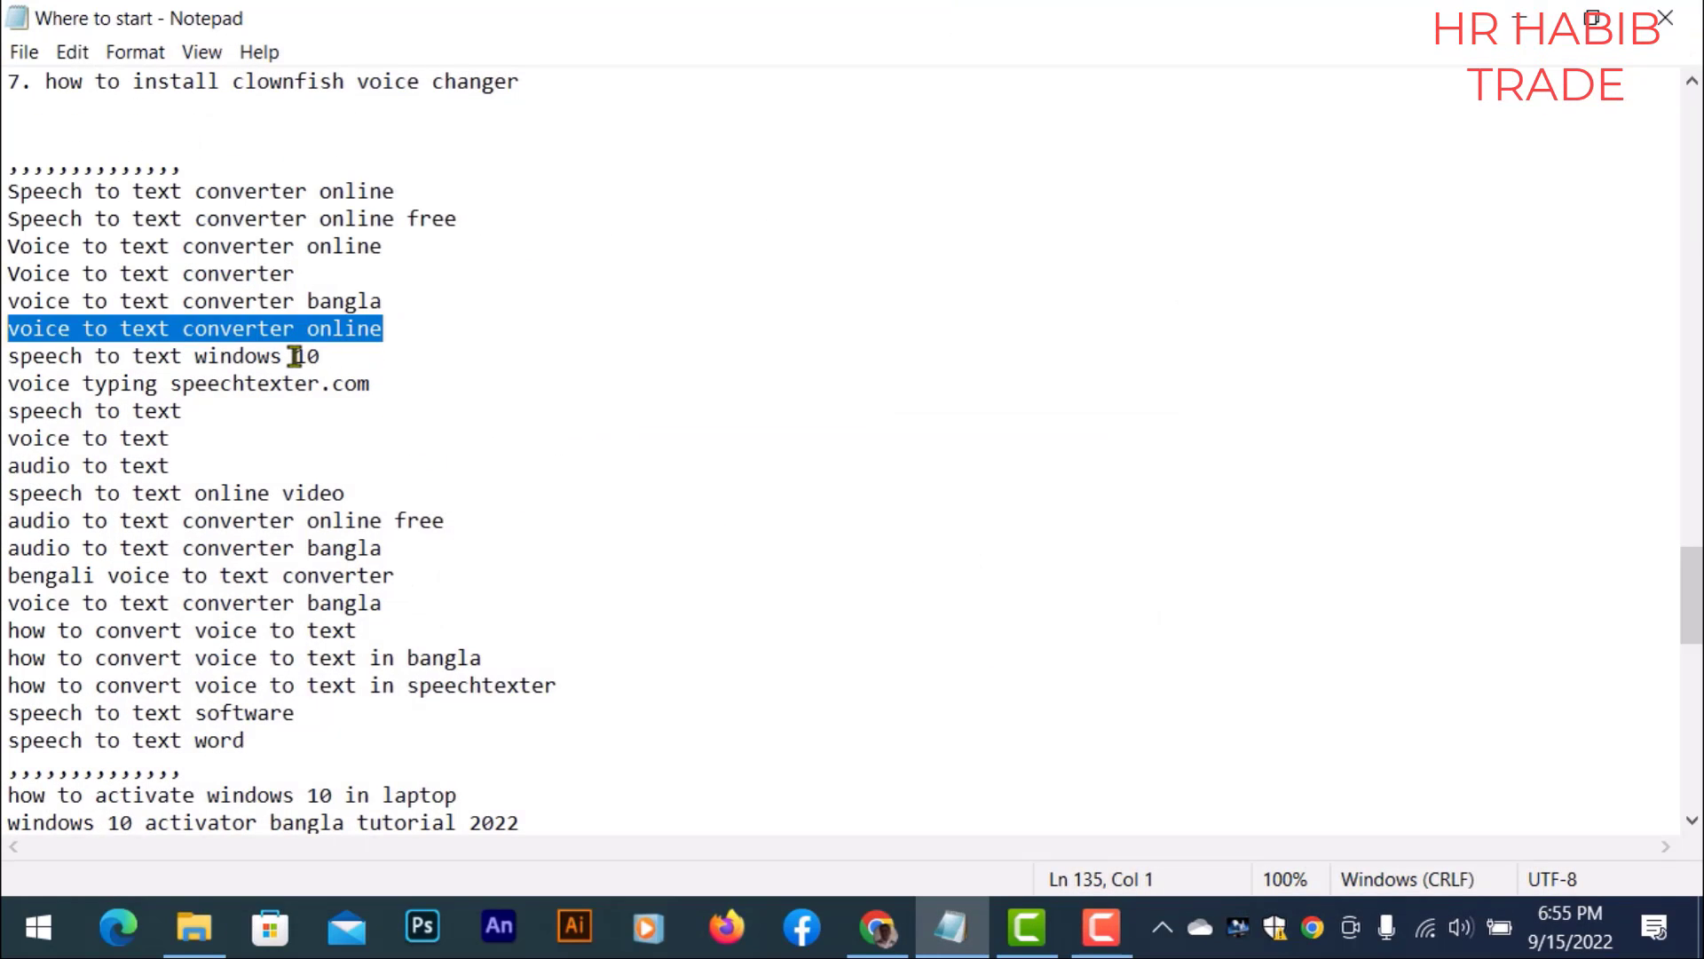
pyautogui.moveTo(319, 356); pyautogui.dragTo(9, 356)
pyautogui.hotkey('ctrl', 'c')
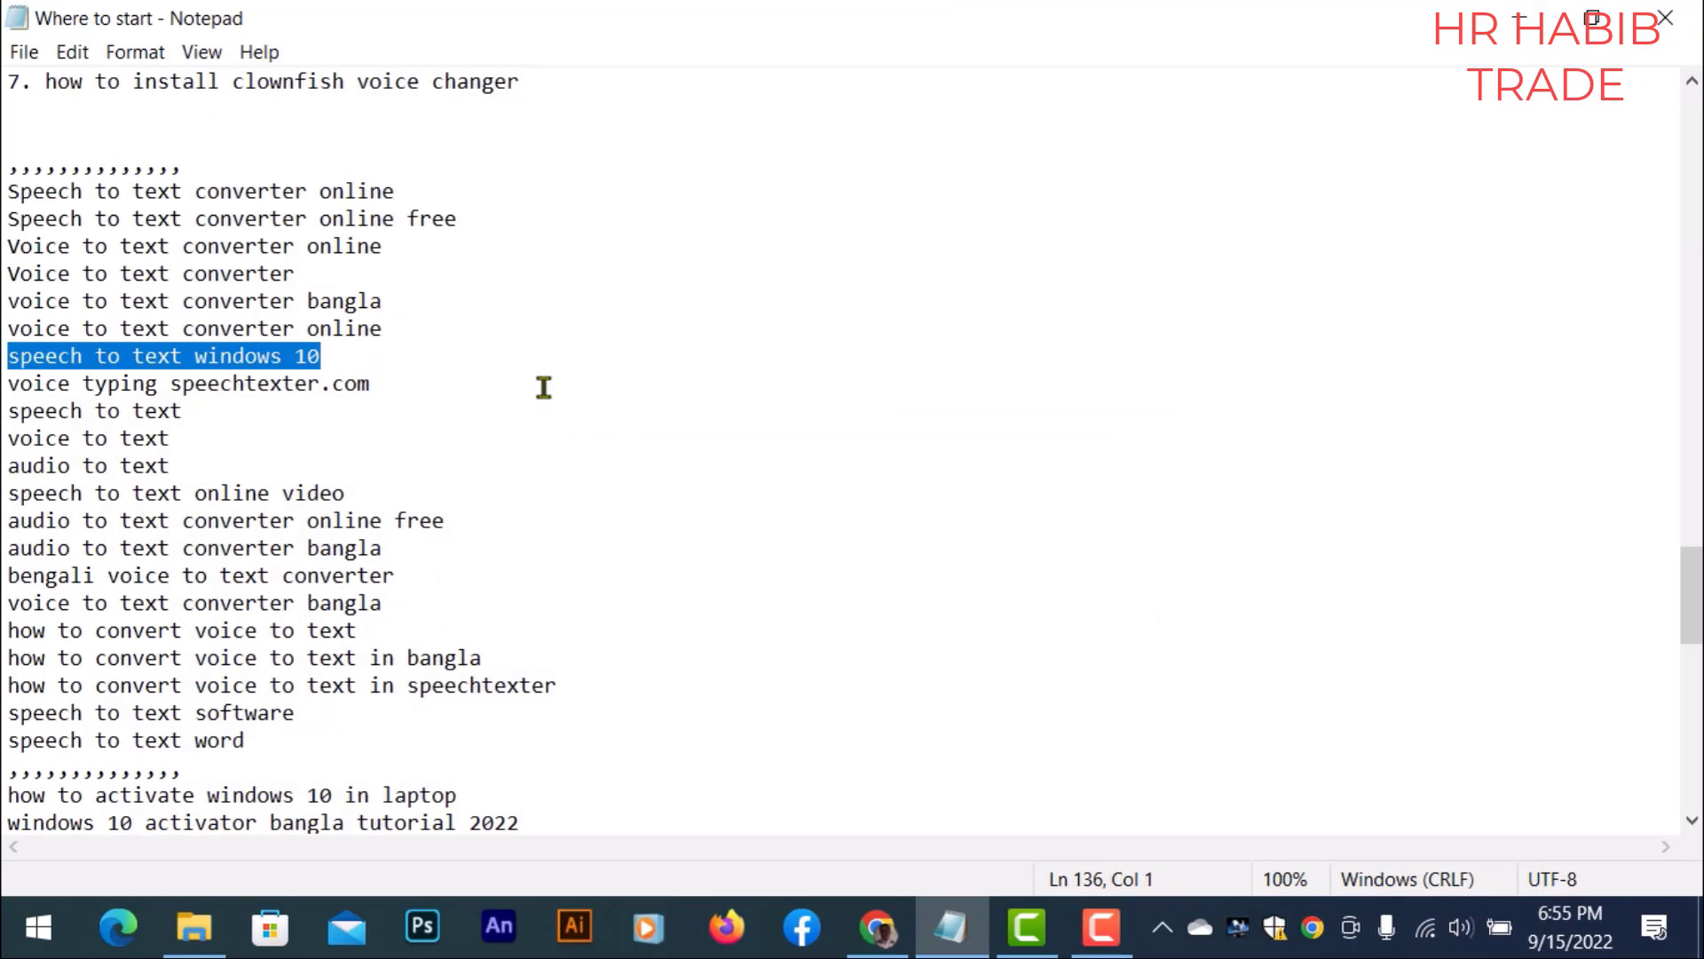
pyautogui.click(1519, 20)
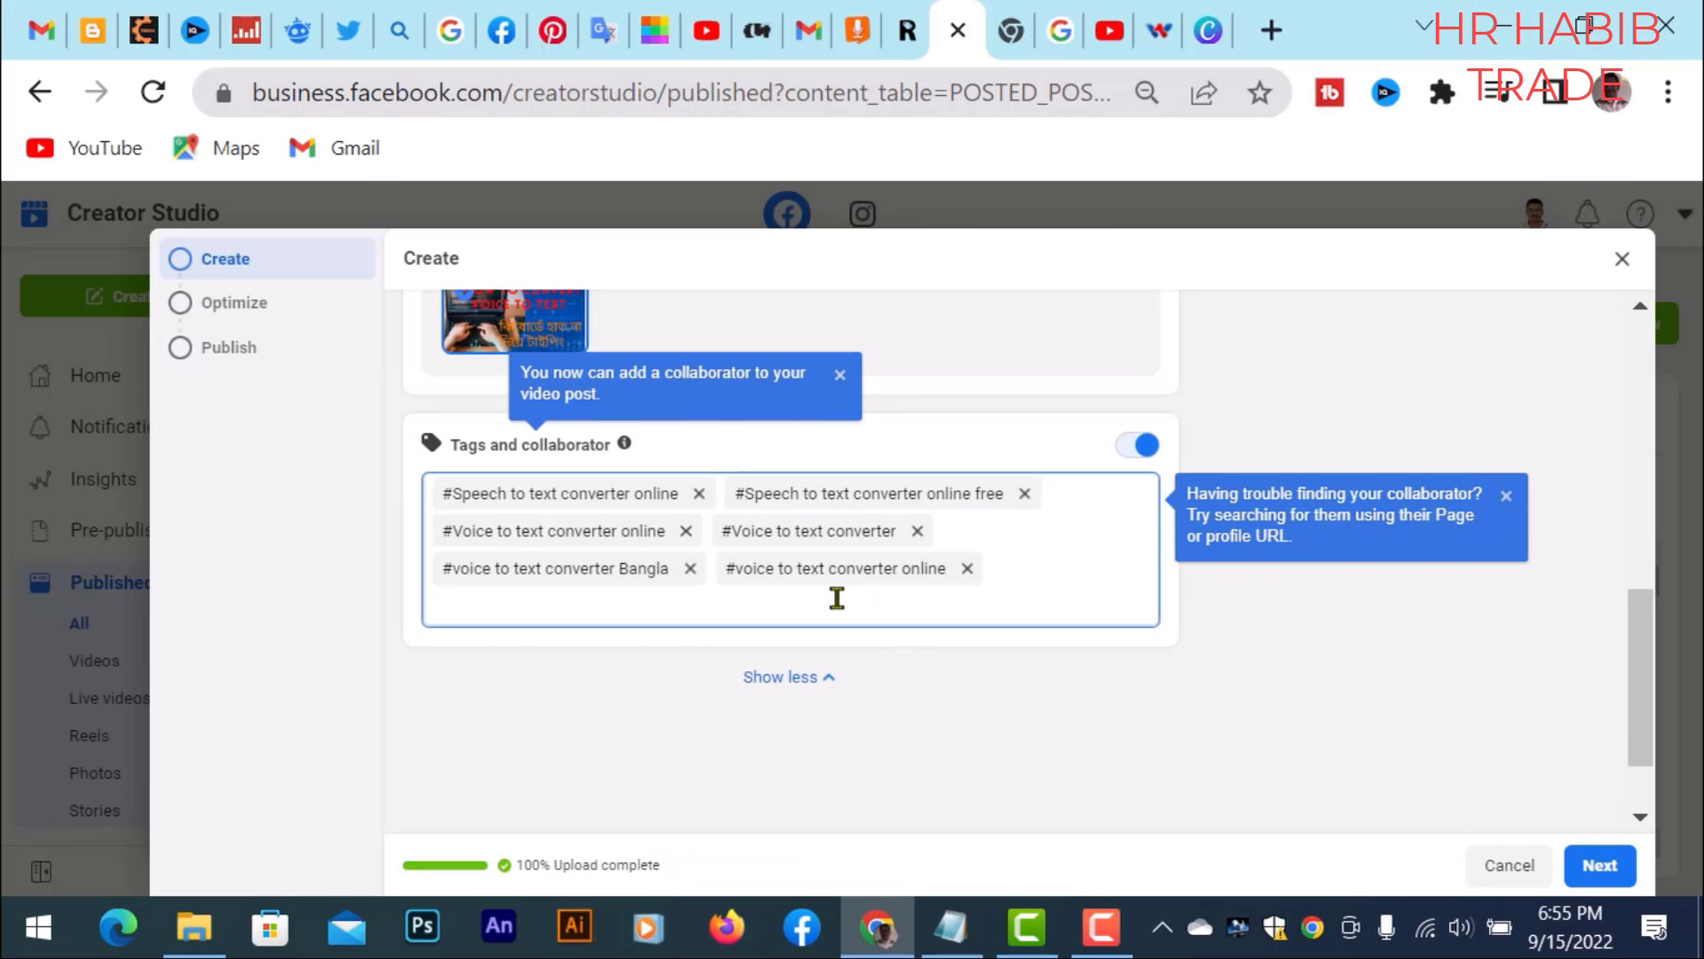
pyautogui.hotkey('ctrl', 'v')
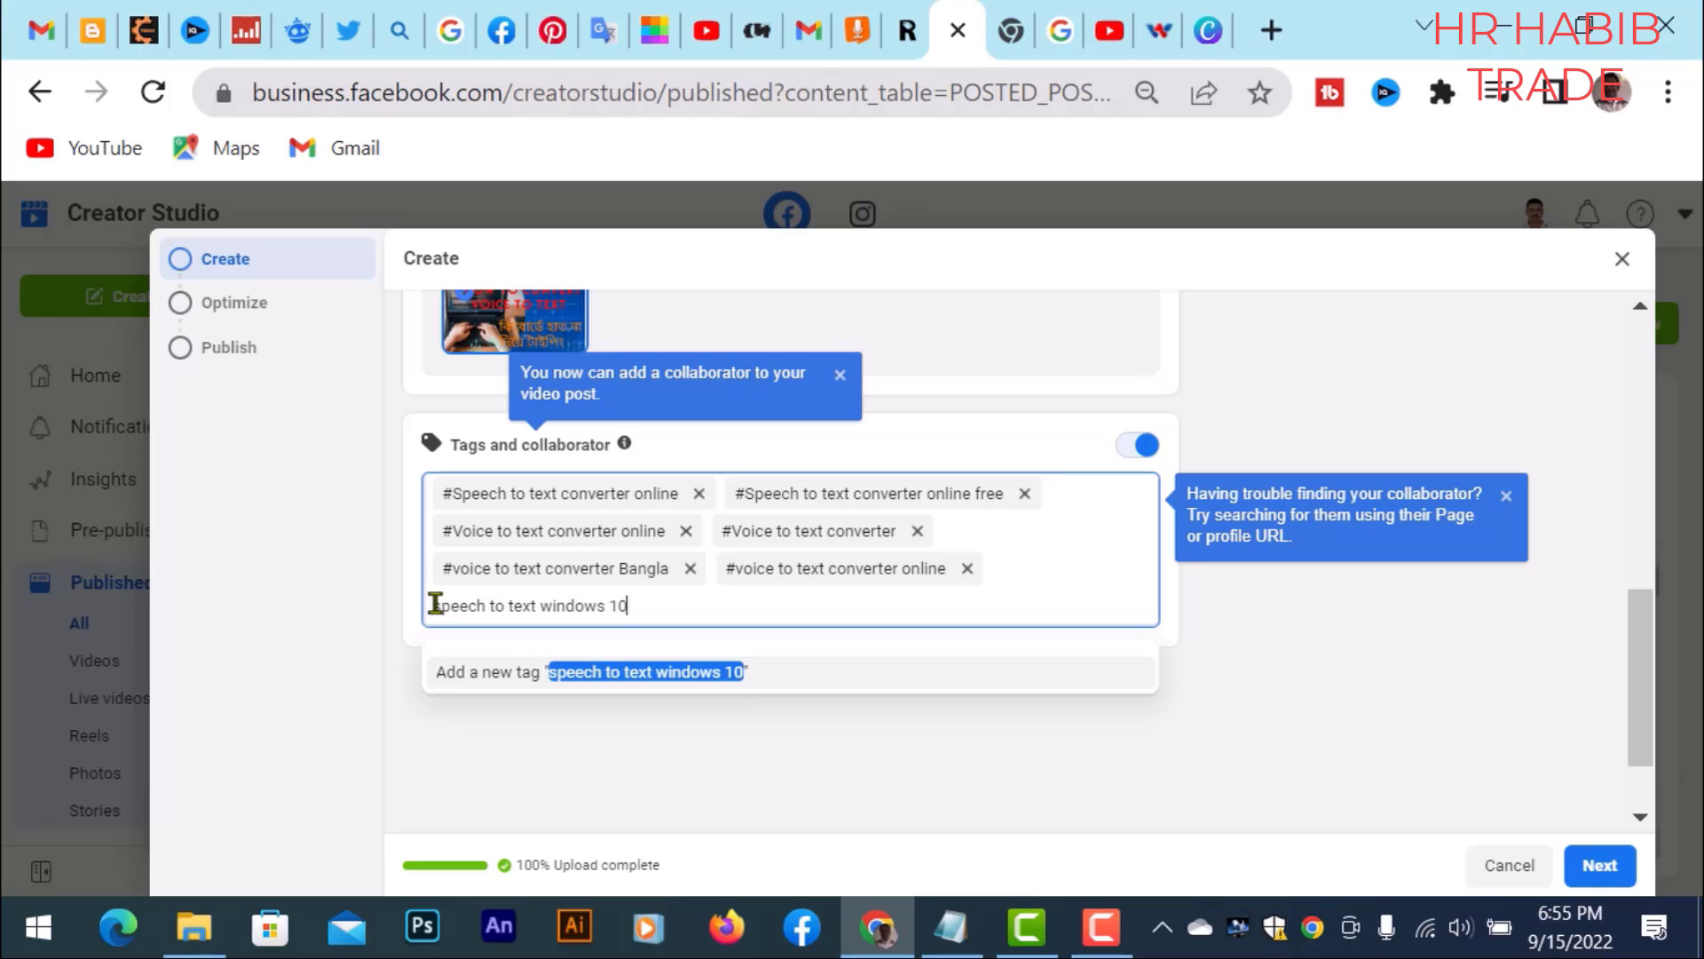
pyautogui.moveTo(435, 605); pyautogui.dragTo(442, 605)
pyautogui.write('#')
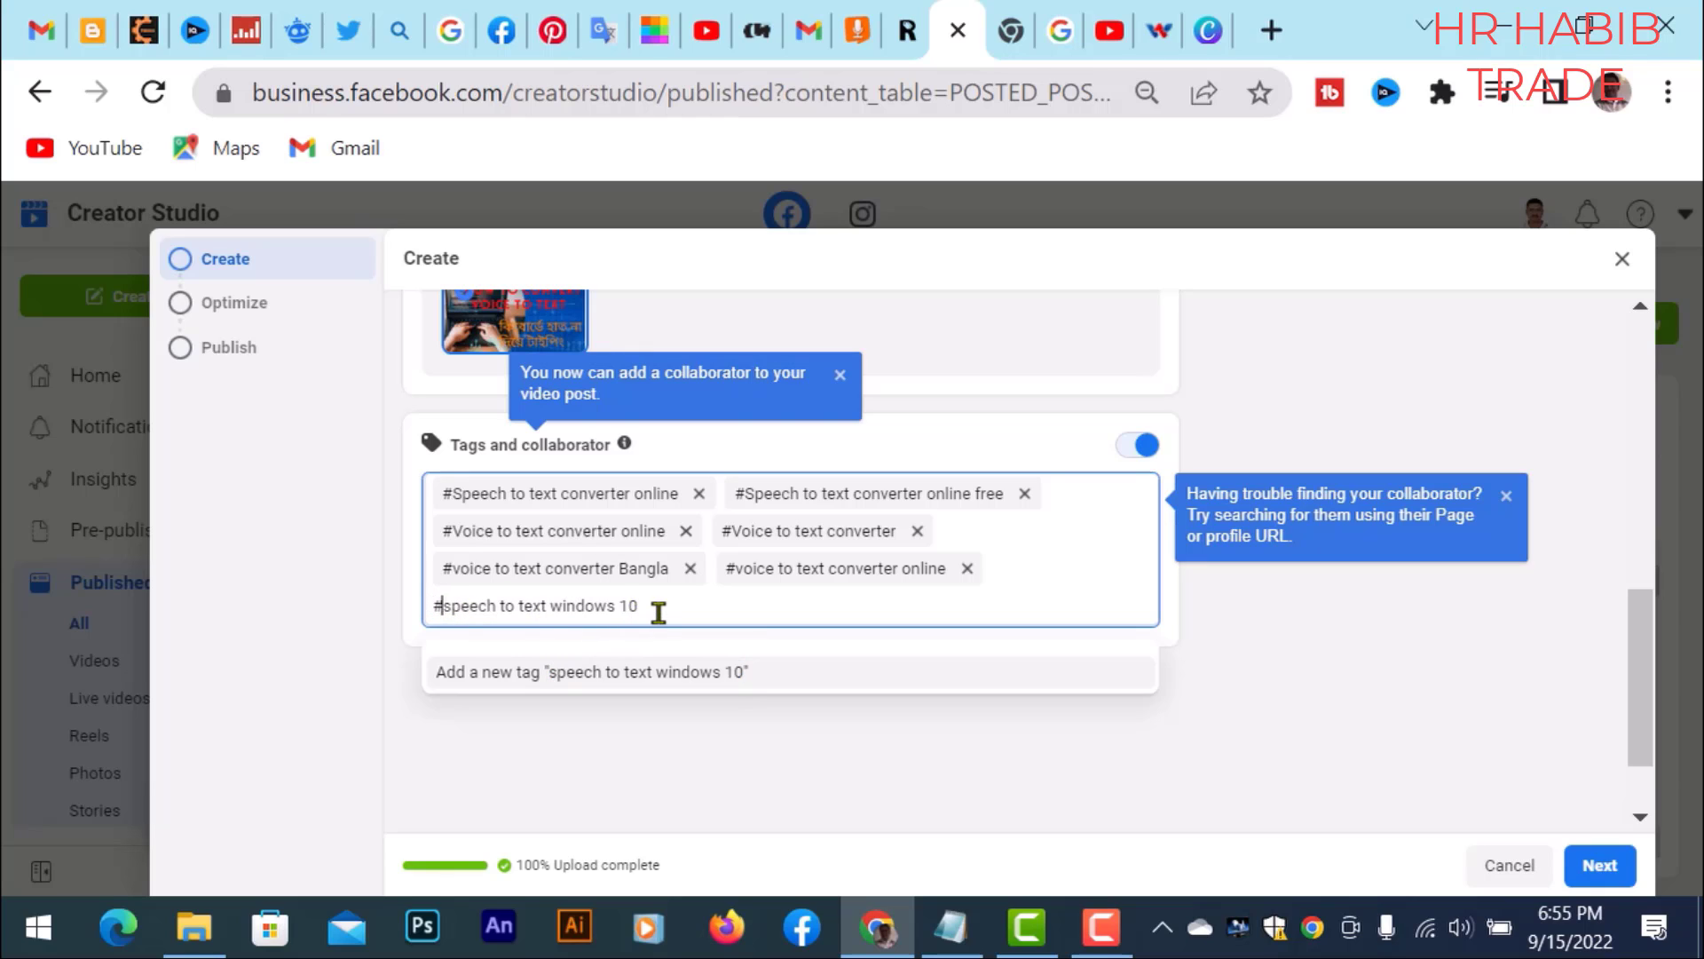
pyautogui.click(661, 610)
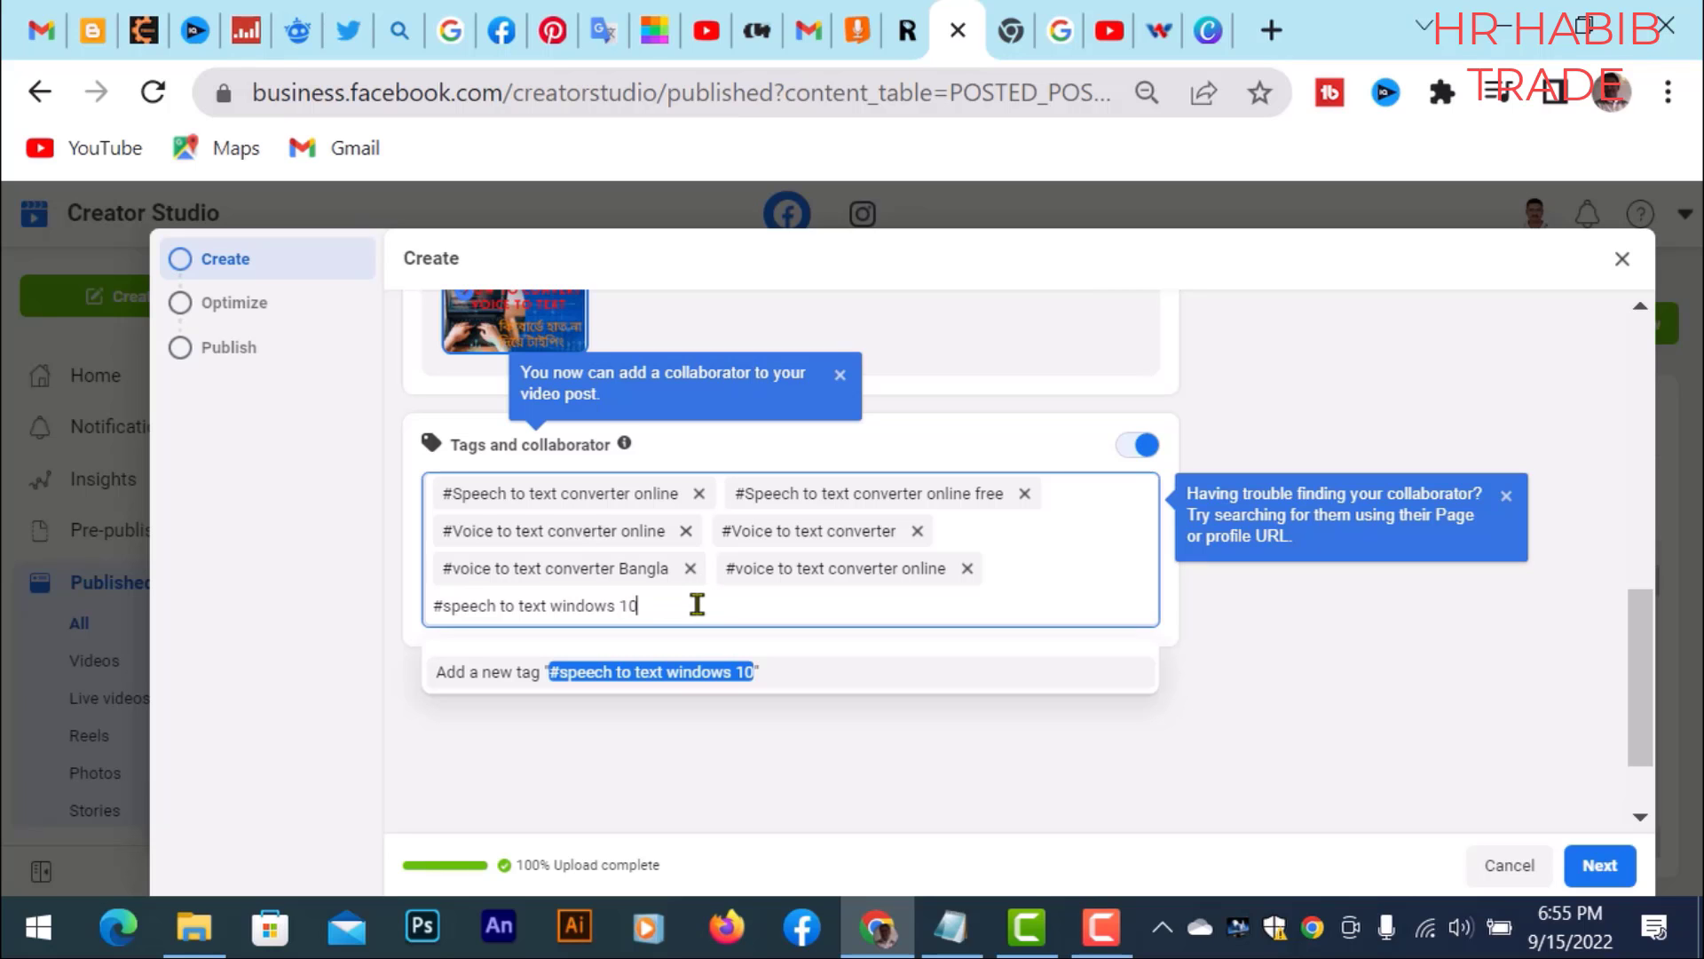
pyautogui.press('Return')
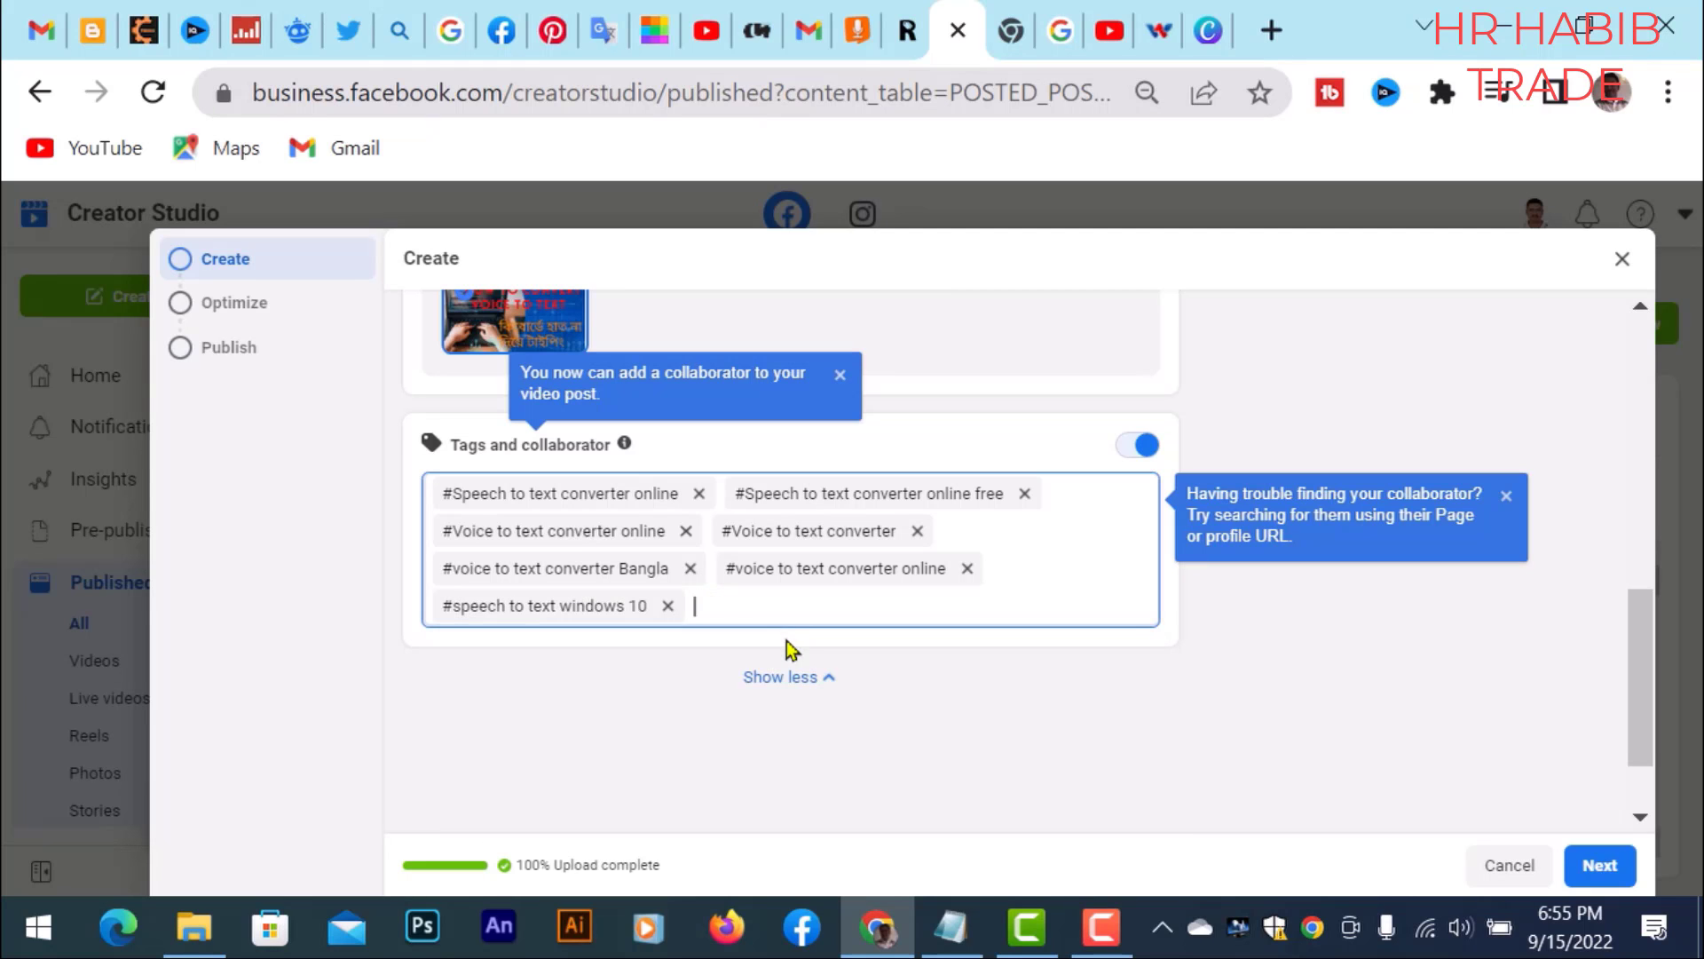
# Step: Copy the eighth keyword from the Notepad list and add it to the post as the tag "#voice typing speechtexter.com"
pyautogui.click(949, 927)
pyautogui.click(381, 387)
pyautogui.moveTo(380, 387); pyautogui.dragTo(7, 384)
pyautogui.hotkey('ctrl', 'c')
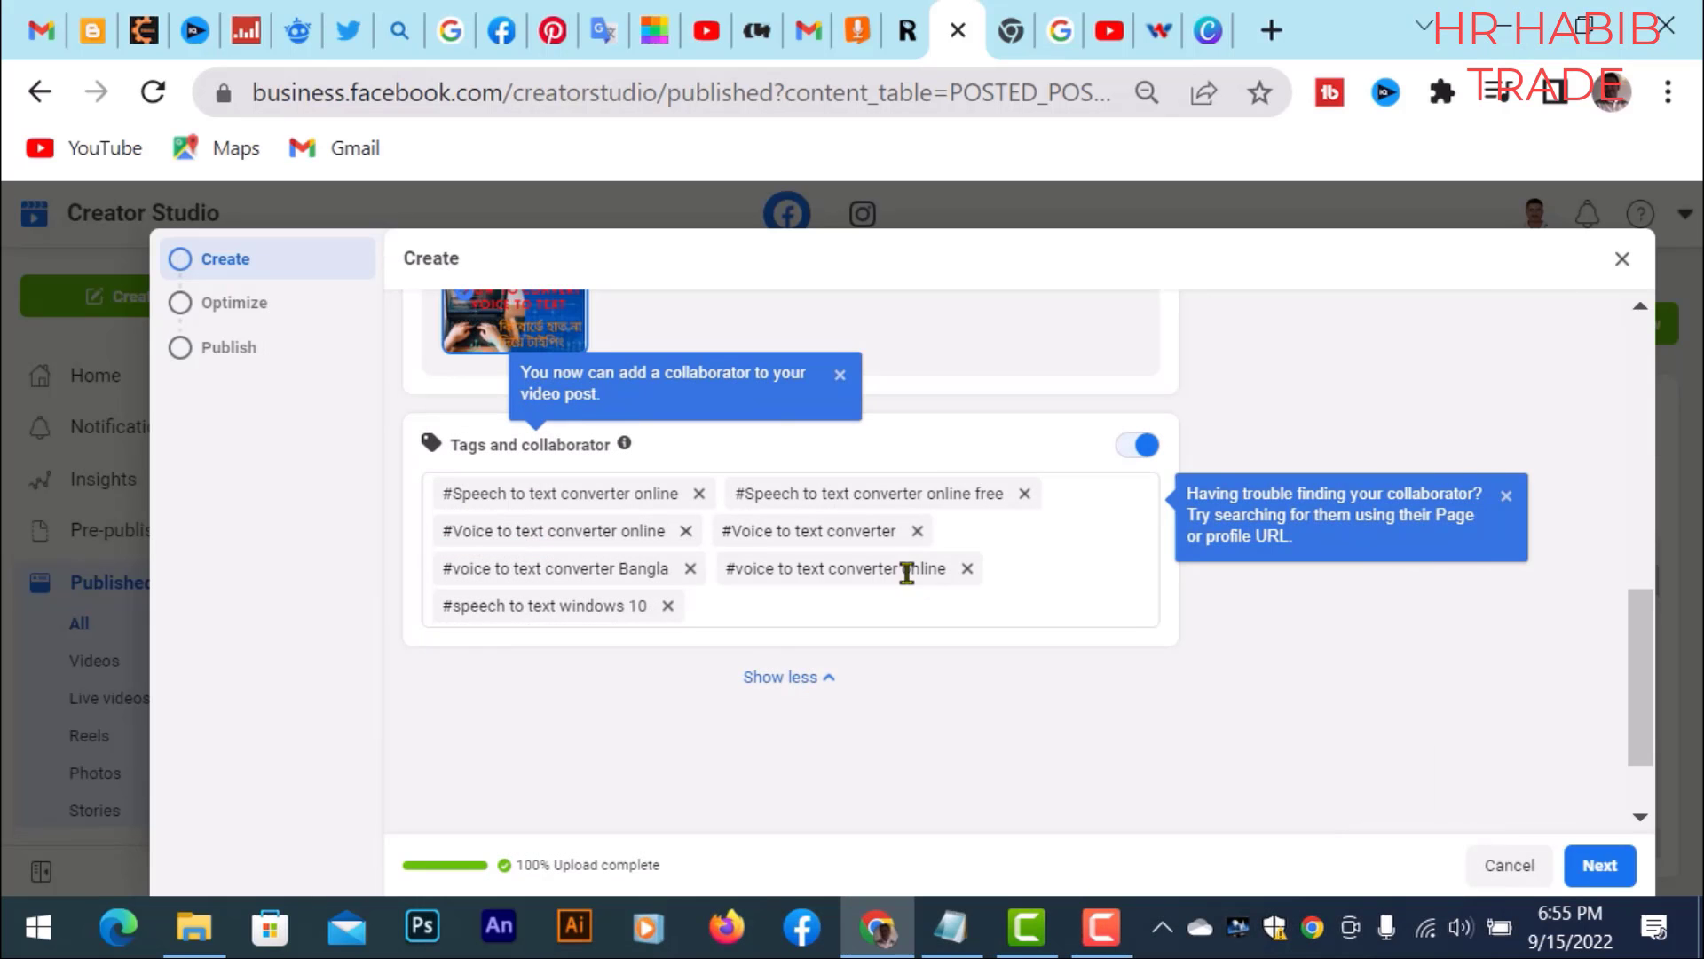
pyautogui.click(1520, 20)
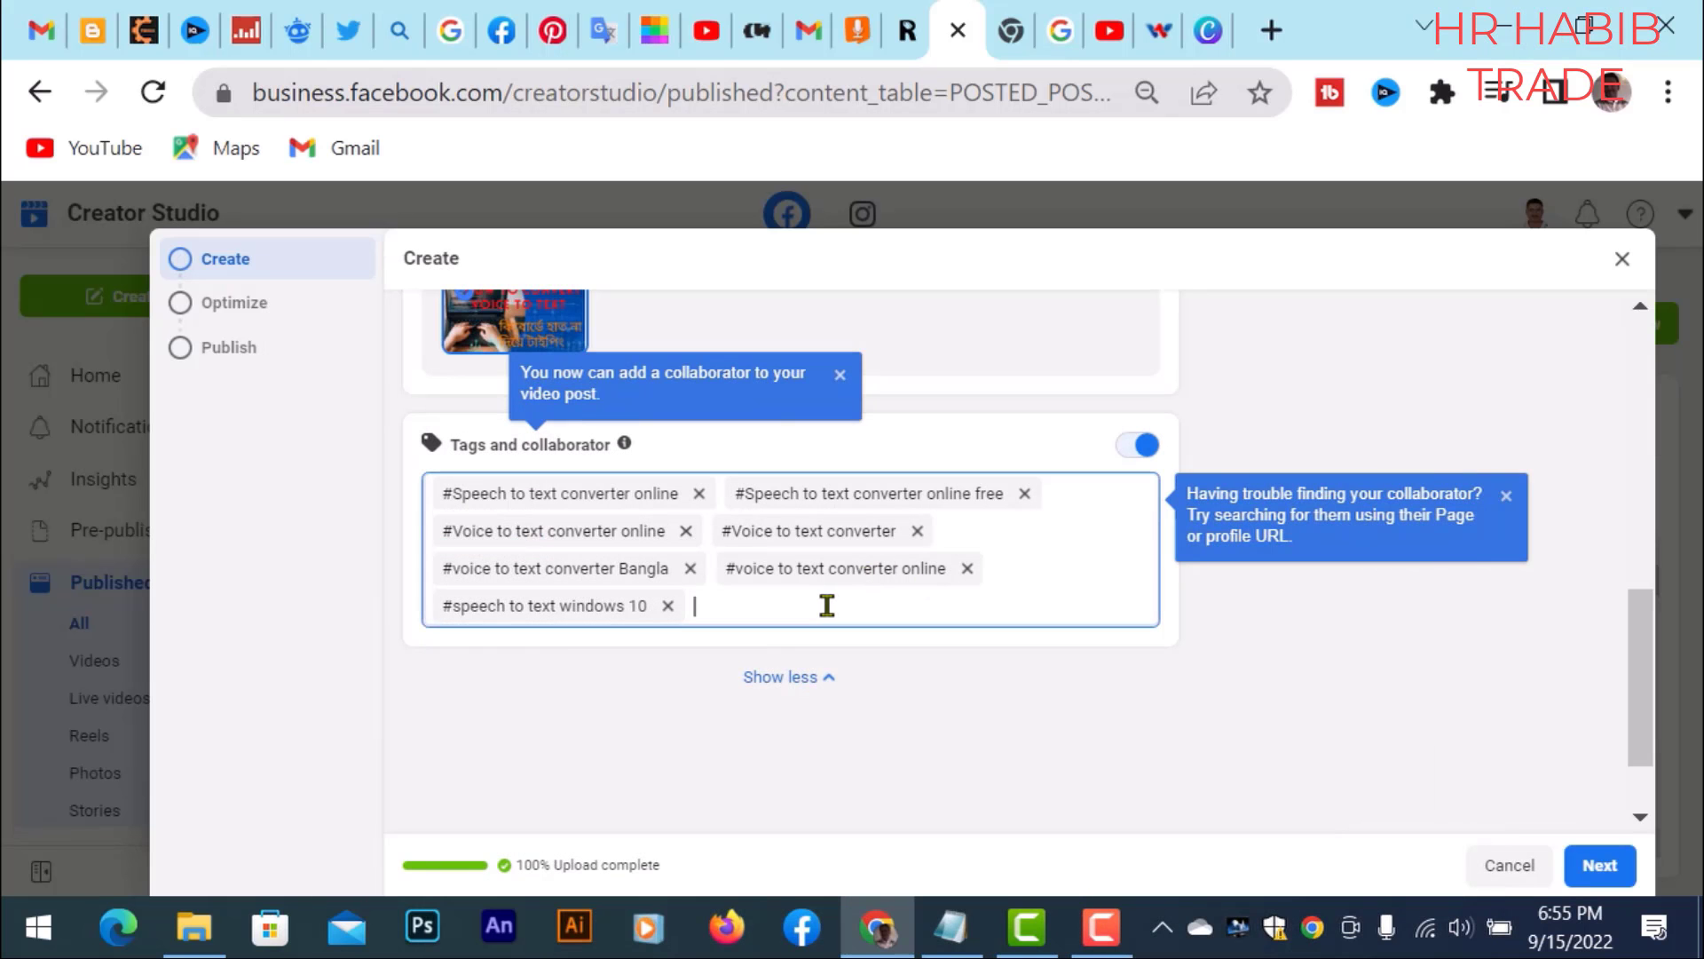
pyautogui.hotkey('ctrl', 'v')
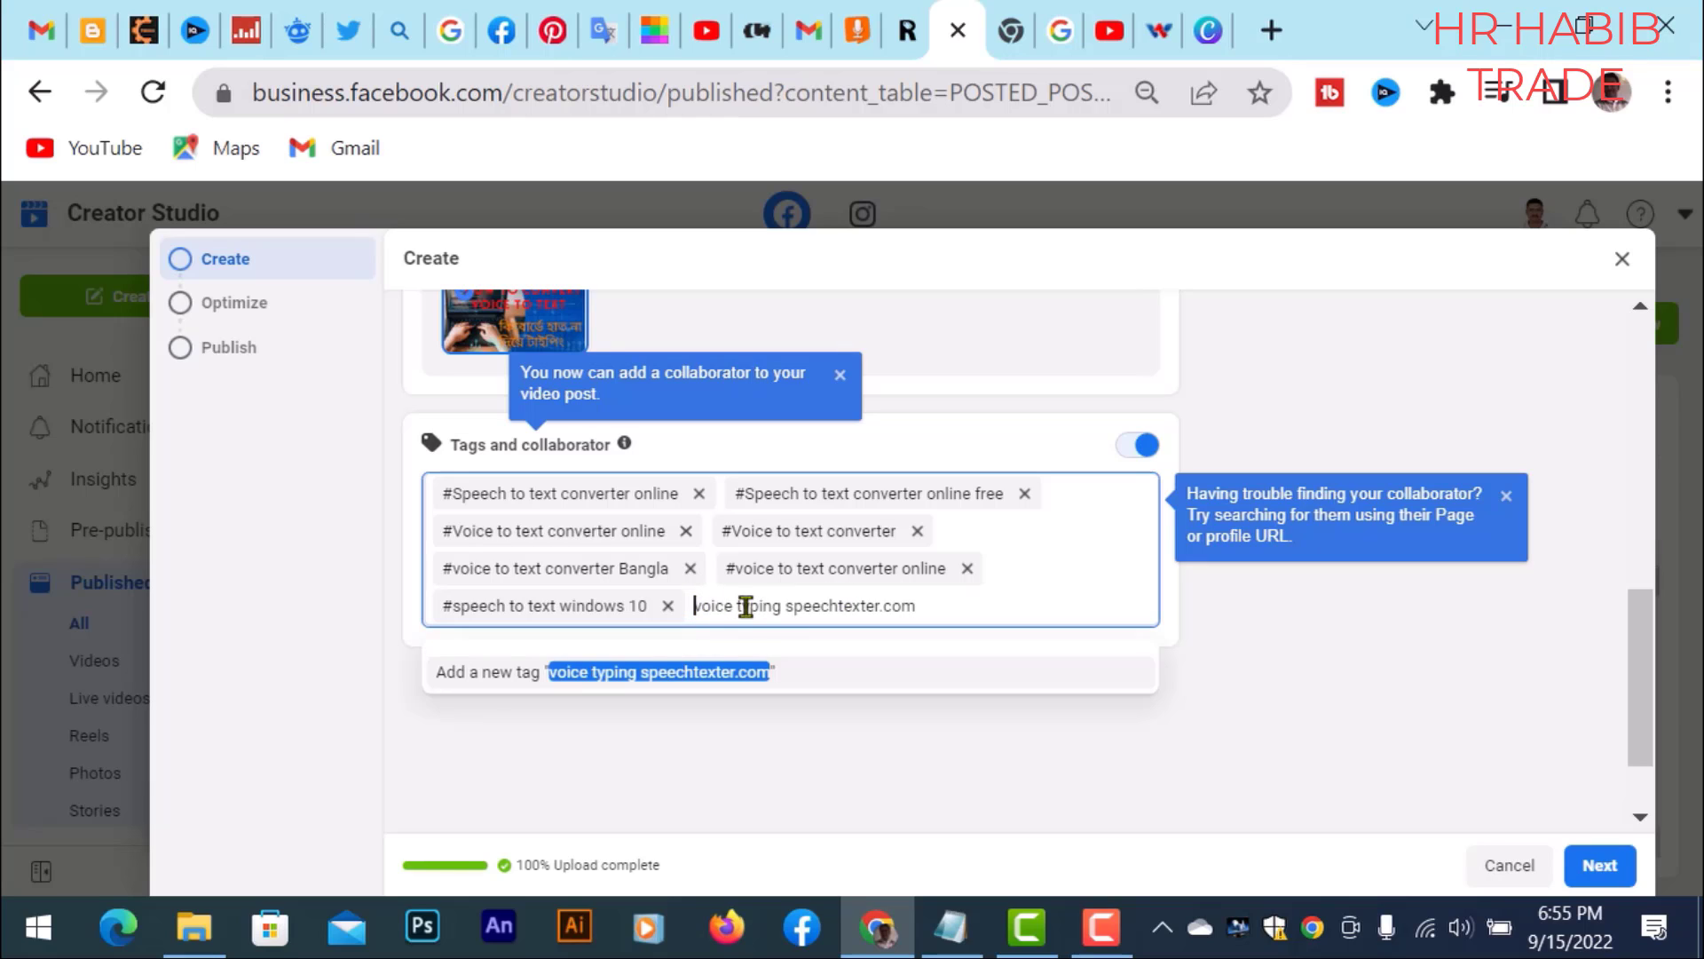
pyautogui.write('#')
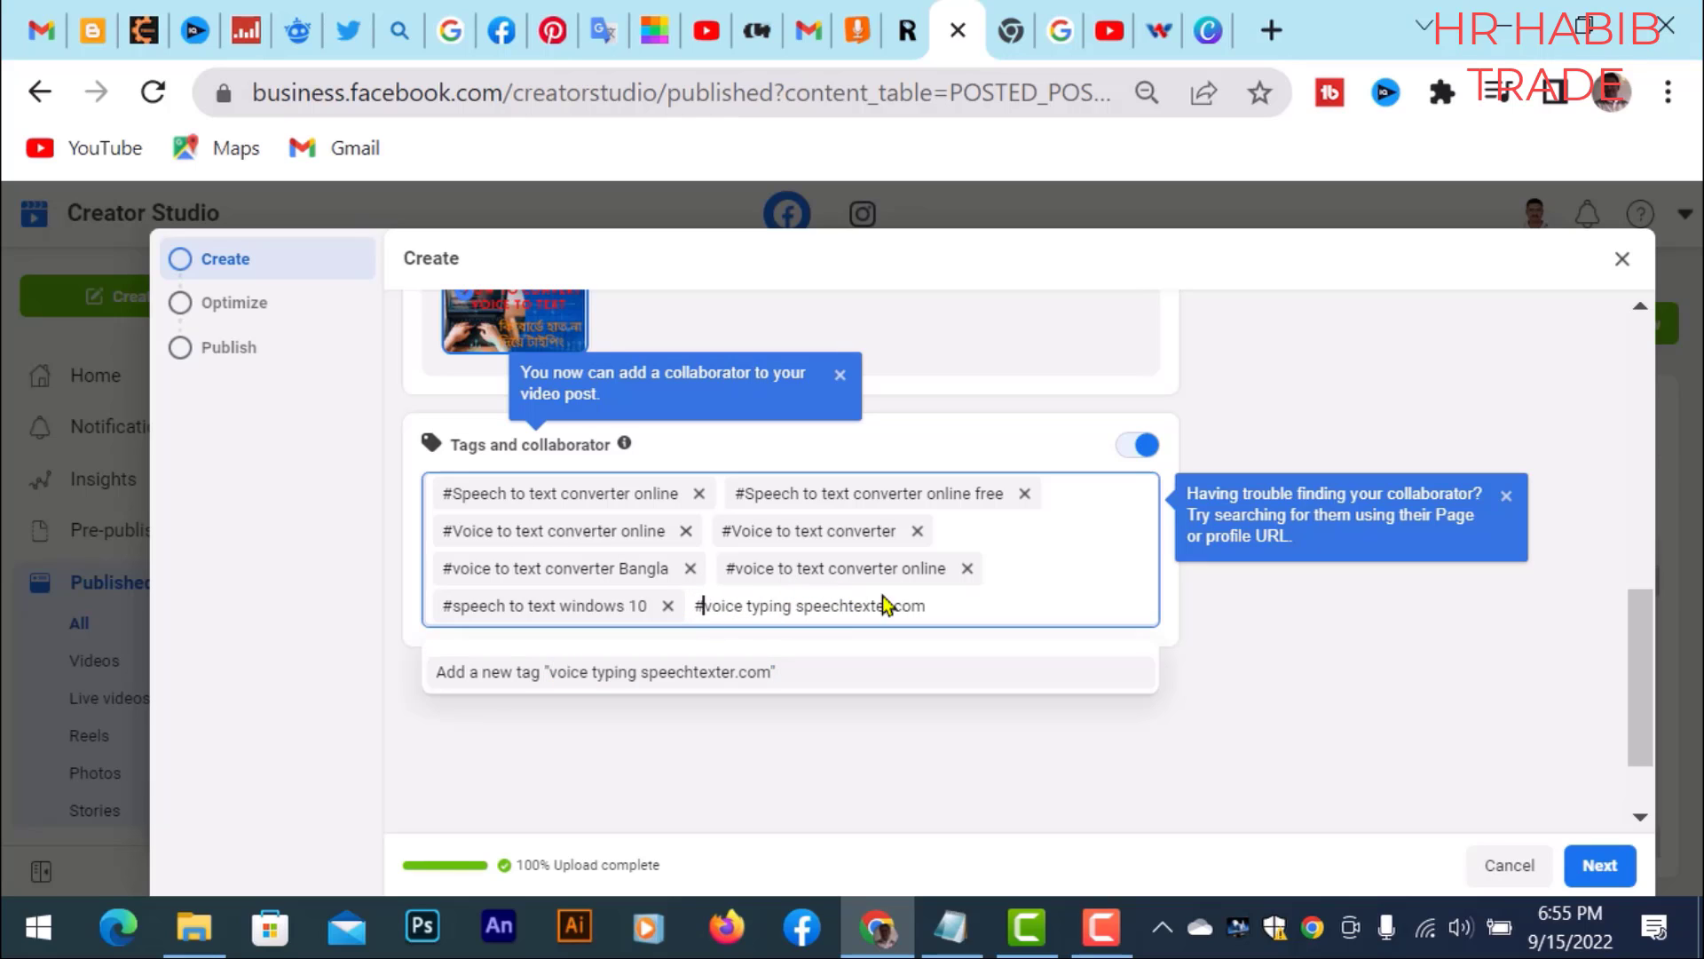
pyautogui.click(948, 609)
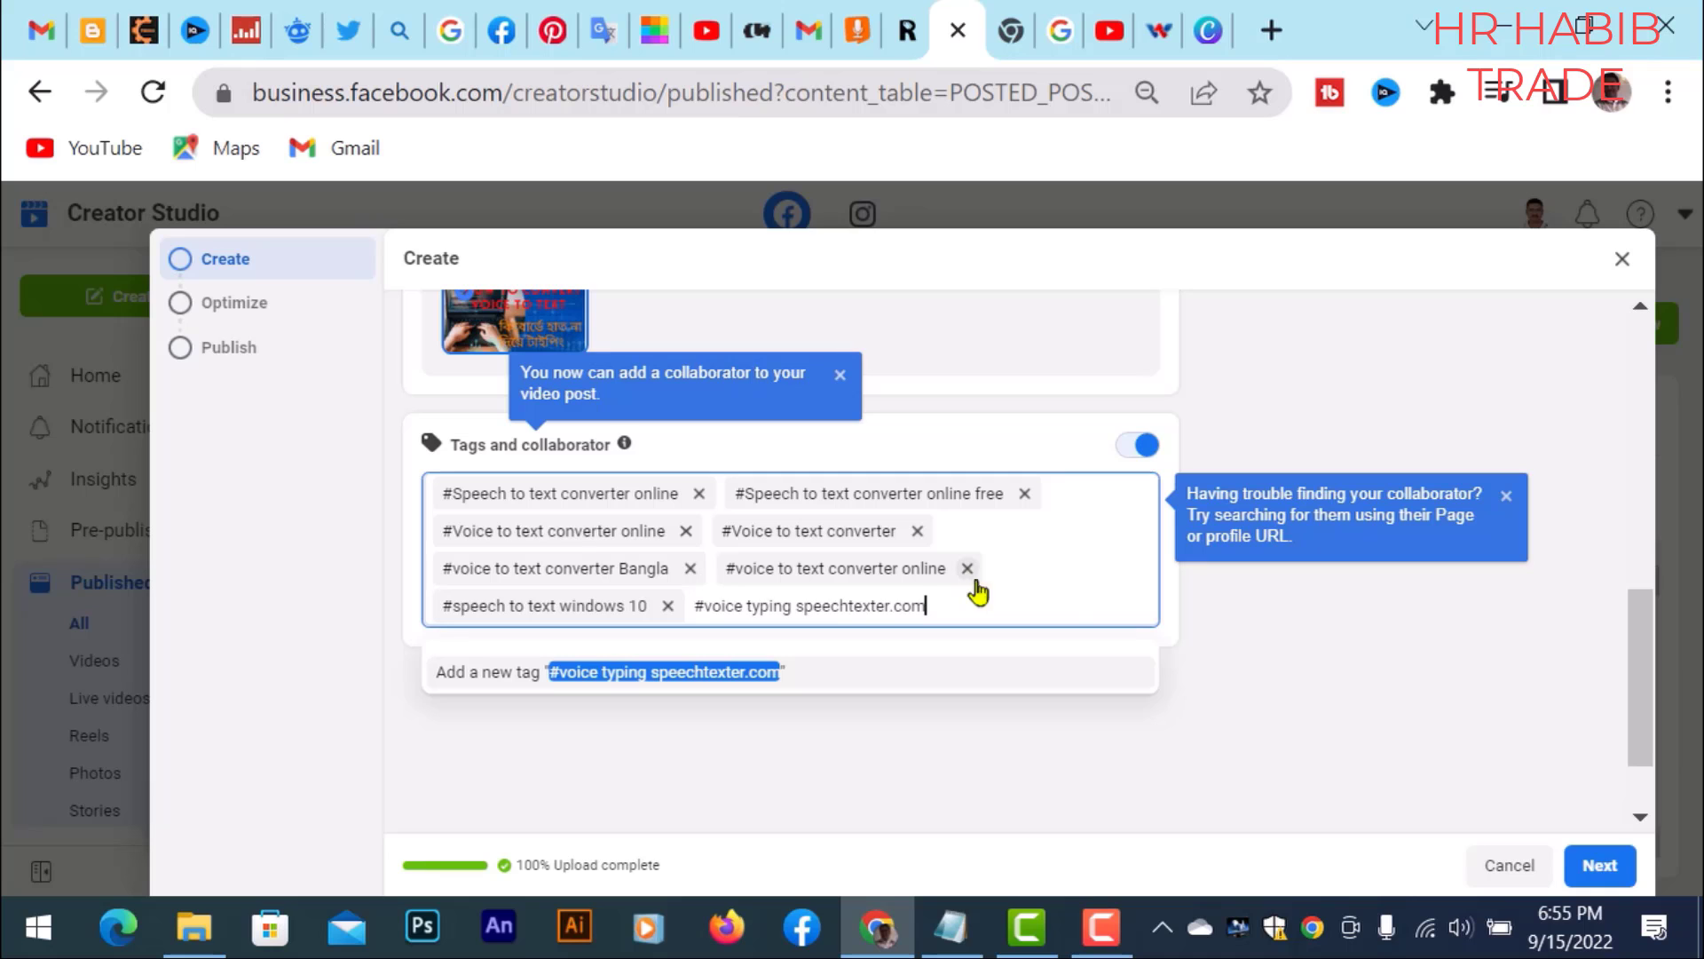
pyautogui.press('Return')
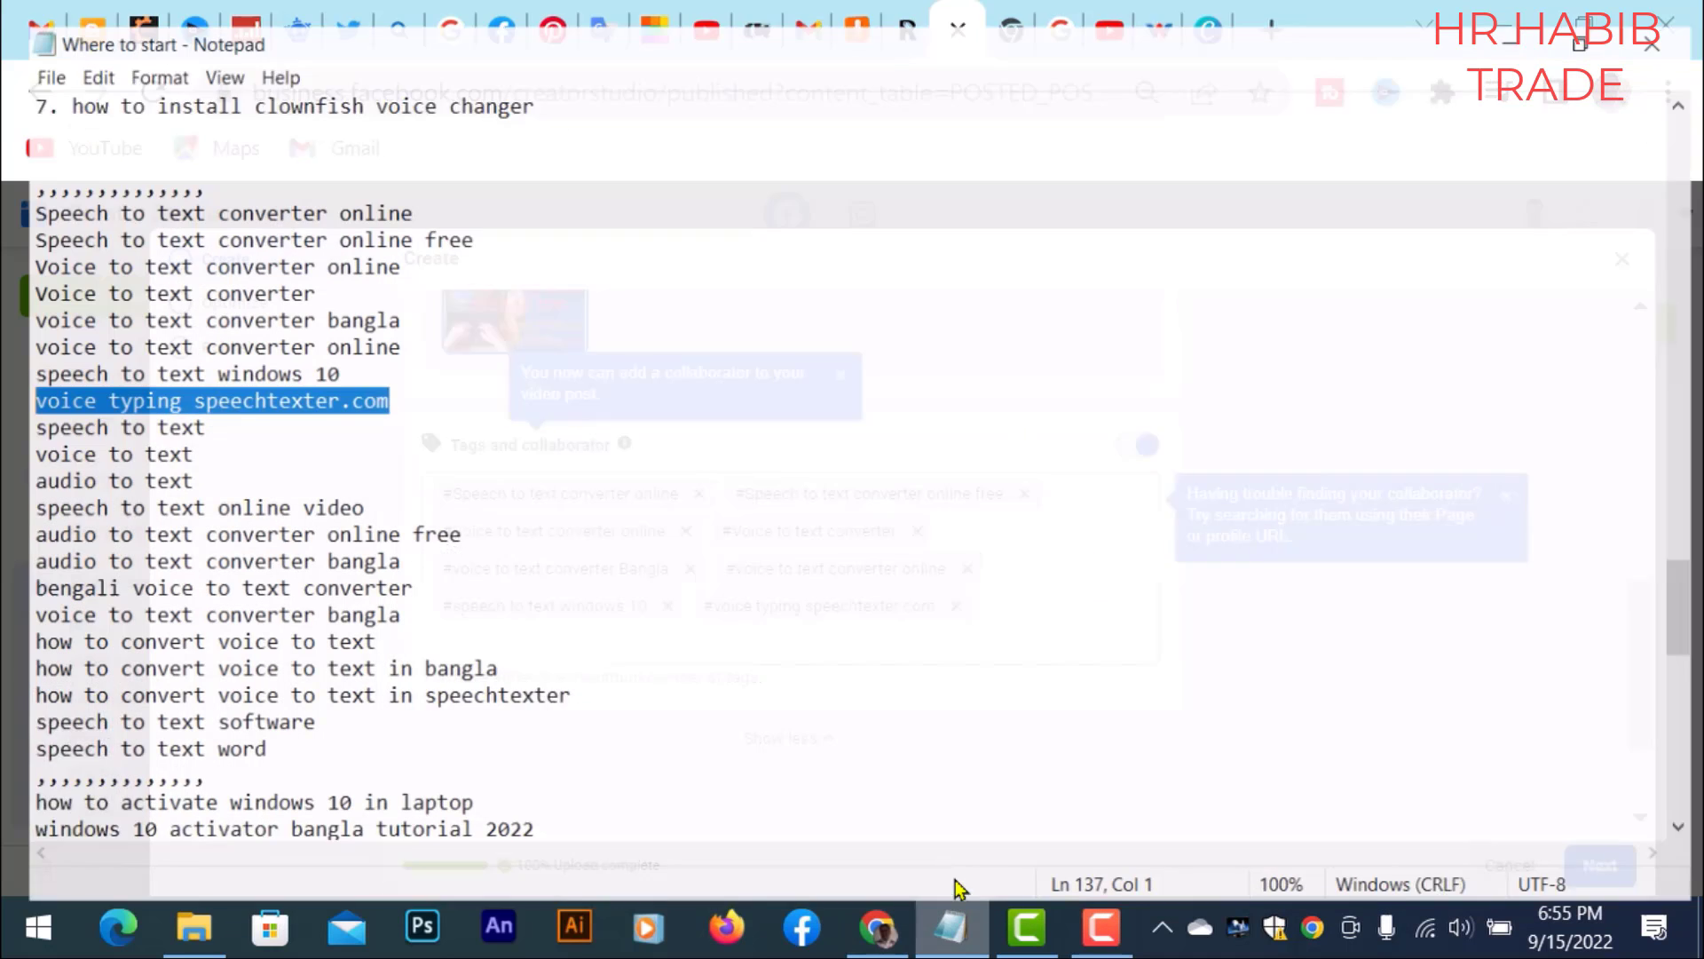
# Step: Try to add the ninth Notepad keyword to the post as the tag "#speech to text"
pyautogui.click(951, 927)
pyautogui.click(204, 424)
pyautogui.moveTo(204, 425); pyautogui.dragTo(5, 411)
pyautogui.hotkey('ctrl', 'c')
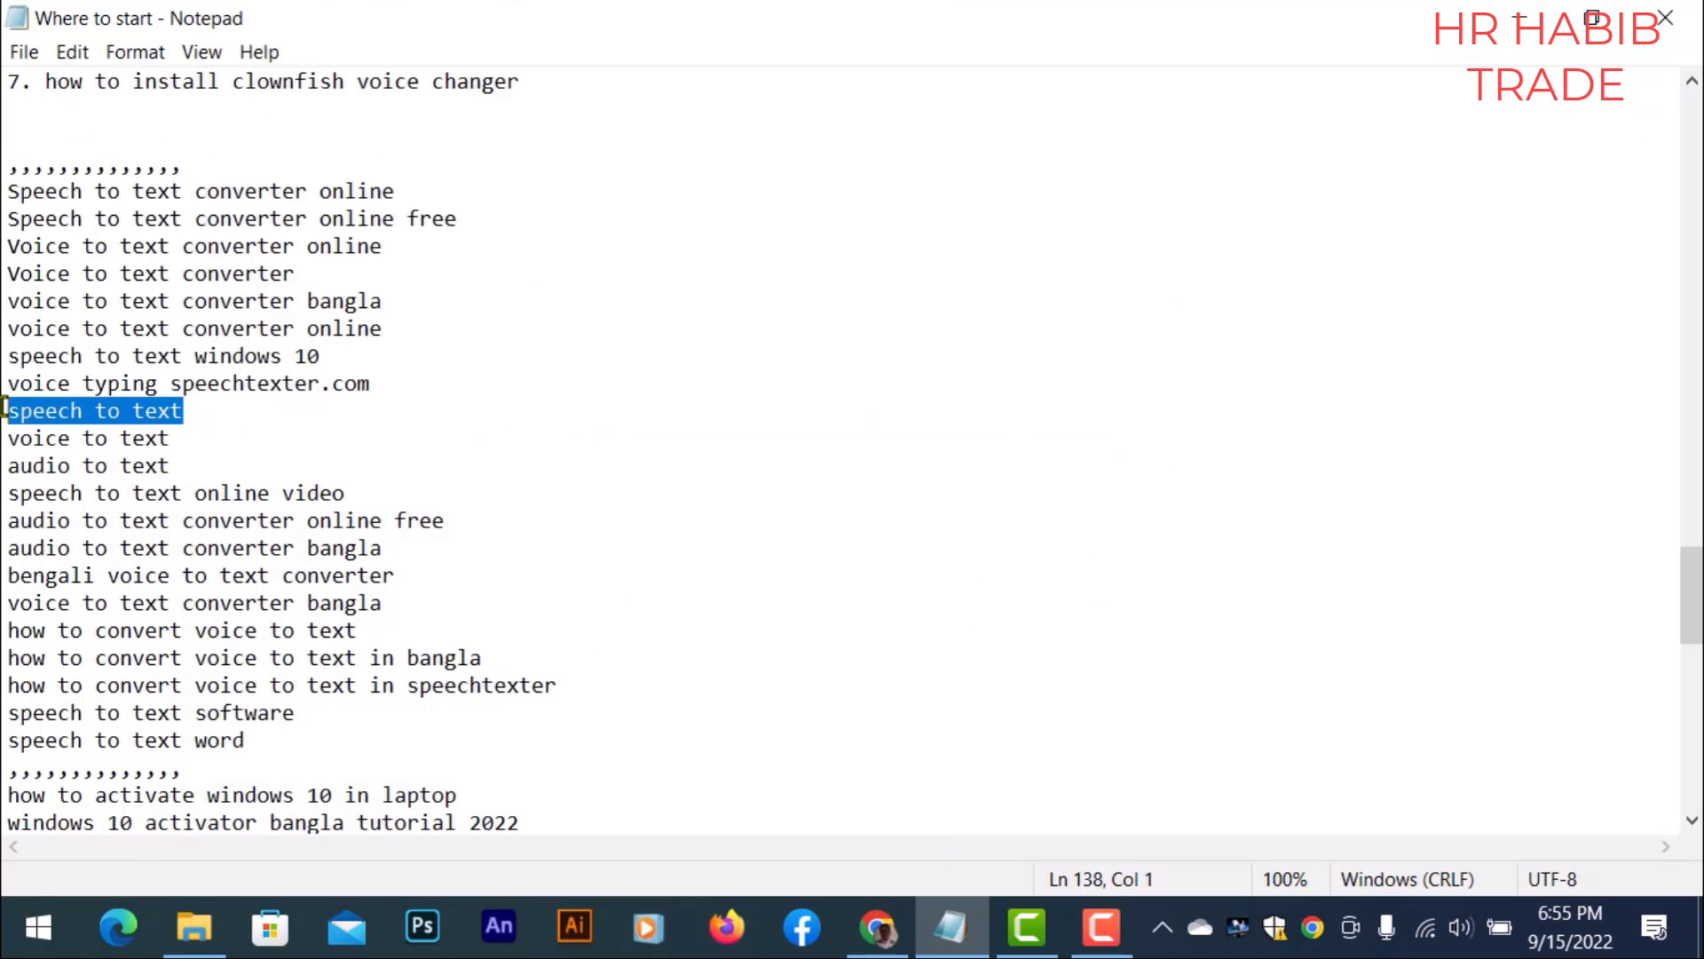
pyautogui.click(1520, 18)
pyautogui.click(776, 652)
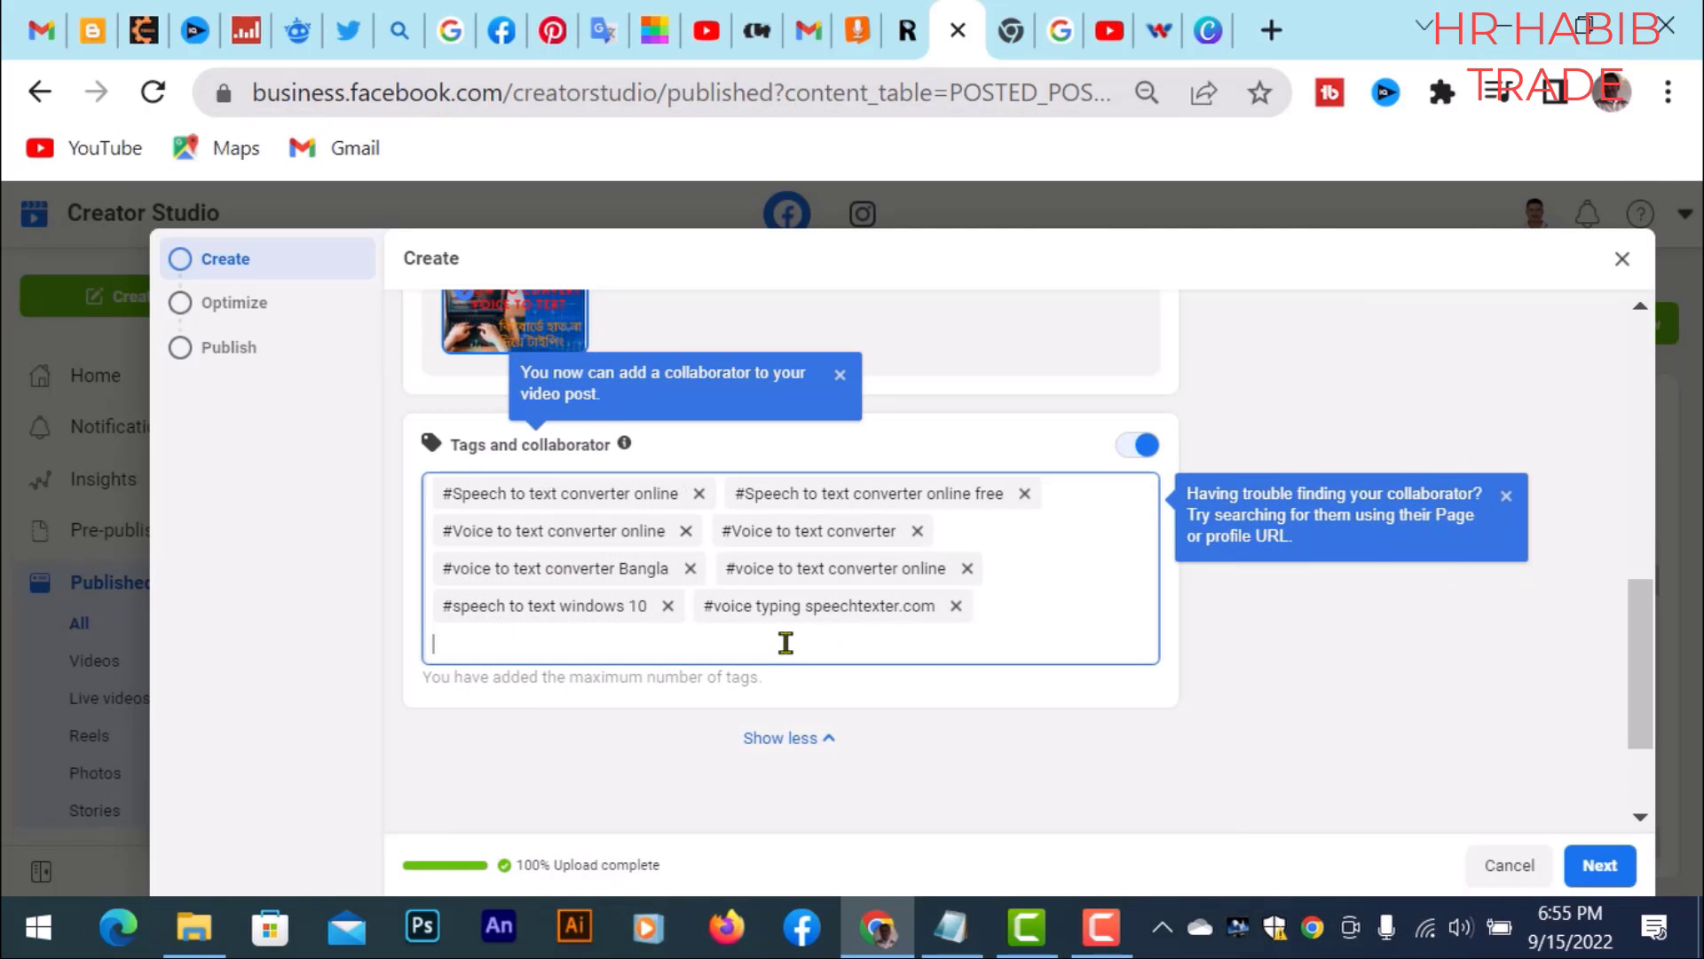
pyautogui.hotkey('ctrl', 'v')
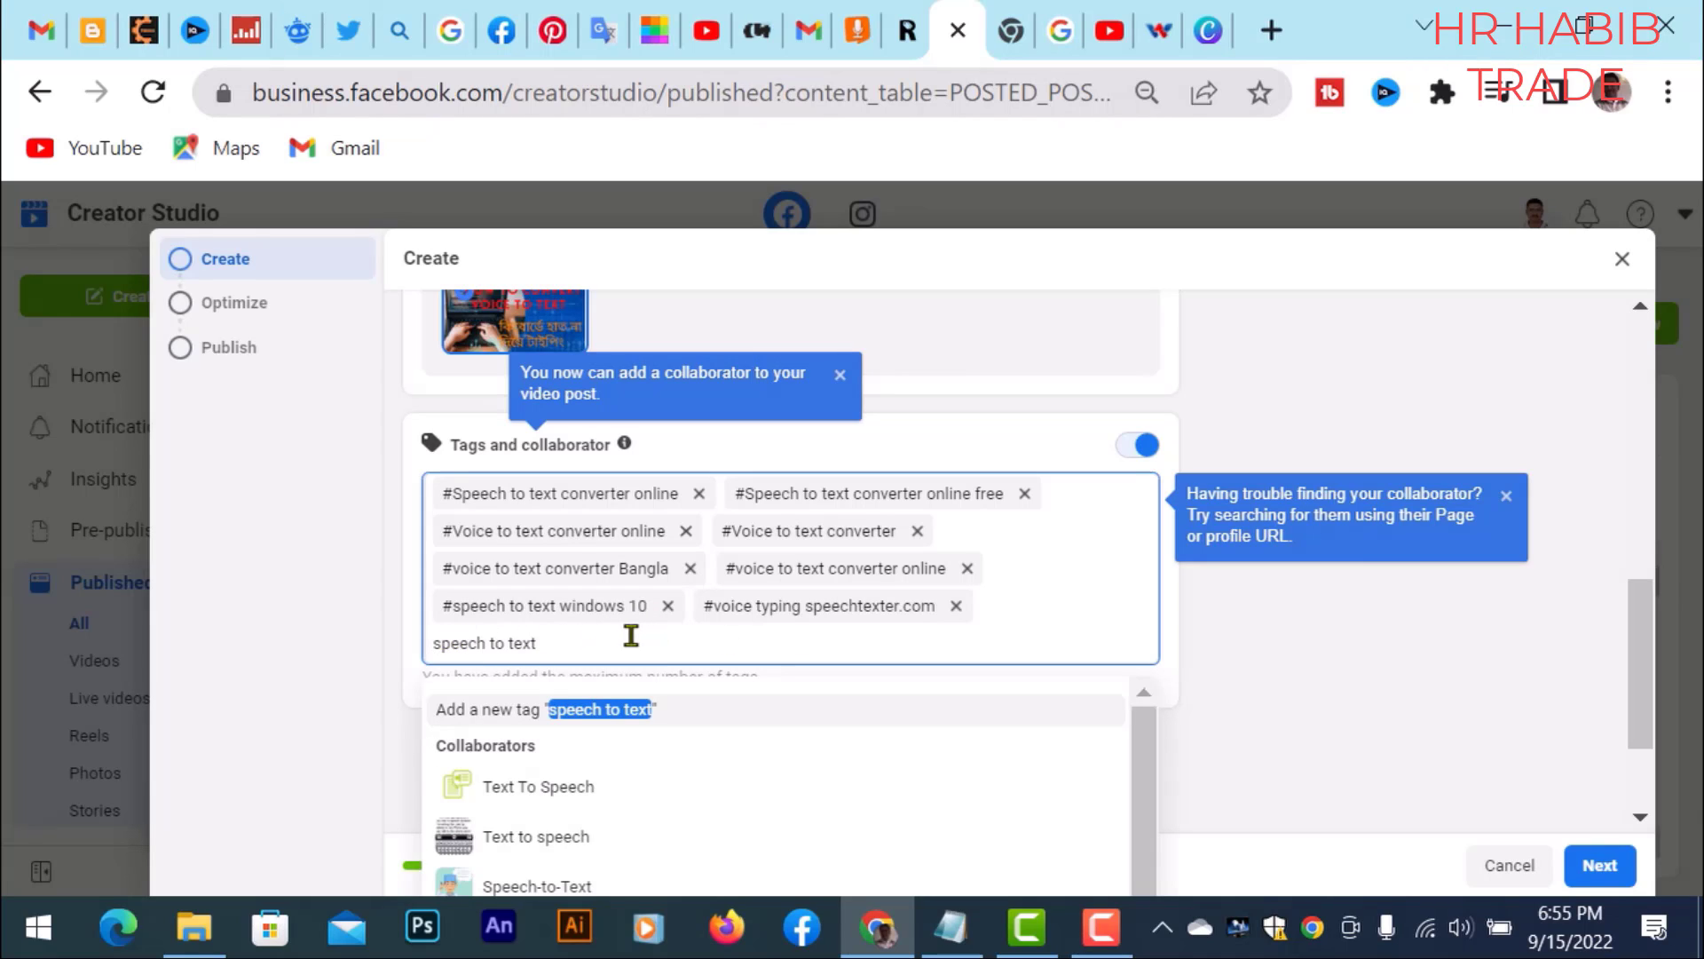
pyautogui.write('#')
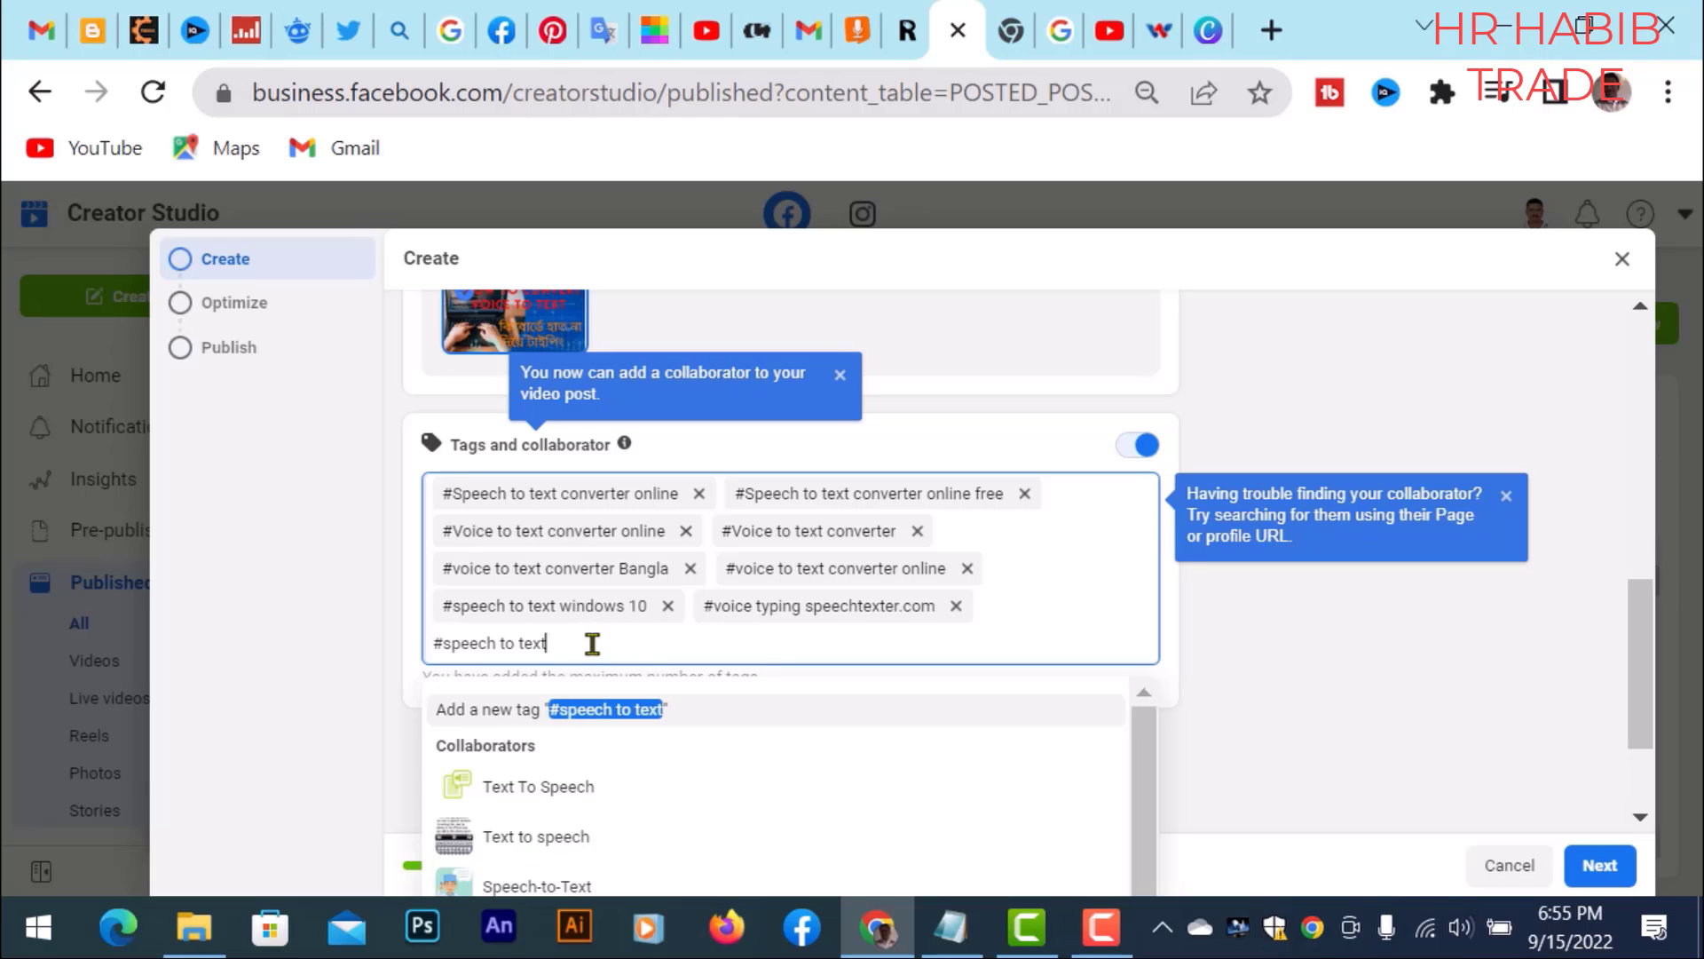
pyautogui.press('Return')
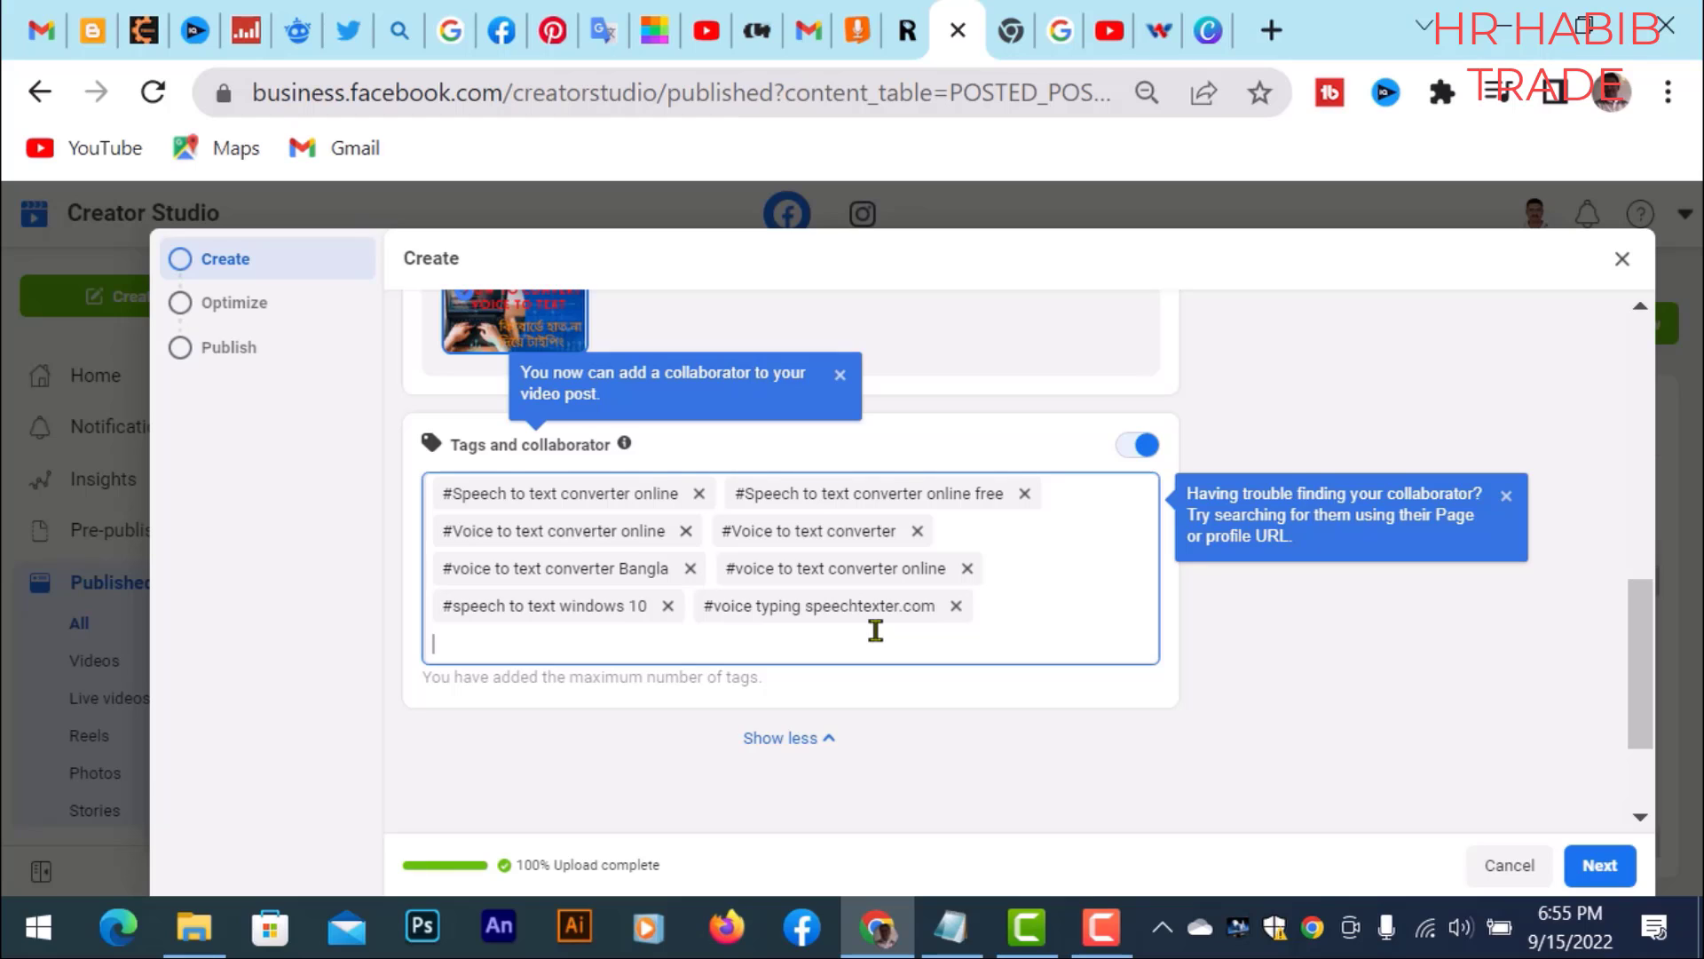
# Step: Examine the note below the post's tags about how many tags can be added
pyautogui.scroll(-2, 888, 613)
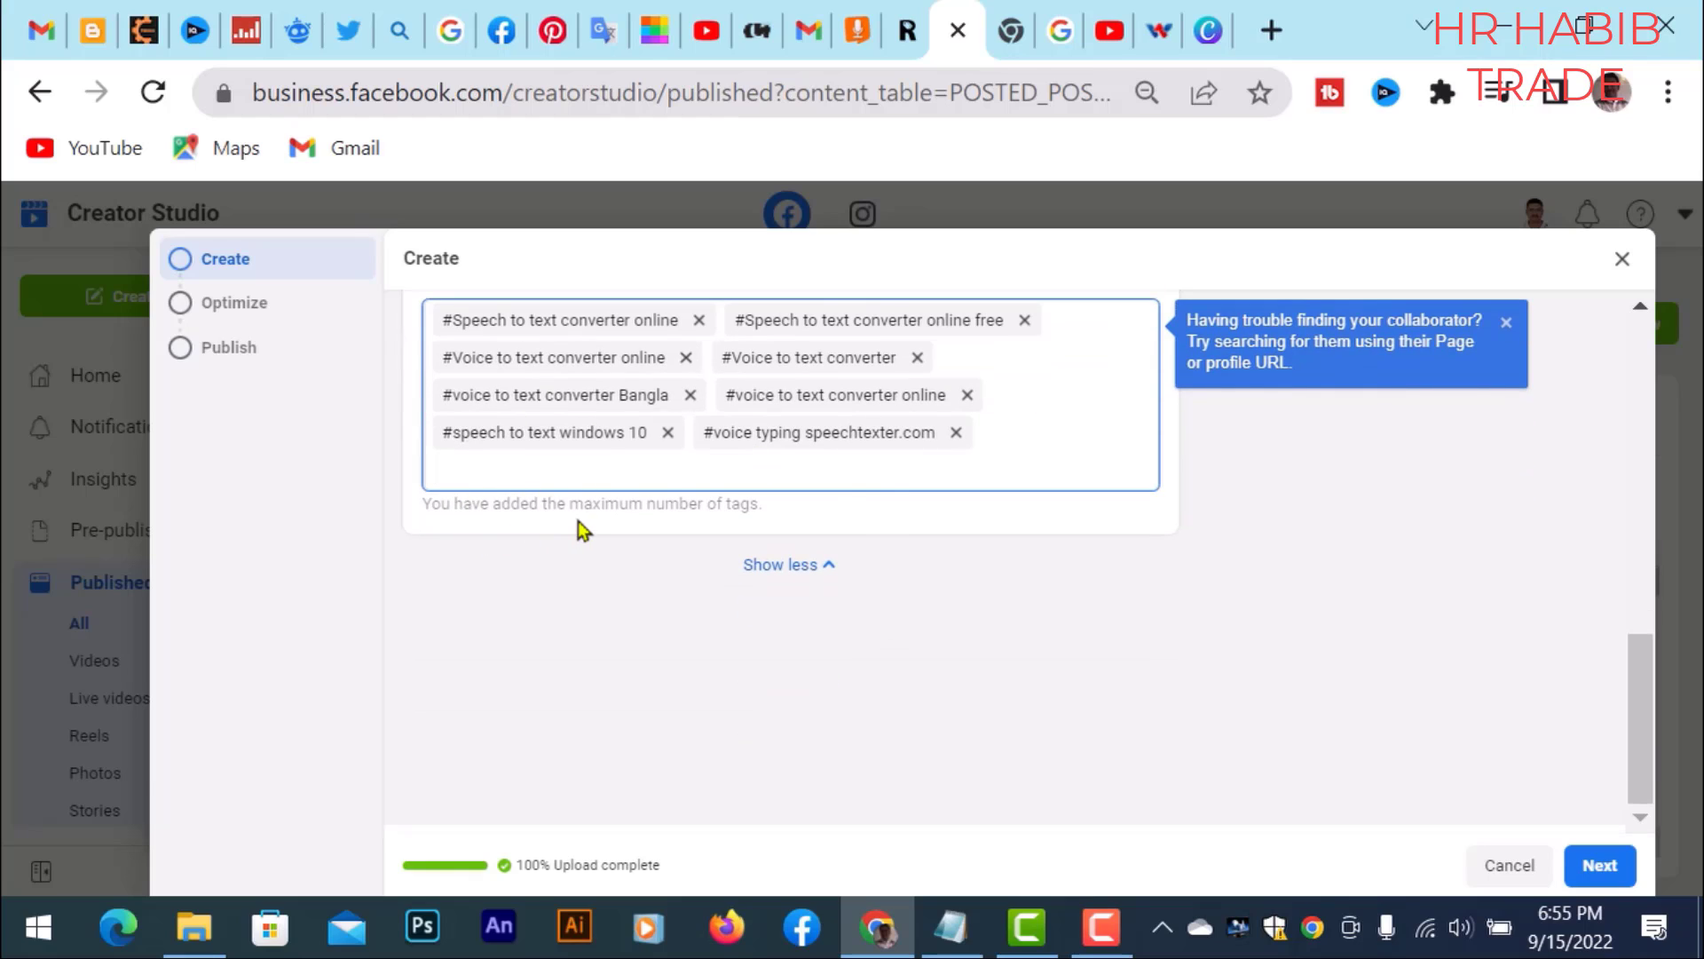
pyautogui.moveTo(763, 503); pyautogui.dragTo(414, 504)
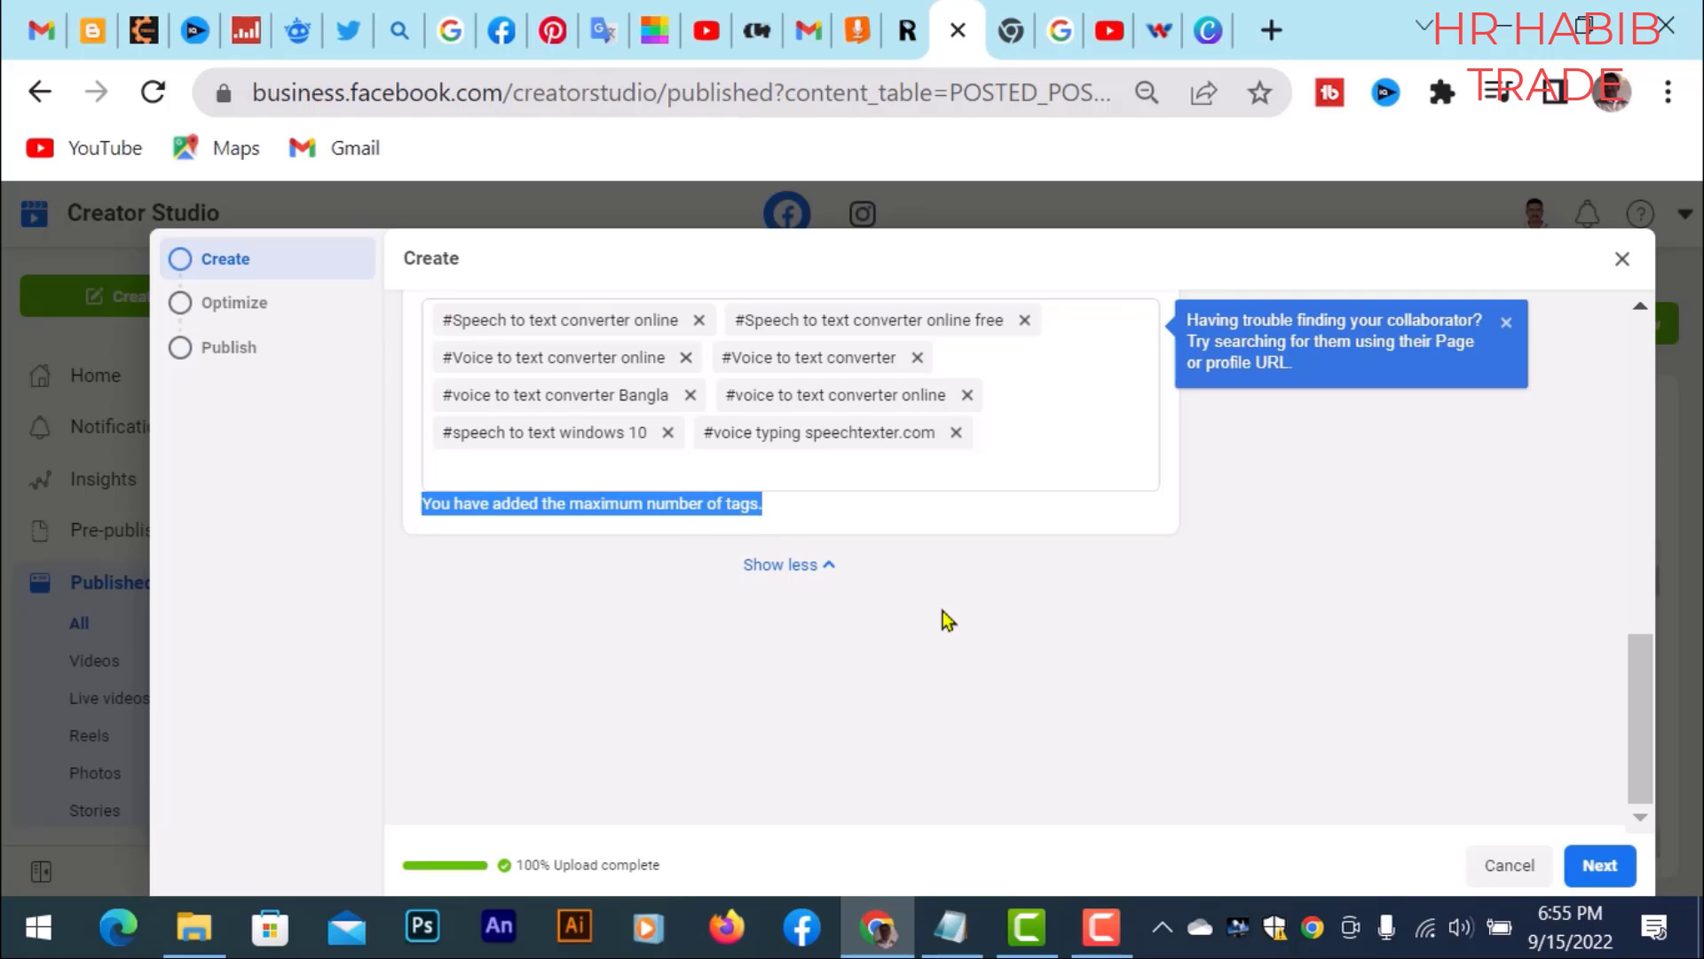
pyautogui.scroll(2, 944, 612)
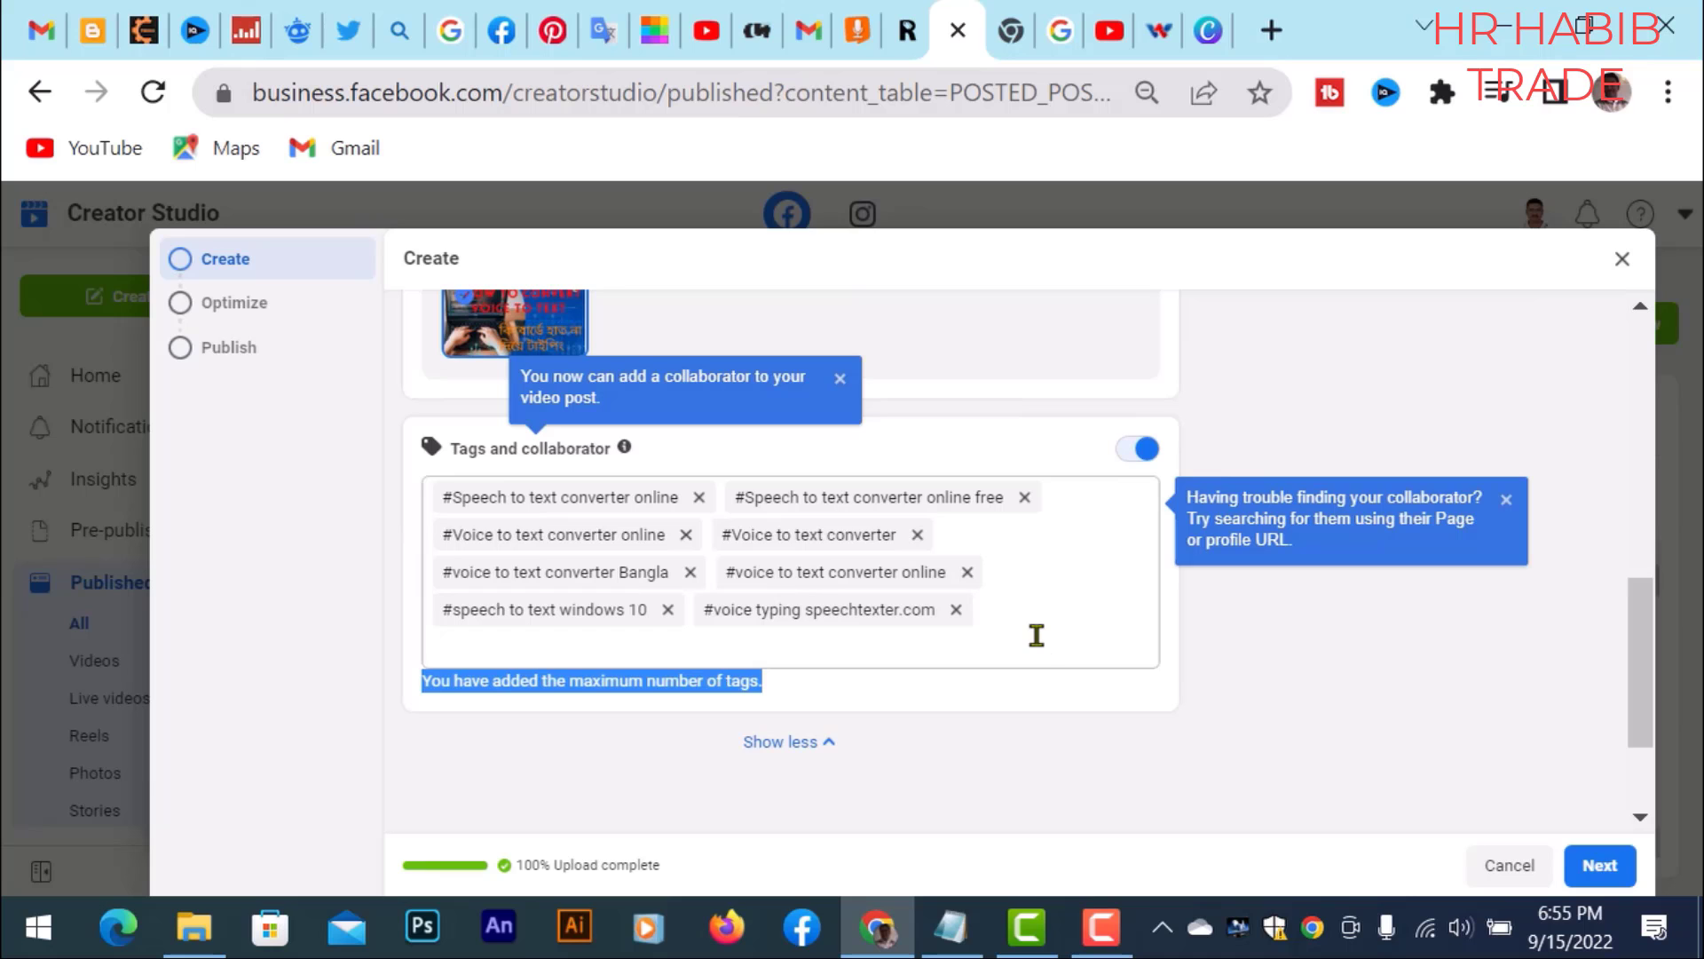
pyautogui.scroll(-2, 1035, 636)
# Step: Set the uploaded video's language to Bengali in the post's Media section
pyautogui.scroll(4, 1038, 647)
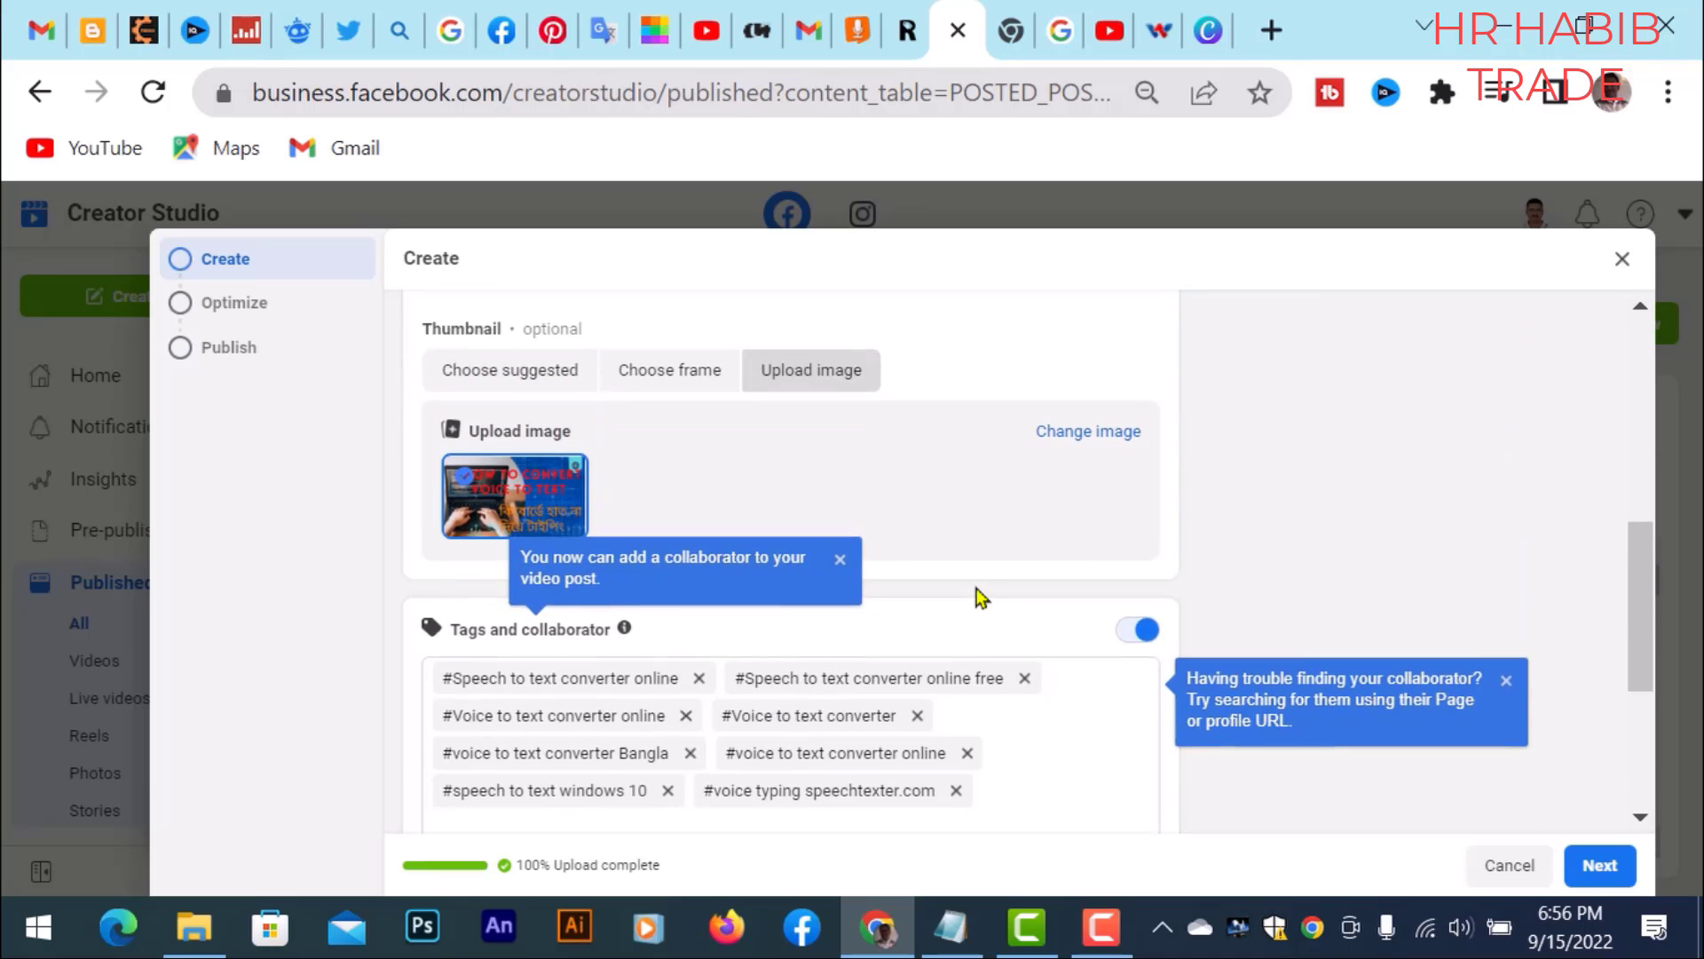
pyautogui.scroll(2, 976, 587)
pyautogui.scroll(4, 953, 580)
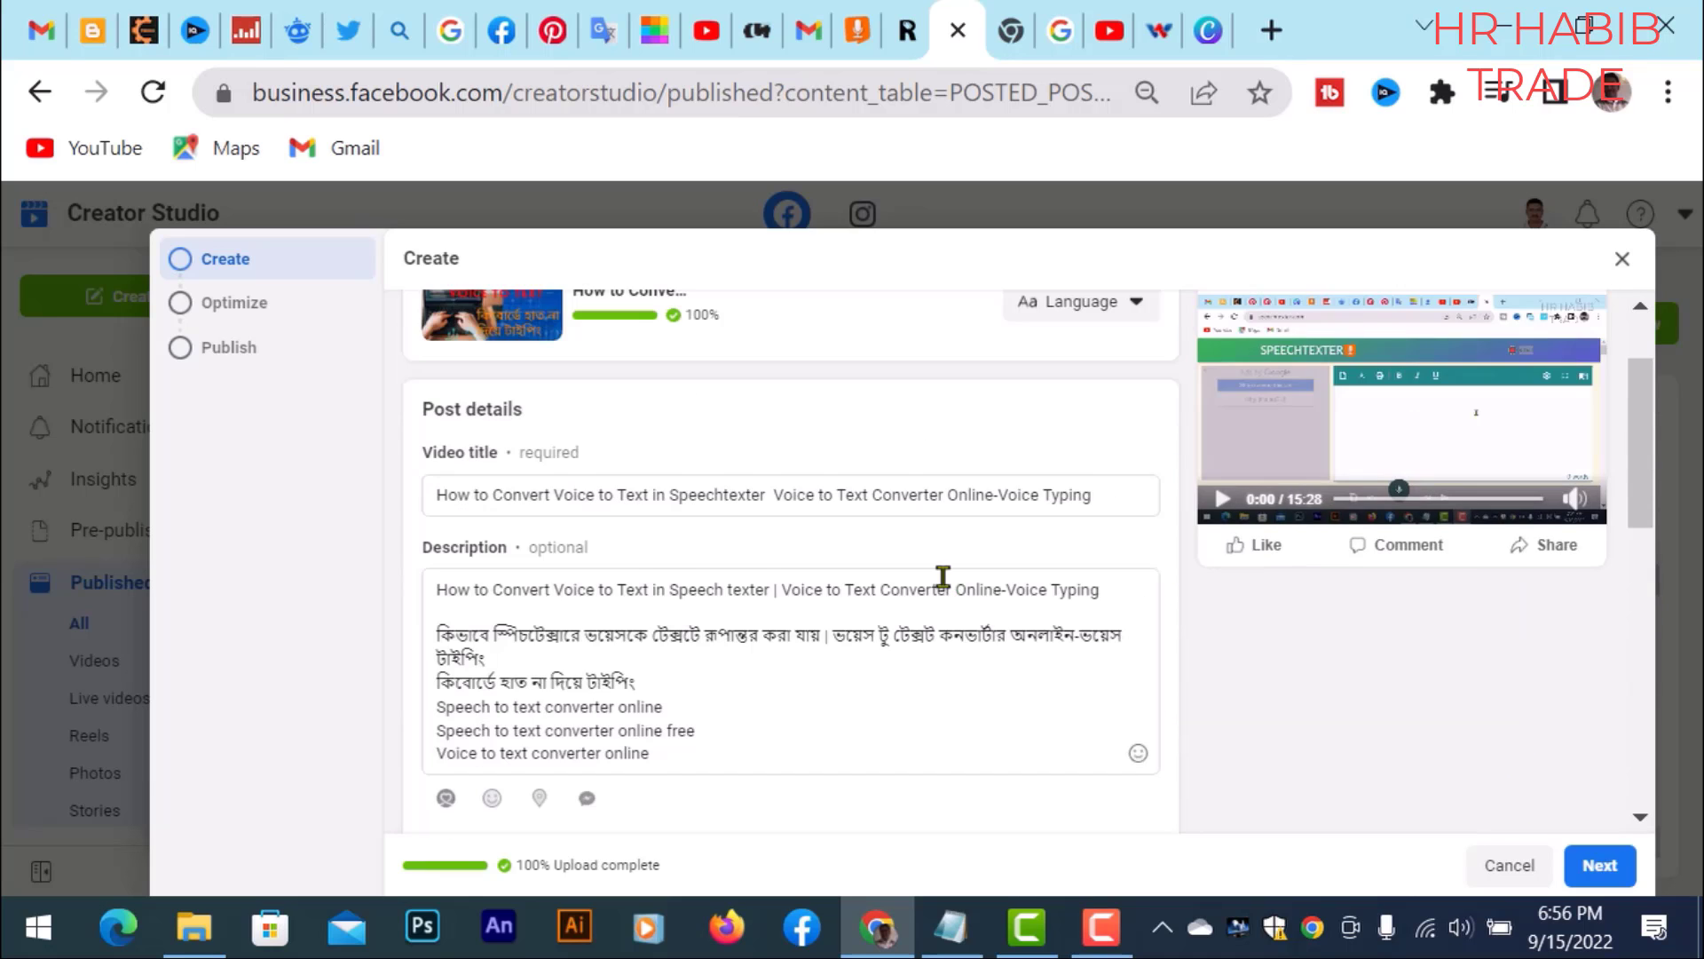
pyautogui.scroll(2, 943, 577)
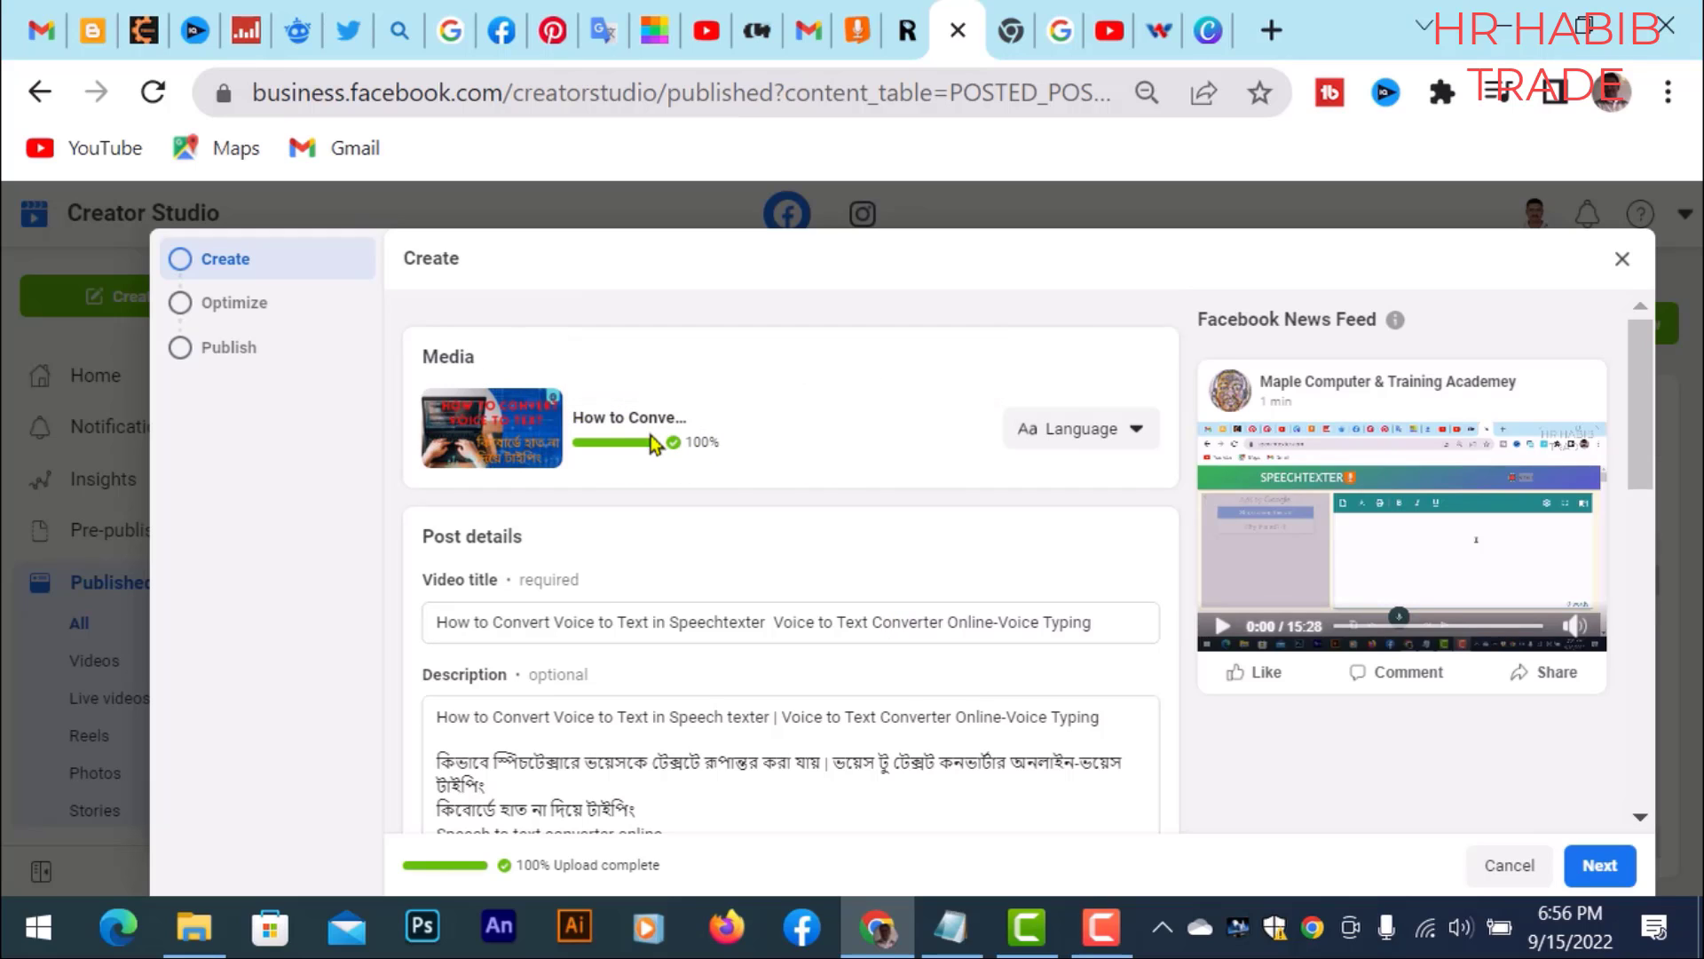
pyautogui.click(1135, 435)
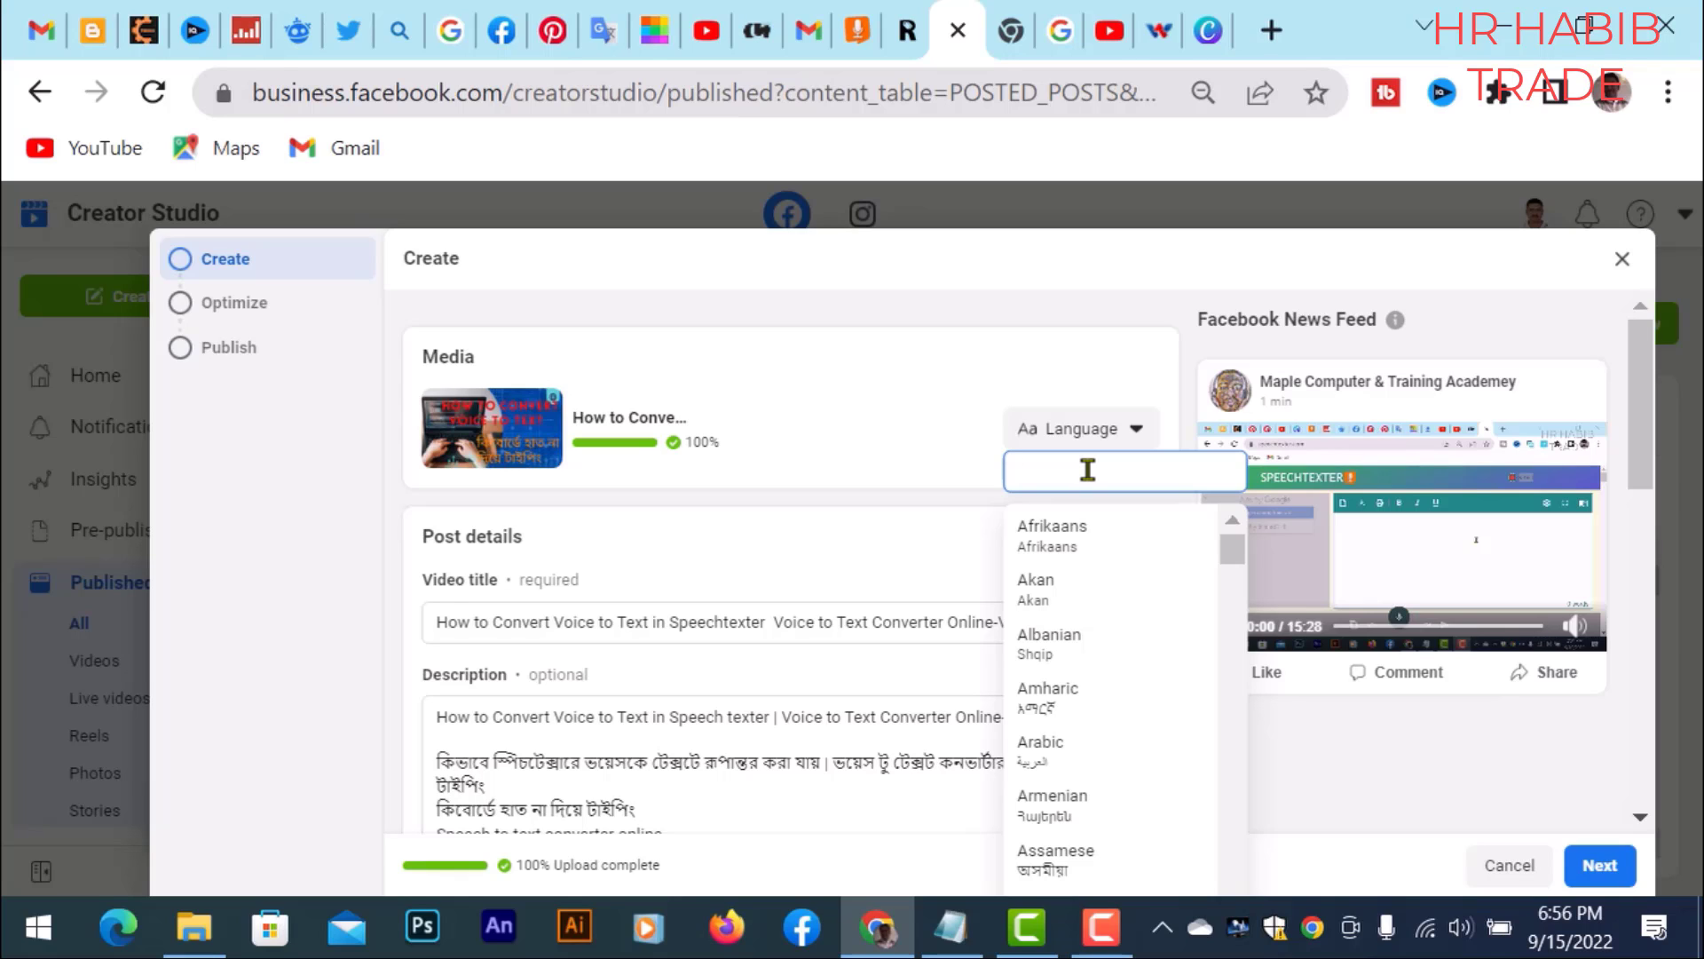
pyautogui.write('b')
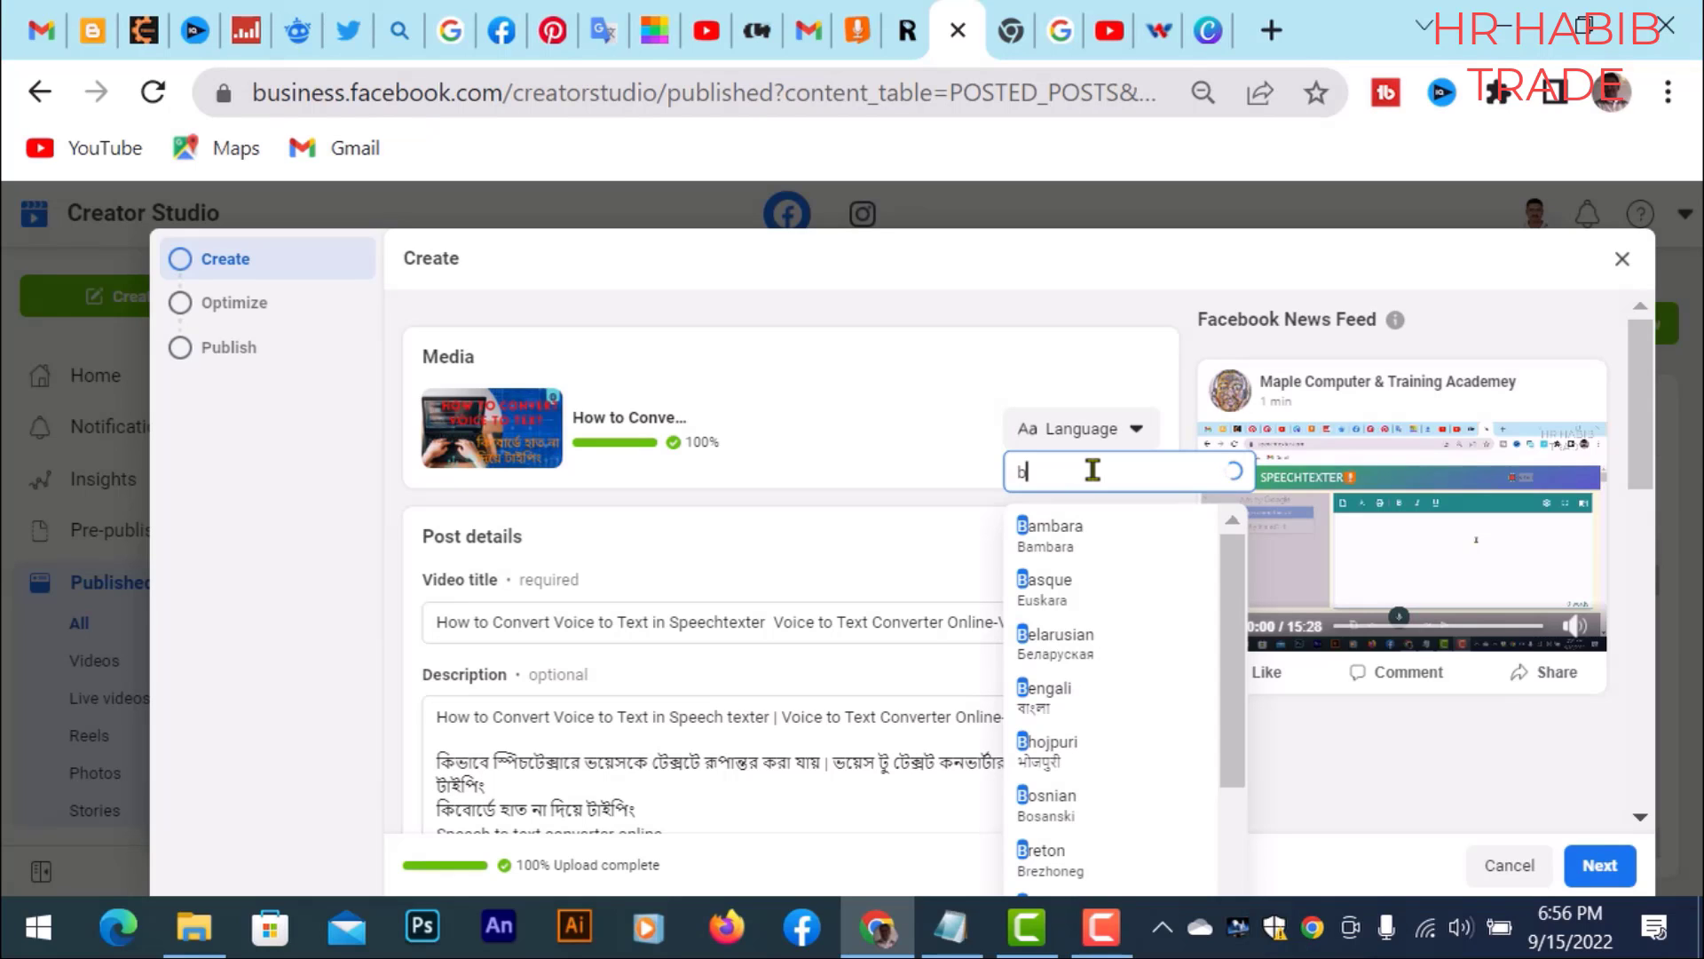
pyautogui.write('ang')
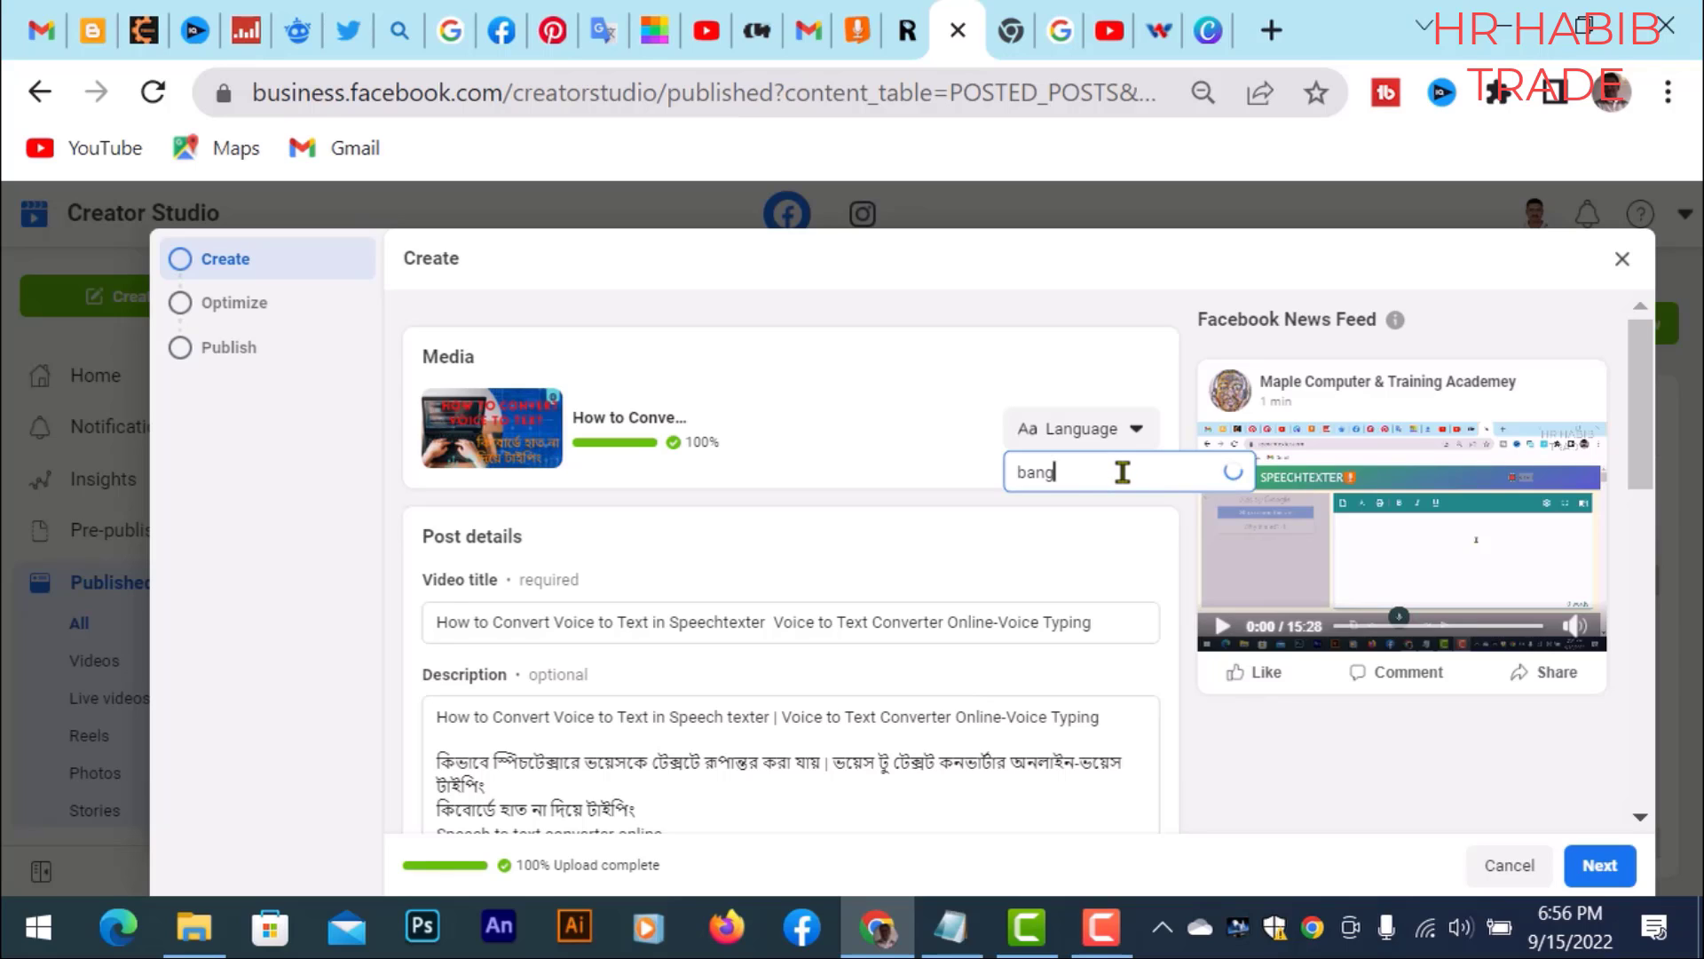
pyautogui.press('BackSpace')
pyautogui.press('BackSpace')
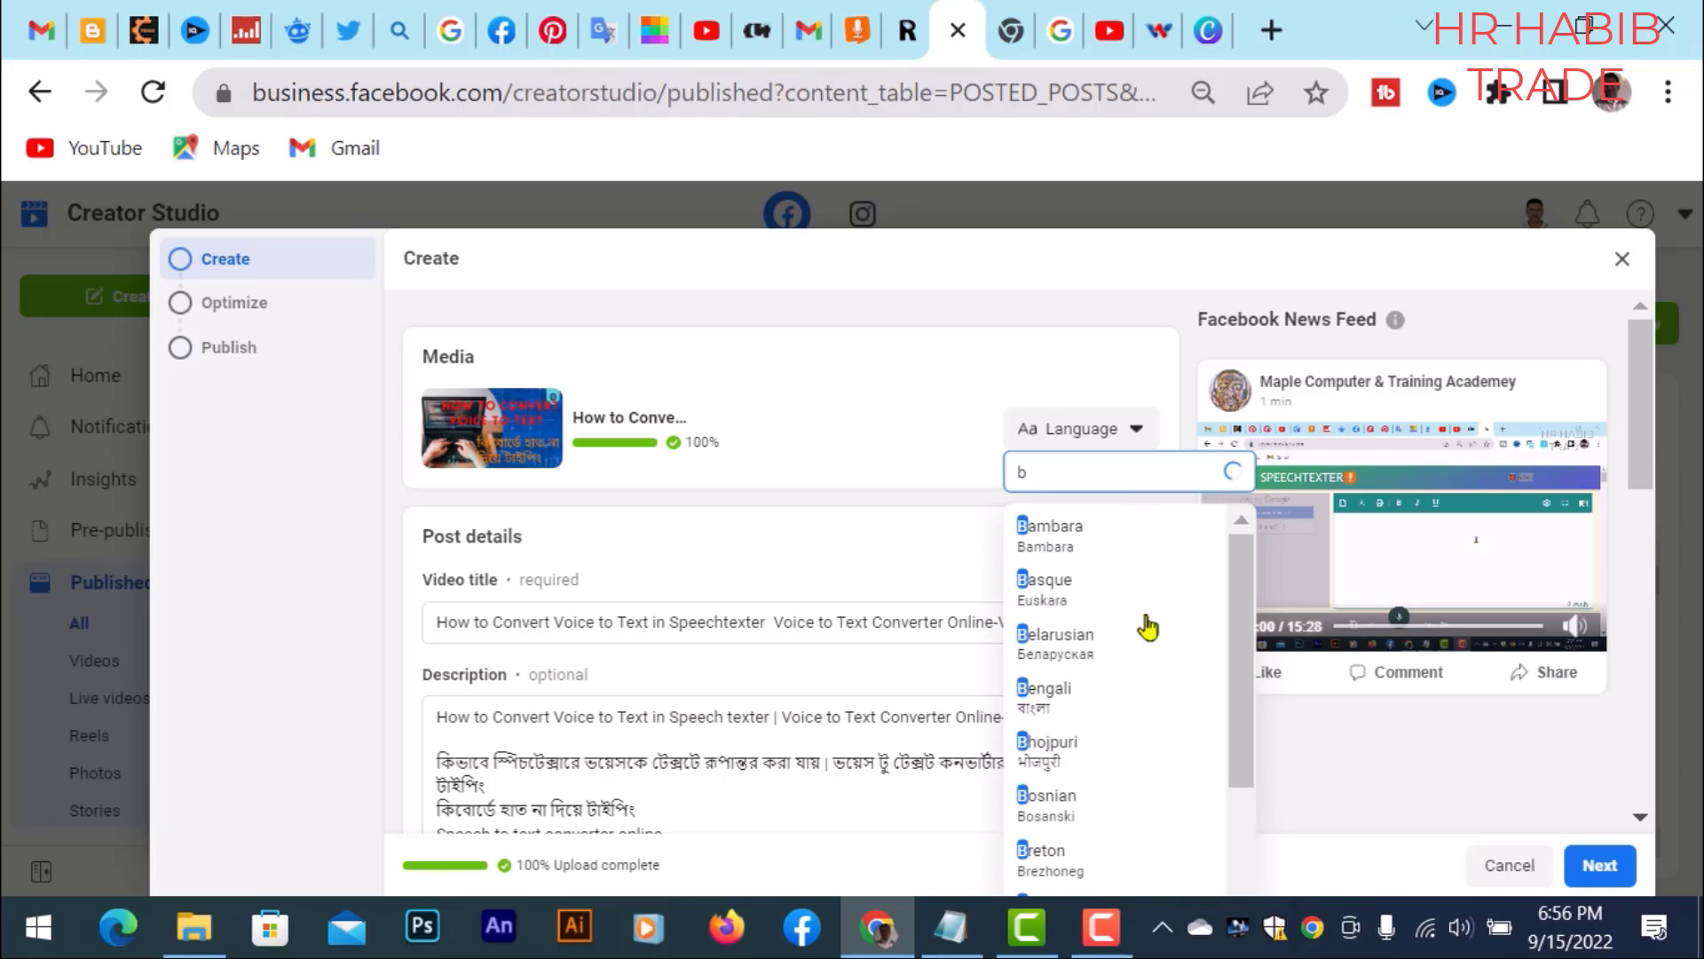
pyautogui.click(1092, 701)
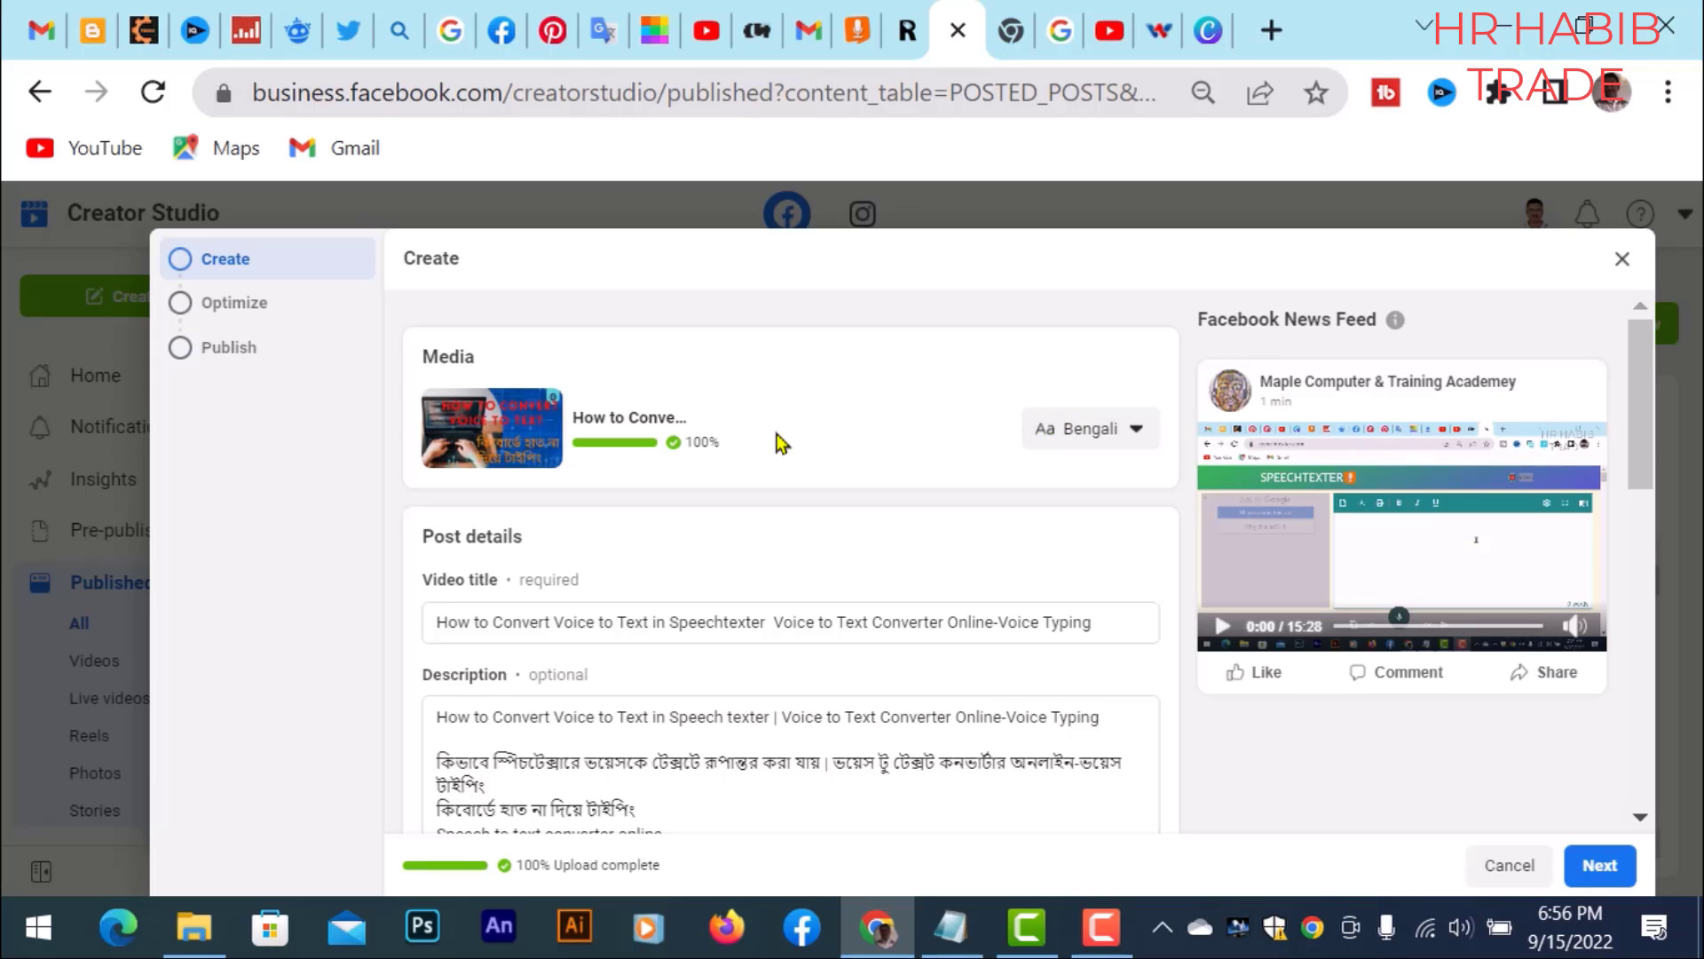
# Step: Check the completed post details and tags, and advance the post to the Optimize stage
pyautogui.scroll(-2, 777, 441)
pyautogui.scroll(-4, 777, 441)
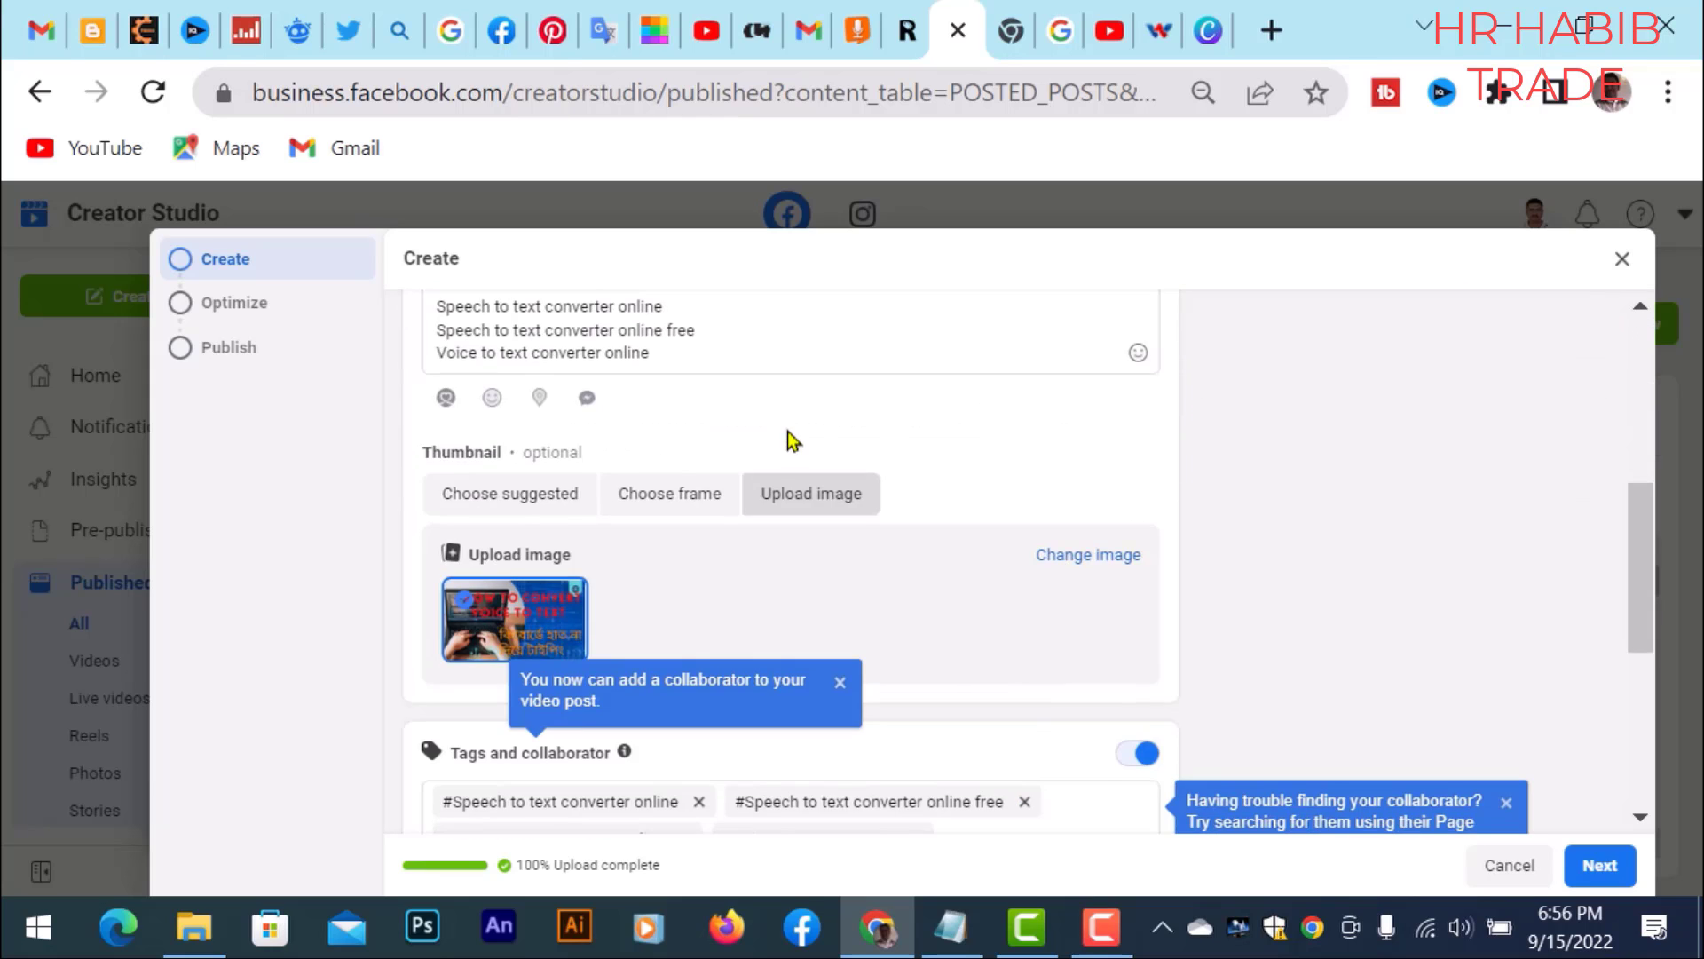
pyautogui.scroll(-5, 788, 431)
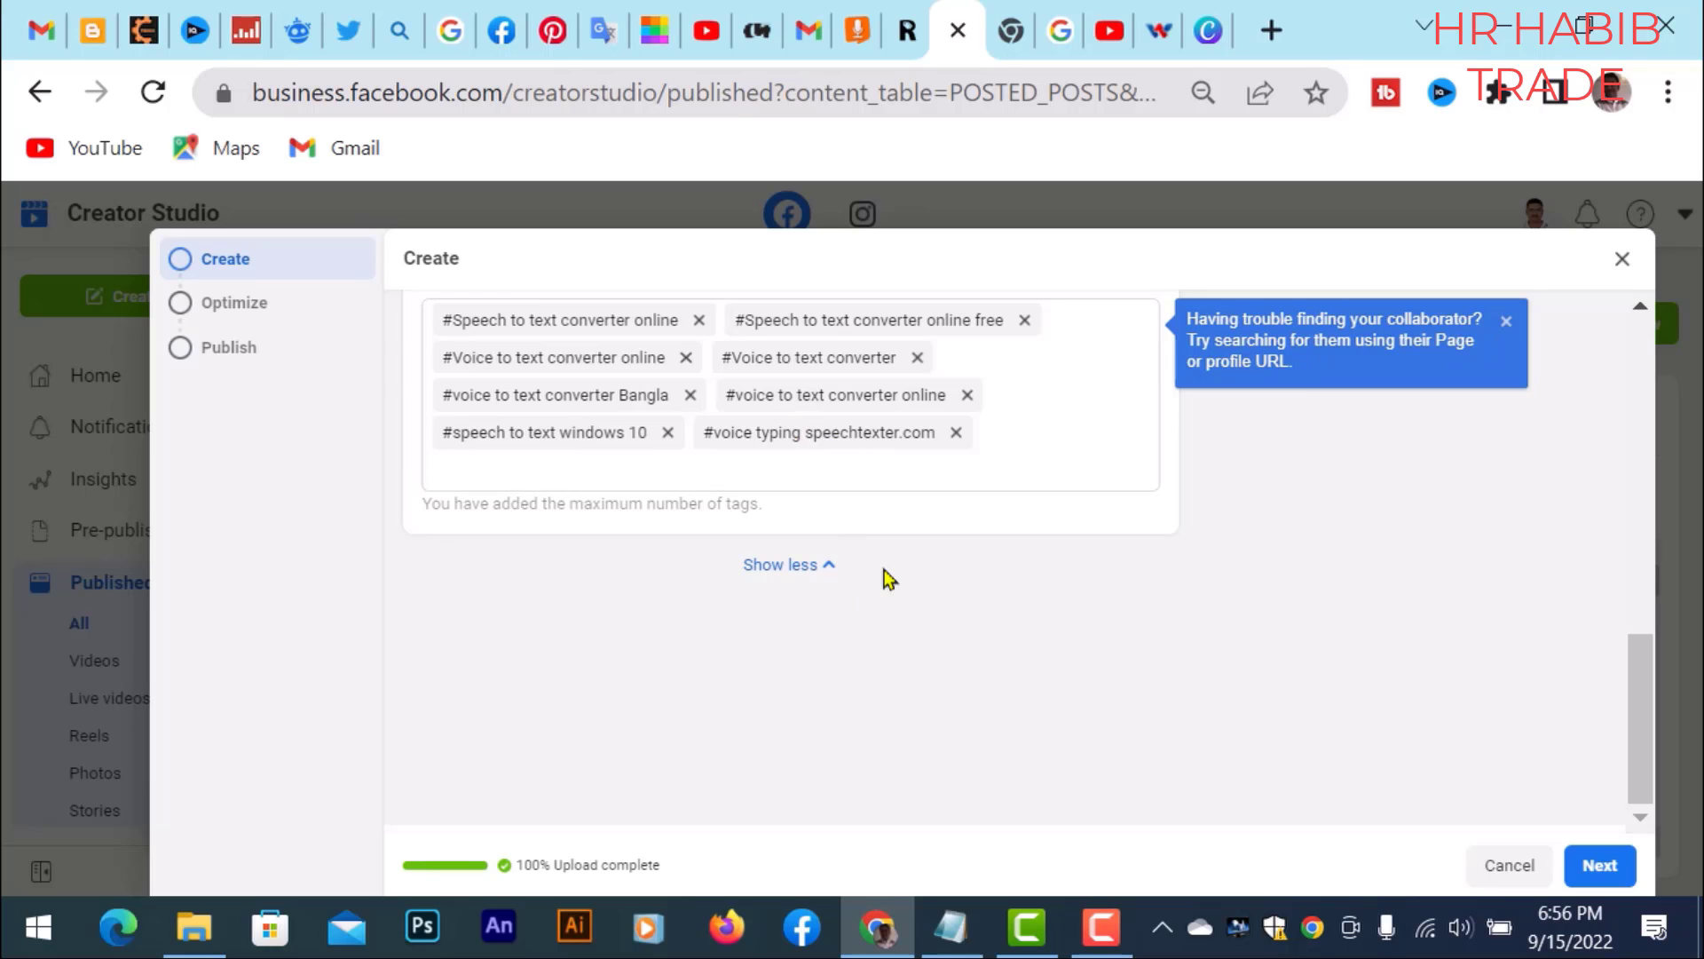
pyautogui.scroll(4, 1019, 557)
pyautogui.scroll(-3, 1019, 555)
pyautogui.scroll(-1, 1291, 677)
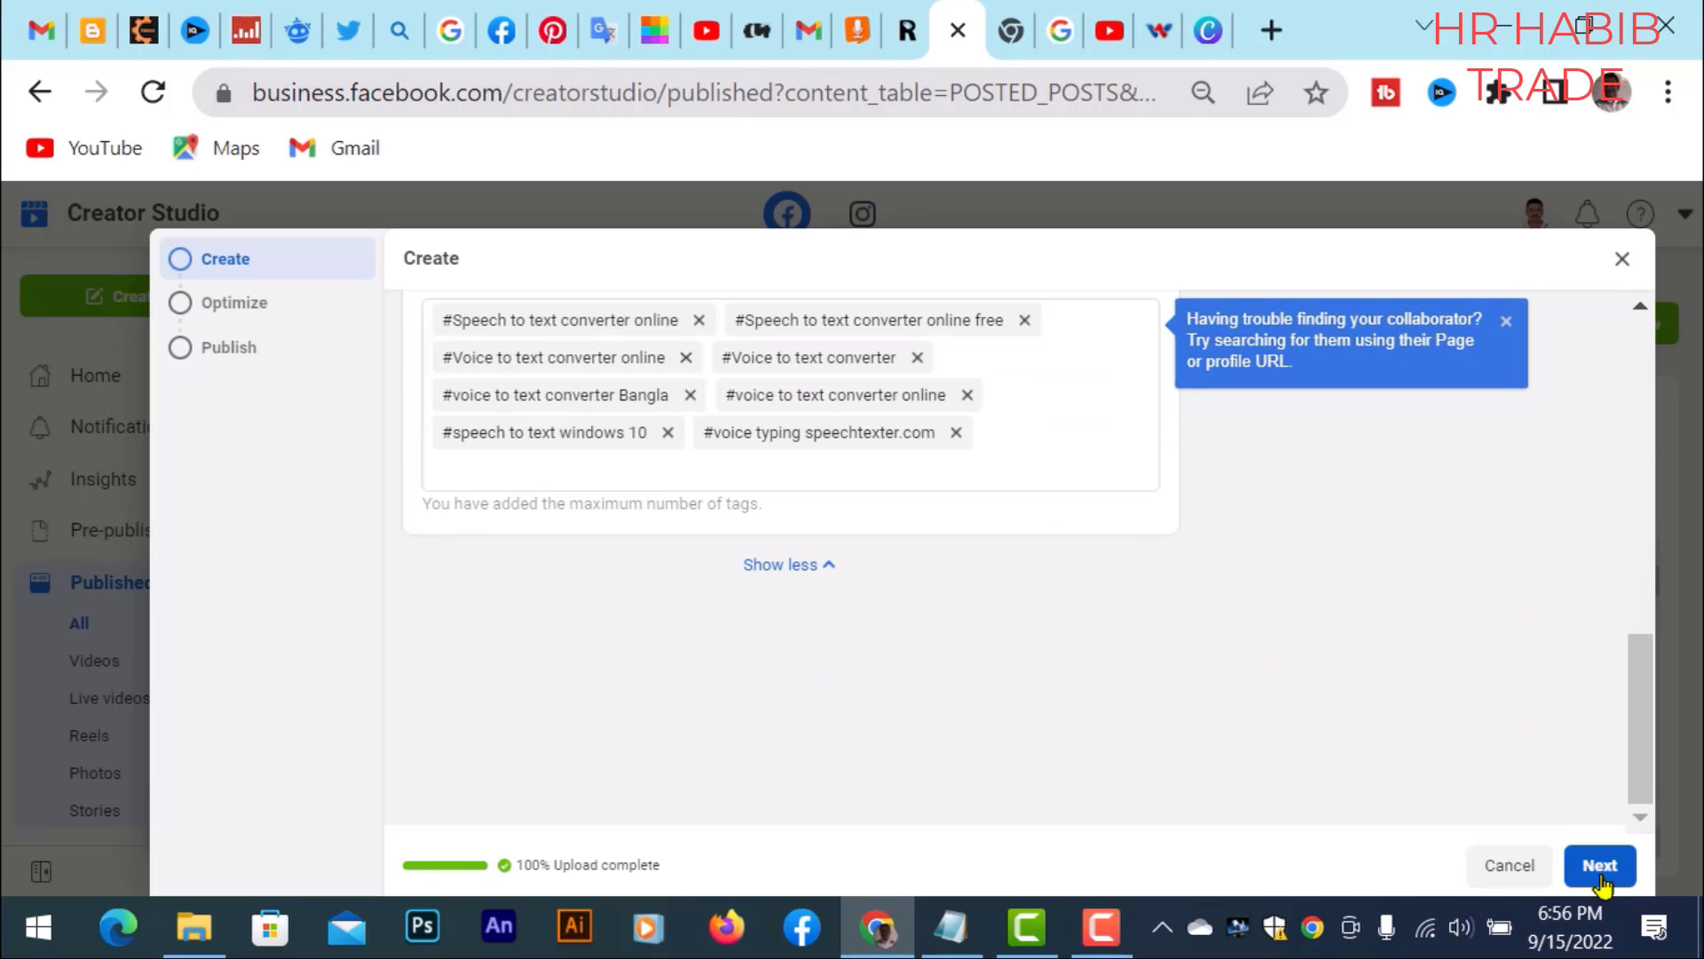
pyautogui.click(1604, 866)
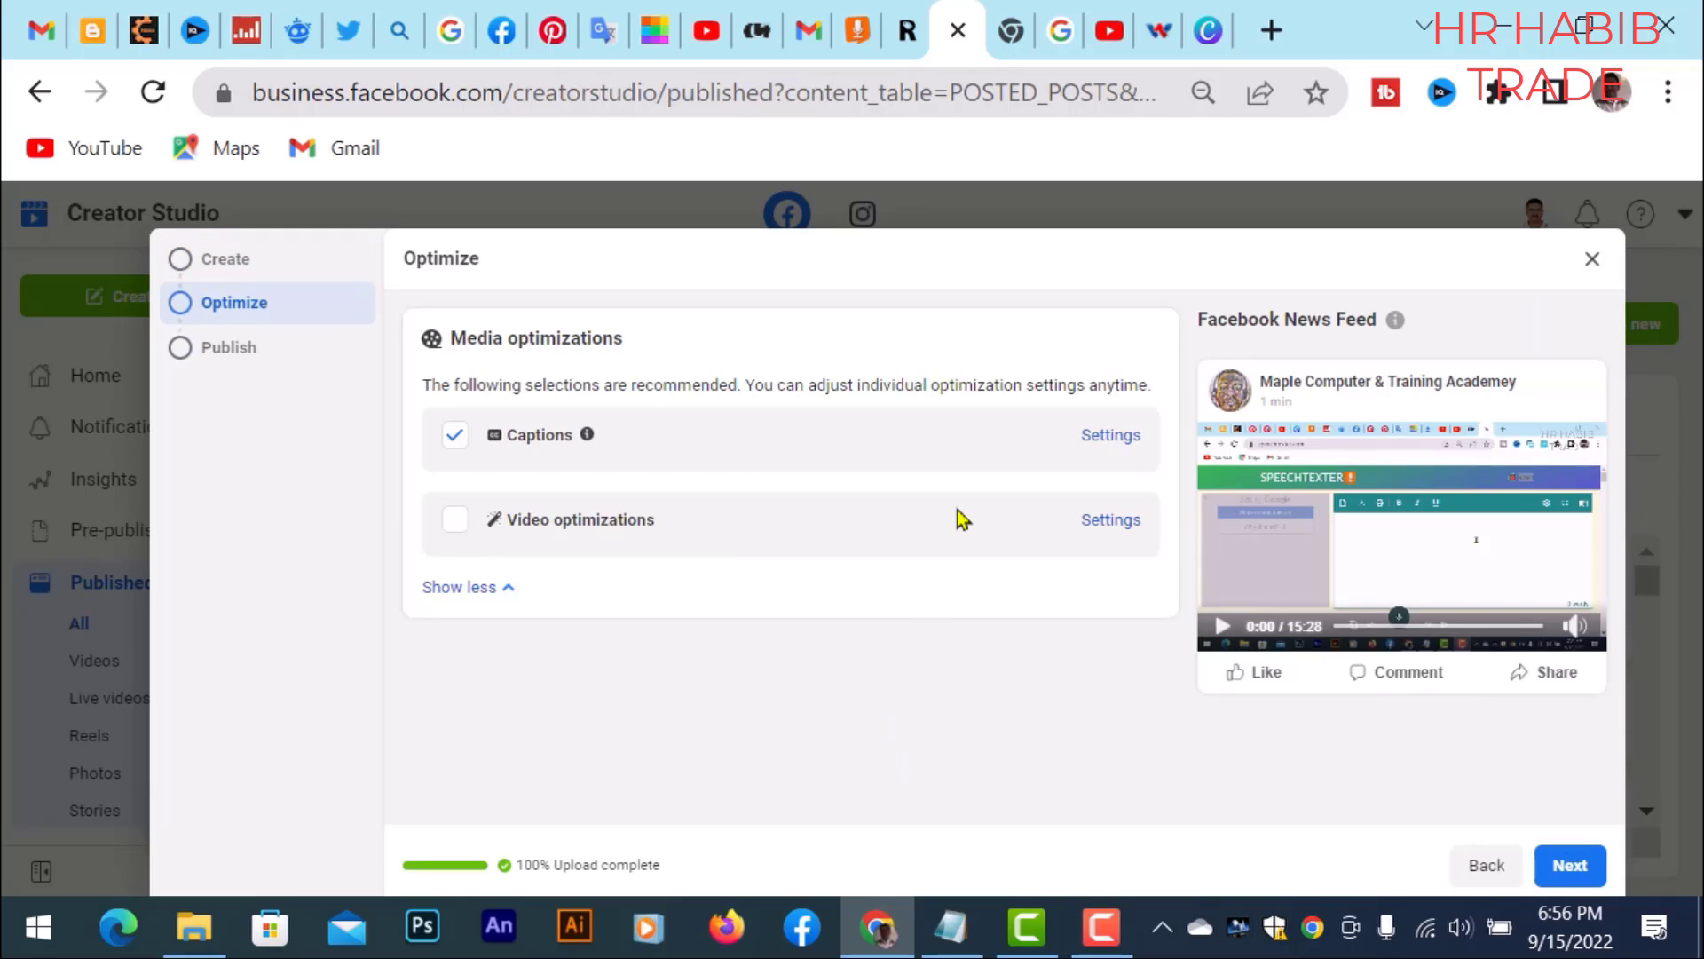
# Step: View the Video optimizations settings without changing them, and look over the Publish stage's scheduling and distribution options
pyautogui.click(1095, 529)
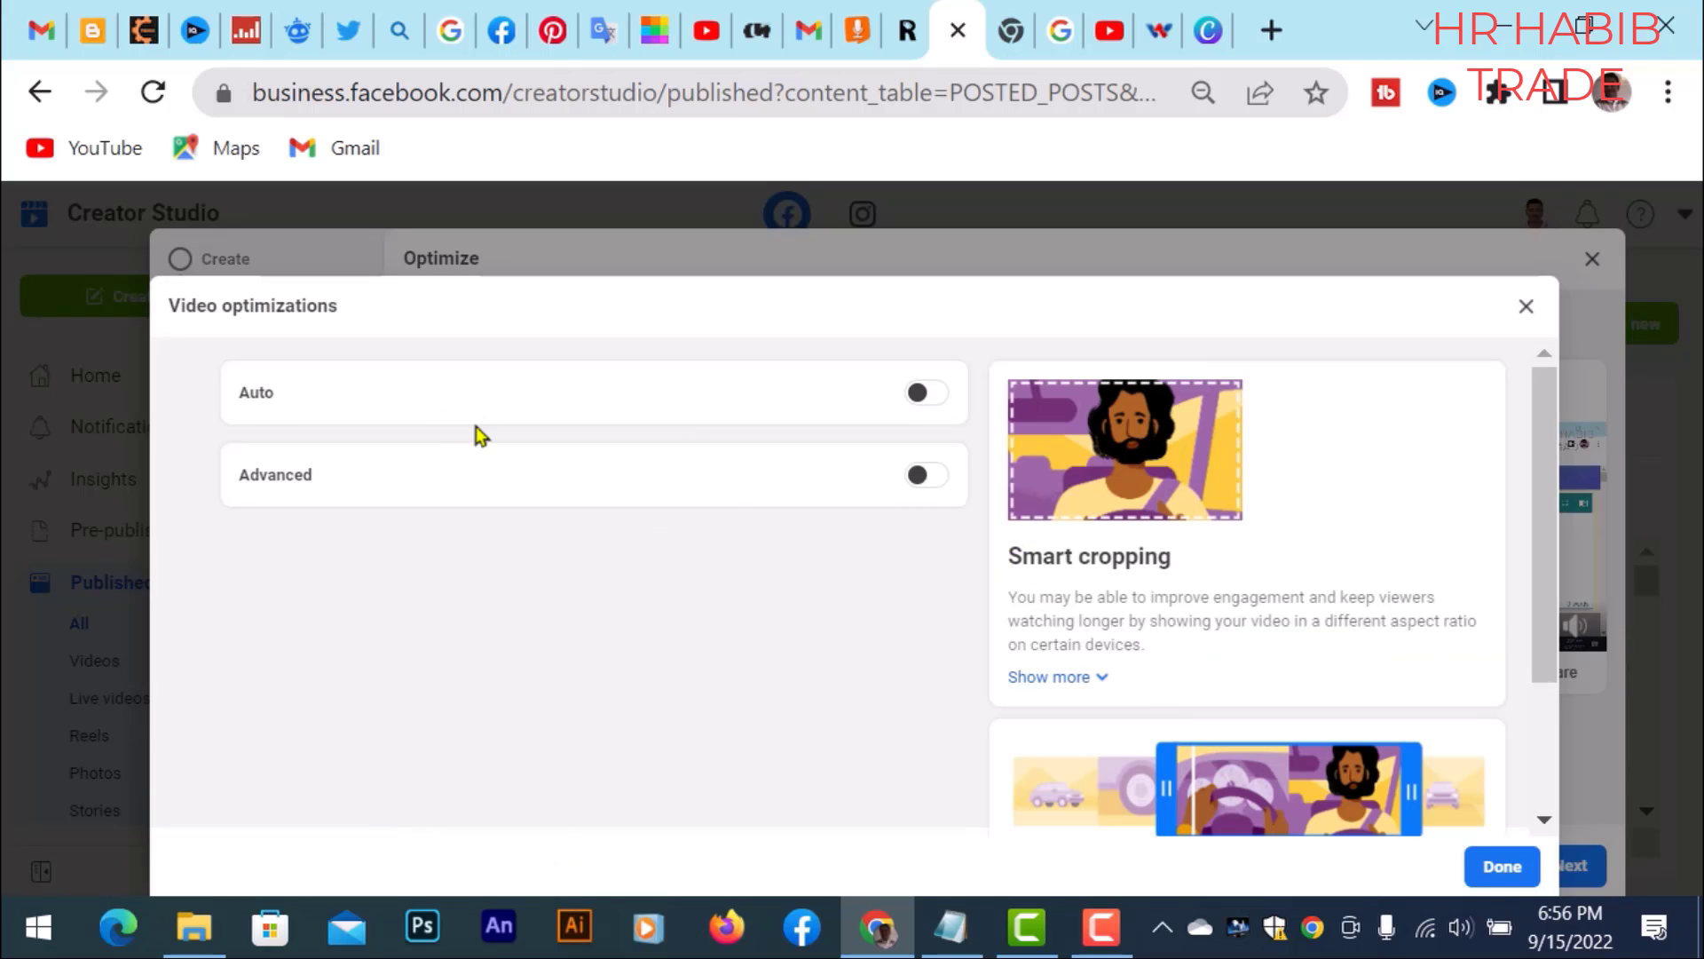
pyautogui.click(1523, 307)
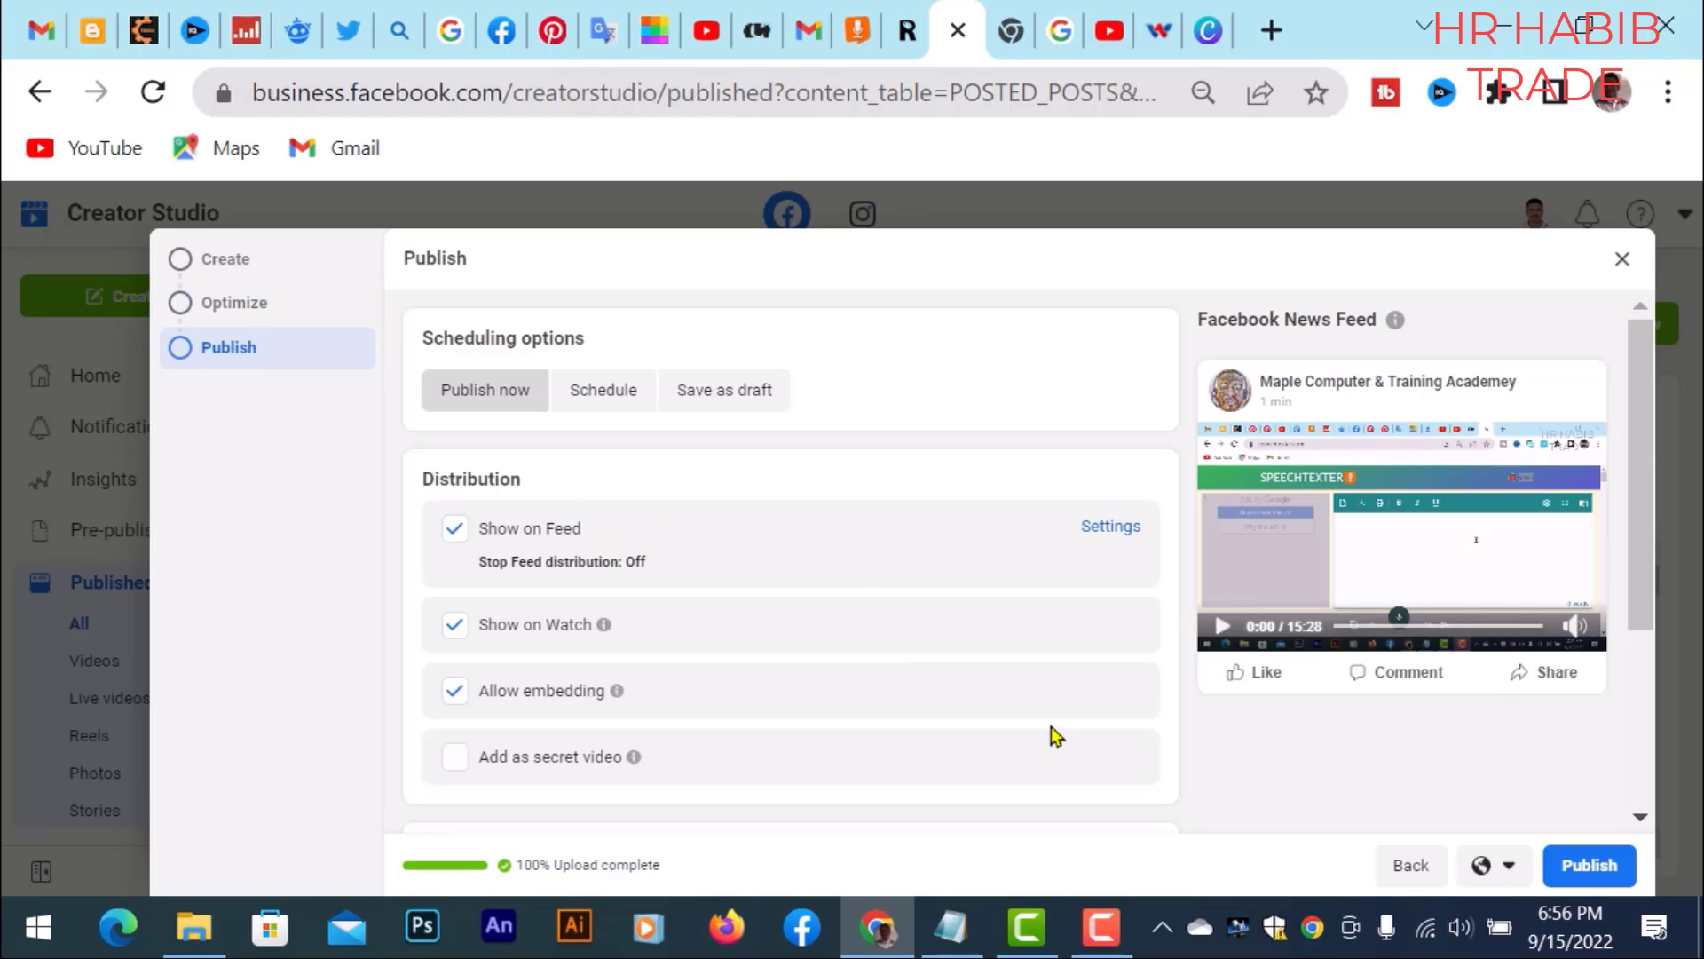
pyautogui.scroll(-4, 1047, 589)
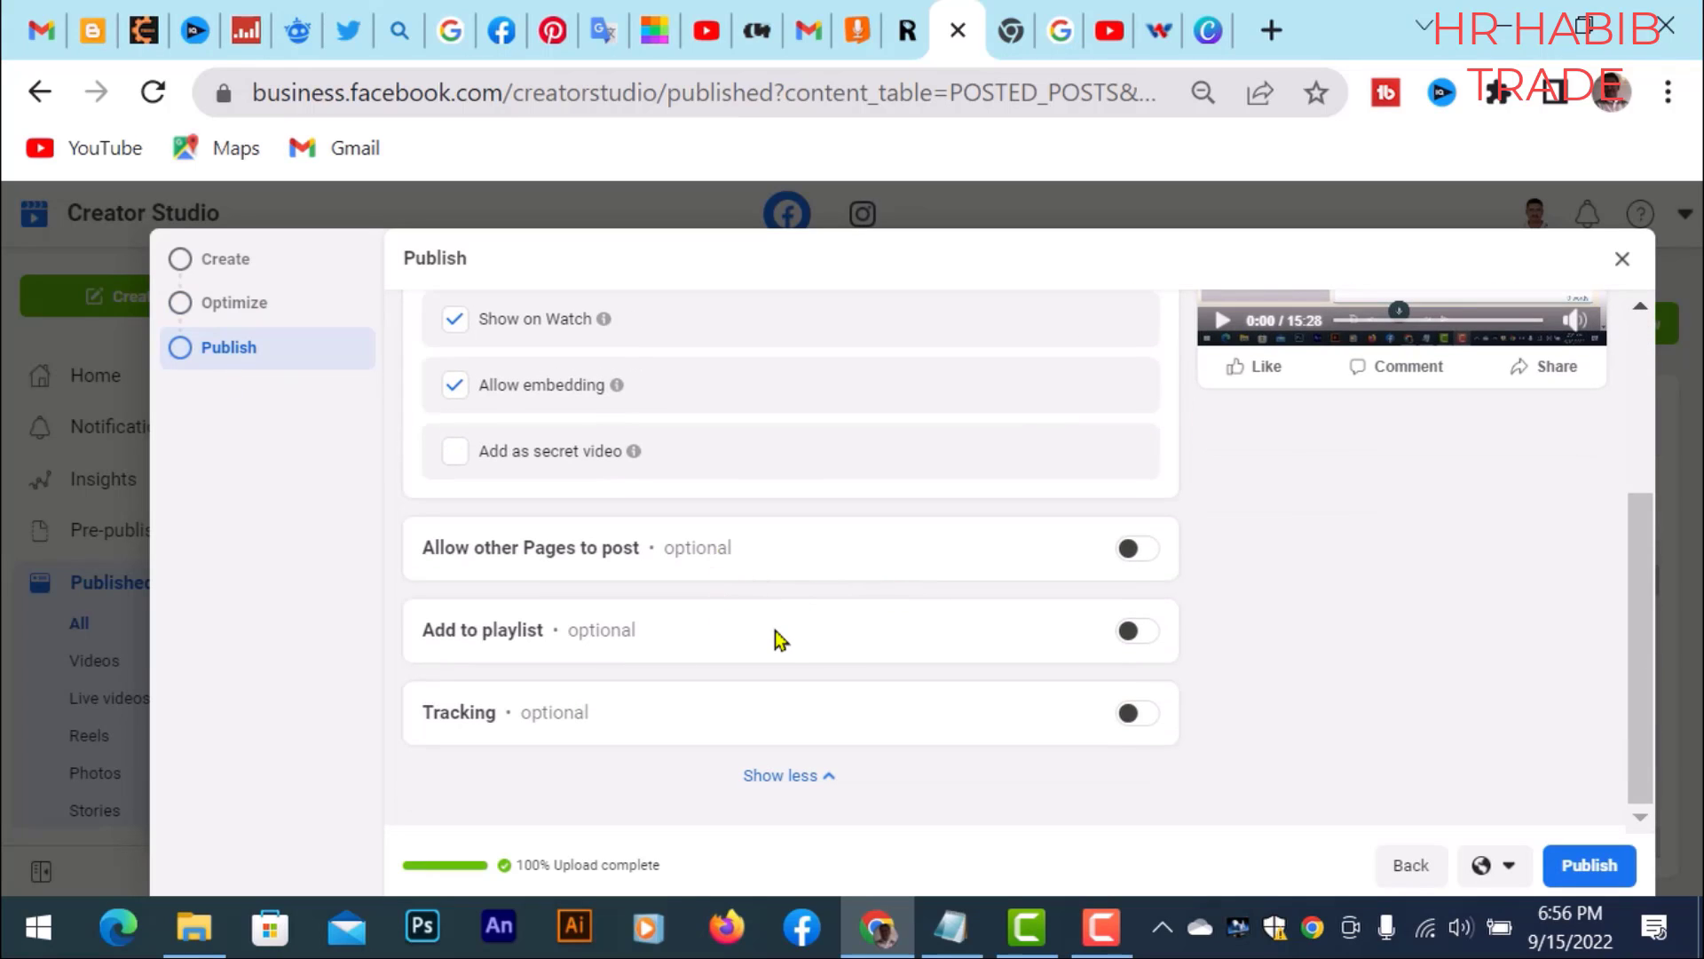
pyautogui.scroll(2, 781, 641)
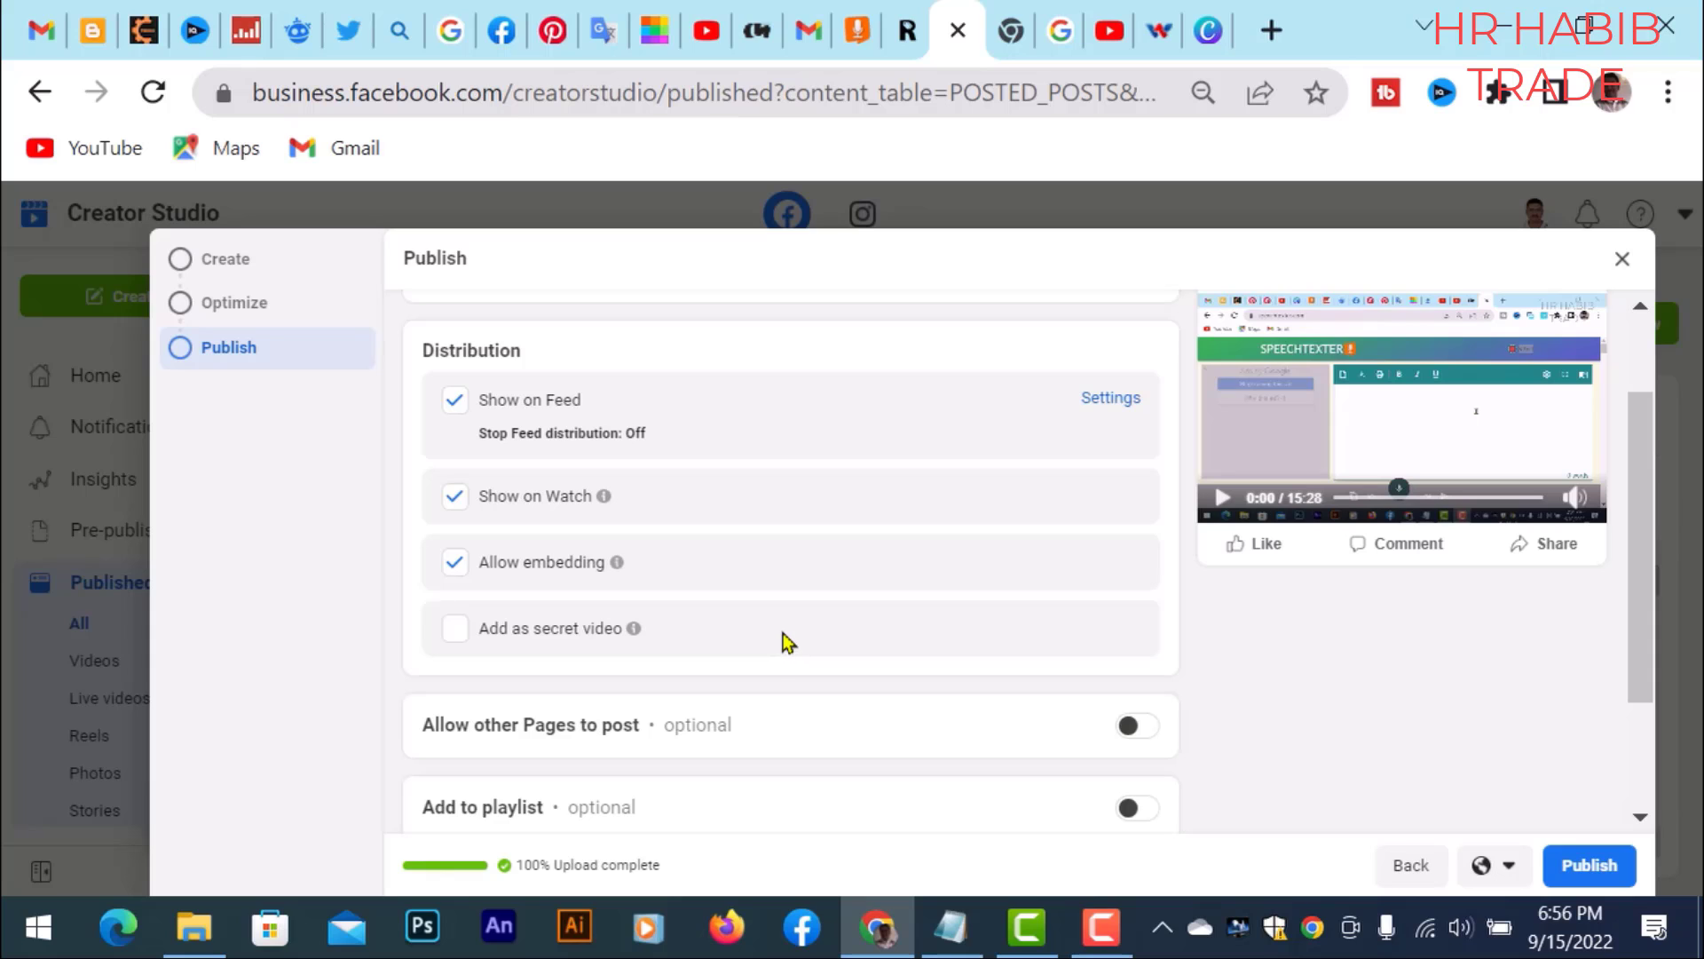
pyautogui.scroll(2, 707, 559)
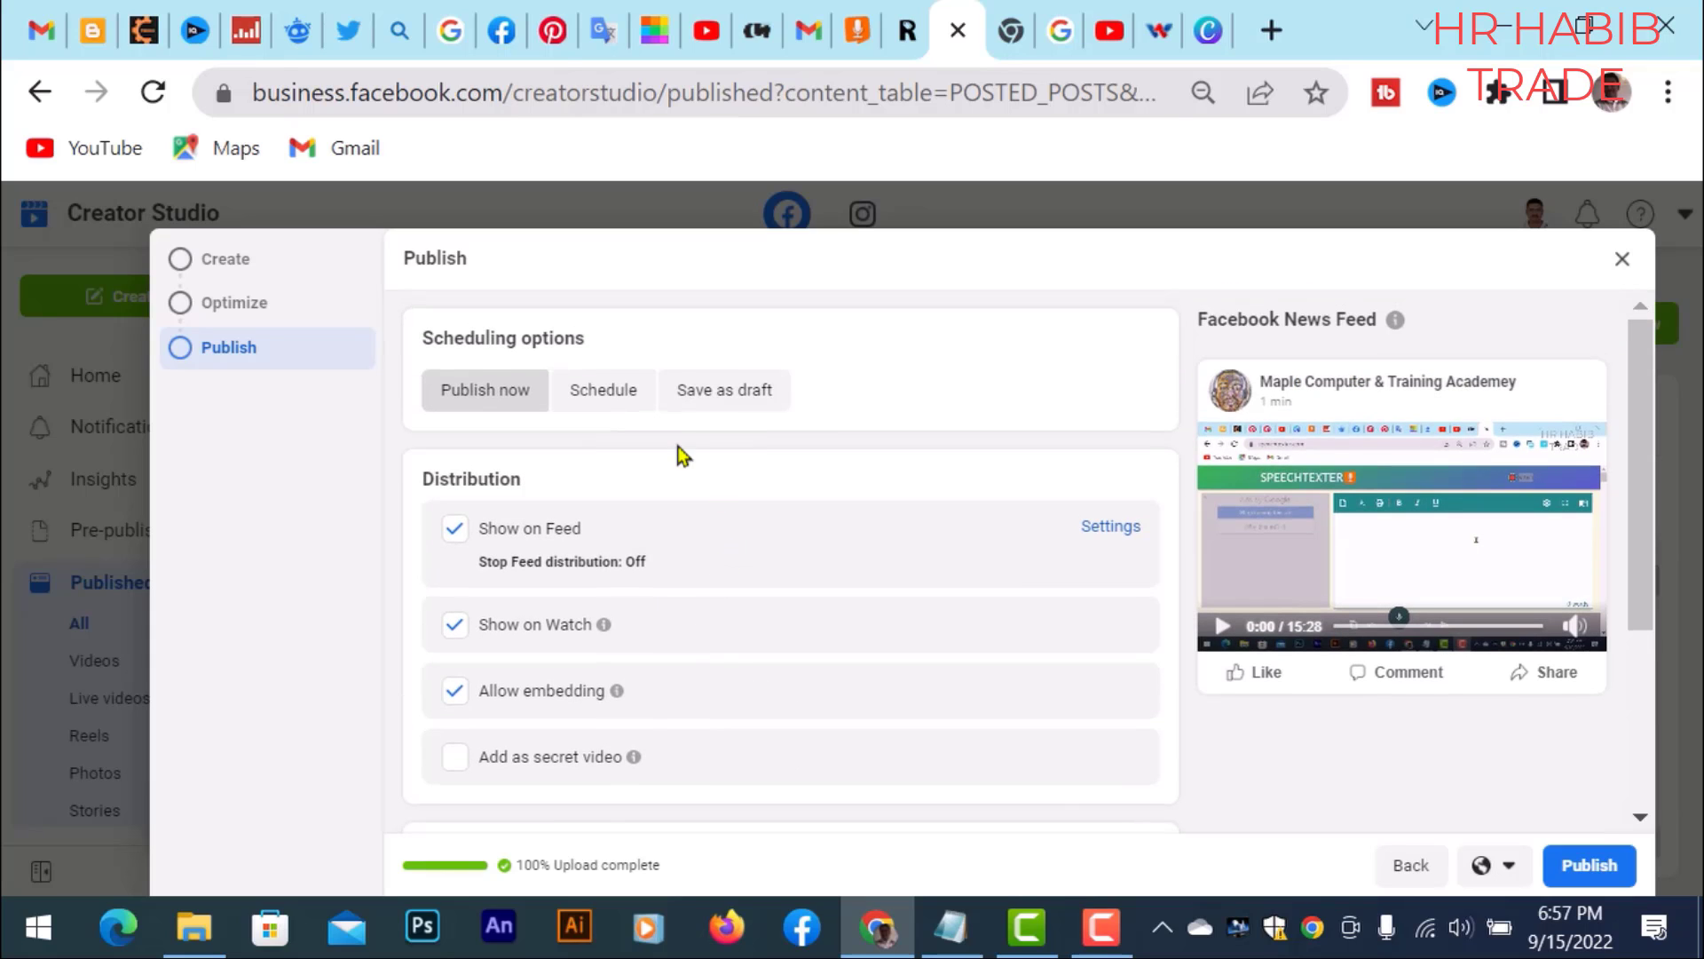
# Step: Try the Schedule and Save as draft options for the post, and return it to Publish now
pyautogui.click(612, 399)
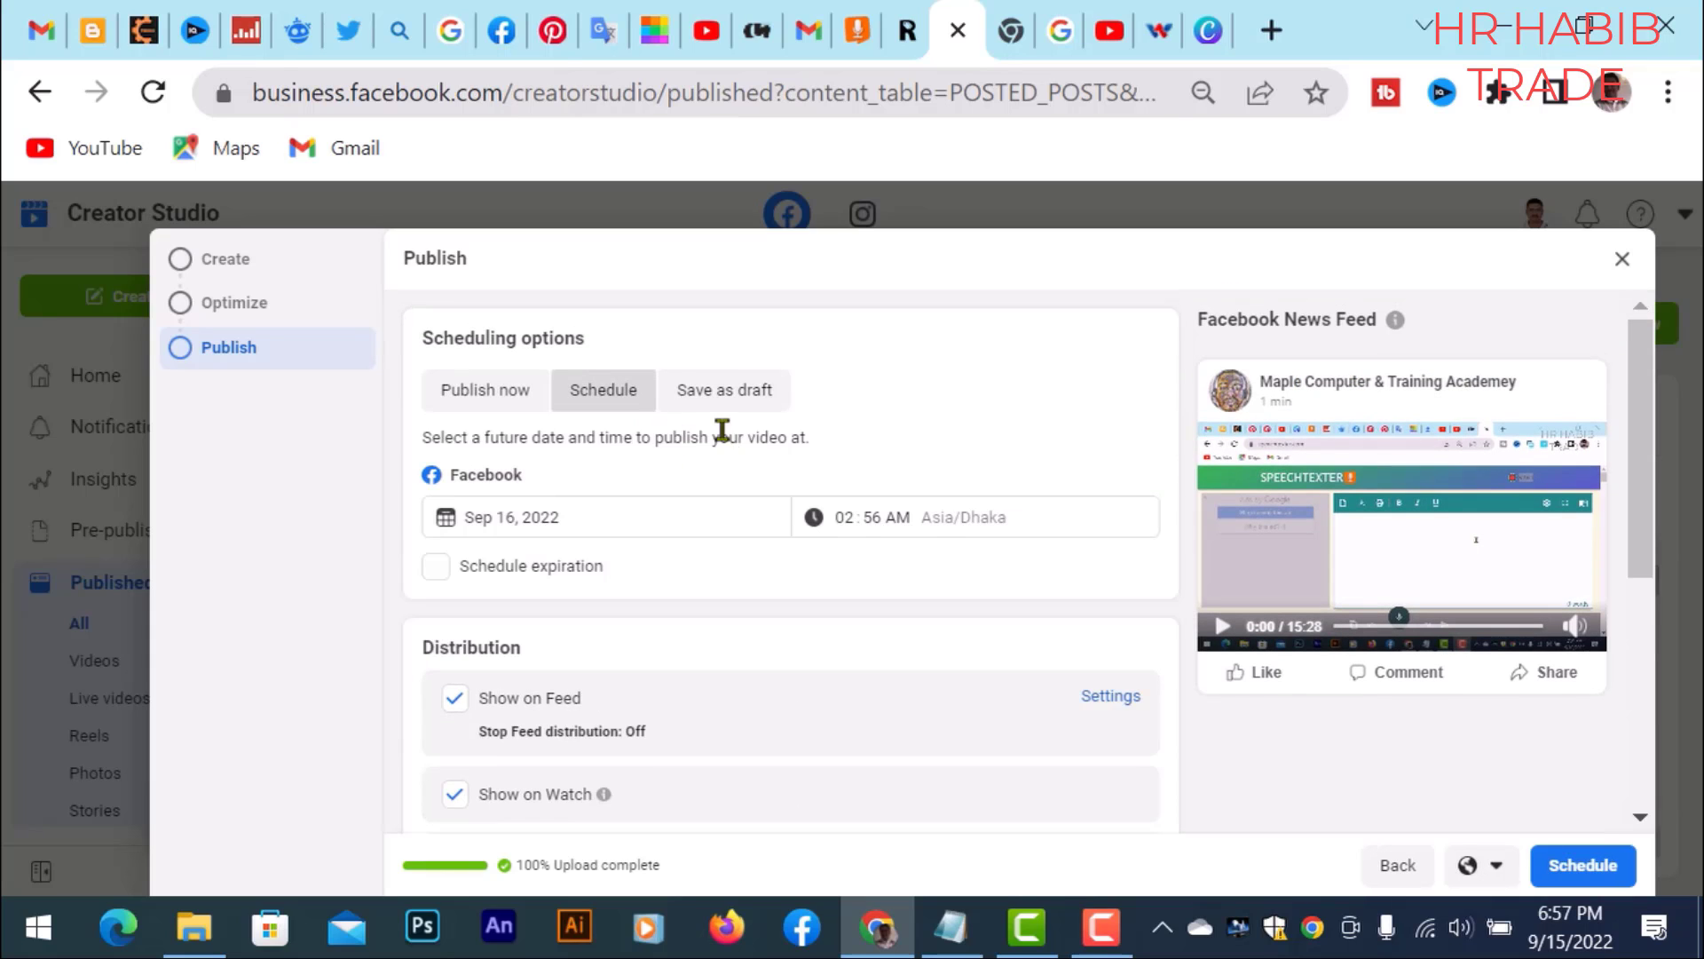
pyautogui.scroll(-5, 701, 568)
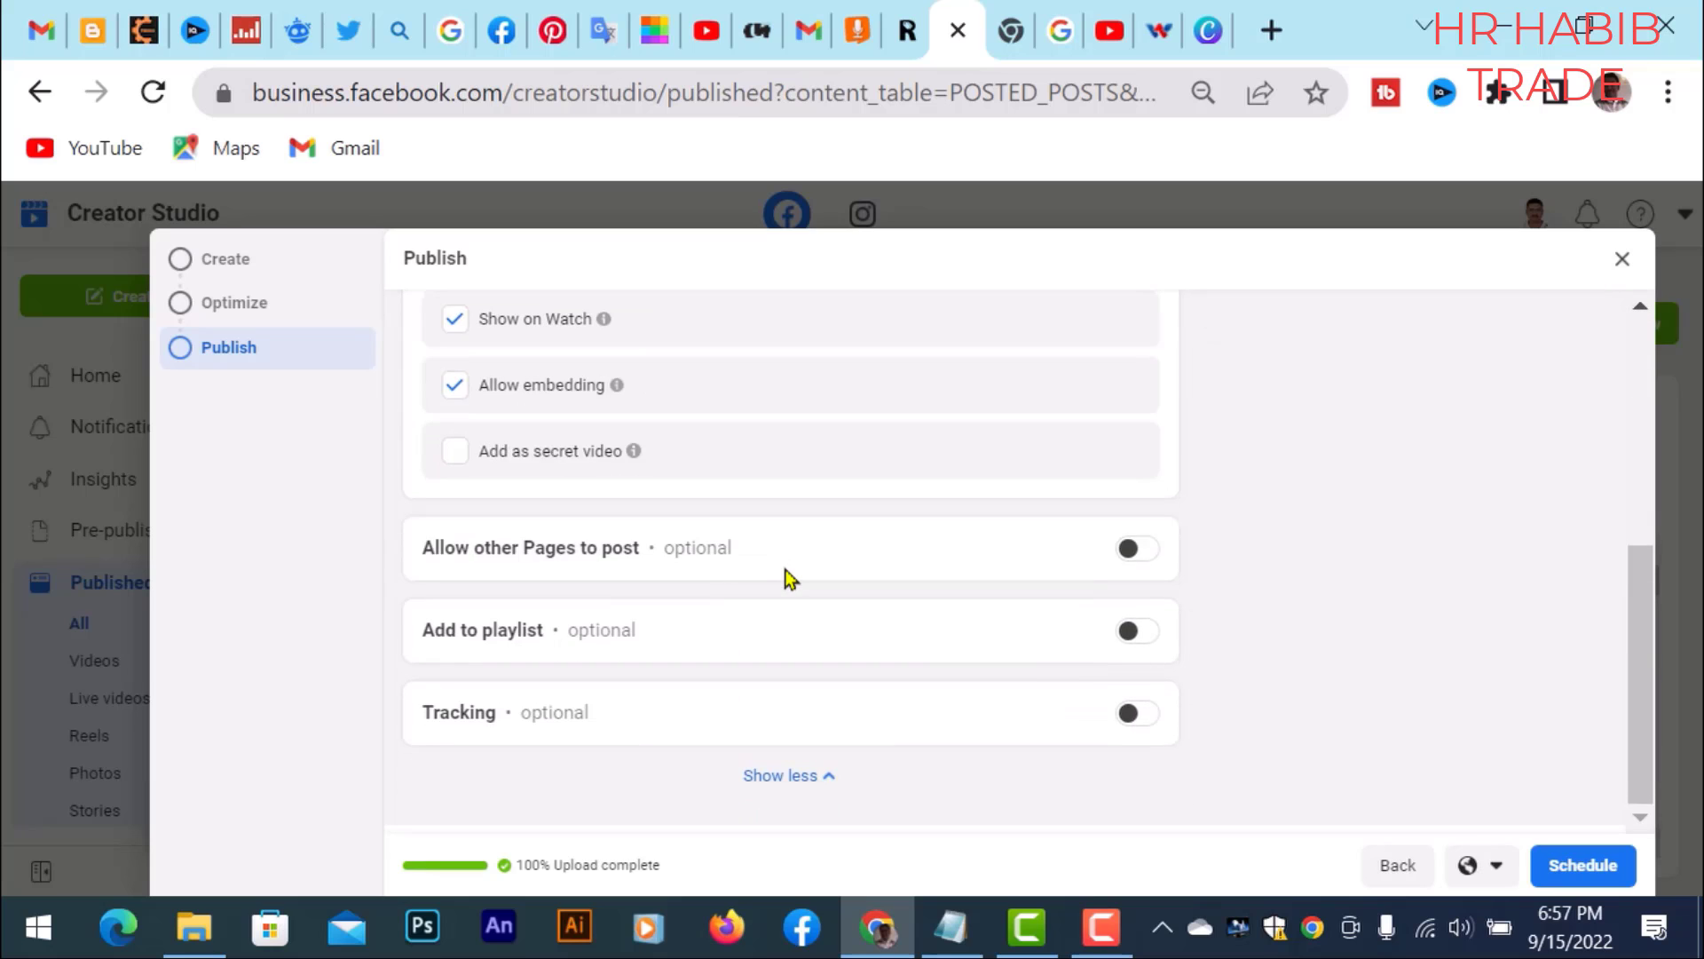
pyautogui.scroll(5, 791, 577)
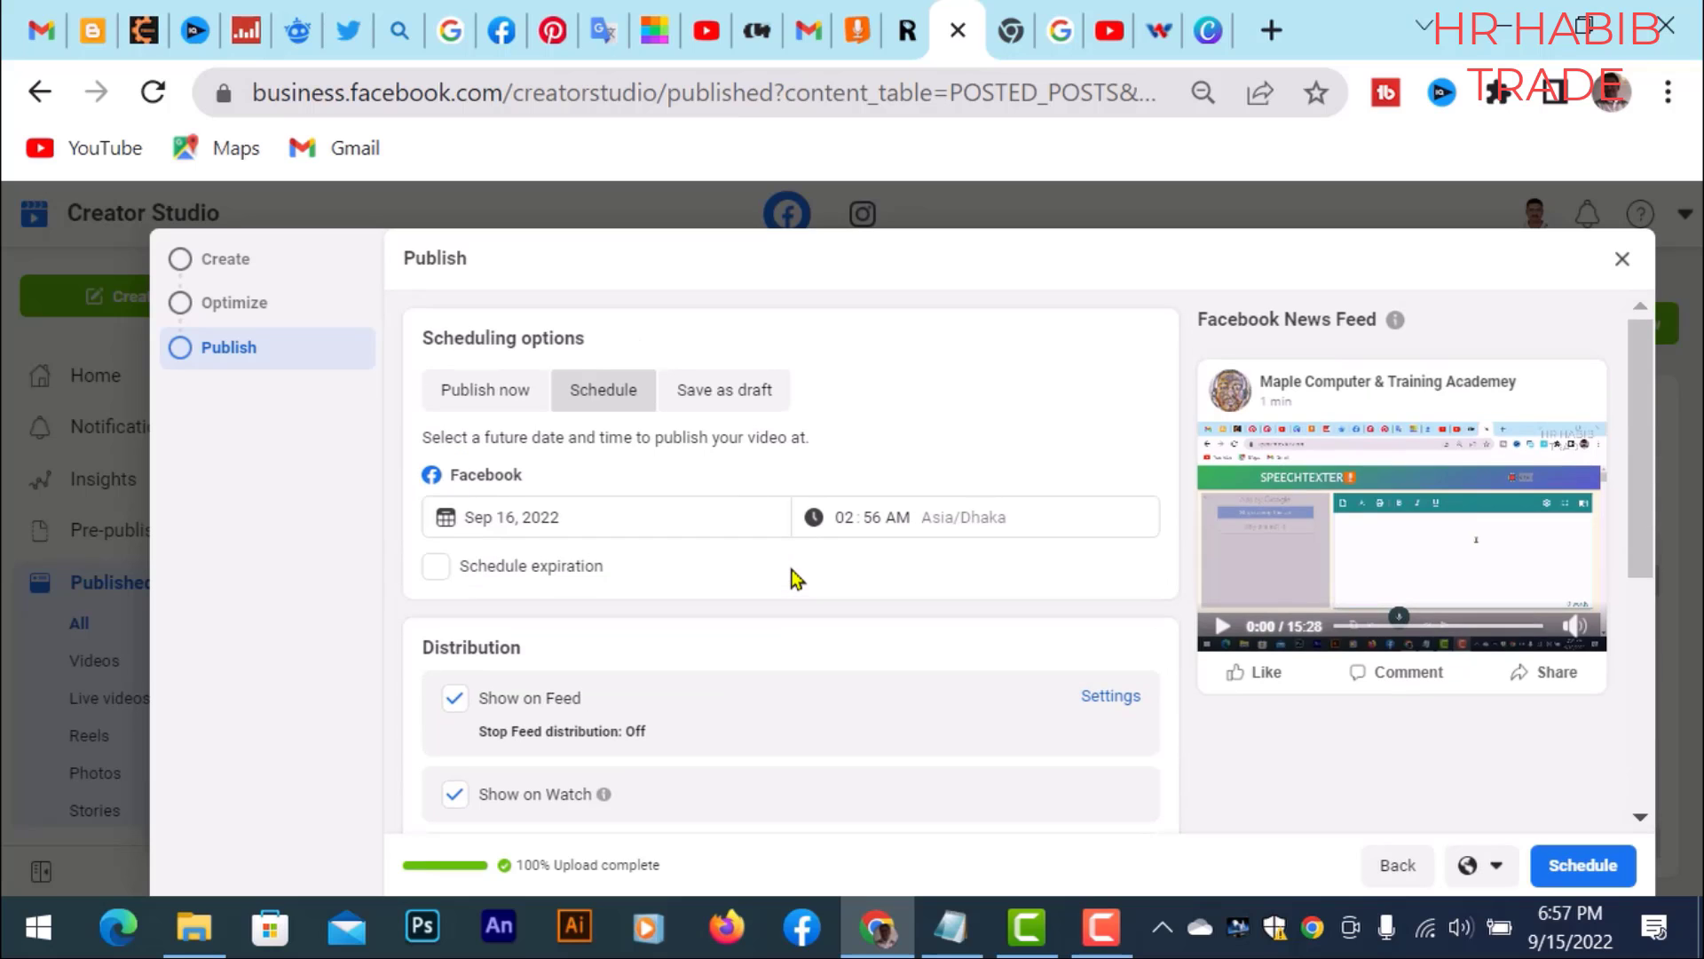
pyautogui.click(724, 401)
pyautogui.click(508, 401)
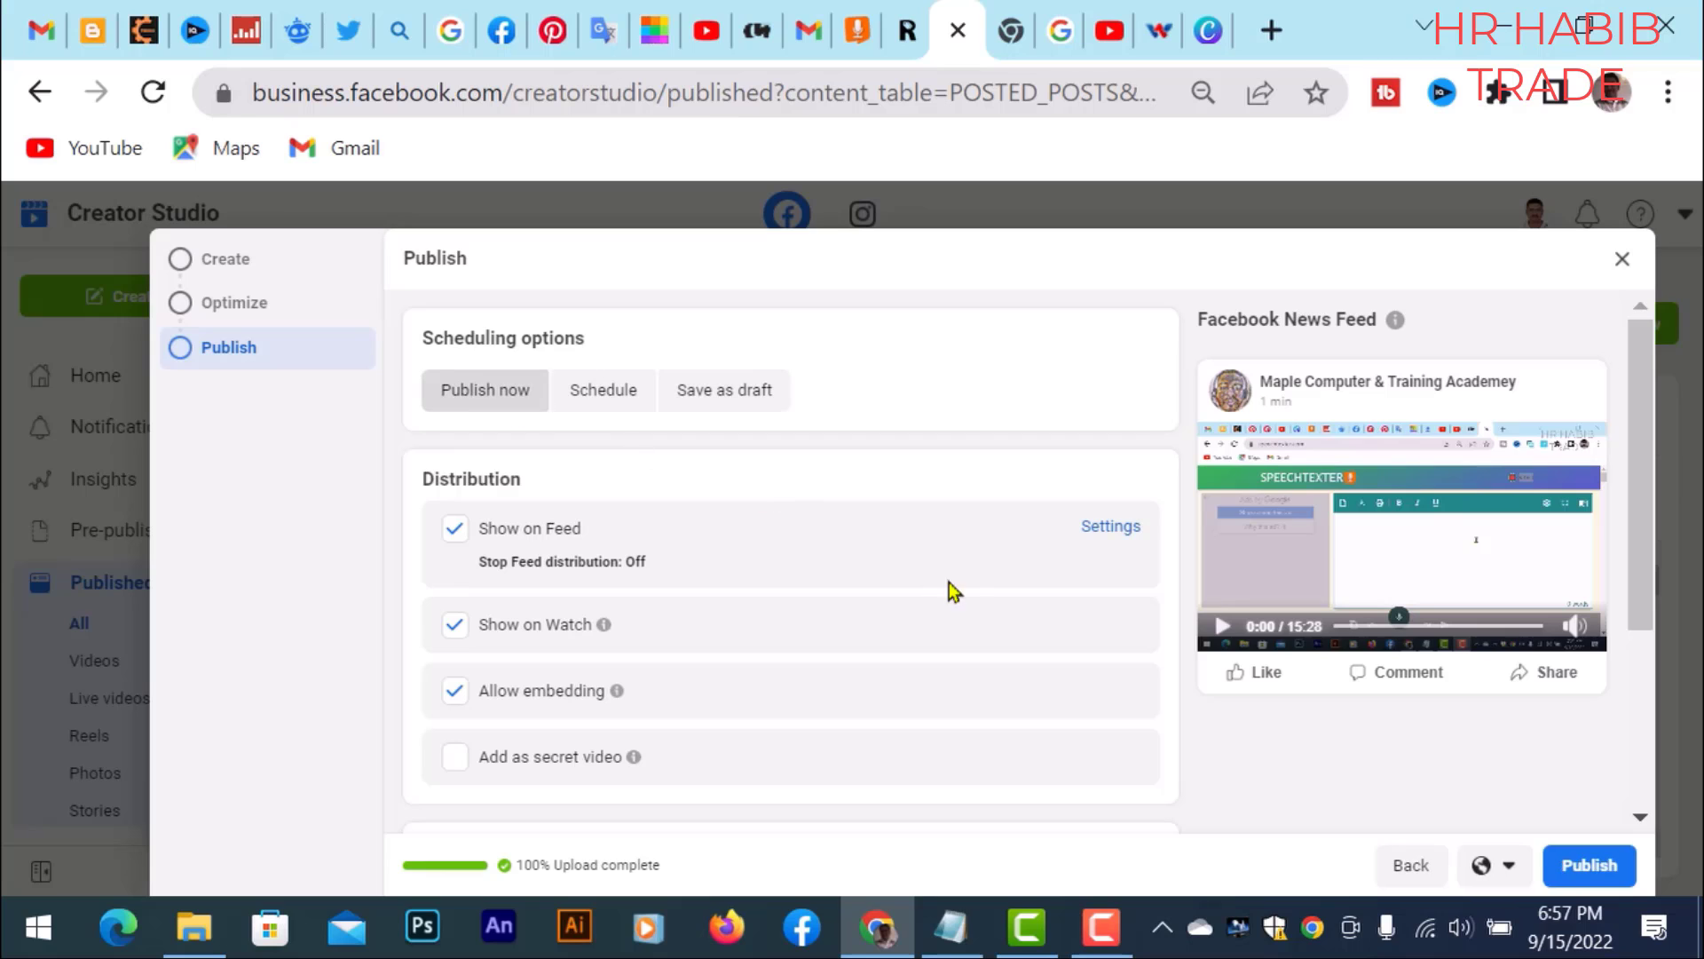
# Step: Examine the Publish stage's distribution, other Pages, playlist and tracking options
pyautogui.scroll(-2, 879, 600)
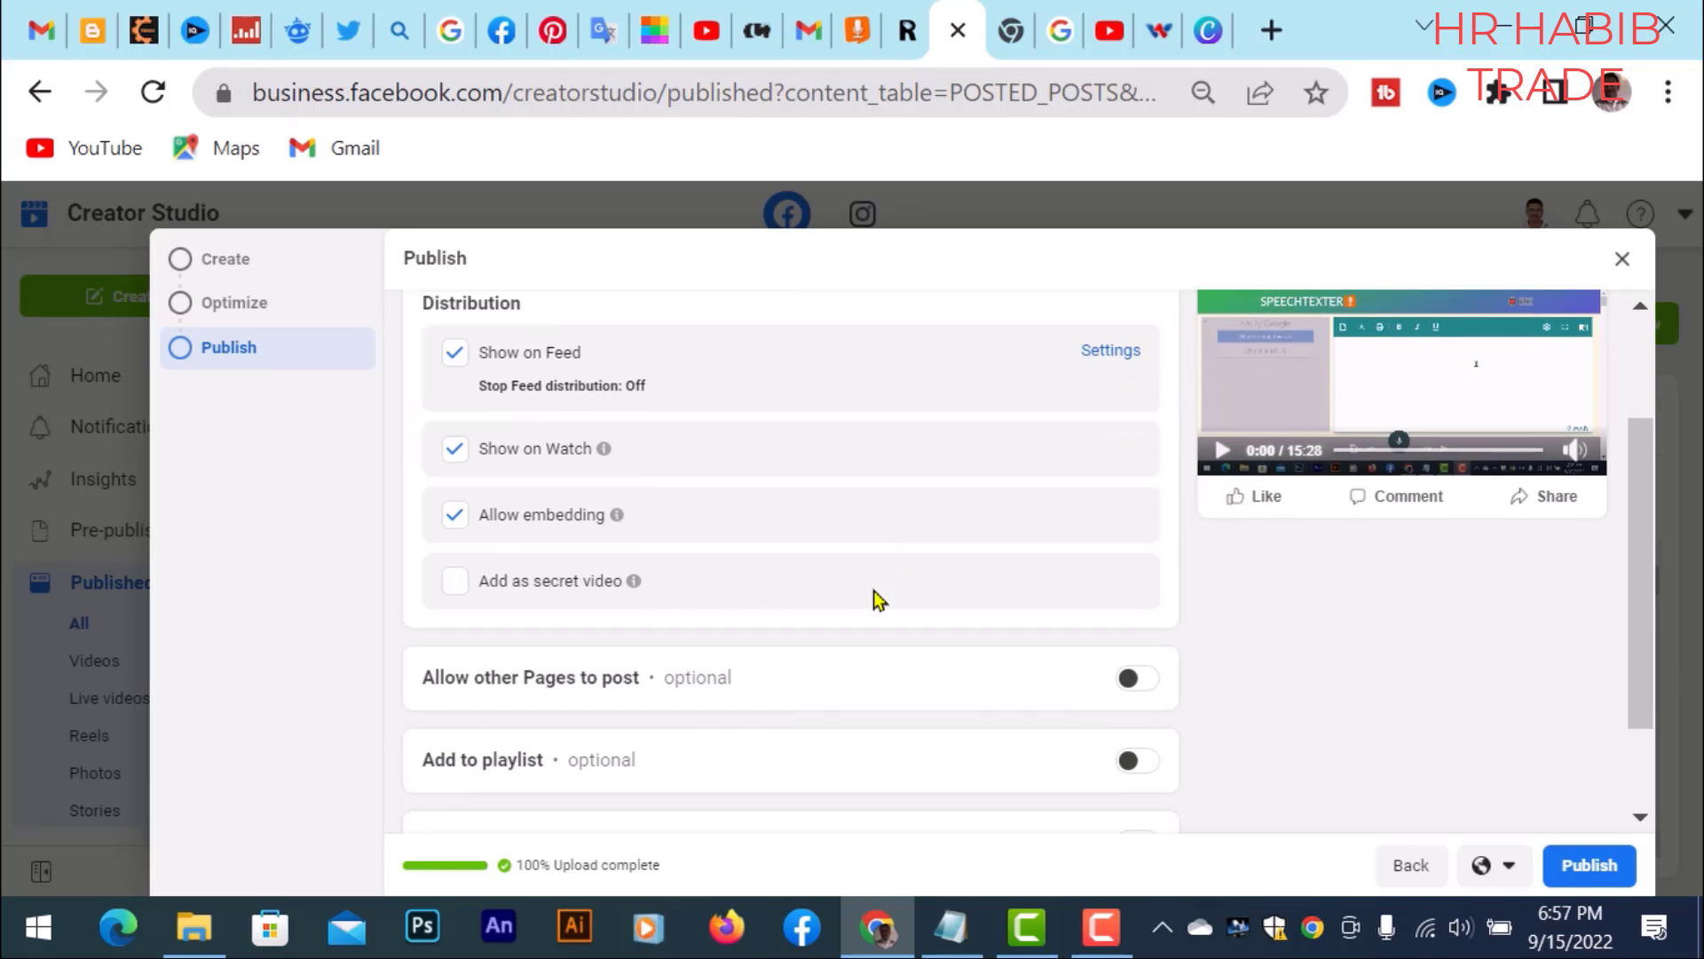
pyautogui.scroll(-2, 869, 598)
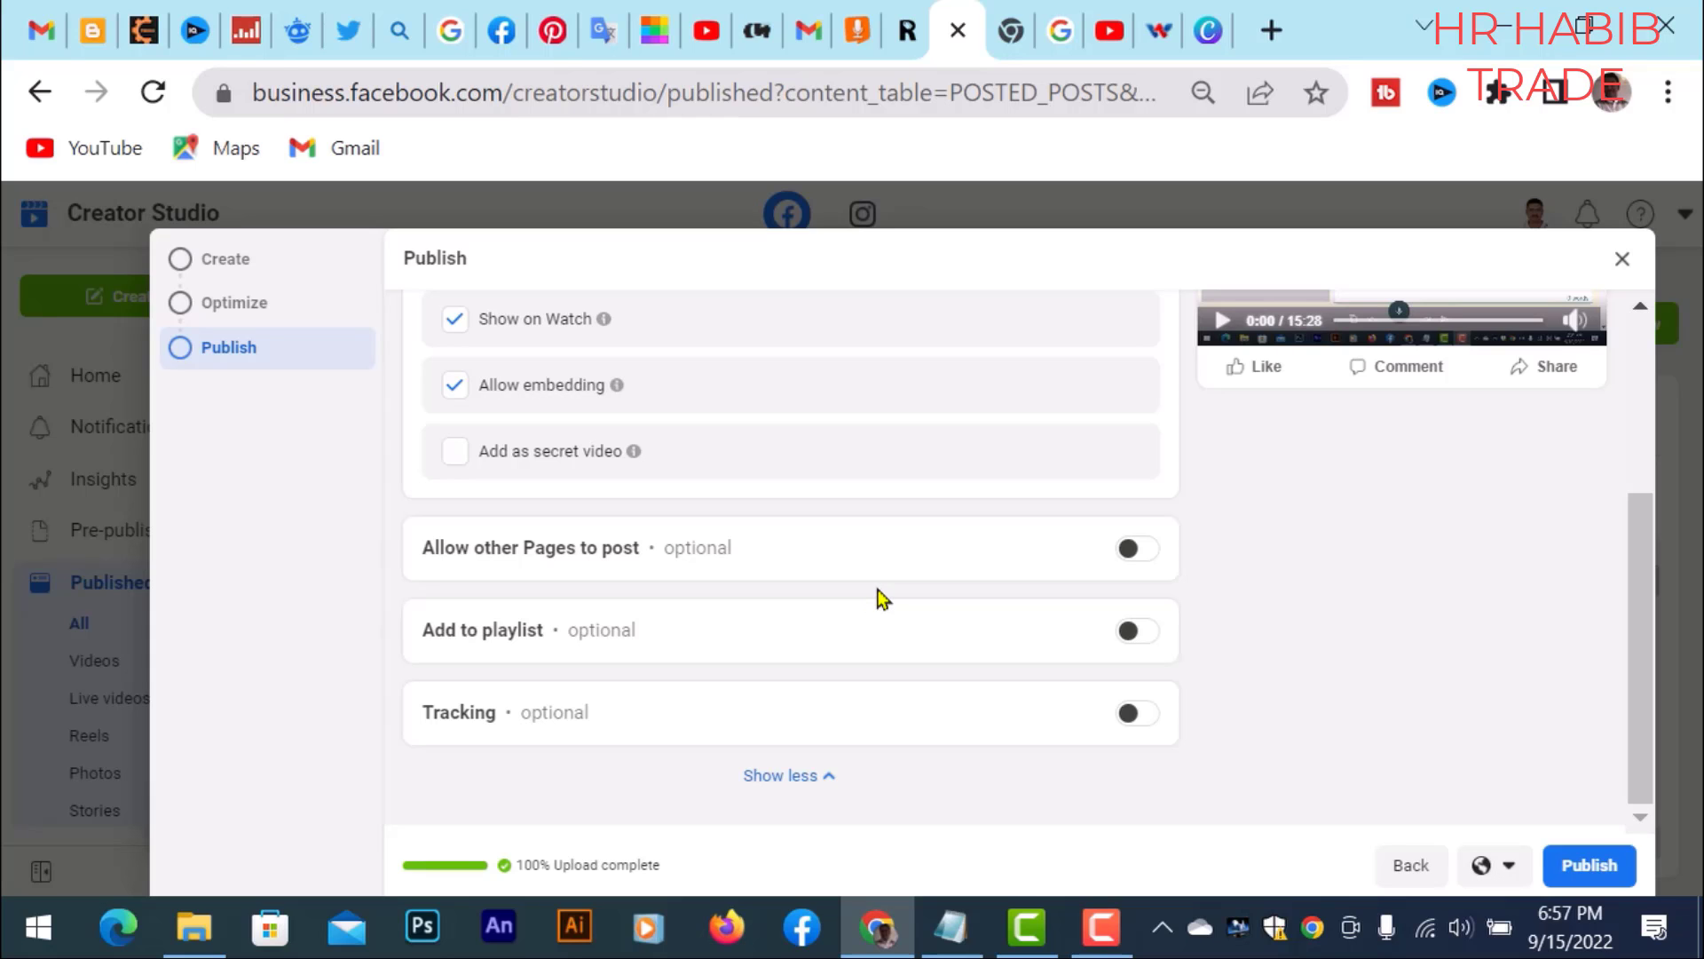
pyautogui.scroll(4, 949, 677)
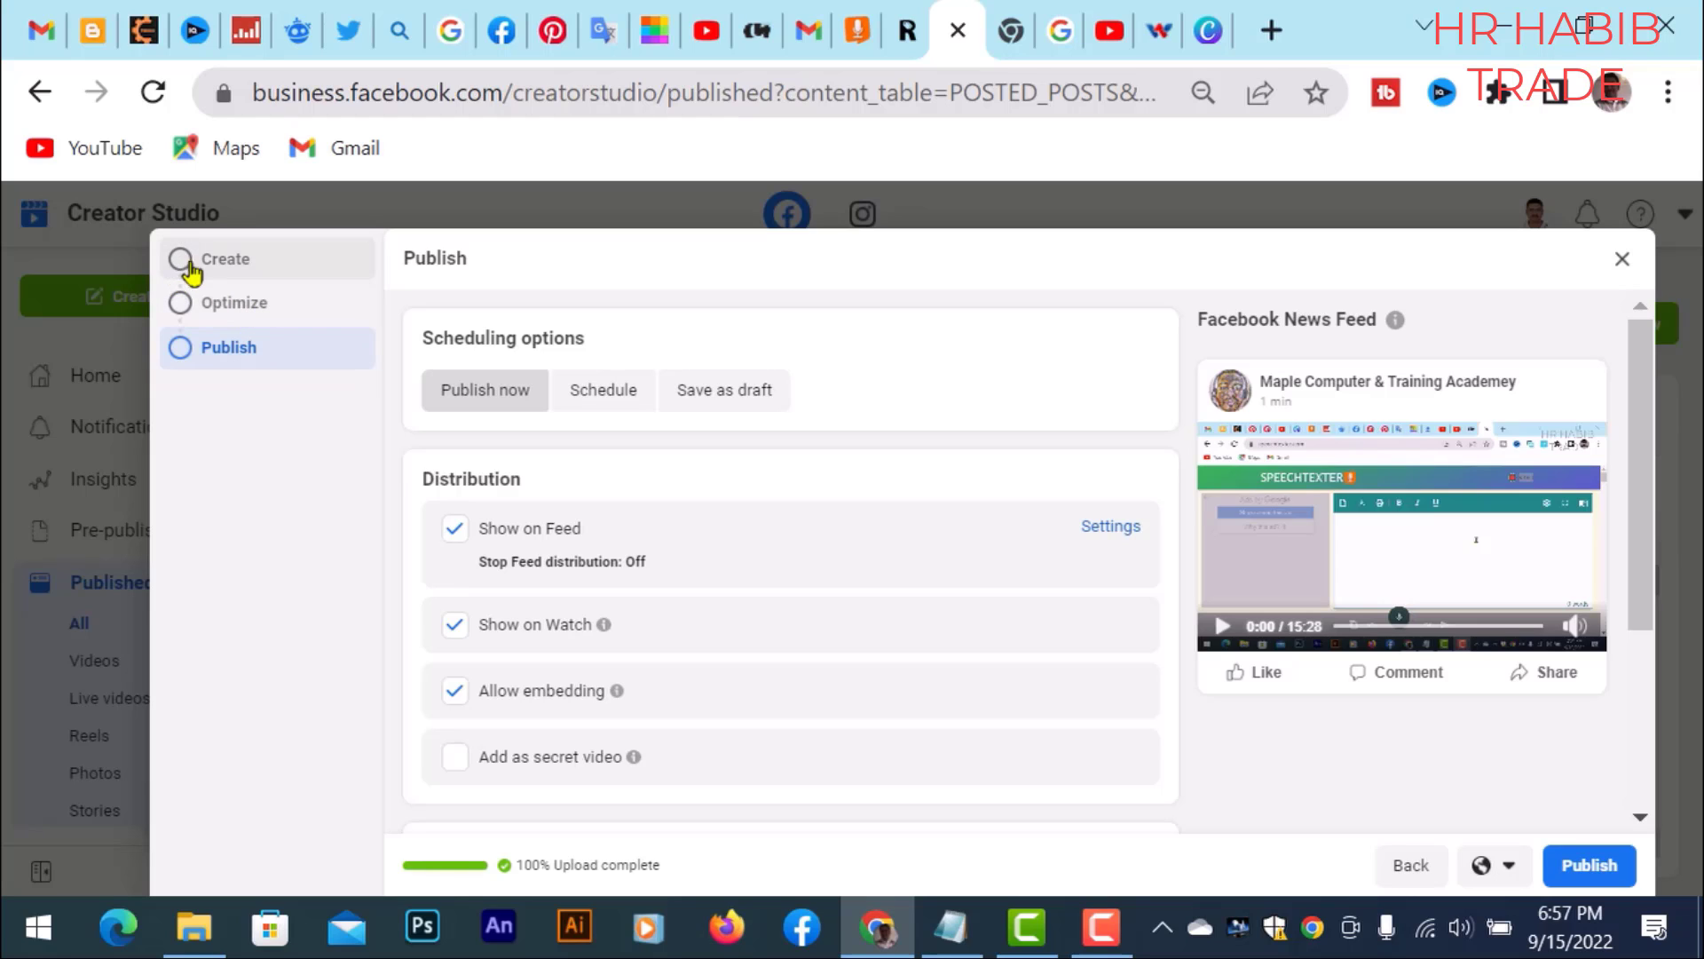
pyautogui.scroll(-4, 925, 762)
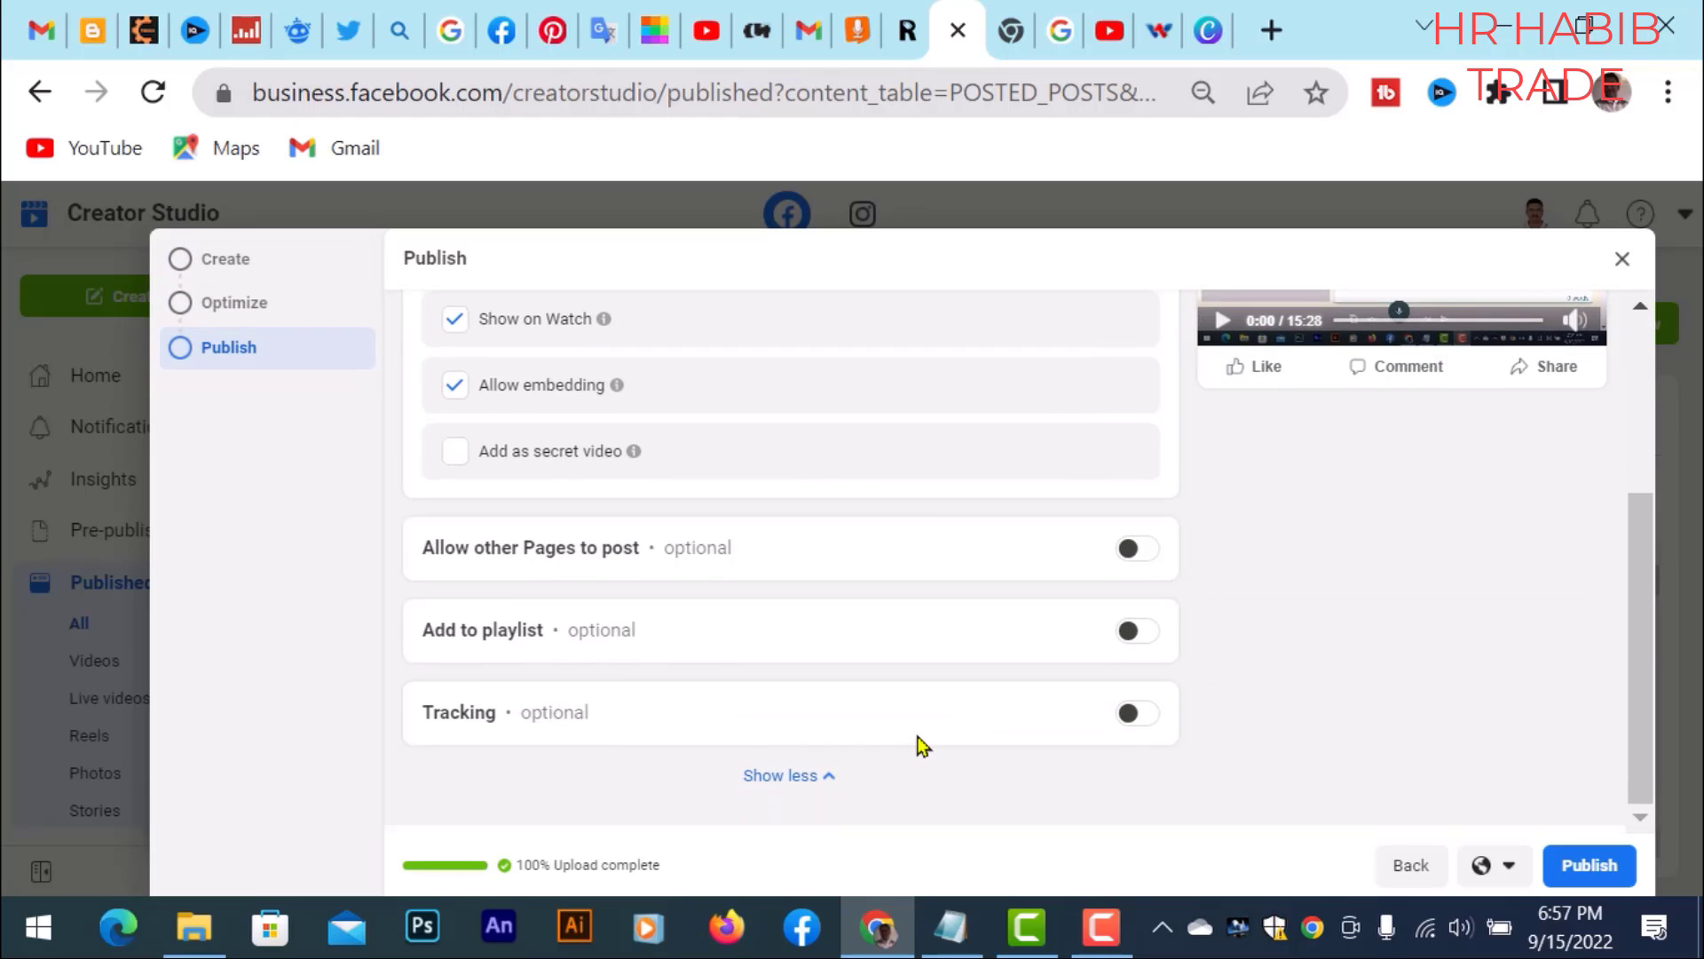
pyautogui.scroll(2, 928, 744)
pyautogui.scroll(2, 936, 742)
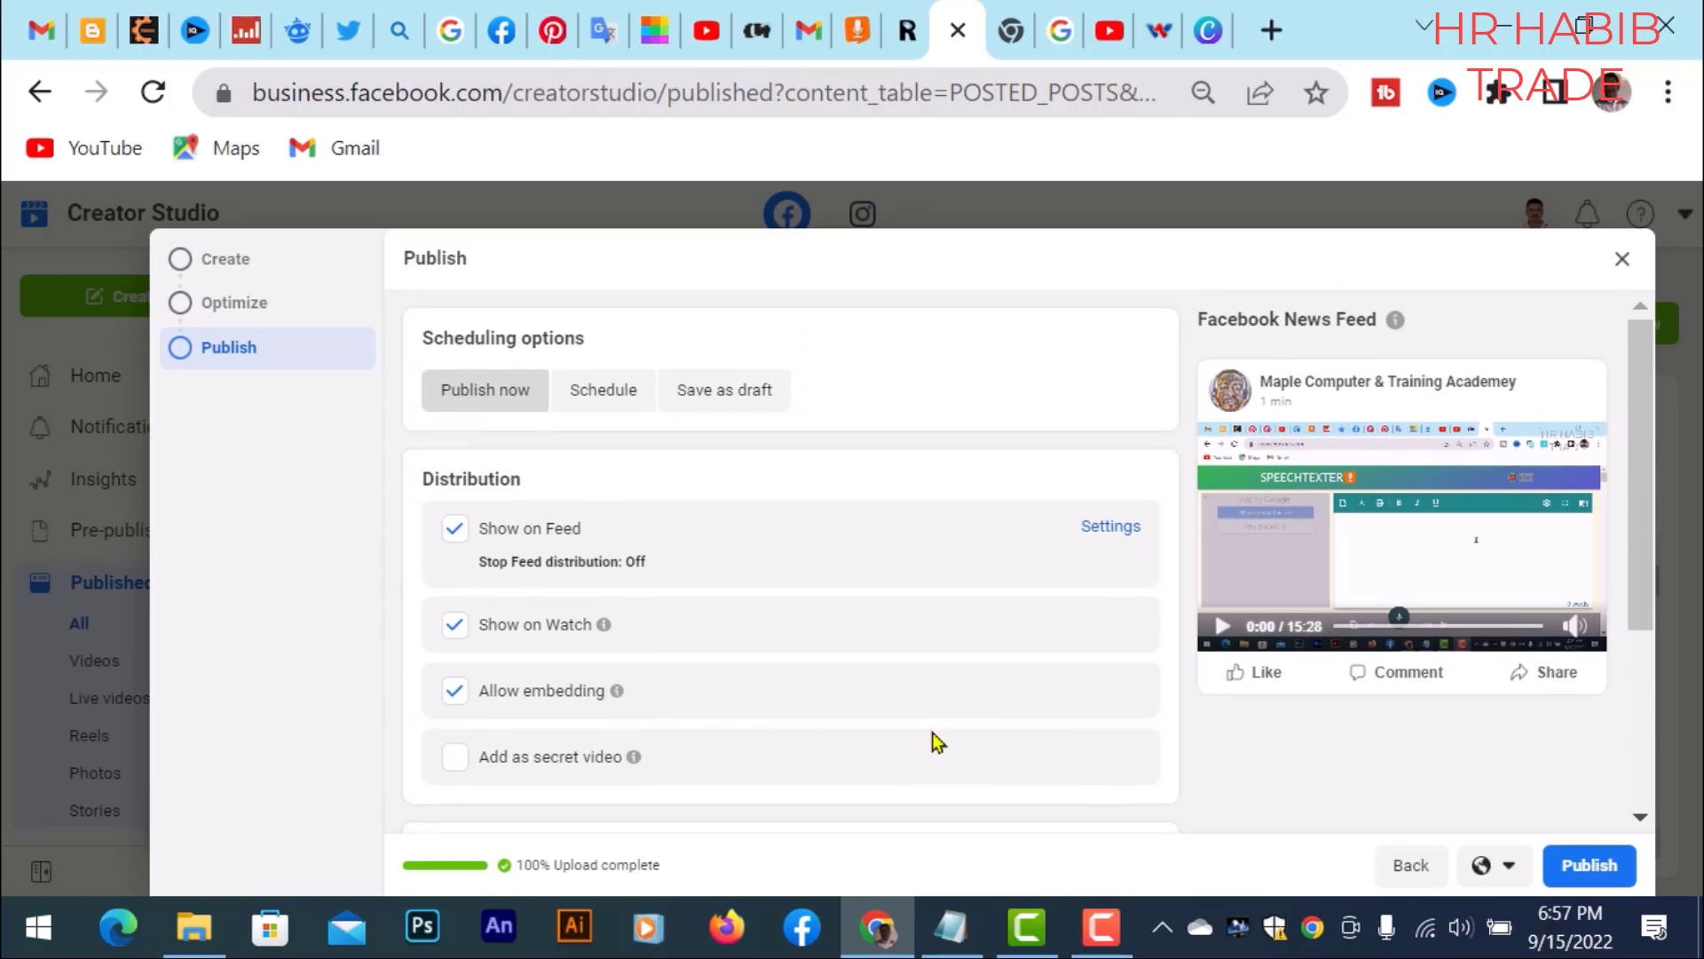
# Step: Switch the post's scheduling option to Schedule and look over its date, time and distribution settings
pyautogui.click(607, 401)
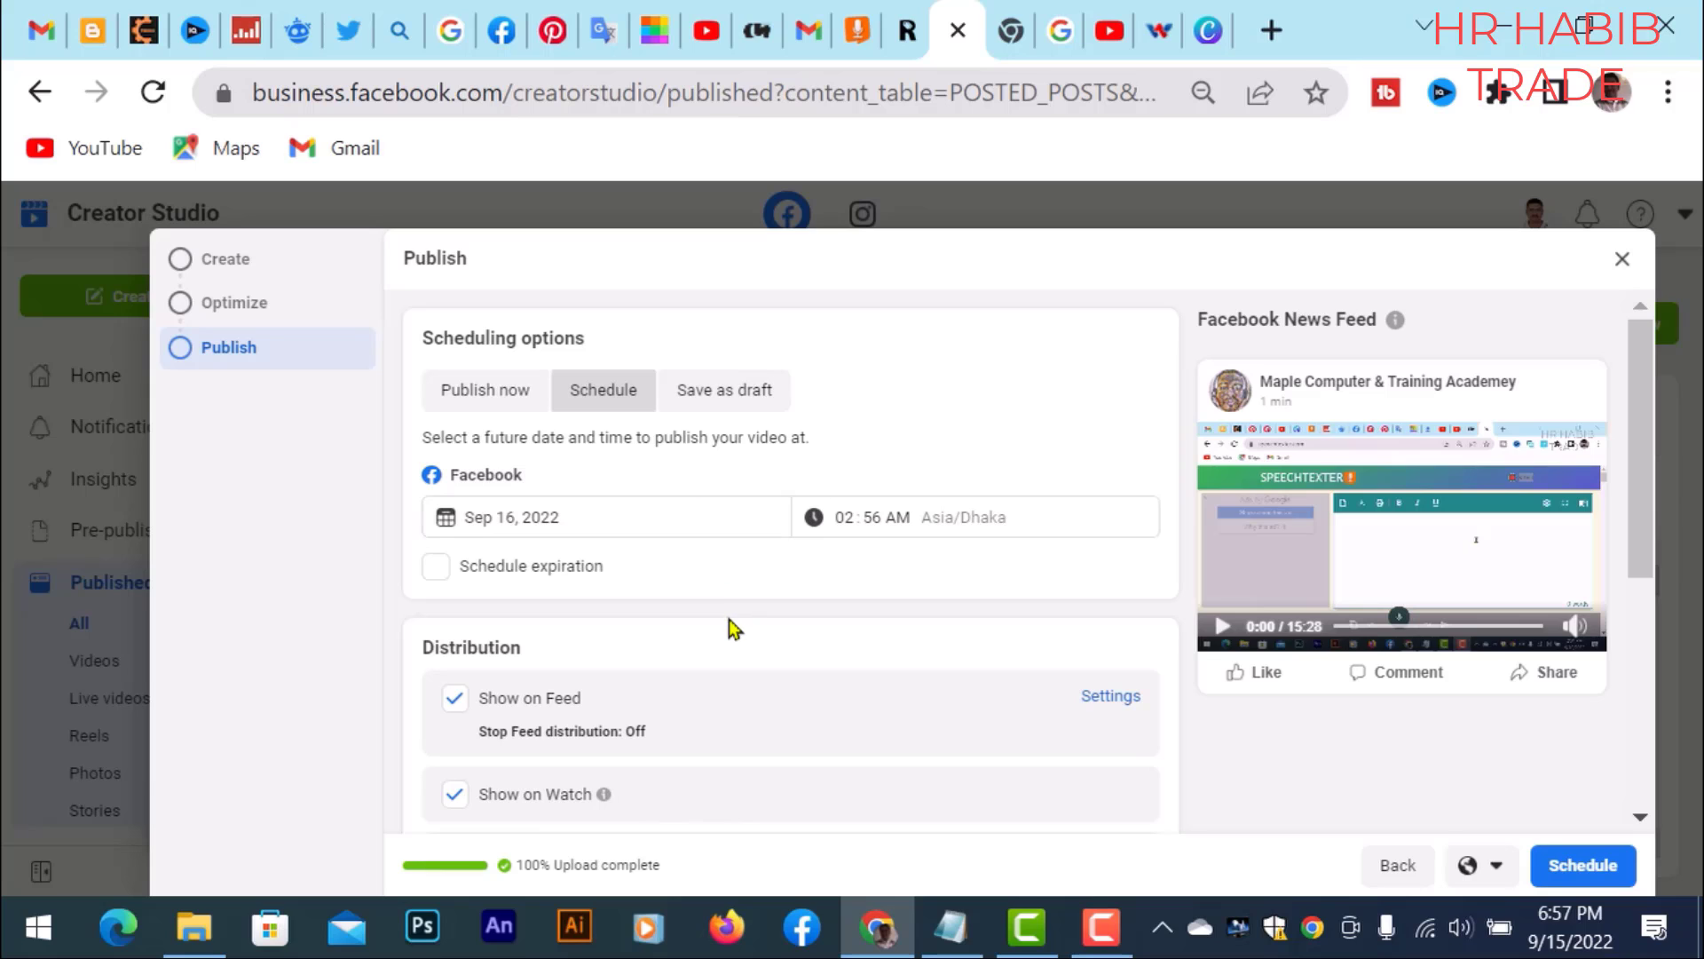
pyautogui.scroll(-2, 720, 579)
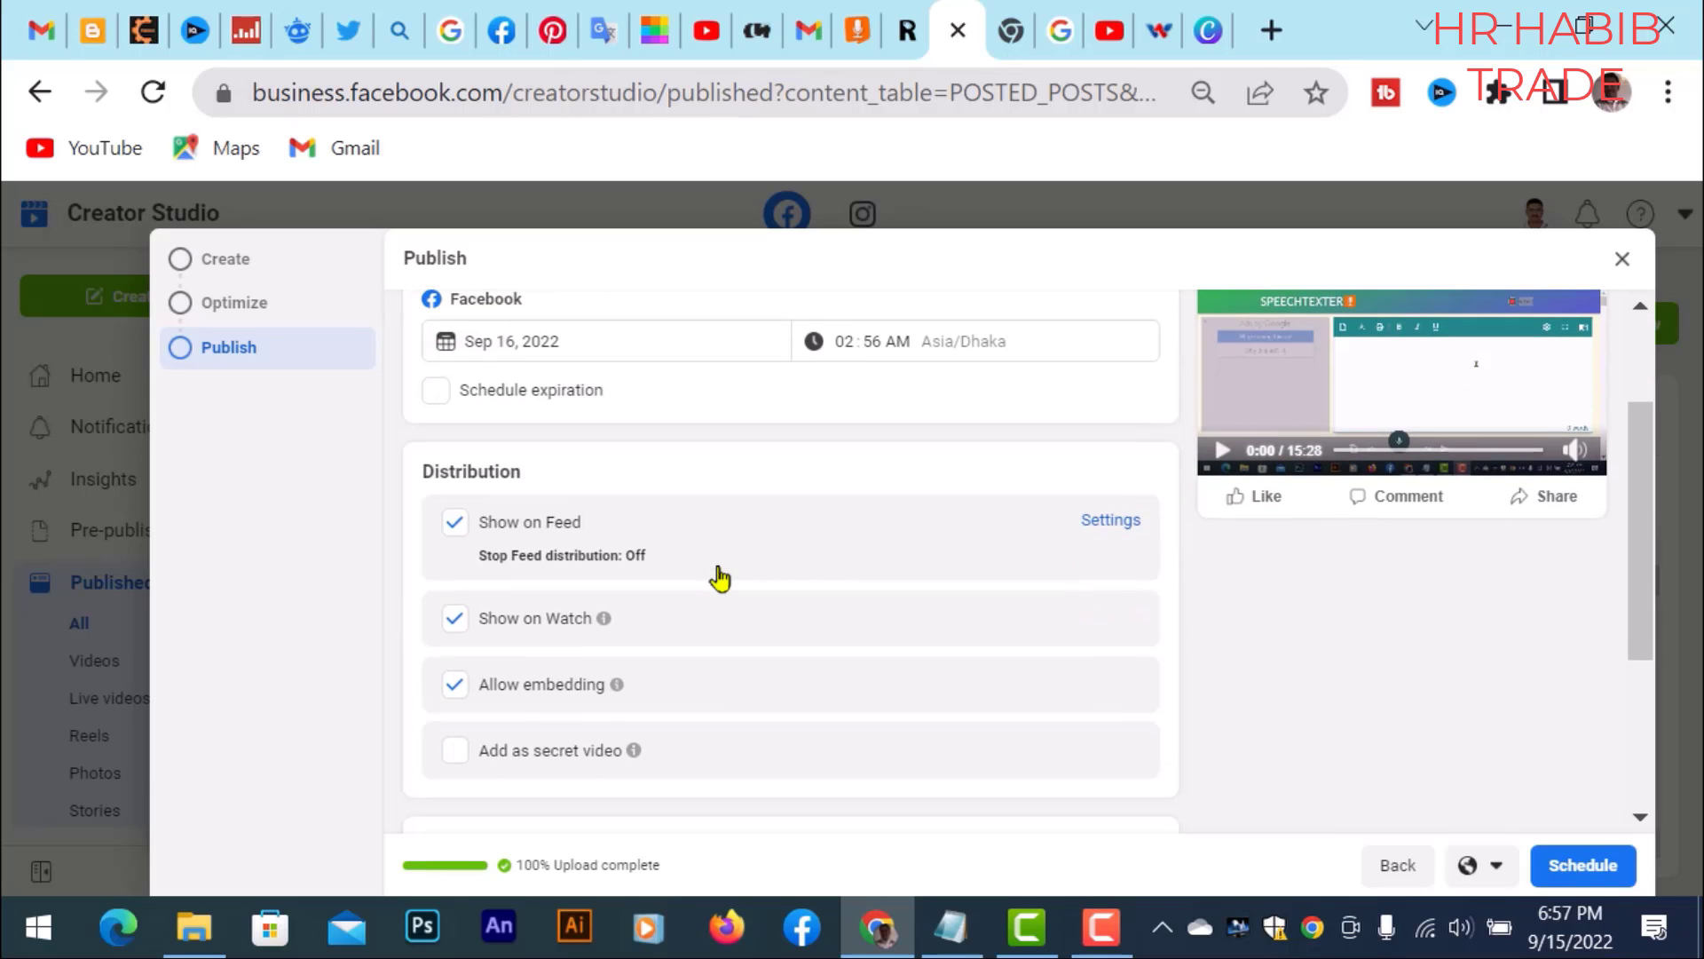
pyautogui.scroll(2, 639, 483)
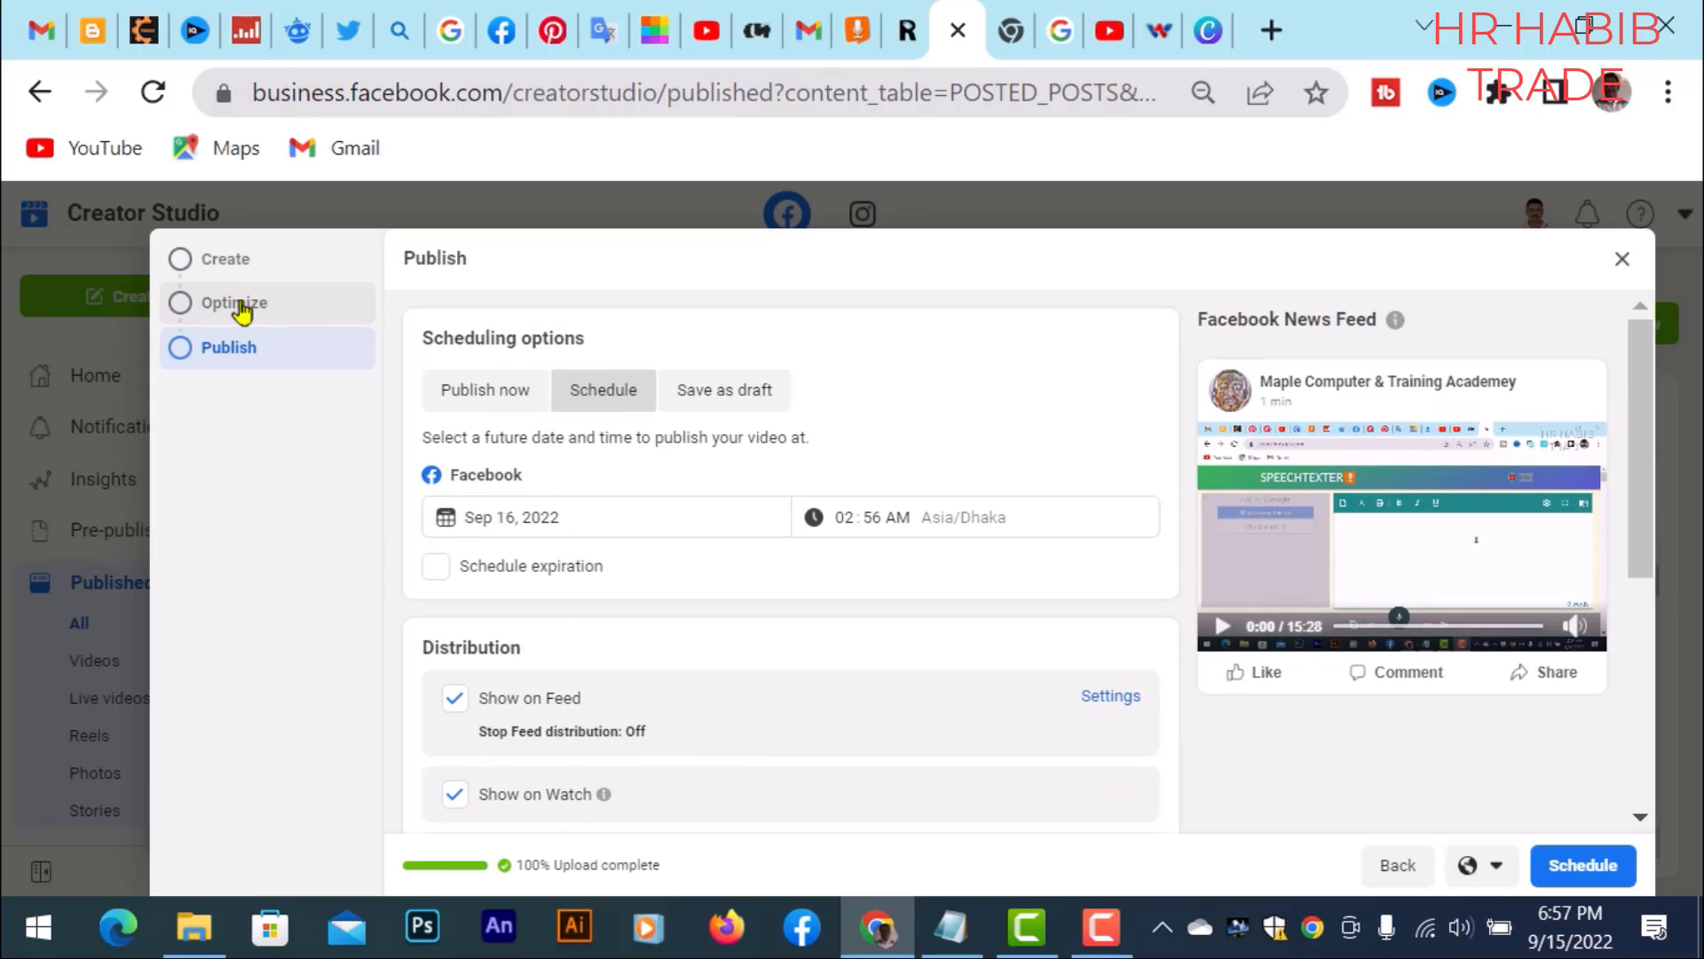
# Step: Go back through Optimize to the Create stage, dismiss the collaborative posts introduction, and recheck the post details and tags
pyautogui.click(245, 310)
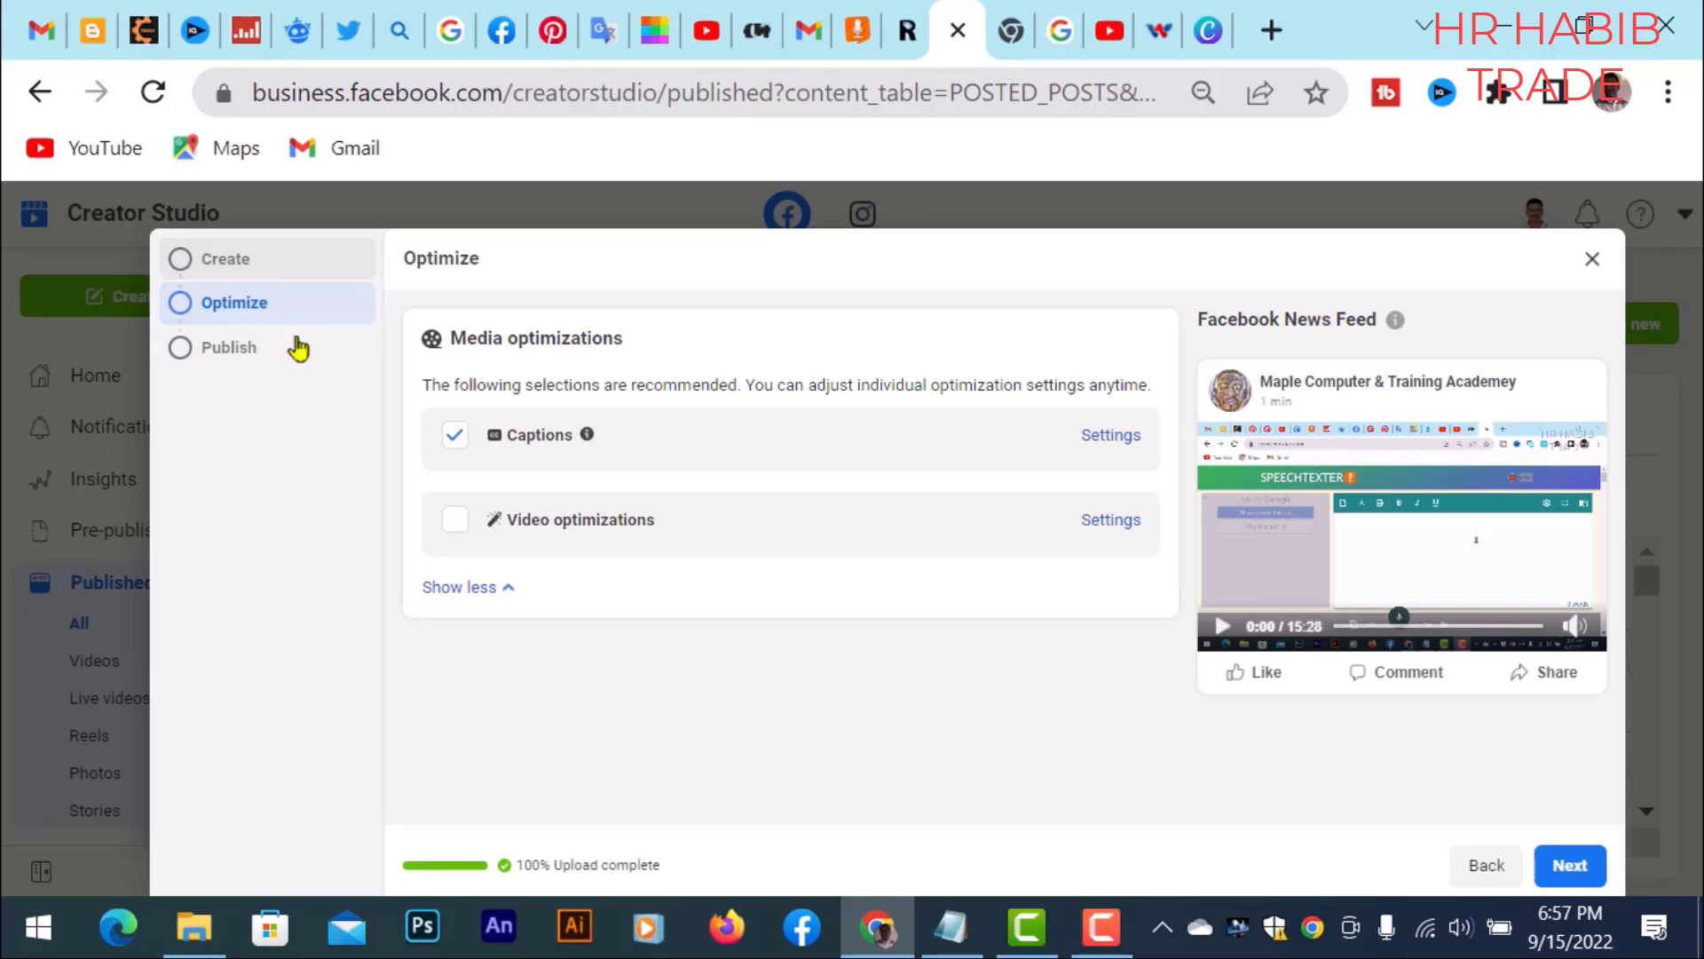
pyautogui.click(272, 268)
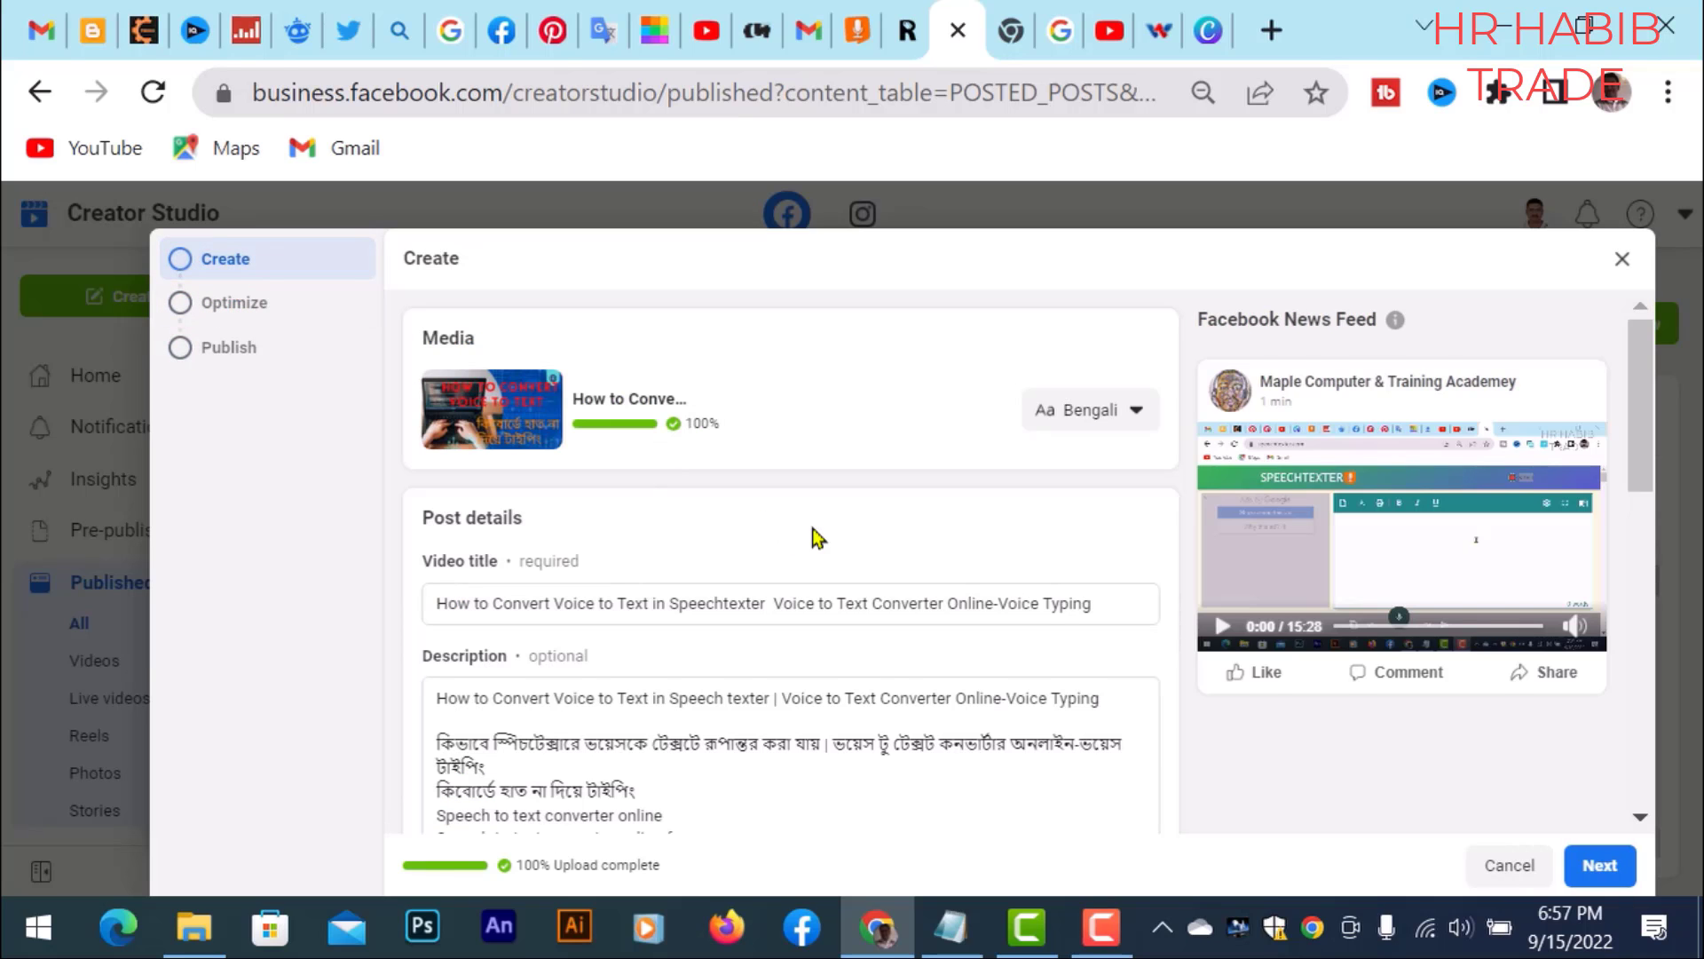
pyautogui.scroll(-2, 806, 554)
pyautogui.scroll(2, 785, 599)
pyautogui.scroll(-8, 790, 586)
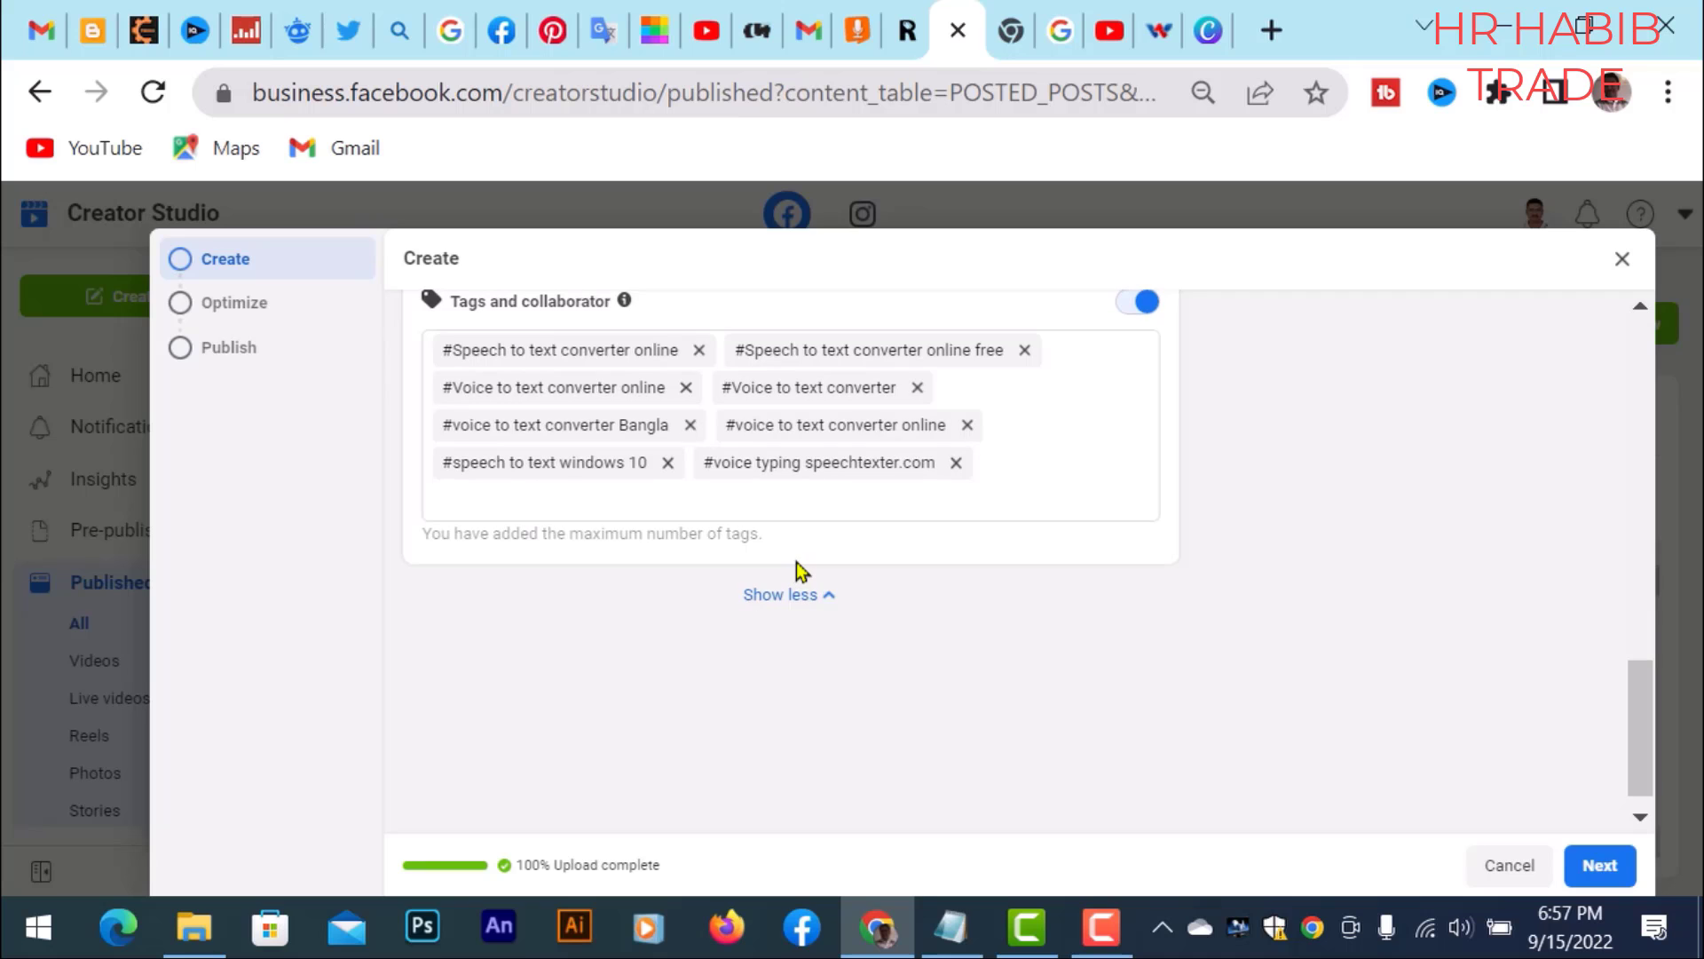
pyautogui.scroll(4, 801, 571)
pyautogui.scroll(5, 804, 571)
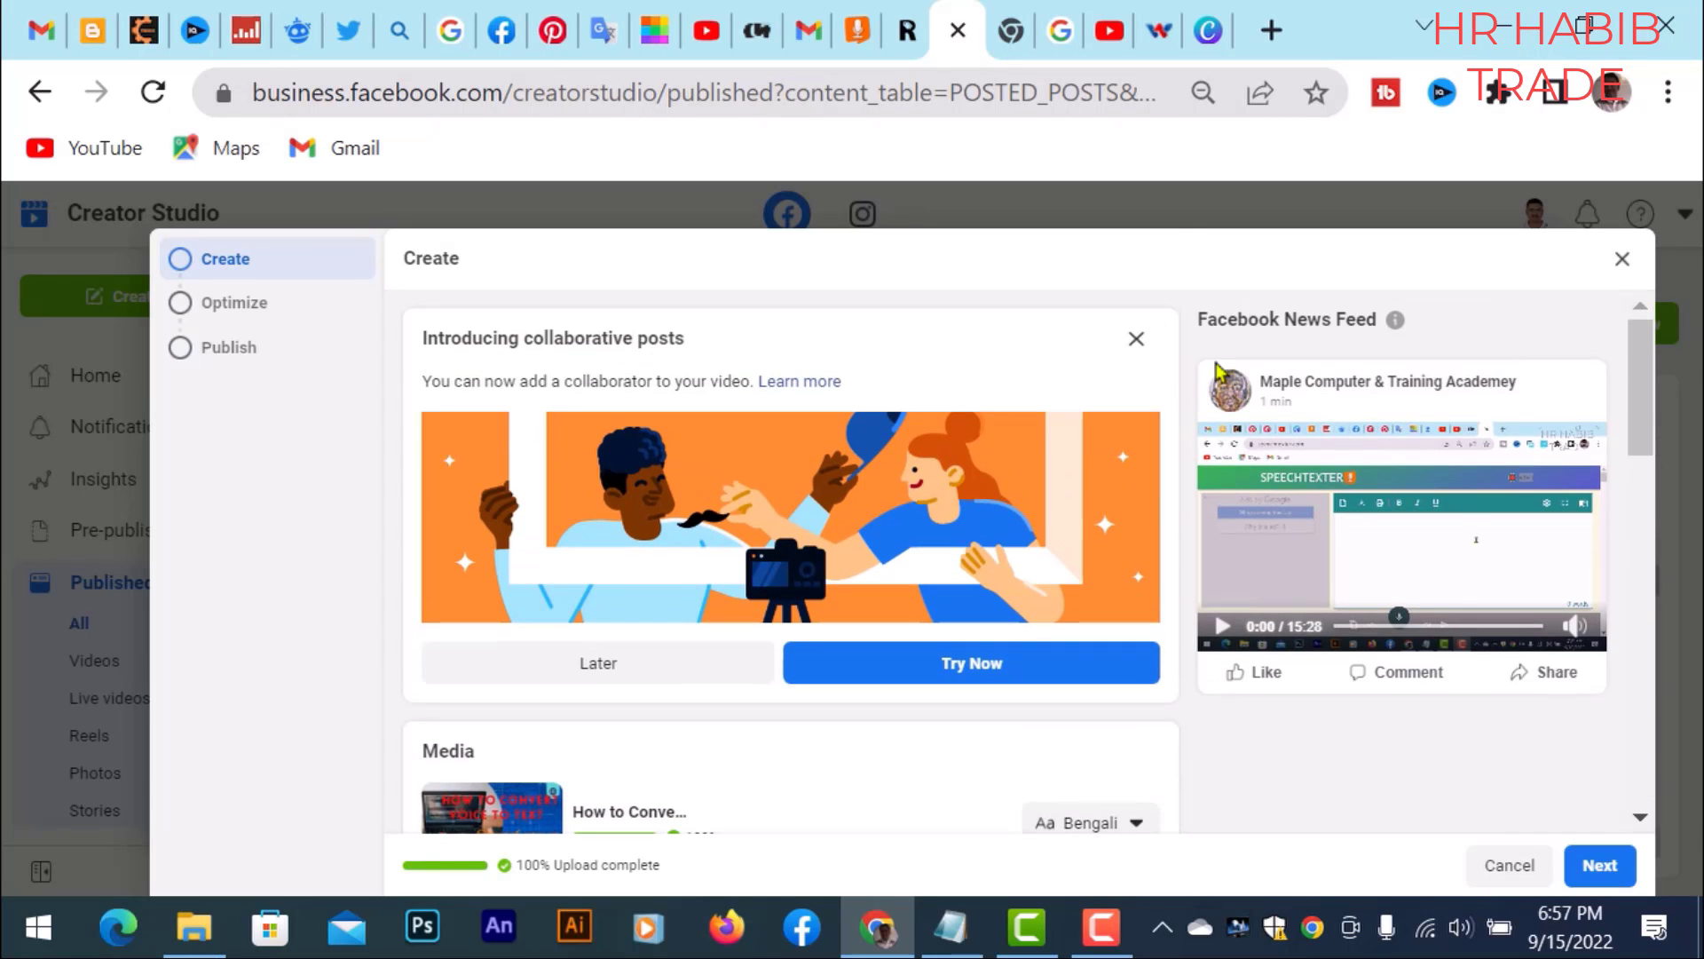
pyautogui.click(1135, 340)
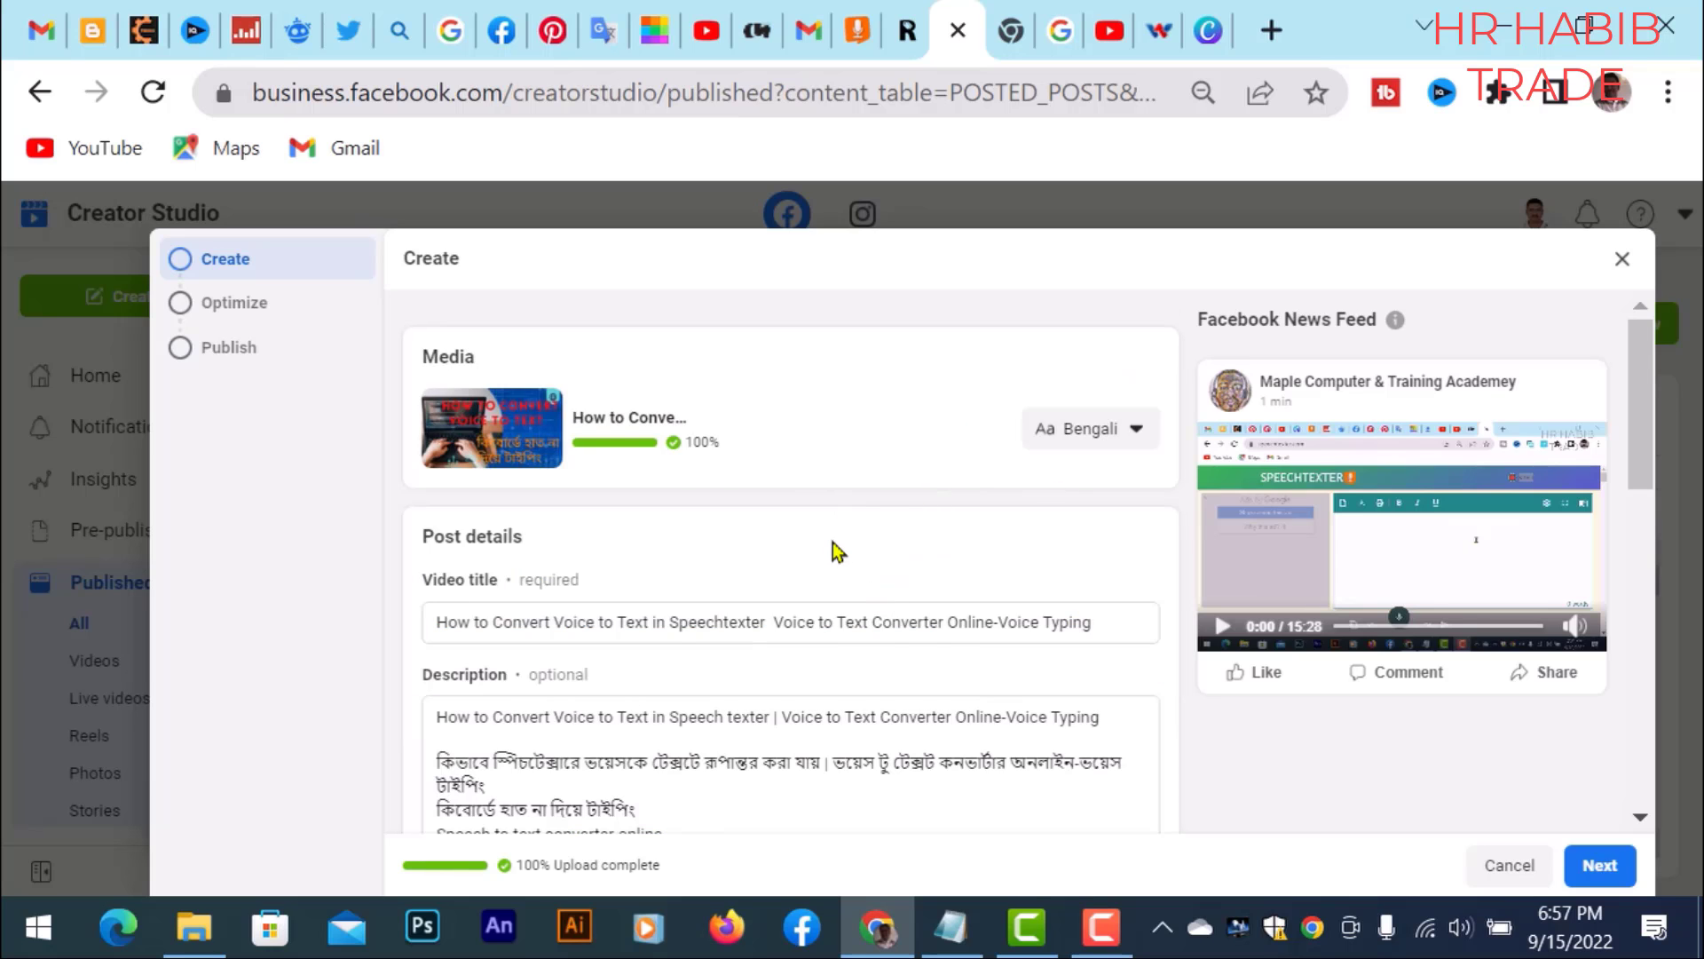
pyautogui.scroll(-10, 839, 545)
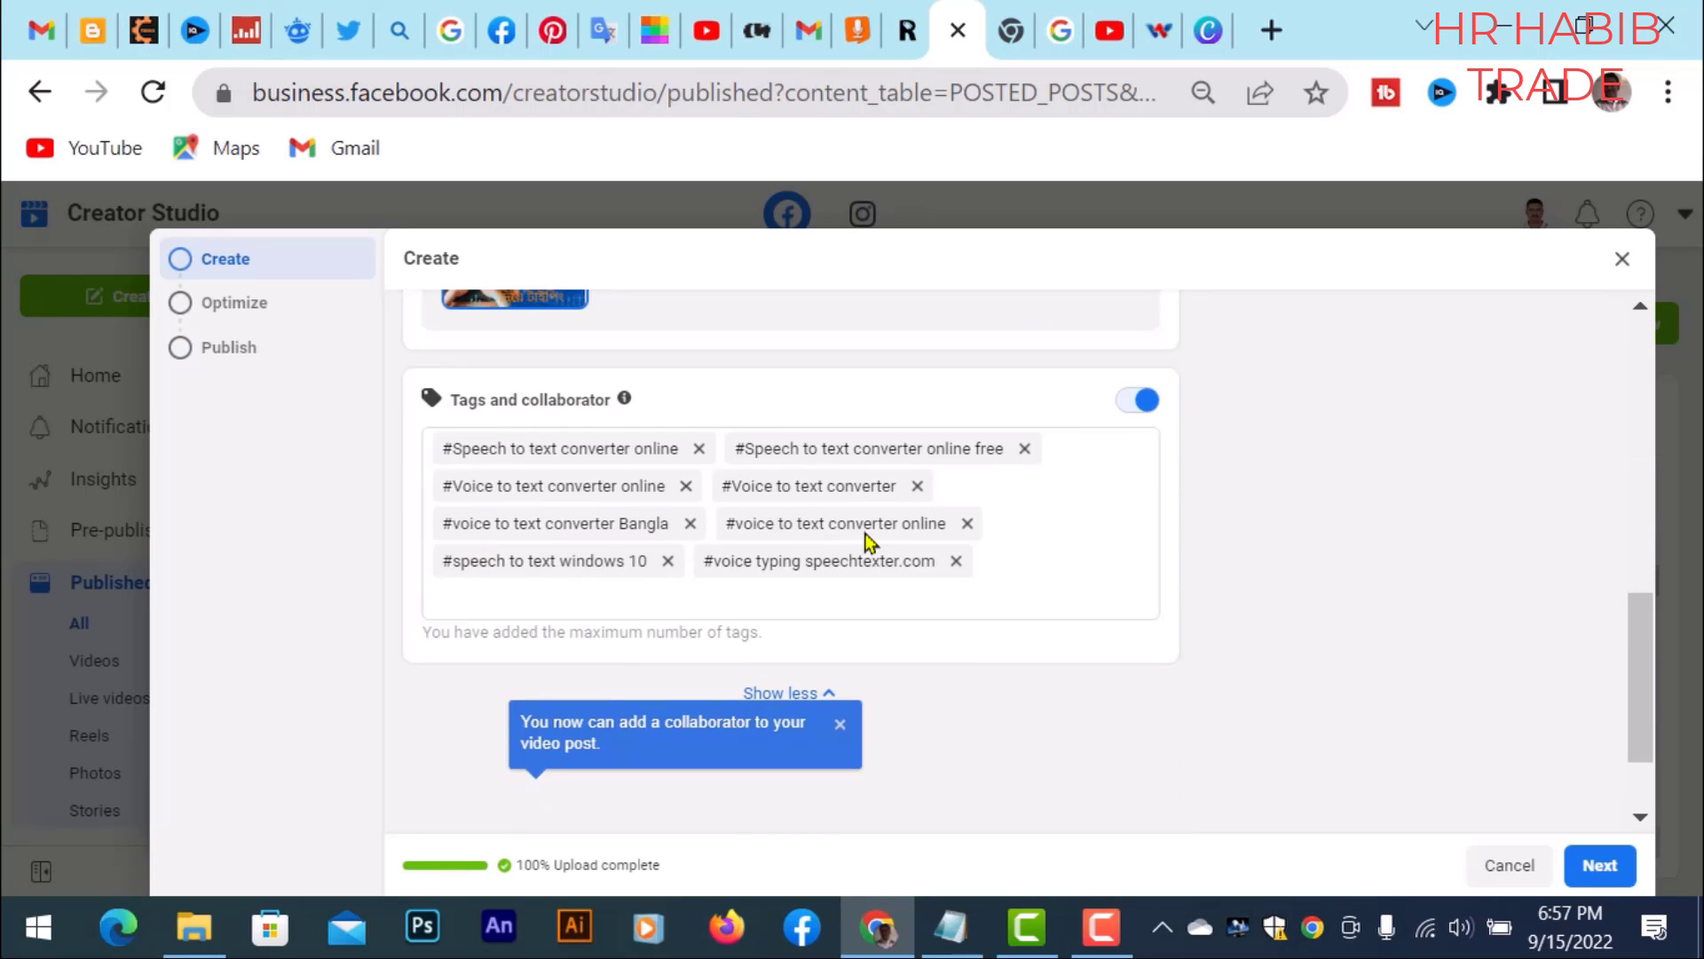
# Step: Show fewer options in the Create stage and look back over the video post's description and thumbnail
pyautogui.scroll(-2, 865, 537)
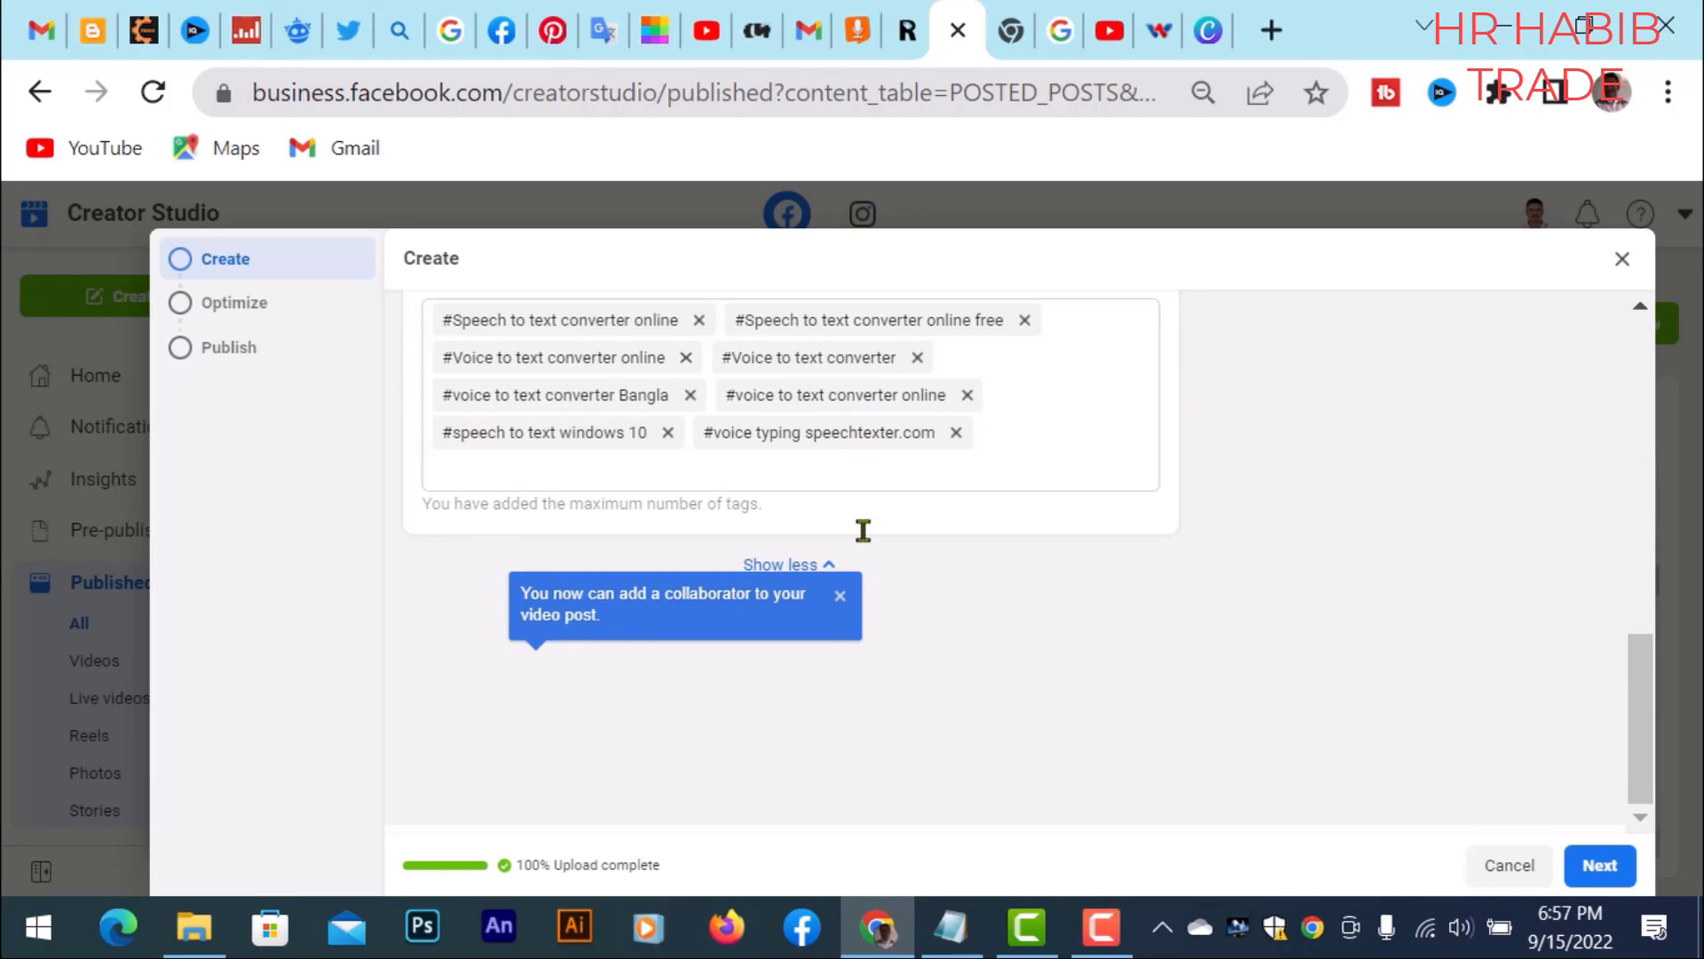
pyautogui.click(815, 564)
pyautogui.scroll(4, 948, 586)
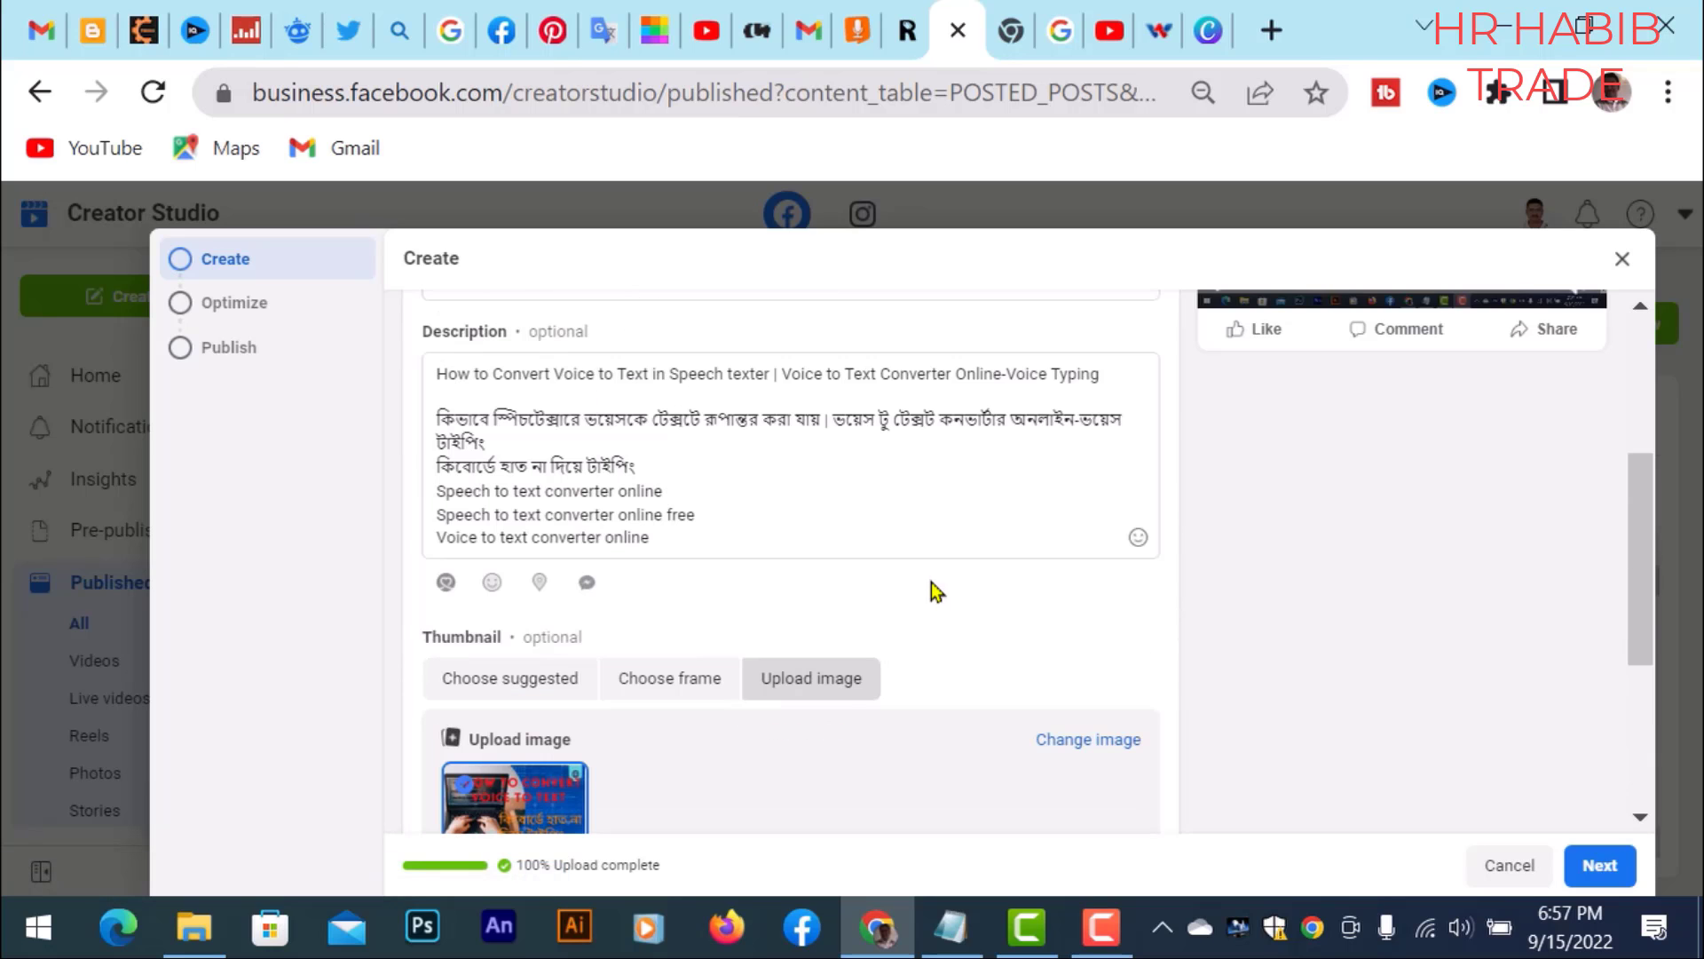
pyautogui.scroll(4, 750, 625)
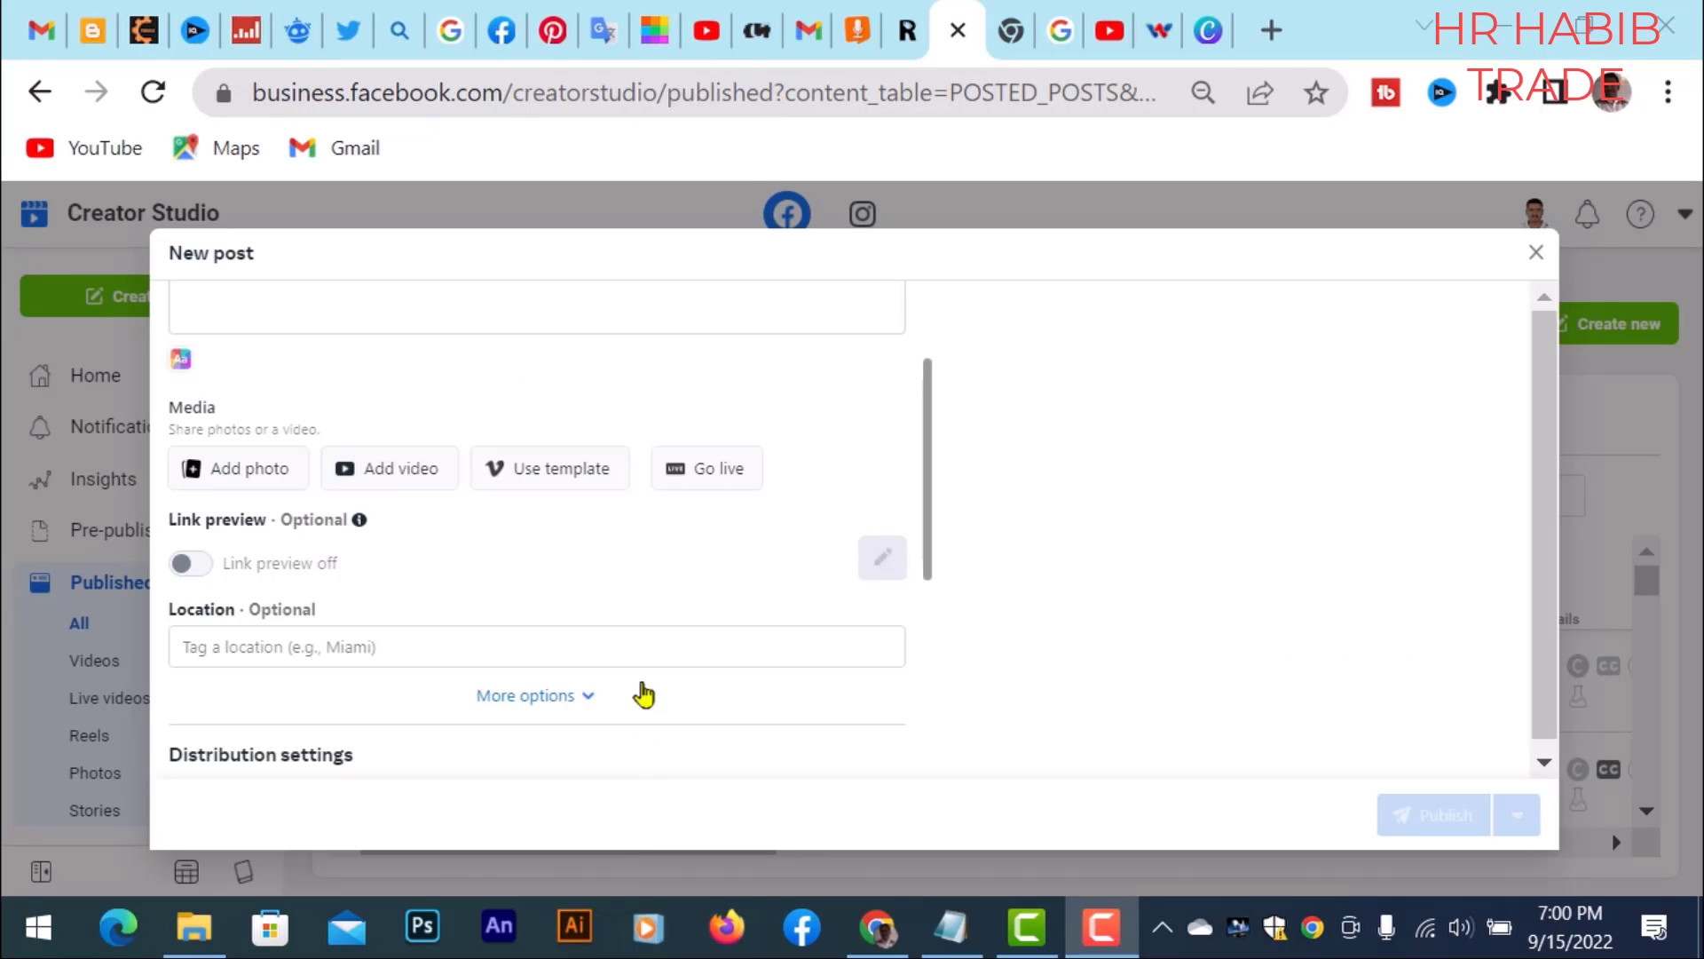
# Step: Examine the New post form's text, media, link preview, location, distribution and privacy settings
pyautogui.scroll(2, 639, 689)
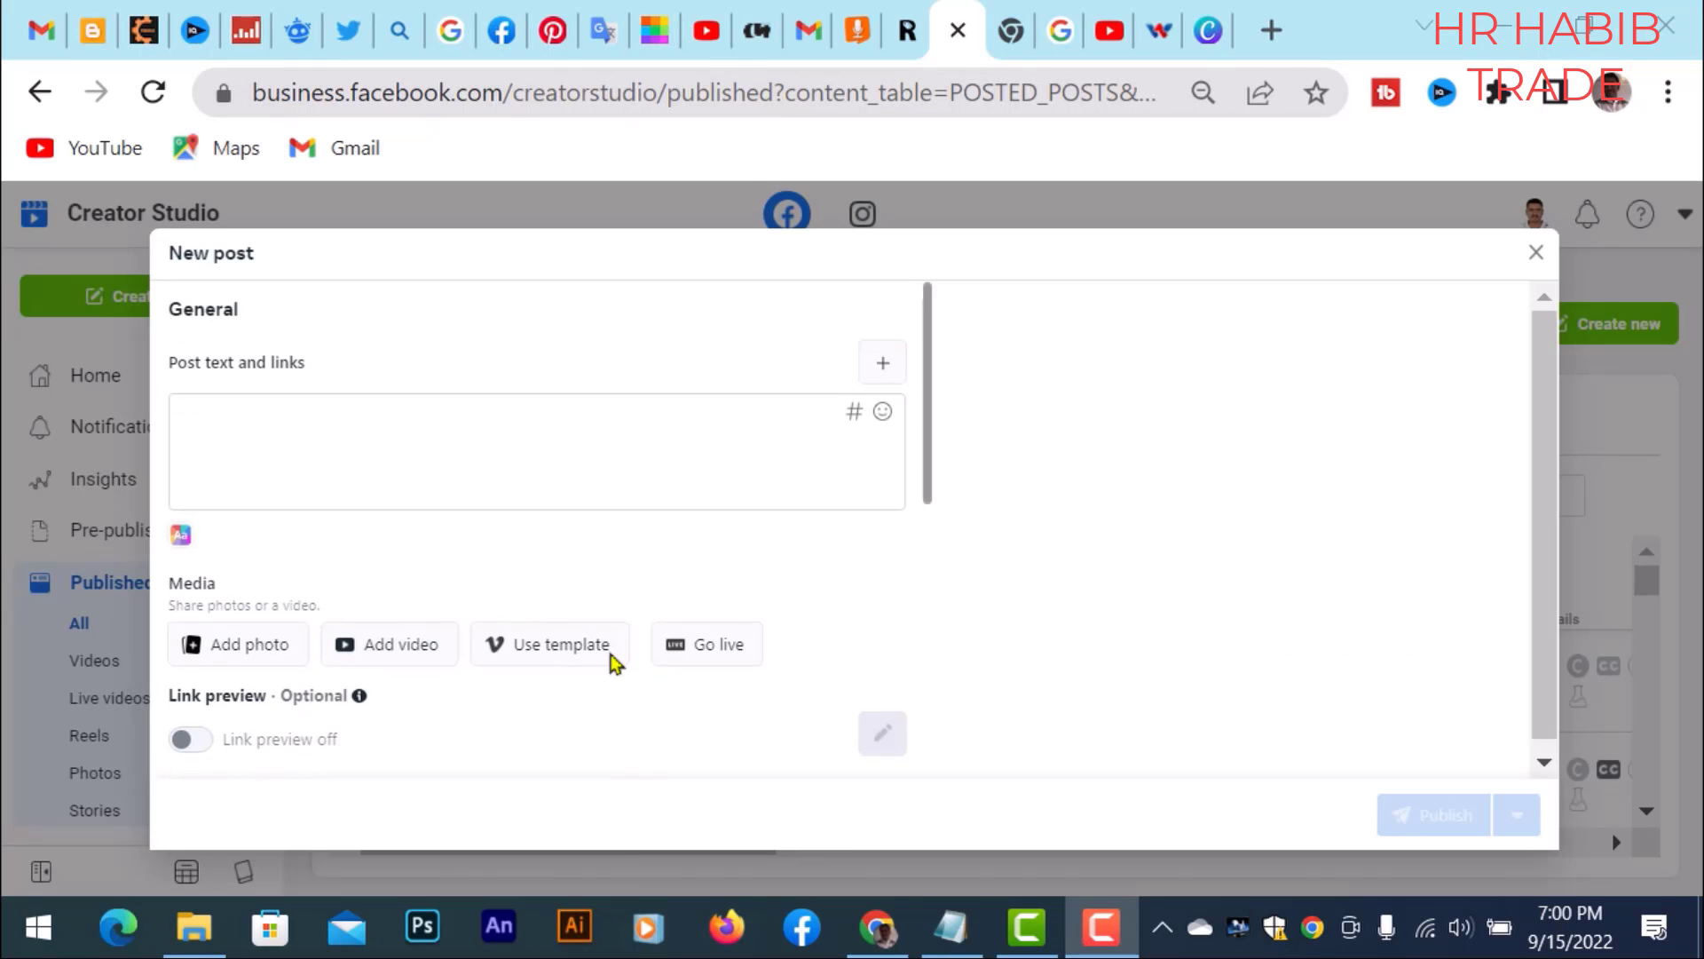
pyautogui.scroll(-2, 430, 589)
pyautogui.scroll(2, 536, 616)
pyautogui.scroll(-2, 544, 551)
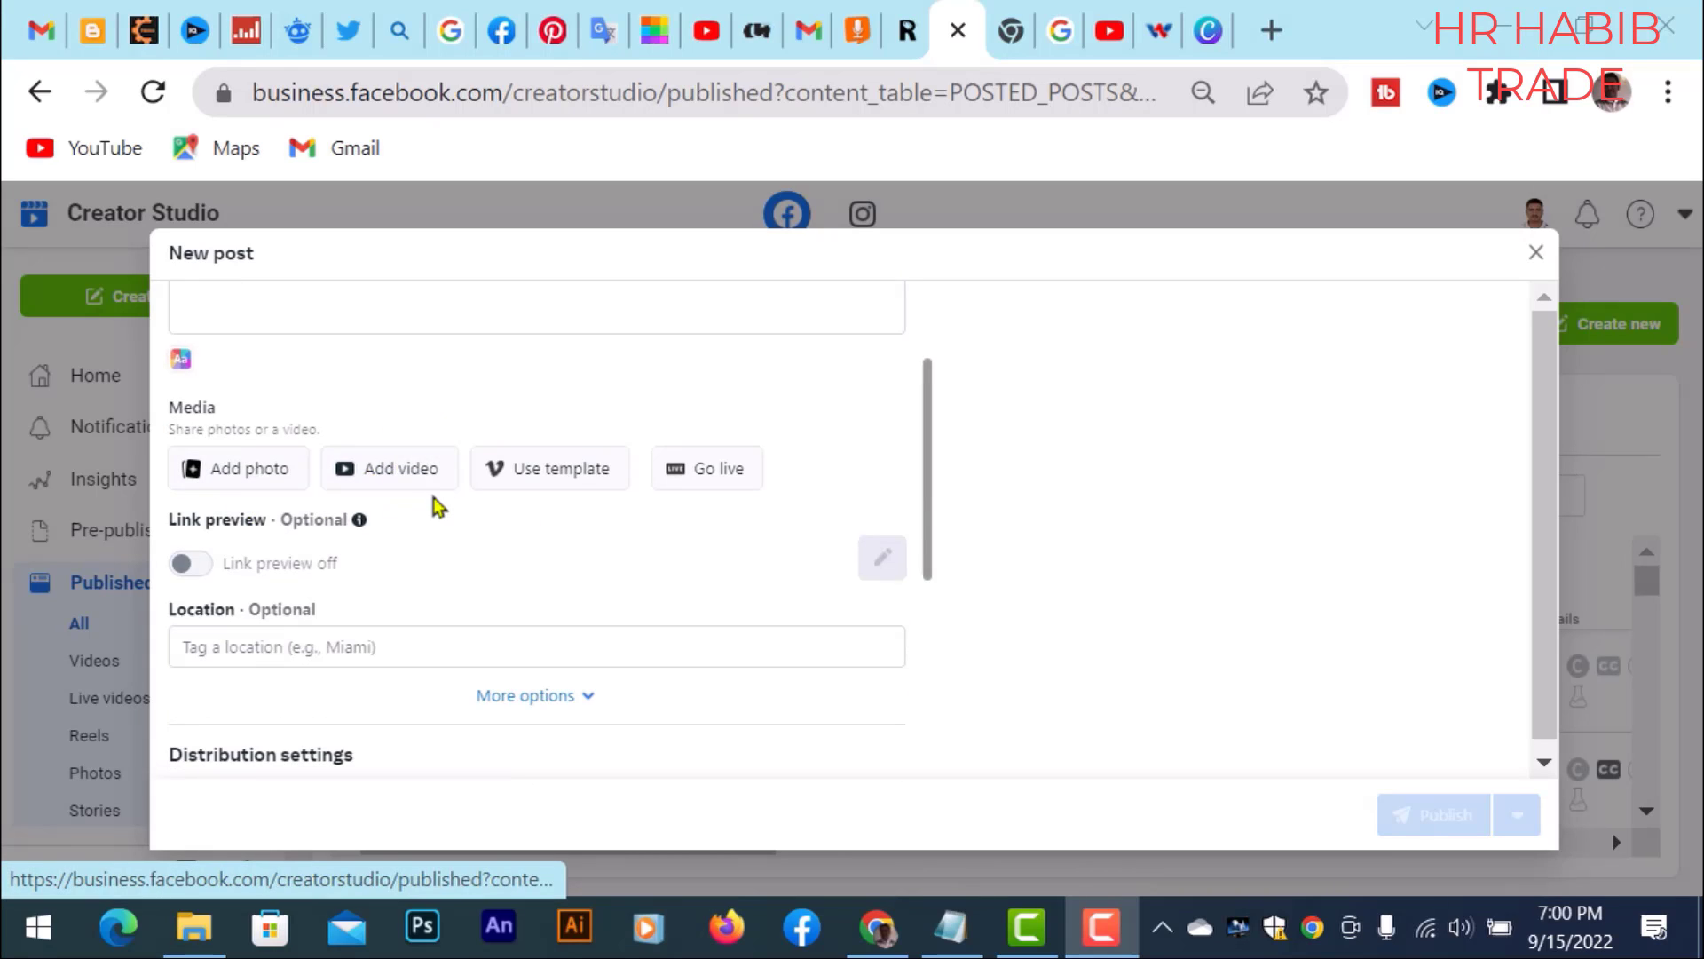
pyautogui.scroll(-2, 448, 497)
pyautogui.scroll(2, 471, 452)
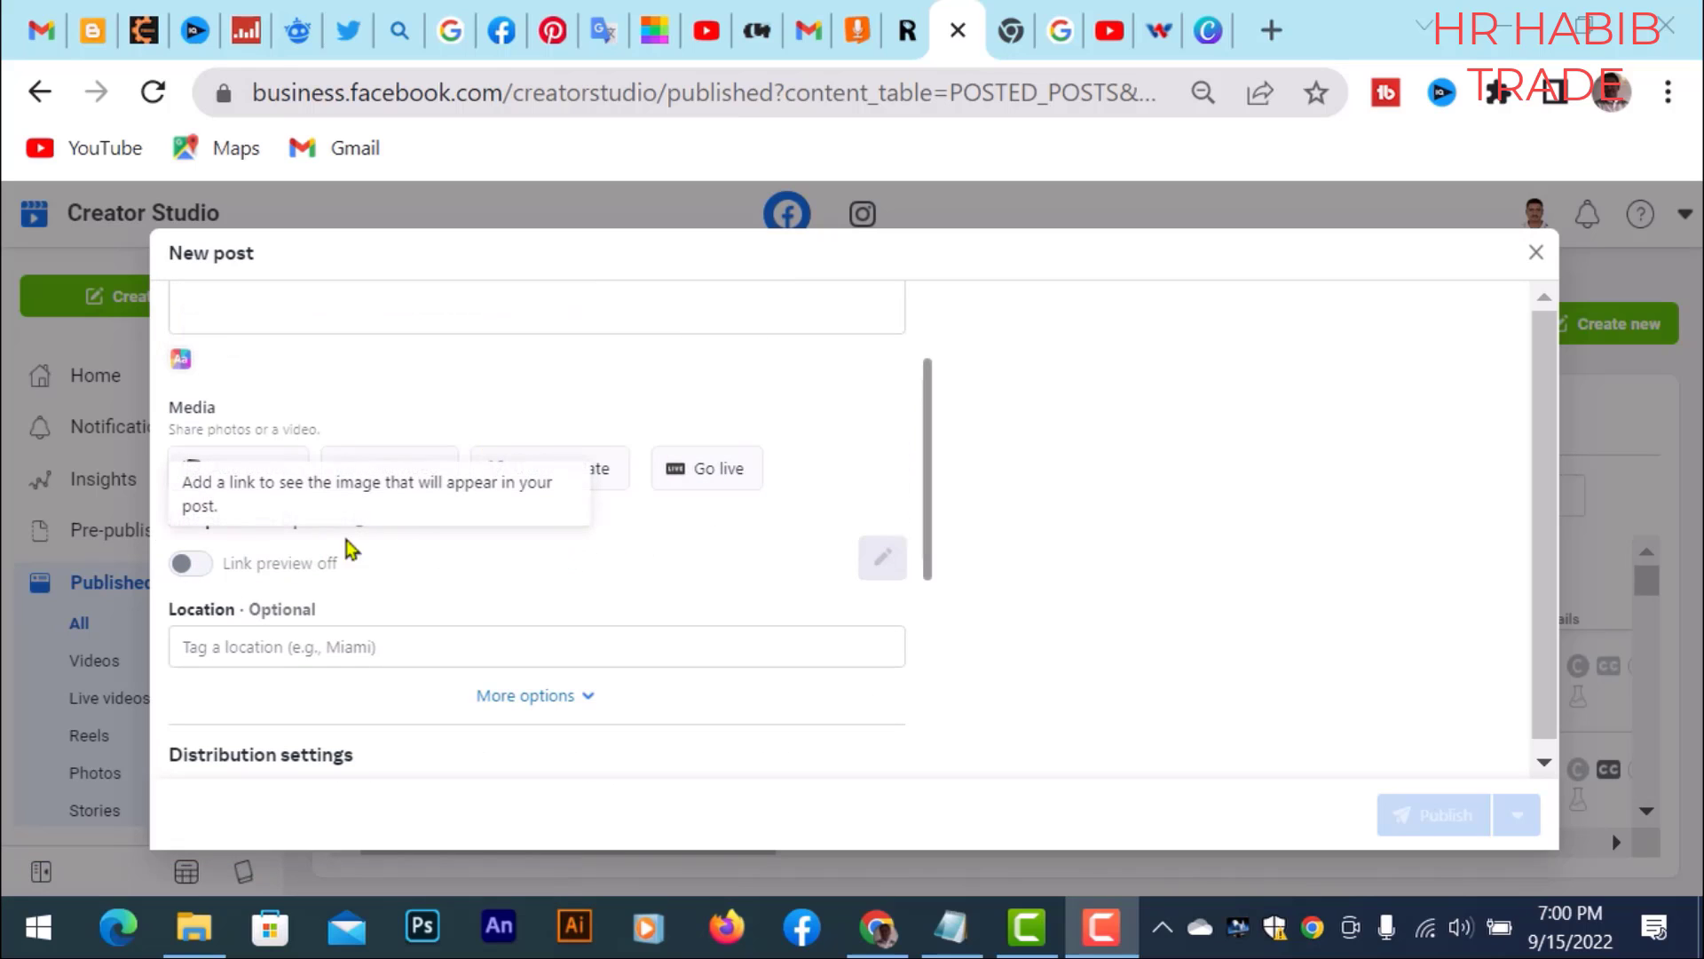
pyautogui.scroll(-2, 632, 459)
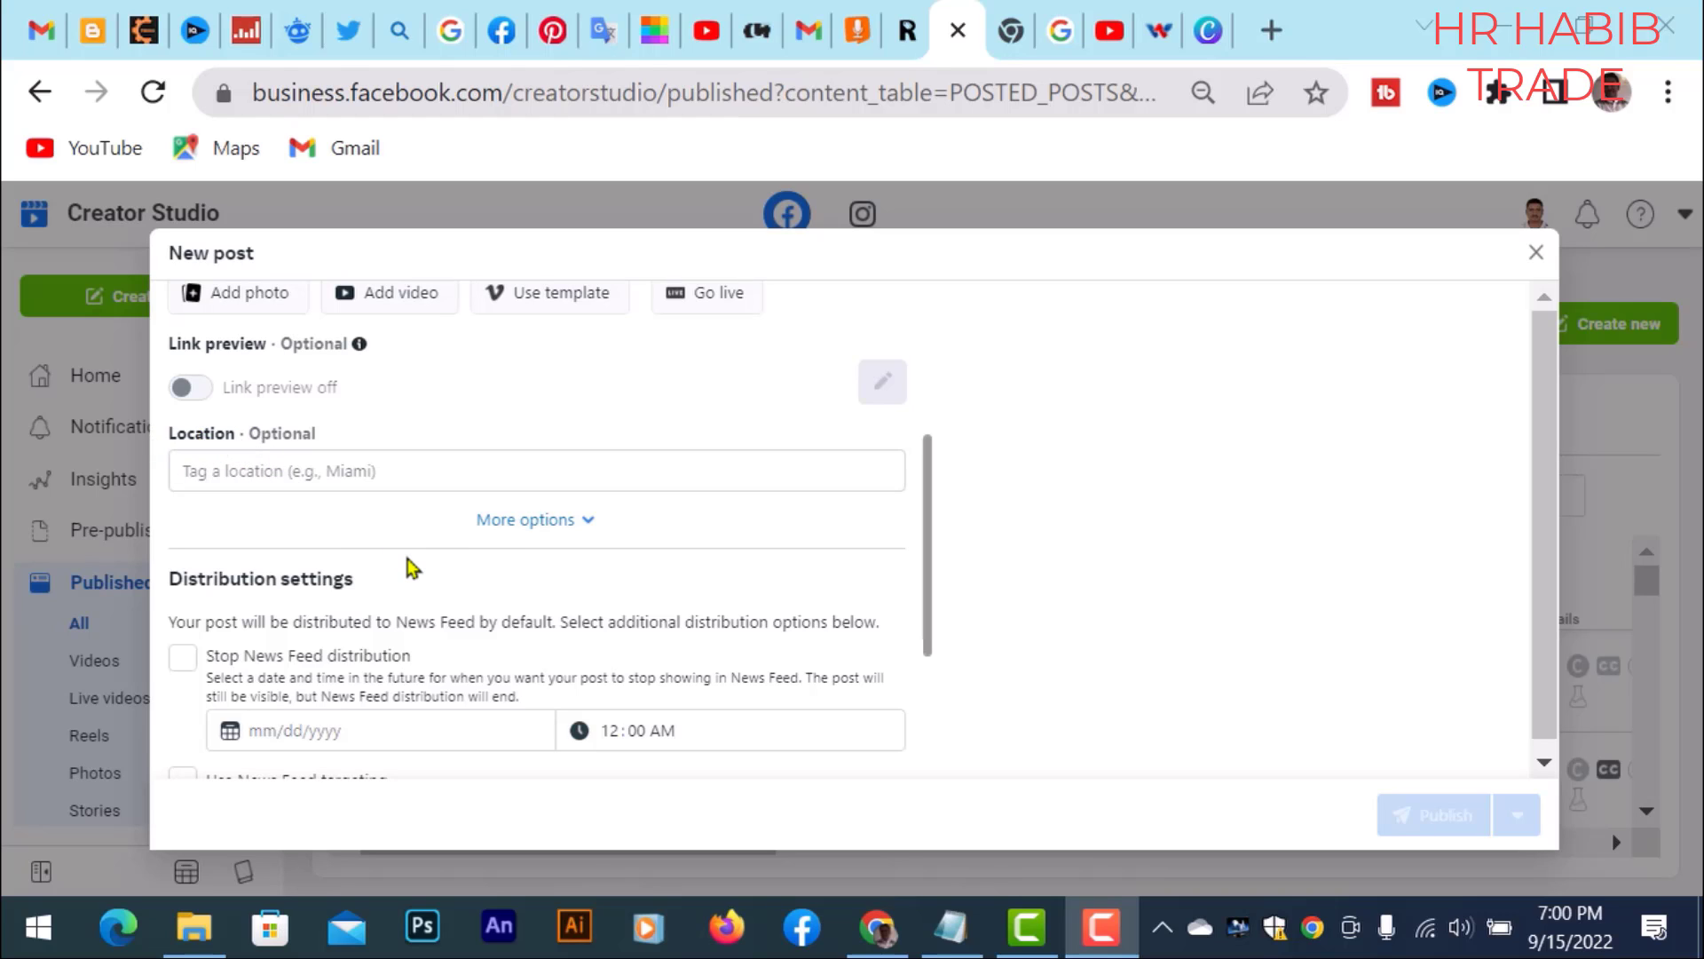
pyautogui.scroll(-2, 404, 564)
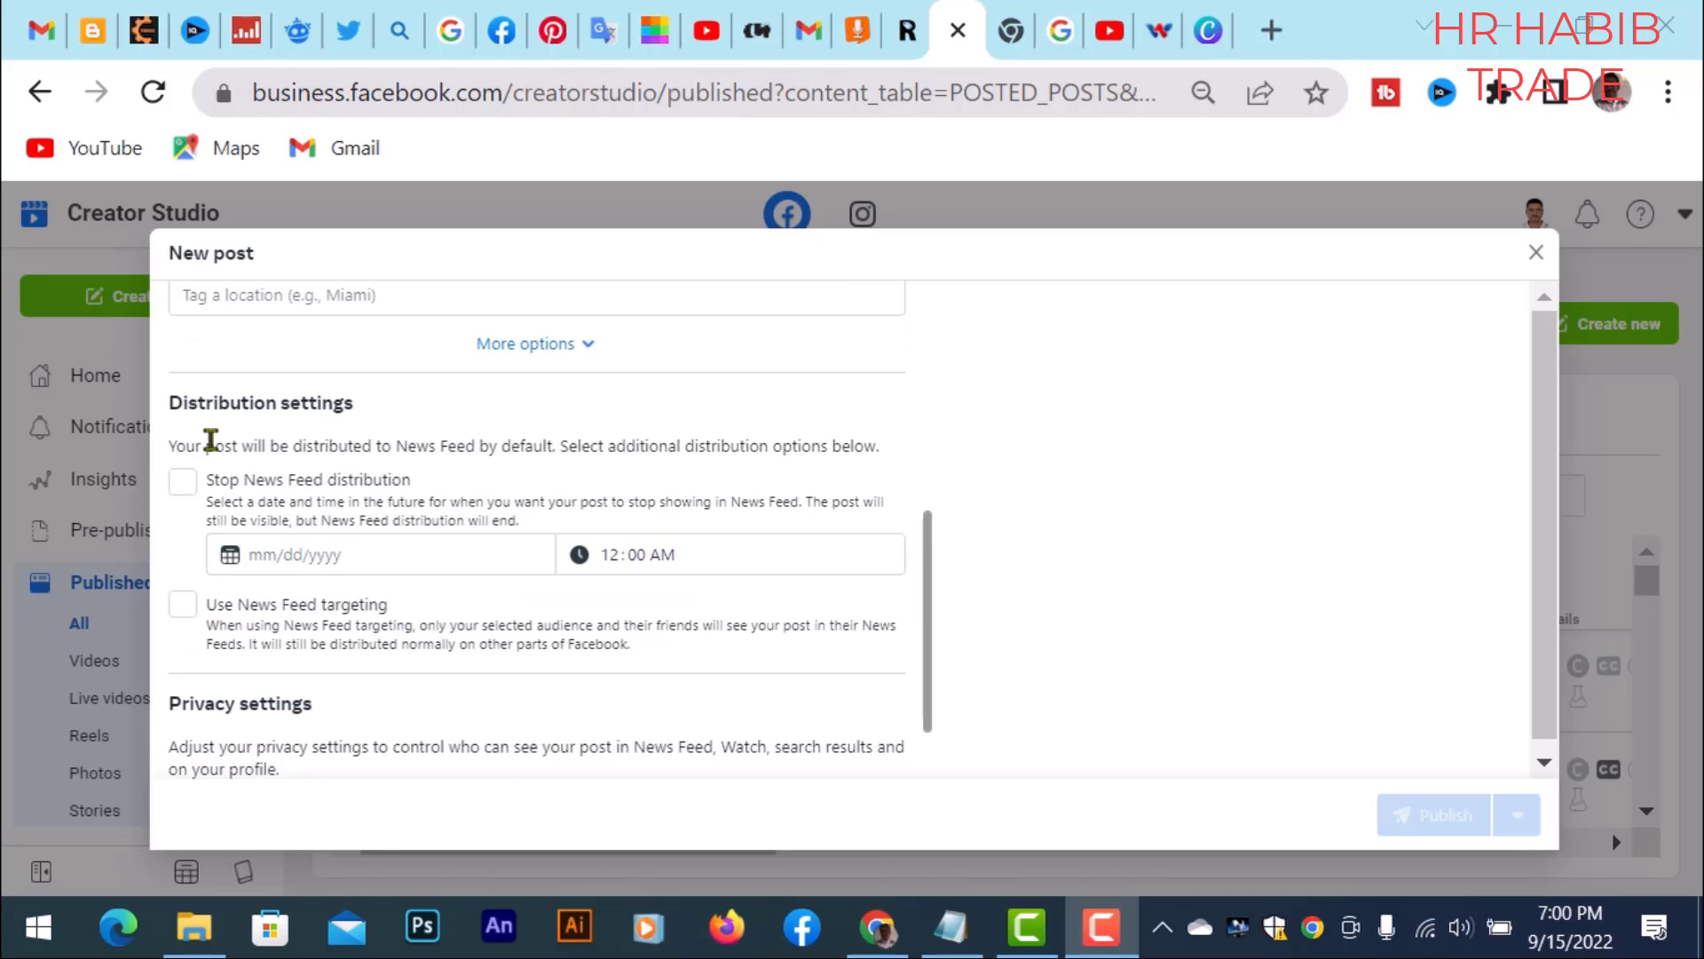
pyautogui.scroll(-1, 399, 610)
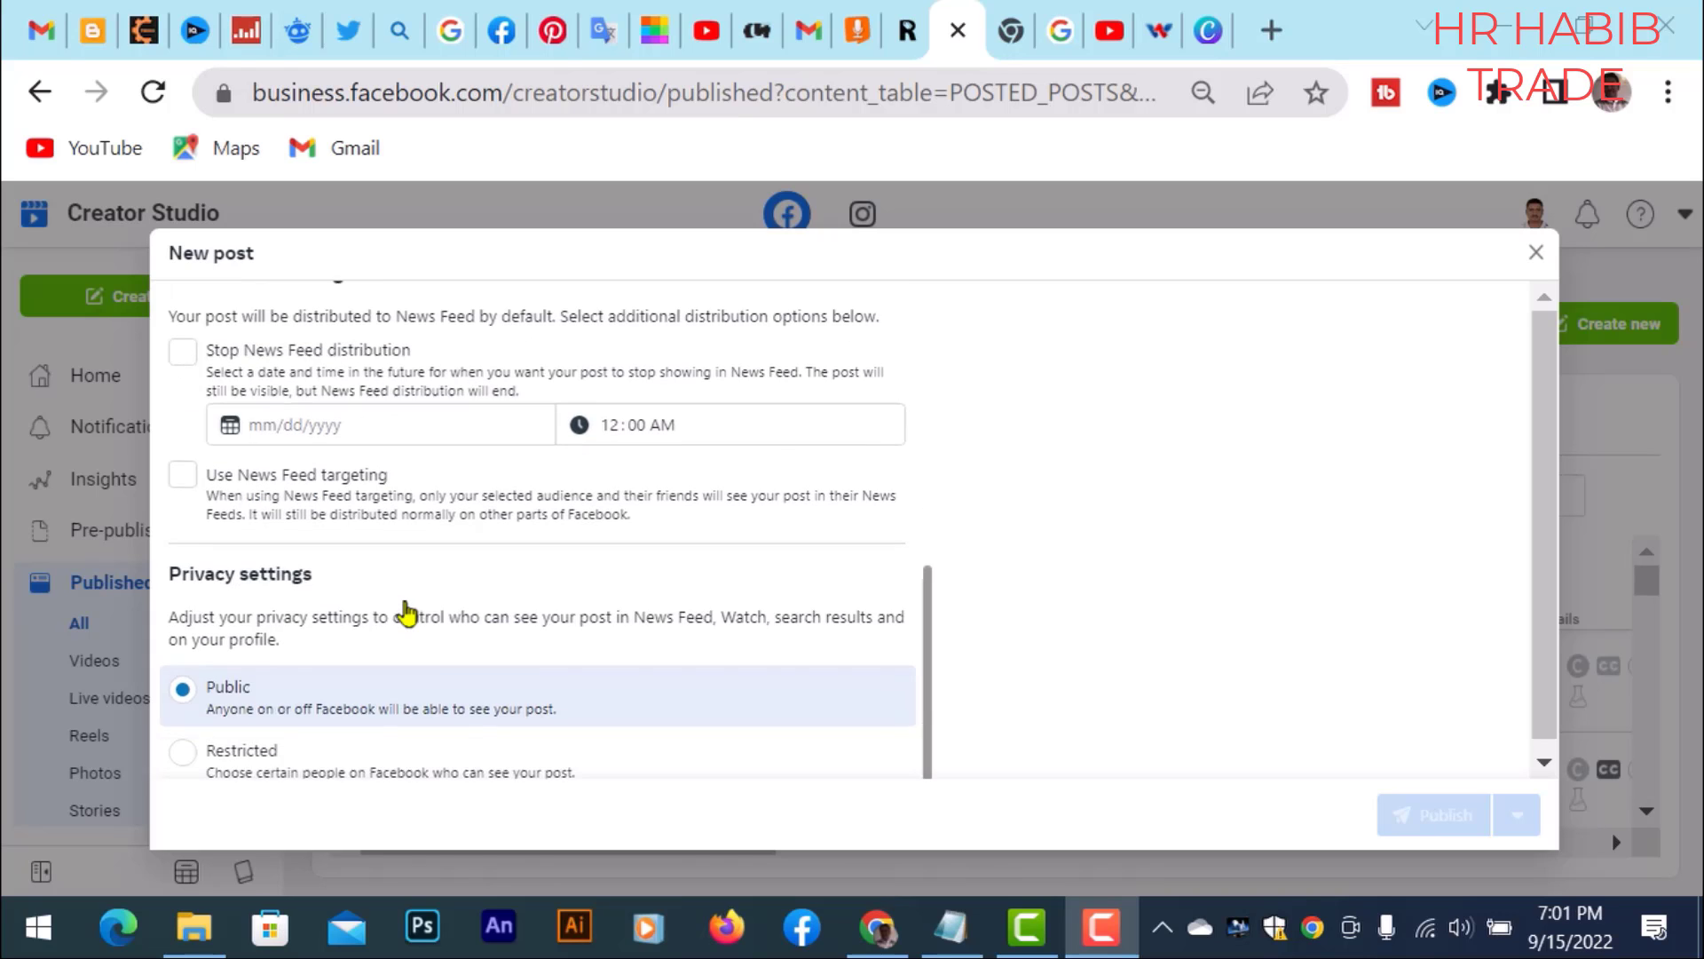
# Step: Open News Feed targeting for the new post and set the audience to ages 17 to 55 and all genders
pyautogui.scroll(2, 407, 604)
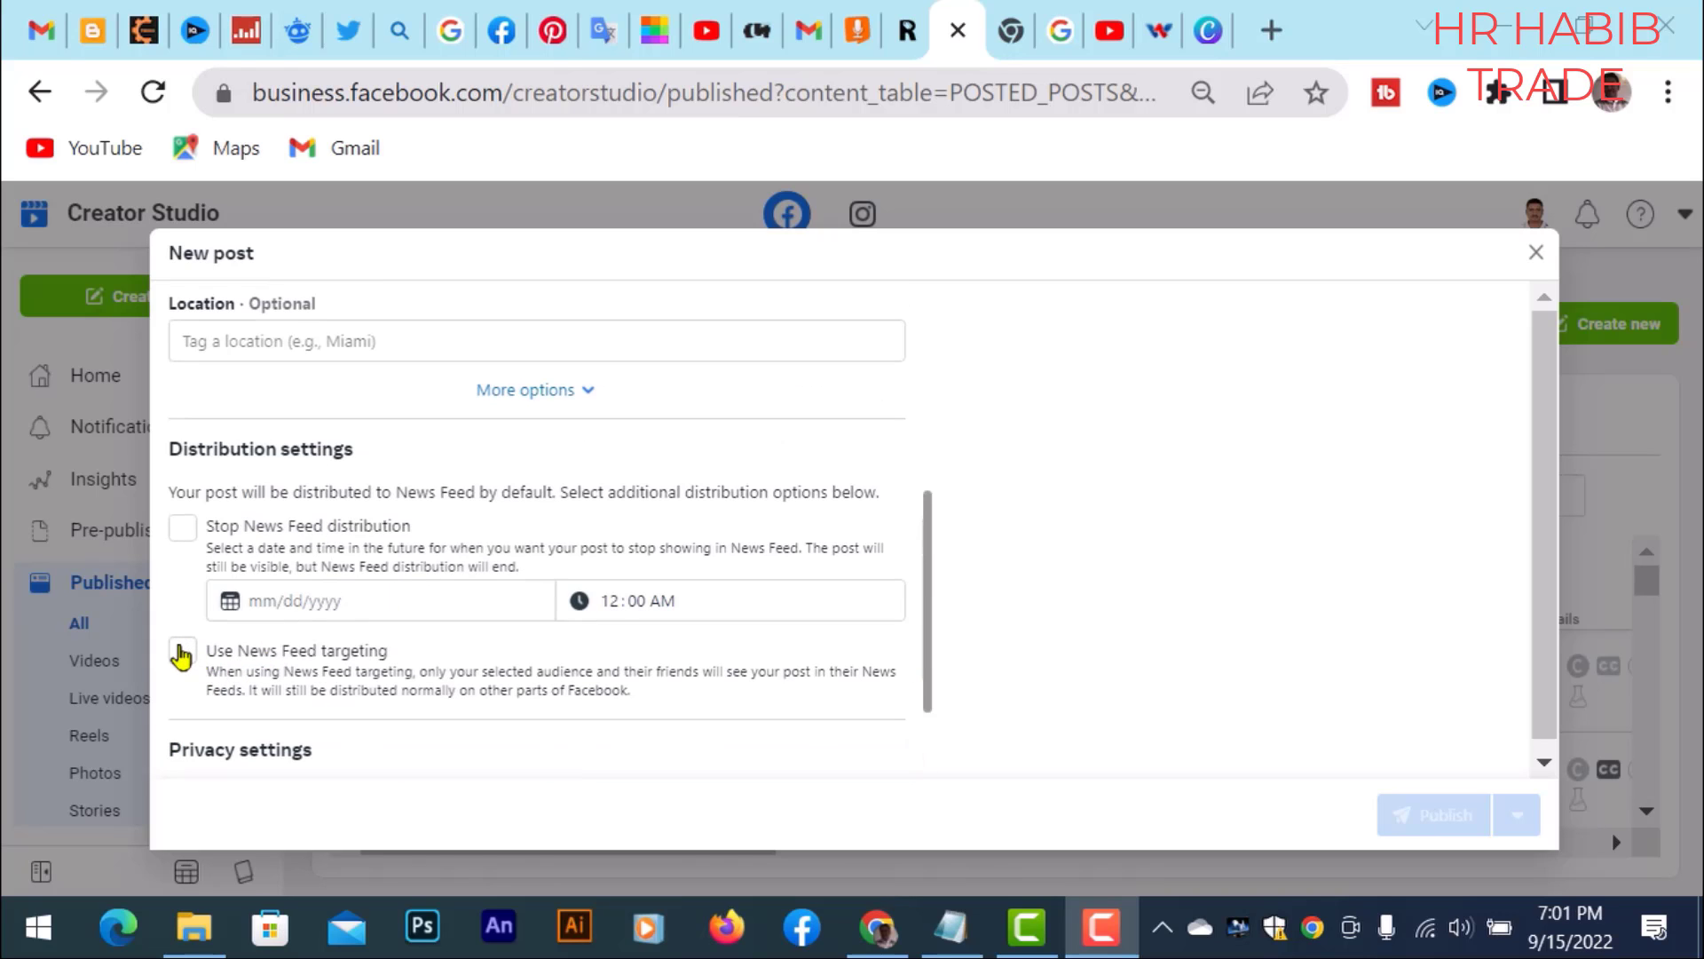
pyautogui.click(341, 662)
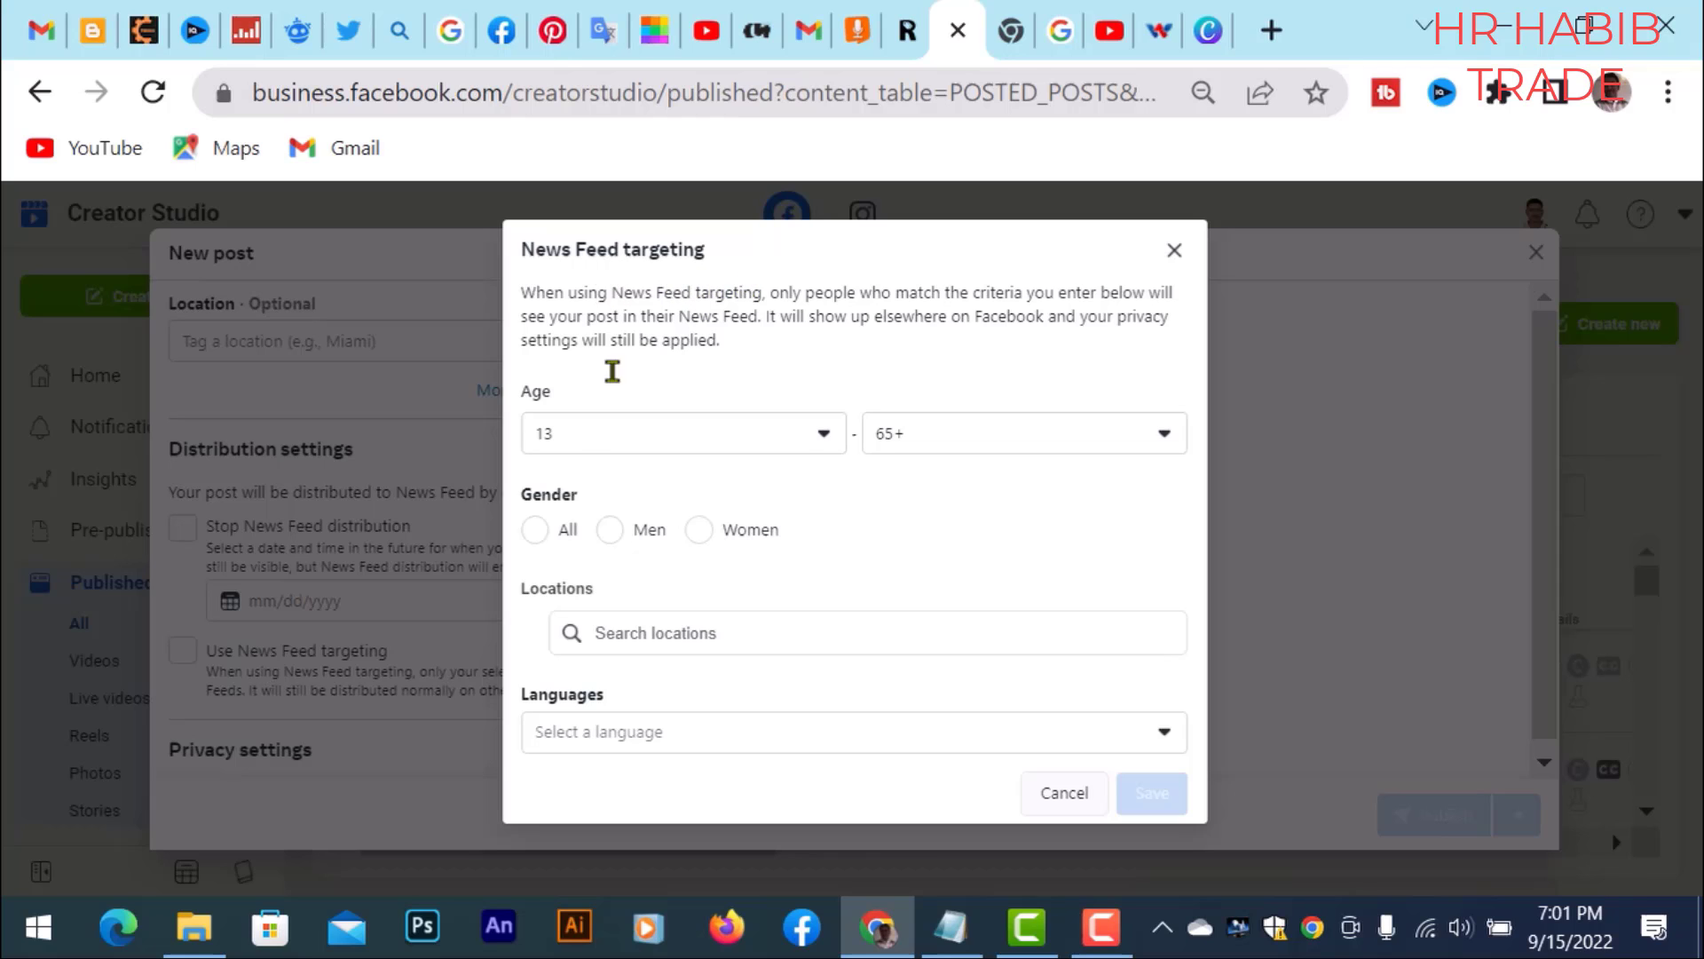
pyautogui.click(802, 437)
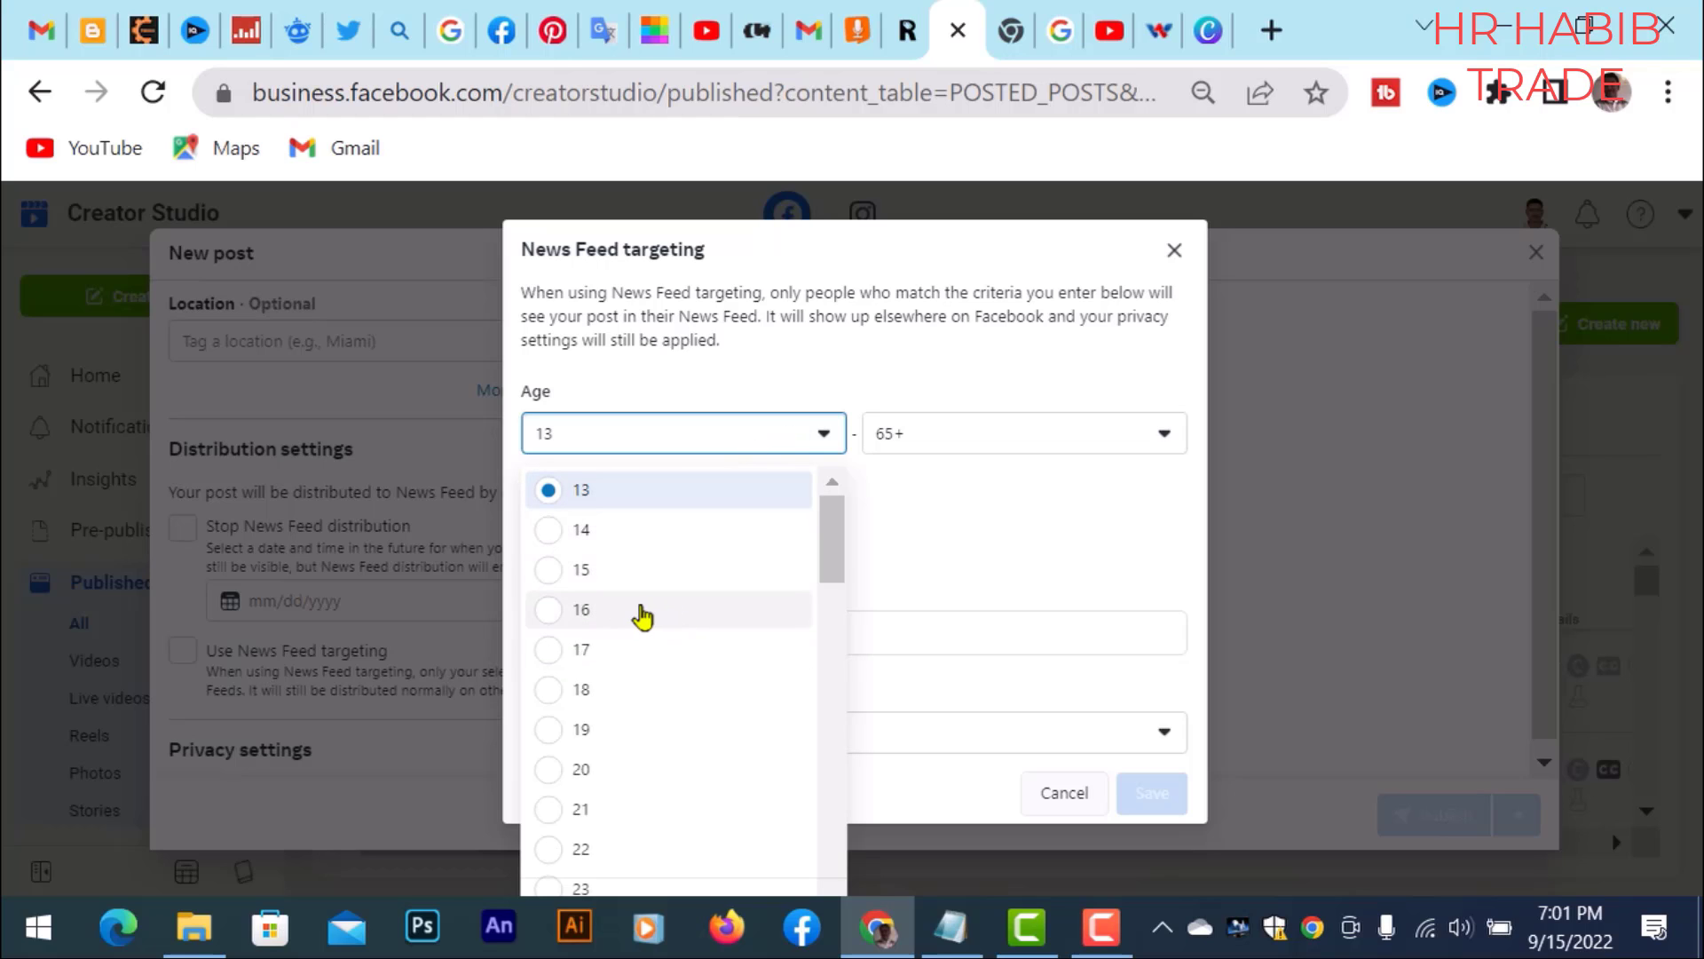
pyautogui.click(579, 652)
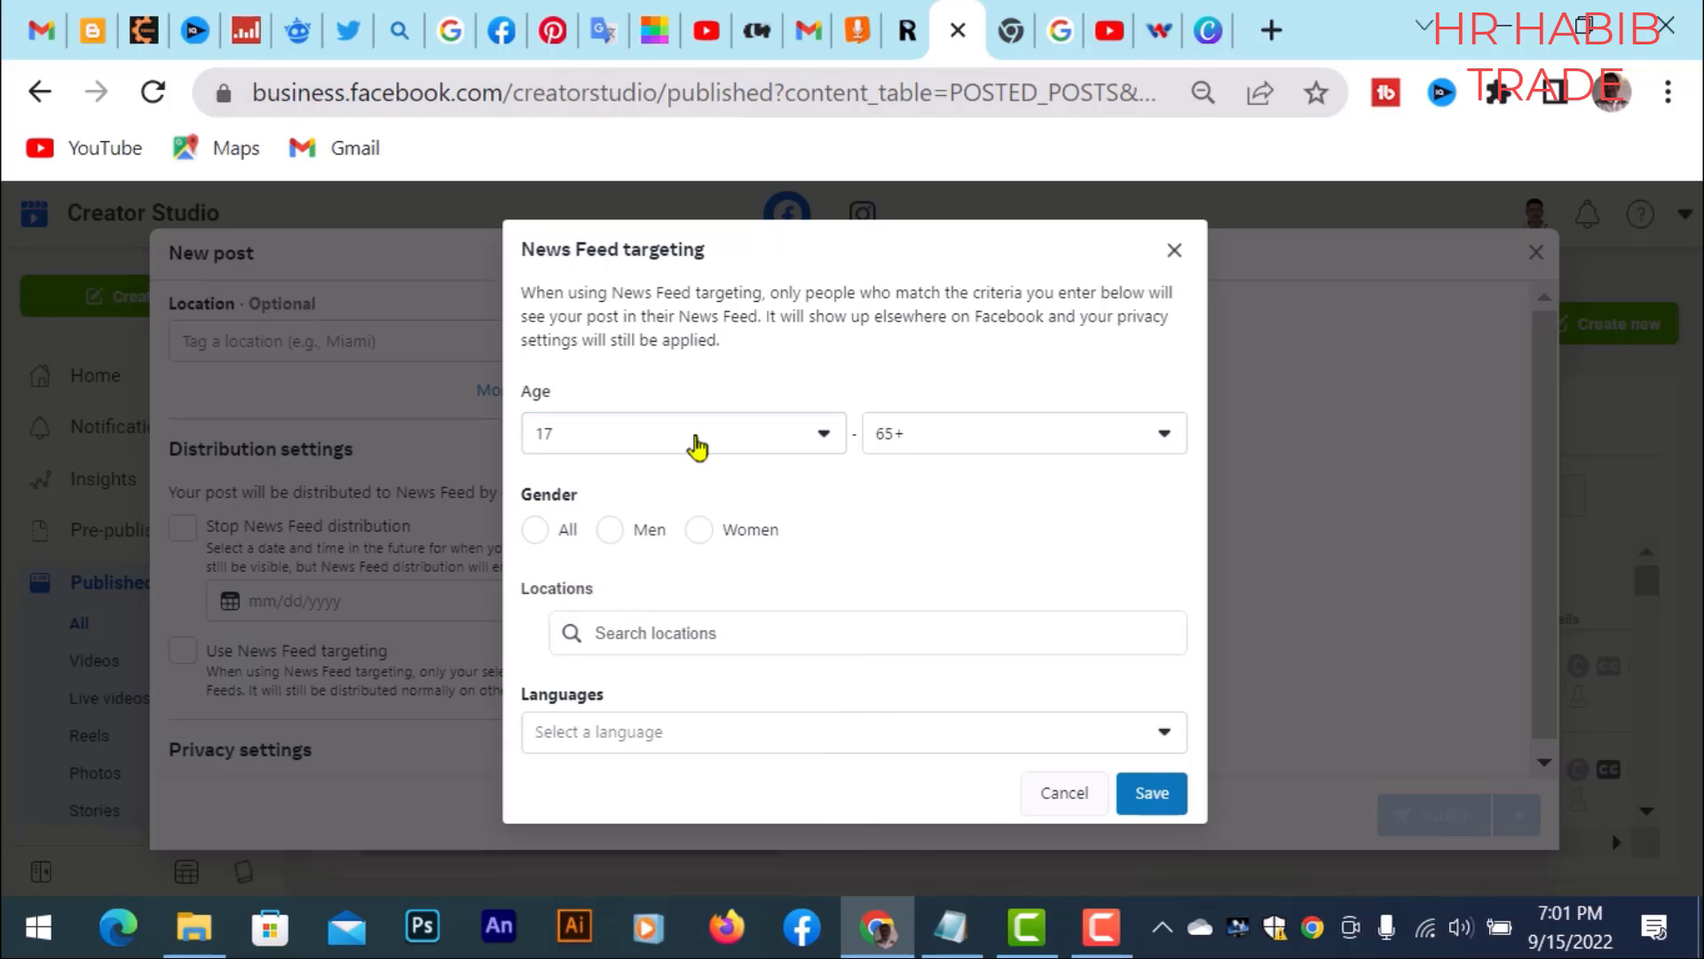
pyautogui.click(697, 448)
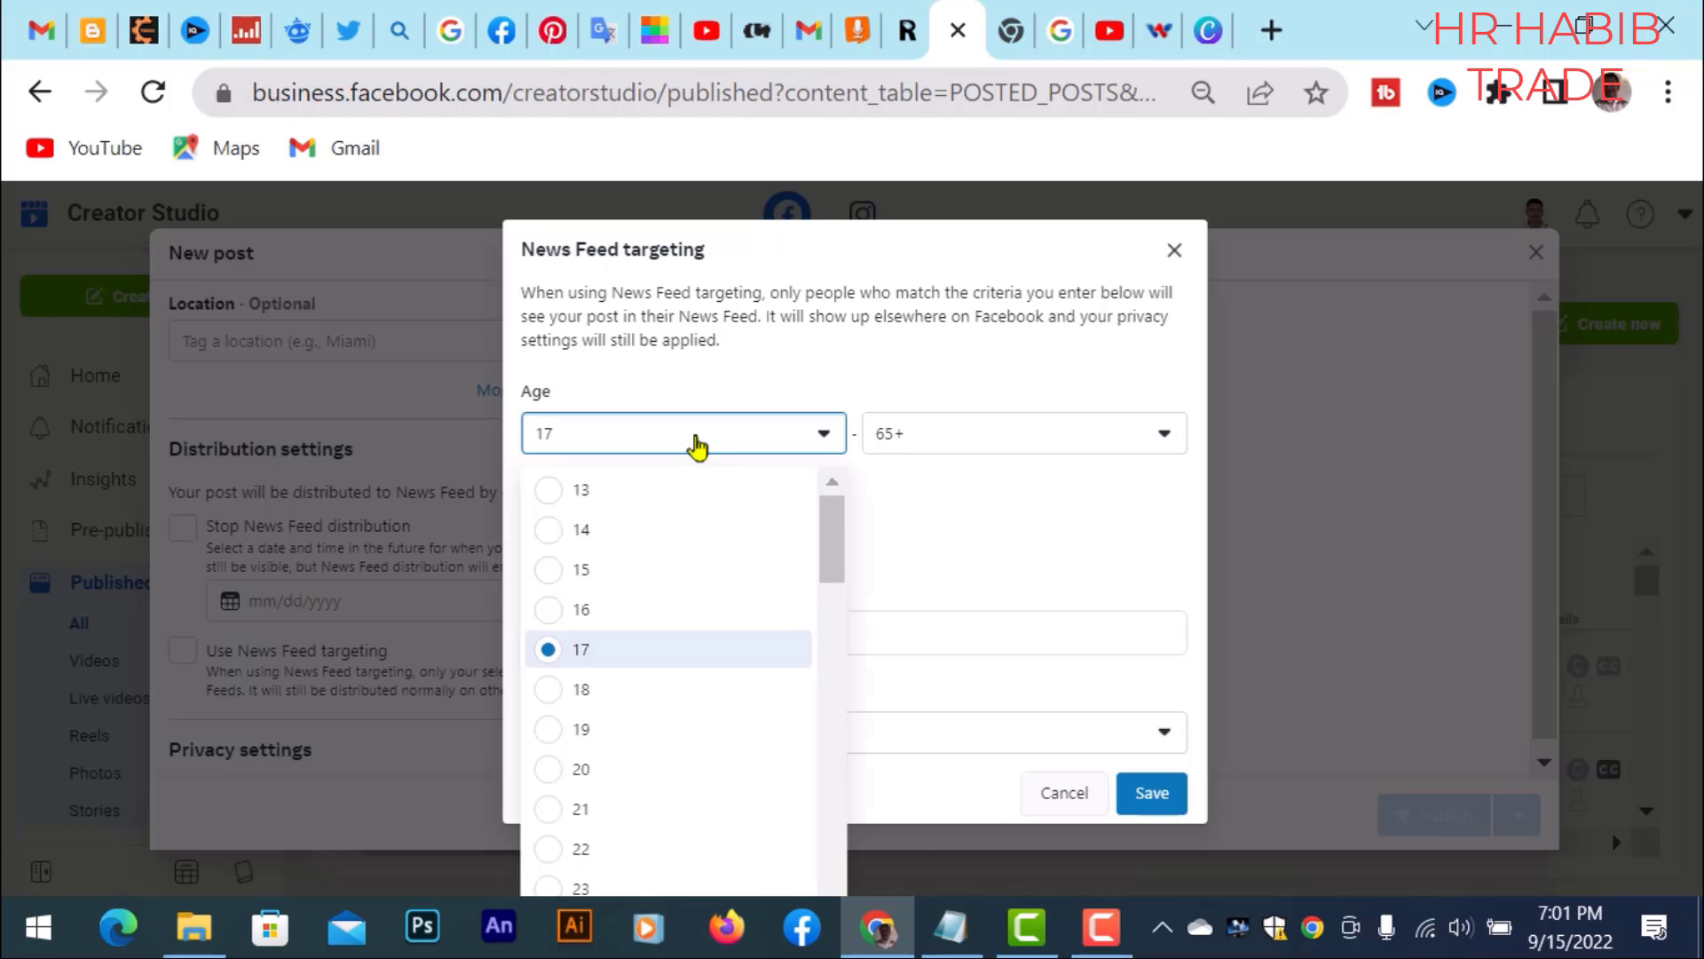
pyautogui.click(595, 652)
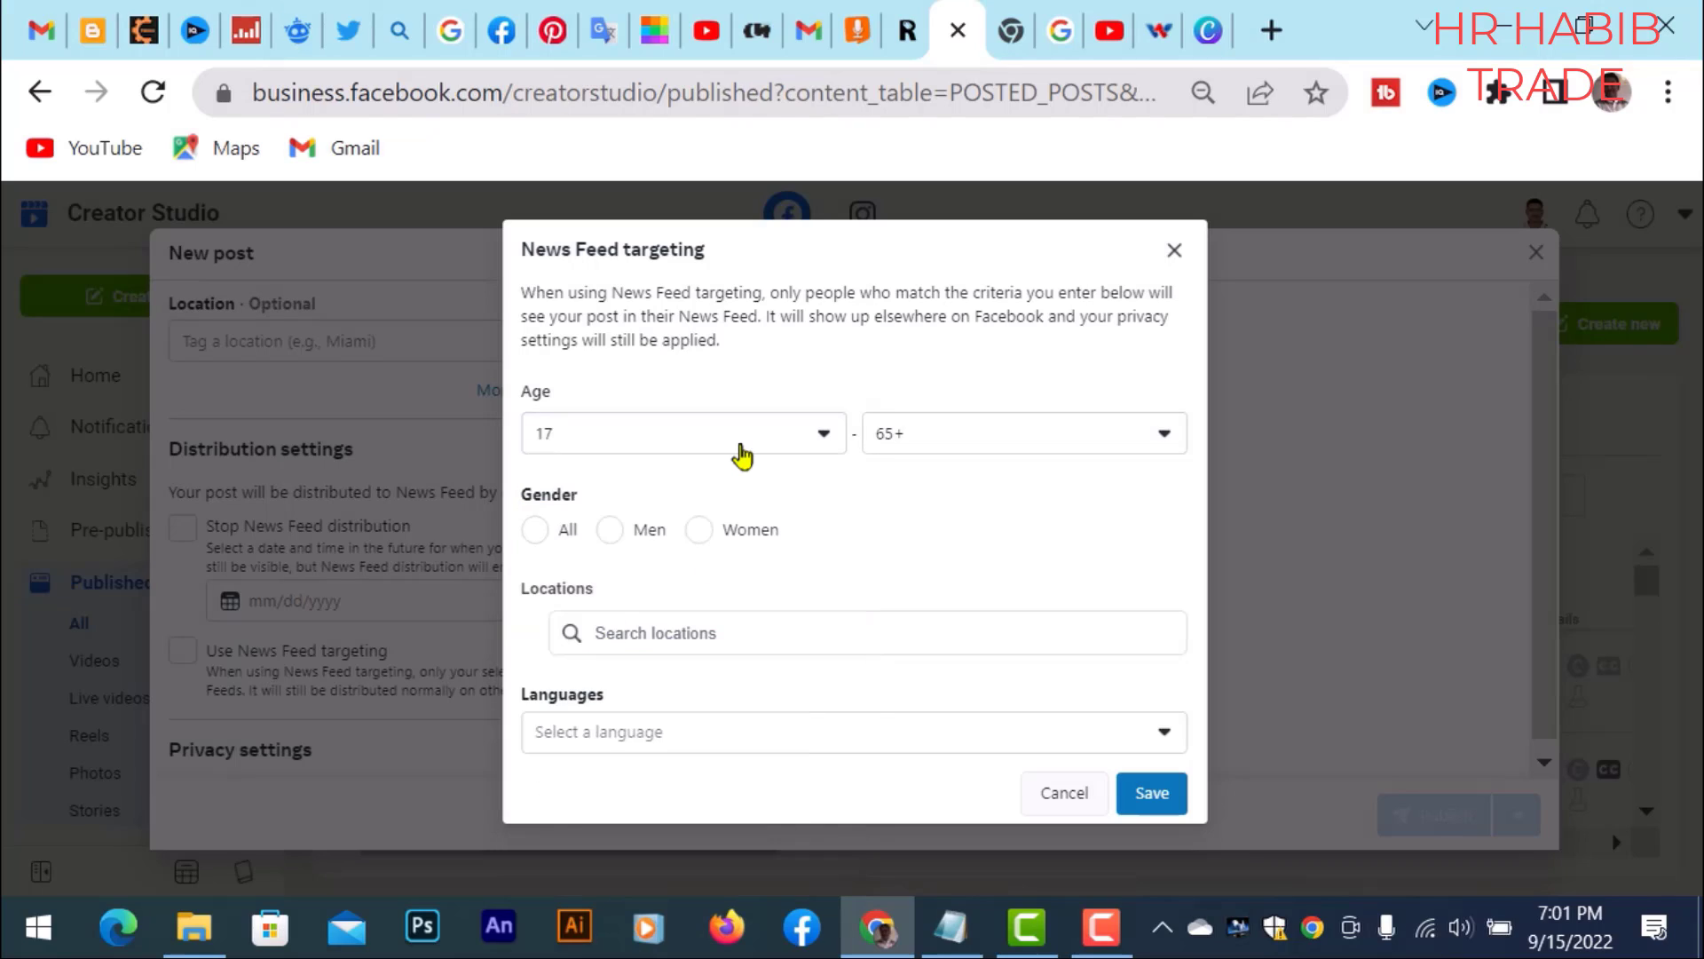
pyautogui.click(1127, 433)
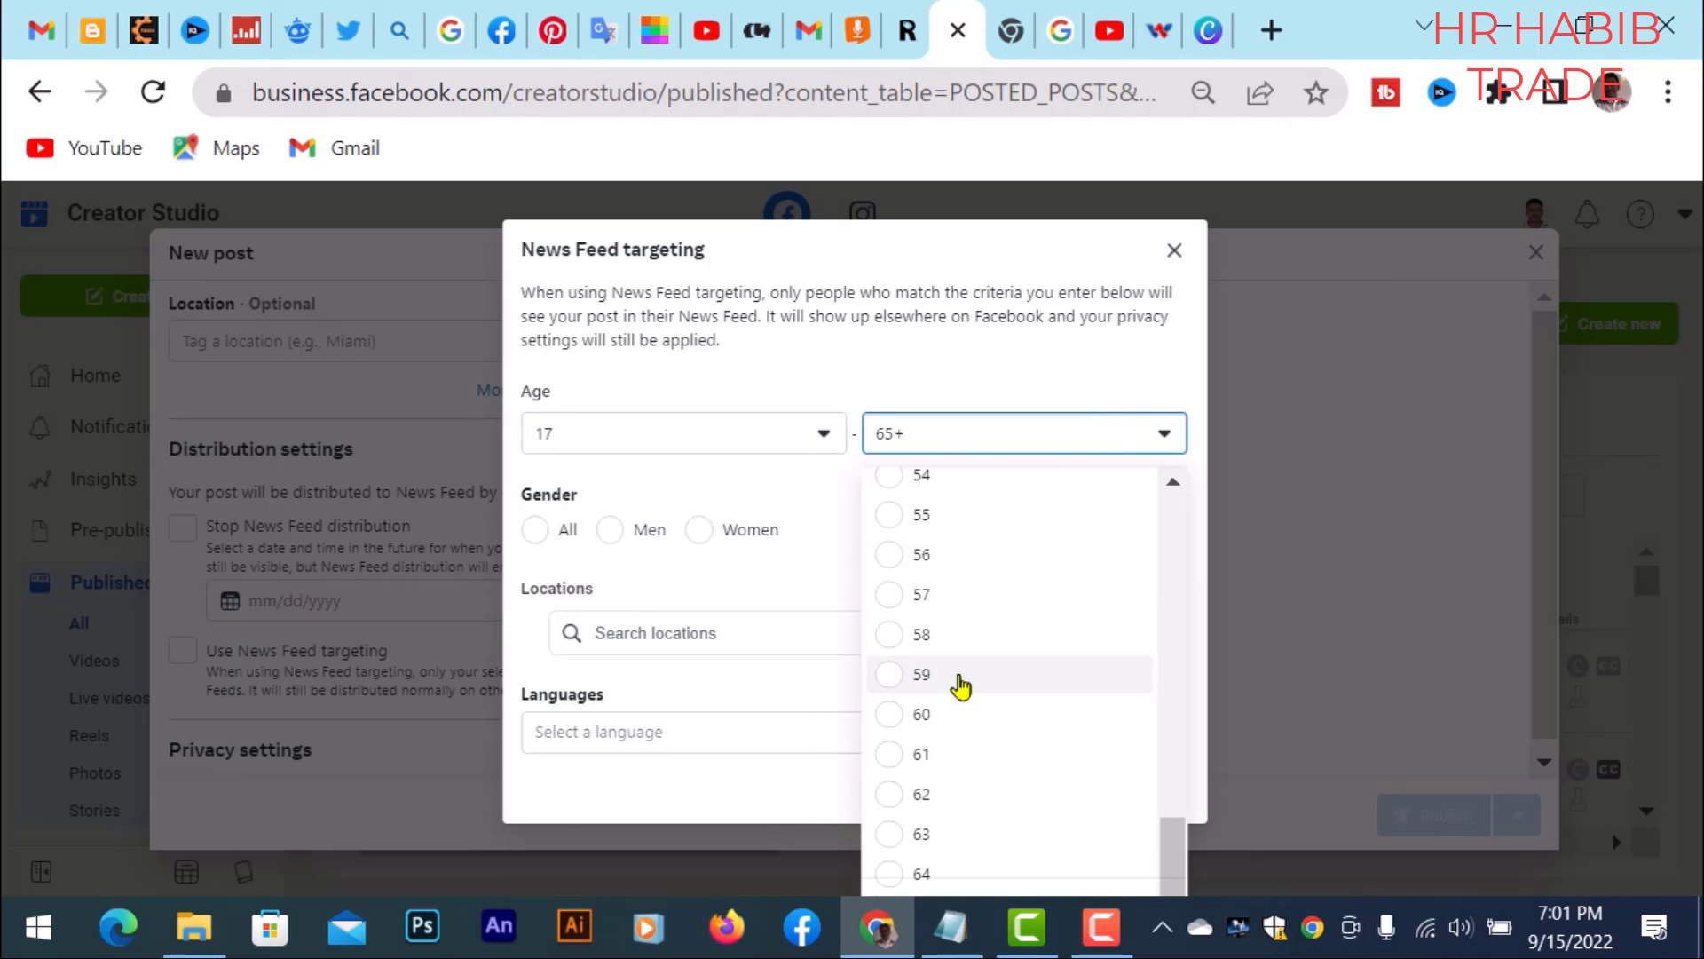
pyautogui.click(954, 514)
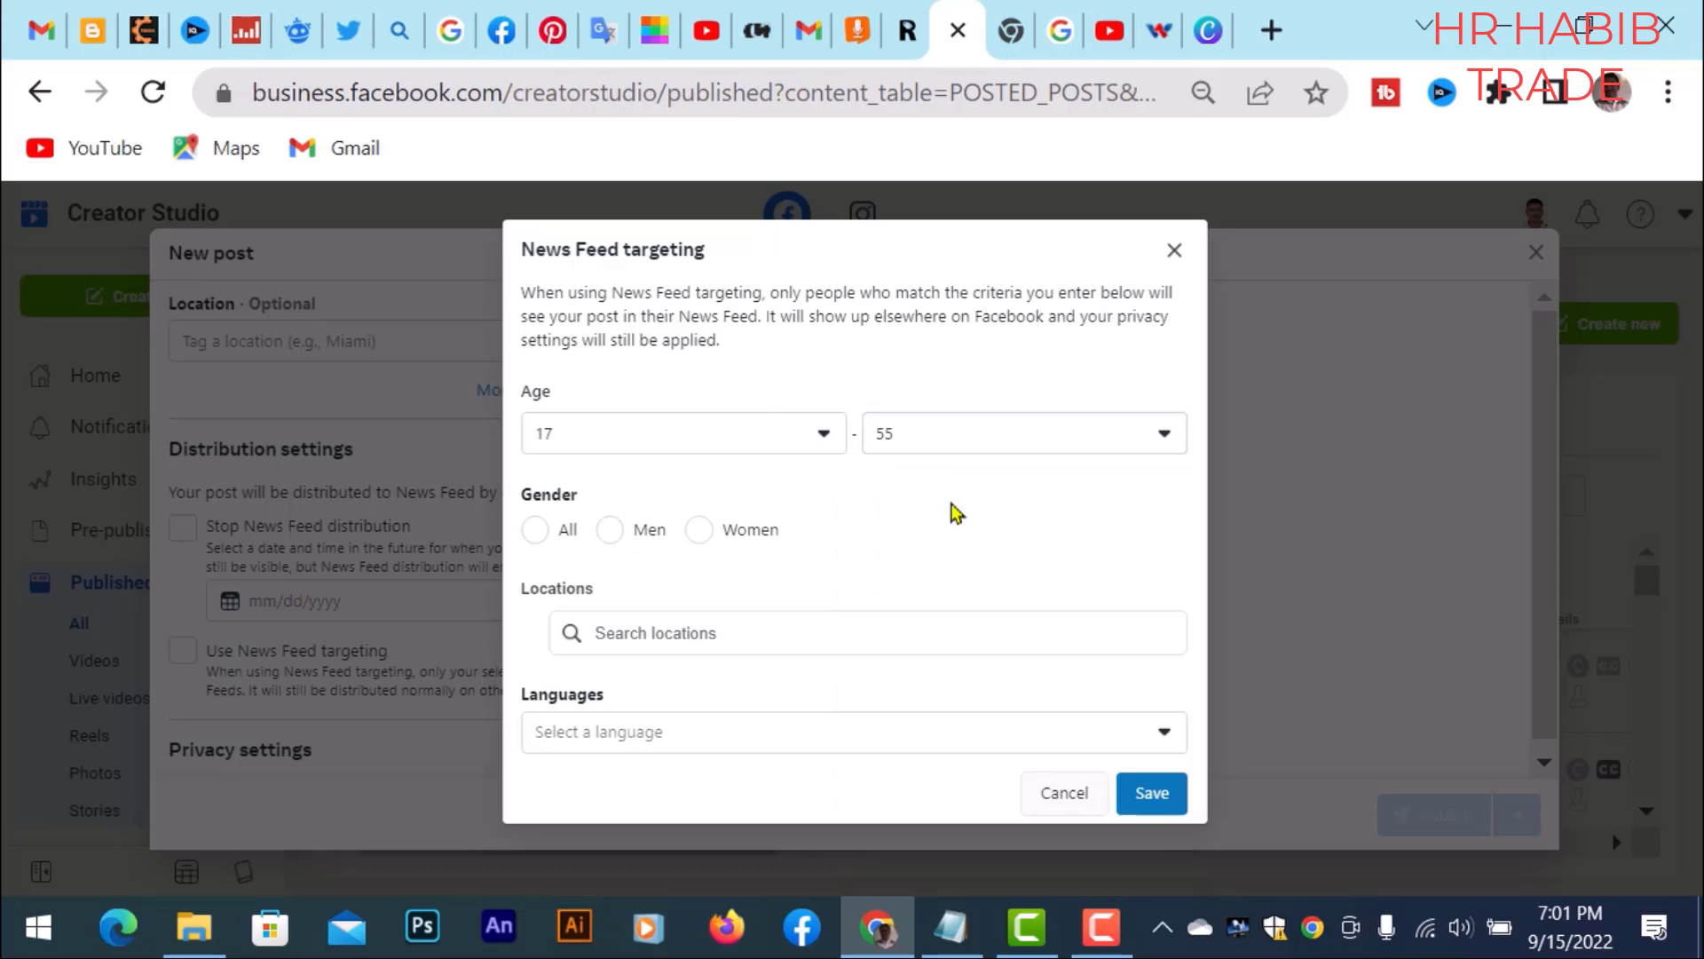
pyautogui.click(528, 533)
# Step: Add the country Bangladesh to the targeted locations
pyautogui.click(720, 631)
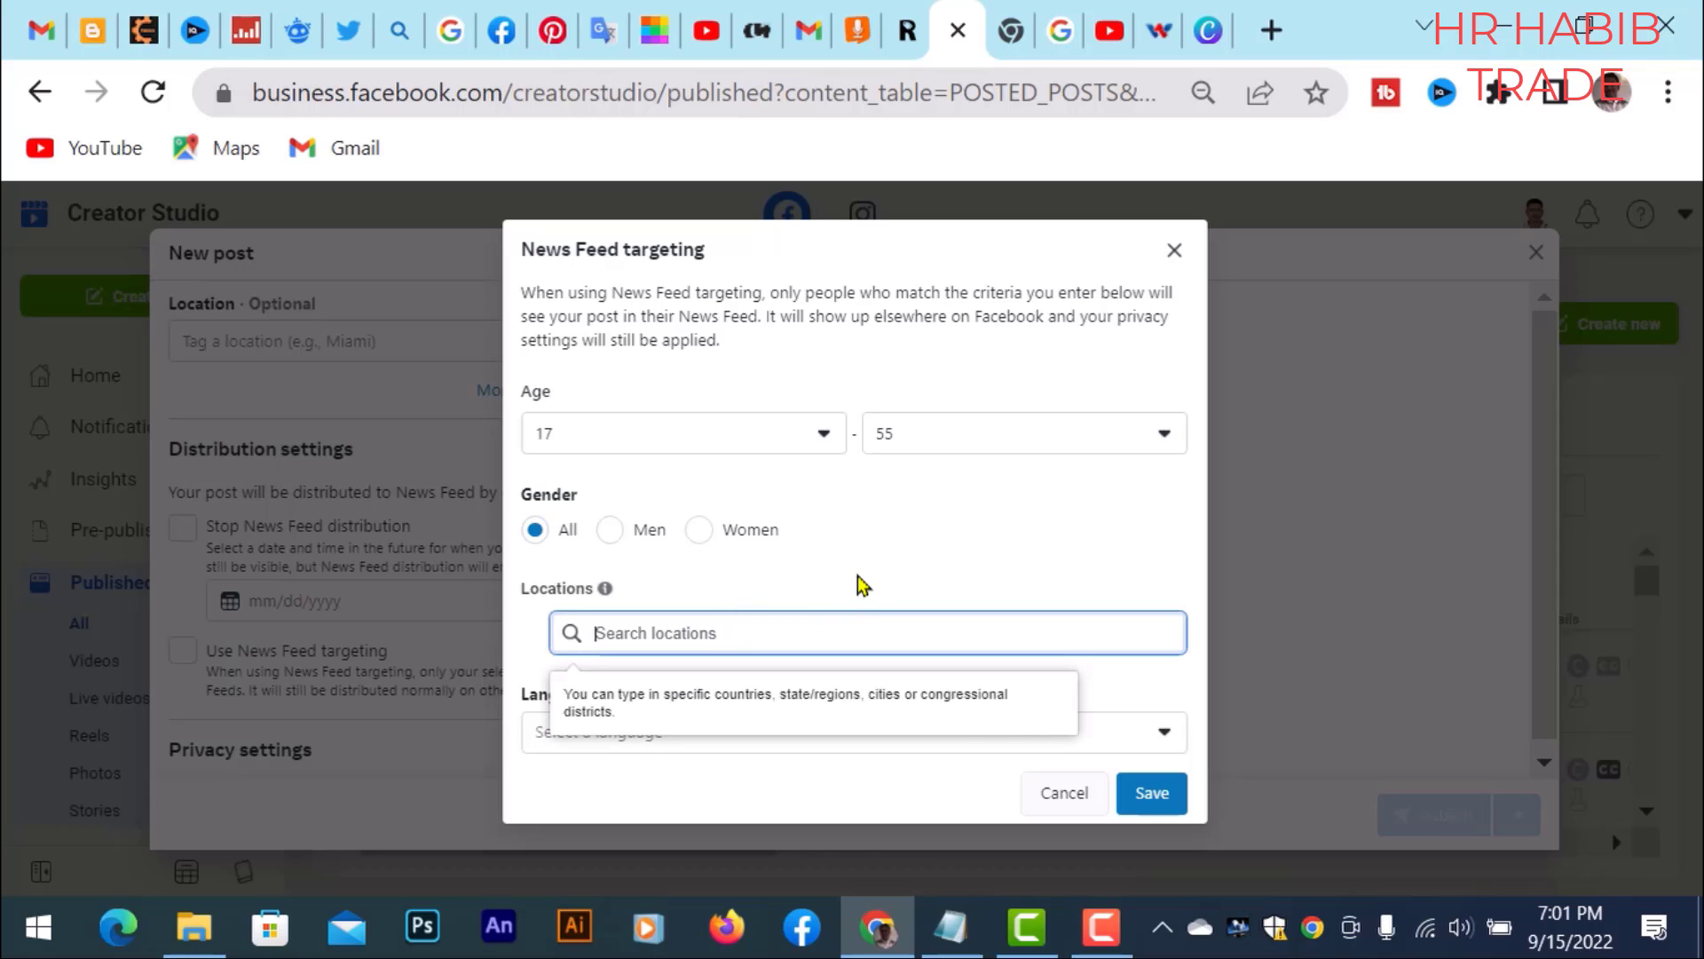
pyautogui.click(780, 630)
pyautogui.click(866, 567)
pyautogui.click(767, 622)
pyautogui.write('Ba')
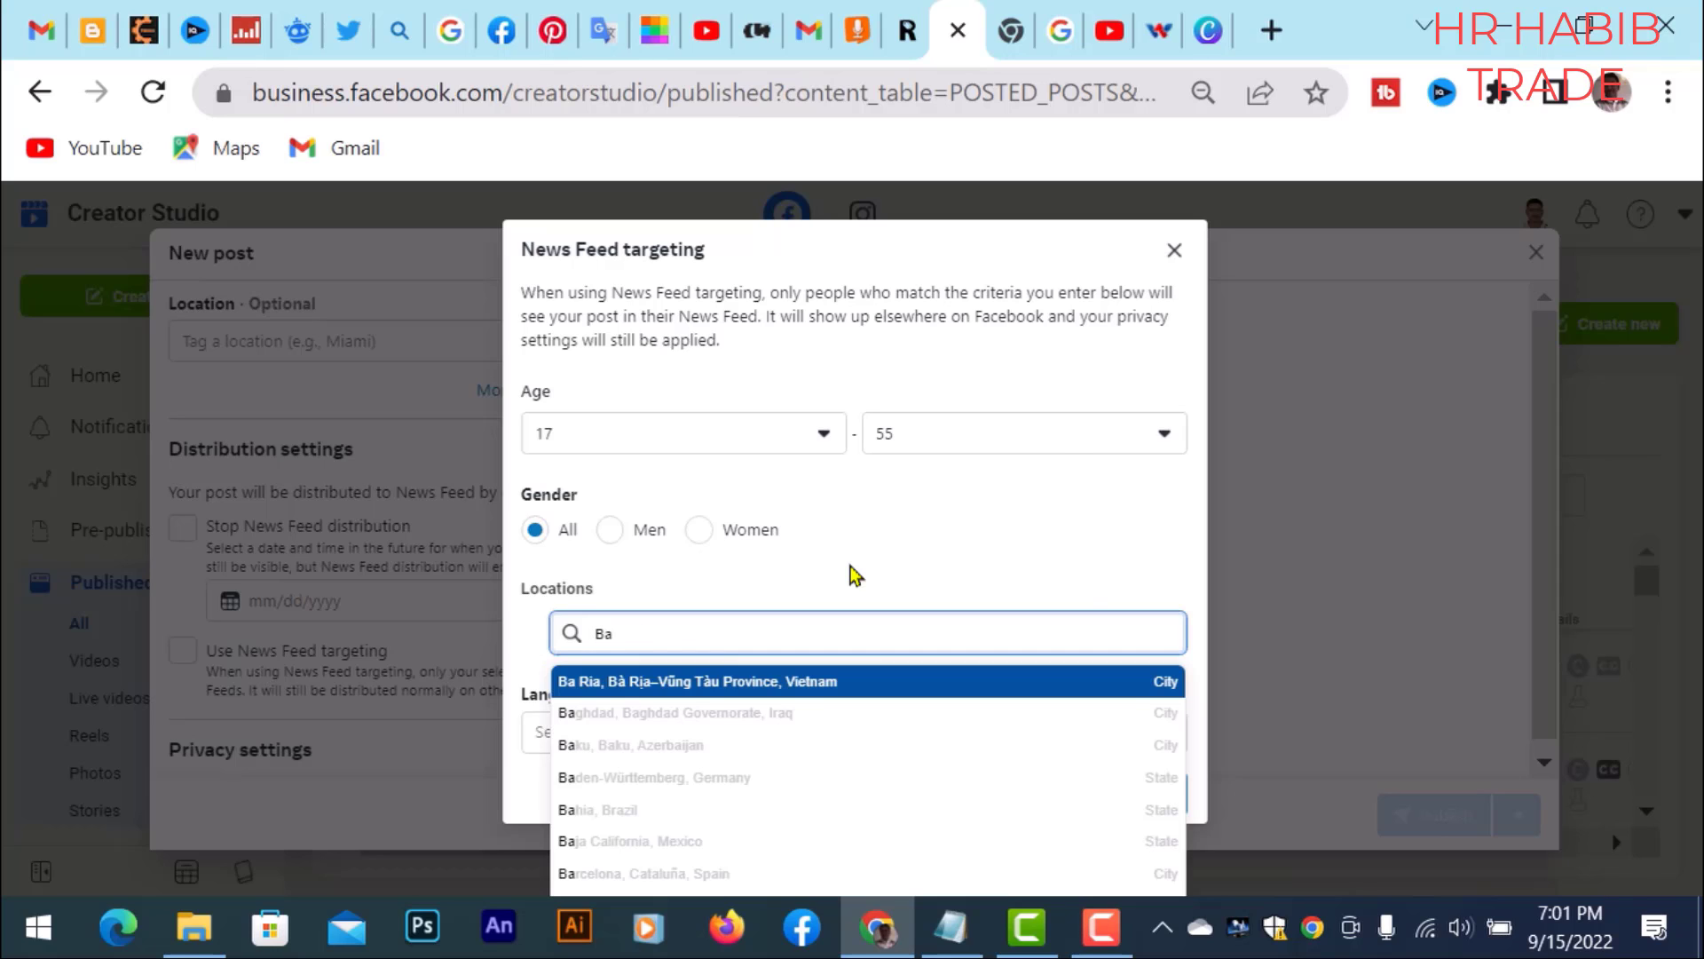
pyautogui.write('ngl')
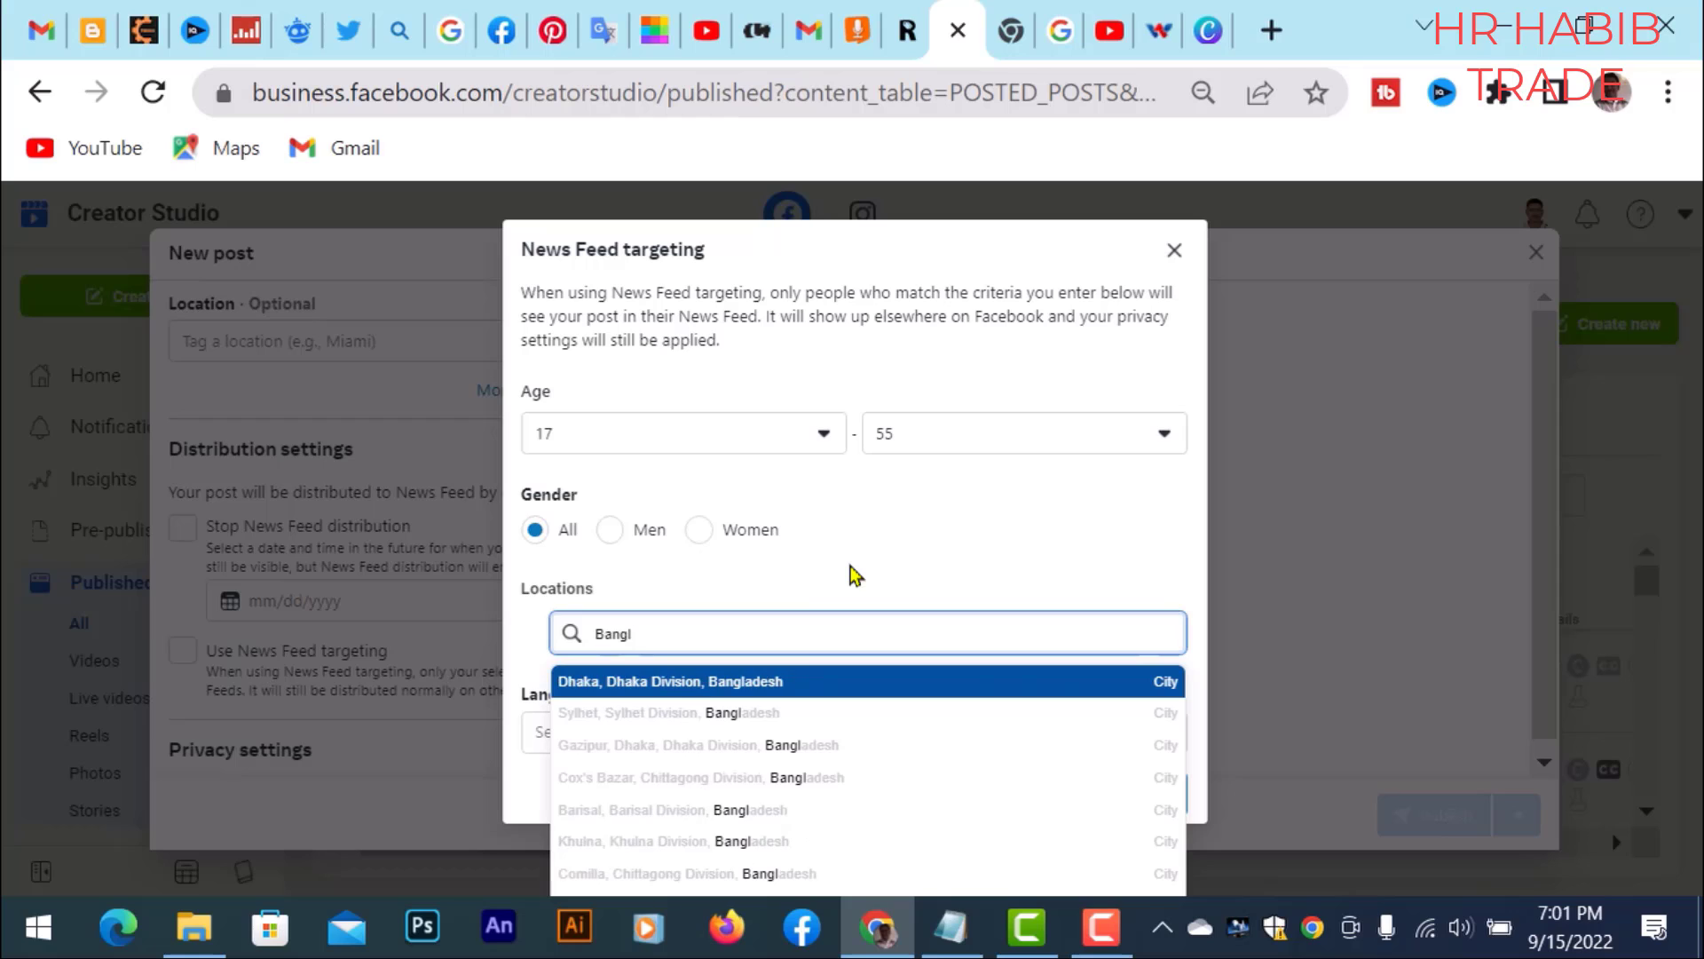
pyautogui.write('ades')
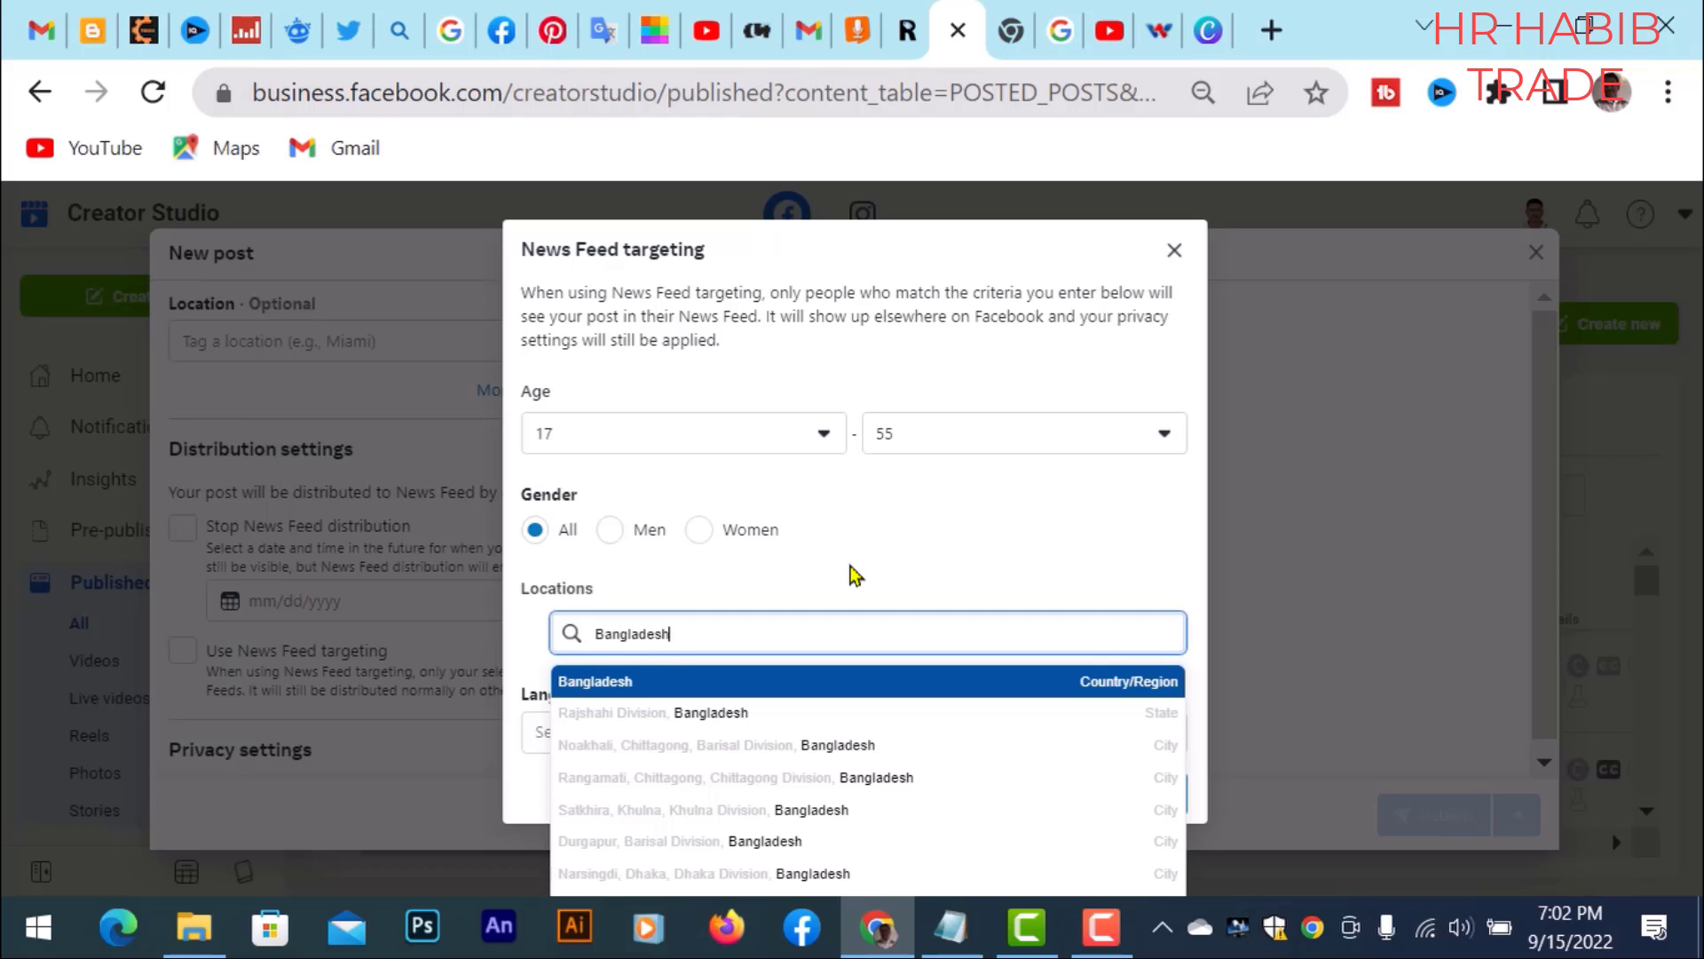
pyautogui.write('h')
pyautogui.press('Return')
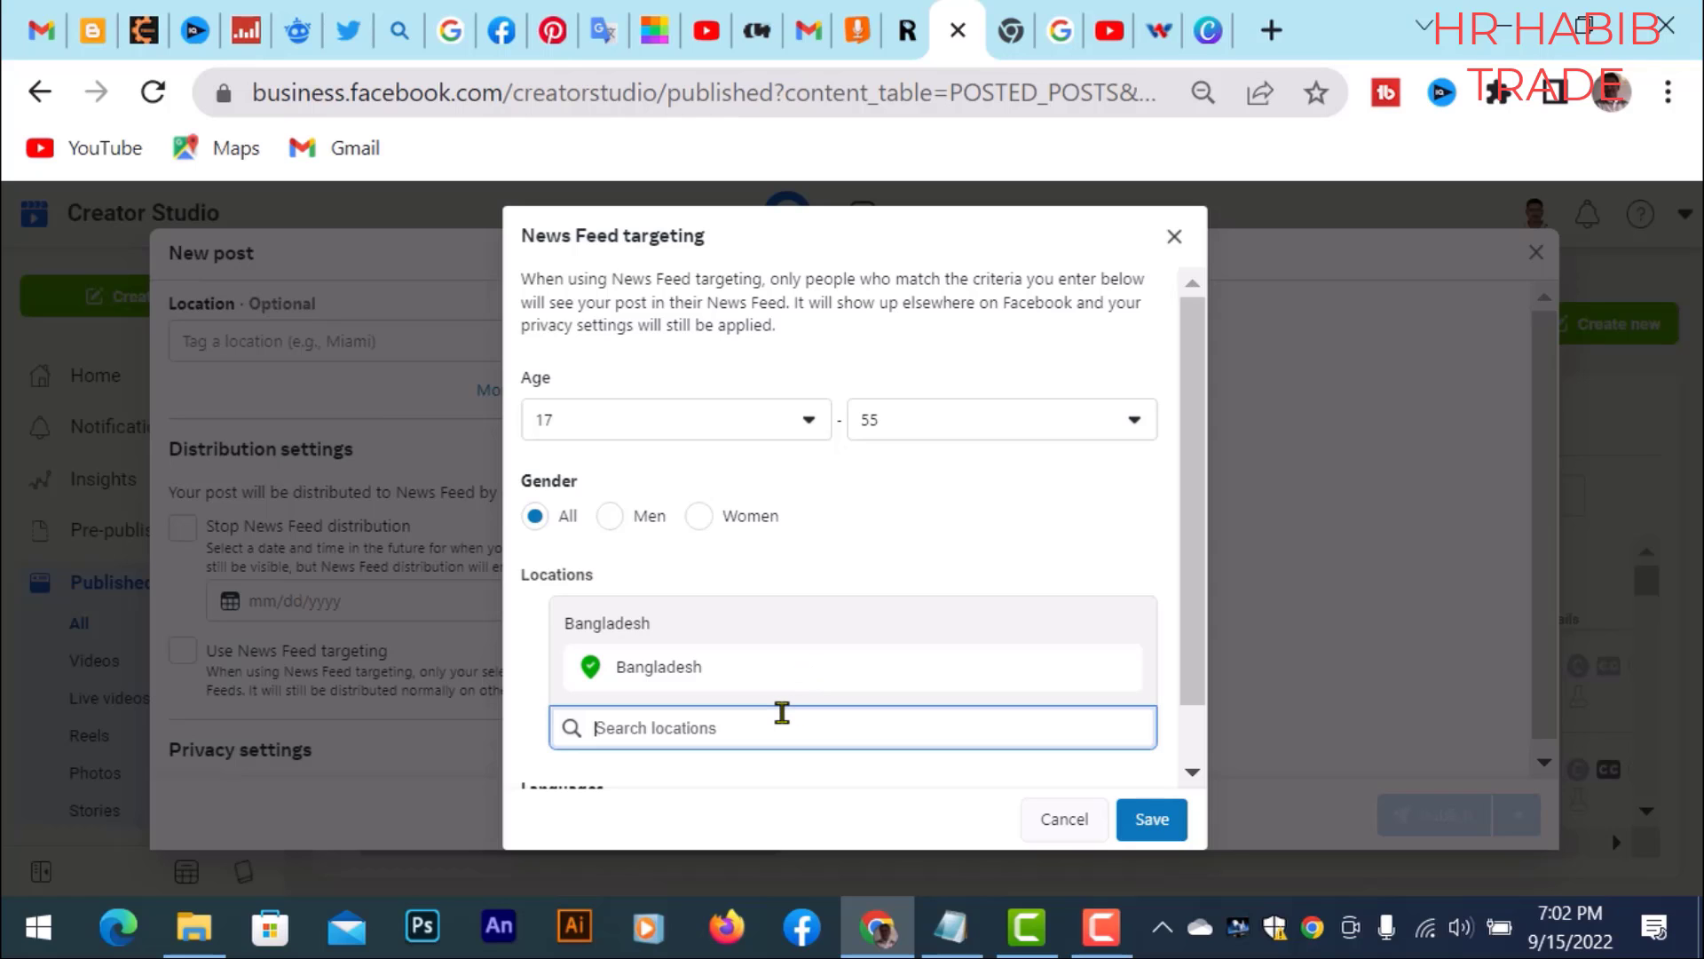
# Step: Add India and China to the targeted locations
pyautogui.write('Indiya')
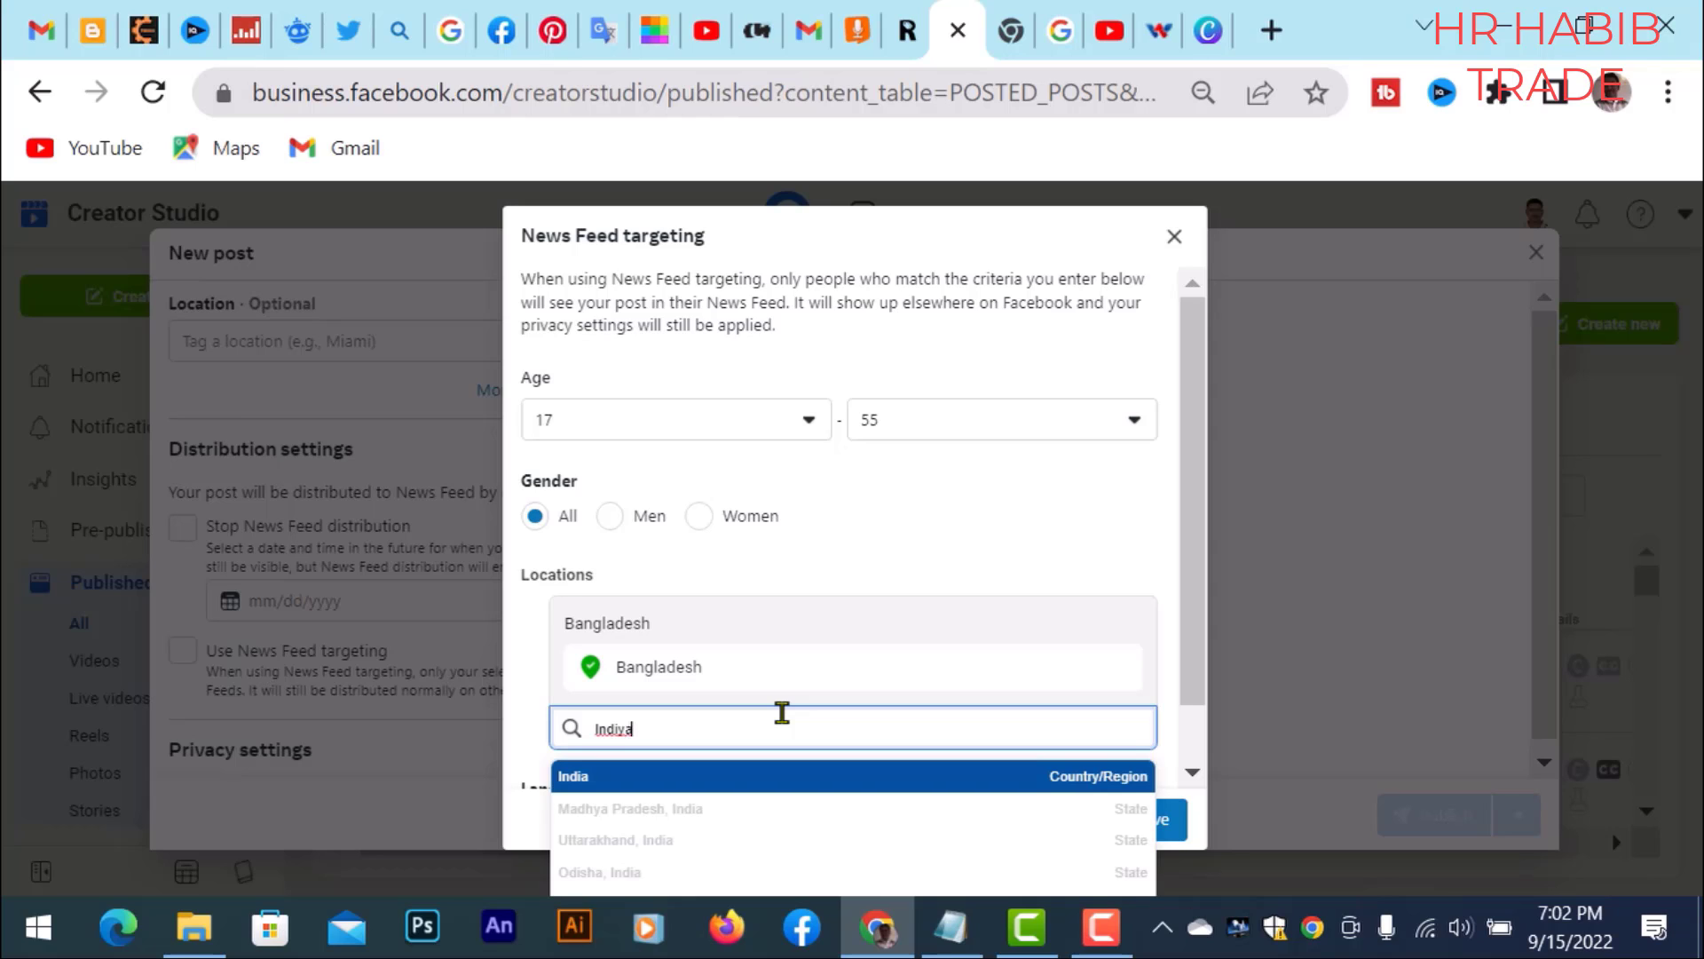
pyautogui.press('BackSpace')
pyautogui.press('BackSpace')
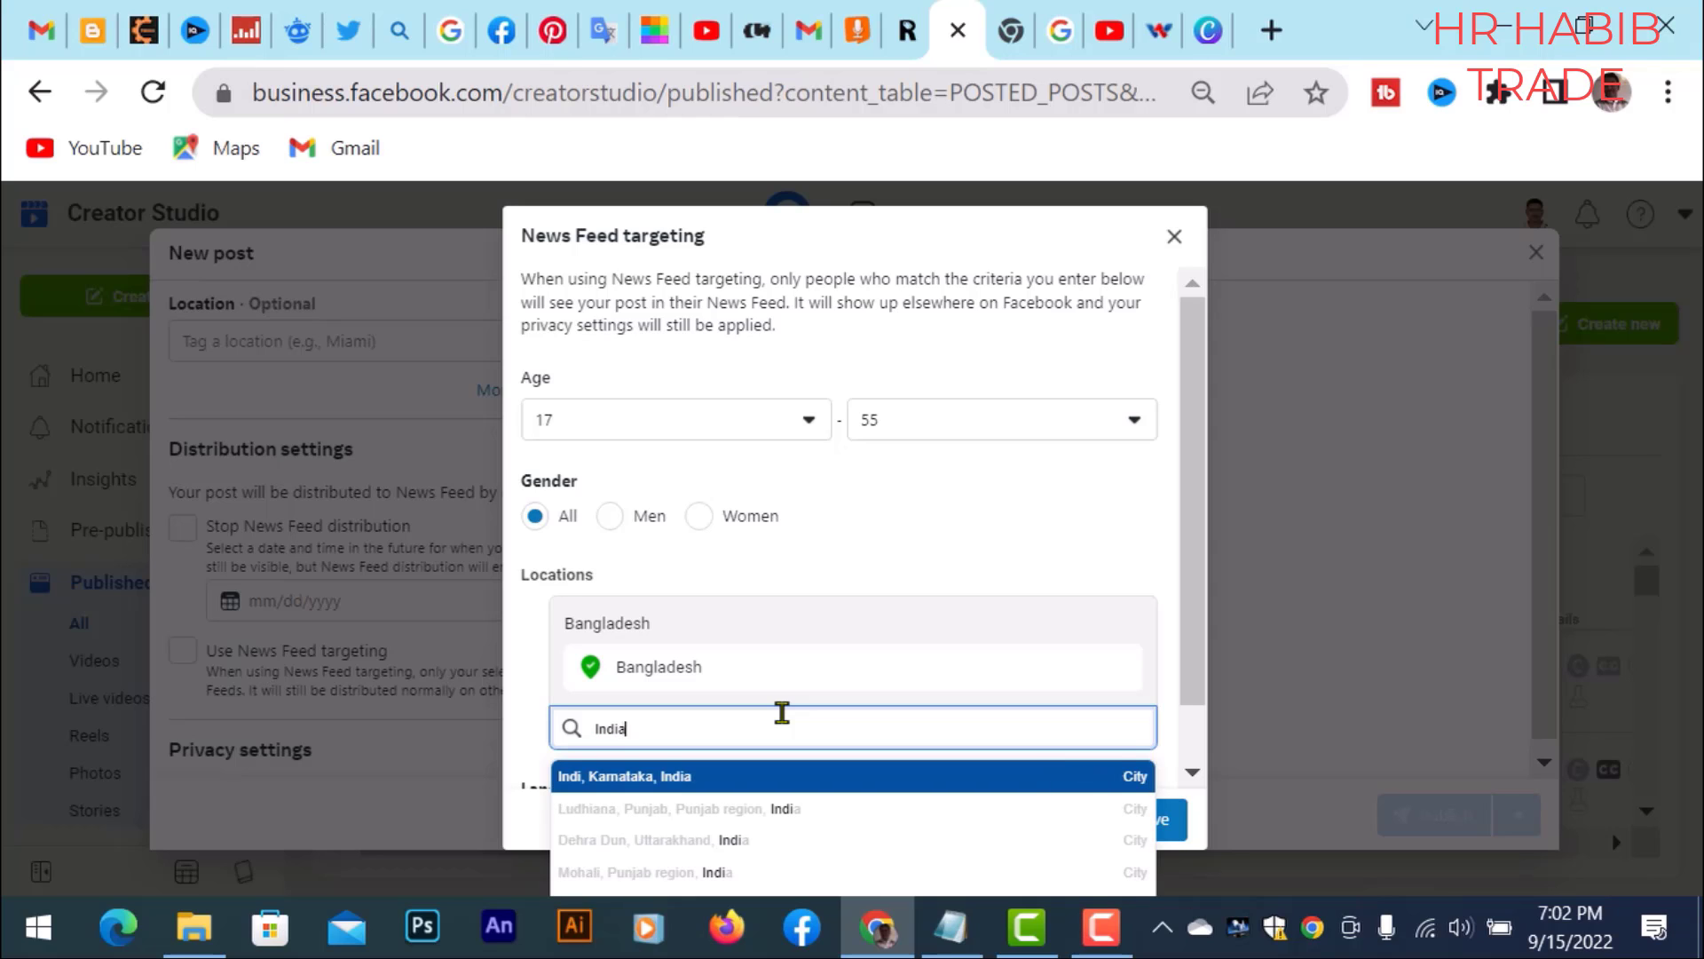
pyautogui.press('Return')
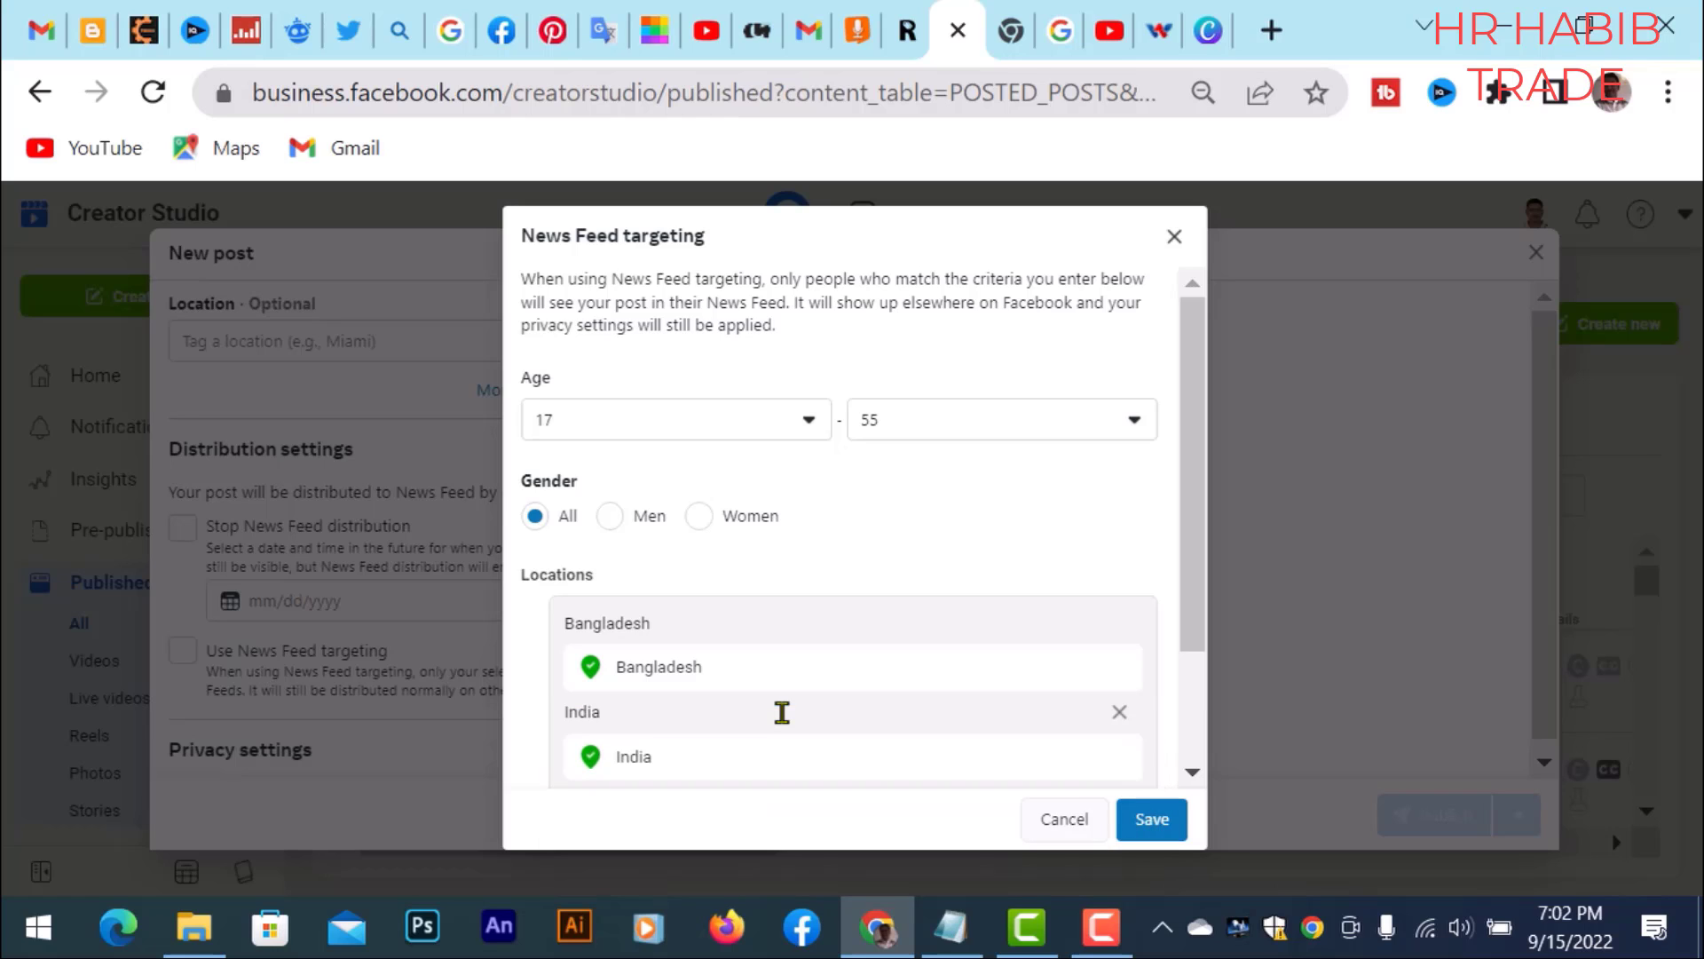
pyautogui.write('ch')
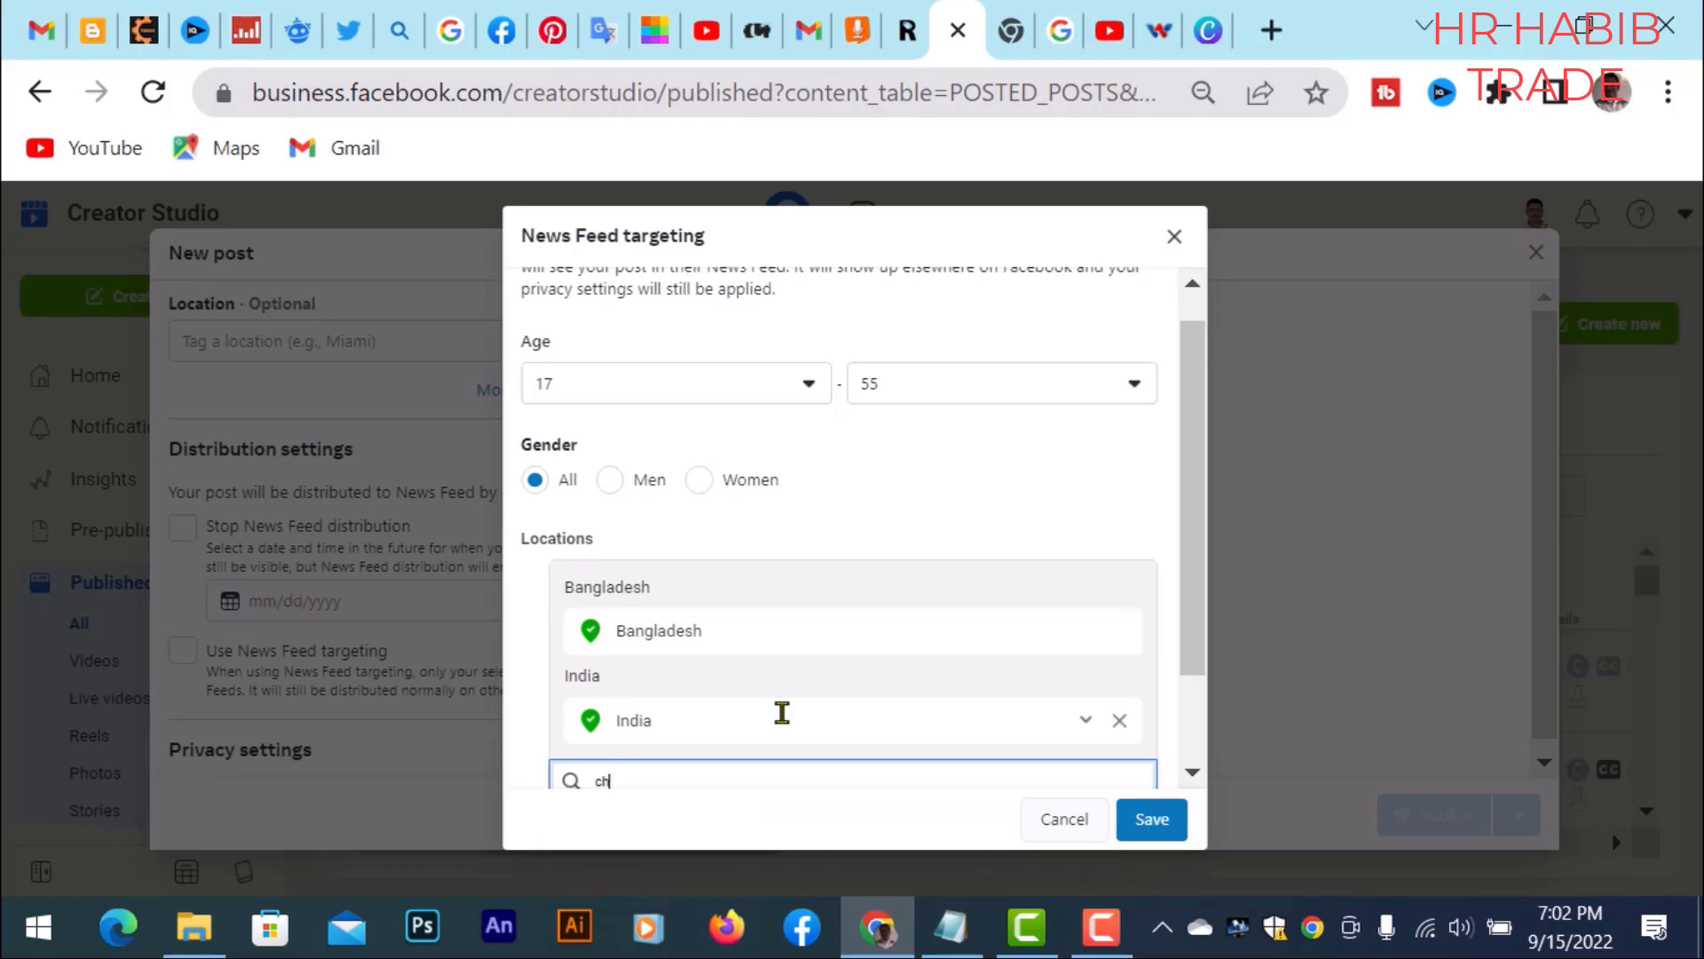
pyautogui.write('ina')
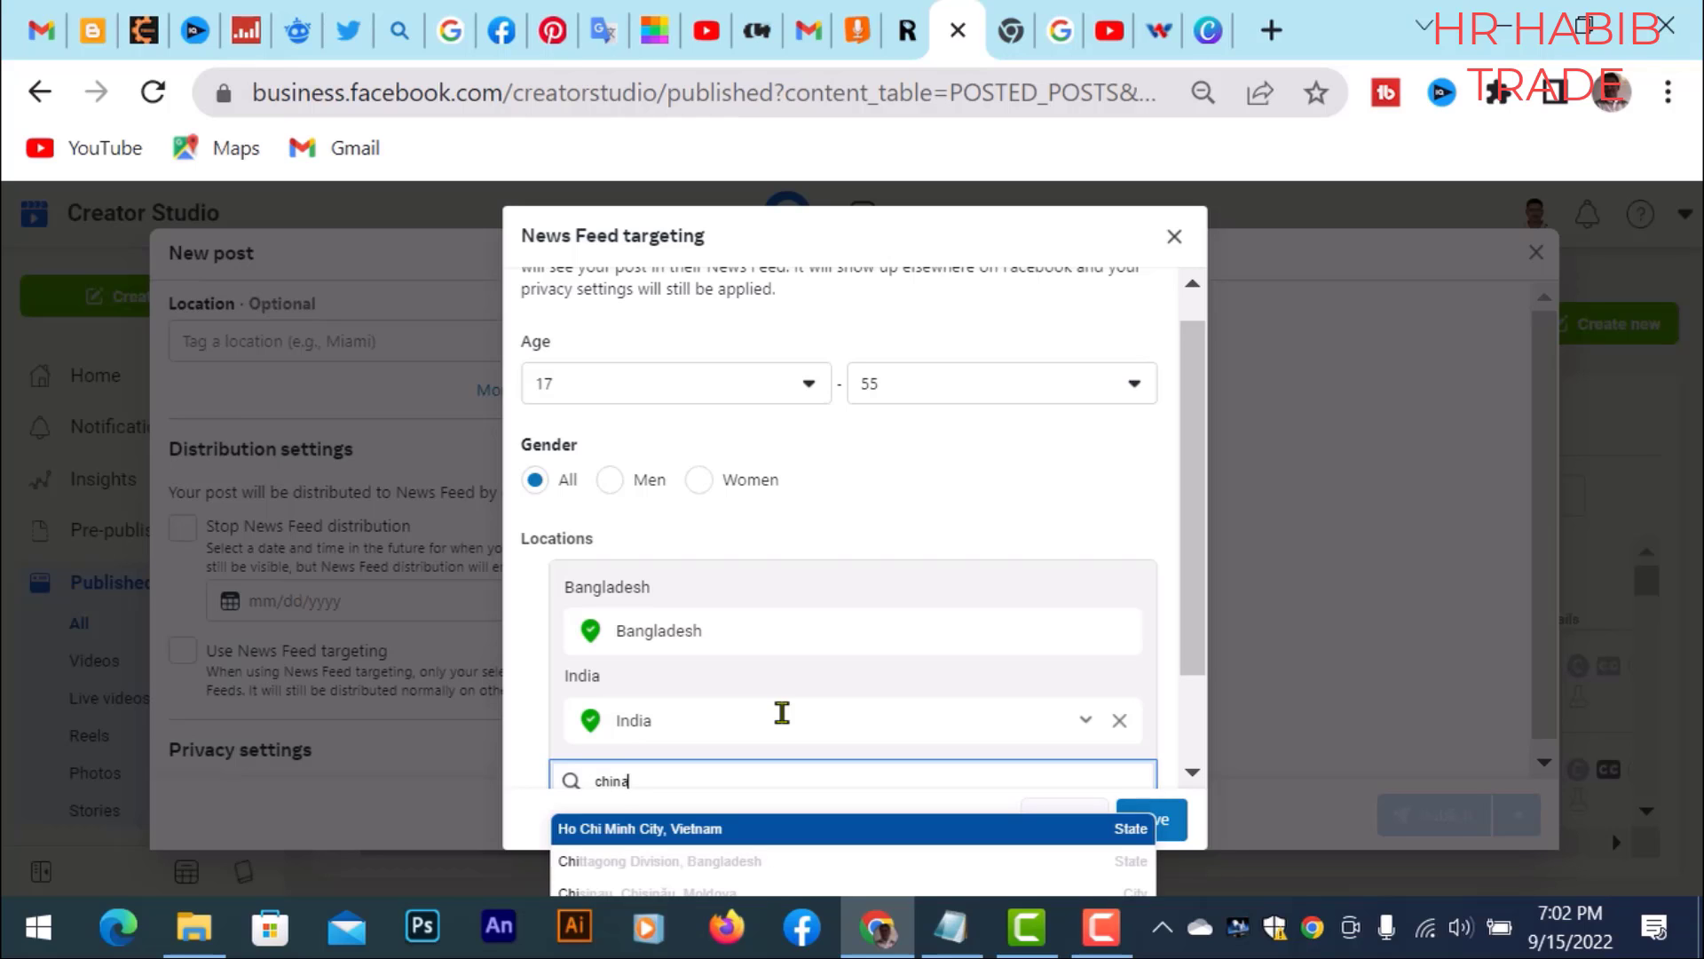
pyautogui.press('Return')
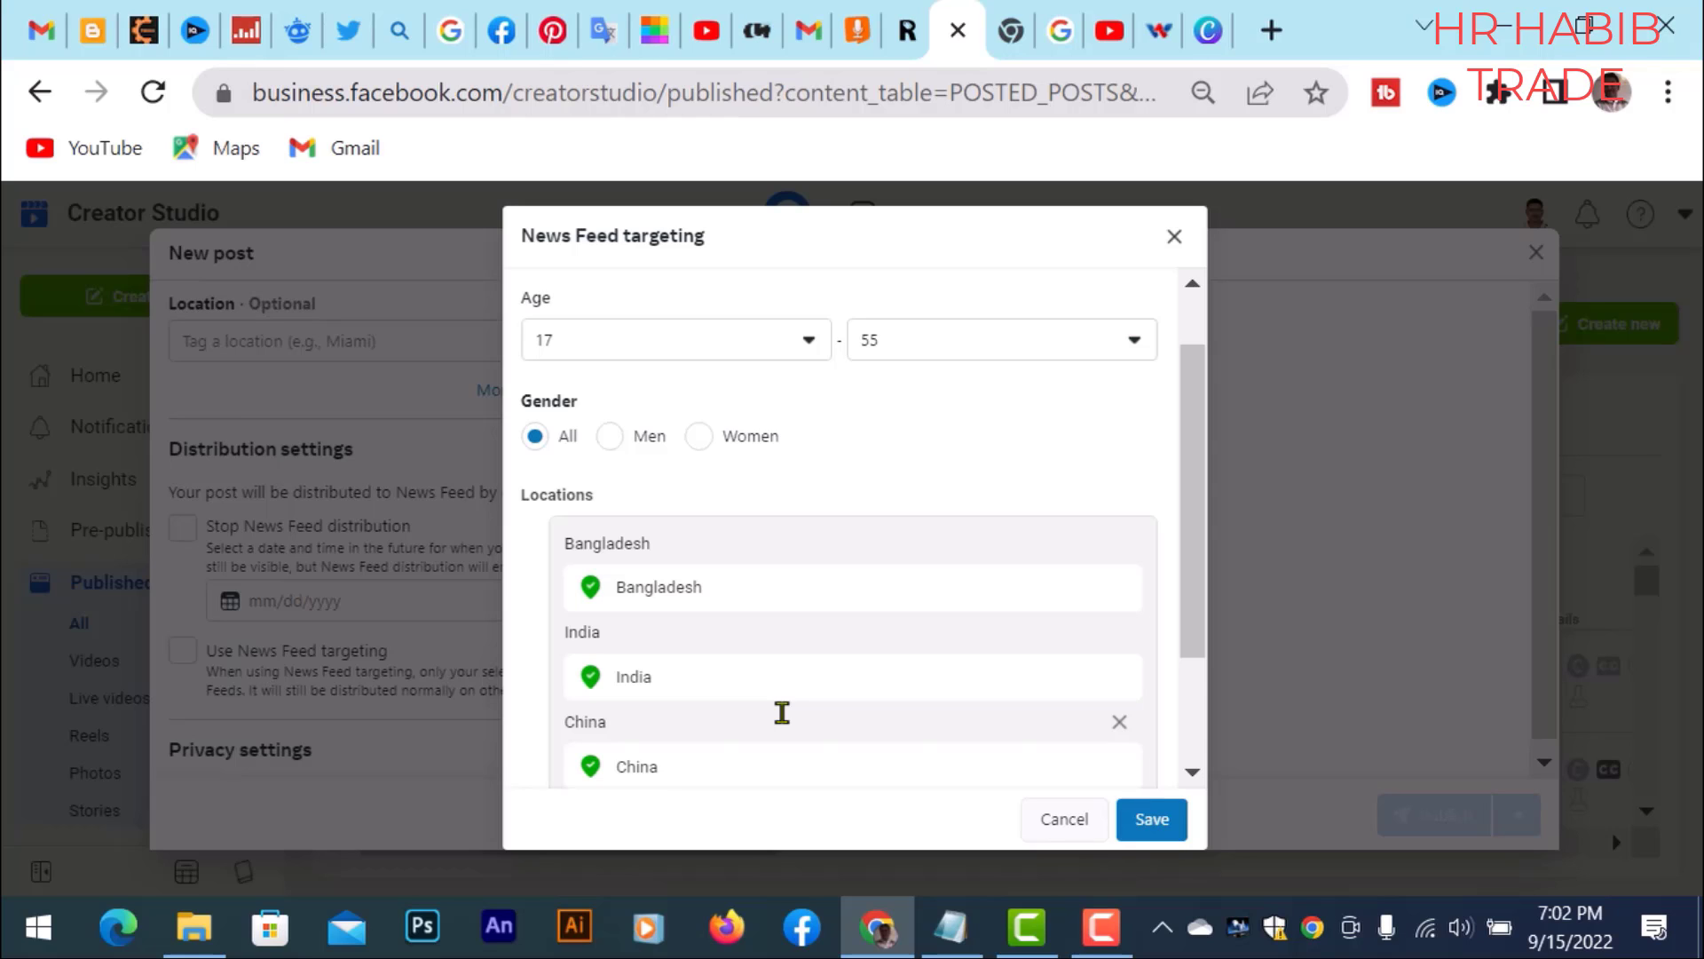
# Step: Add Pakistan and the United States to the targeted locations
pyautogui.write('Pa')
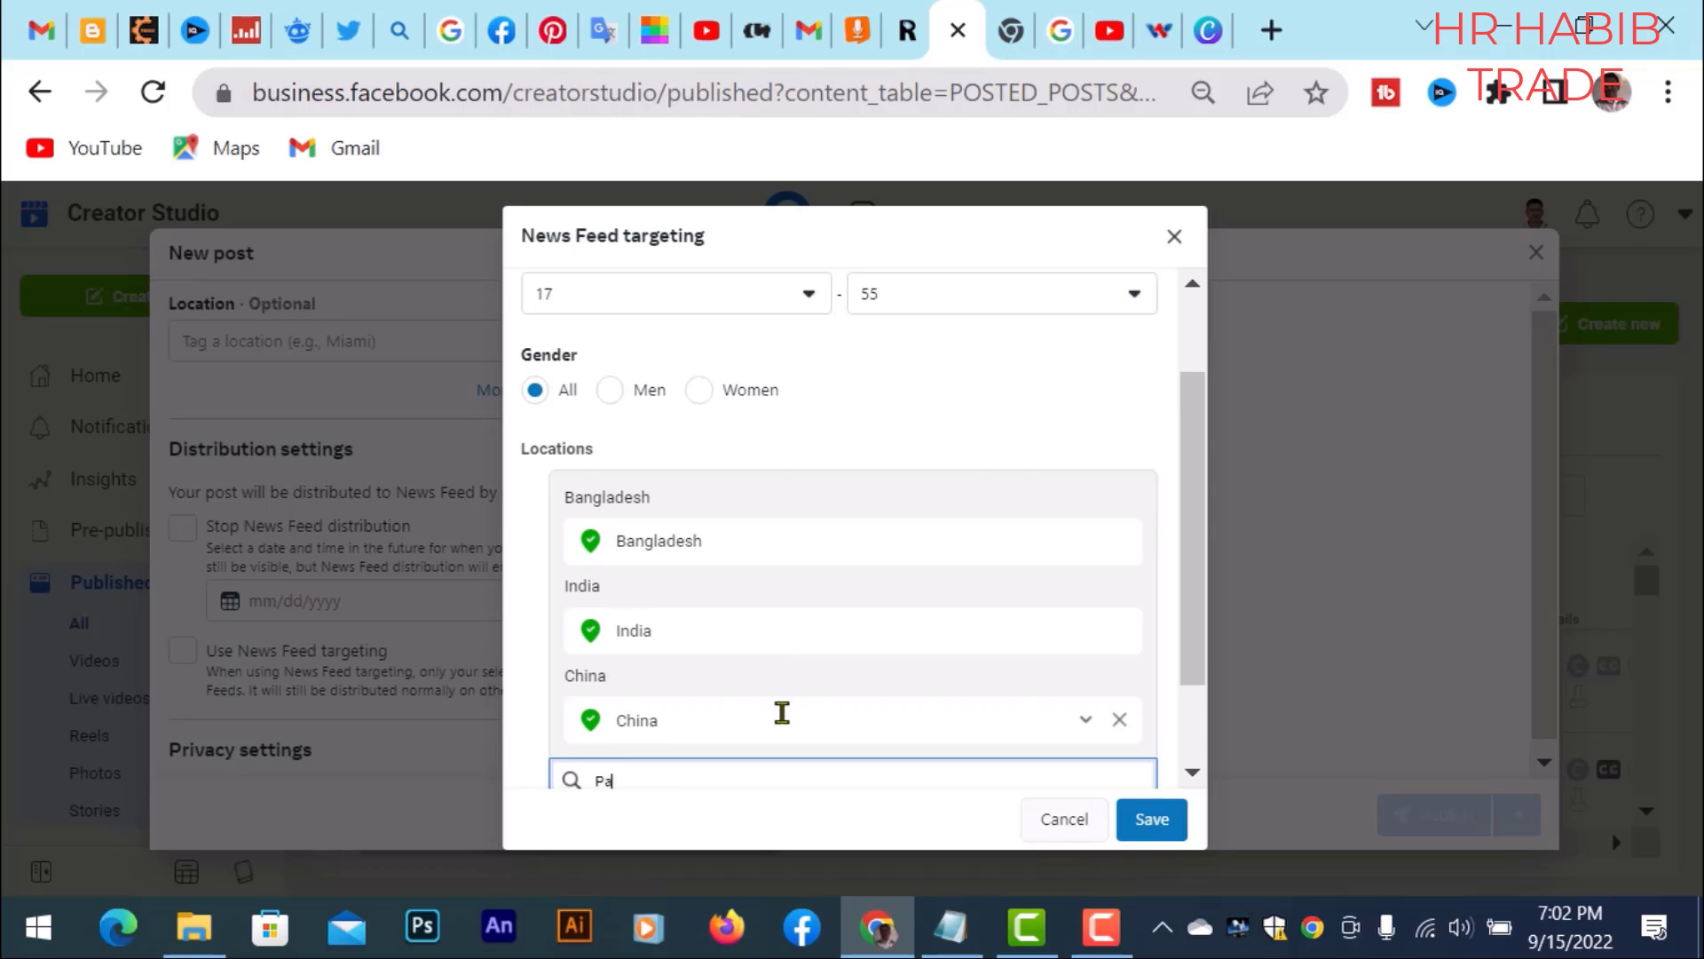
pyautogui.write('k')
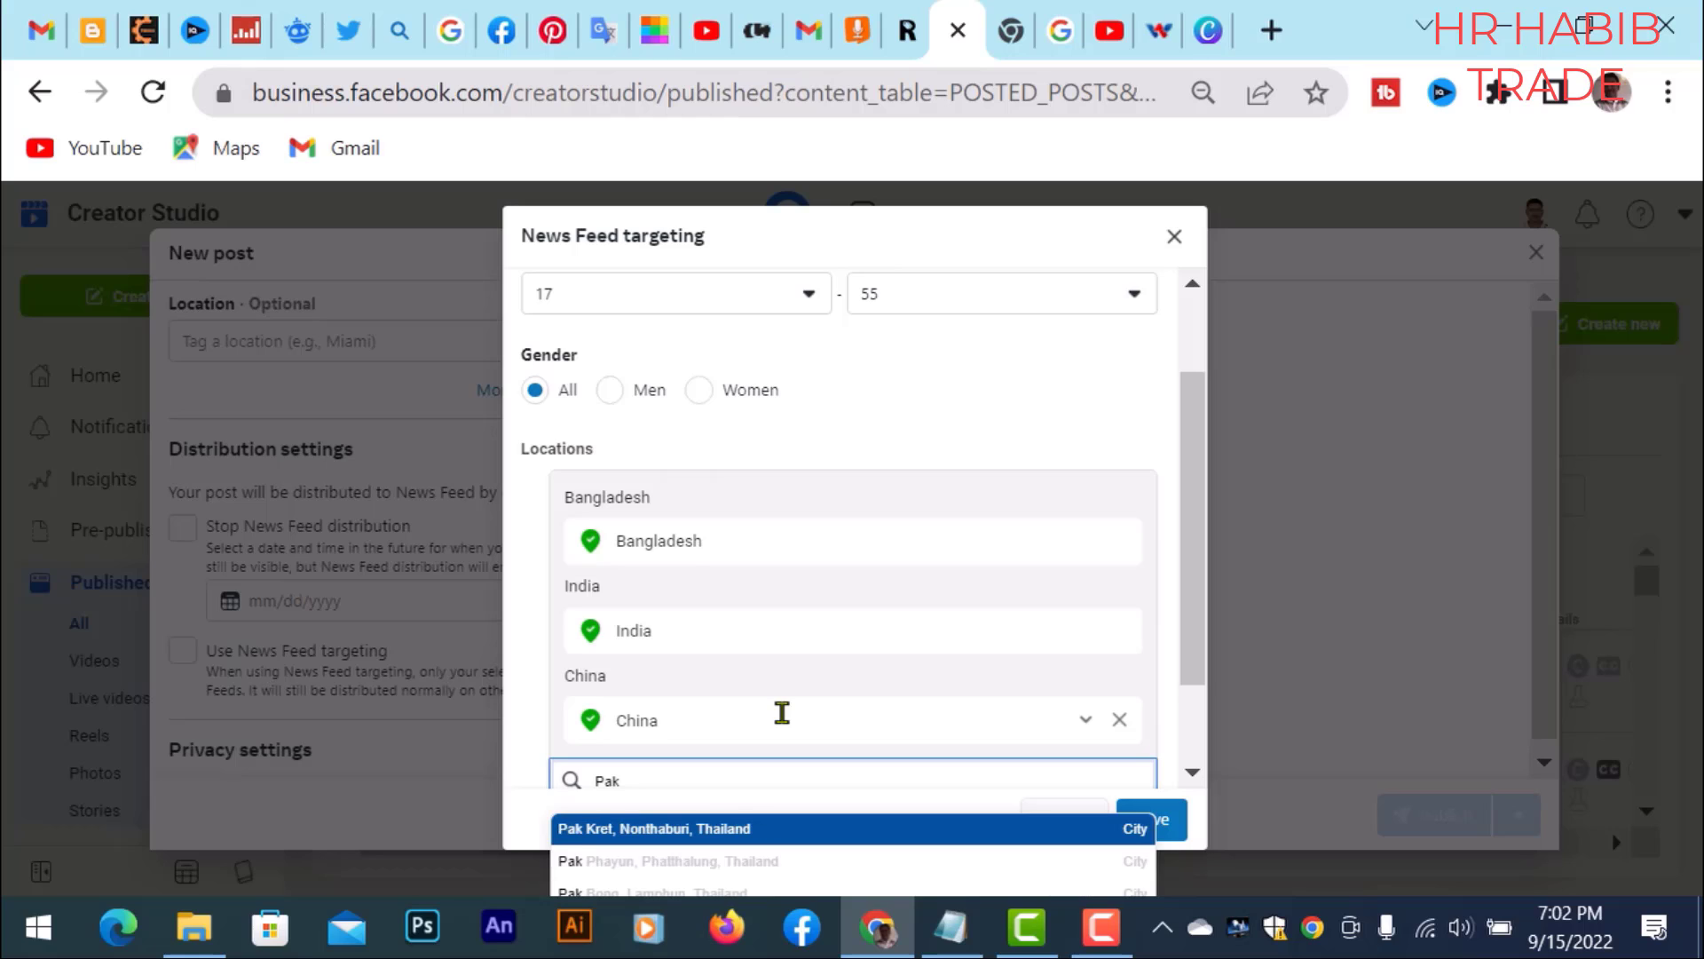
pyautogui.write('is')
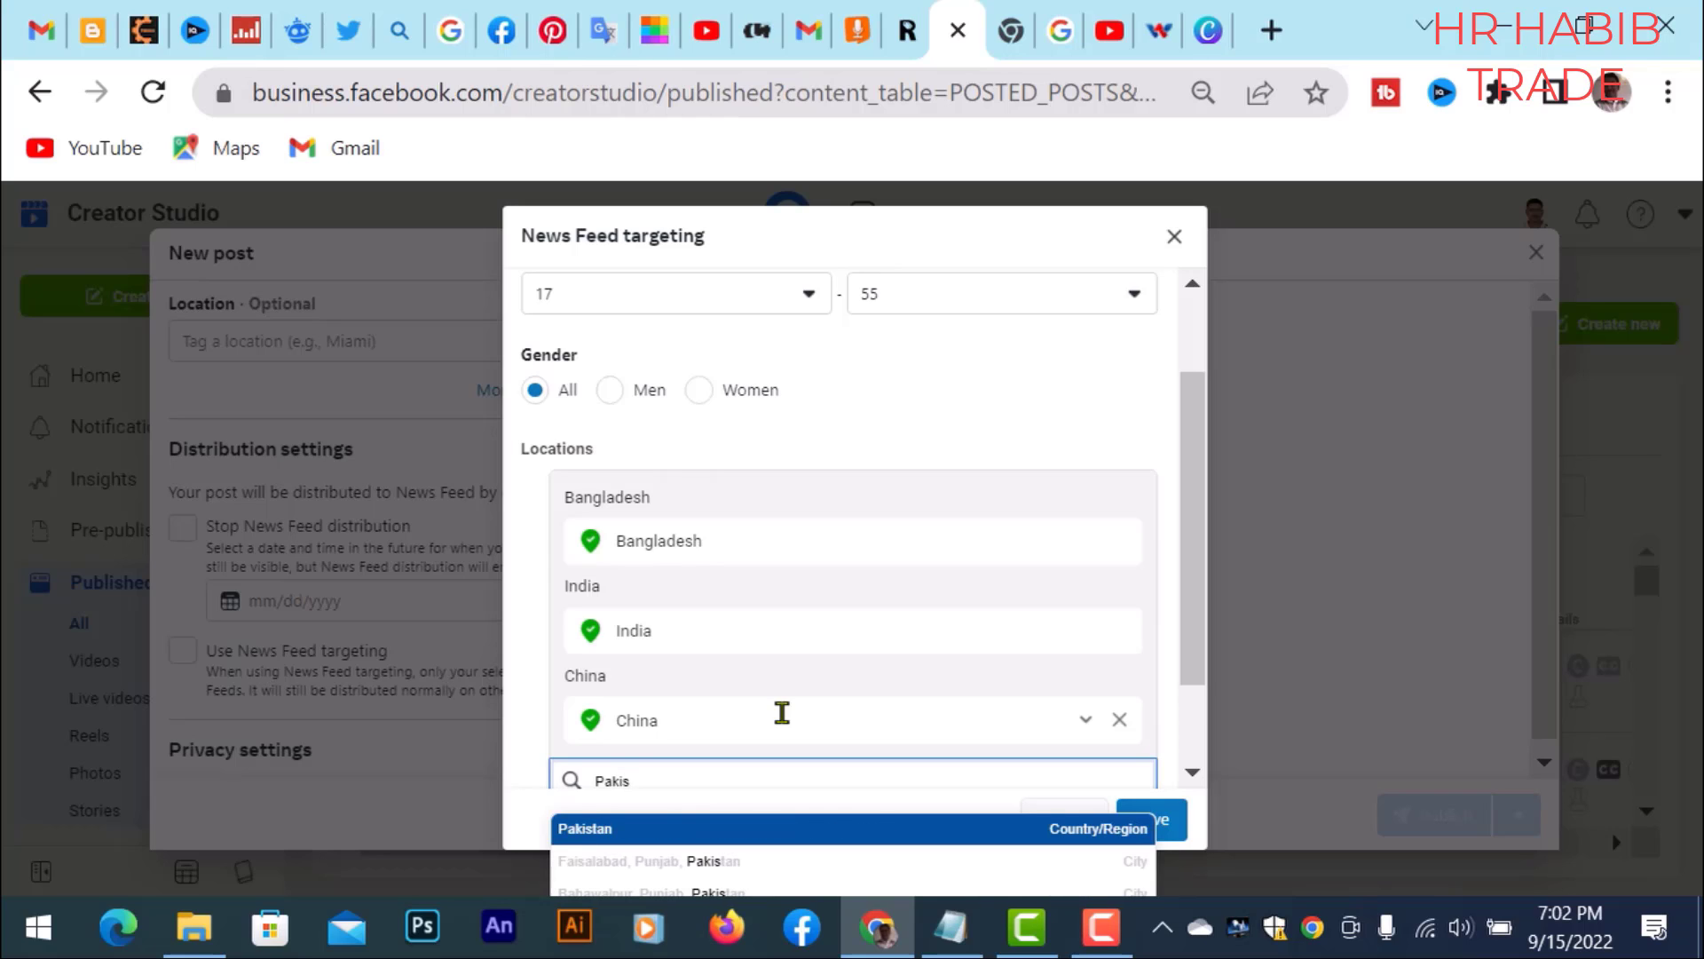
pyautogui.press('Return')
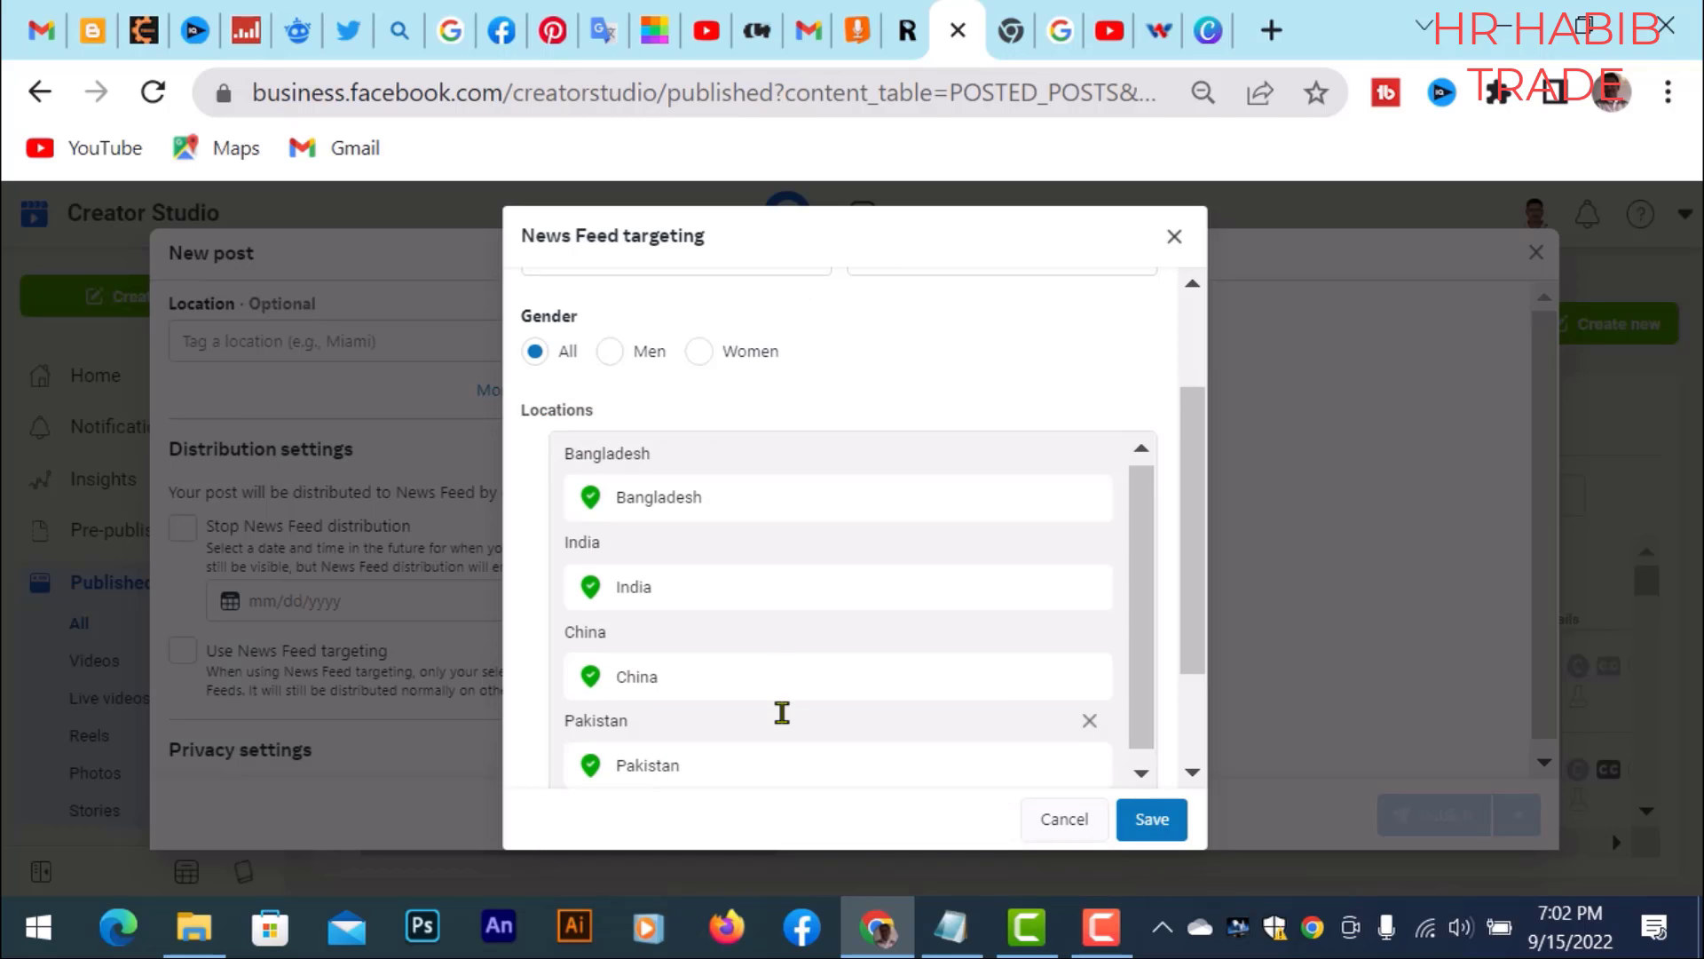
pyautogui.write('u')
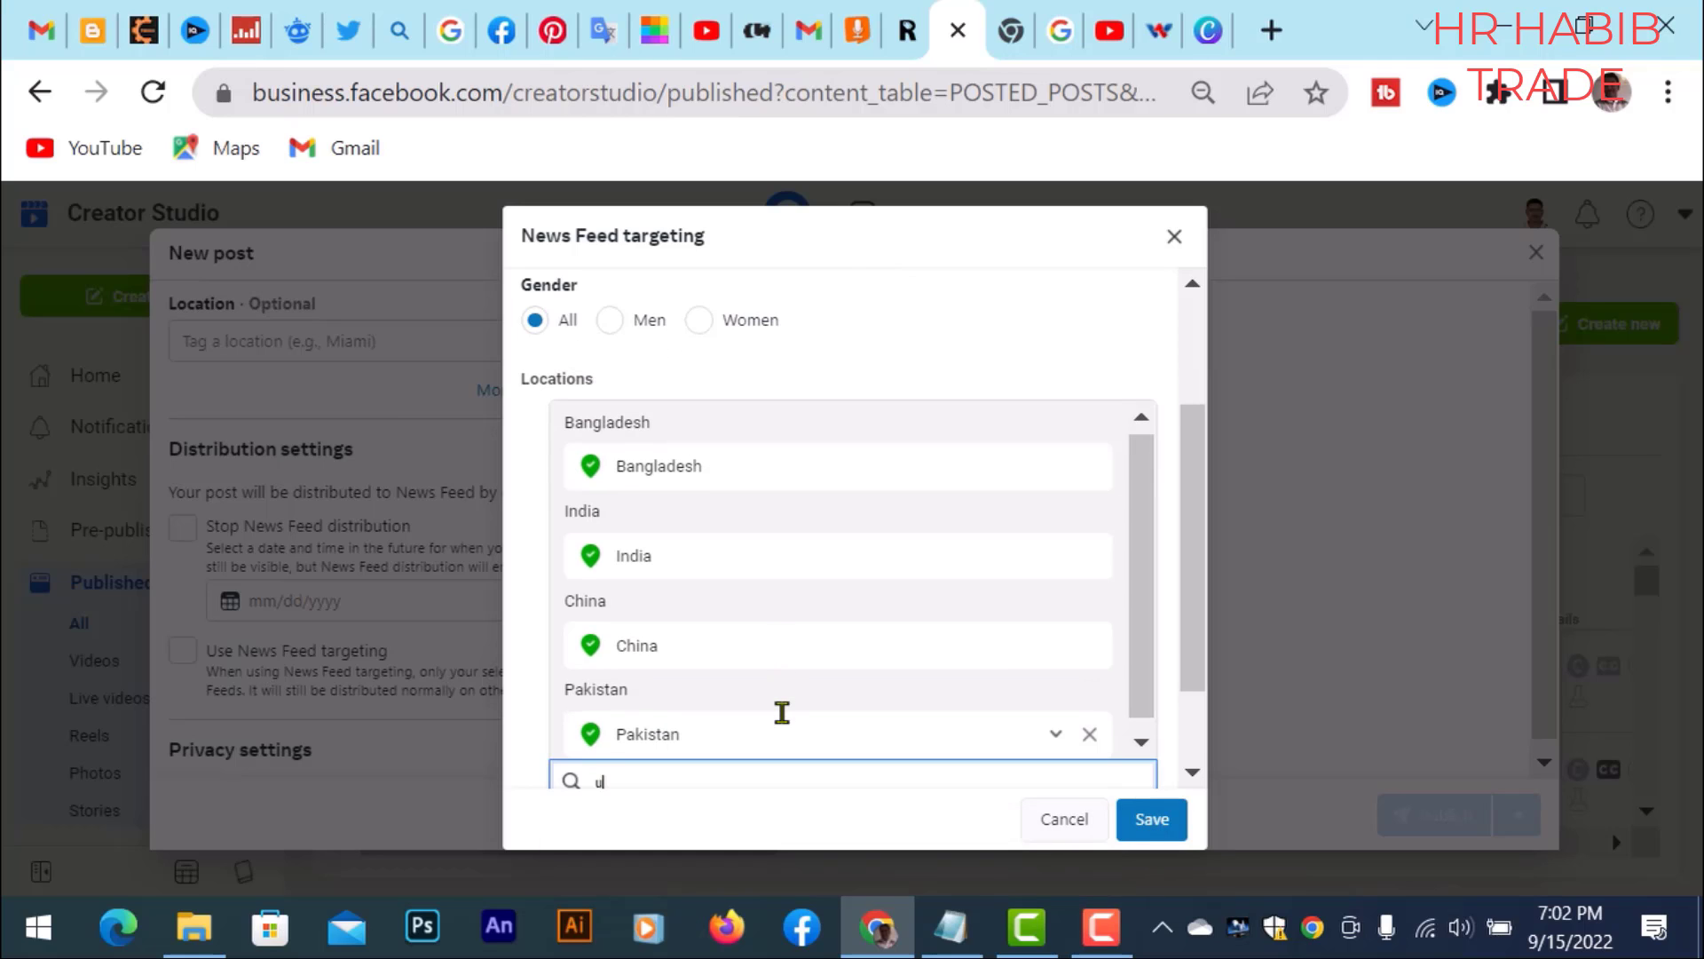
pyautogui.press('BackSpace')
pyautogui.write('USA')
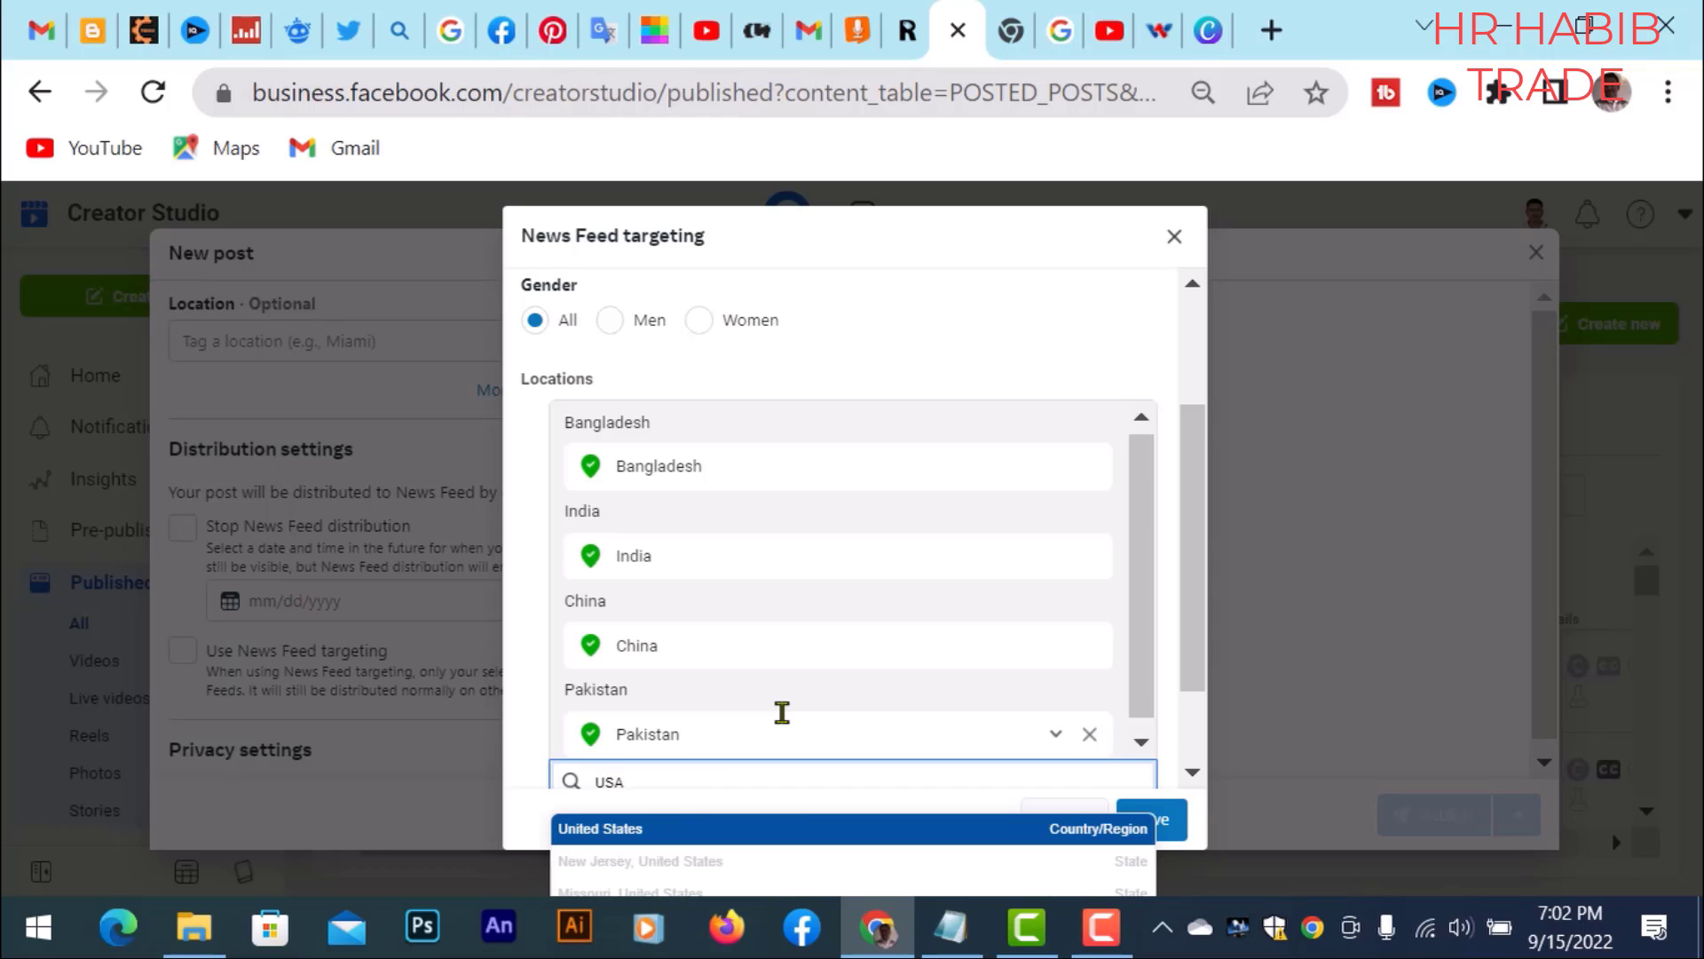
pyautogui.press('Return')
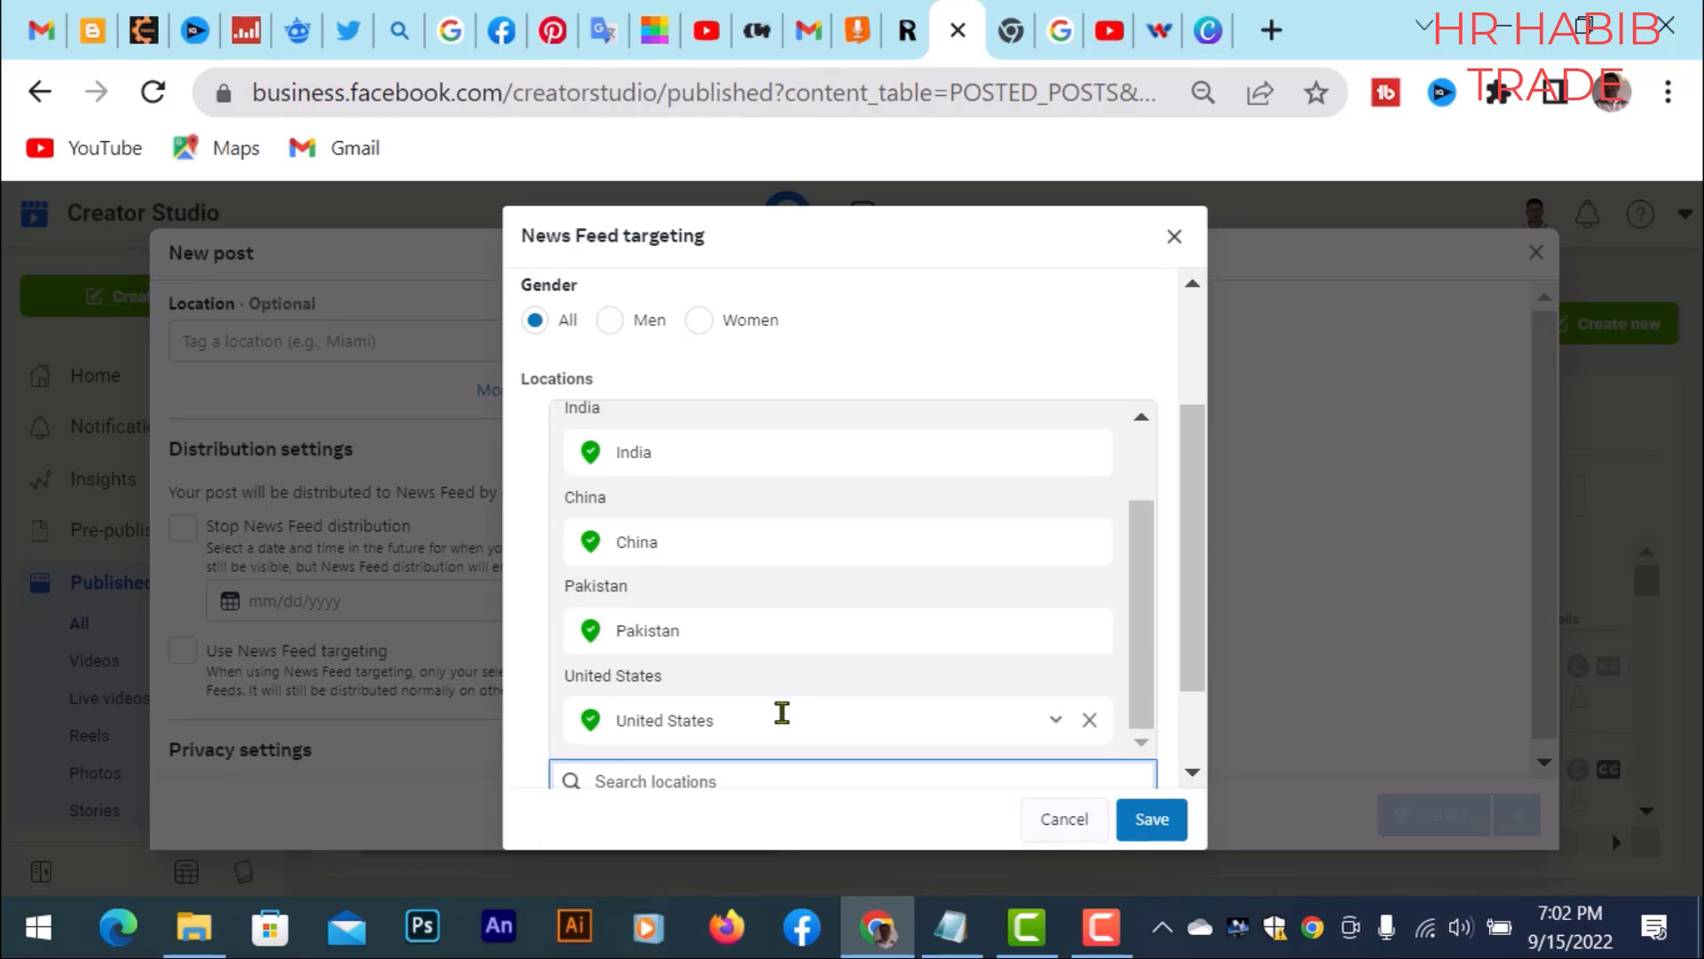
# Step: Add the country United Kingdom to the targeted locations
pyautogui.write('u')
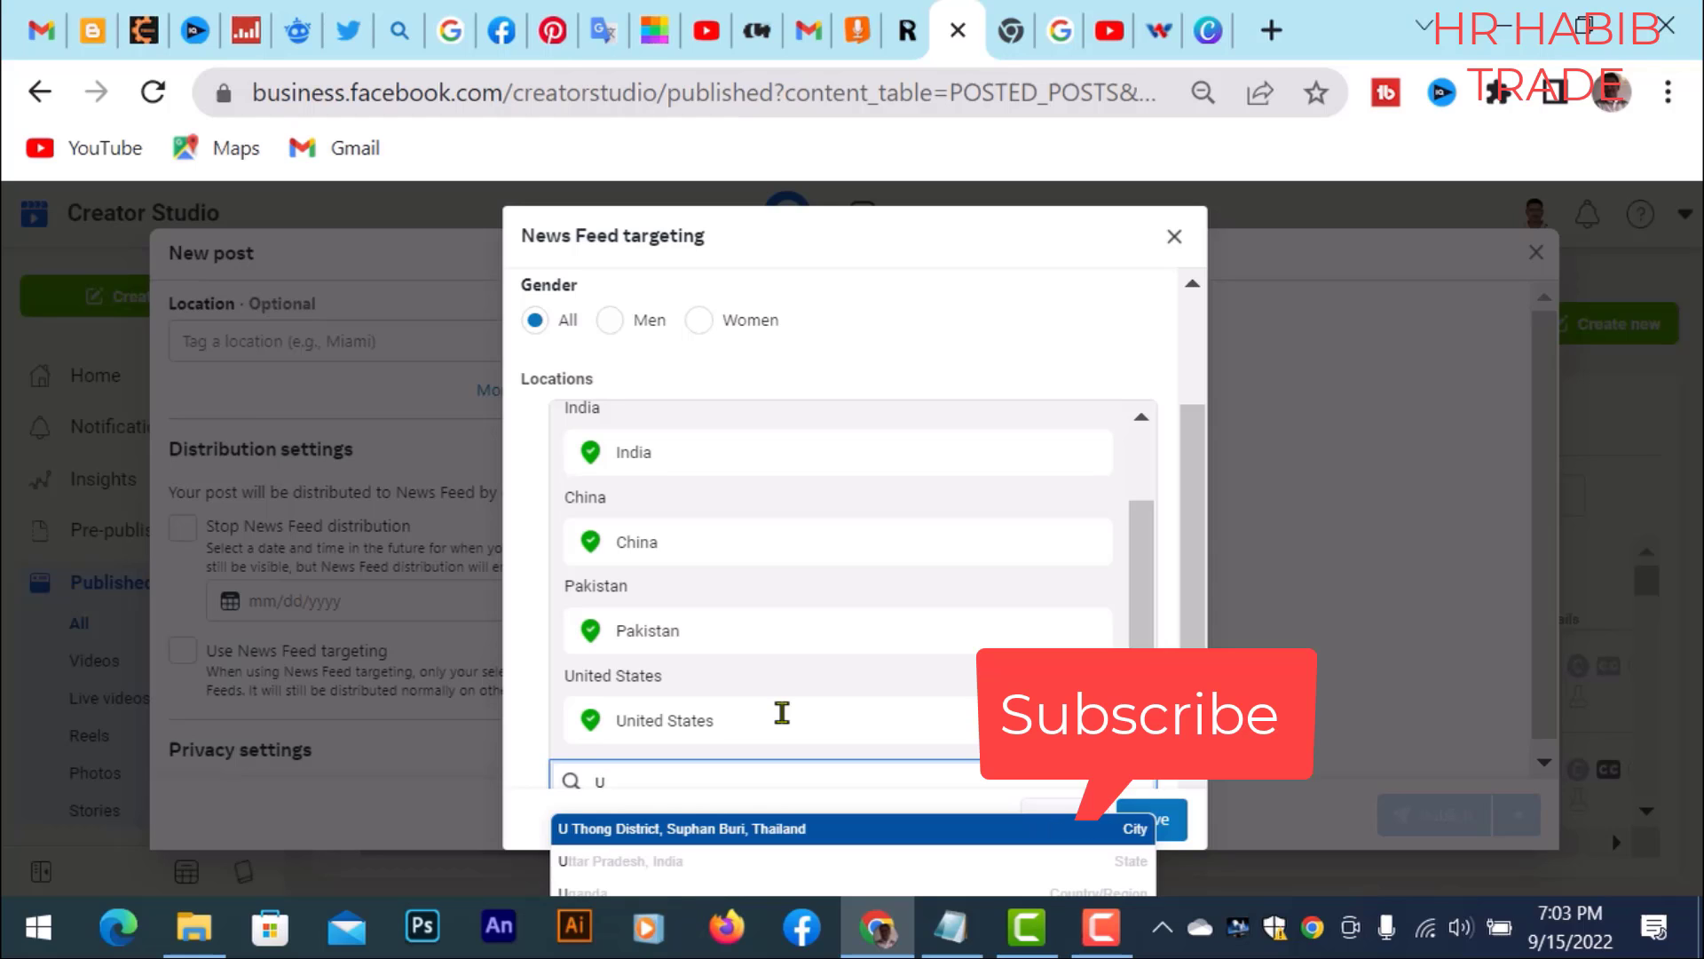
pyautogui.press('BackSpace')
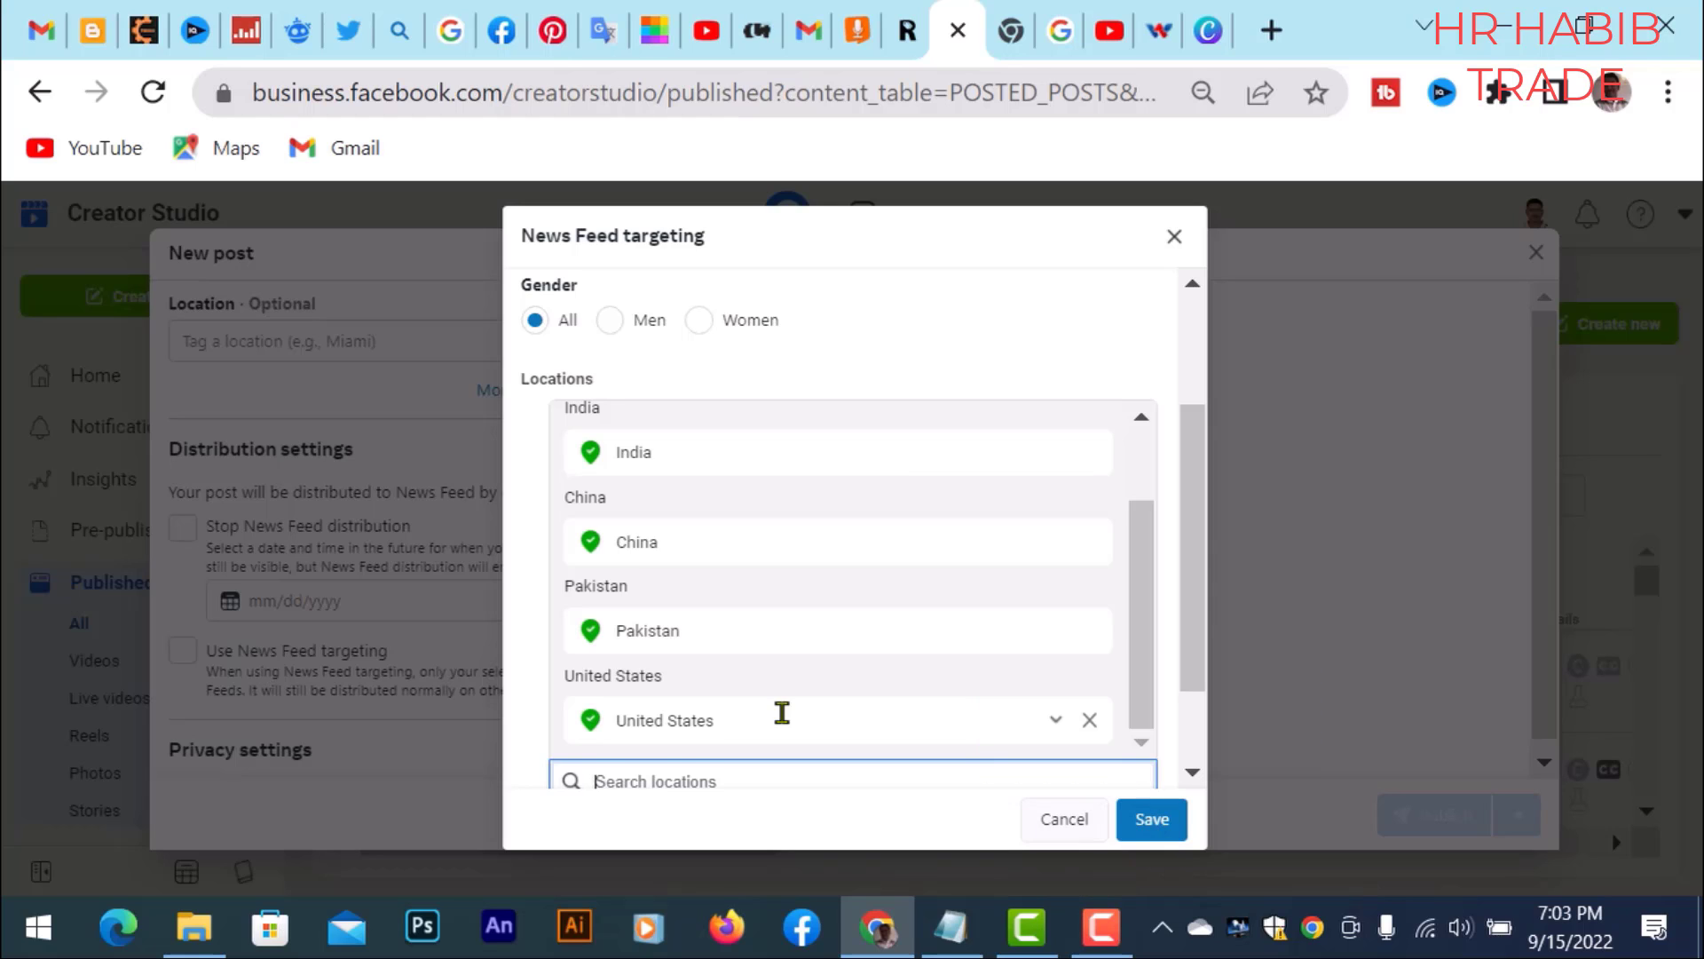
pyautogui.write('uni')
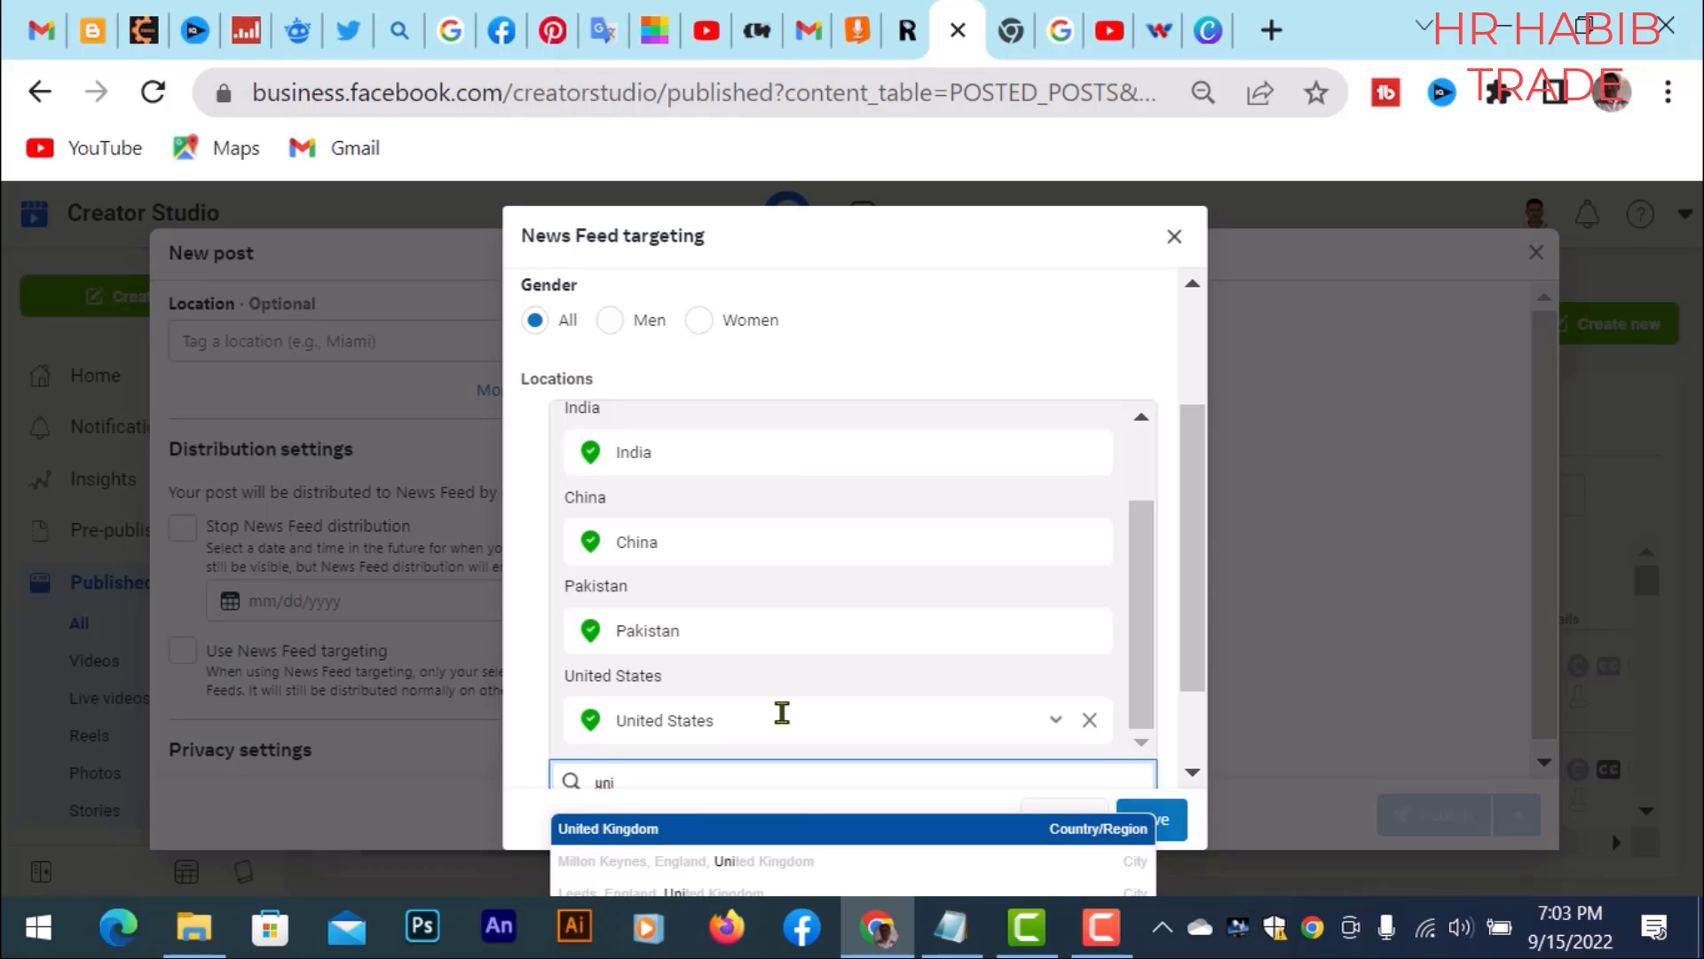
pyautogui.click(622, 830)
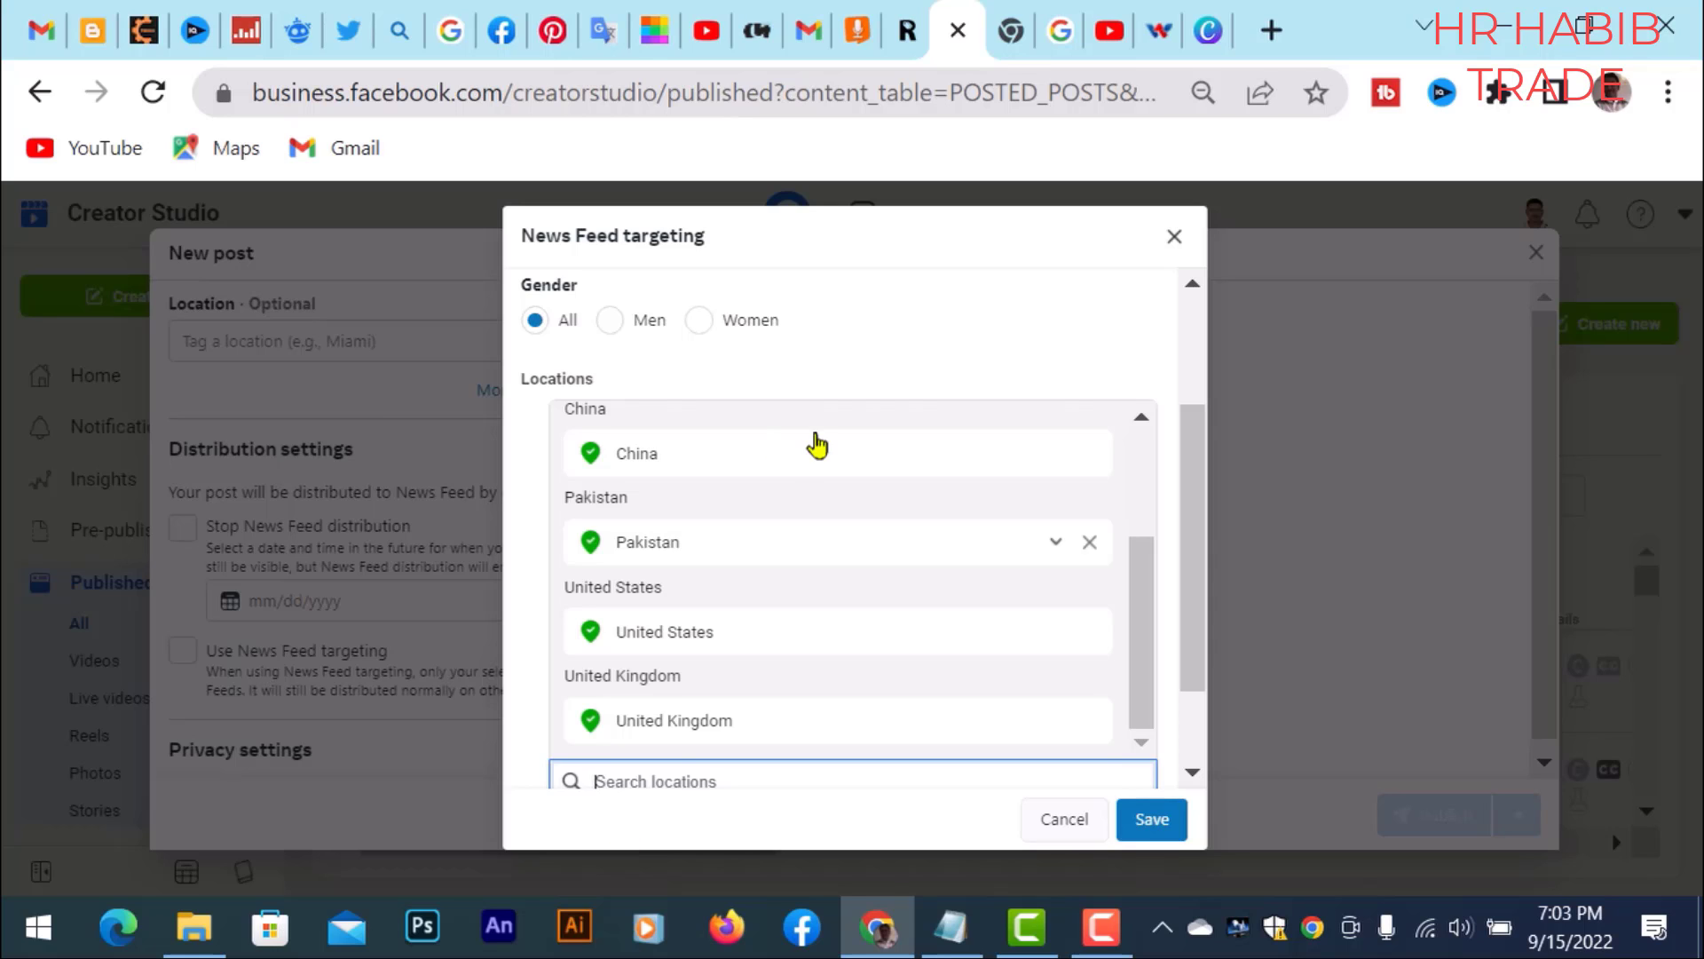
pyautogui.scroll(-2, 807, 556)
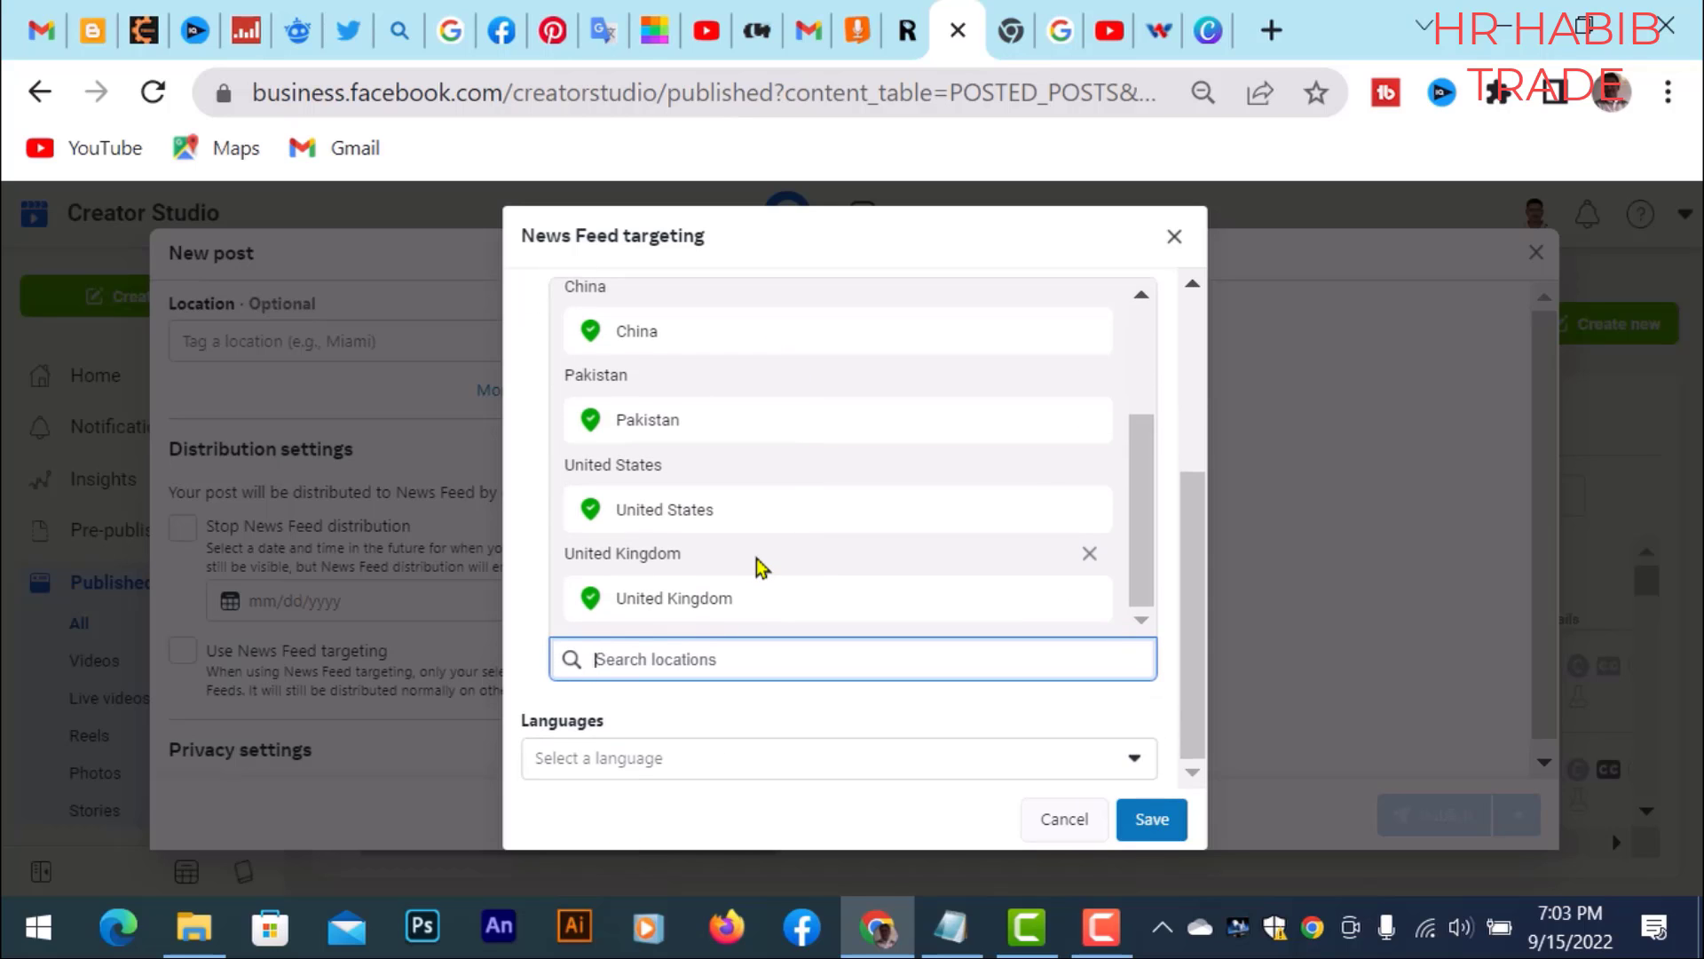
pyautogui.scroll(2, 780, 544)
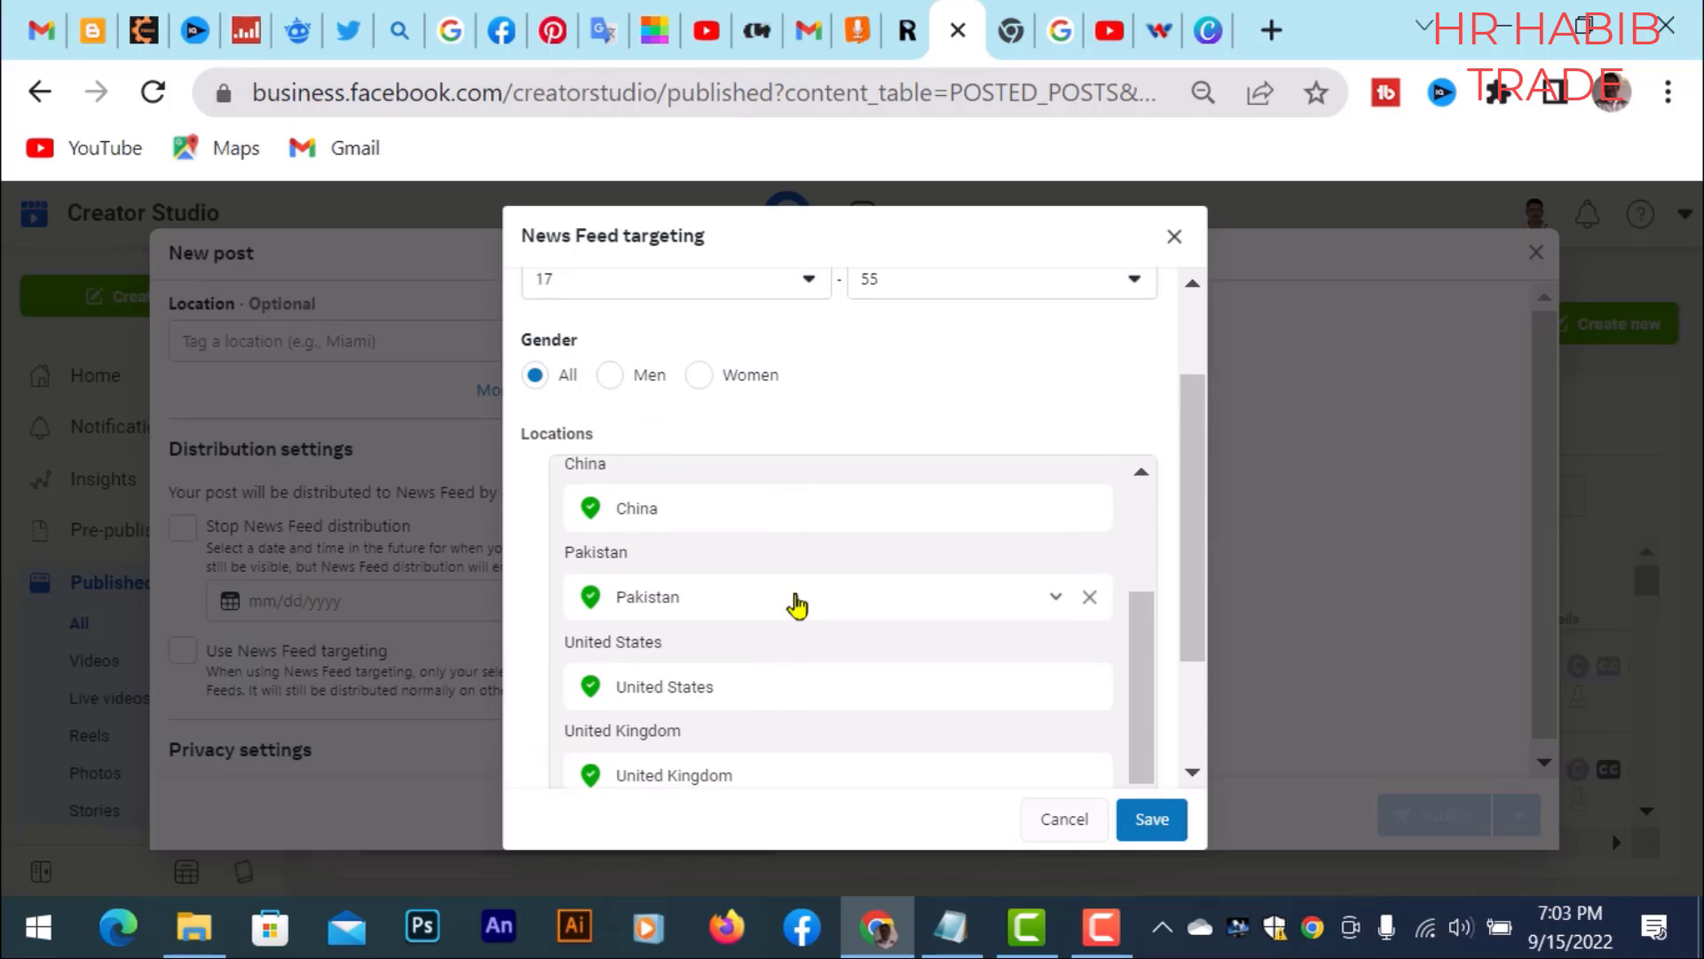
pyautogui.scroll(-2, 795, 601)
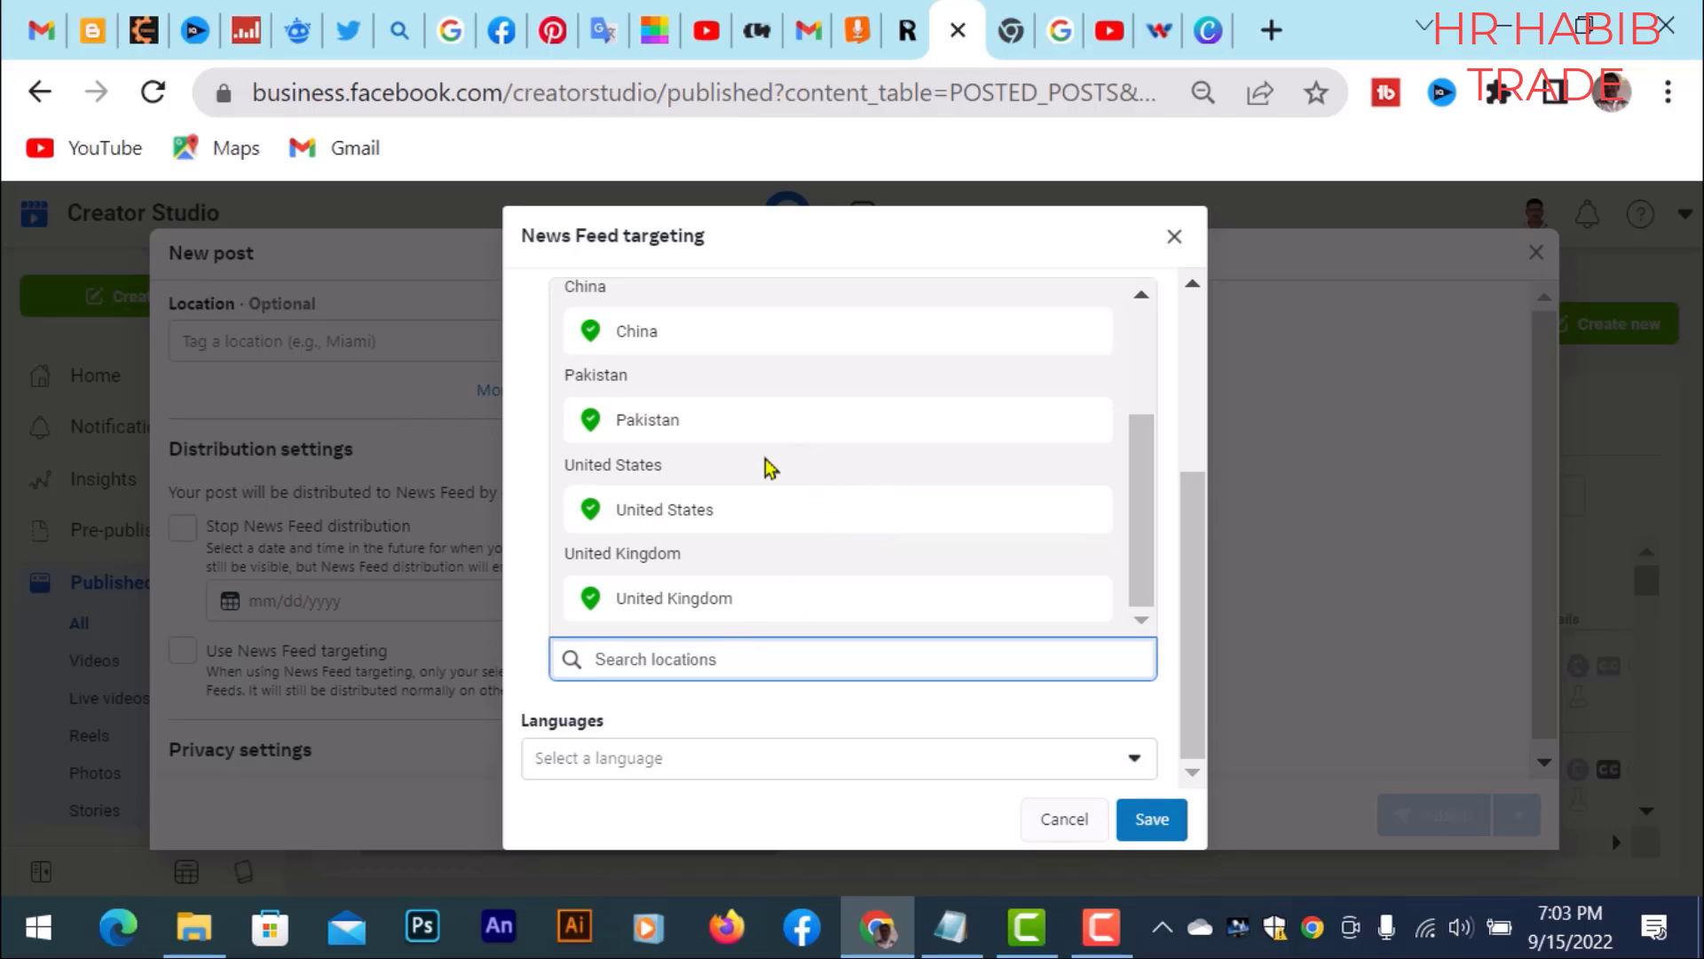
pyautogui.scroll(2, 729, 561)
pyautogui.scroll(-2, 835, 430)
# Step: Set the targeted languages to Bengali and English (US) and save the News Feed targeting
pyautogui.click(742, 760)
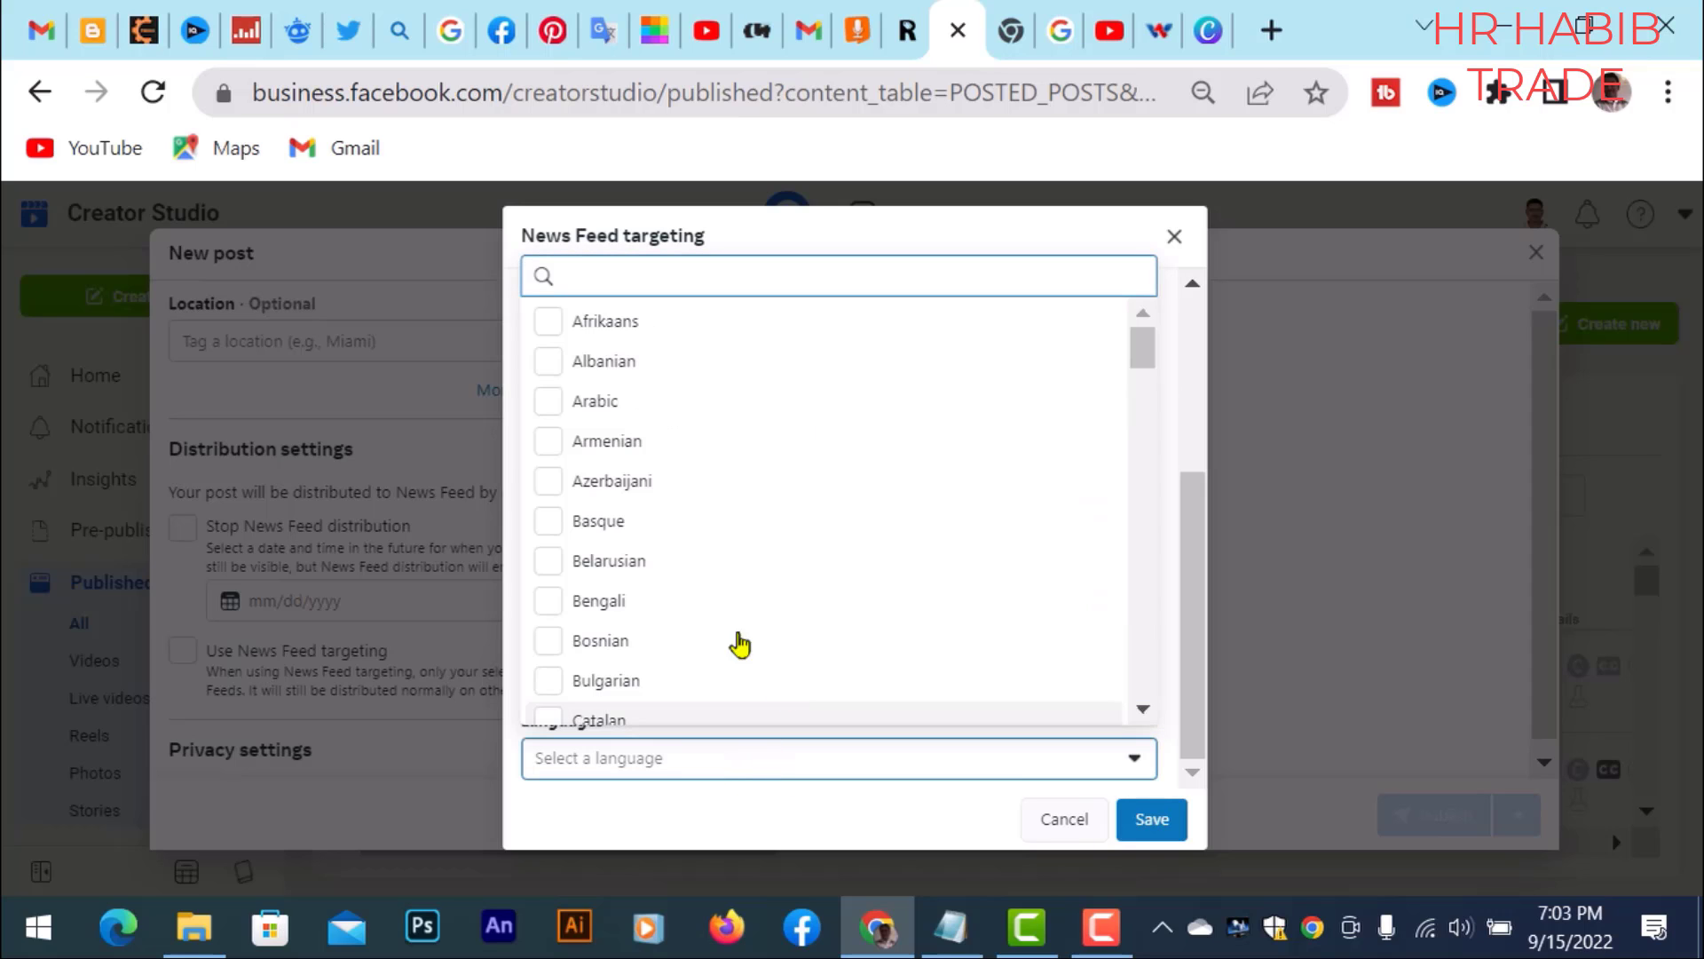
pyautogui.click(550, 604)
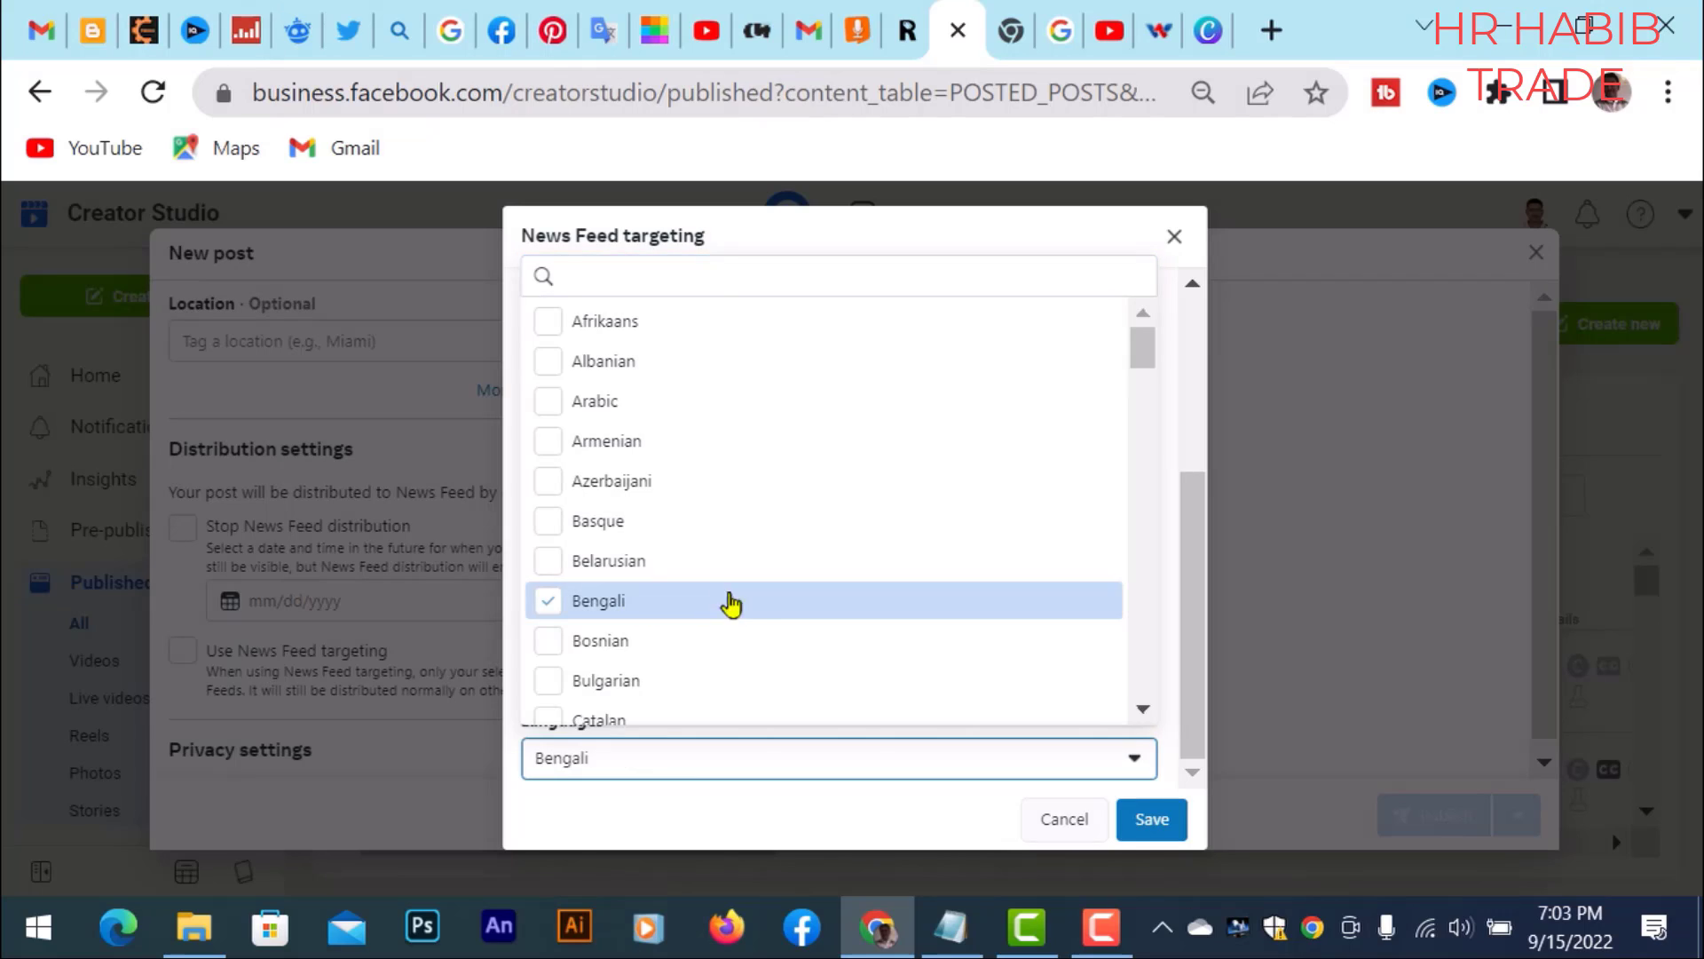
pyautogui.scroll(-2, 827, 578)
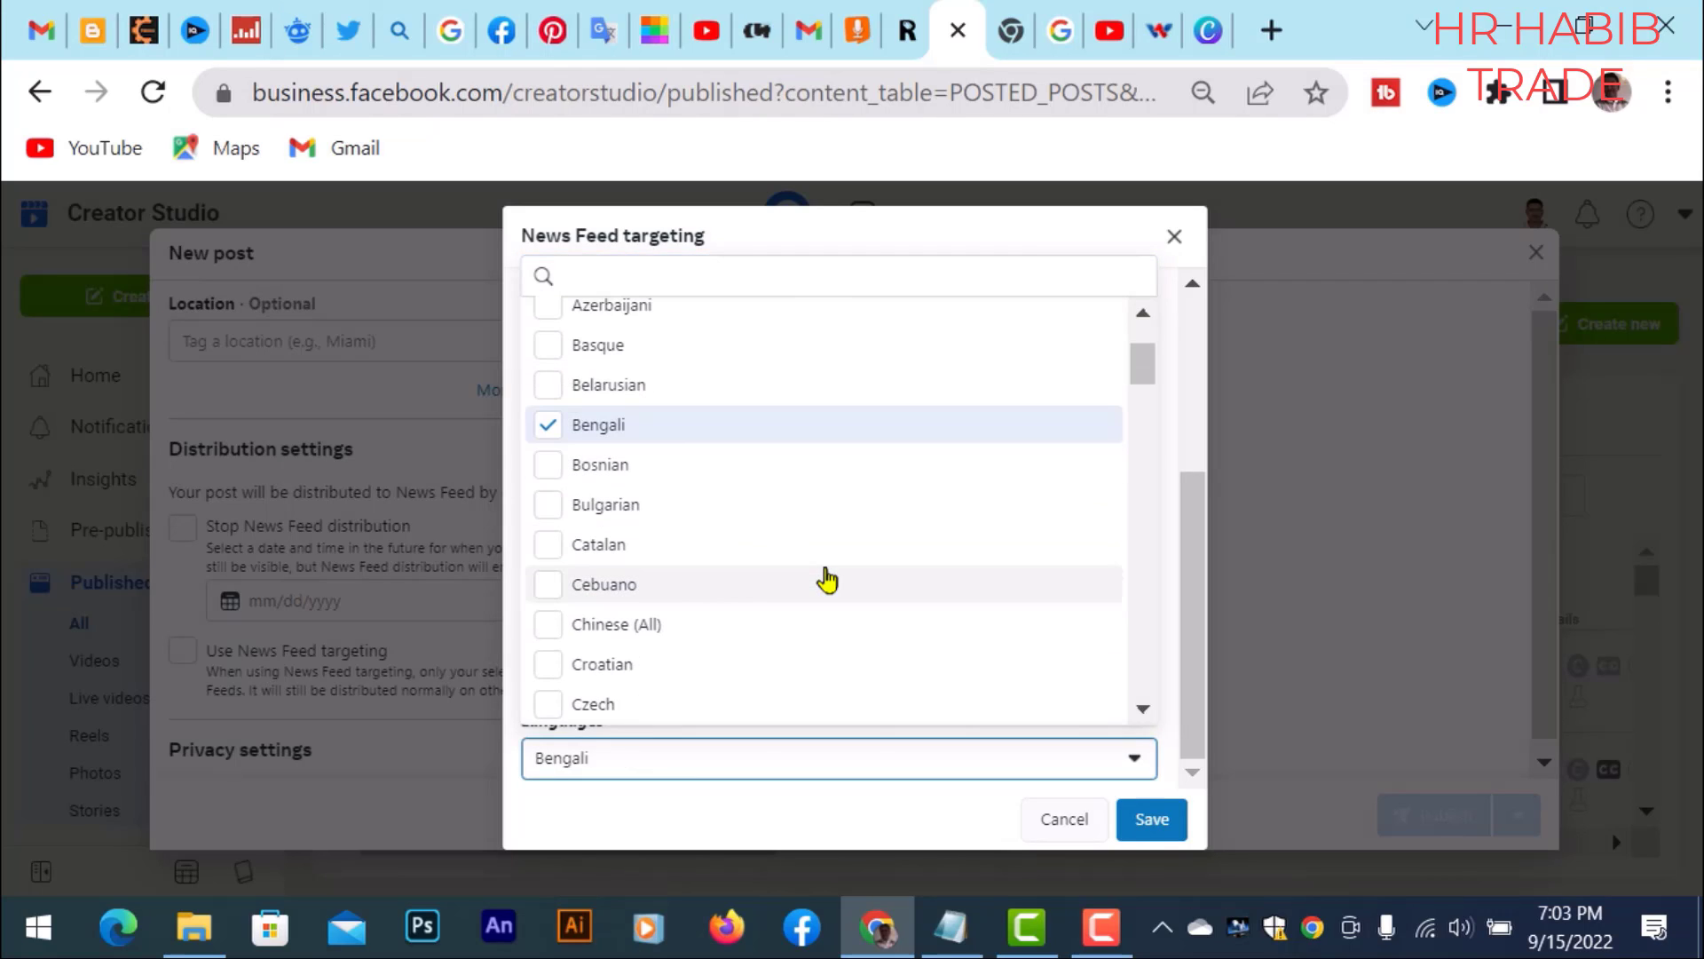
pyautogui.scroll(-5, 757, 586)
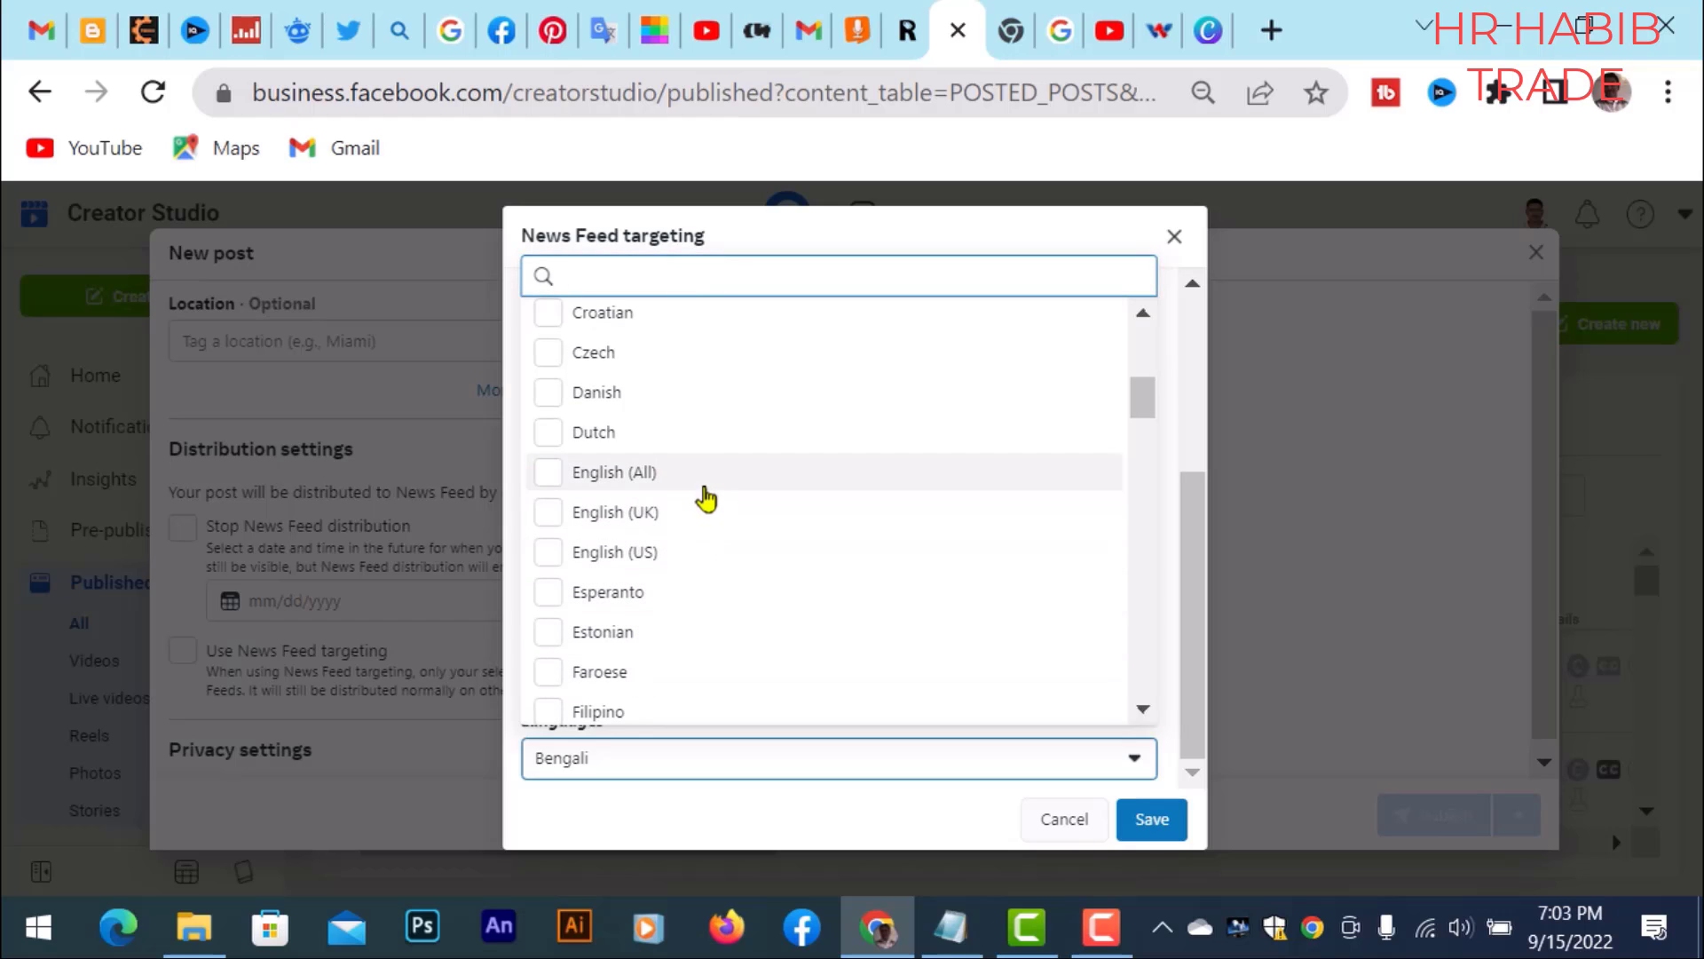
pyautogui.click(547, 552)
pyautogui.scroll(5, 754, 611)
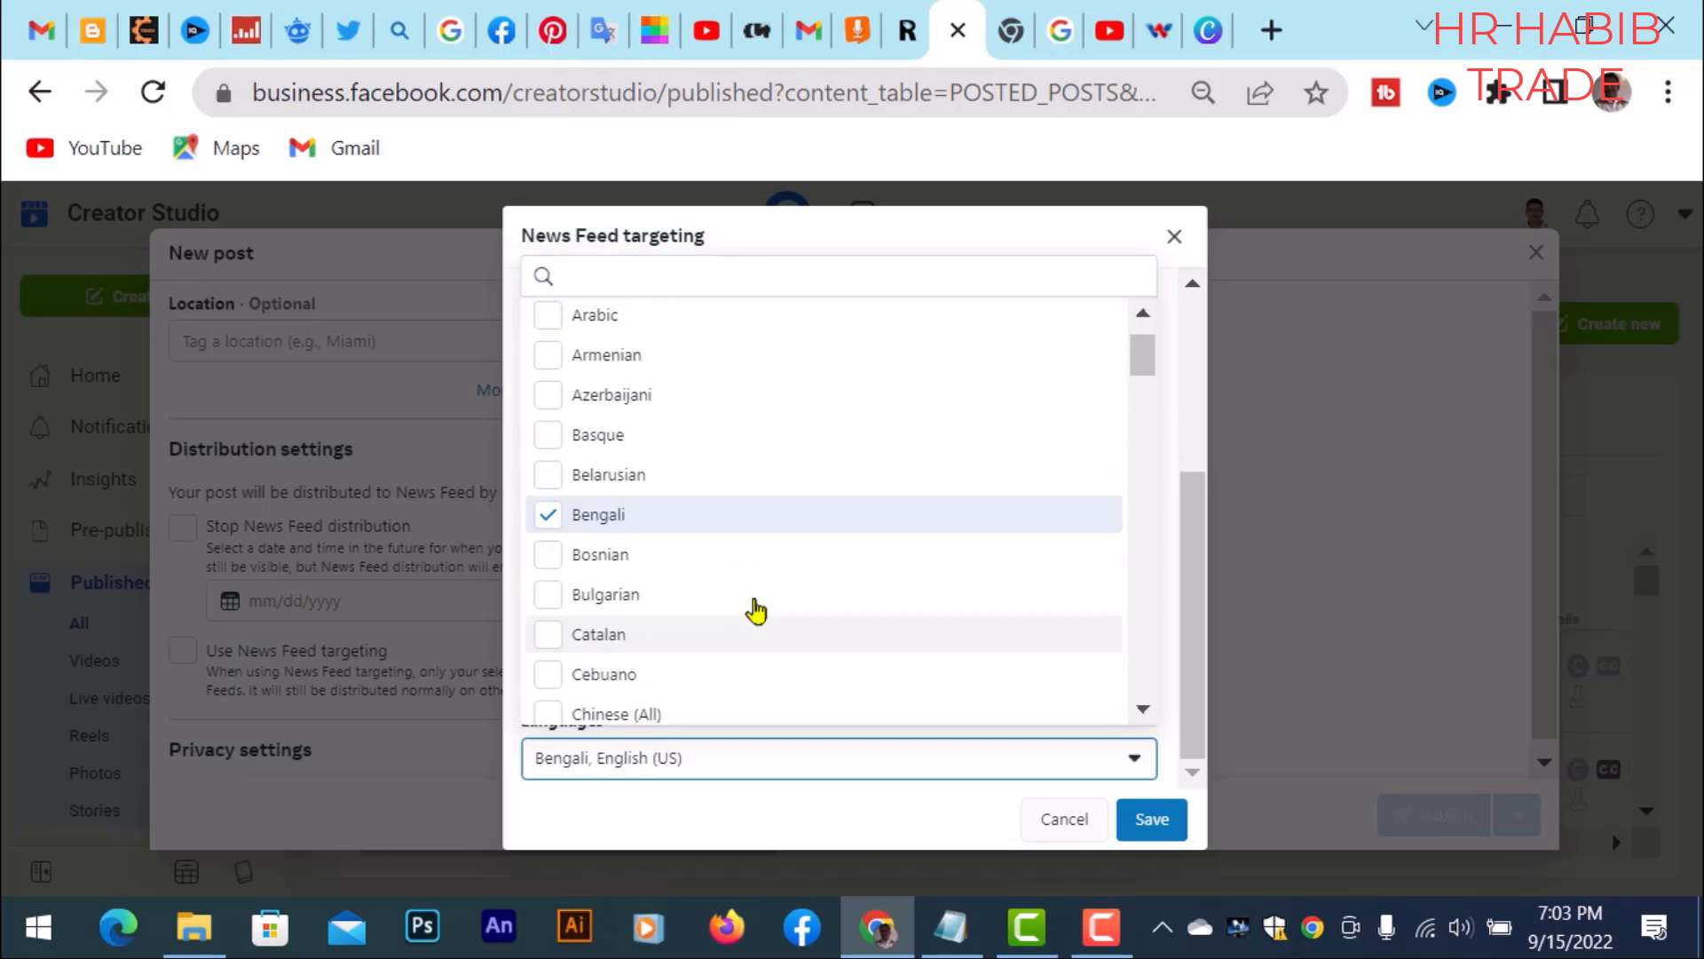
pyautogui.scroll(1, 759, 604)
pyautogui.scroll(-3, 733, 507)
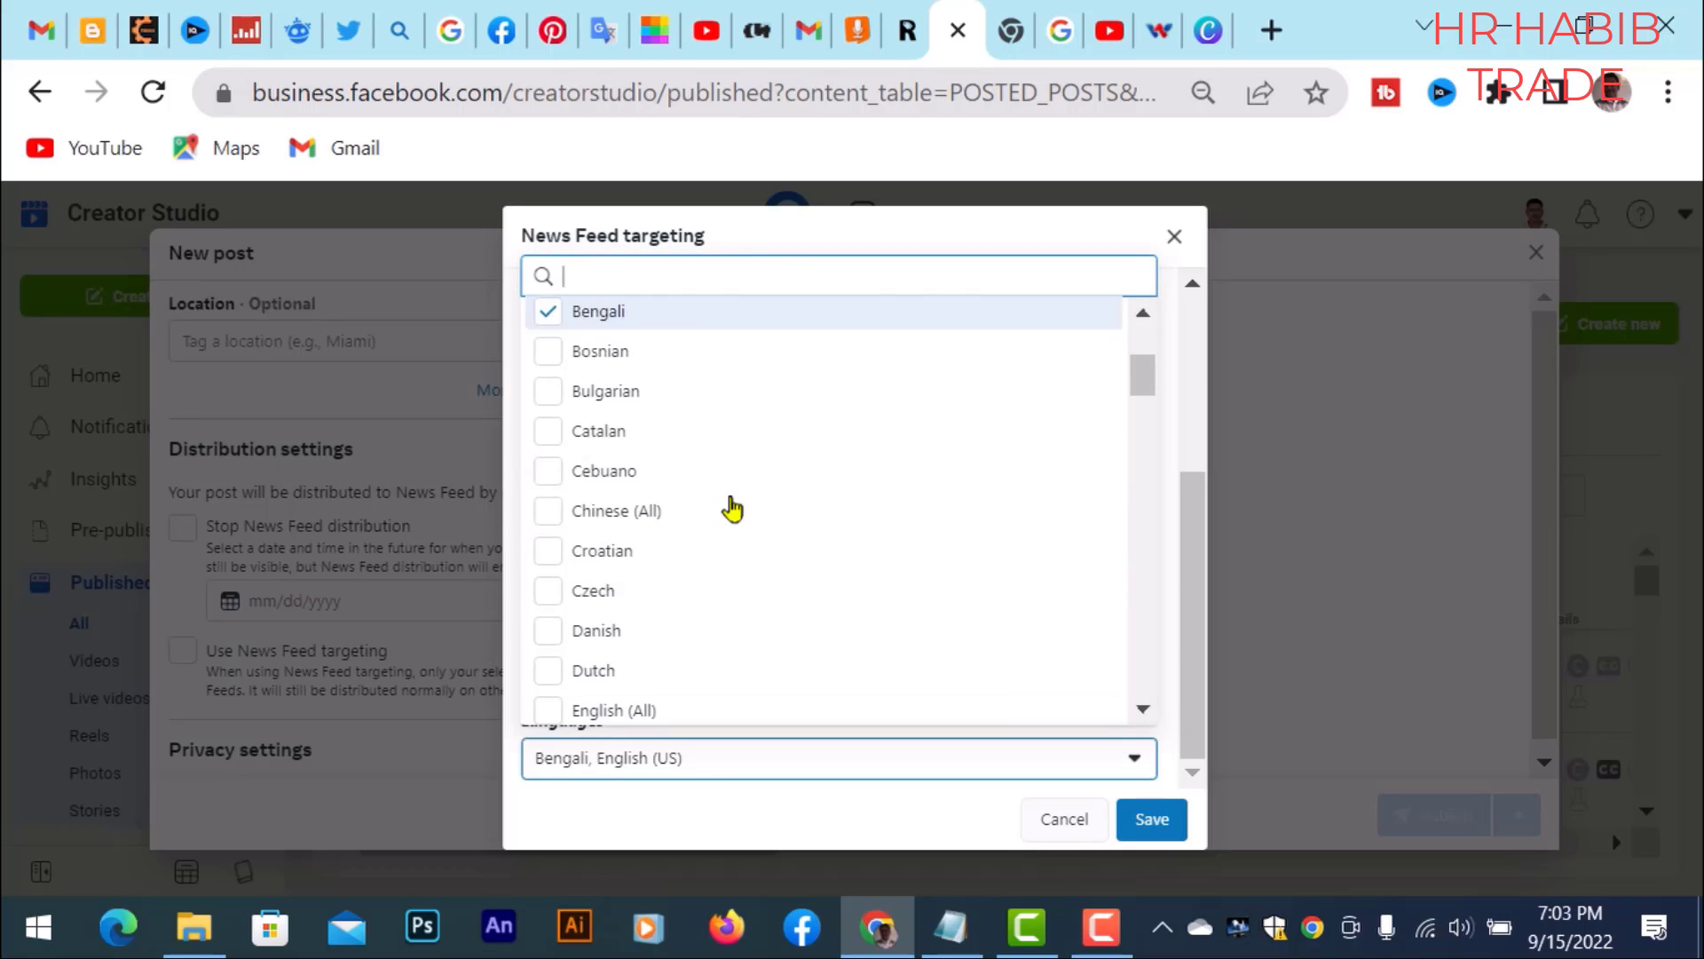
pyautogui.scroll(-4, 732, 509)
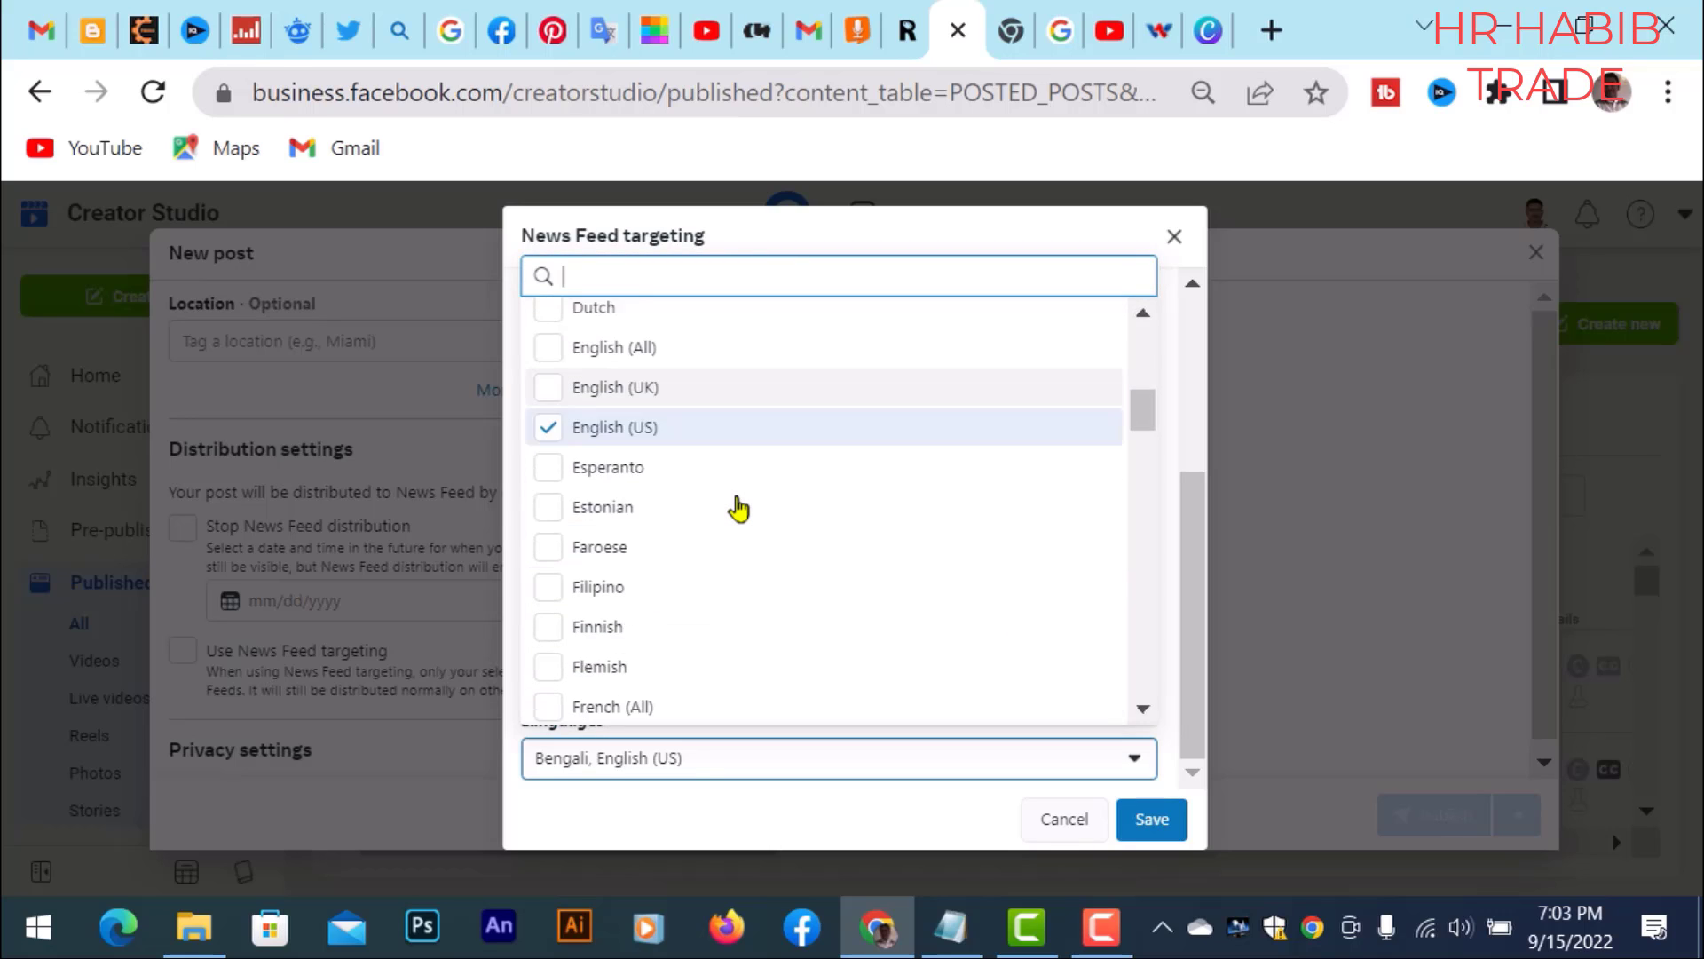
pyautogui.scroll(-1, 737, 509)
pyautogui.scroll(-4, 738, 508)
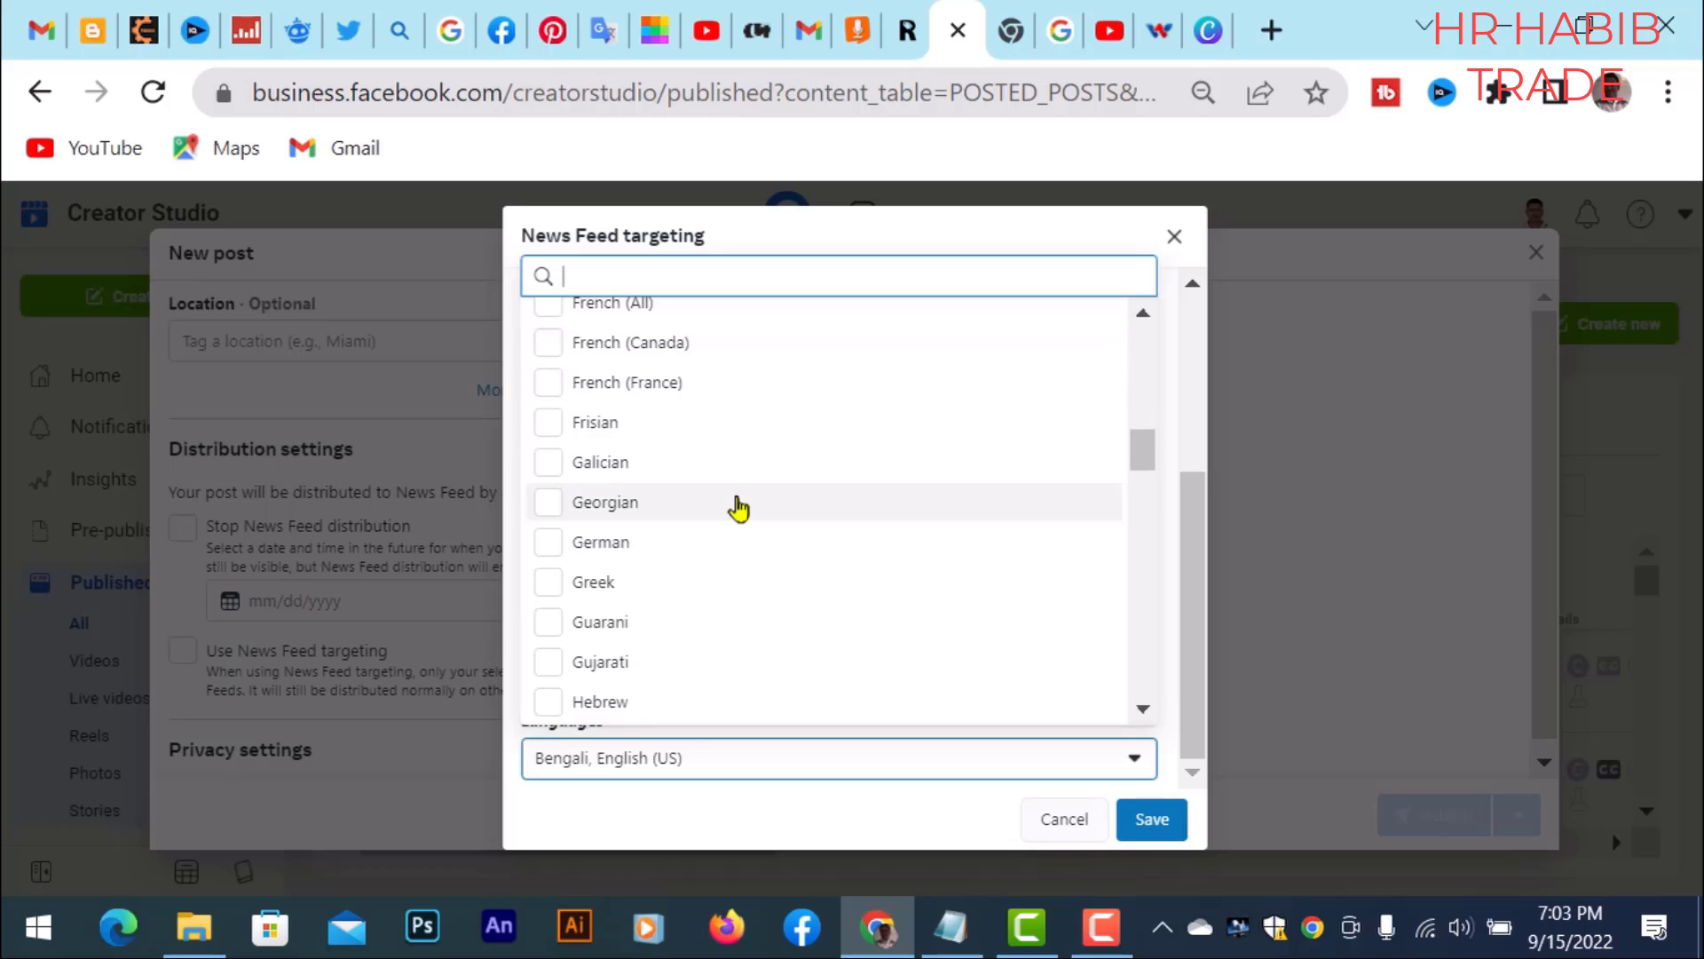
pyautogui.click(1153, 824)
pyautogui.click(1161, 827)
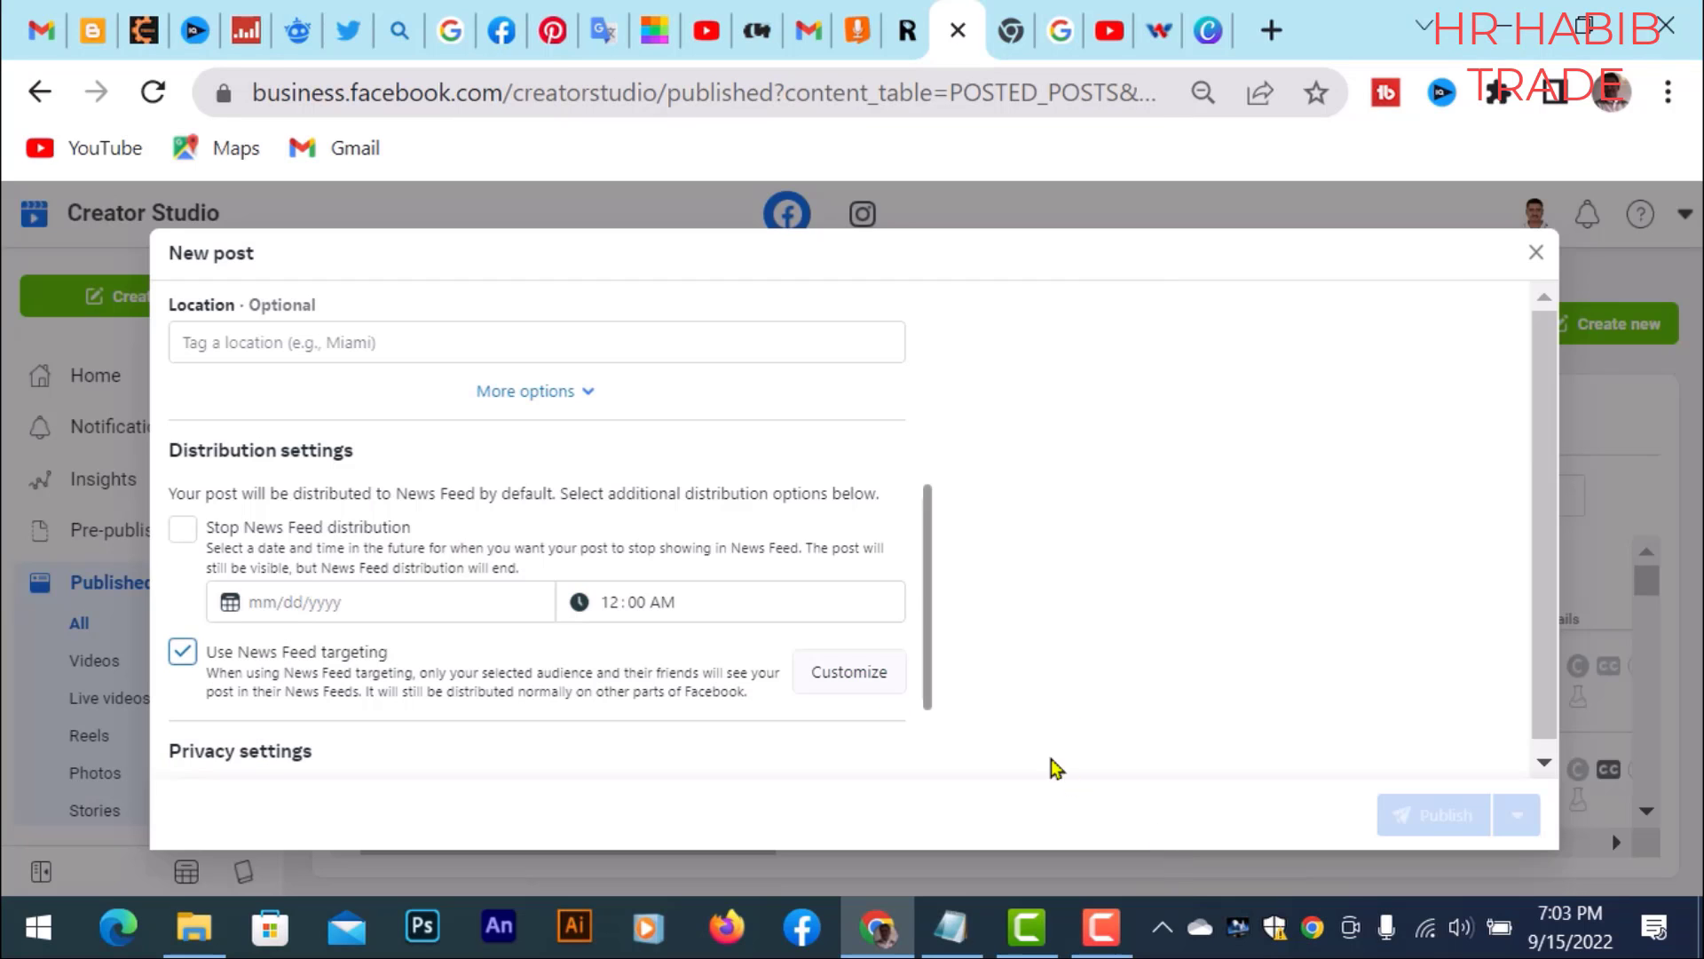
# Step: Tag Bangladesh as the location of the new post
pyautogui.scroll(-2, 355, 625)
pyautogui.scroll(2, 404, 600)
pyautogui.scroll(2, 413, 603)
pyautogui.scroll(2, 420, 608)
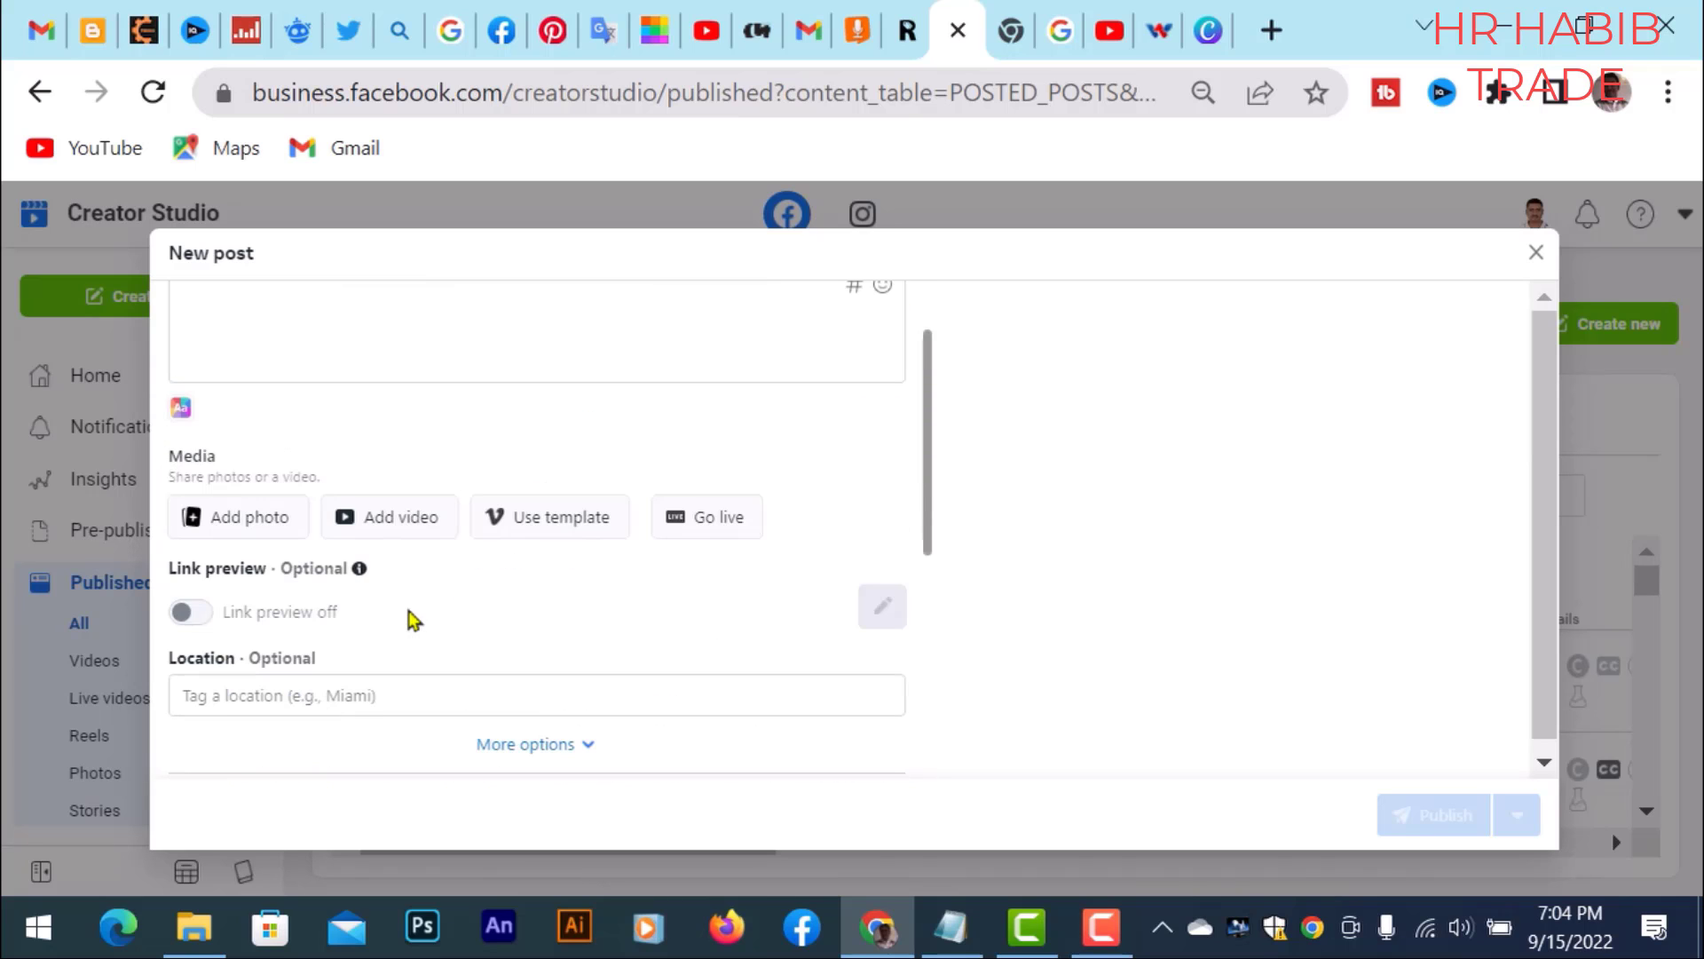
pyautogui.click(379, 700)
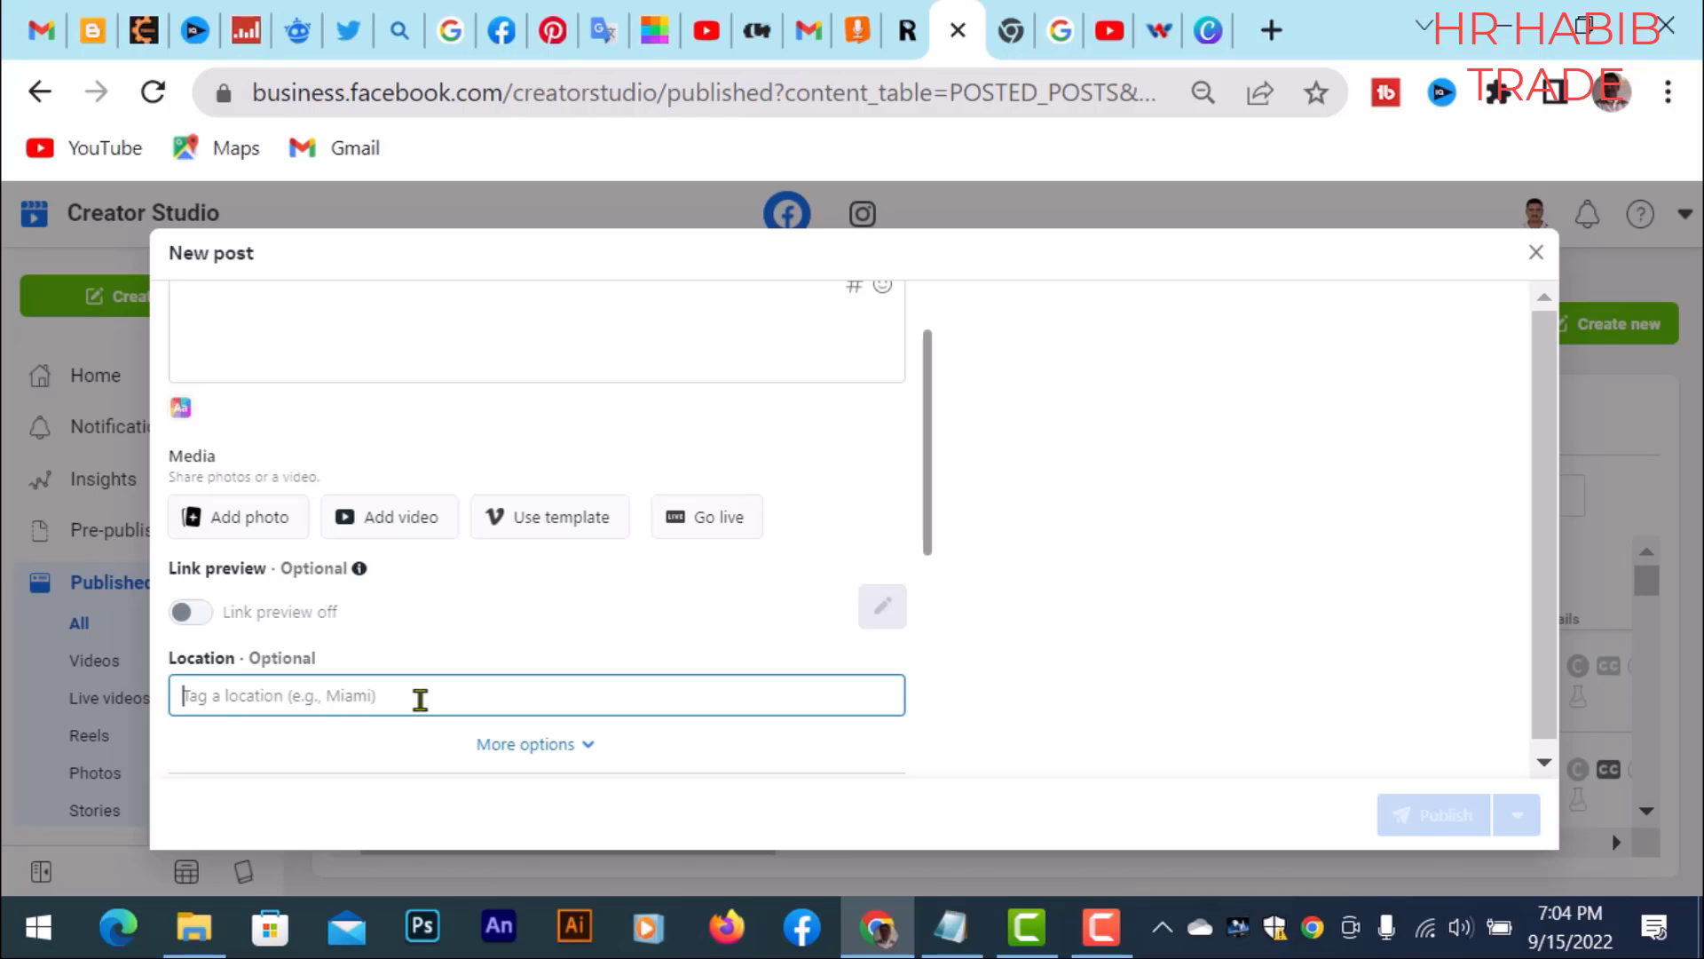
pyautogui.write('ba')
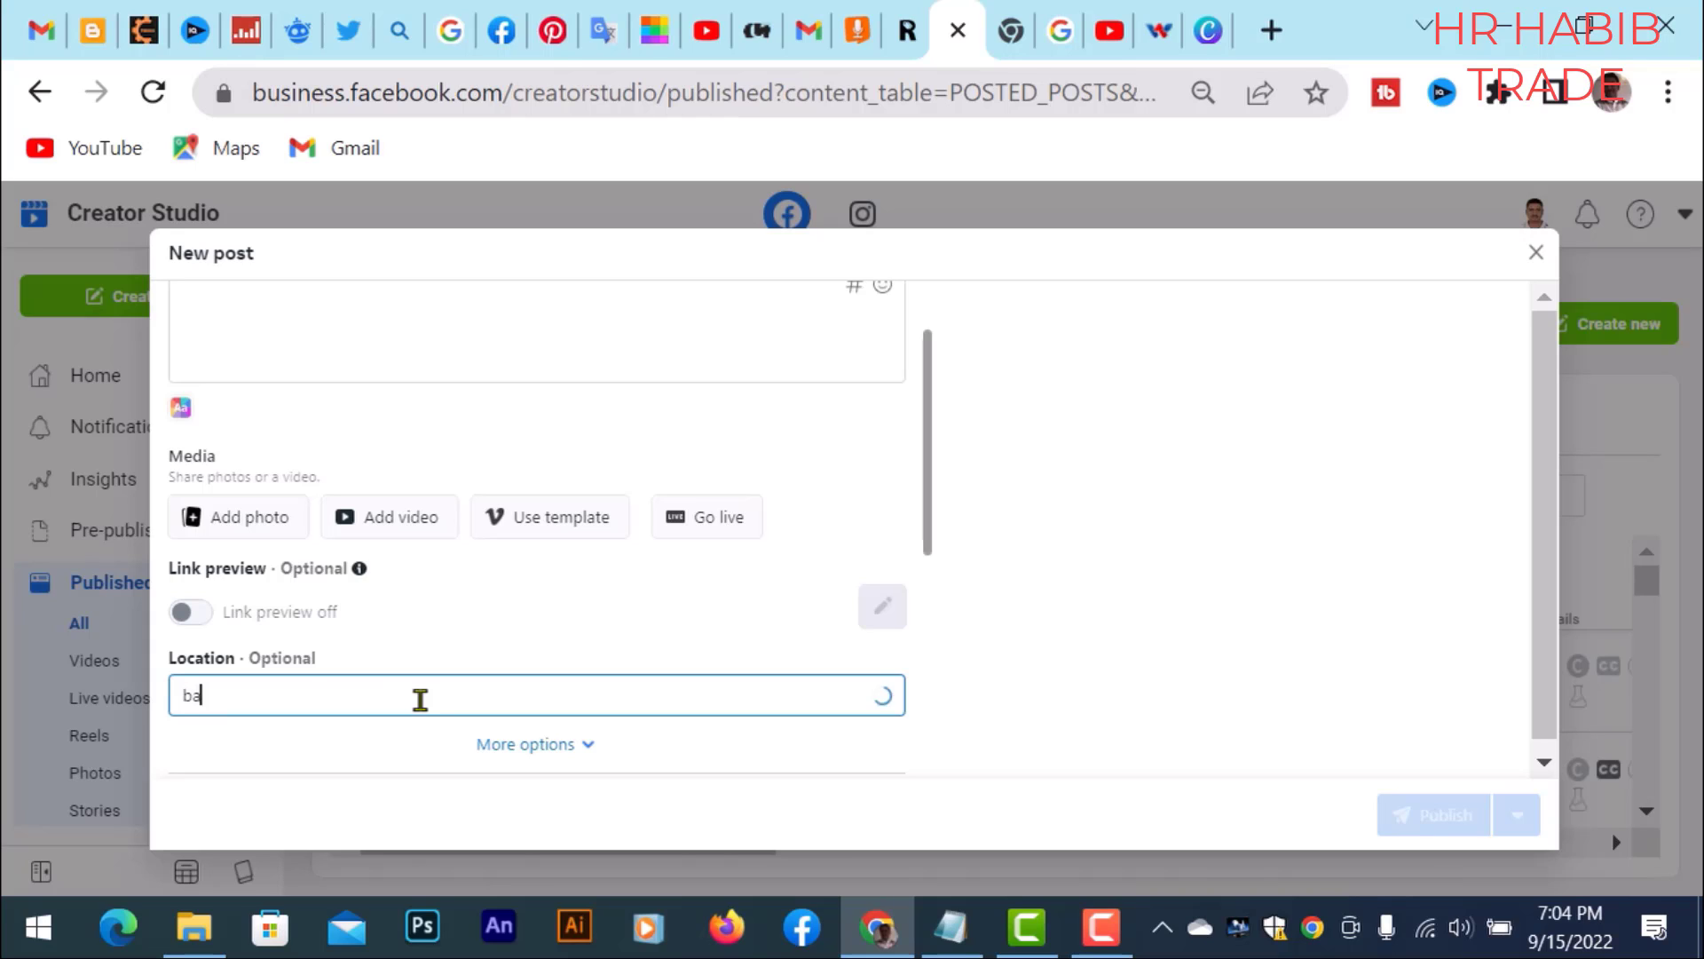
pyautogui.press('BackSpace')
pyautogui.press('BackSpace')
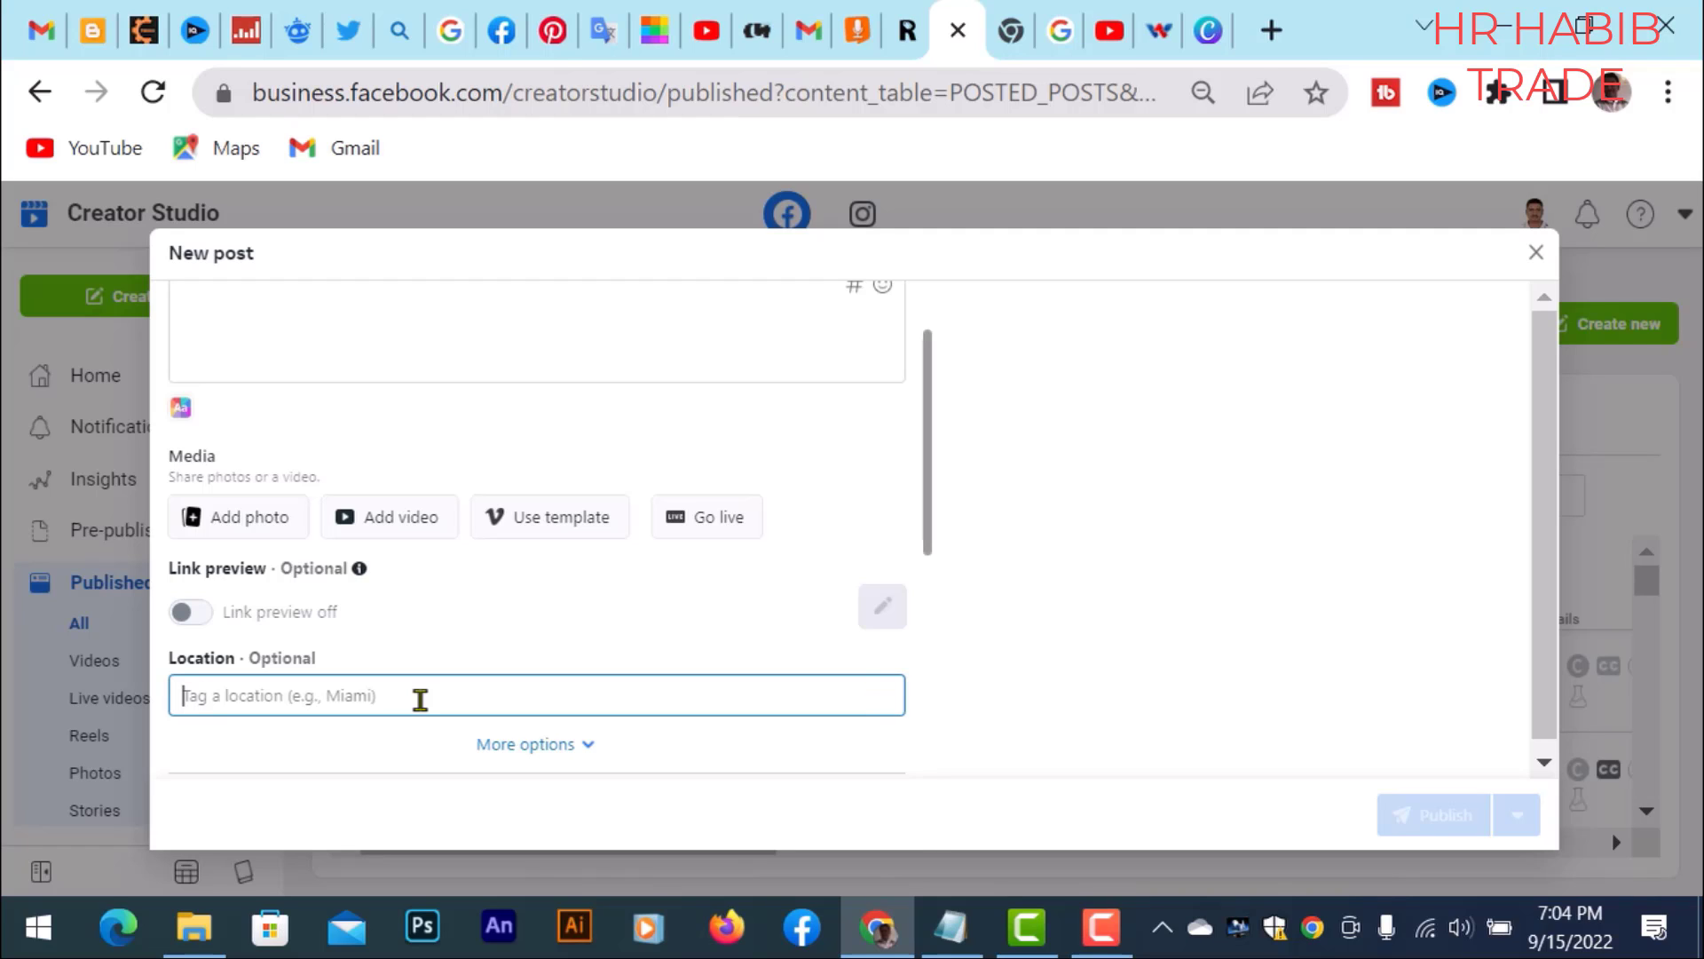
pyautogui.write('Bang')
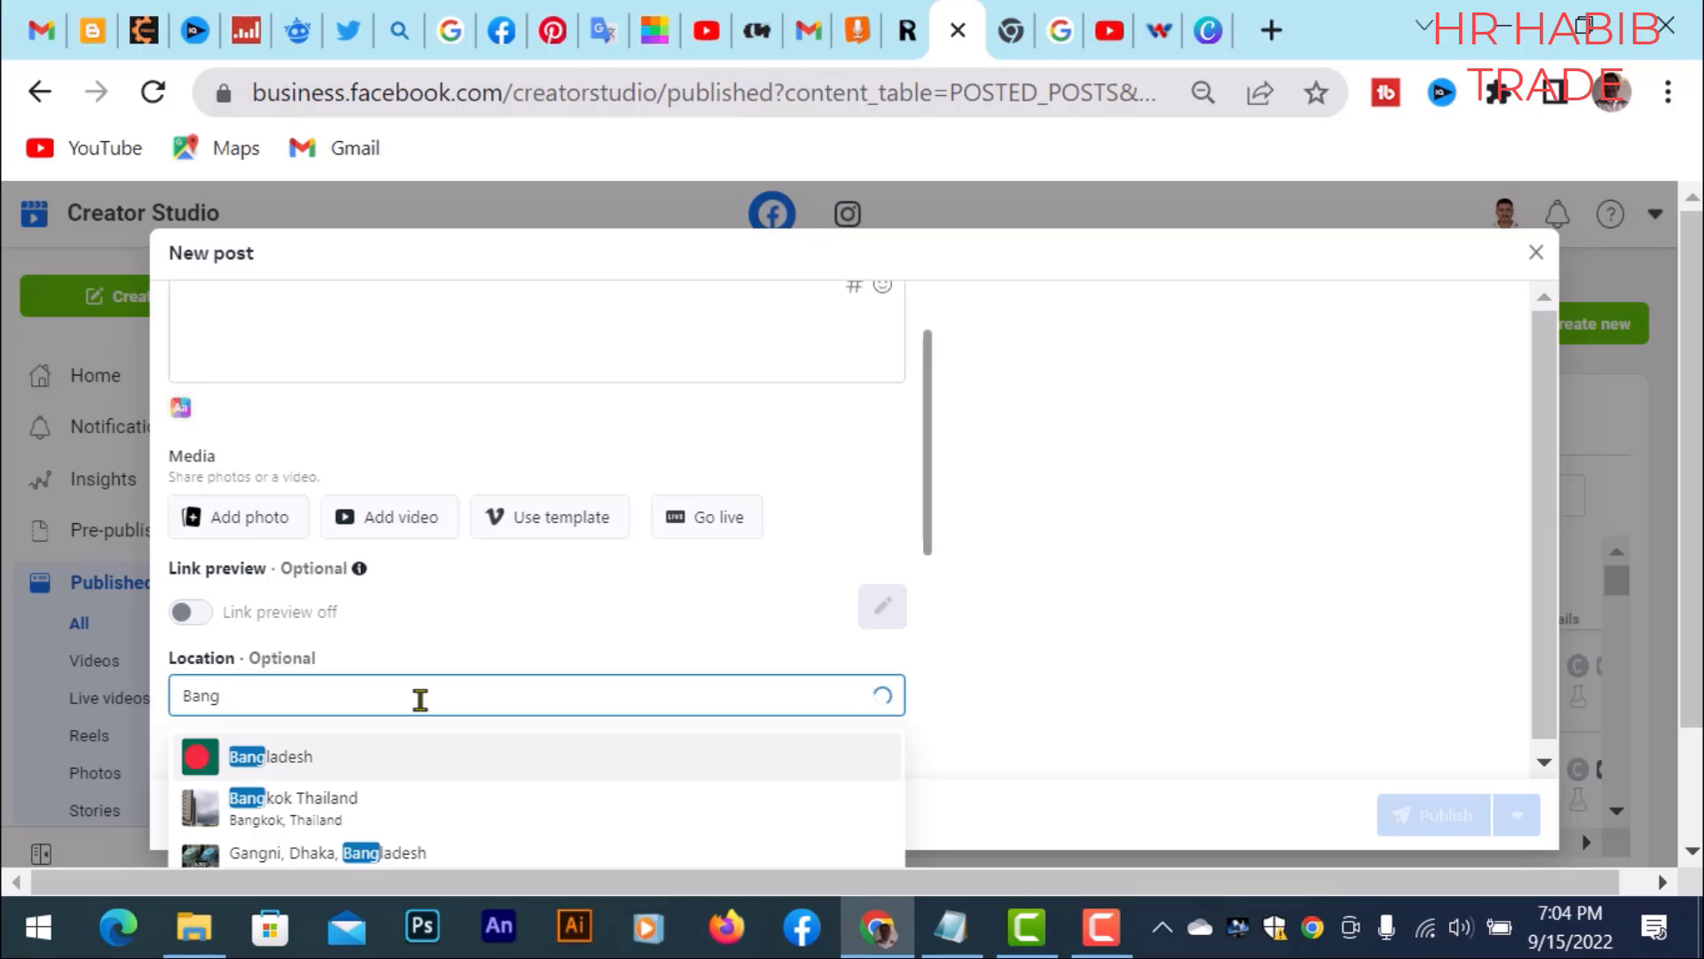
pyautogui.click(291, 765)
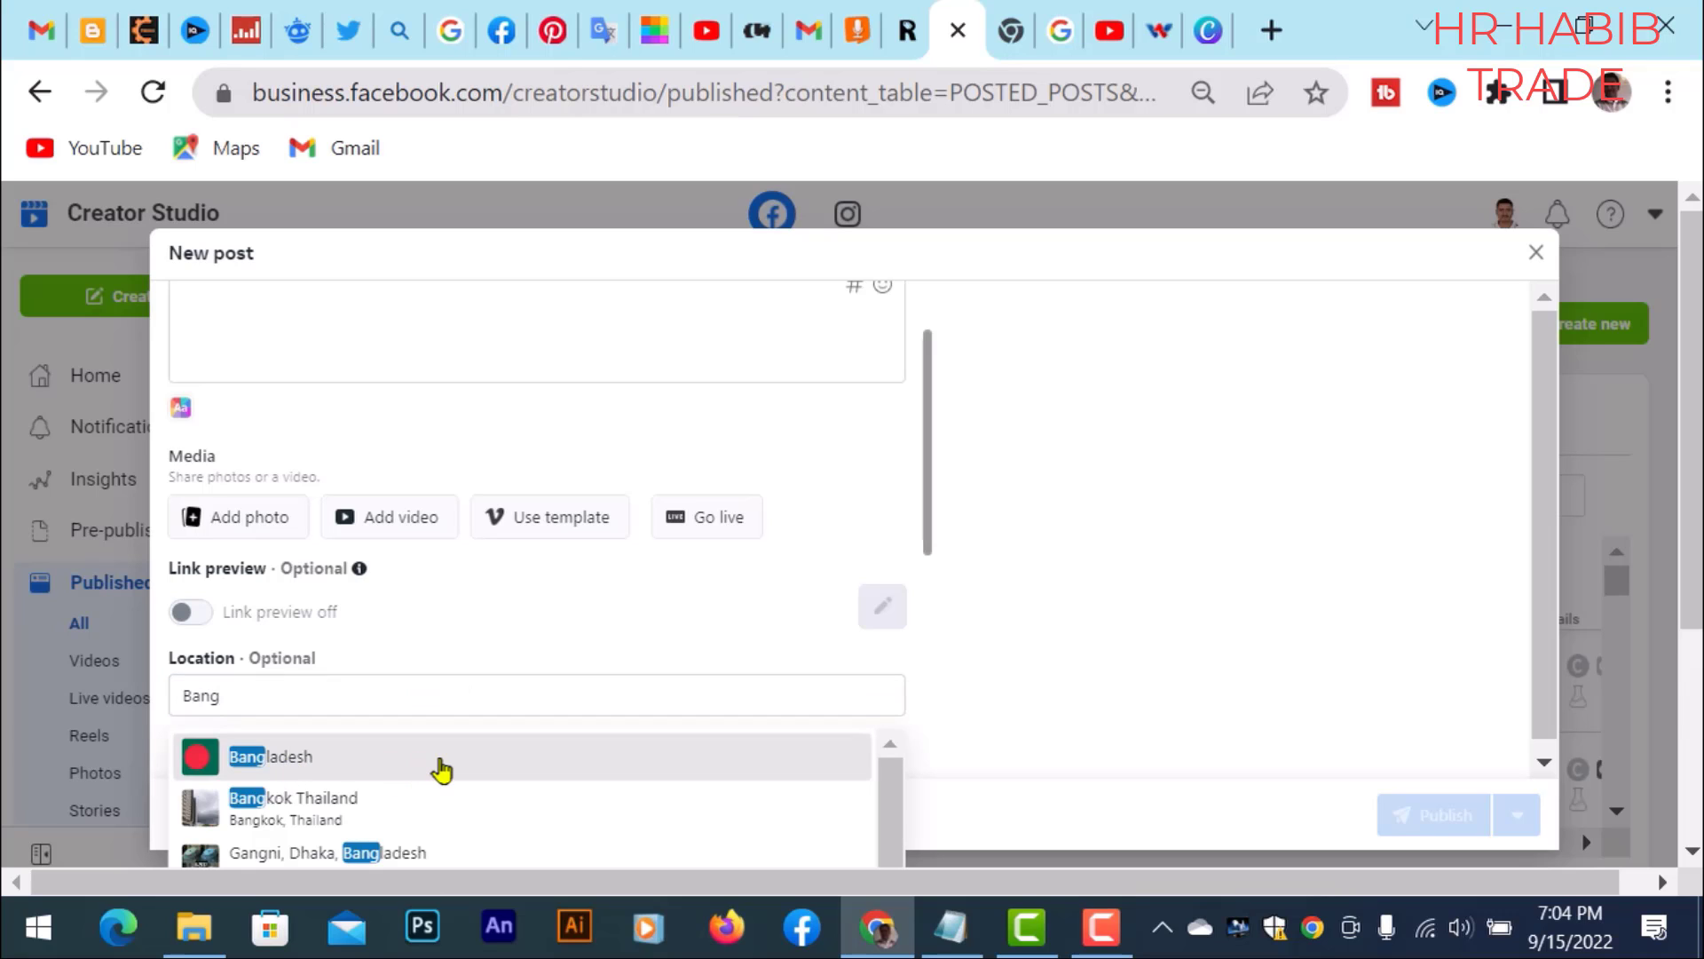
pyautogui.scroll(-2, 435, 674)
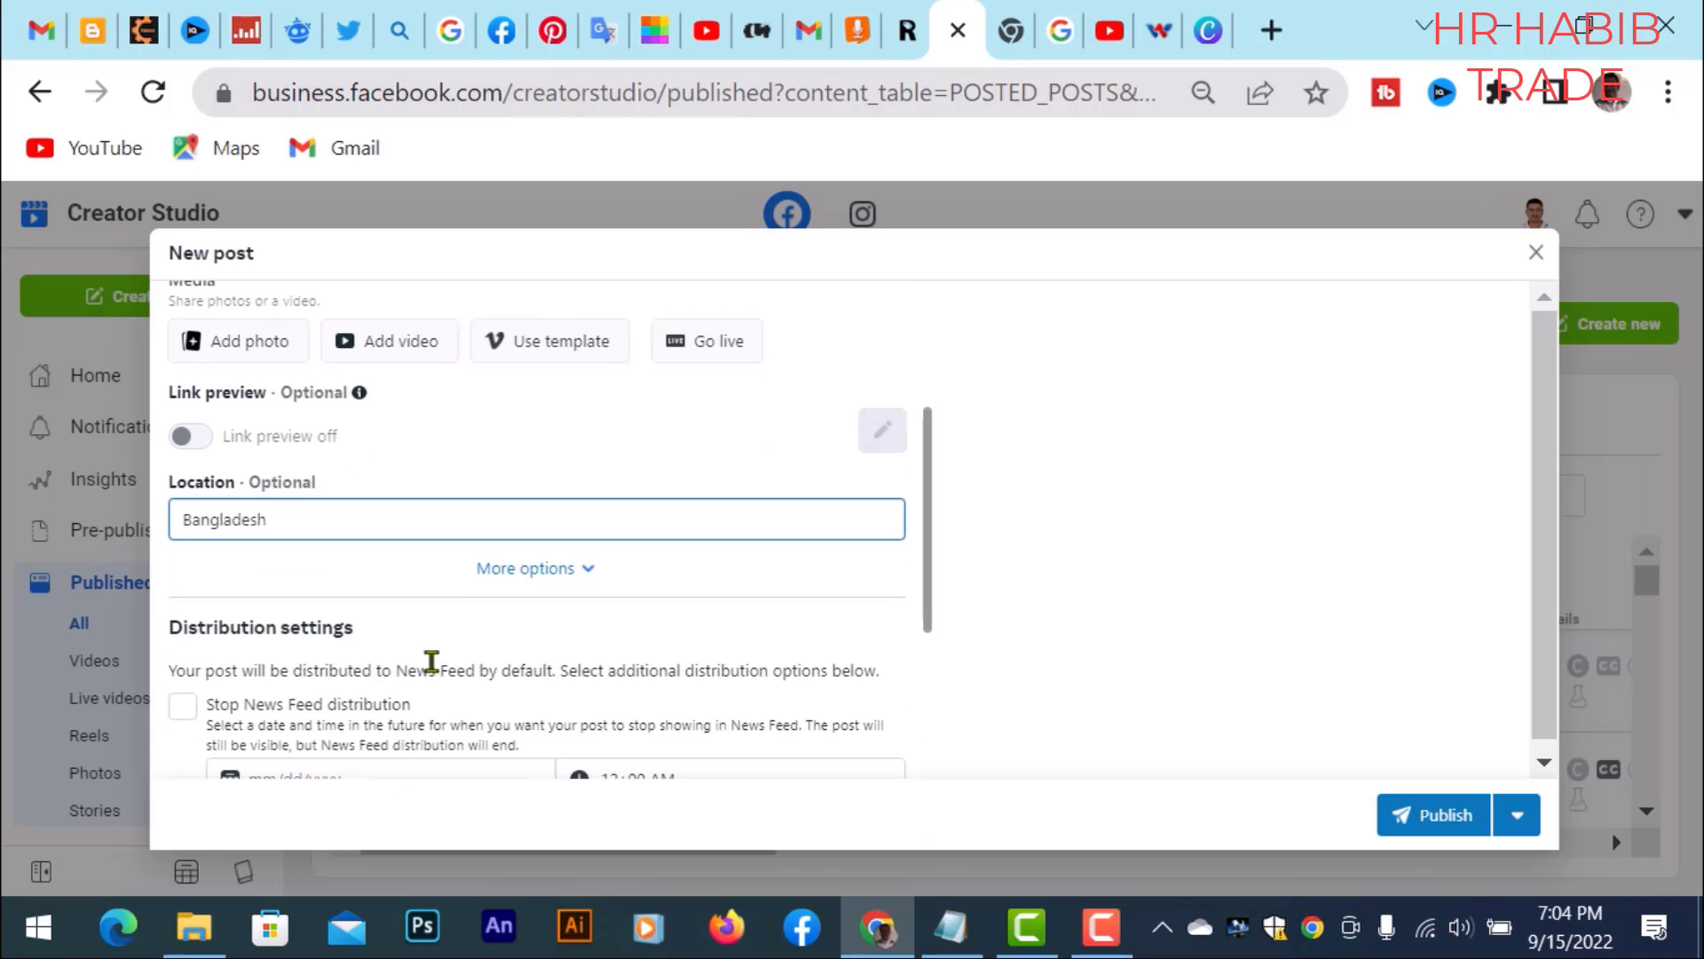
pyautogui.click(379, 515)
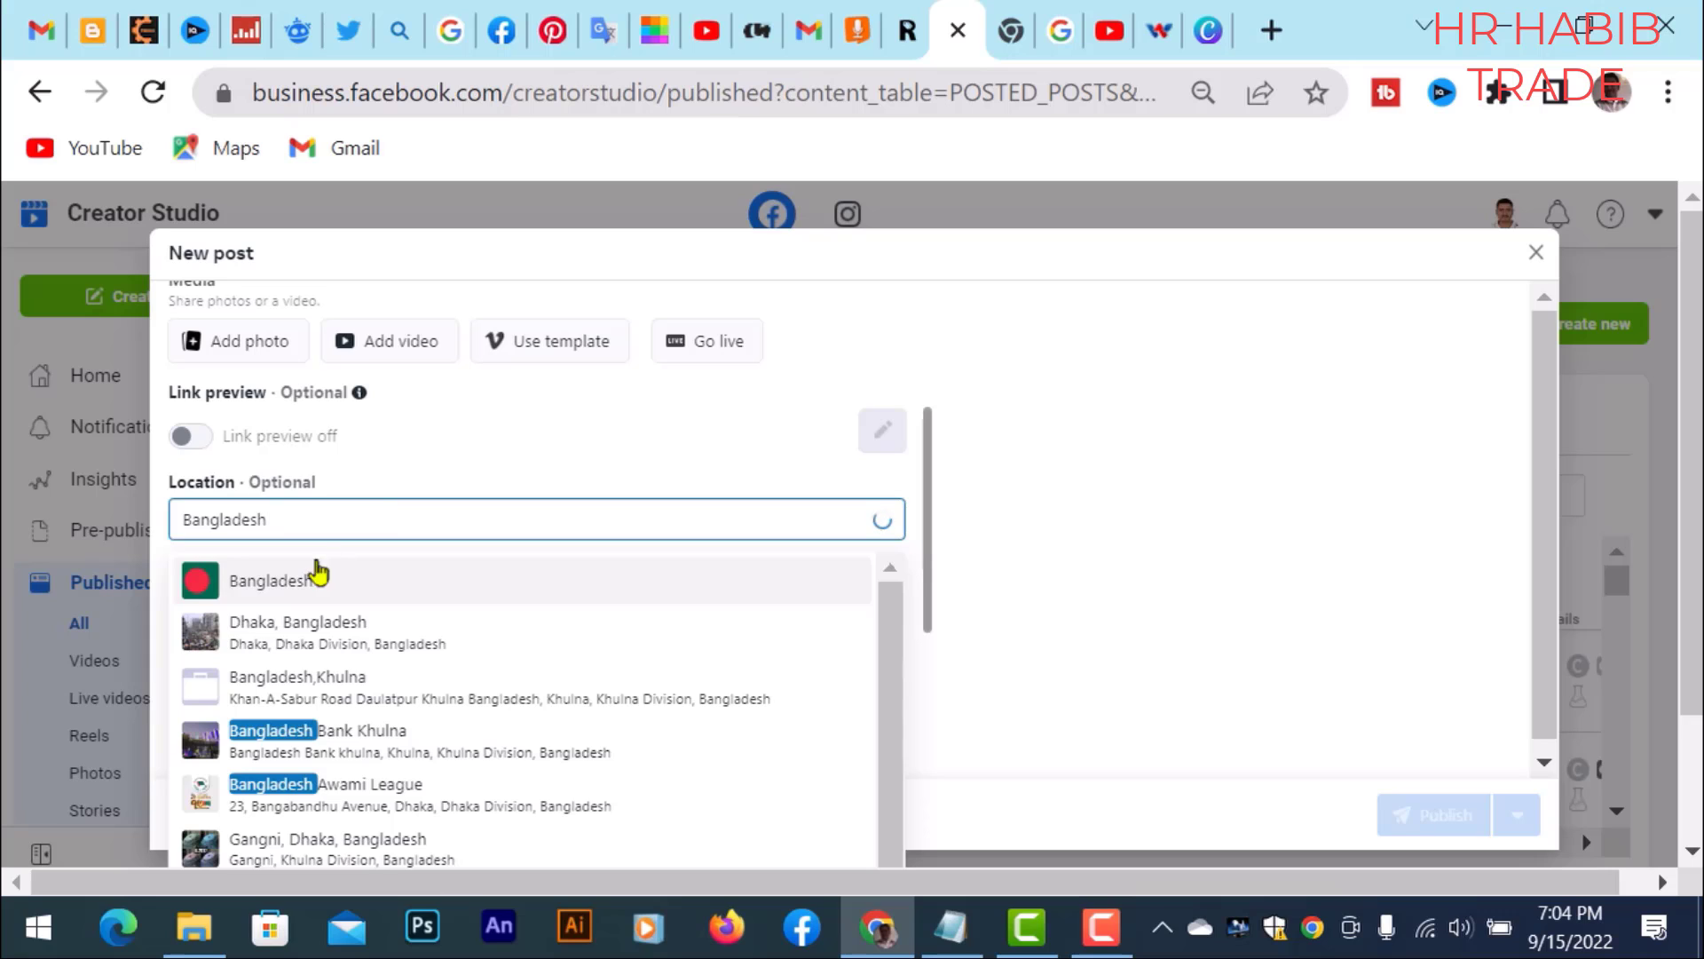
pyautogui.click(312, 582)
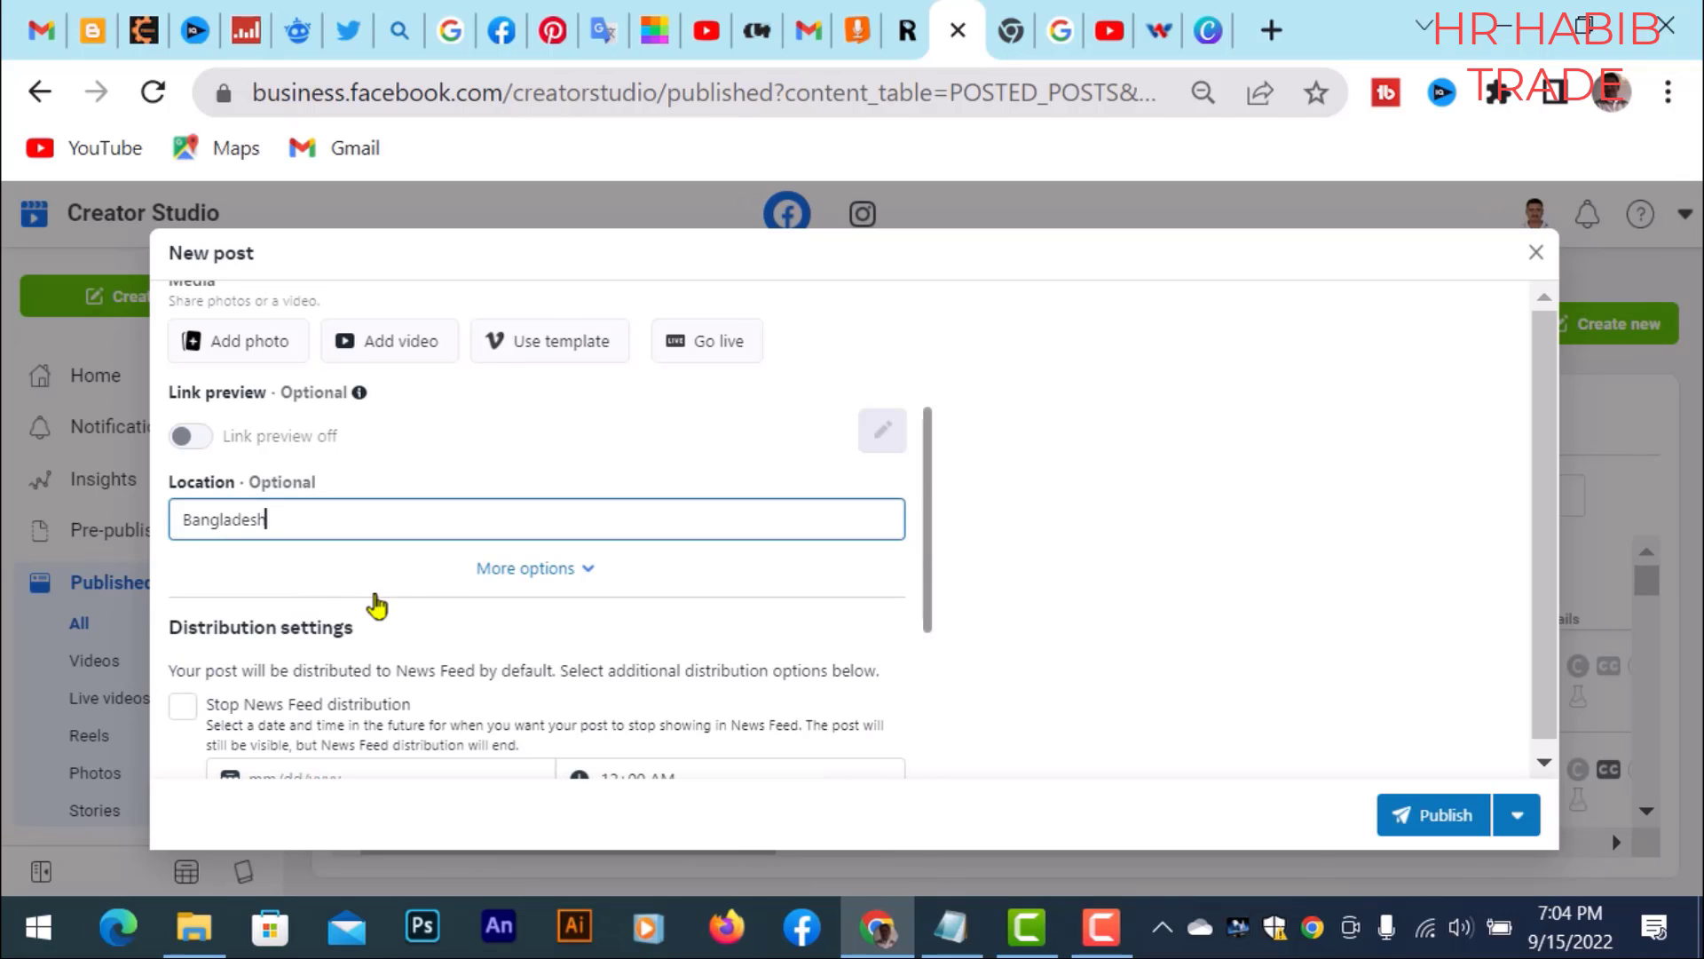
# Step: Examine the date and time options for stopping News Feed distribution of the post
pyautogui.scroll(-2, 398, 599)
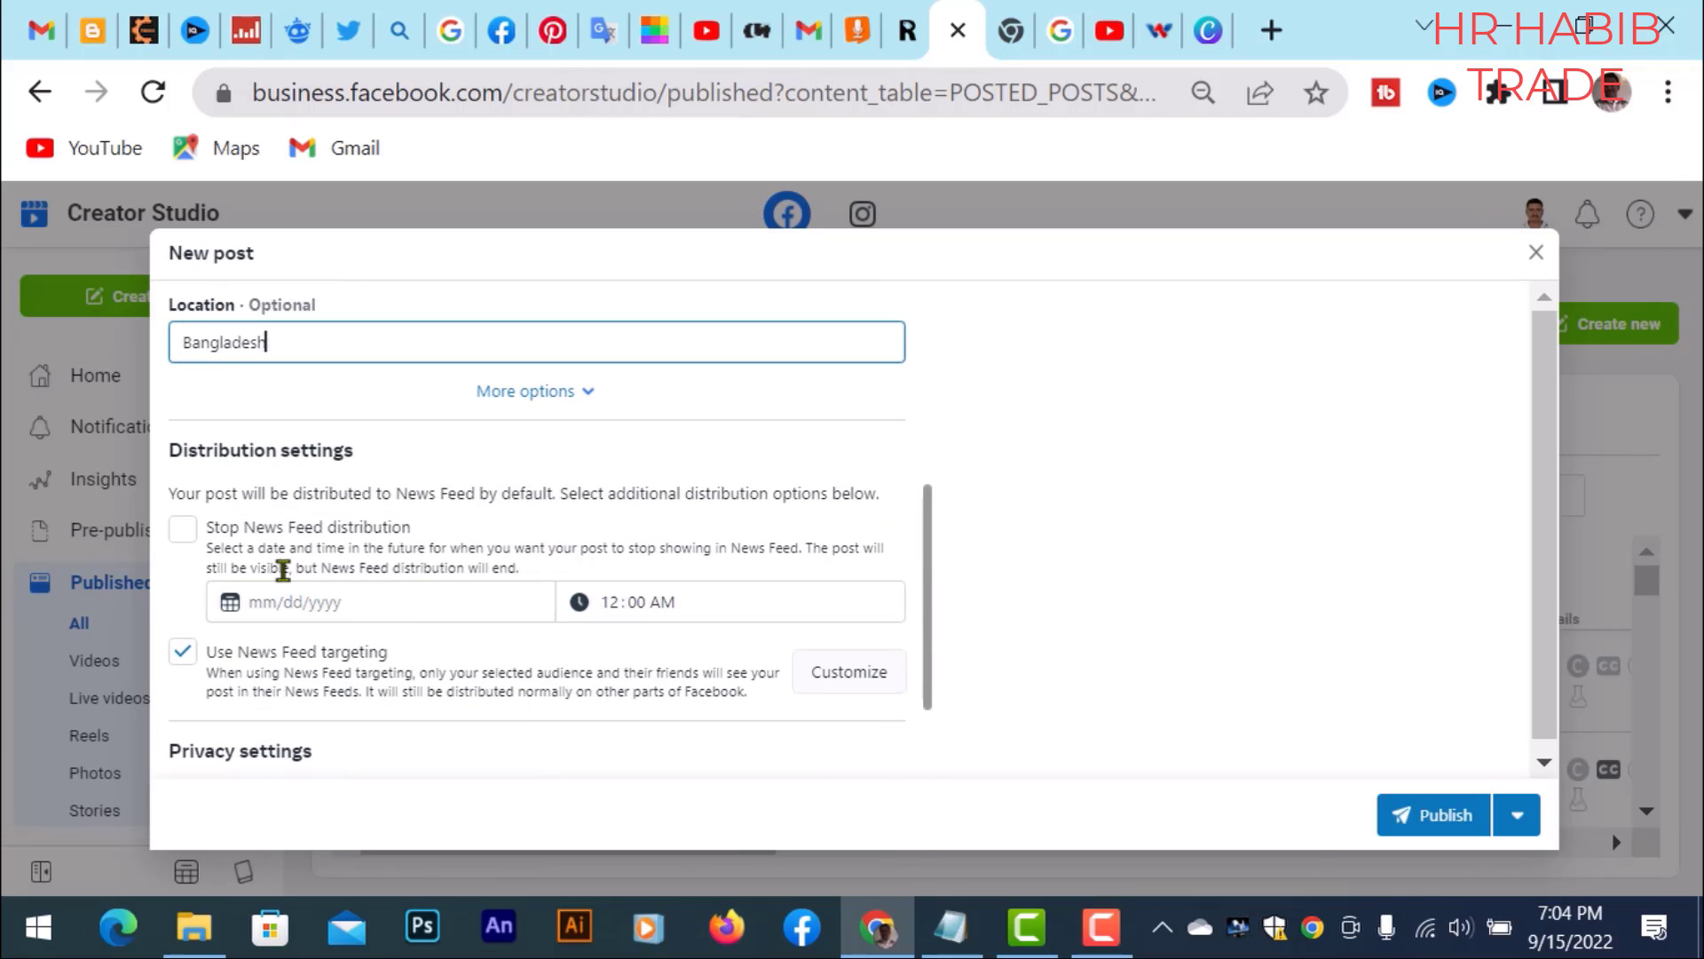
pyautogui.scroll(-2, 380, 568)
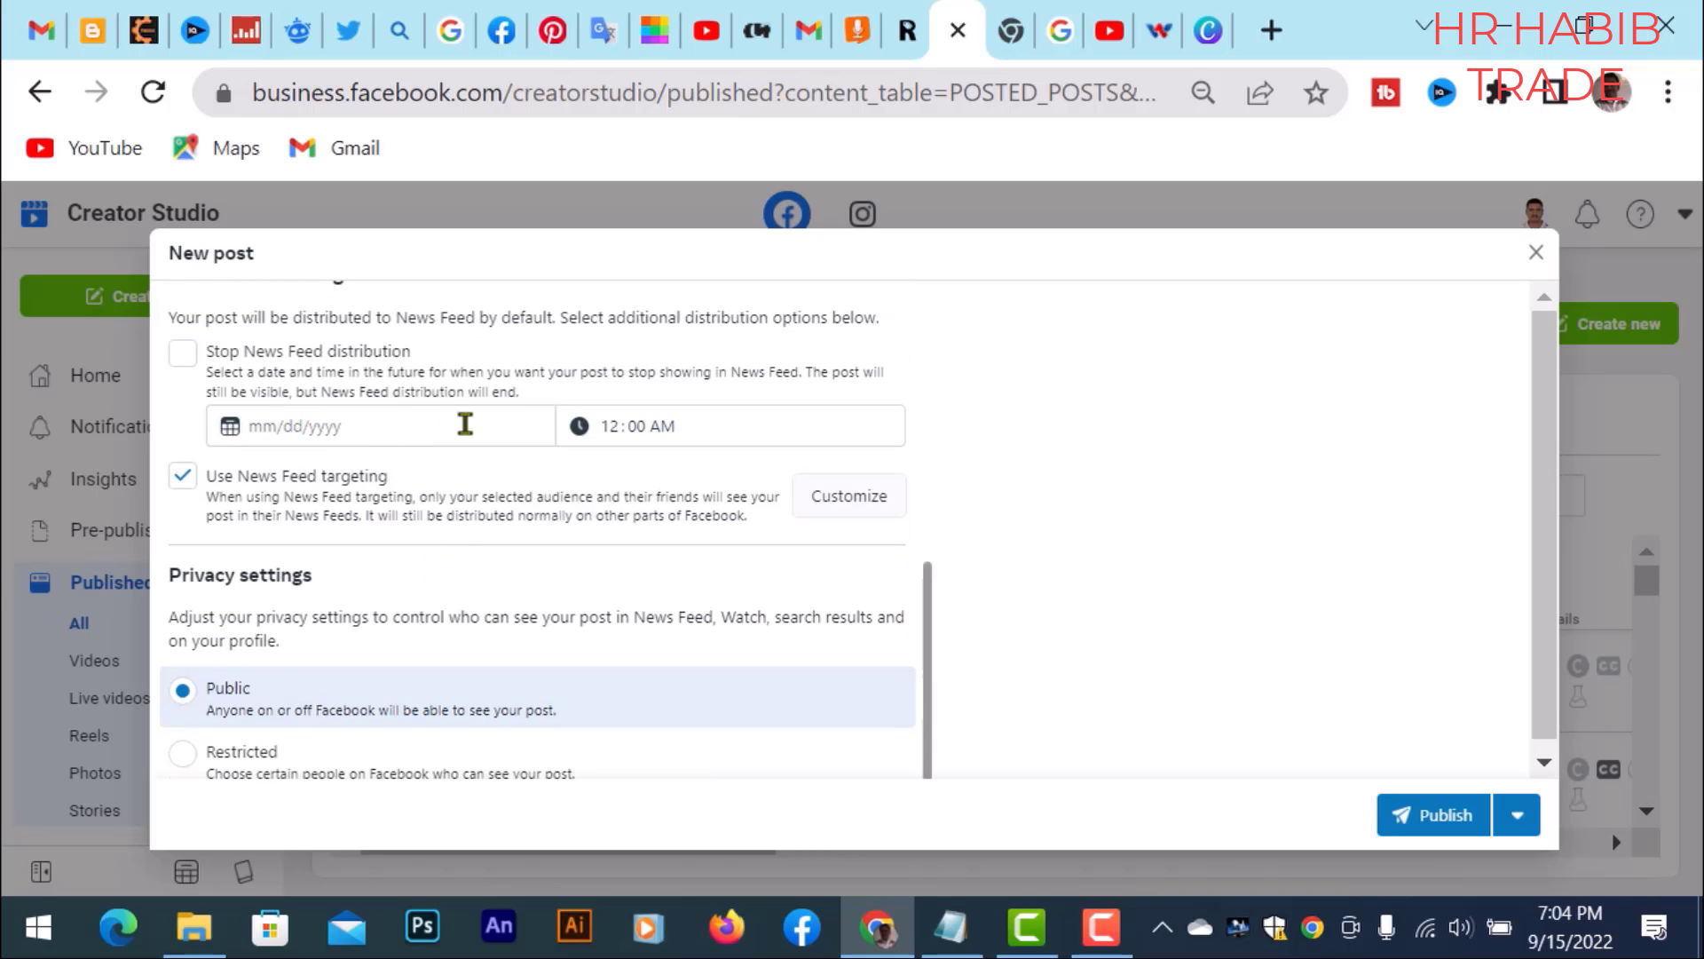
pyautogui.click(392, 420)
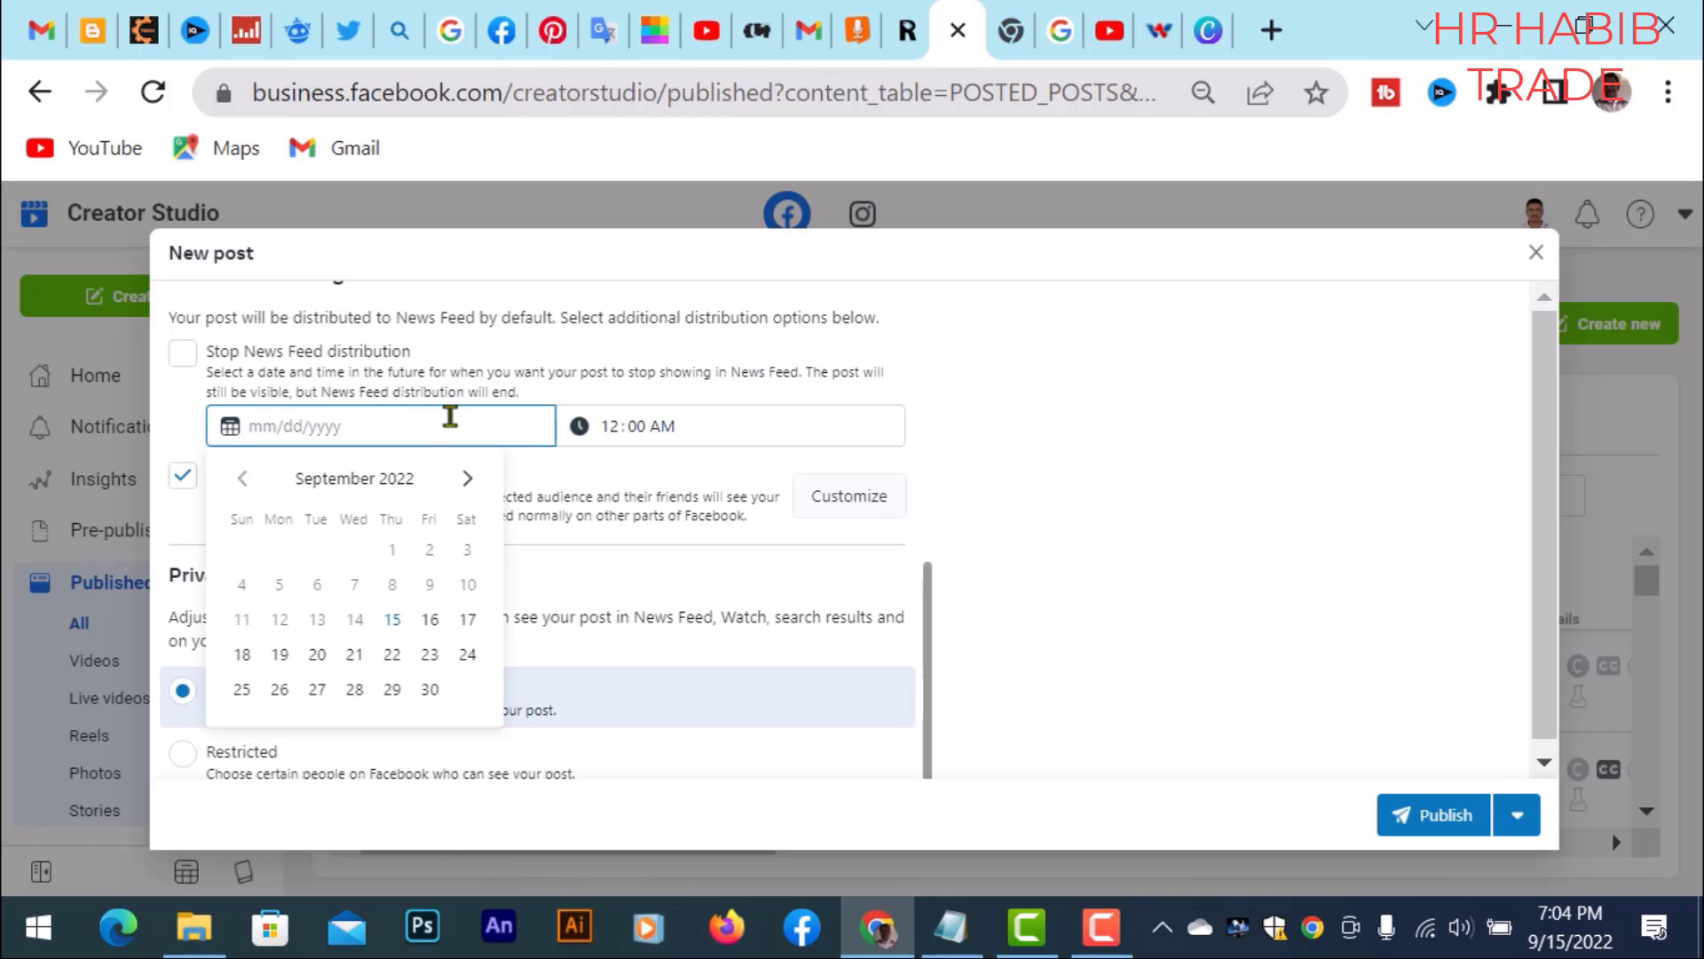
pyautogui.click(724, 429)
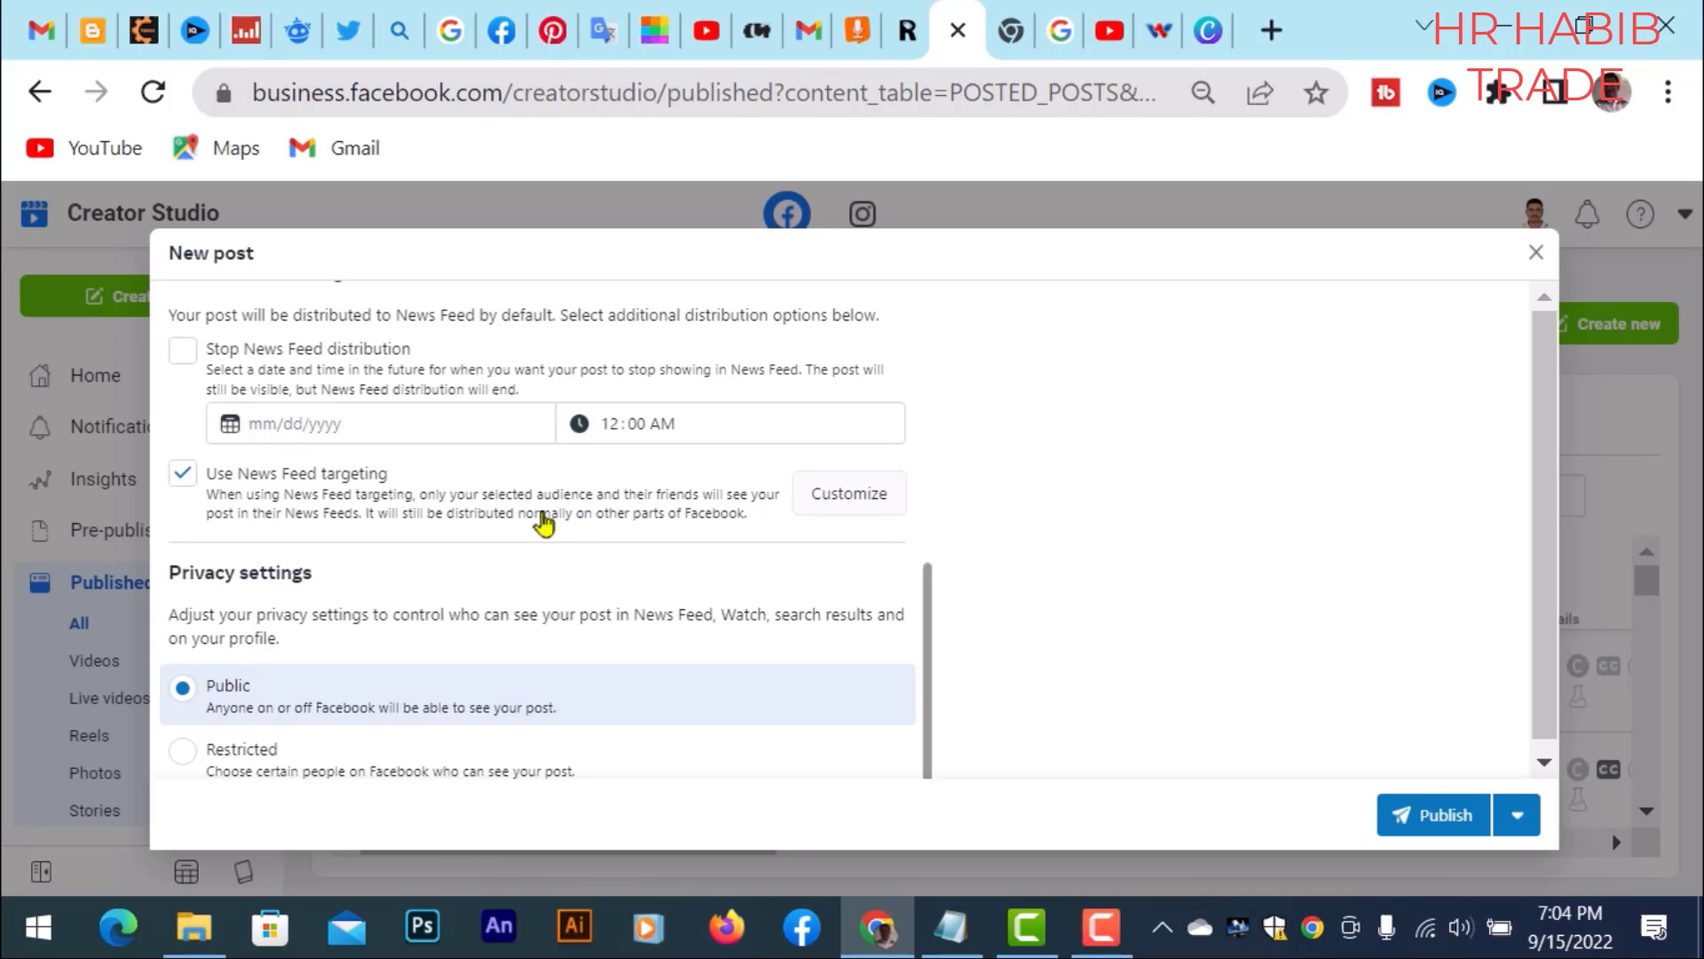
# Step: Review the saved News Feed targeting's age, gender, locations and languages, and close it without changes
pyautogui.click(857, 502)
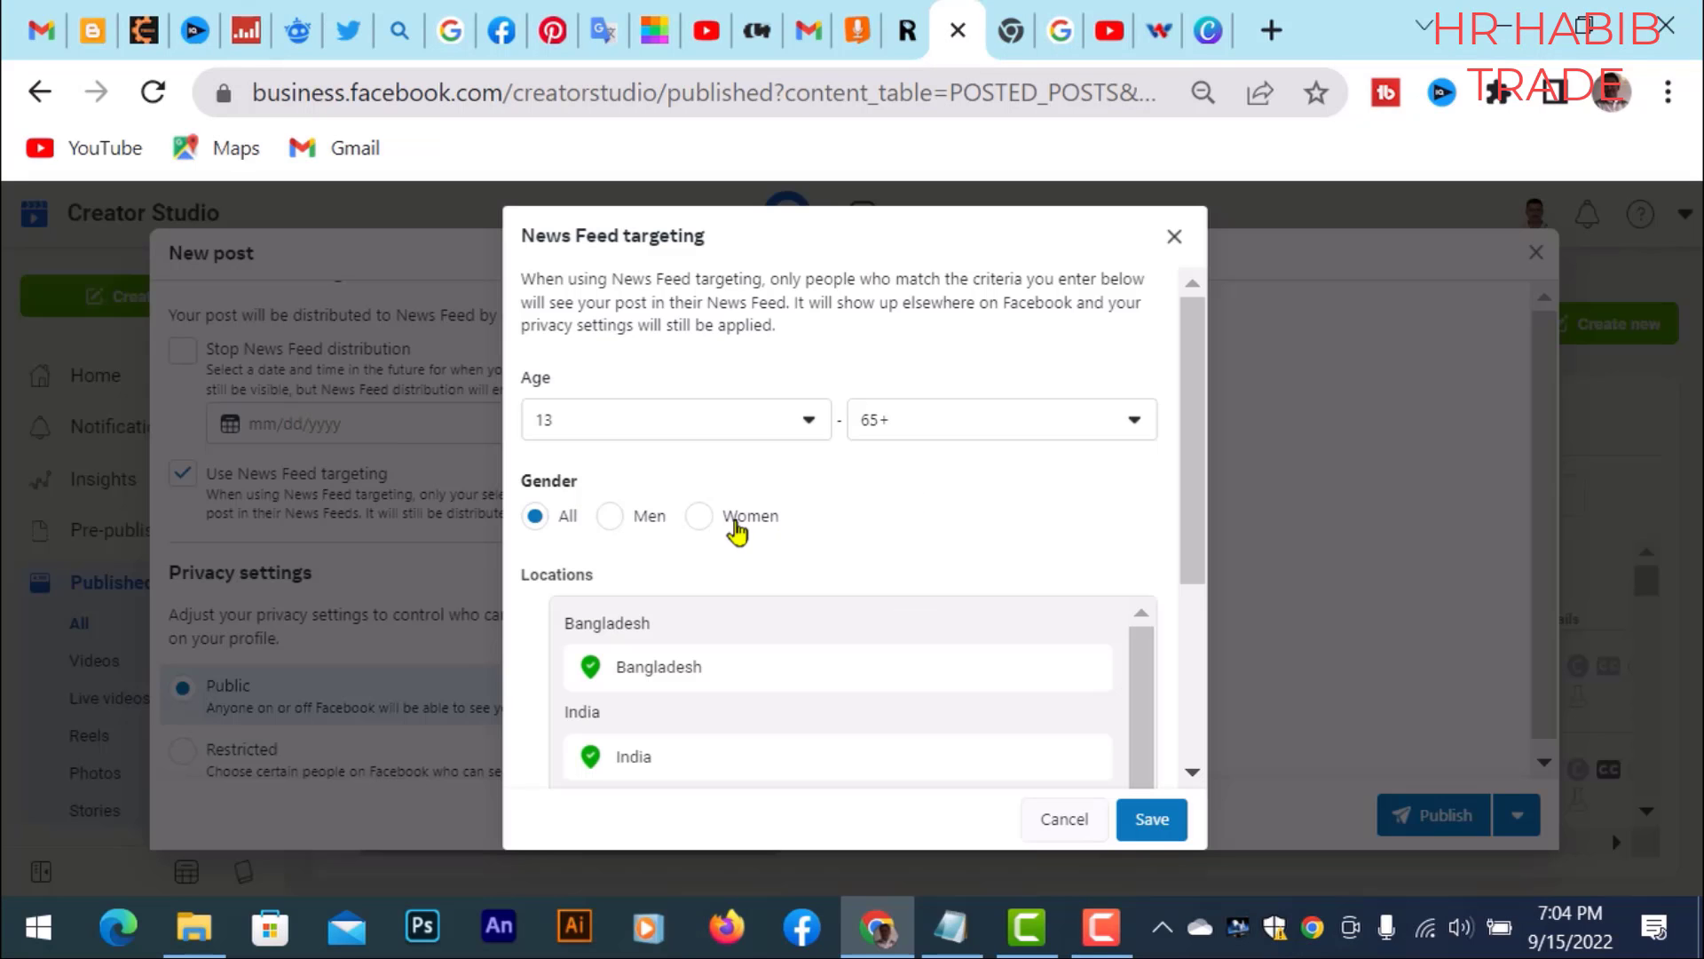
pyautogui.scroll(-2, 799, 444)
pyautogui.scroll(-4, 813, 451)
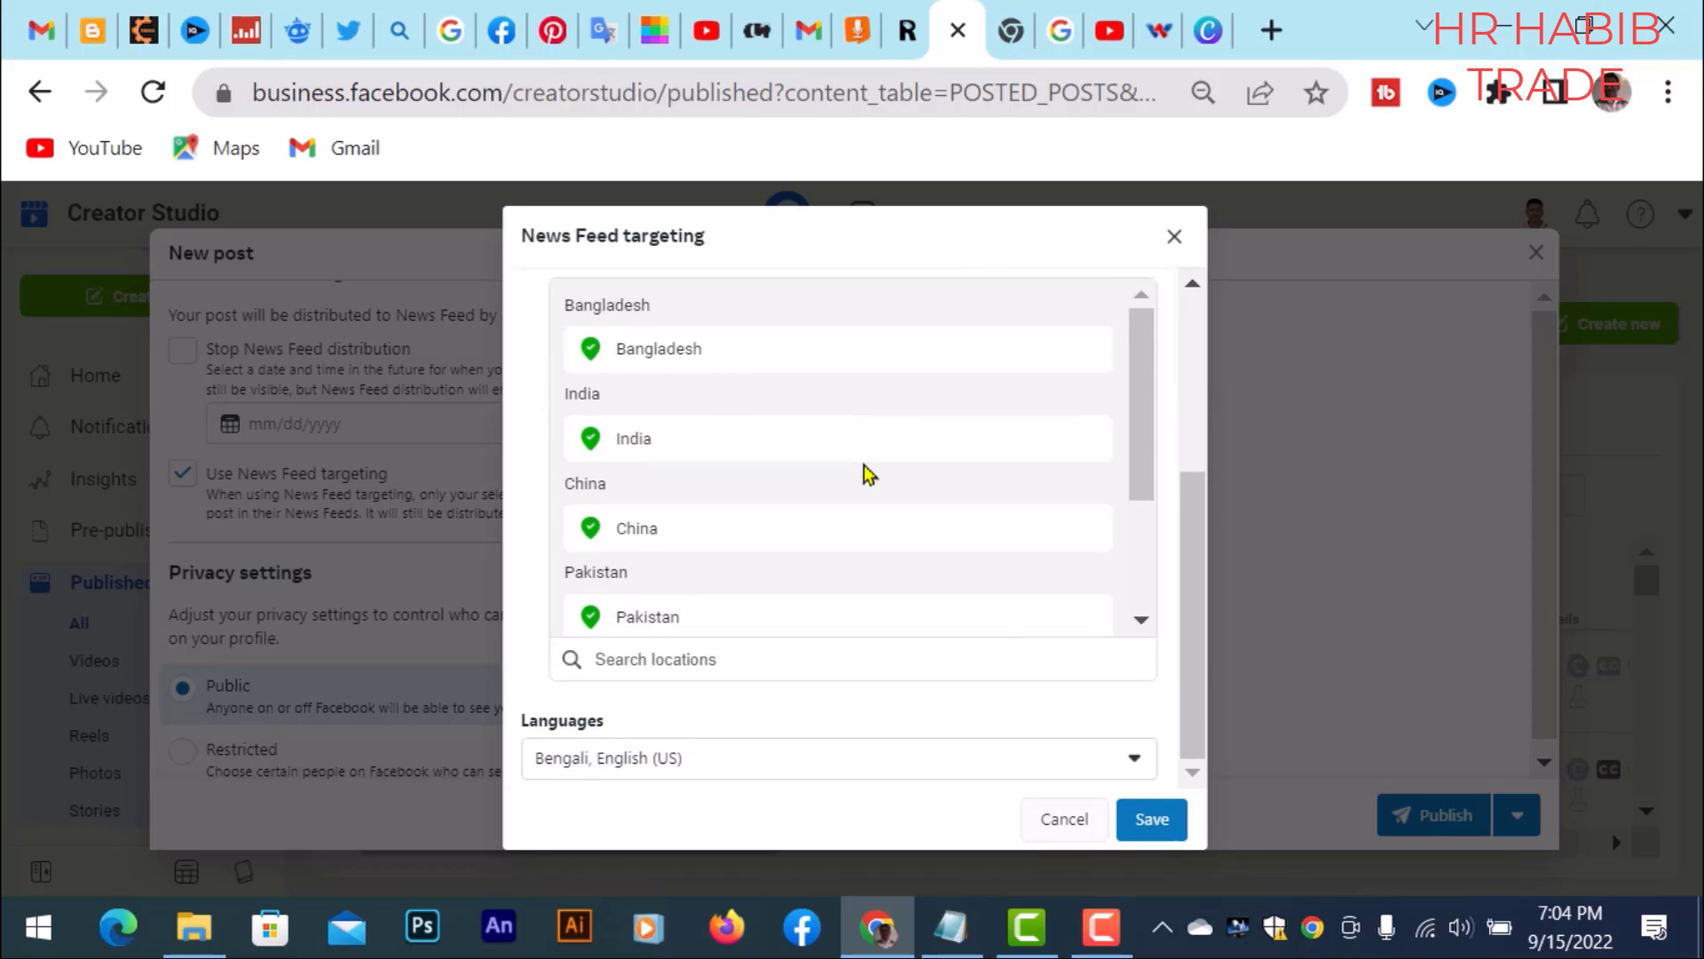
pyautogui.click(1174, 238)
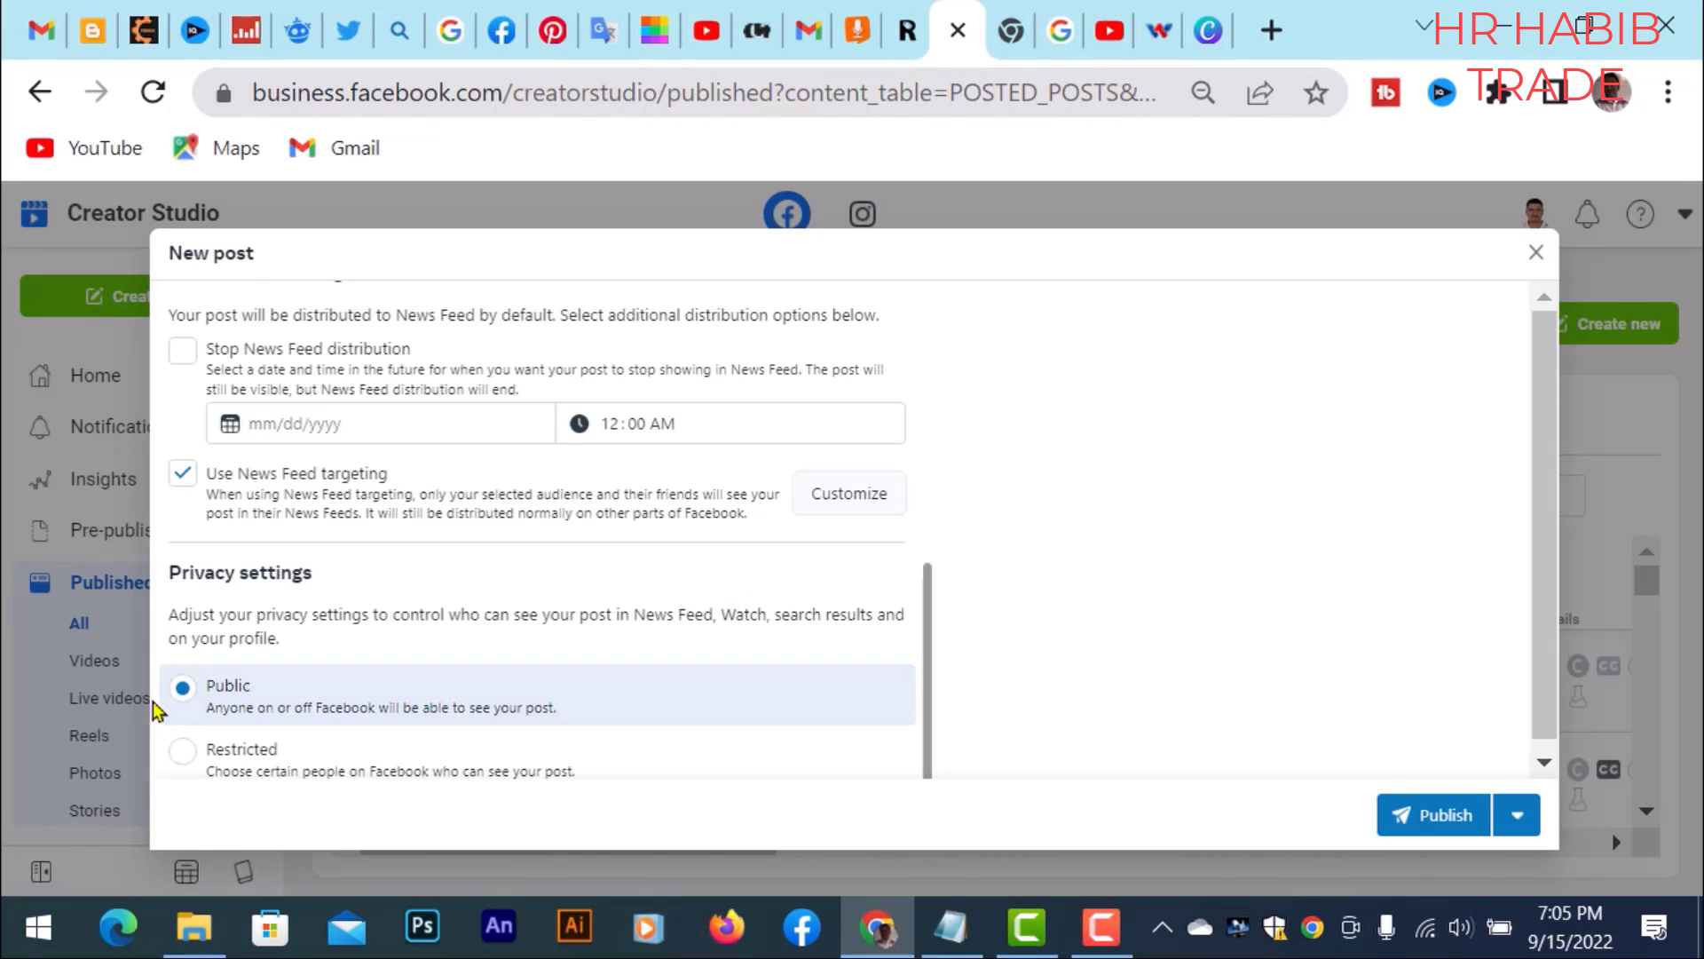
# Step: Add the video file "How to Convert Voice to Text in Speechtexter" from its desktop folder to the new post
pyautogui.scroll(10, 657, 662)
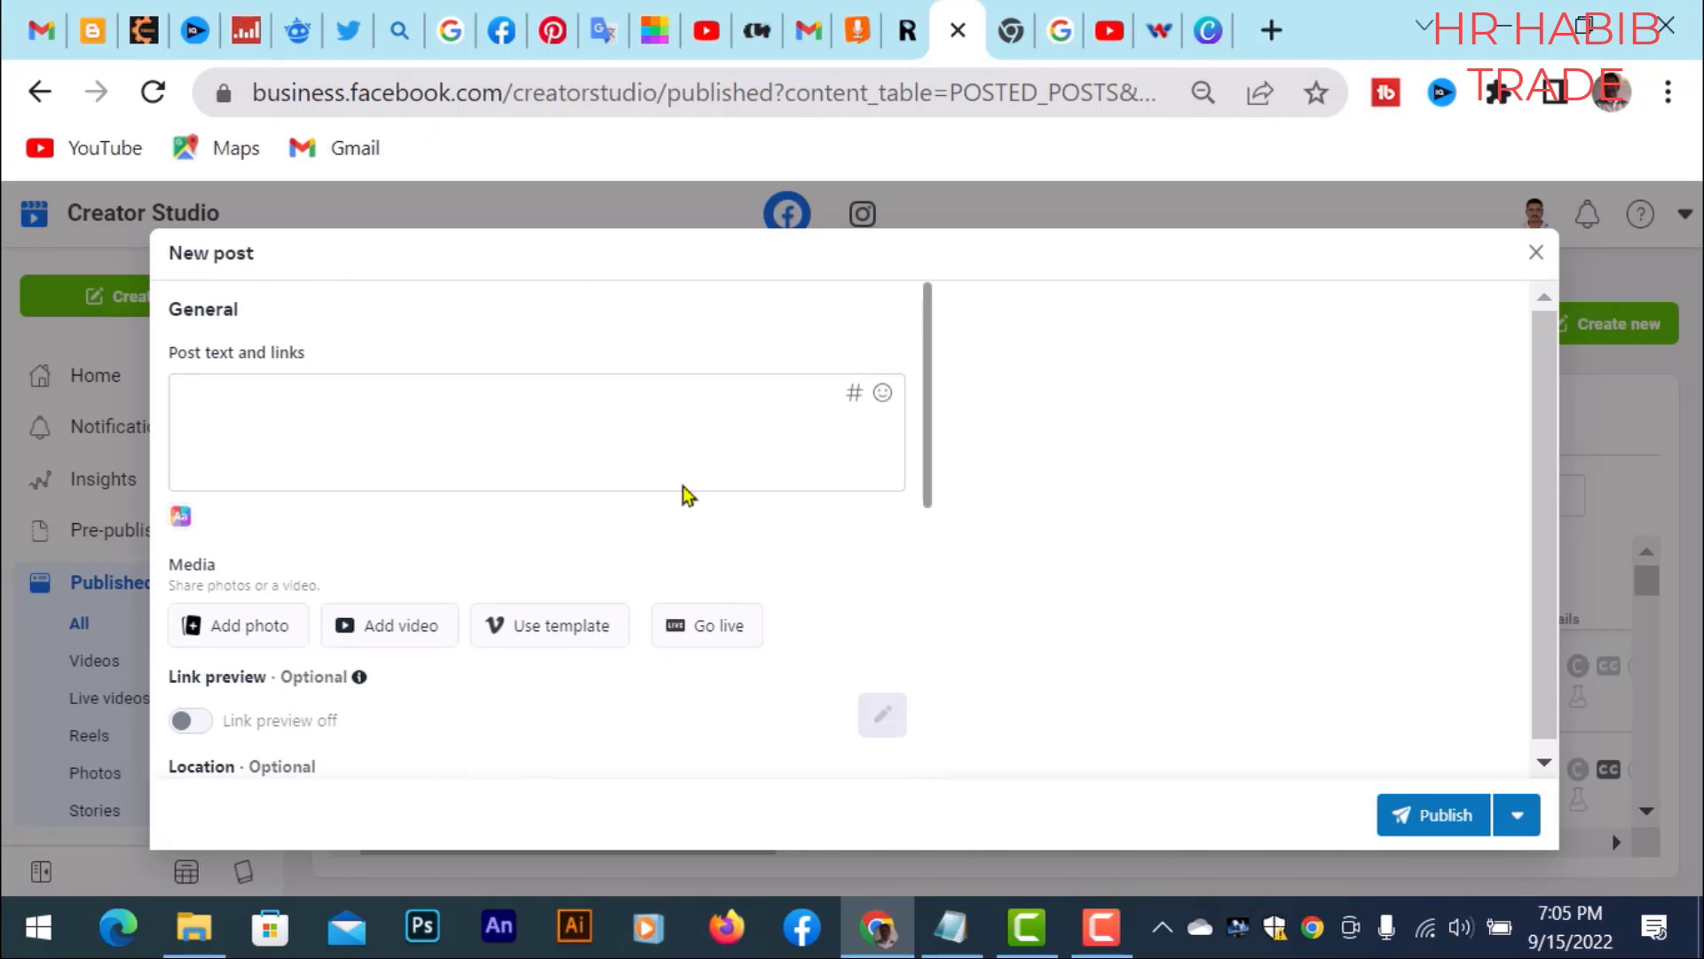
pyautogui.click(395, 628)
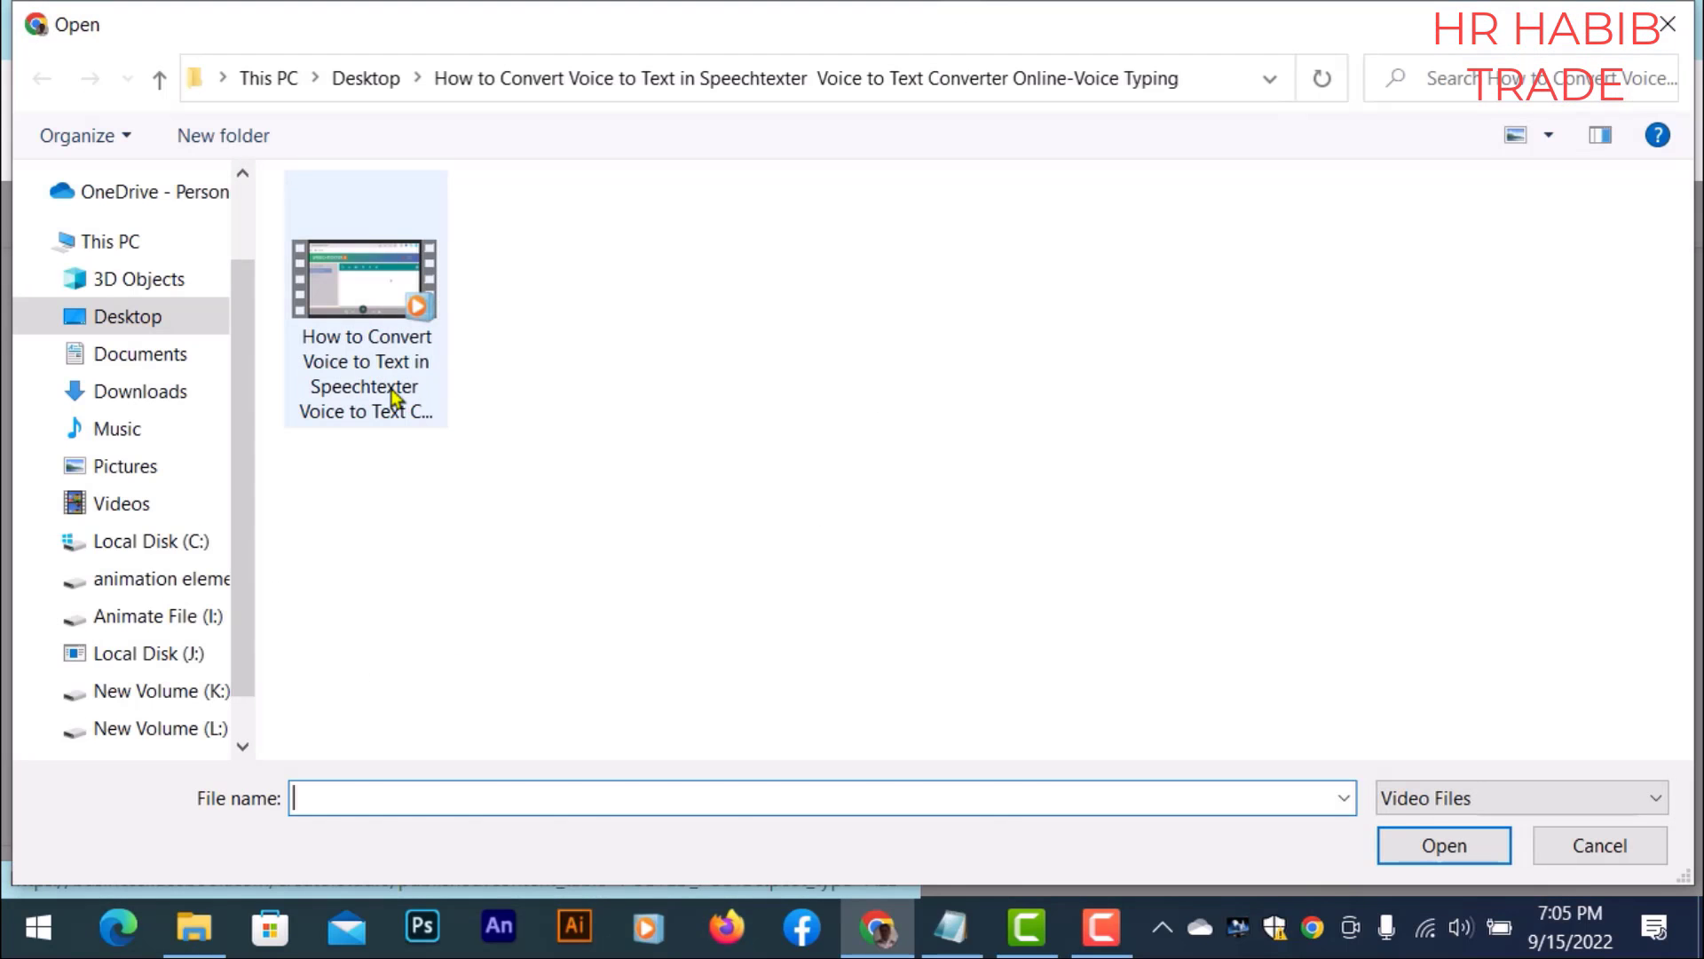
pyautogui.click(392, 396)
pyautogui.click(1429, 846)
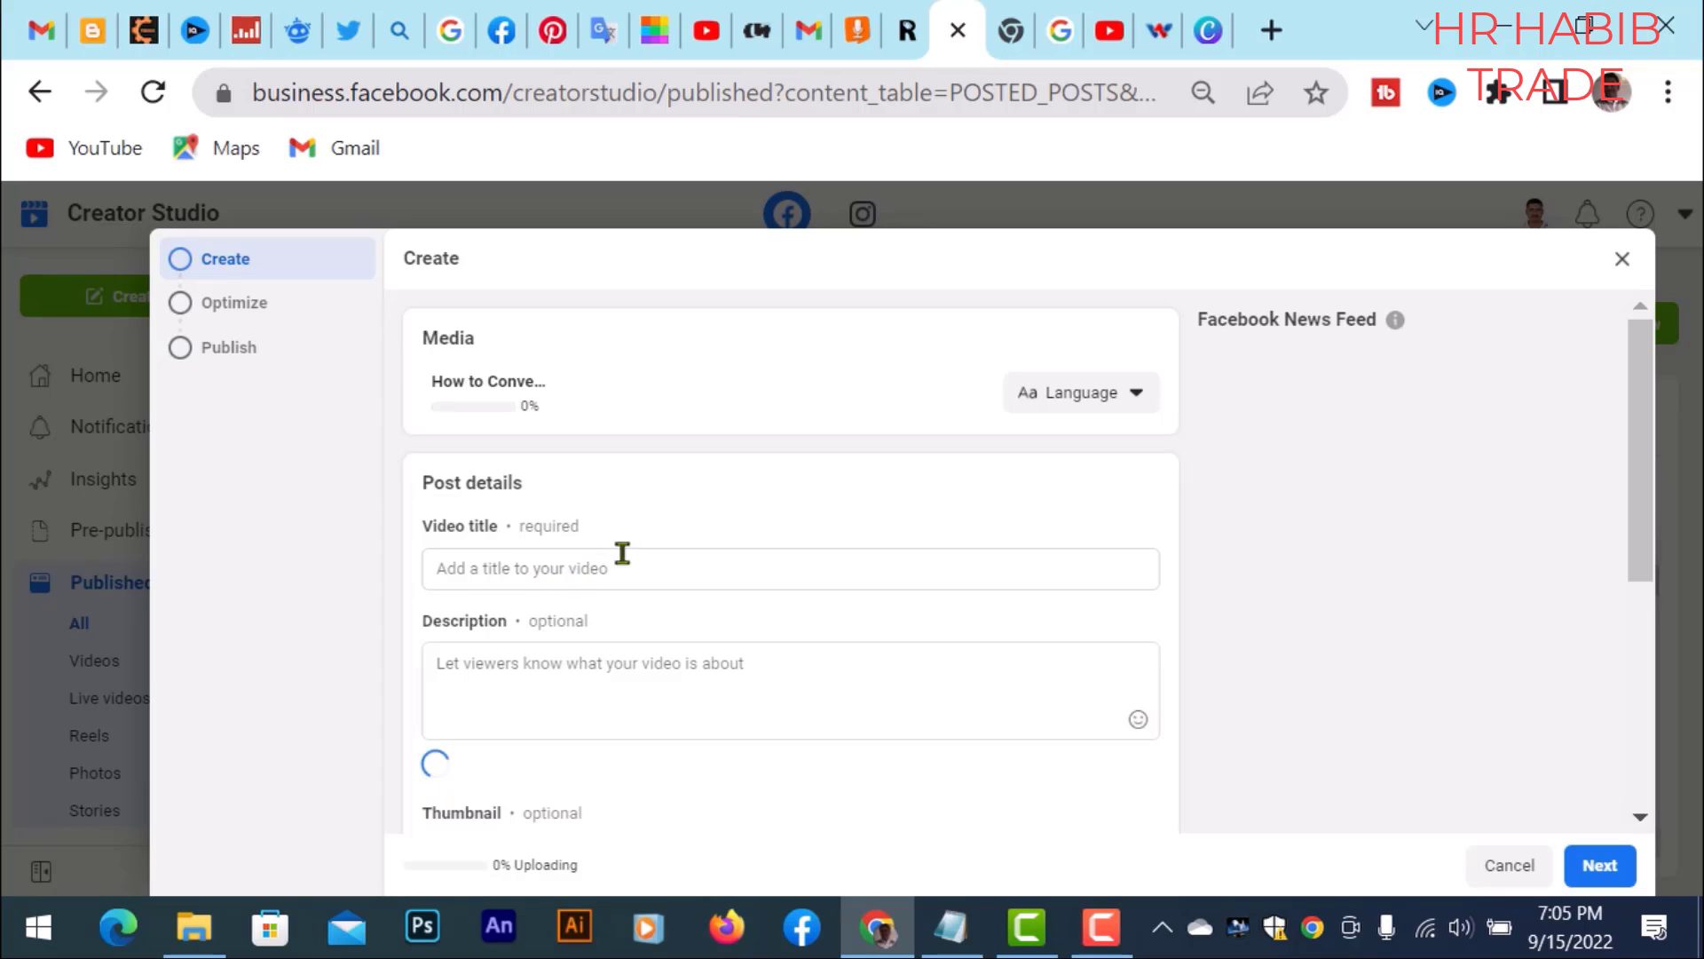
# Step: Look through the video post's title, description, thumbnail, distribution and playlist options
pyautogui.scroll(-4, 1251, 557)
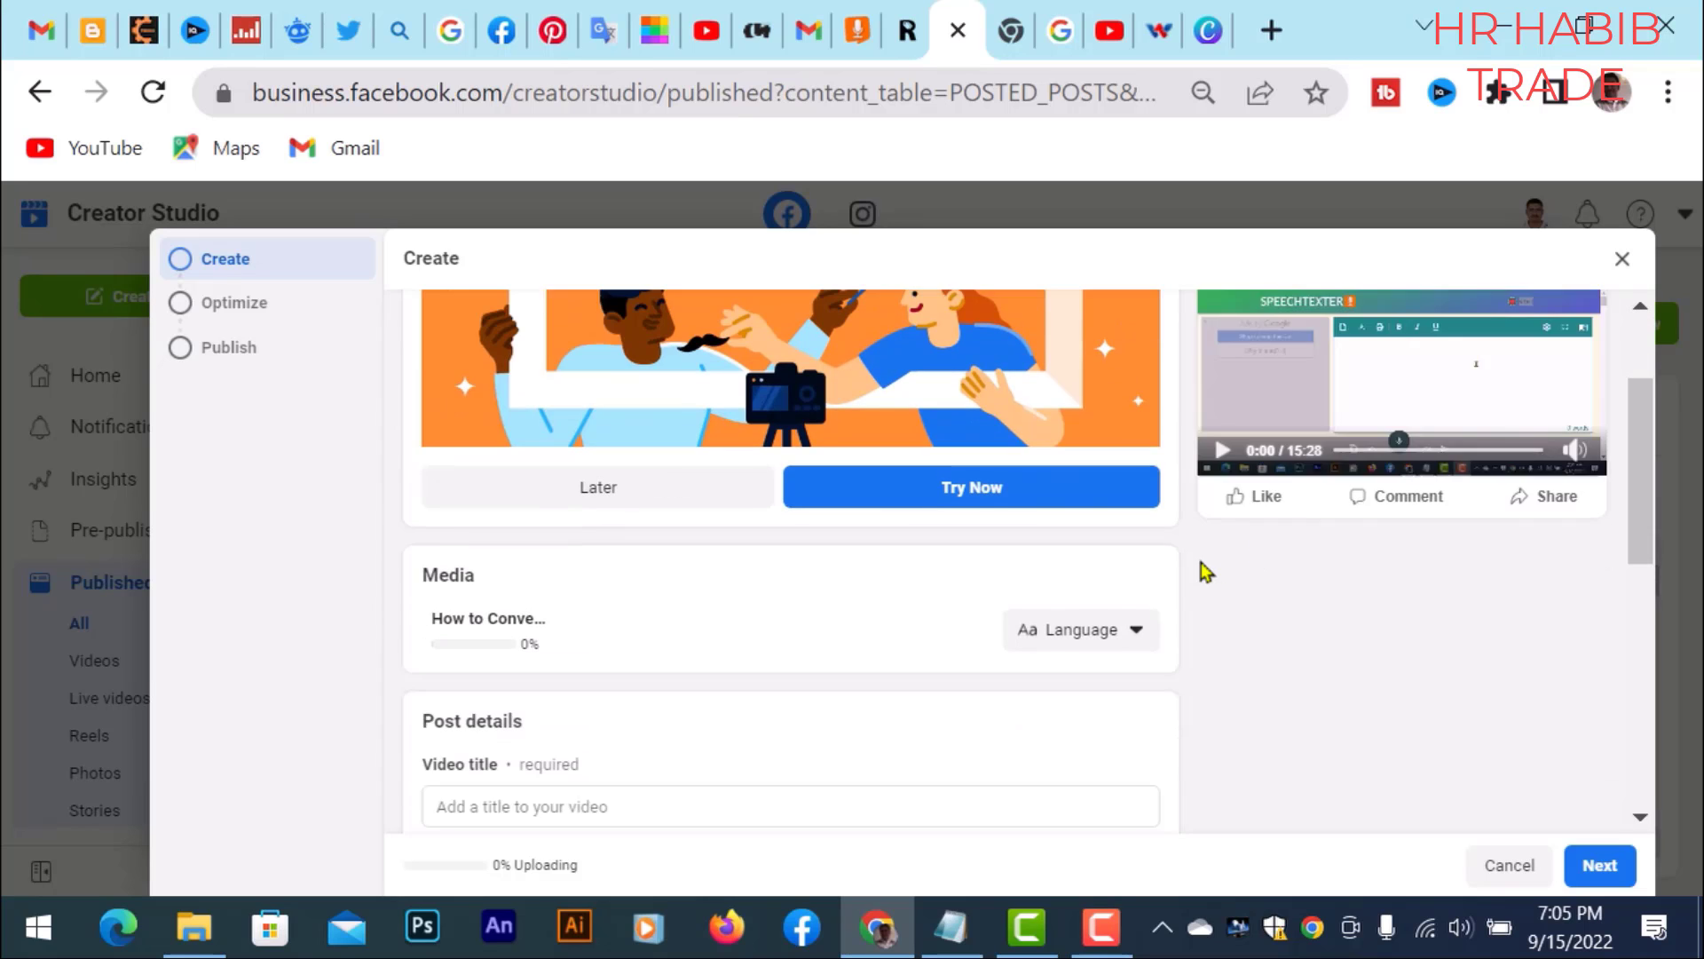
pyautogui.scroll(-2, 704, 595)
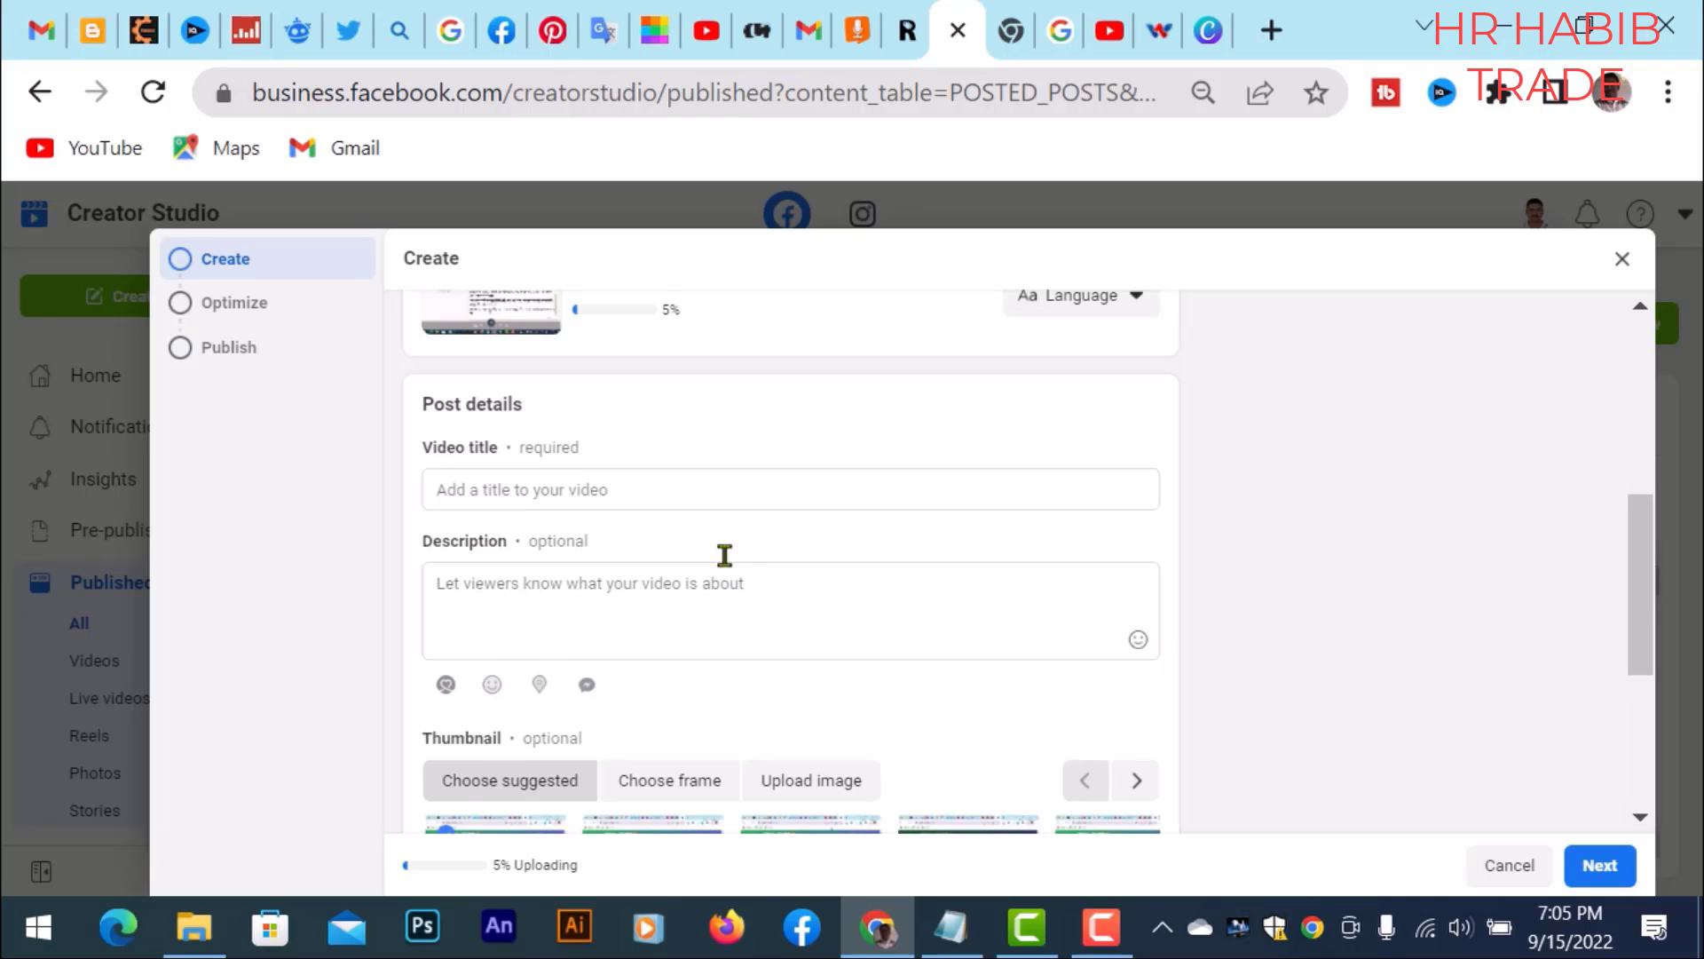
pyautogui.scroll(-4, 695, 539)
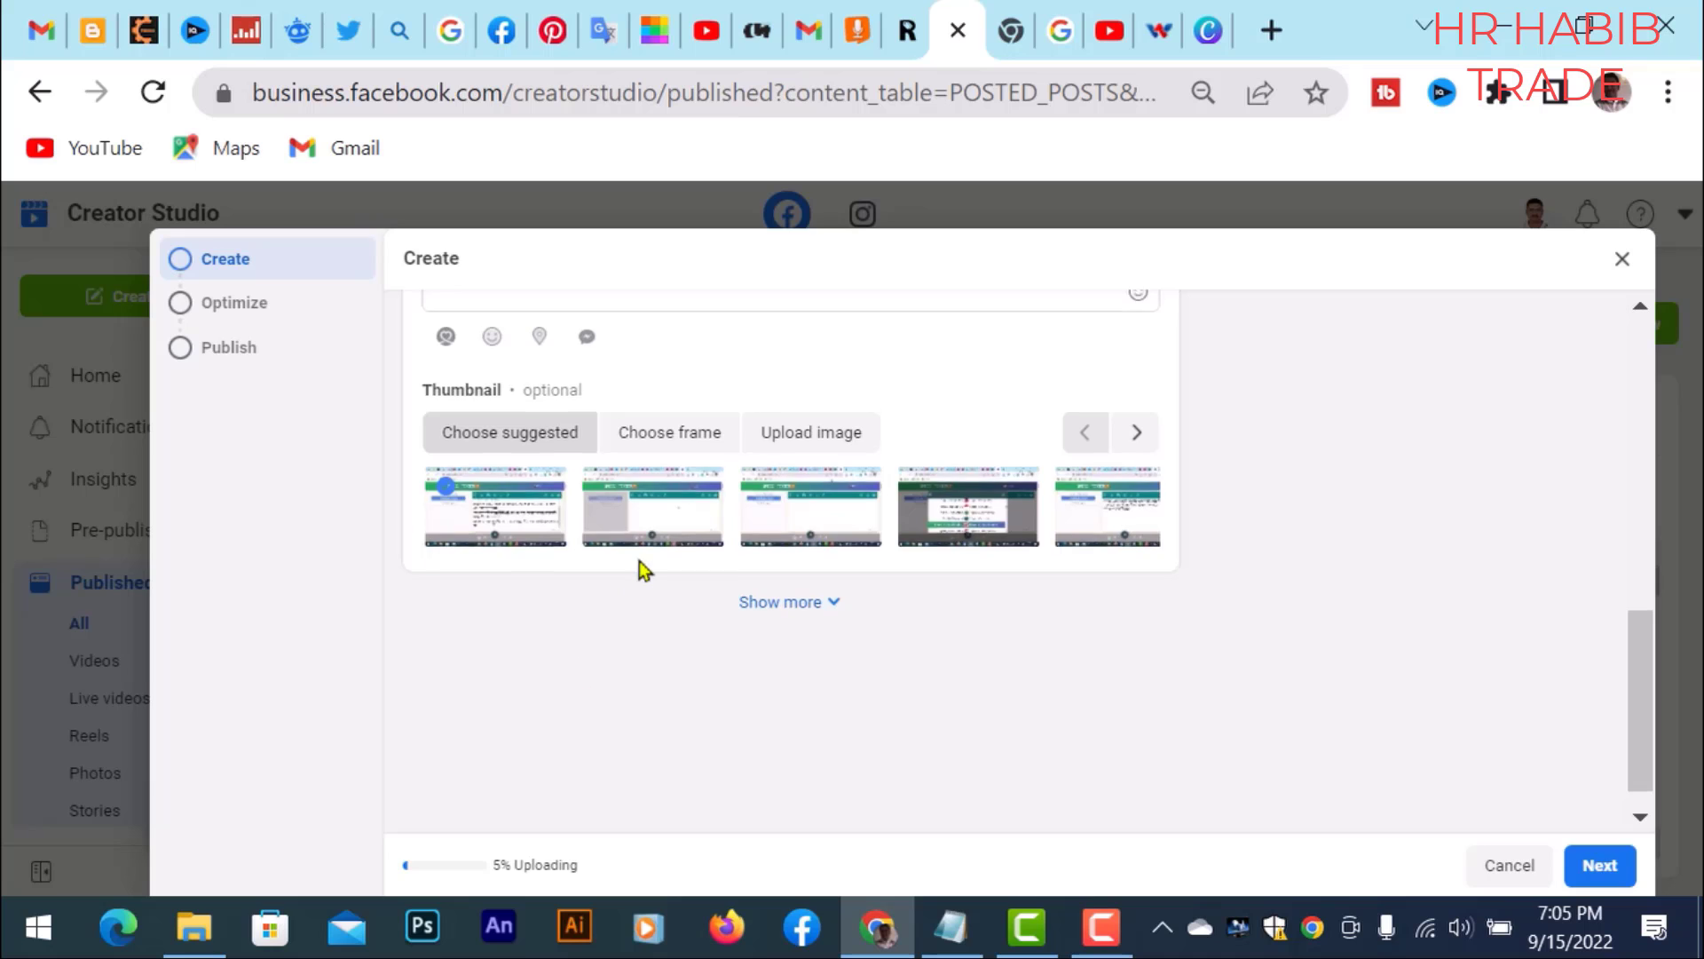
pyautogui.scroll(6, 639, 564)
pyautogui.scroll(-4, 630, 723)
pyautogui.scroll(-3, 627, 728)
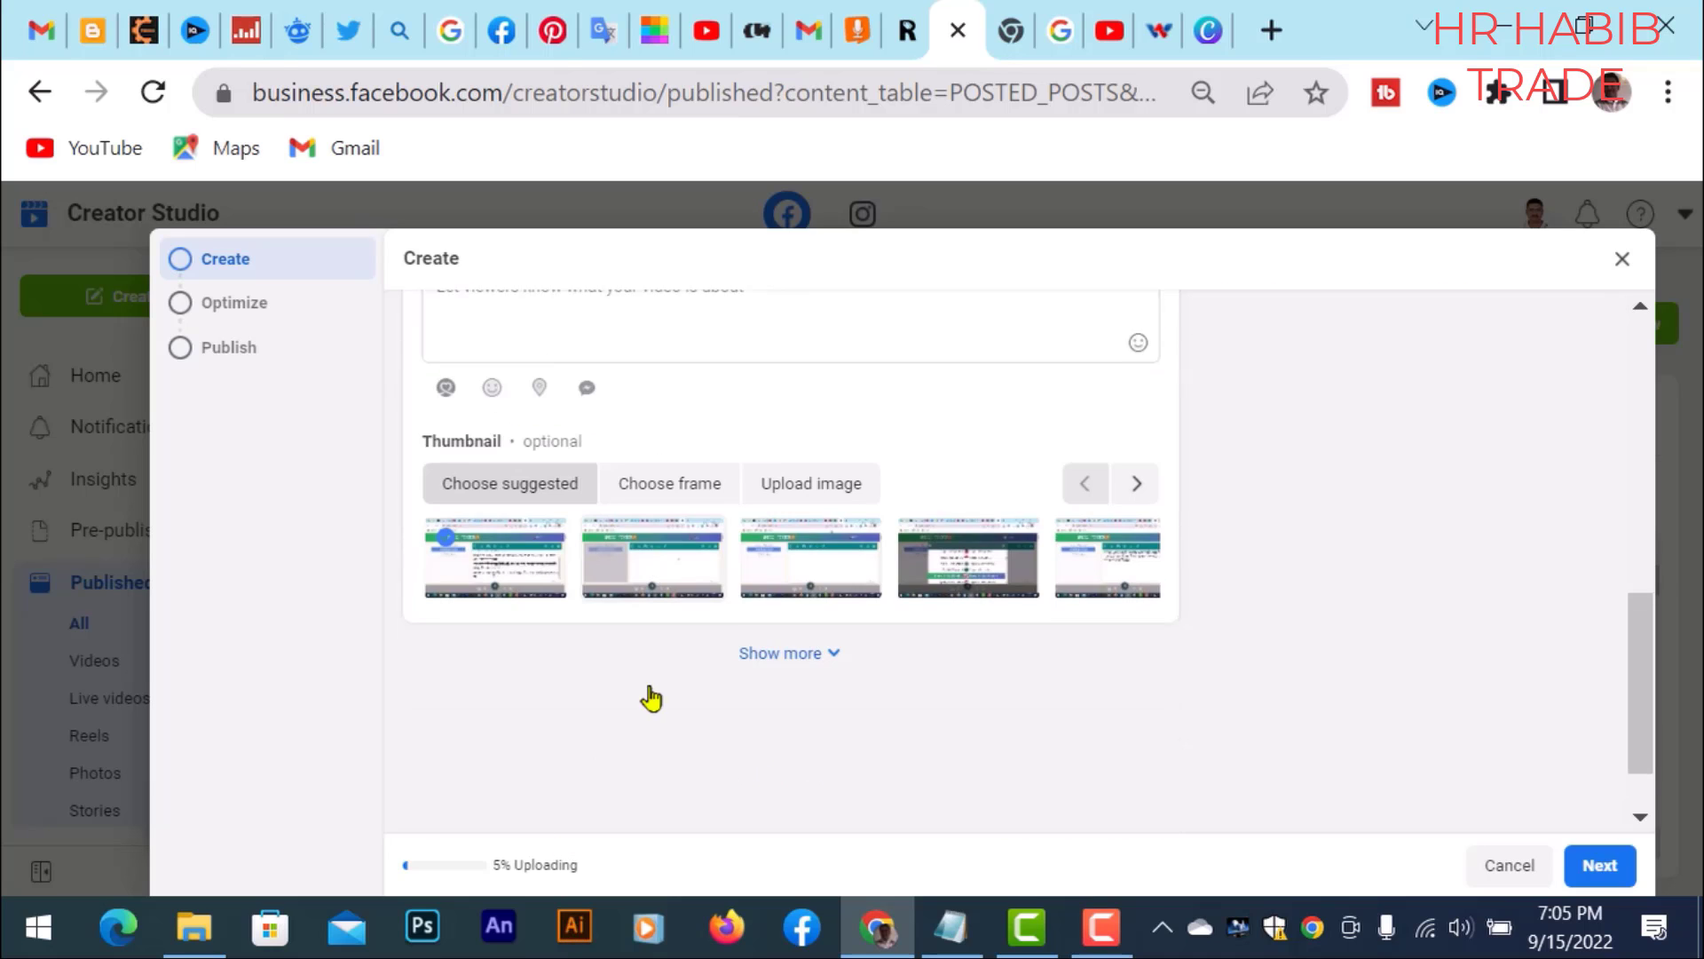
pyautogui.scroll(3, 597, 755)
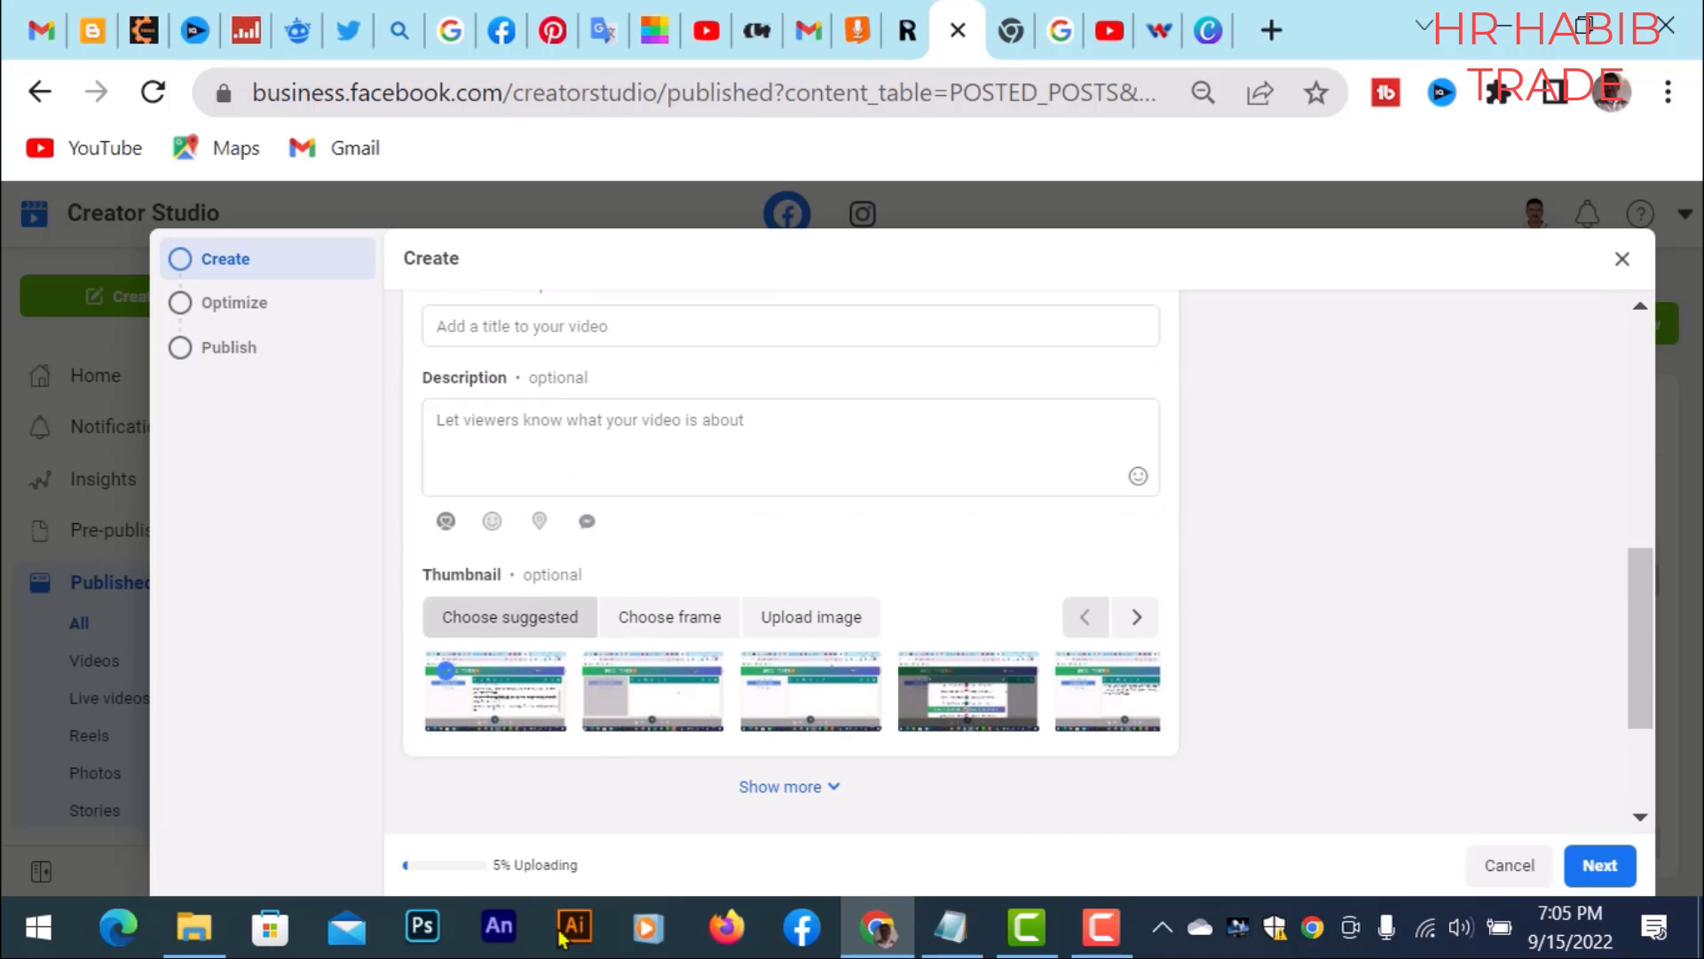
pyautogui.scroll(2, 556, 938)
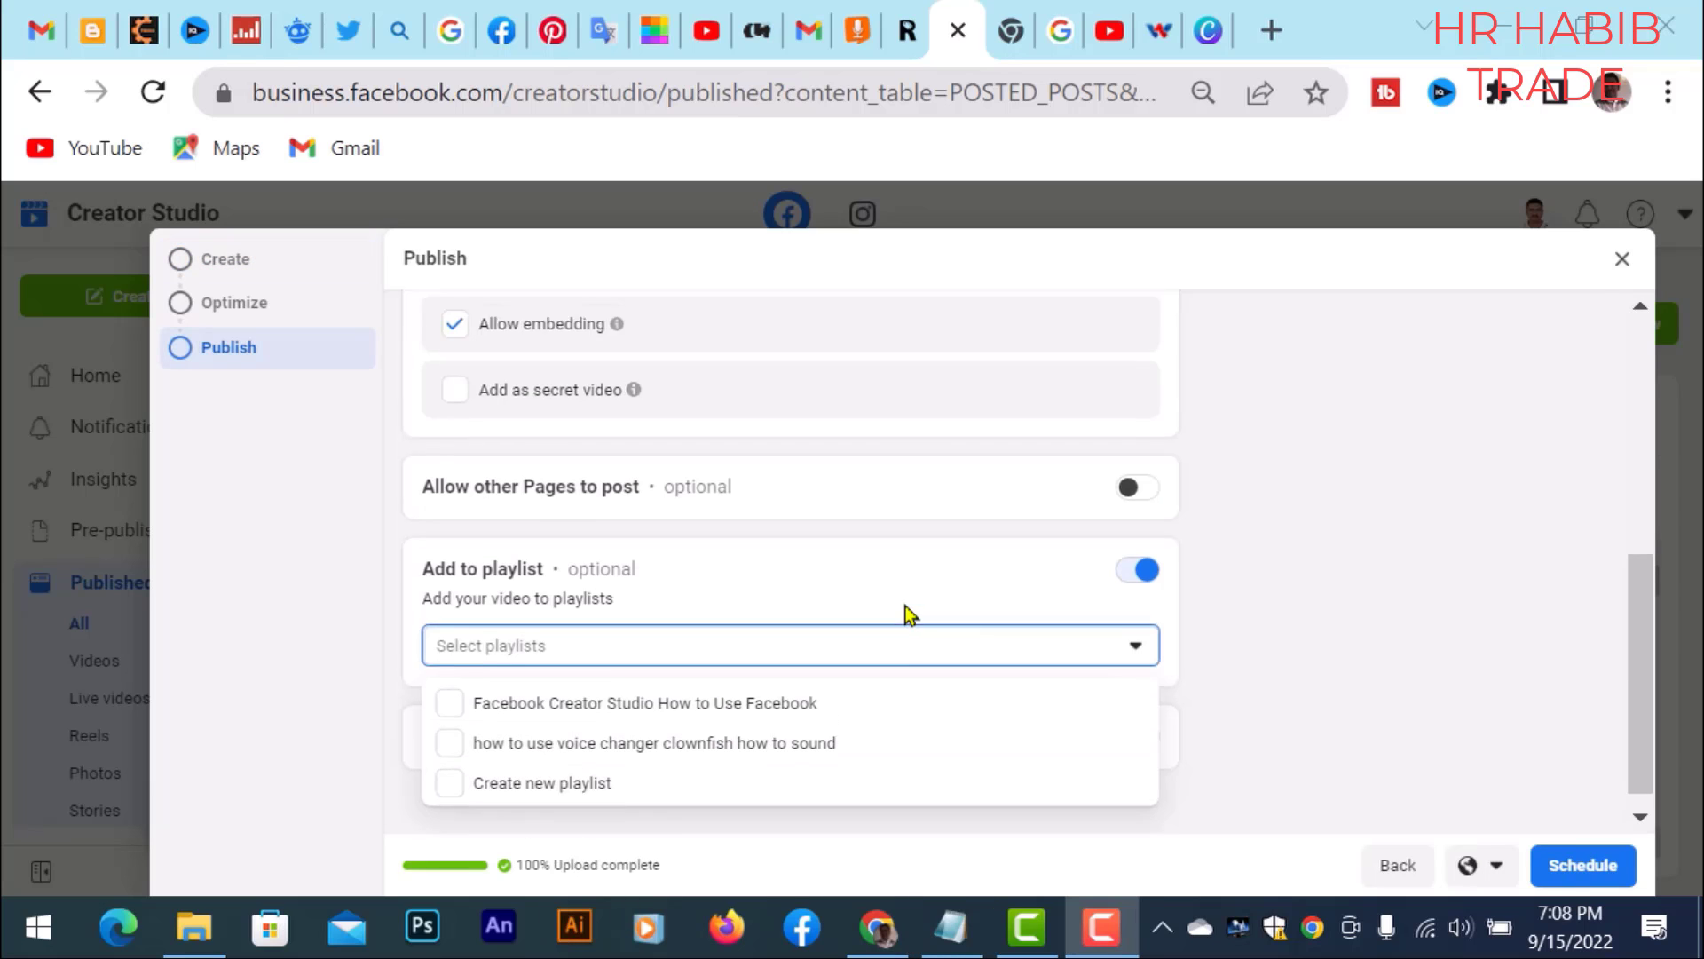
pyautogui.scroll(4, 799, 574)
pyautogui.scroll(-4, 863, 568)
pyautogui.scroll(2, 850, 572)
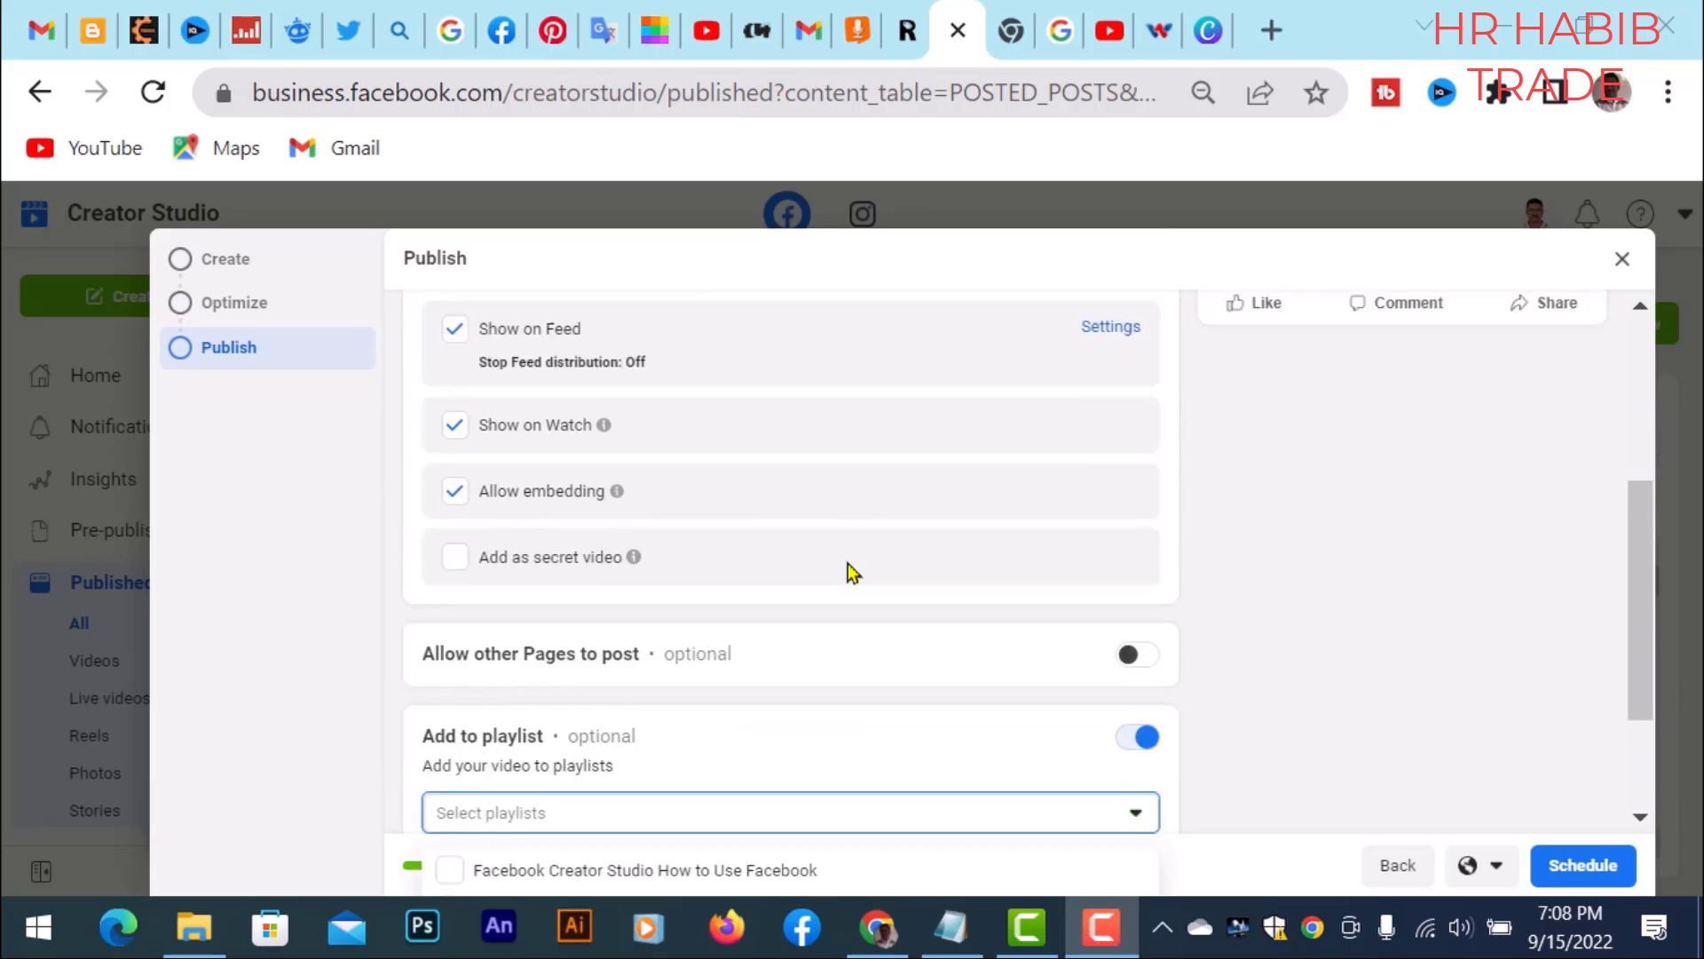
pyautogui.scroll(-2, 888, 564)
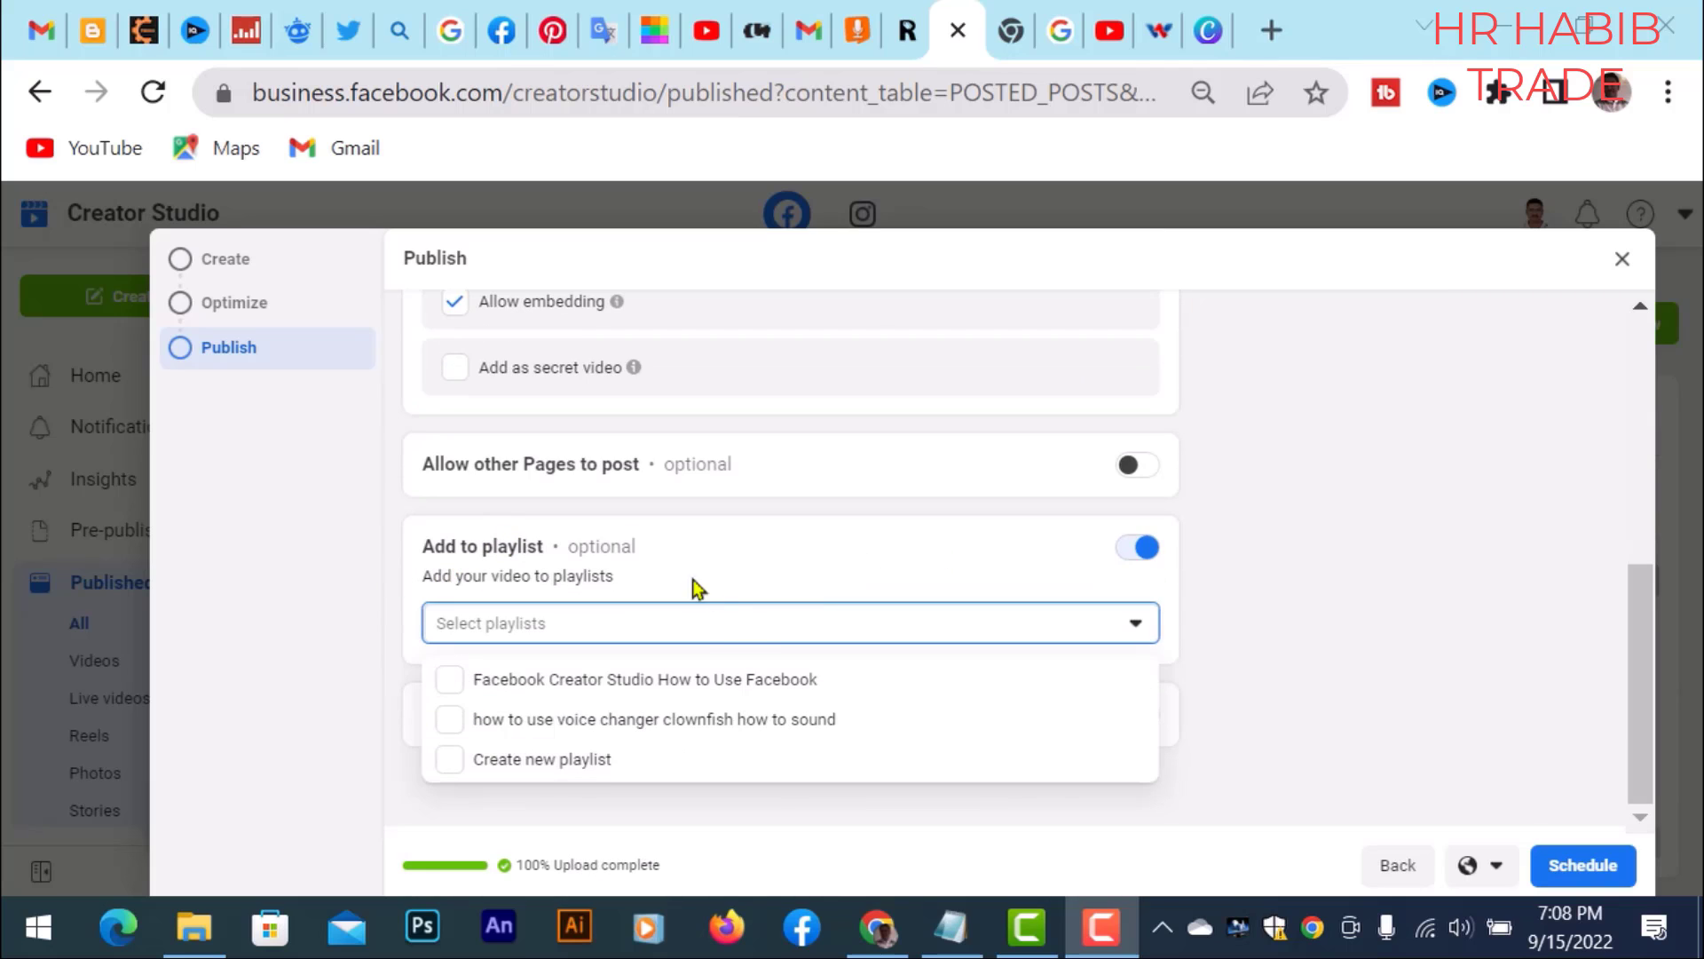
# Step: Switch to YouTube Studio and copy the full title of the Speechtexter video from its details
pyautogui.click(1108, 31)
pyautogui.click(706, 54)
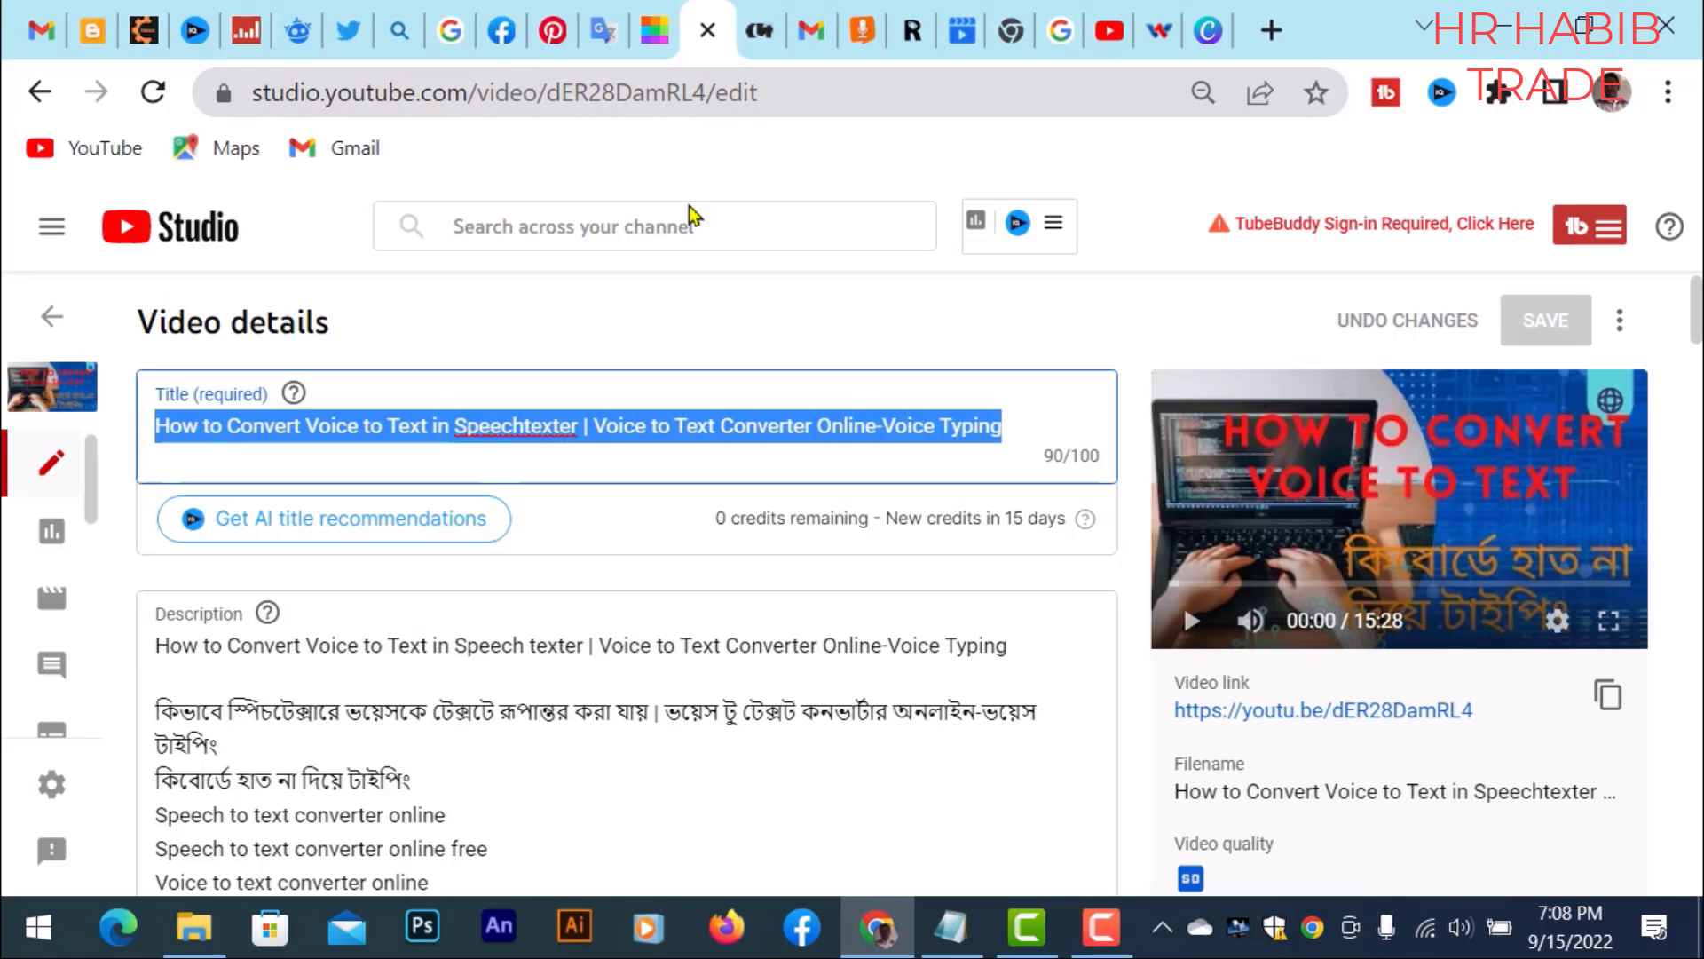
pyautogui.rightClick(605, 421)
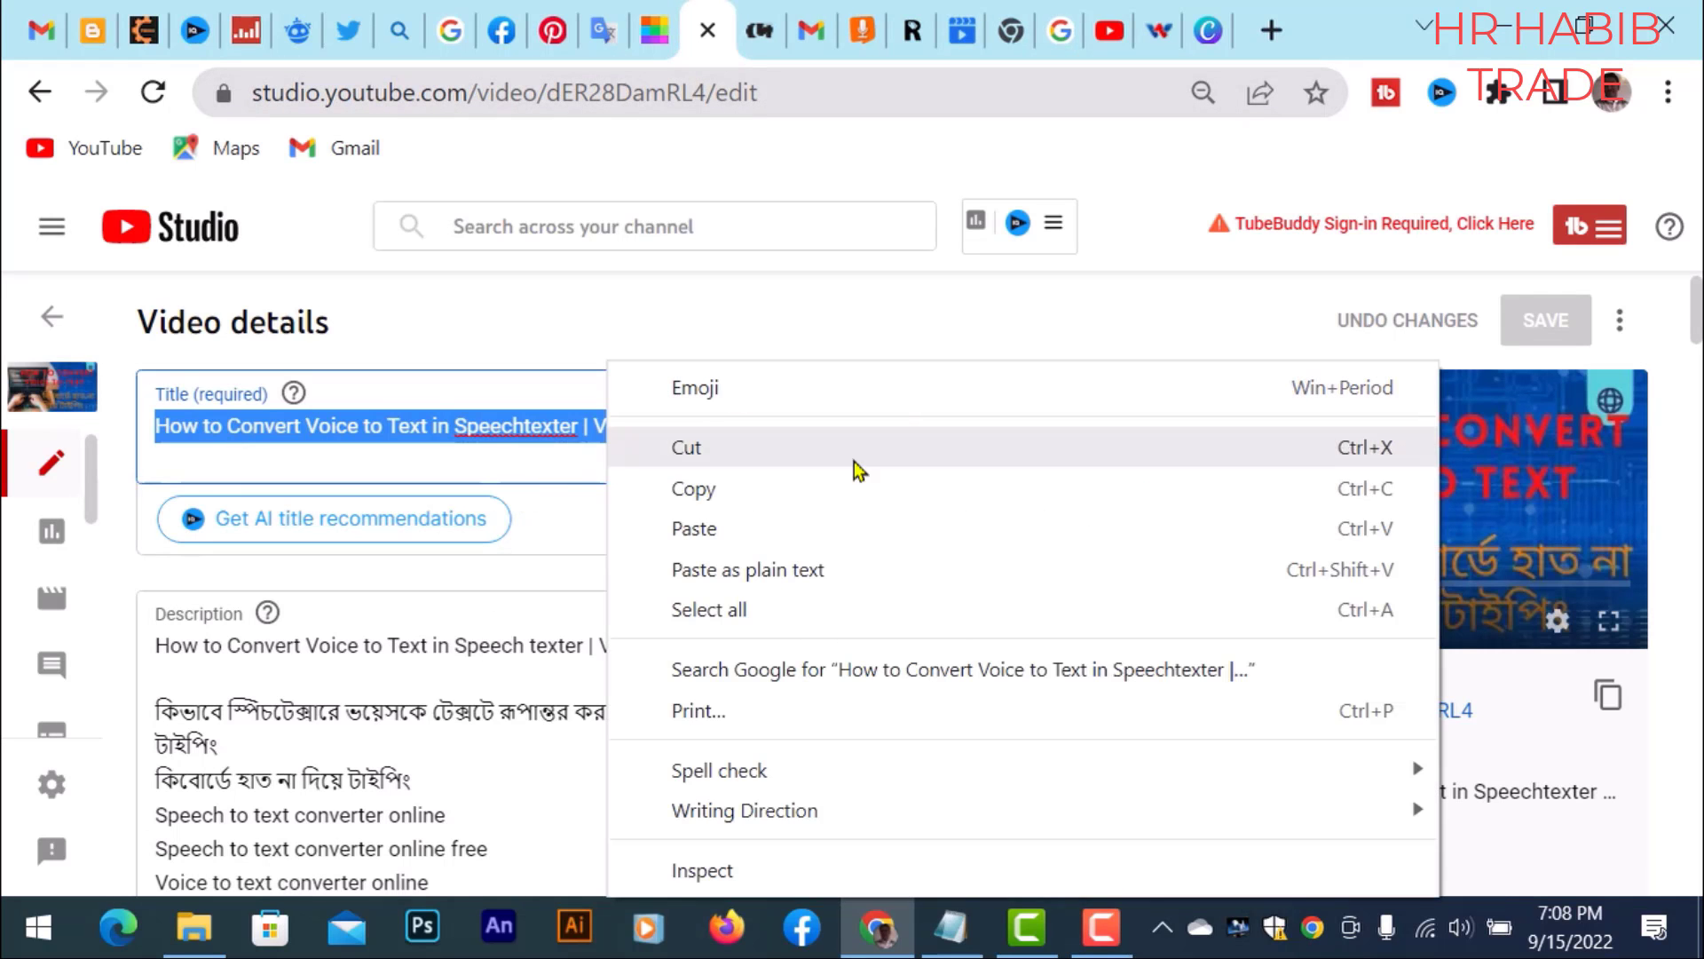
pyautogui.click(697, 488)
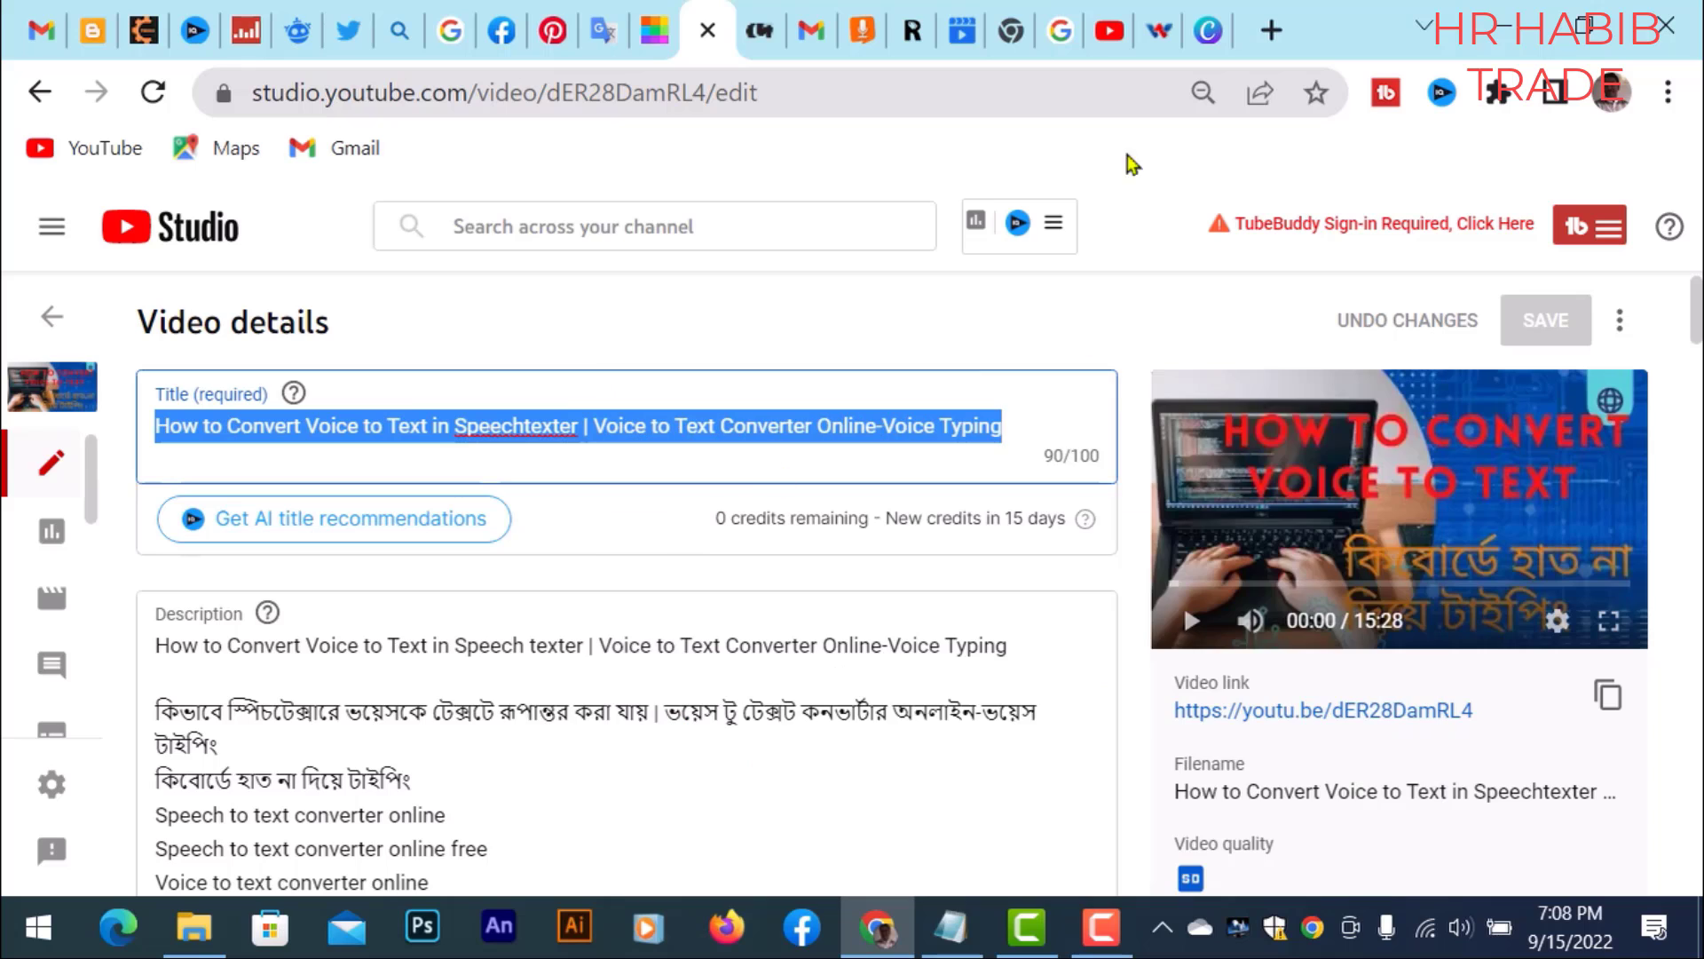
# Step: Return to Creator Studio and start a new playlist titled "How to Convert Voice to Text in Speechtexter | Voi"
pyautogui.click(961, 32)
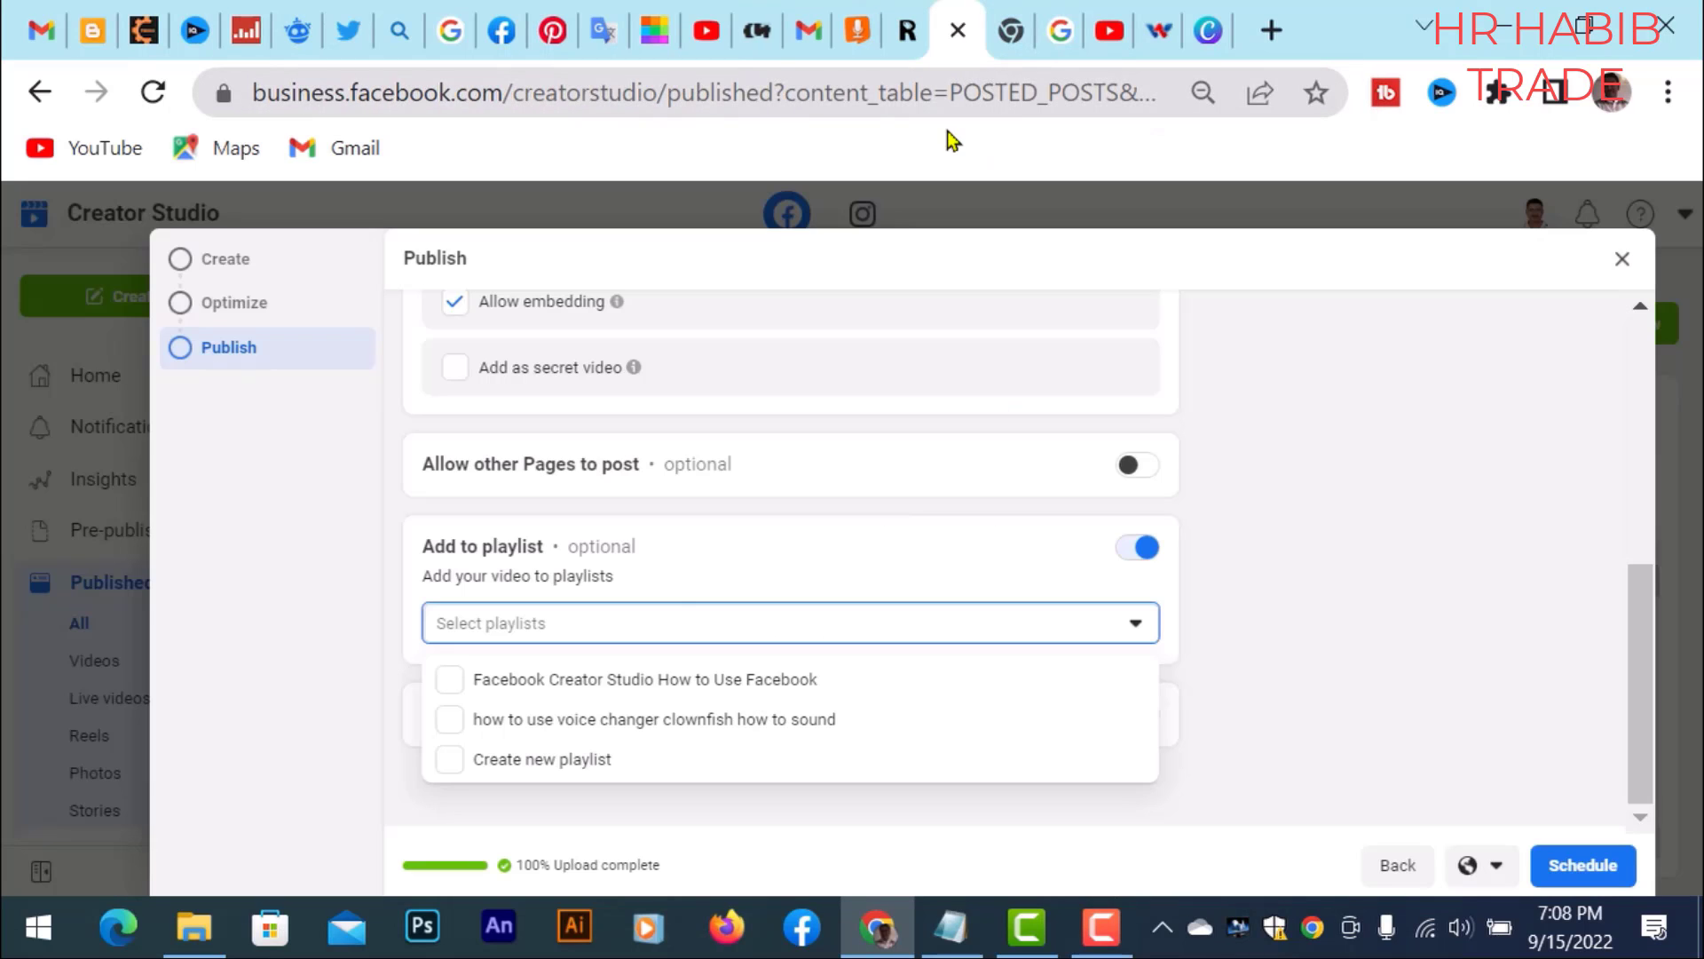
pyautogui.rightClick(655, 623)
pyautogui.click(527, 765)
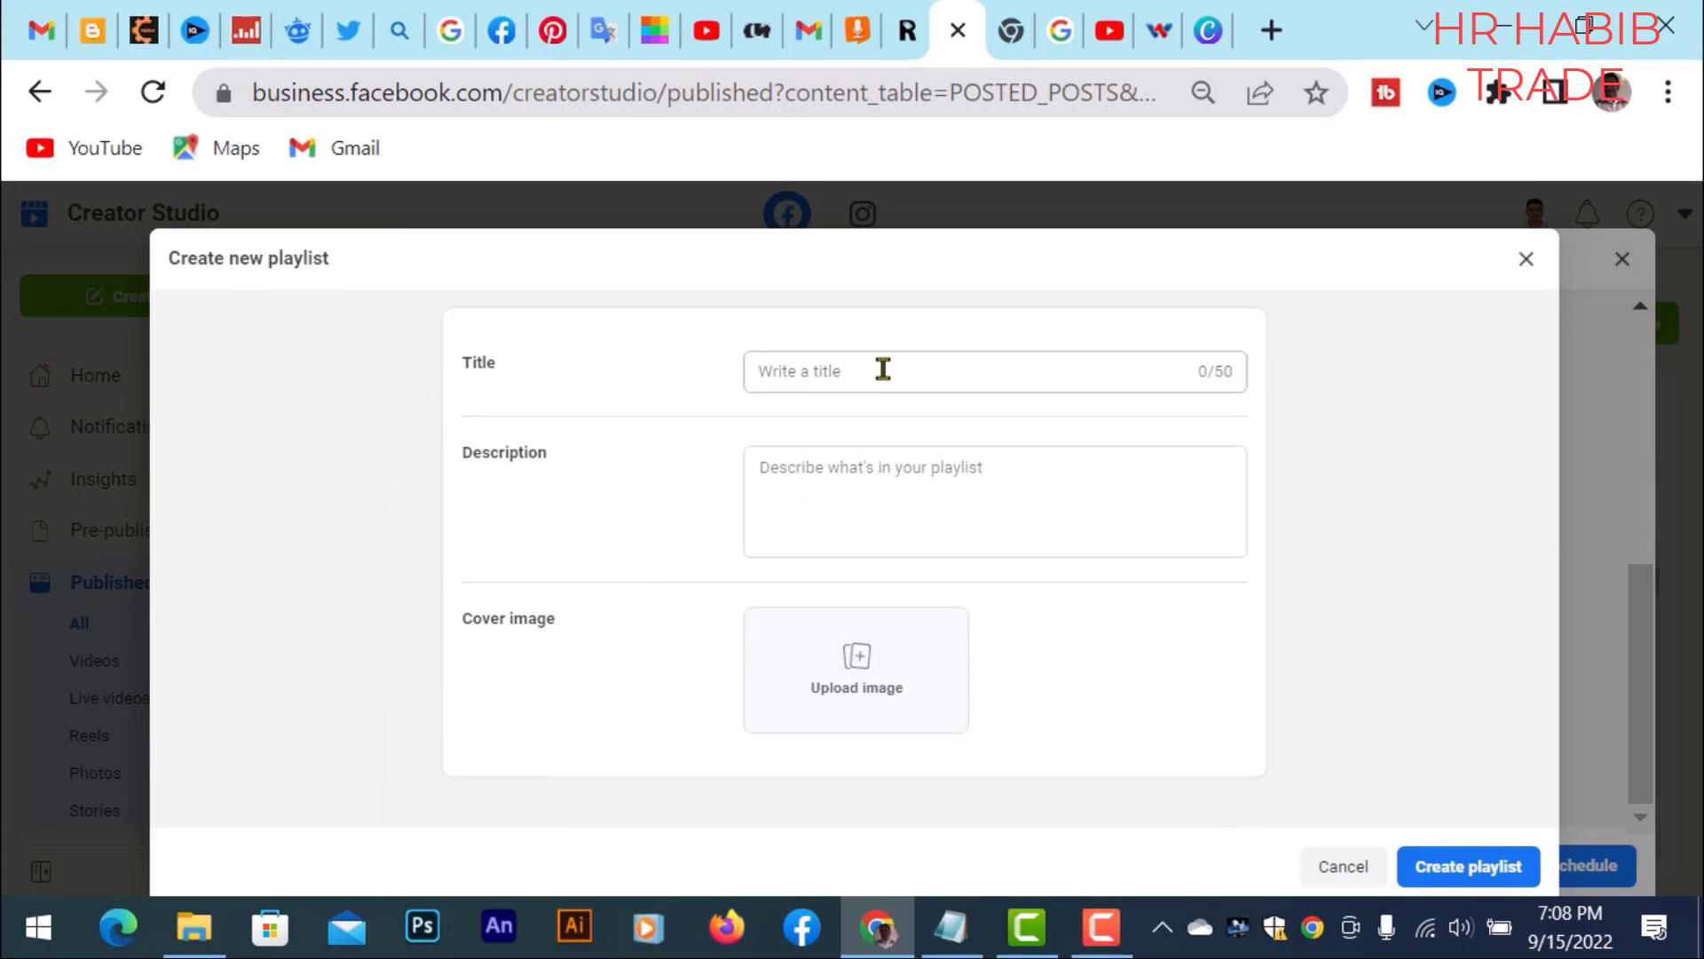
pyautogui.rightClick(883, 369)
pyautogui.click(1000, 631)
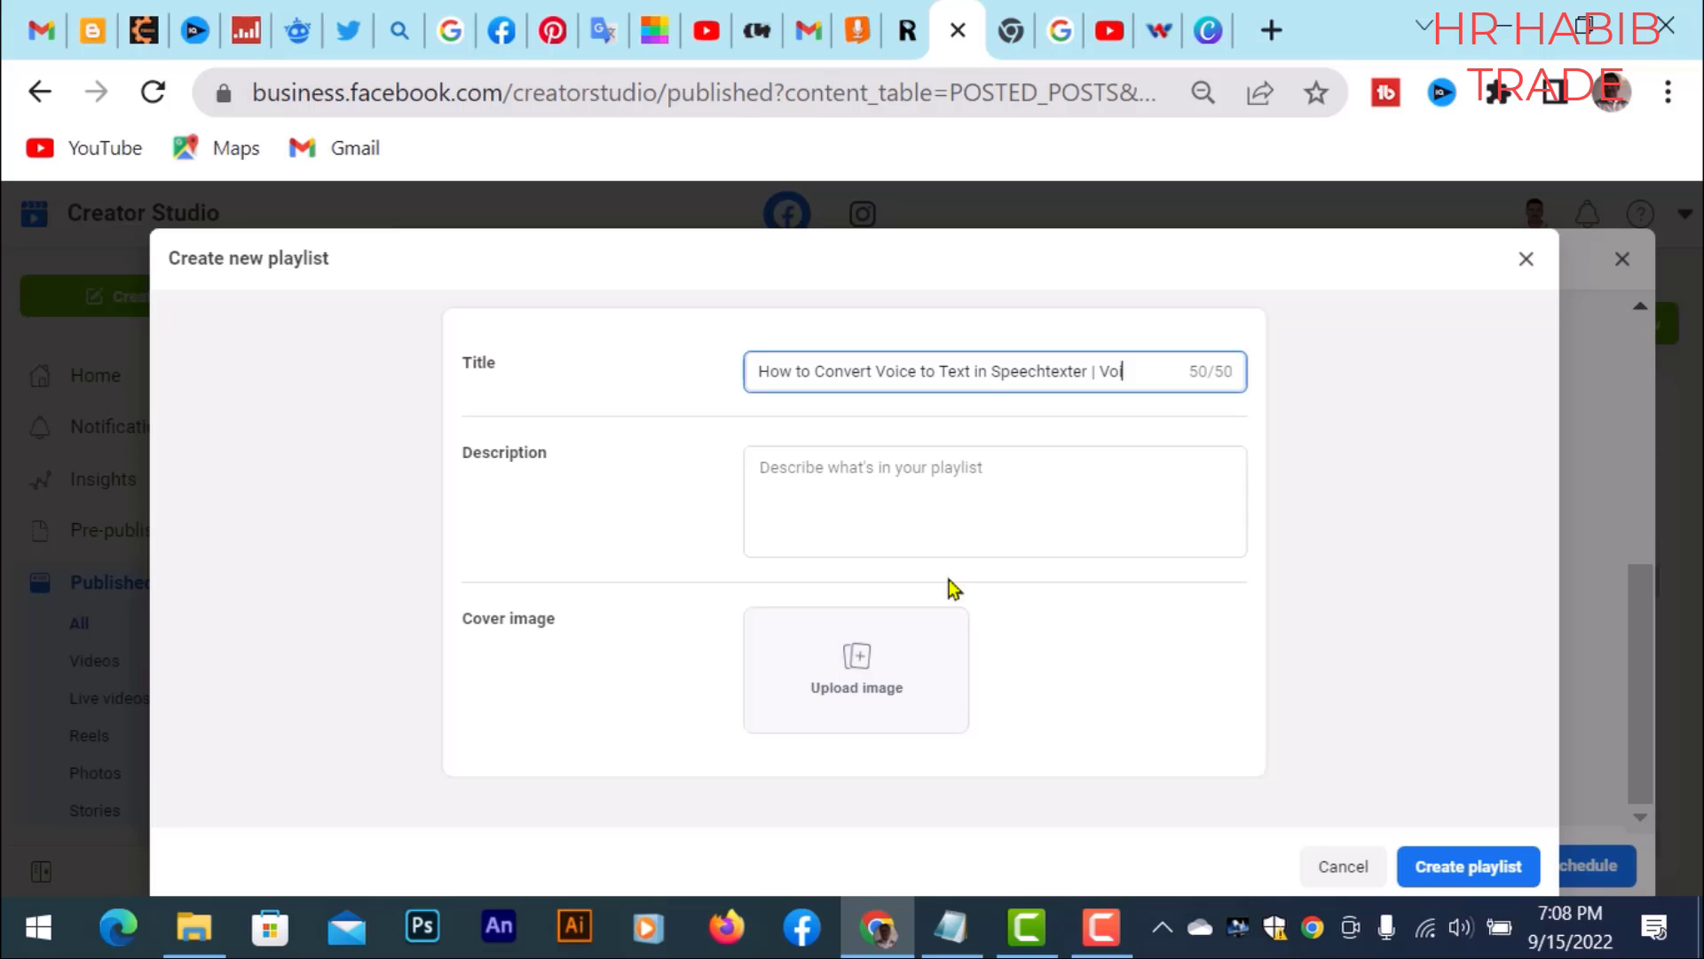
# Step: Copy the YouTube Studio description from its first line through "Speech to text converter online free"
pyautogui.click(902, 507)
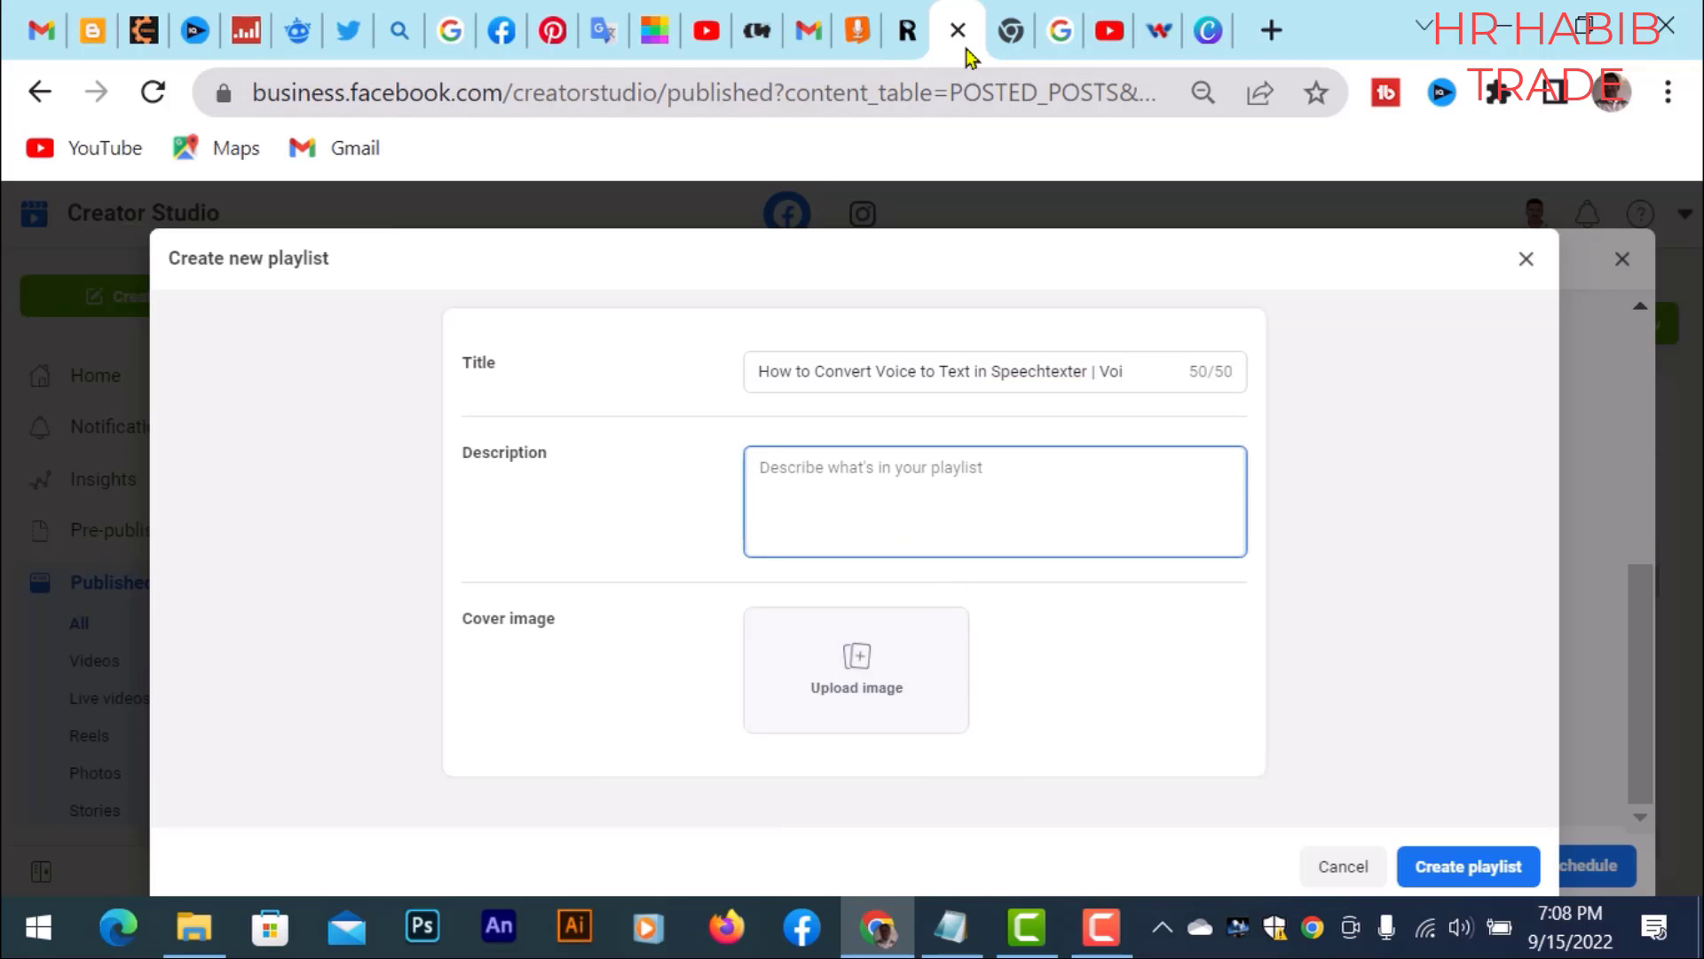
pyautogui.click(1107, 32)
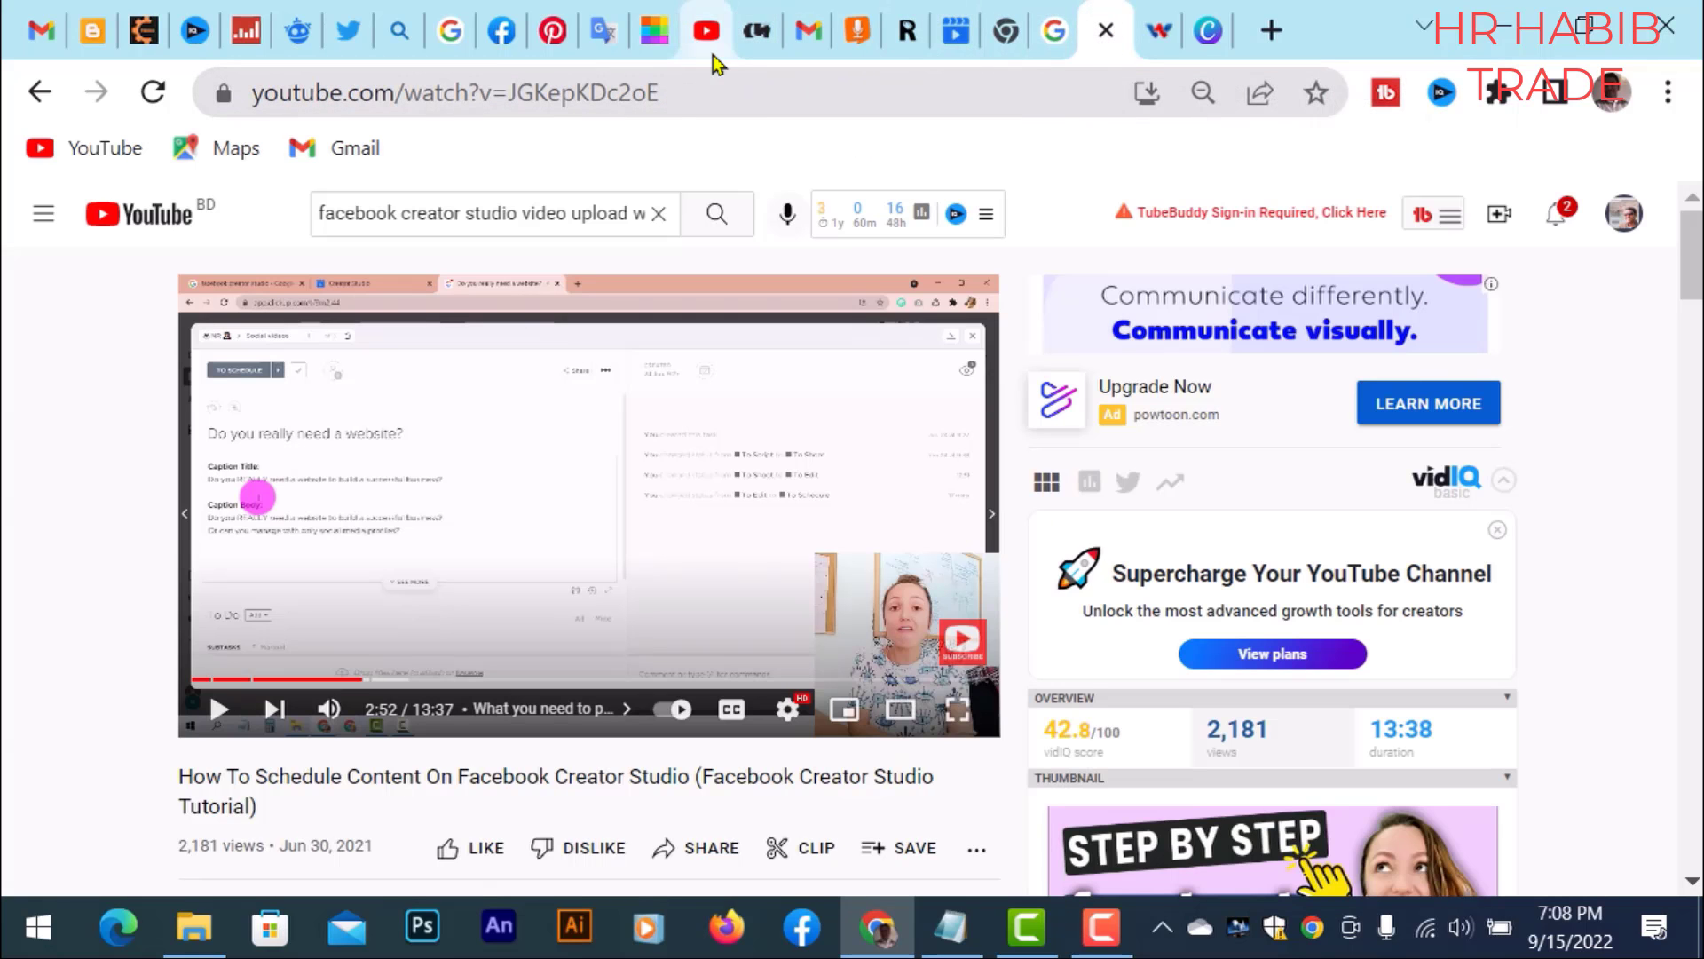
pyautogui.click(708, 34)
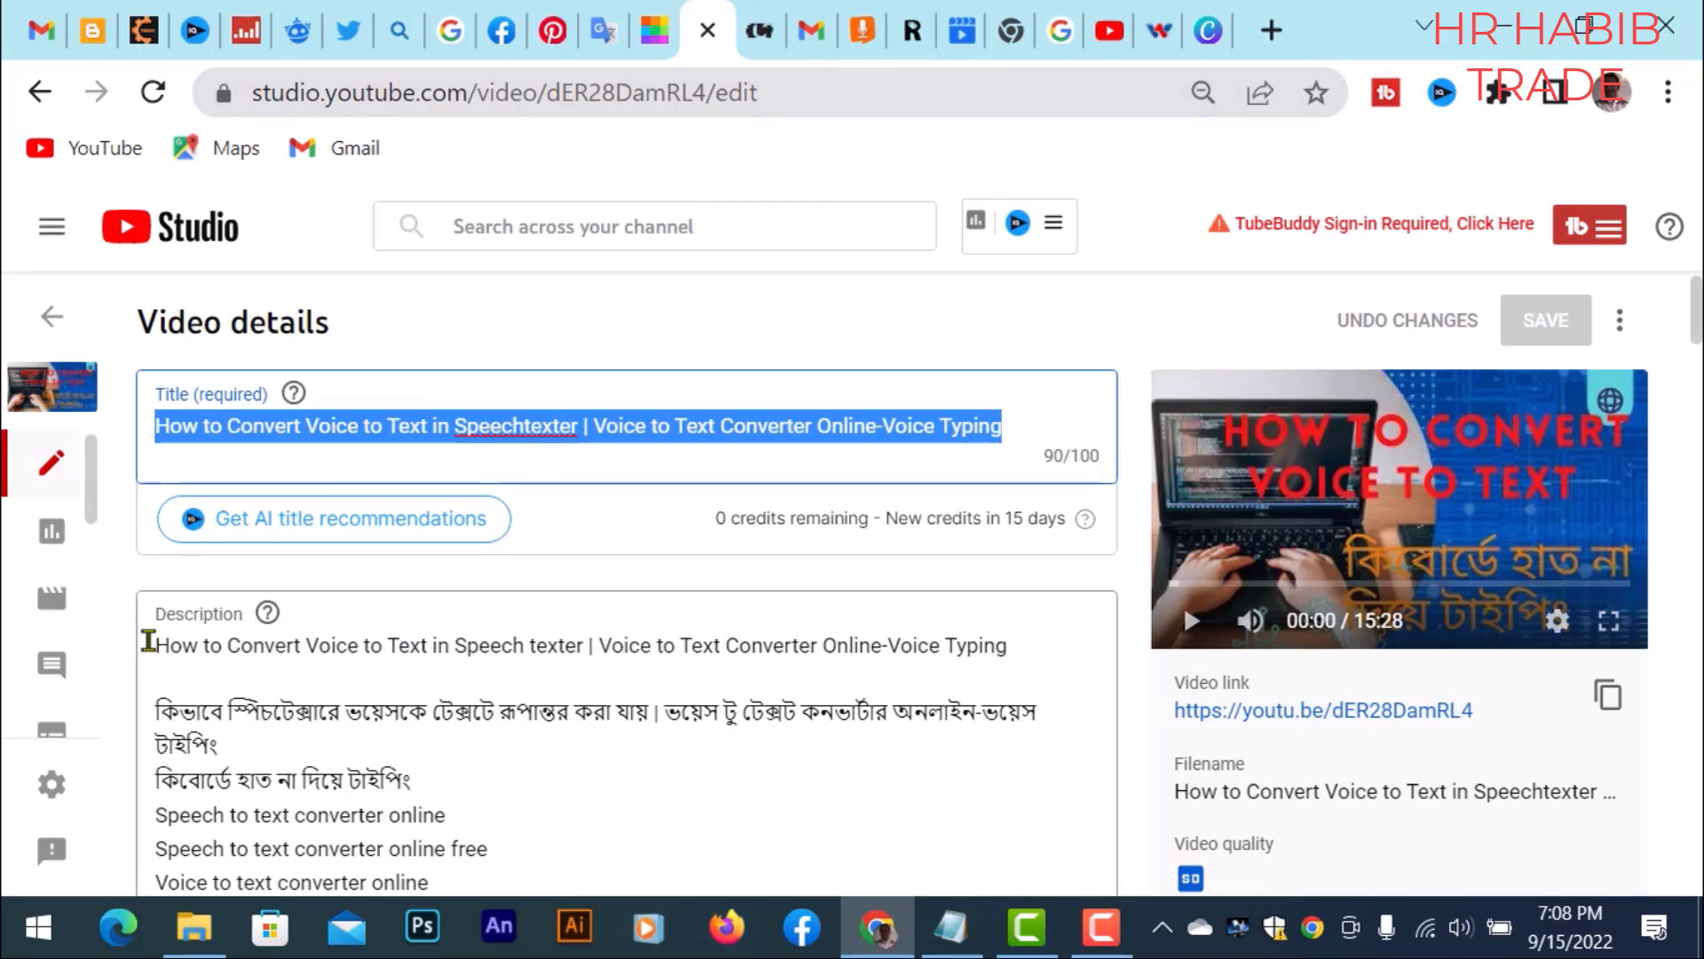
pyautogui.moveTo(156, 645); pyautogui.dragTo(653, 839)
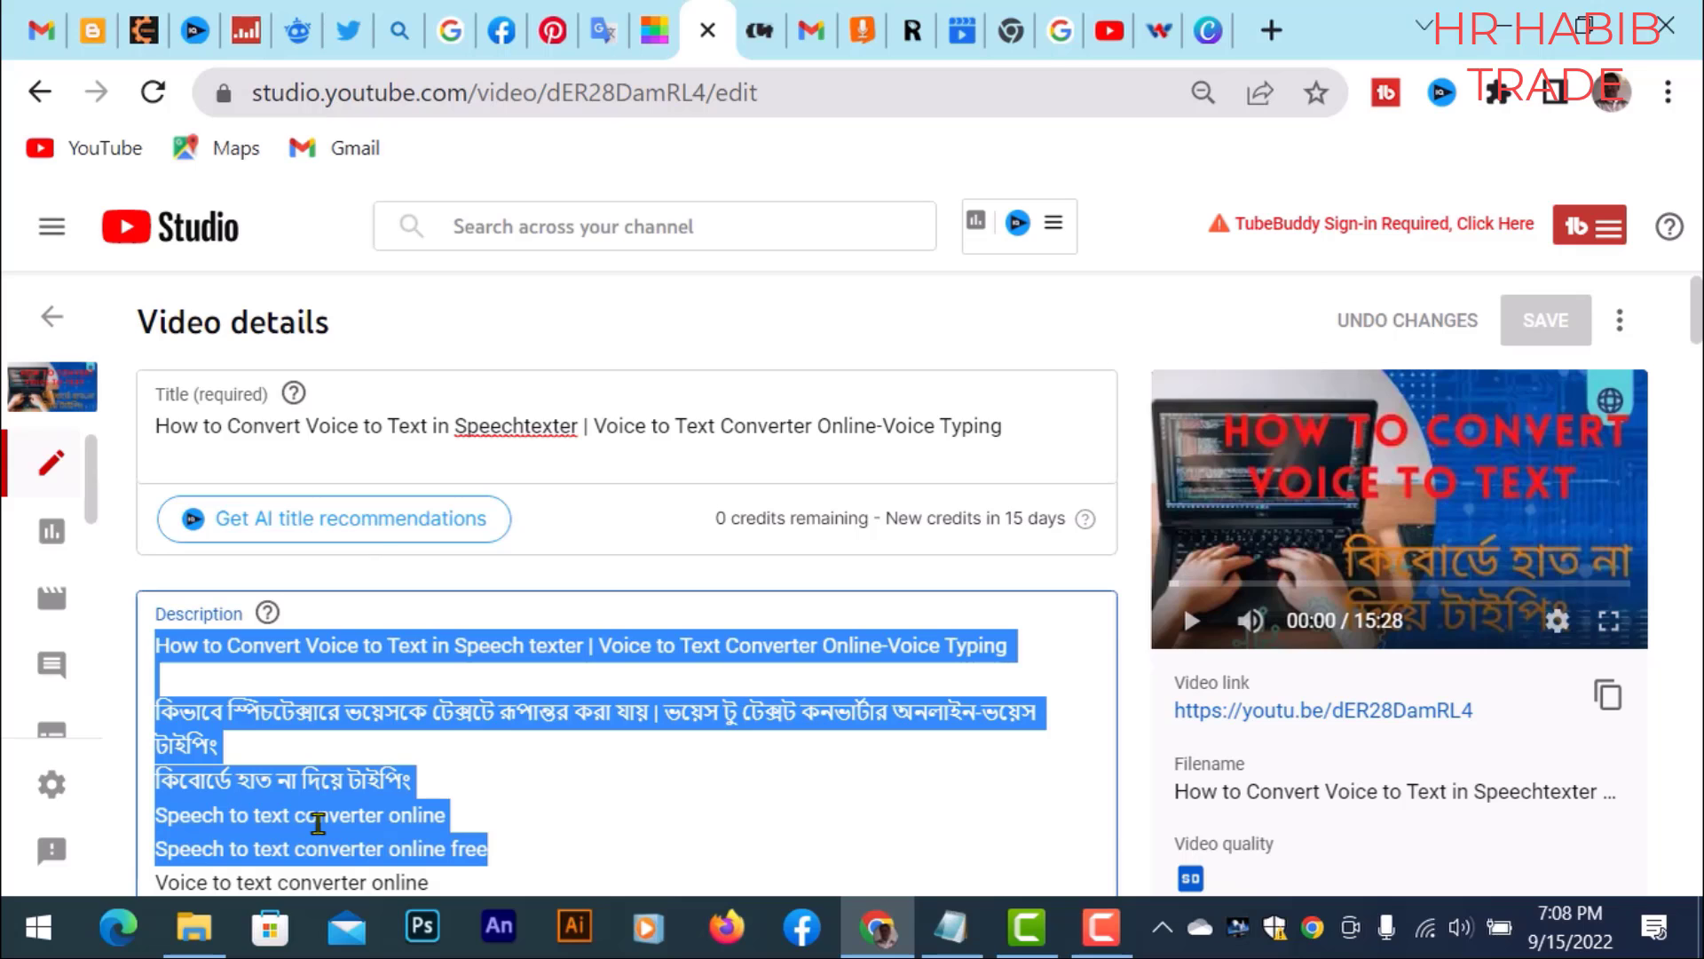
pyautogui.rightClick(317, 823)
pyautogui.click(435, 419)
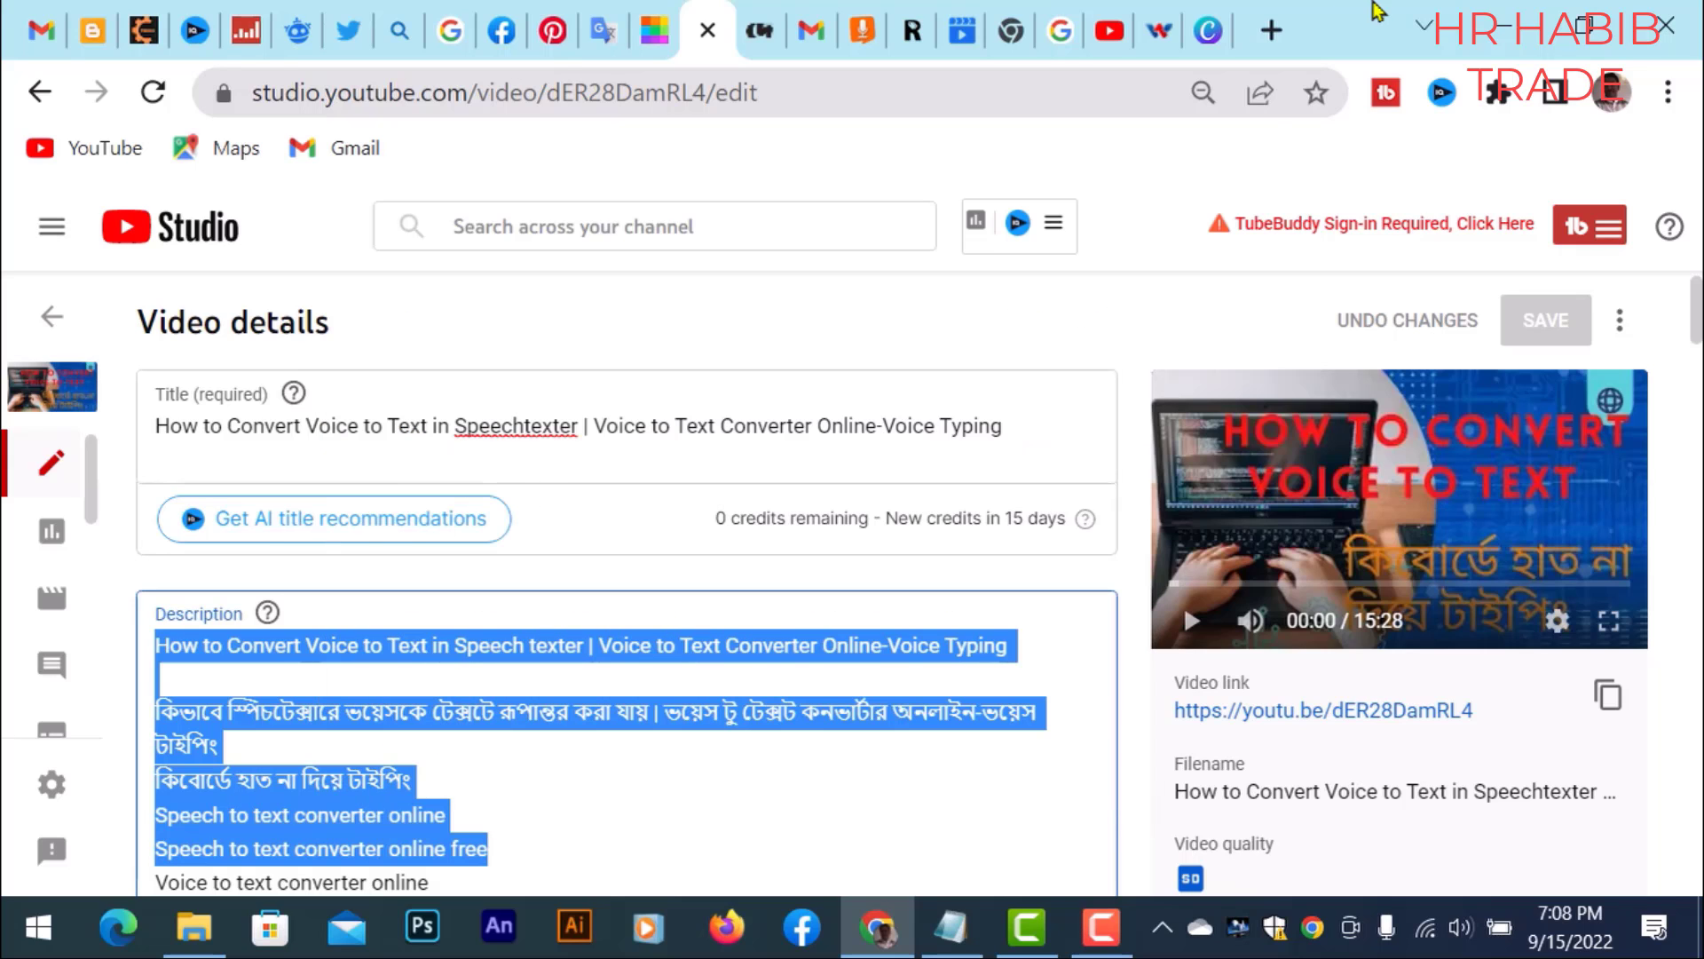
# Step: Return to Creator Studio, paste the copied text as the new playlist's description and check it
pyautogui.click(1109, 30)
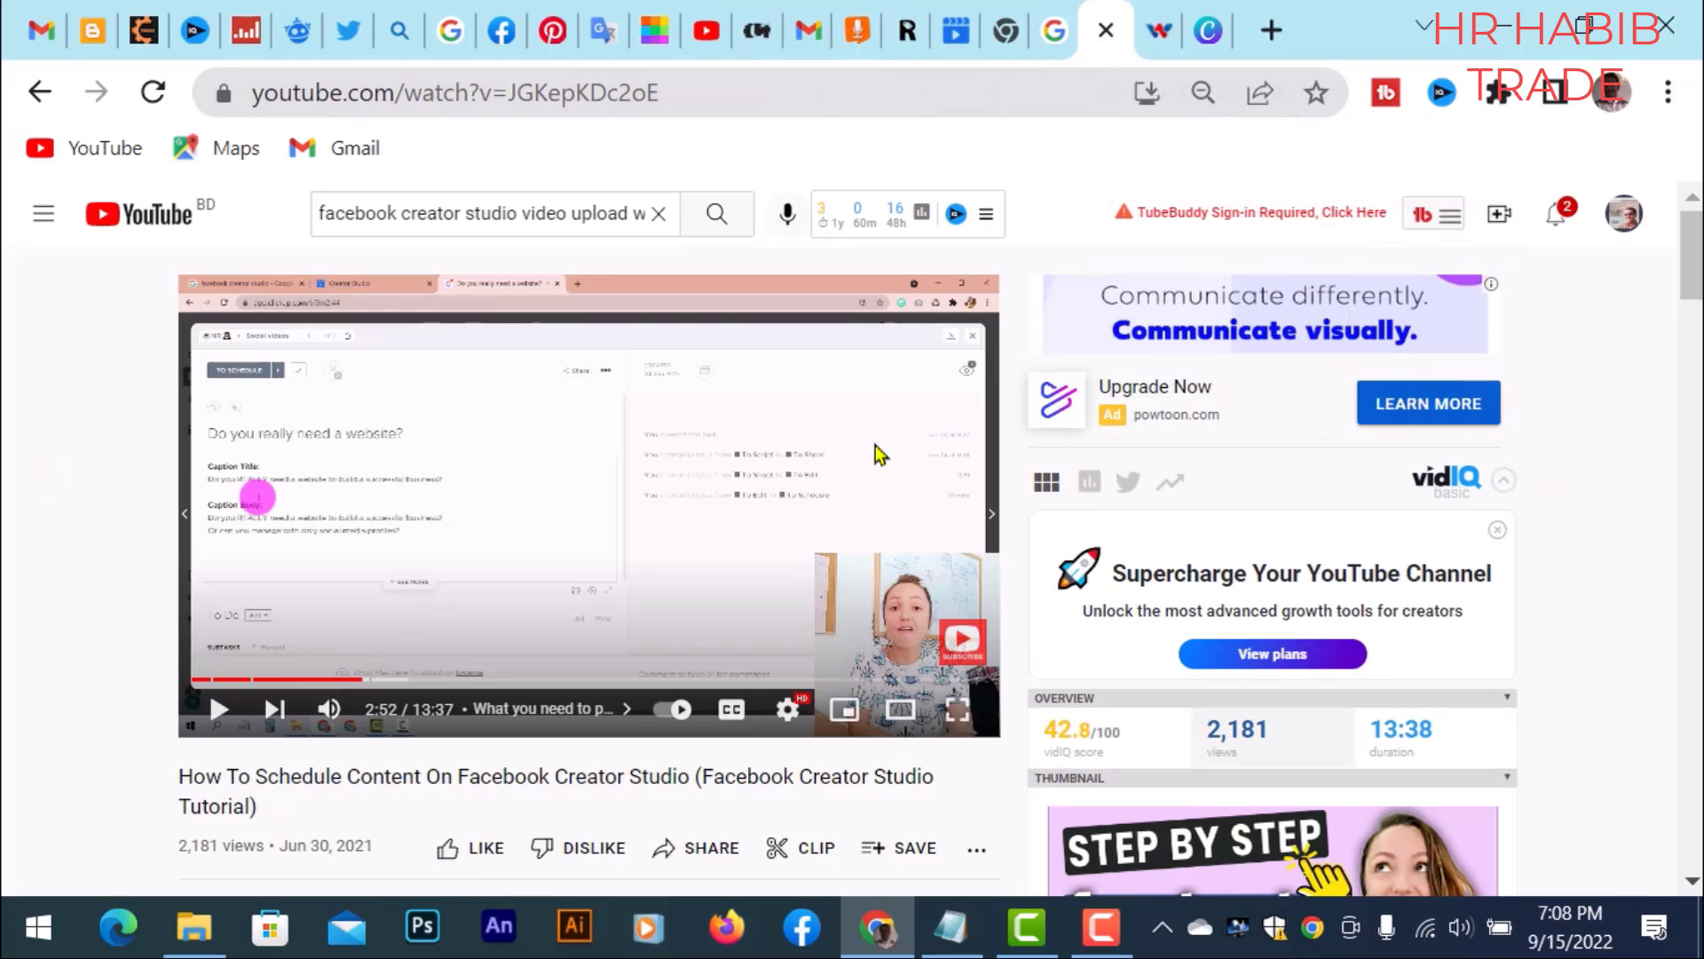
pyautogui.click(707, 32)
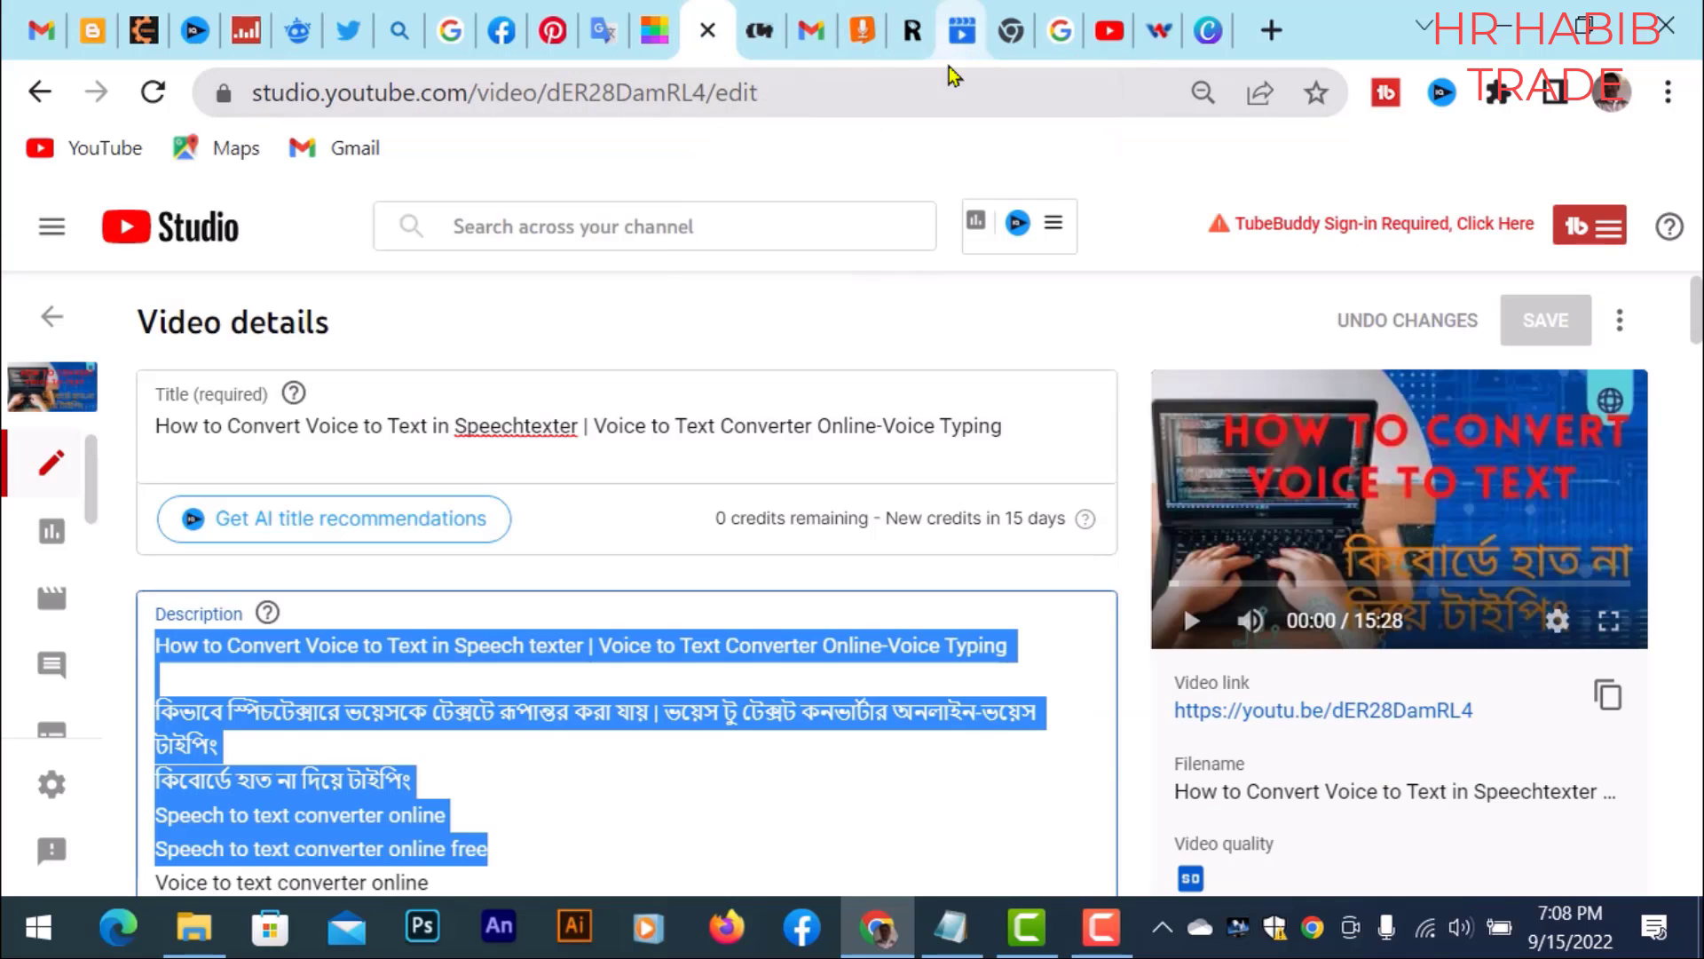
pyautogui.click(950, 32)
pyautogui.rightClick(850, 491)
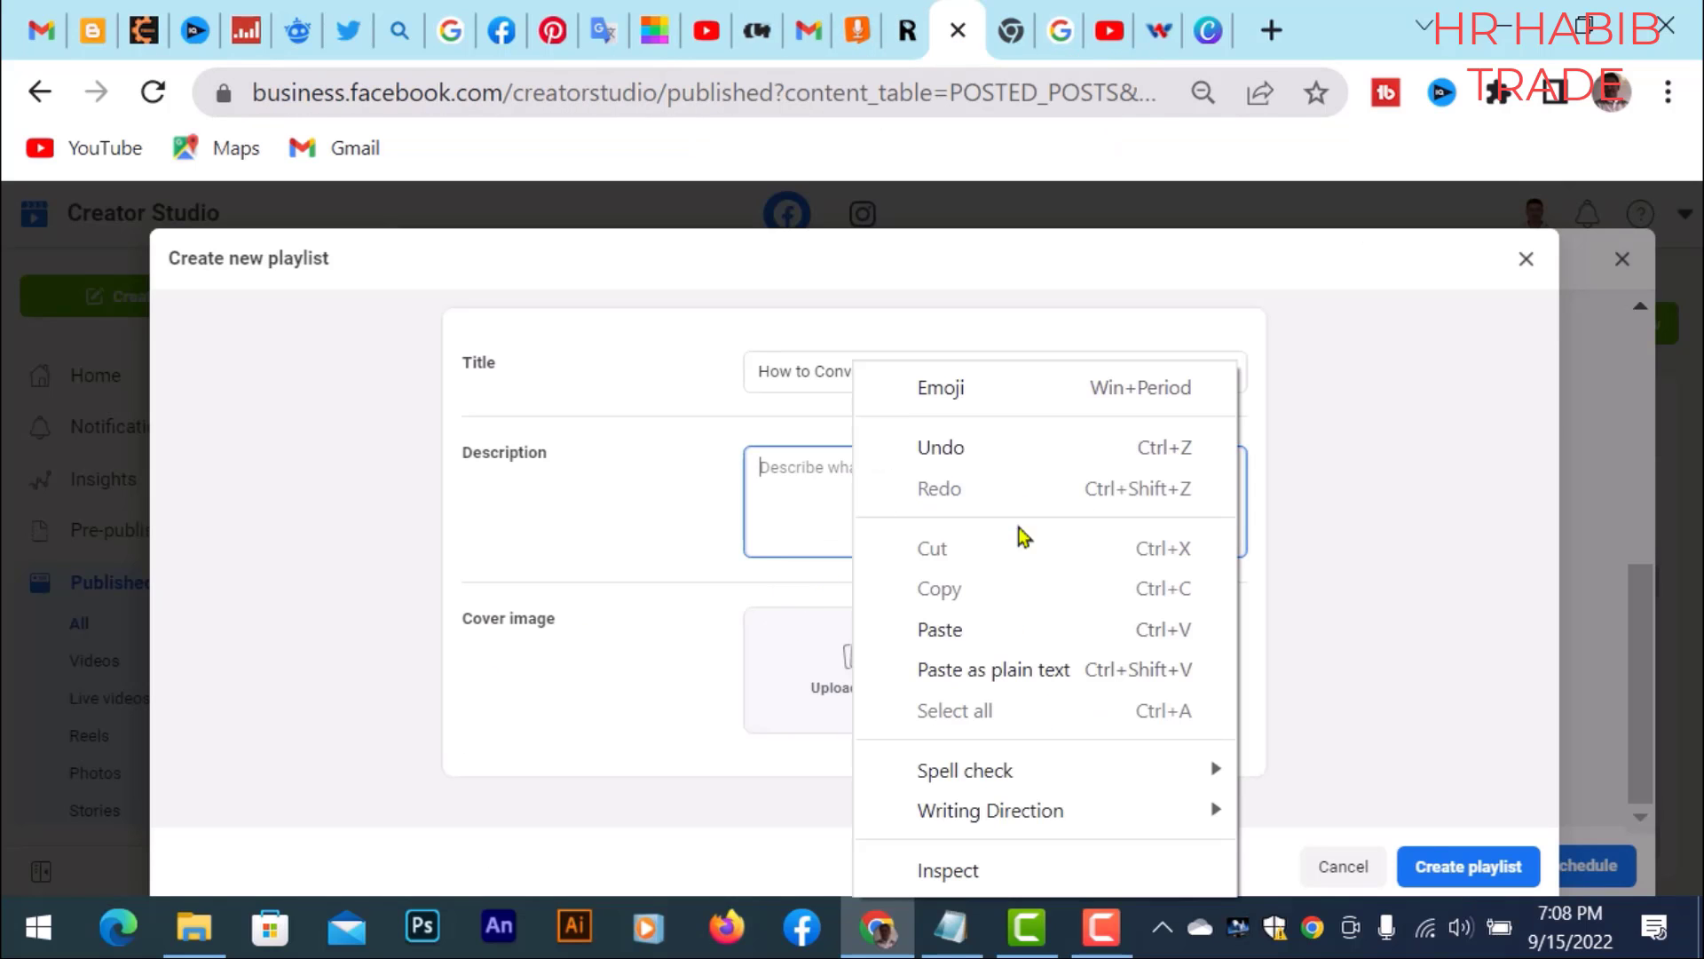
pyautogui.click(982, 636)
pyautogui.scroll(3, 1078, 517)
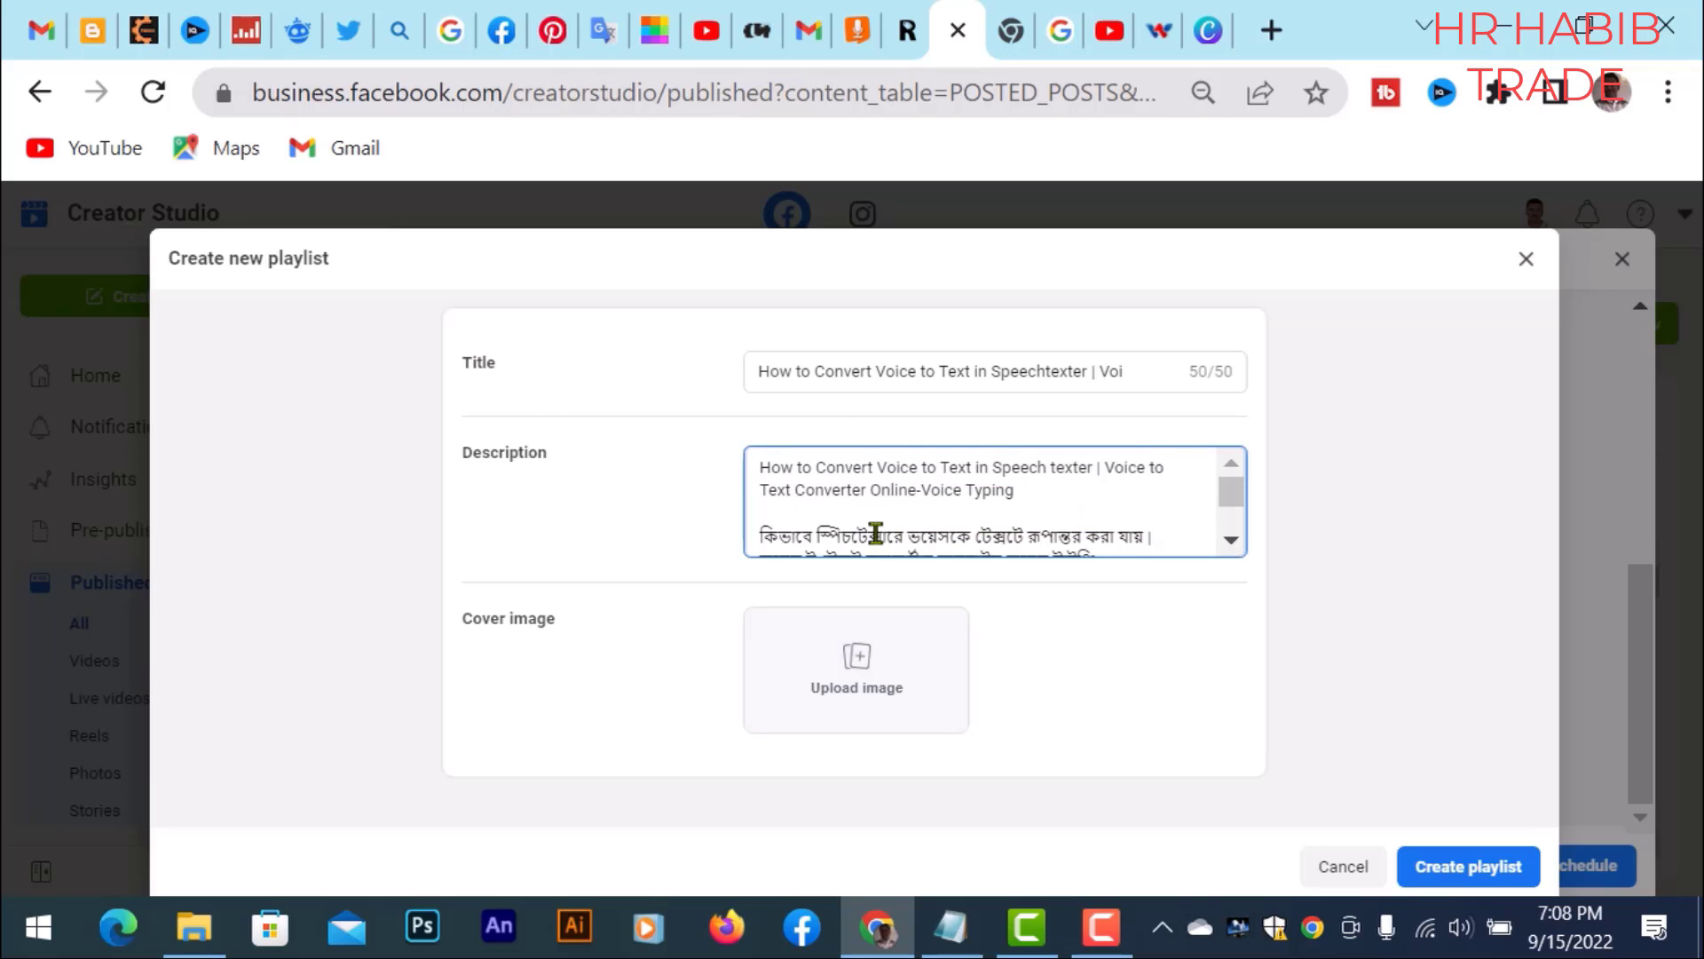
pyautogui.scroll(-3, 875, 533)
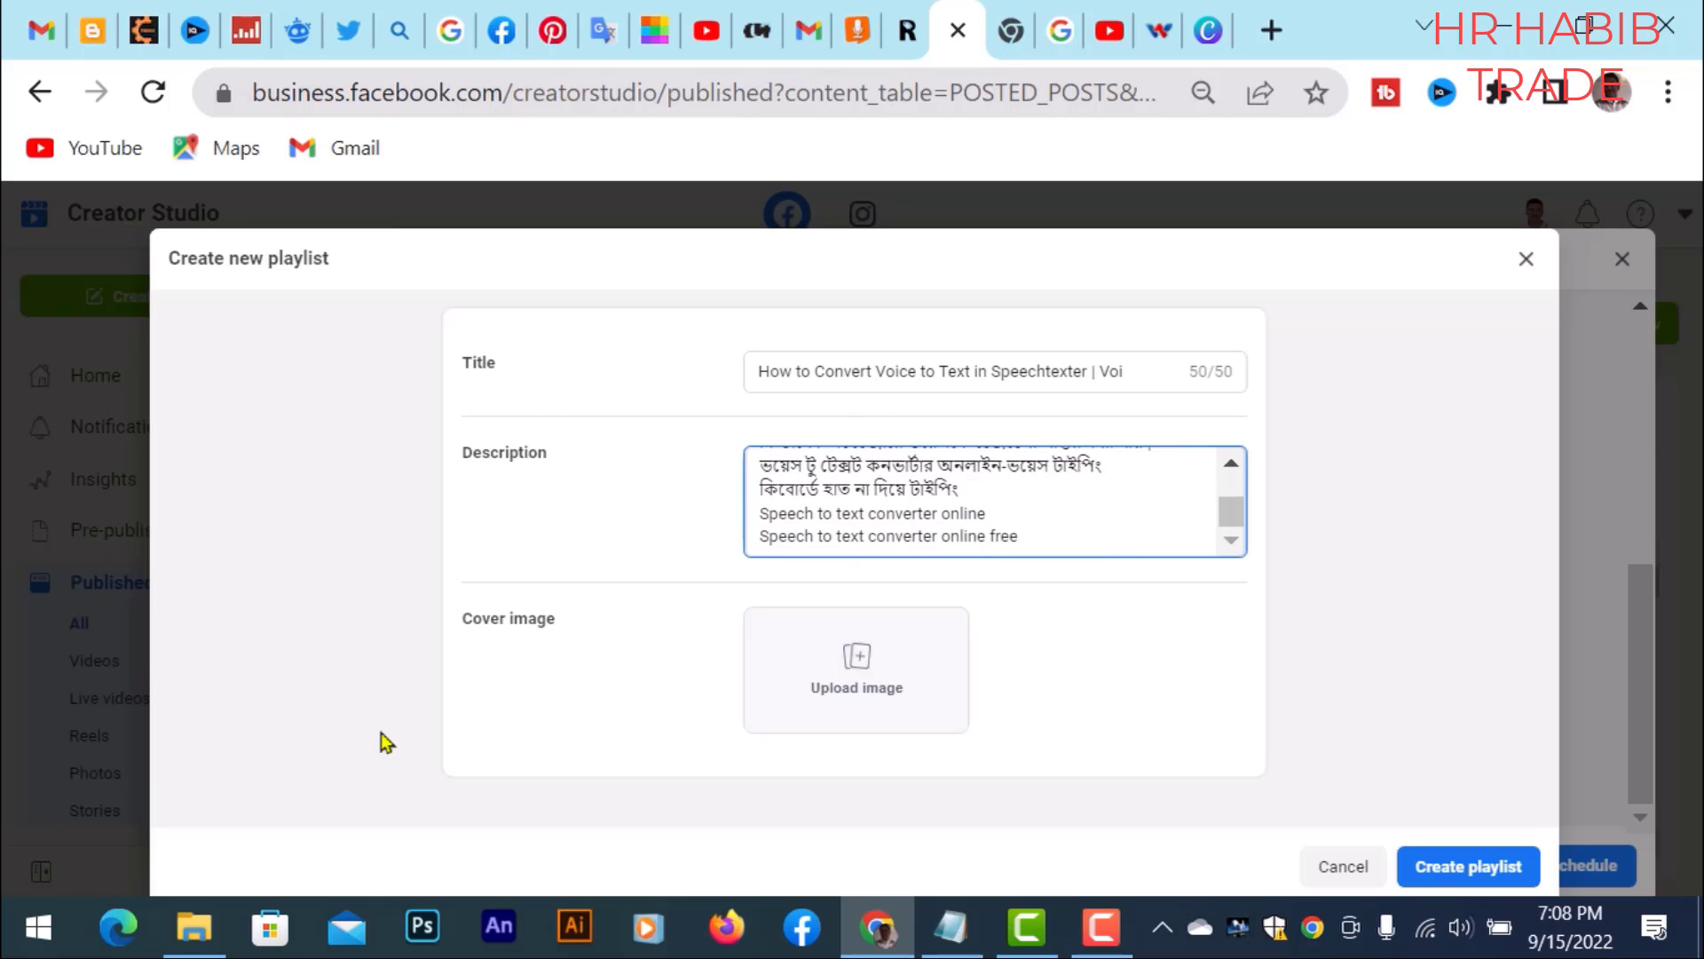
# Step: Add the "Speech to text converter online" PNG from Downloads as the cover image and create the playlist
pyautogui.click(925, 684)
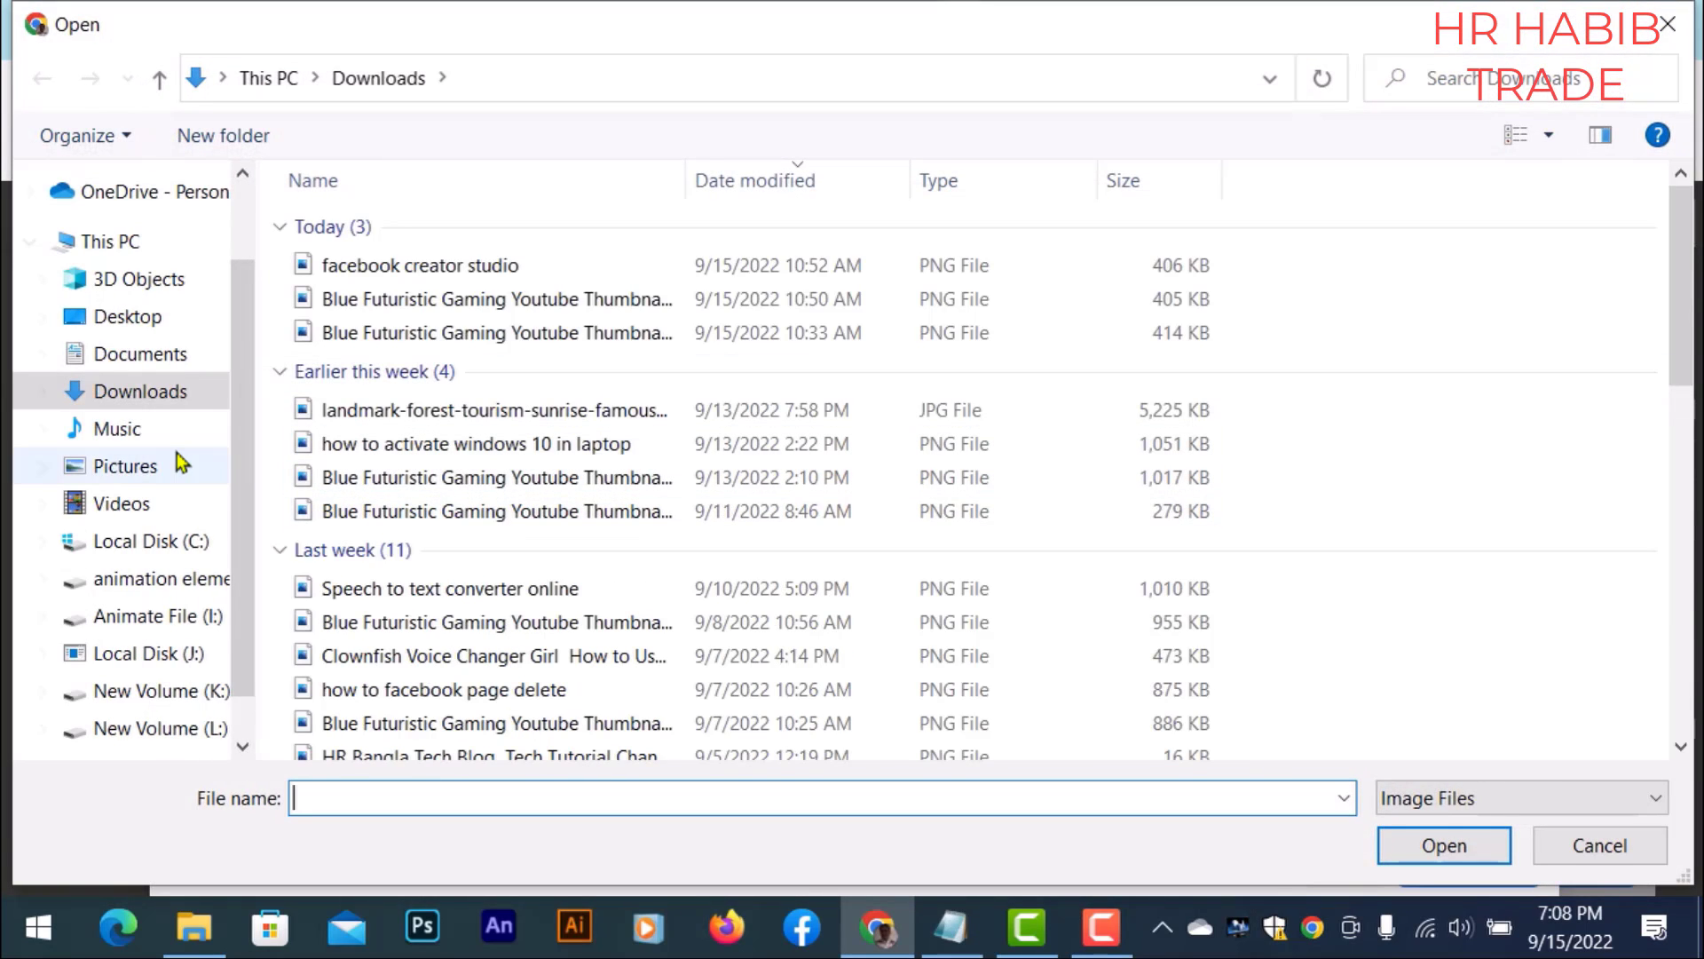
pyautogui.scroll(-1, 526, 477)
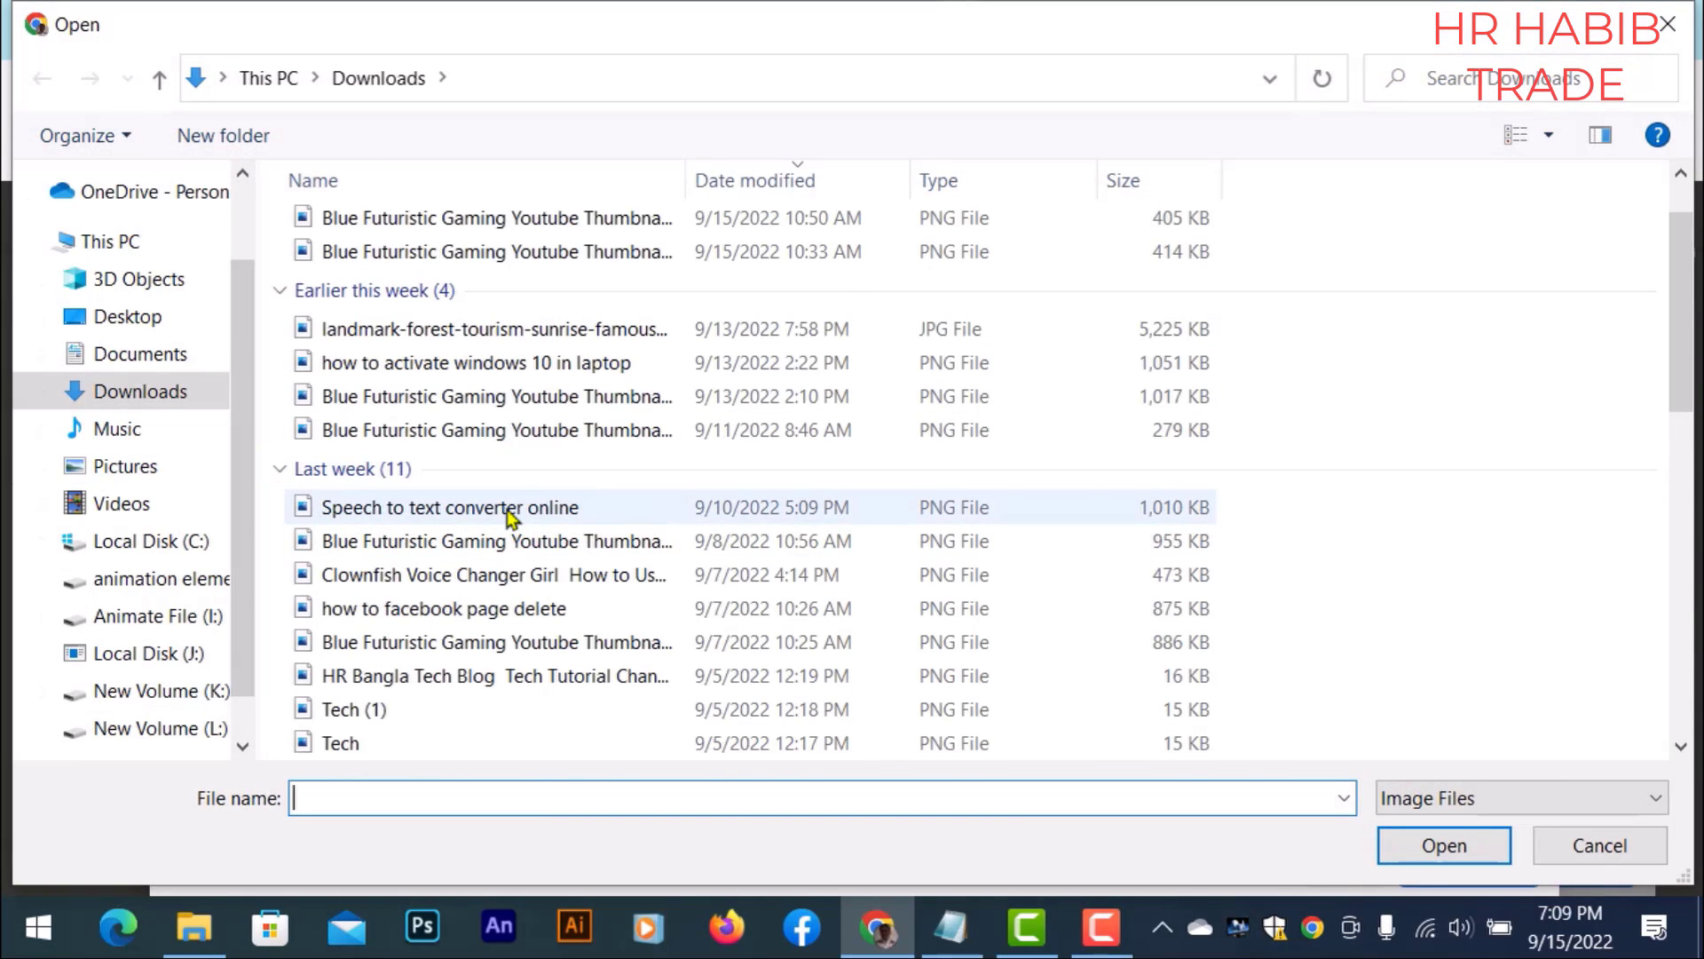
pyautogui.click(535, 508)
pyautogui.click(1430, 859)
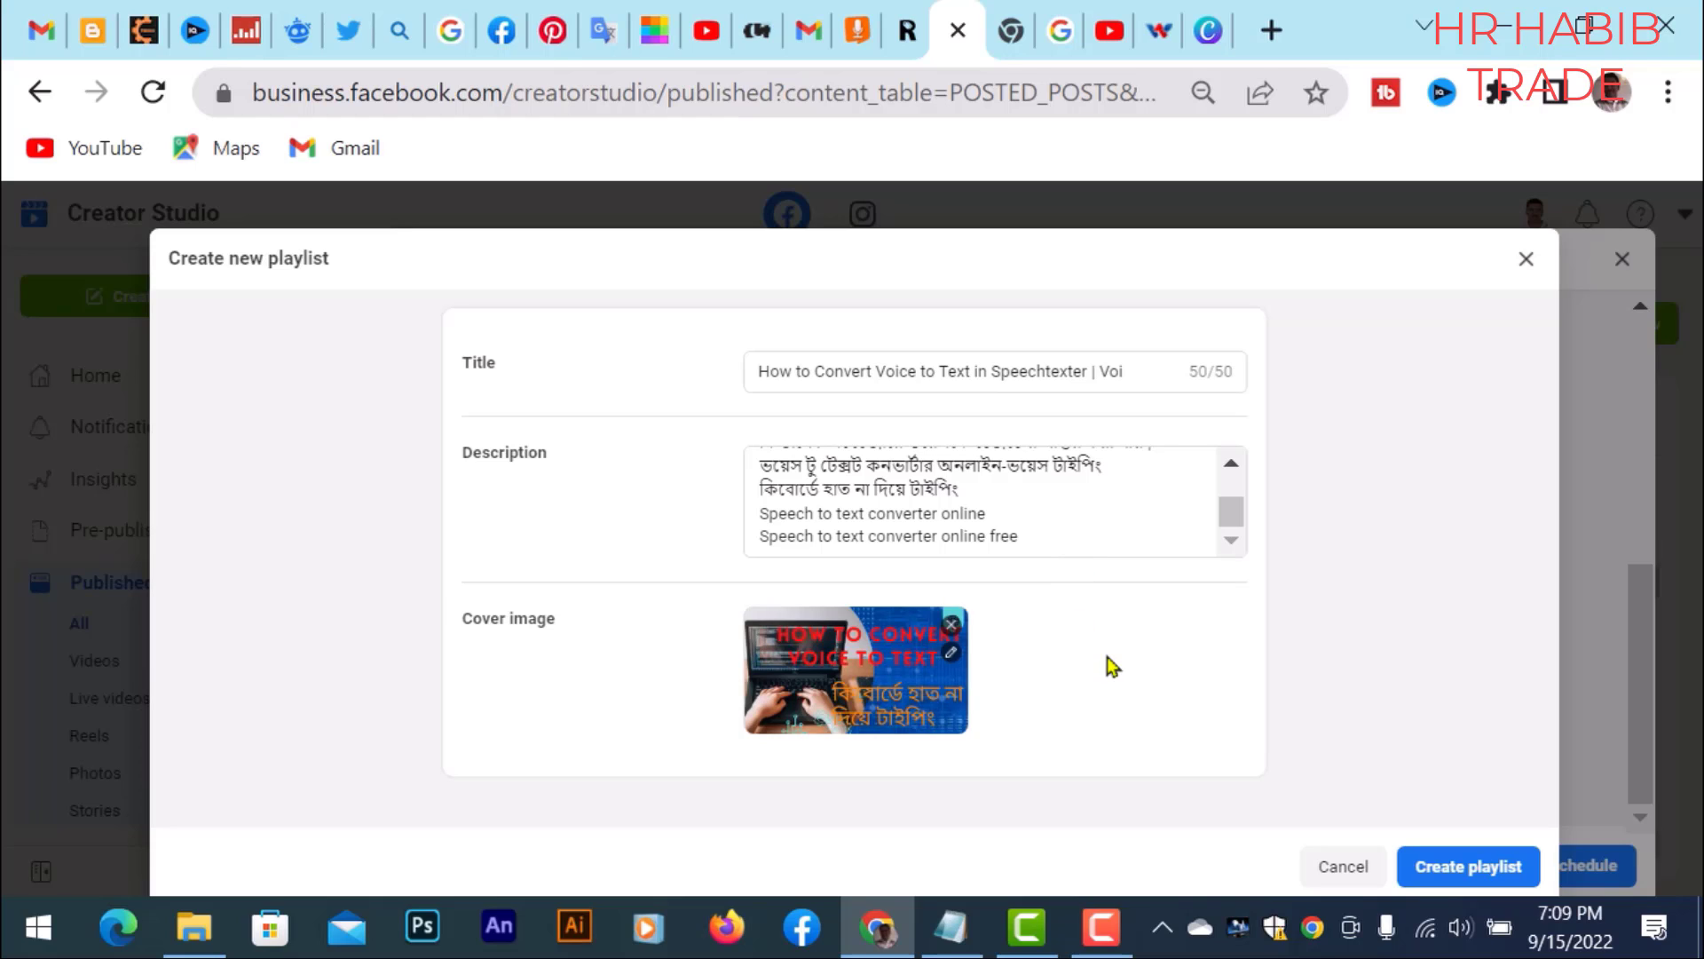
pyautogui.click(1460, 865)
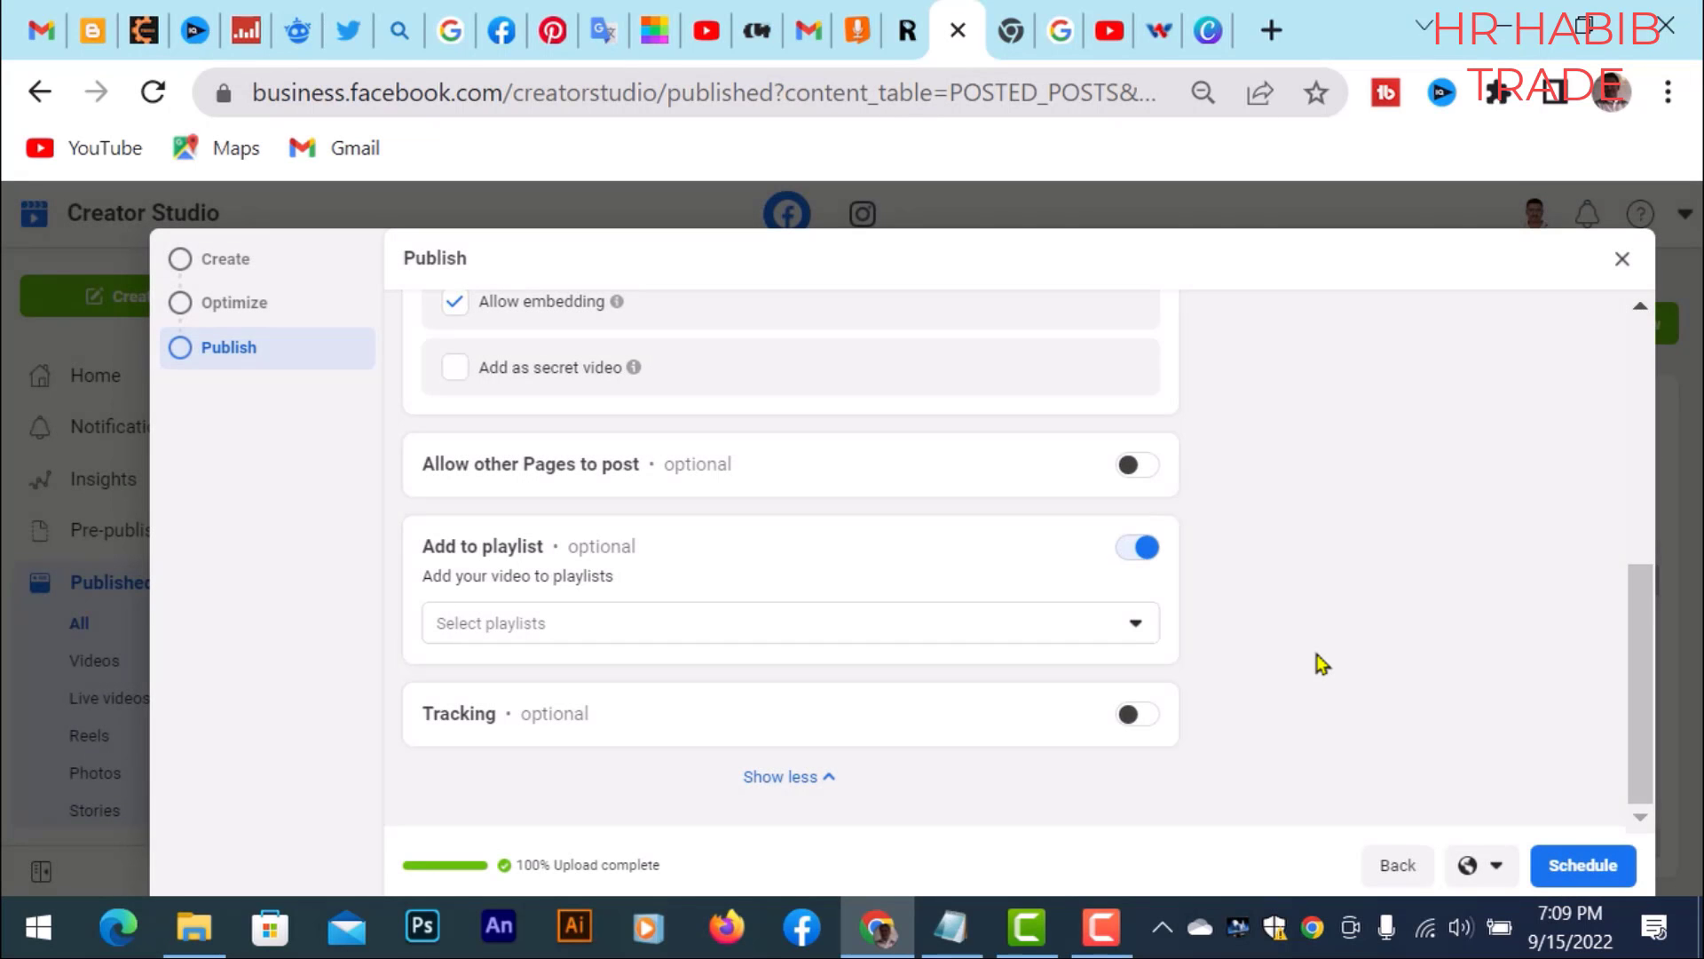
# Step: Schedule the video post for Sep 16, 2022 at 02:06 PM and dismiss the confirmation
pyautogui.scroll(10, 907, 602)
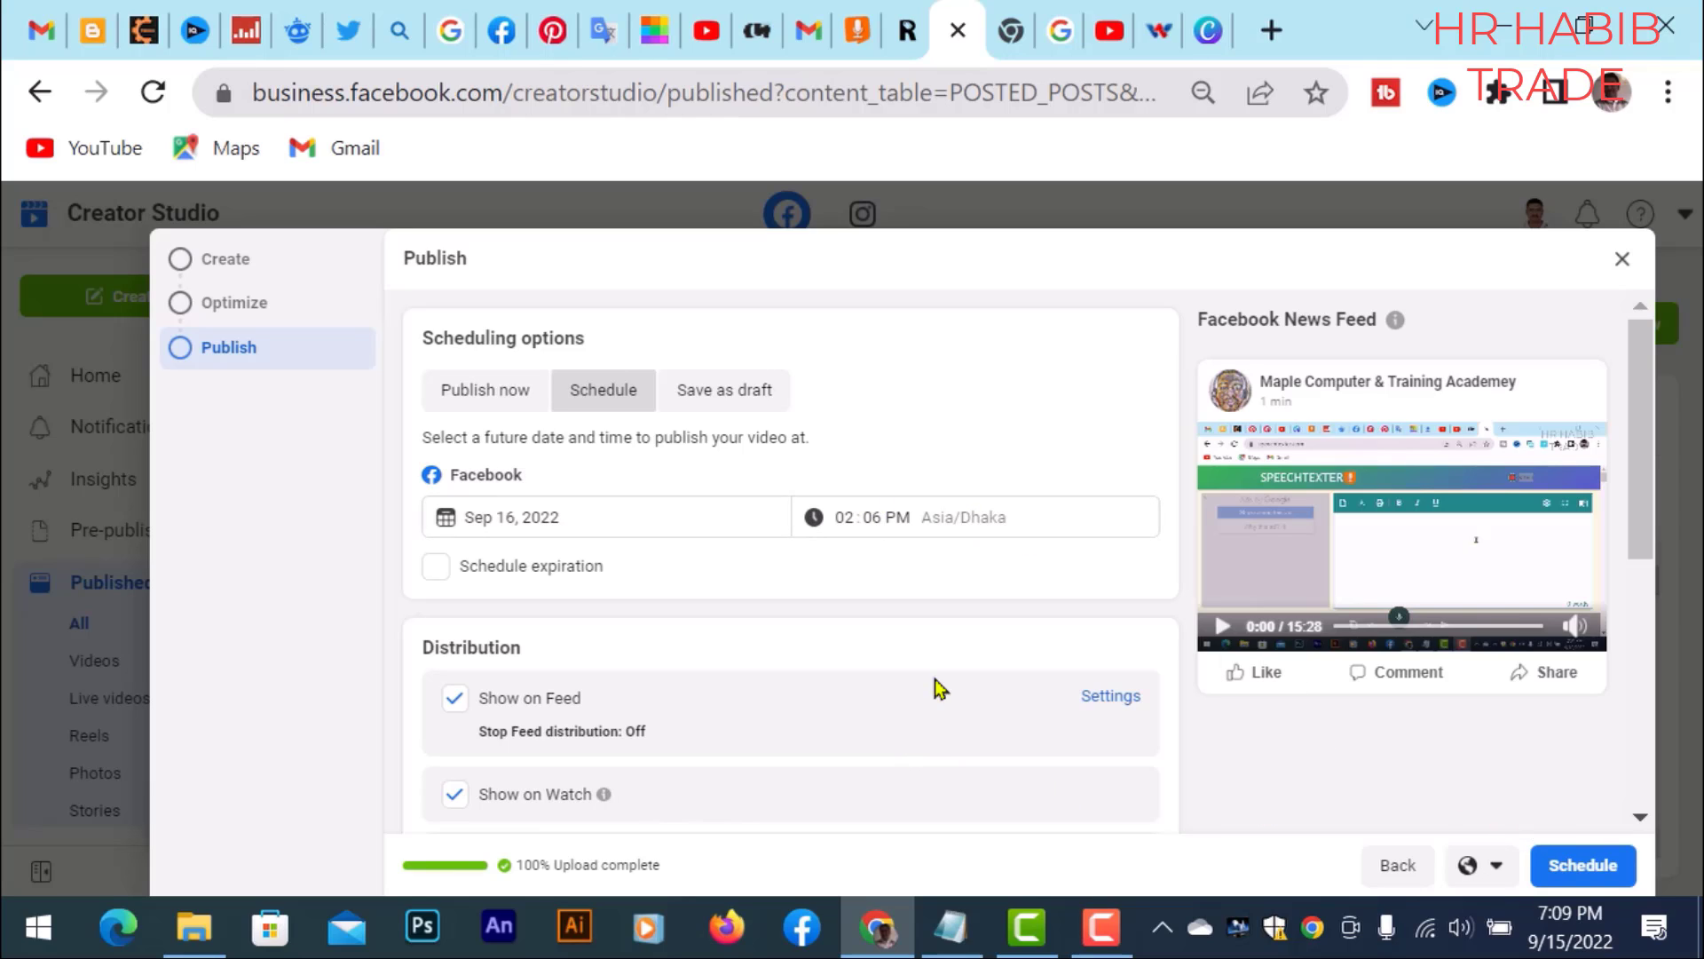
pyautogui.click(1593, 865)
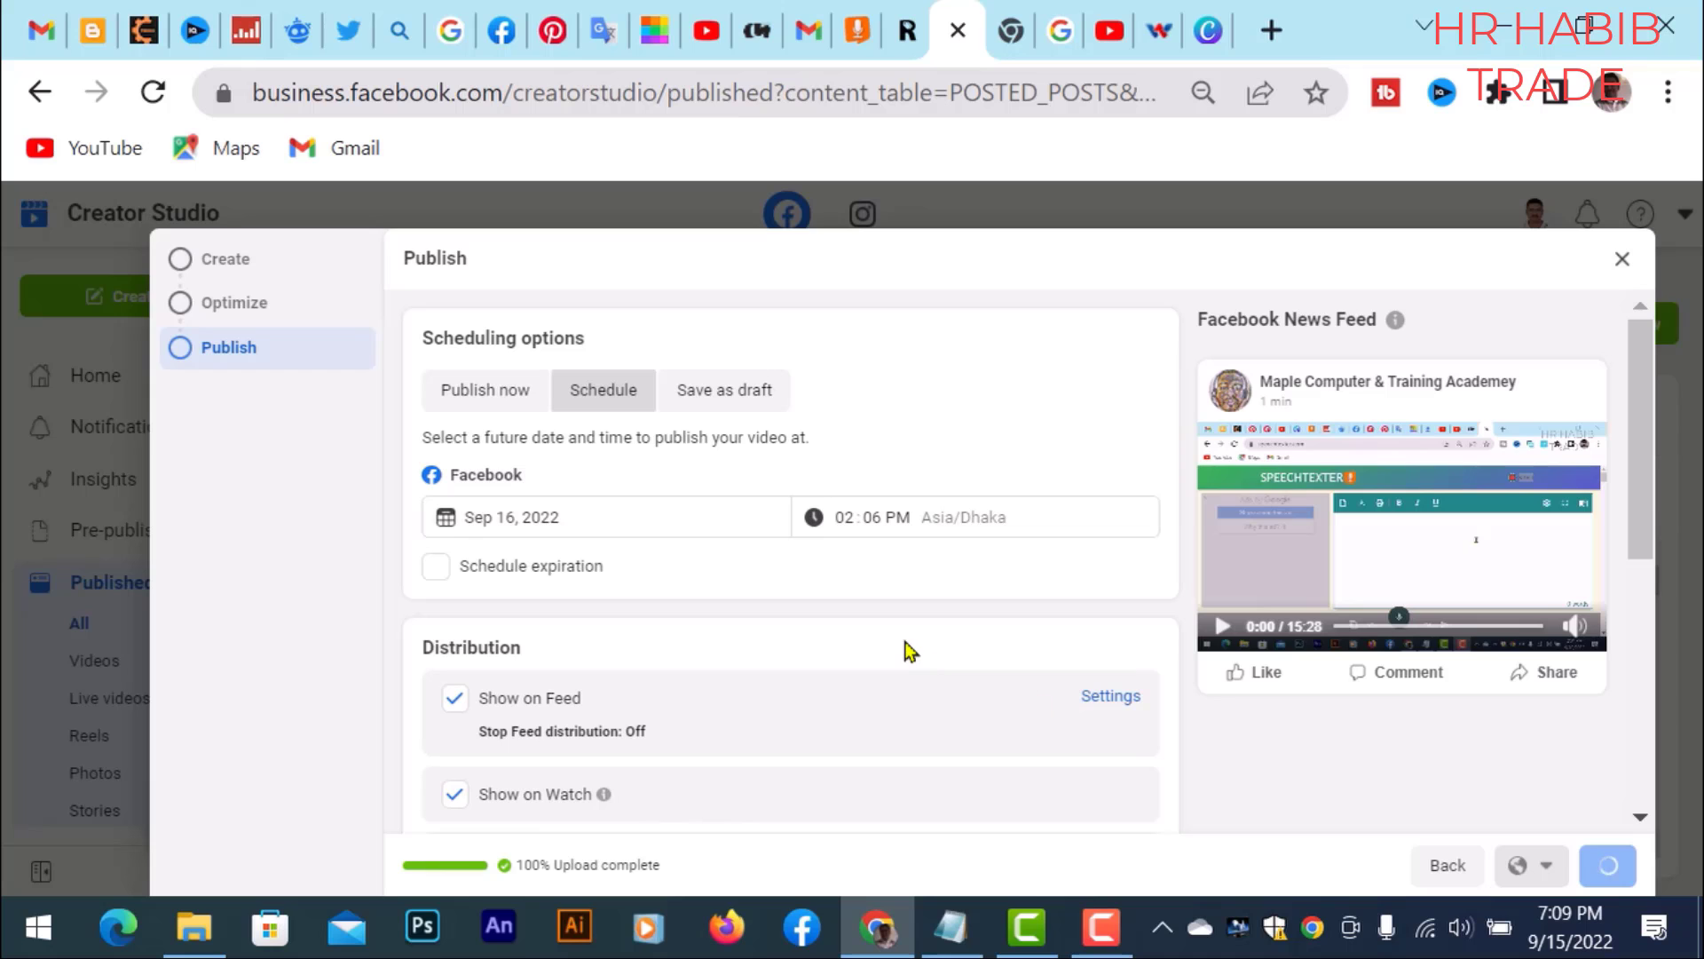
pyautogui.scroll(-6, 910, 651)
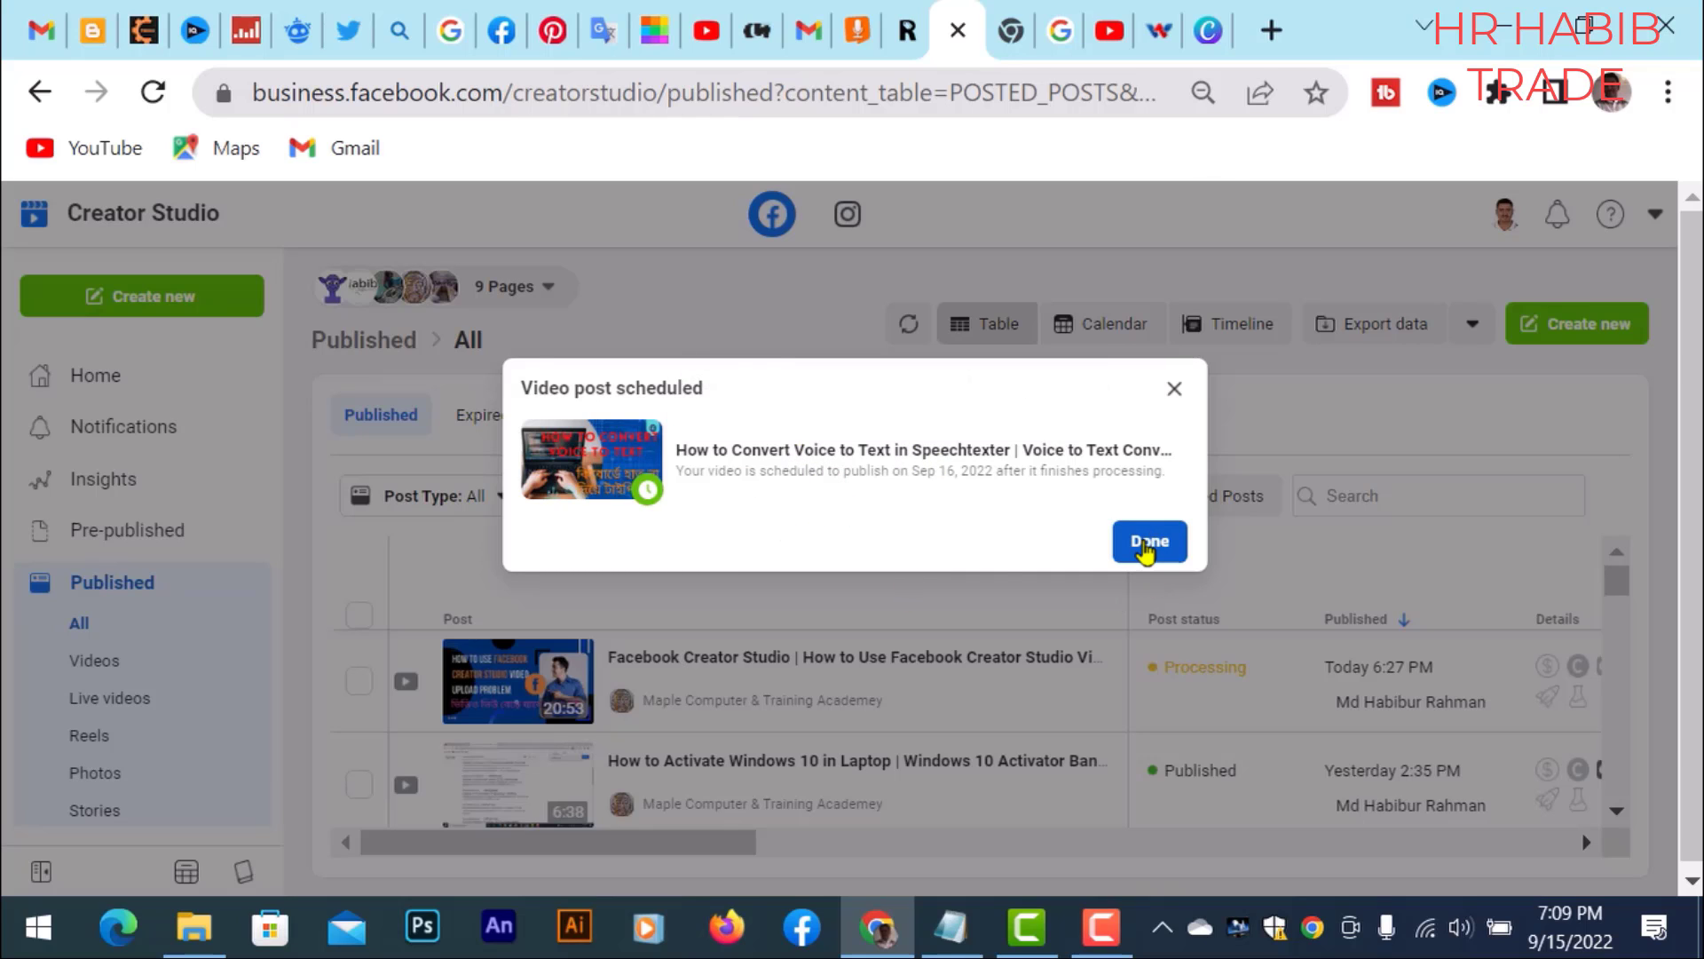
pyautogui.click(1146, 551)
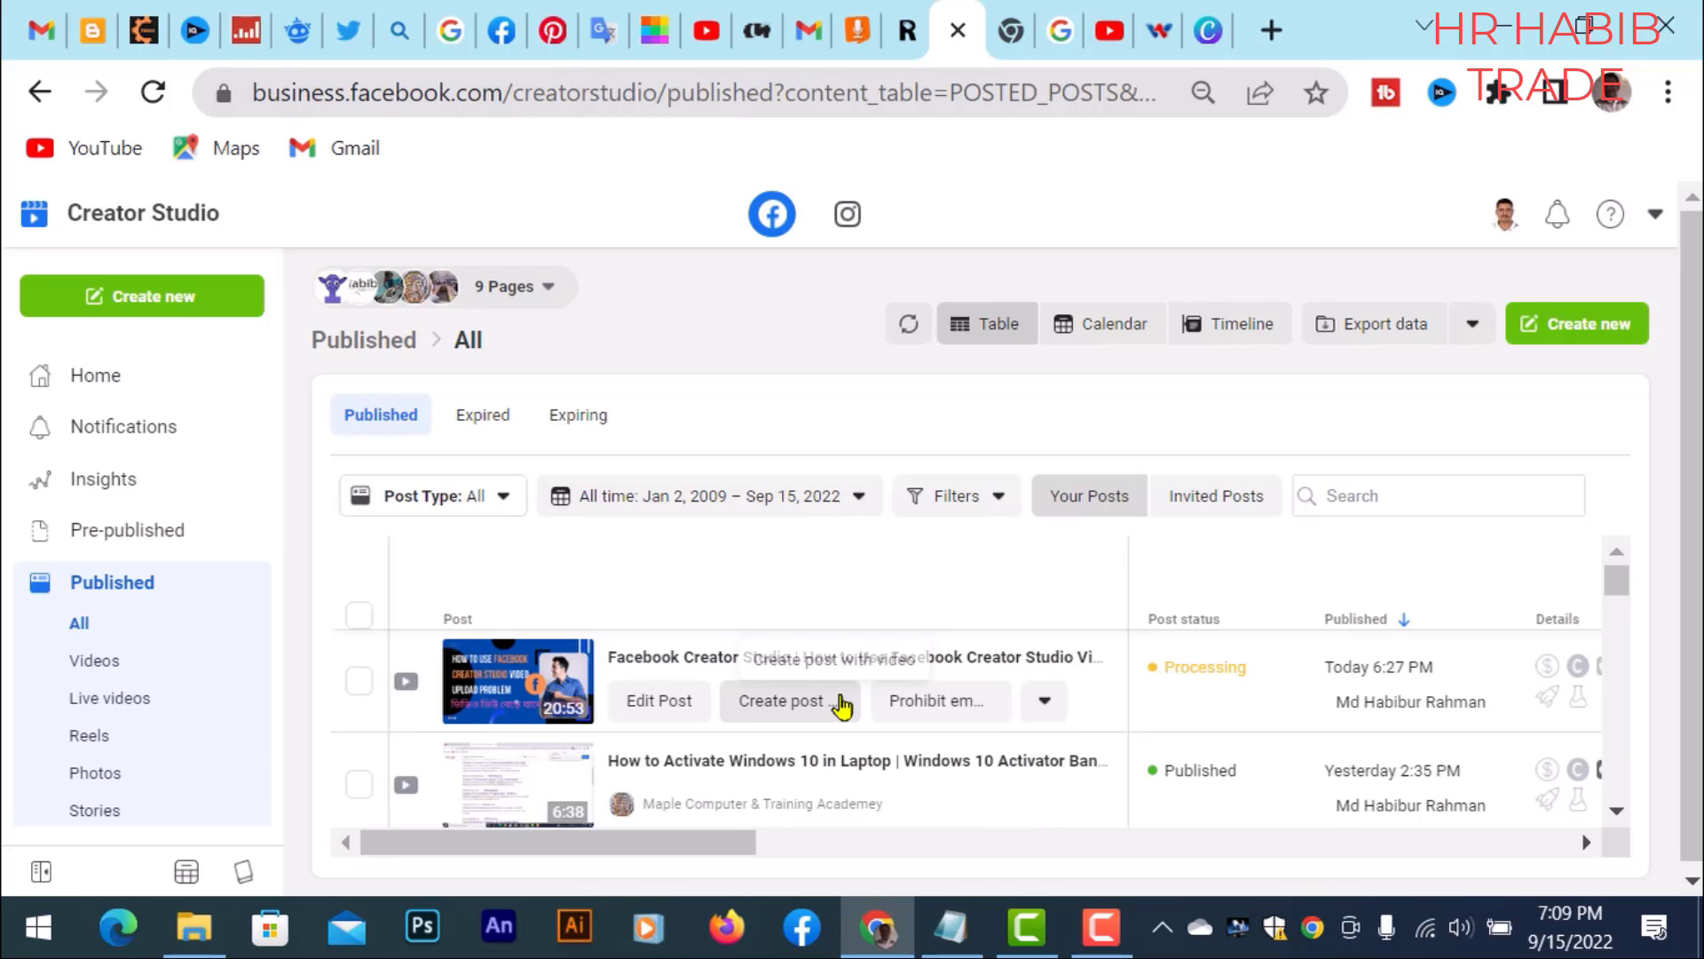
# Step: Look through the published posts list and the home page's side menu, recommendations, insights and recent posts
pyautogui.scroll(-2, 841, 708)
pyautogui.scroll(2, 815, 730)
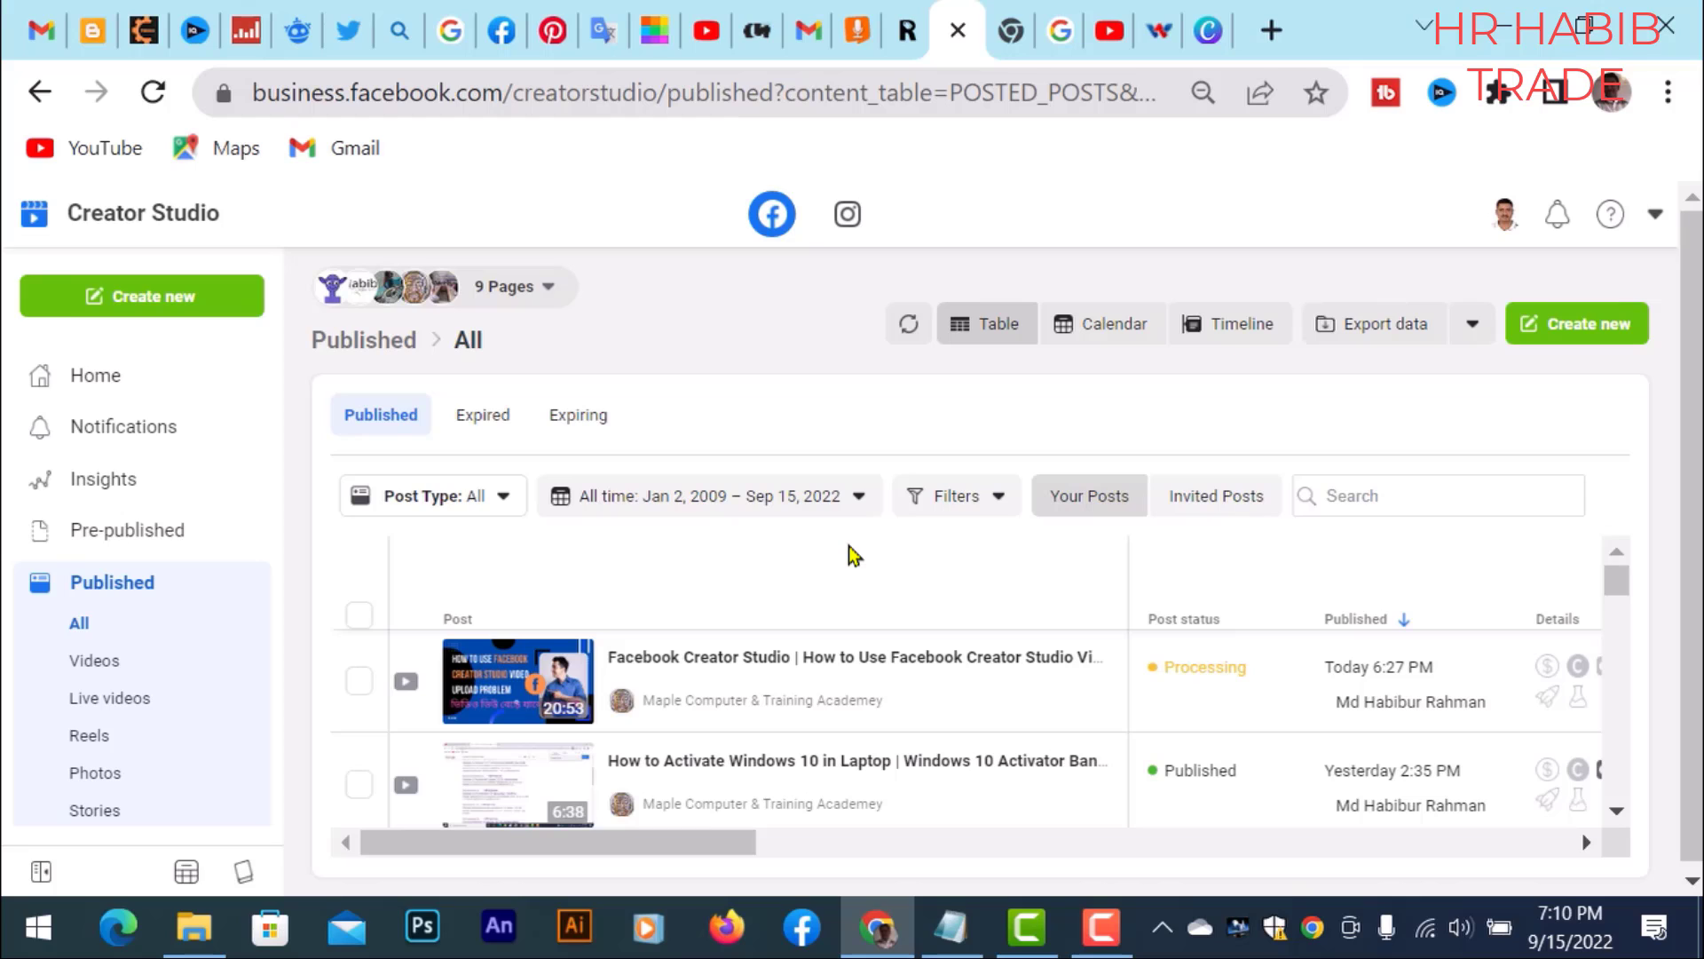
pyautogui.scroll(-2, 910, 635)
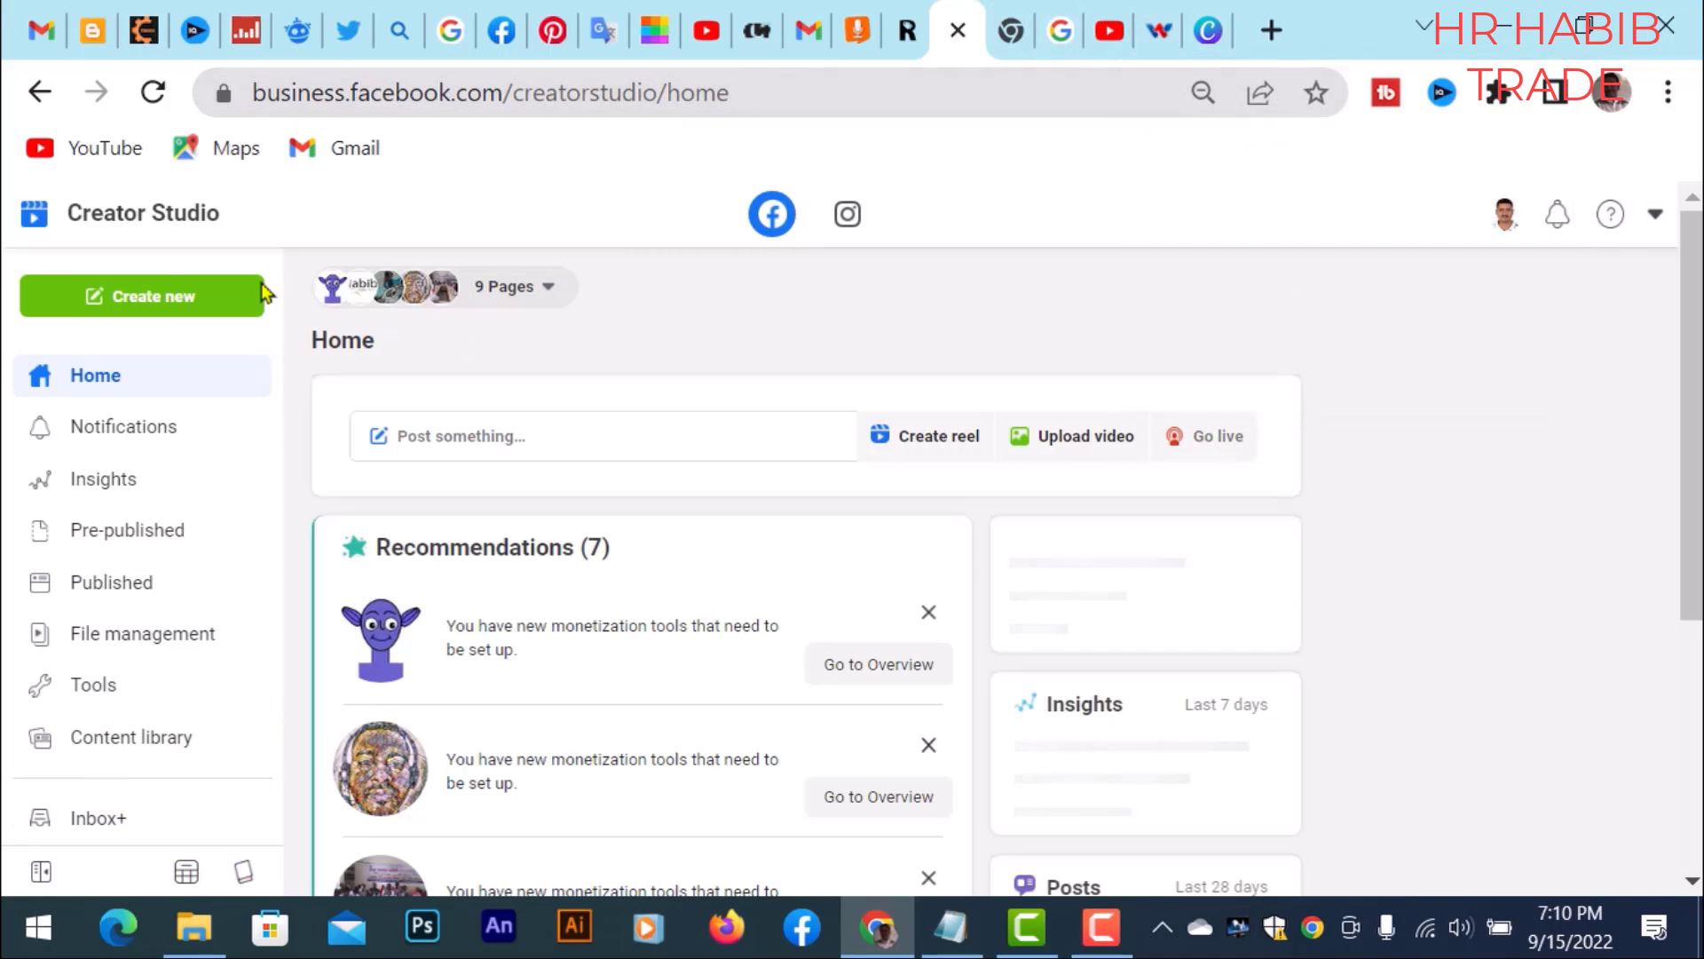
pyautogui.moveTo(266, 213); pyautogui.dragTo(53, 209)
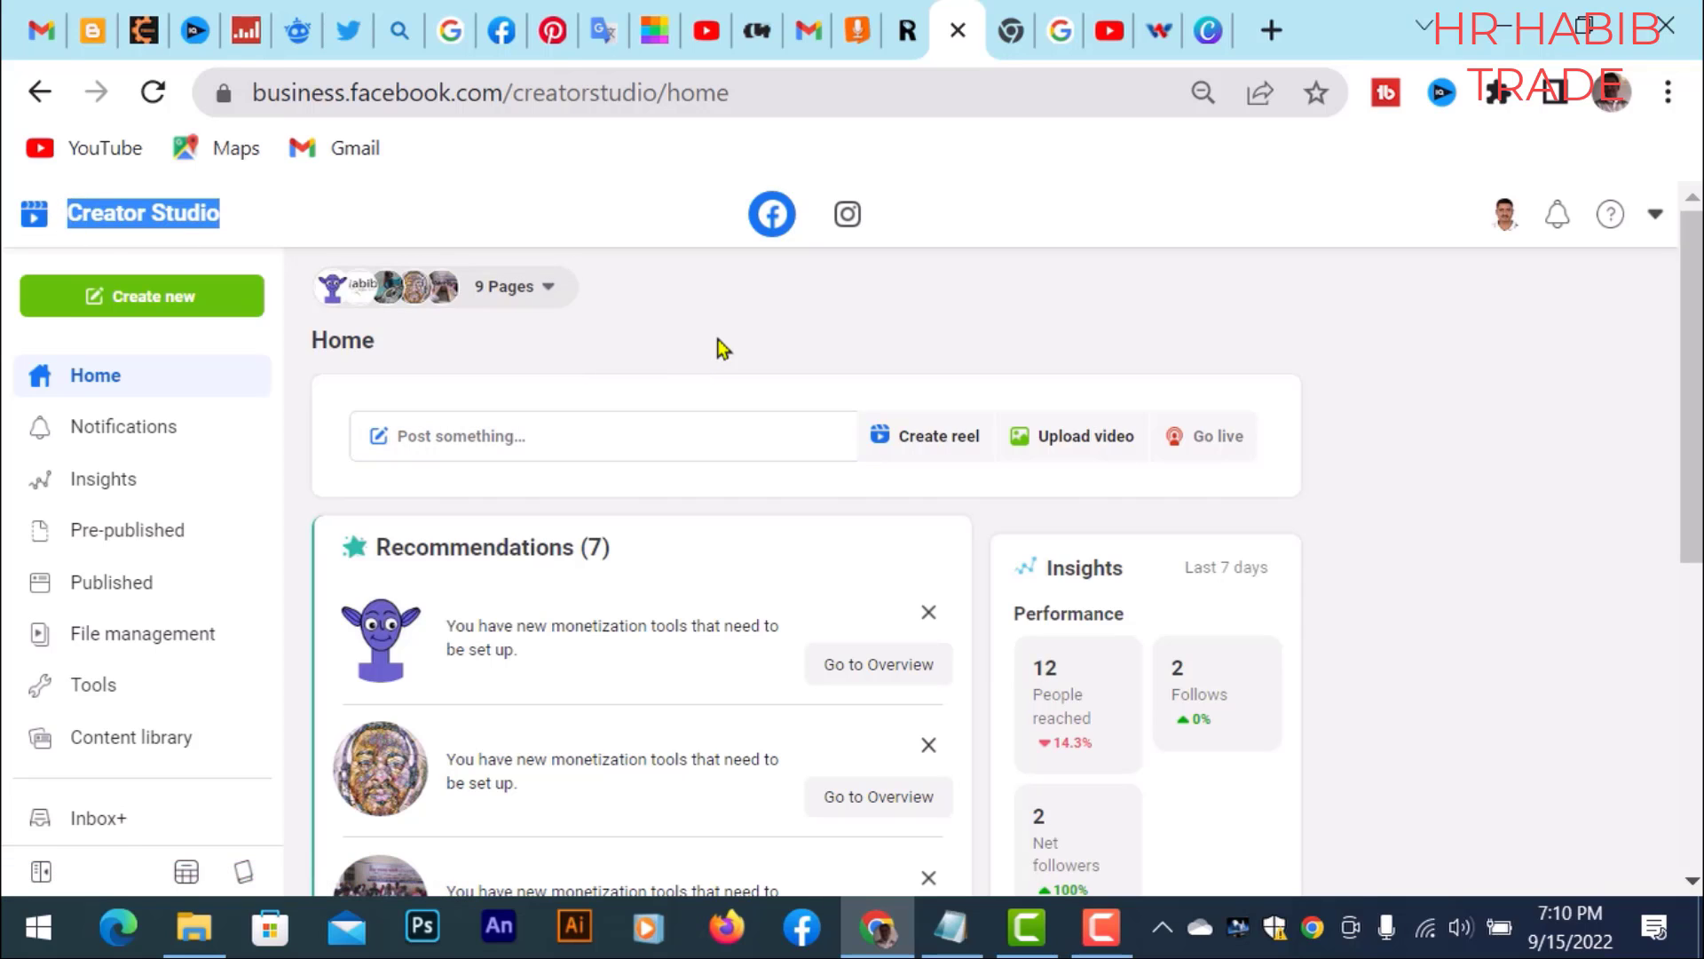
pyautogui.scroll(-2, 718, 345)
pyautogui.scroll(2, 674, 613)
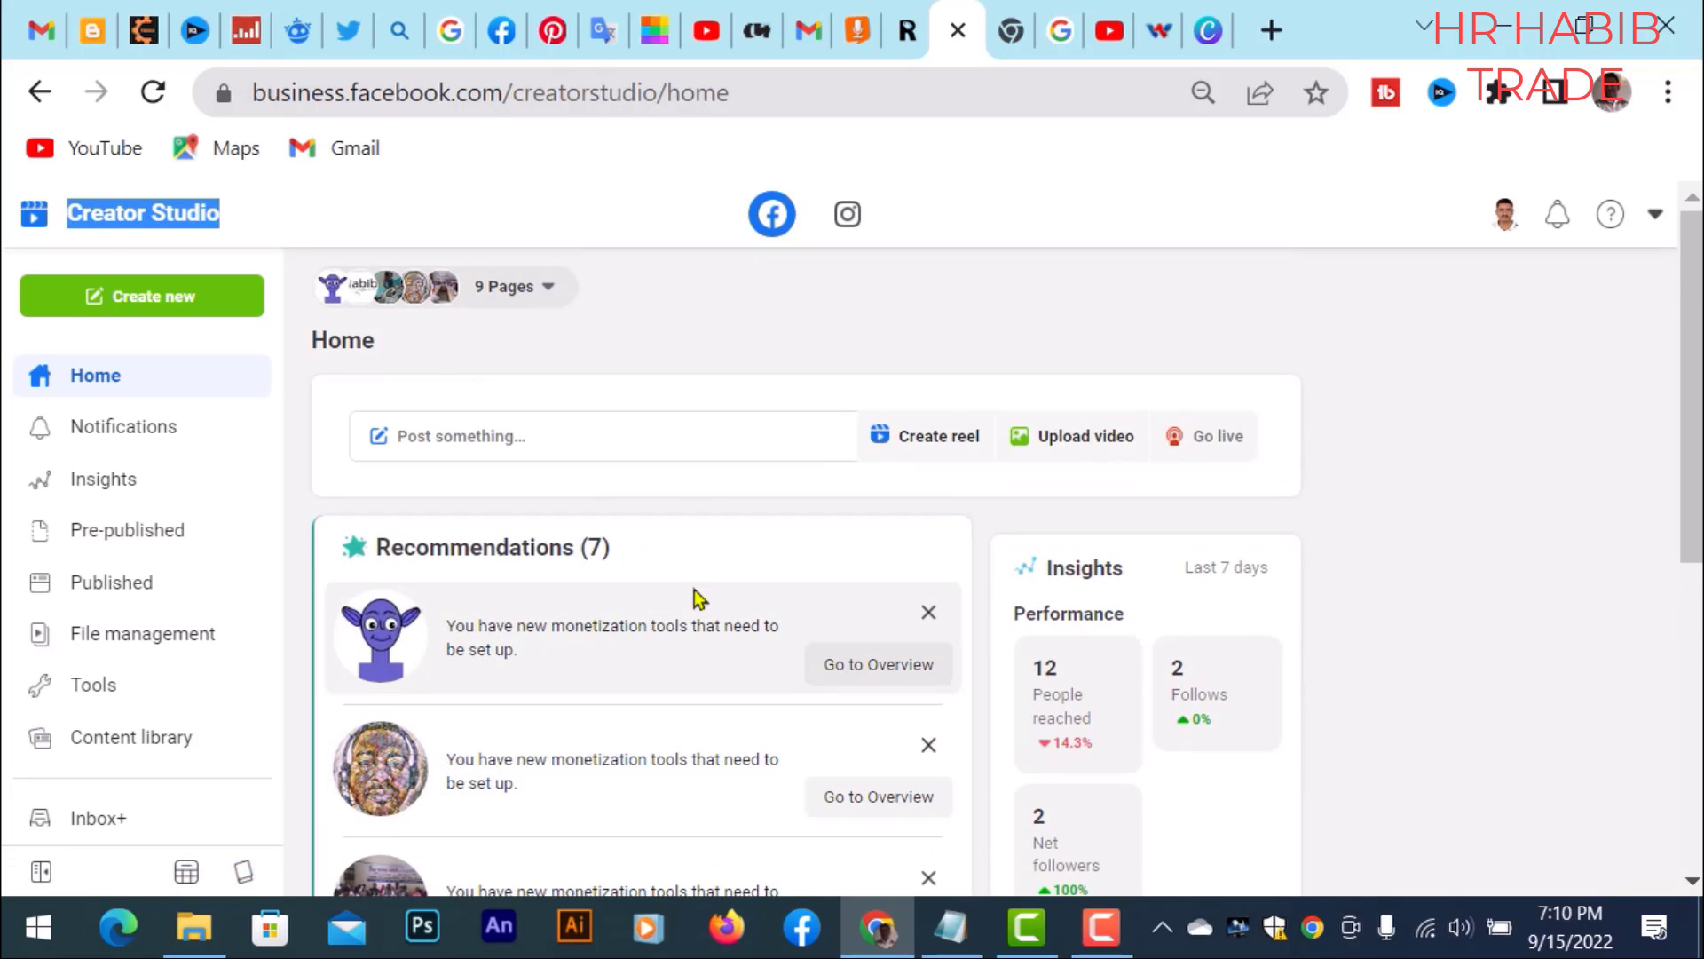
pyautogui.scroll(-3, 190, 488)
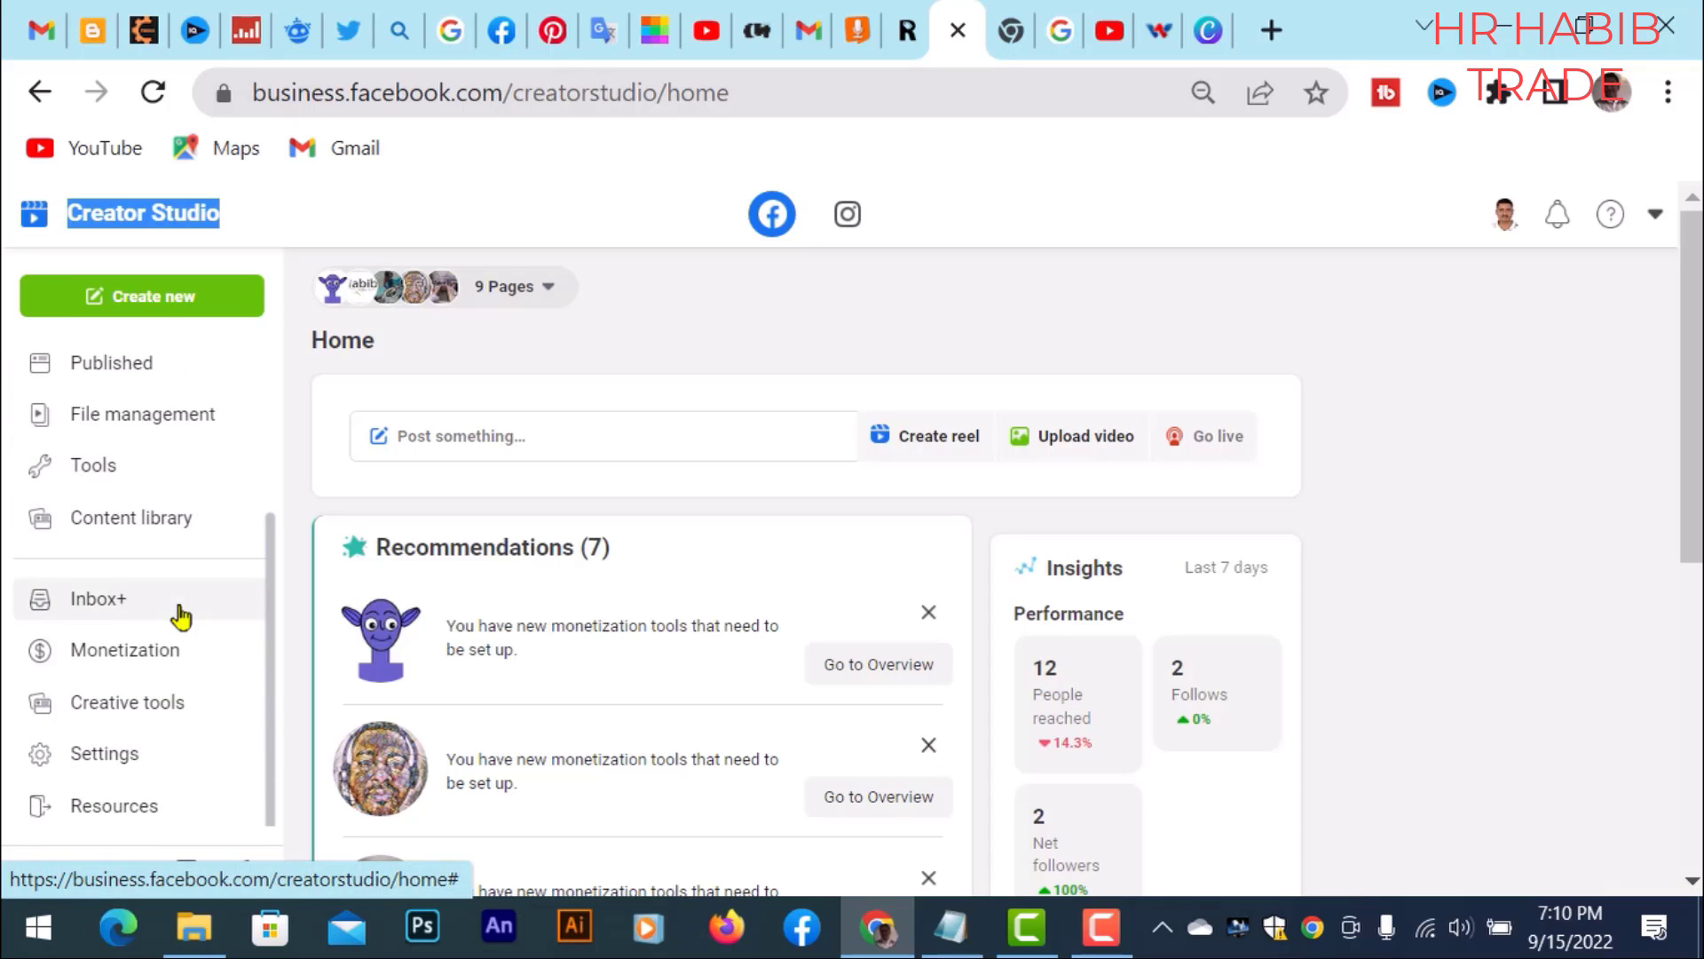
pyautogui.scroll(3, 190, 550)
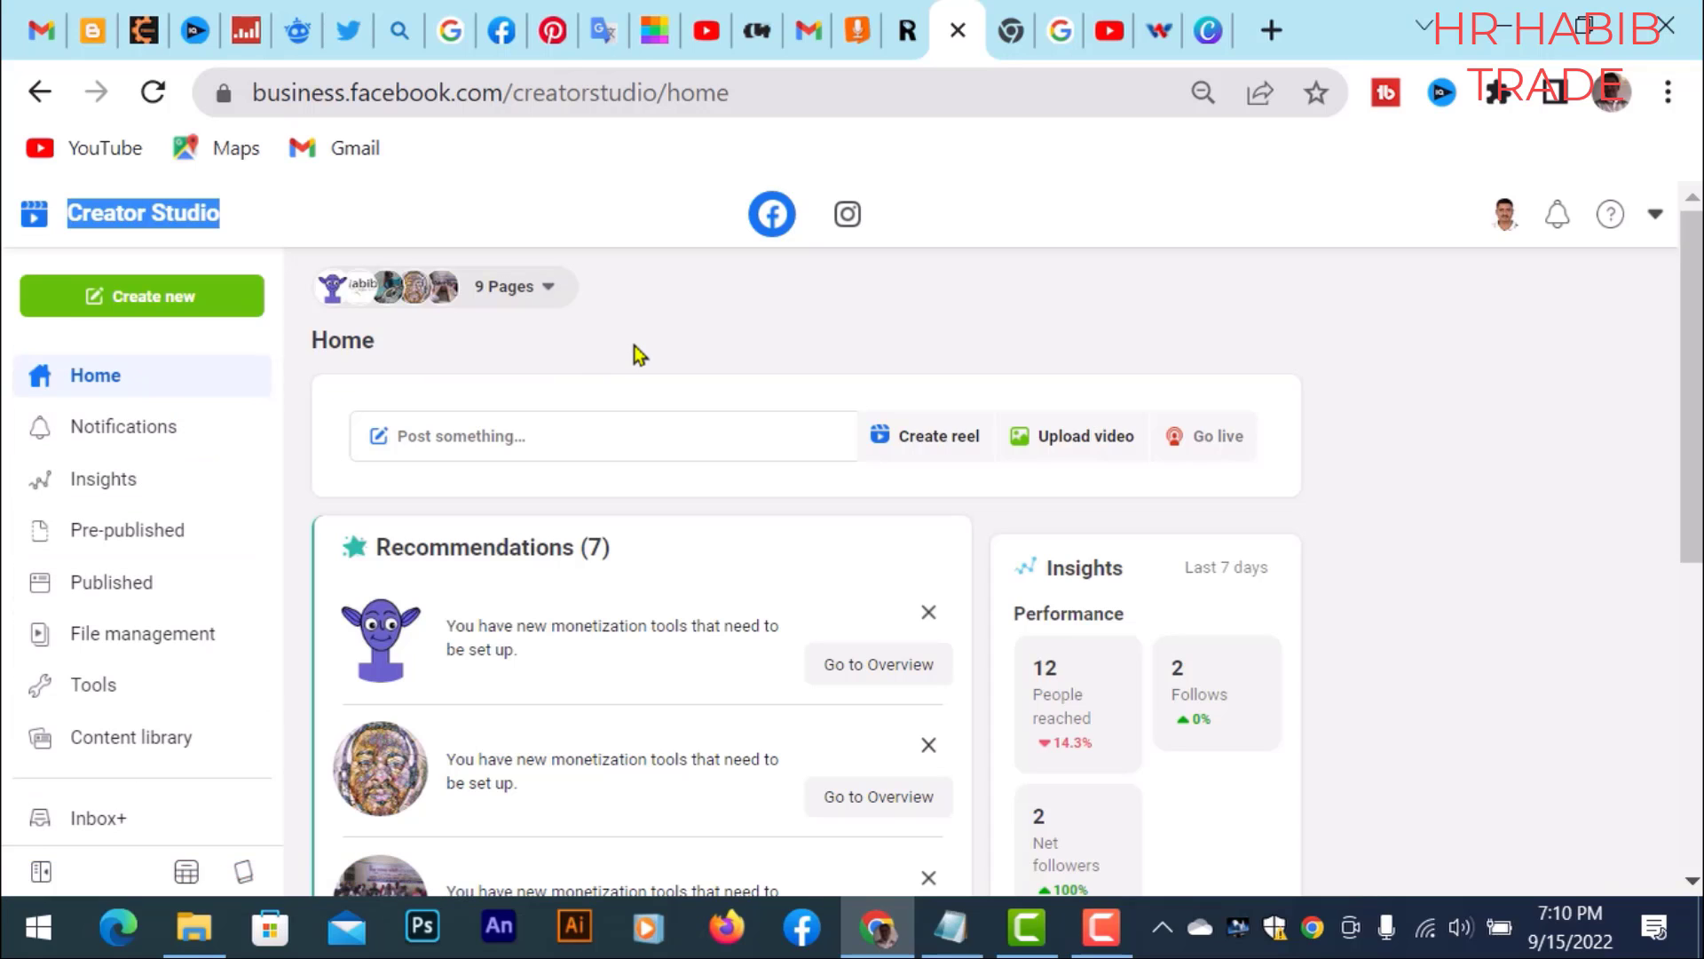
pyautogui.scroll(-4, 639, 351)
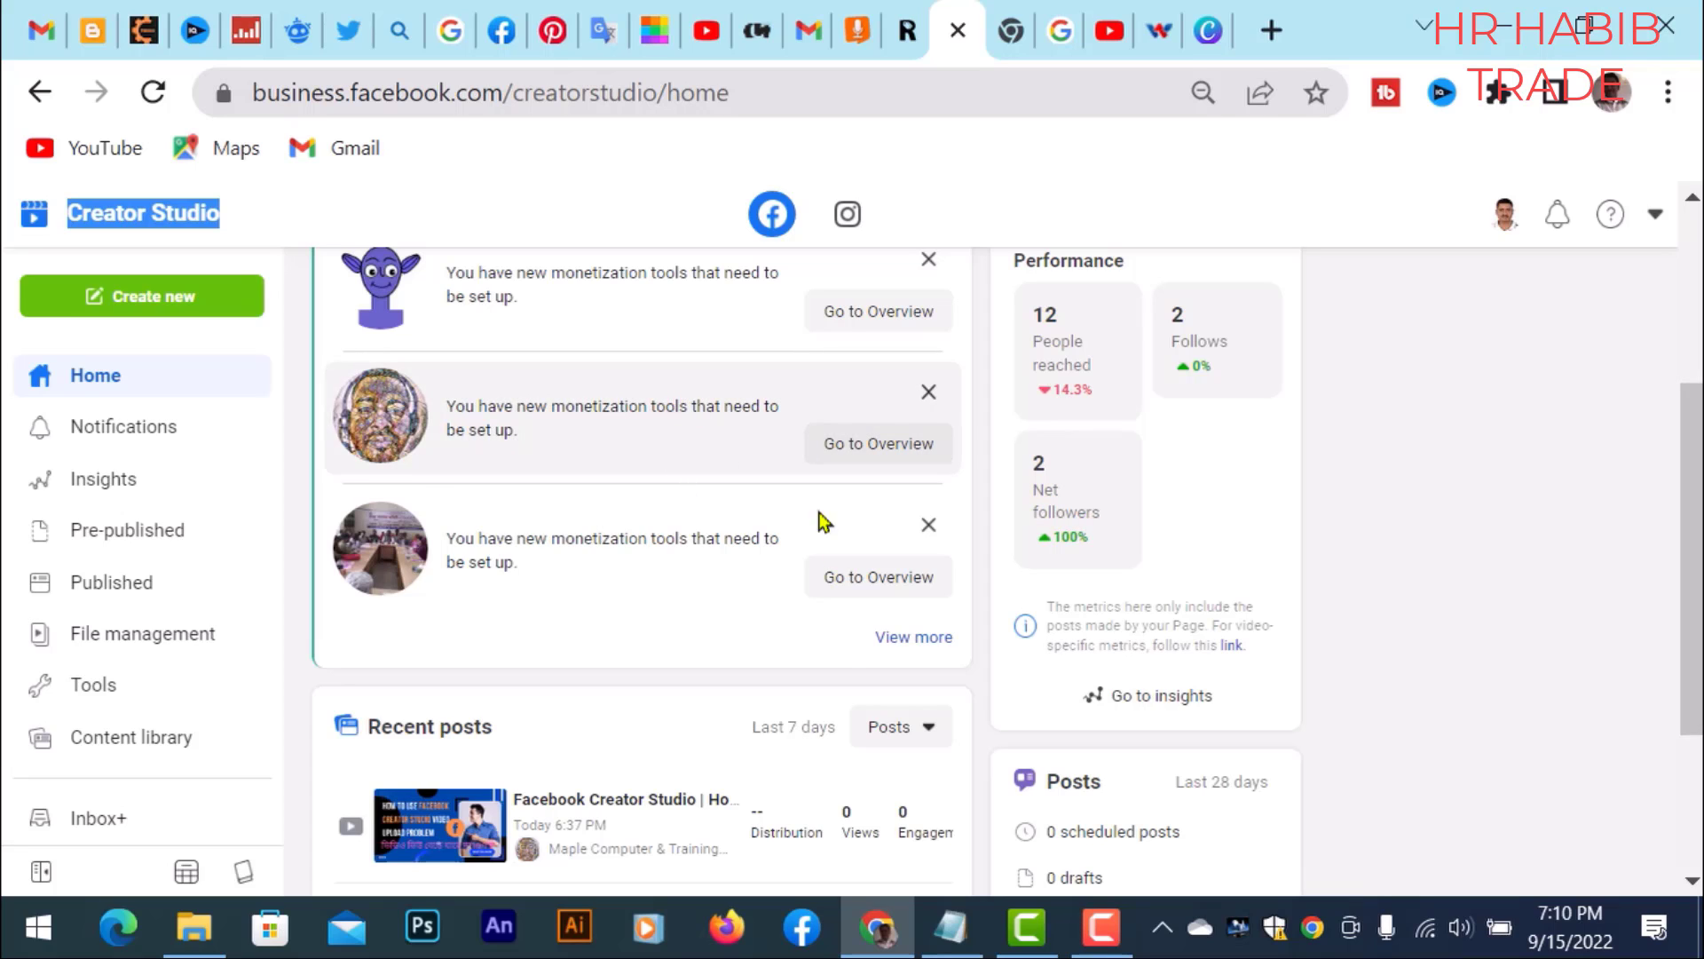
pyautogui.scroll(-2, 676, 475)
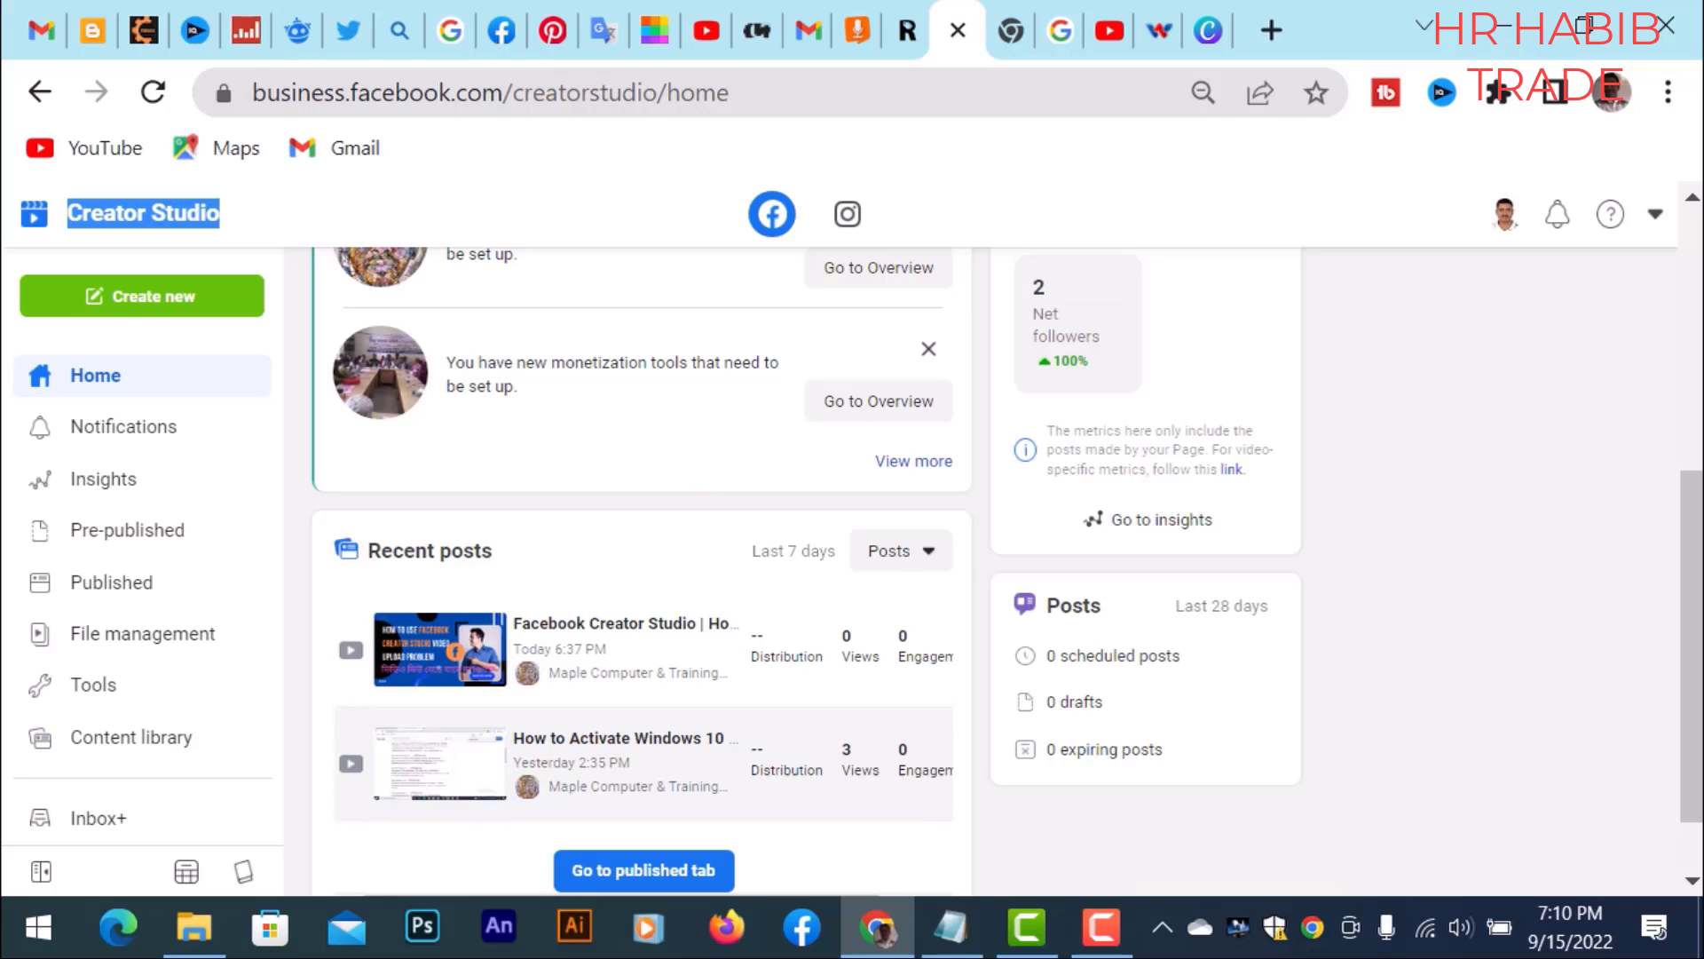